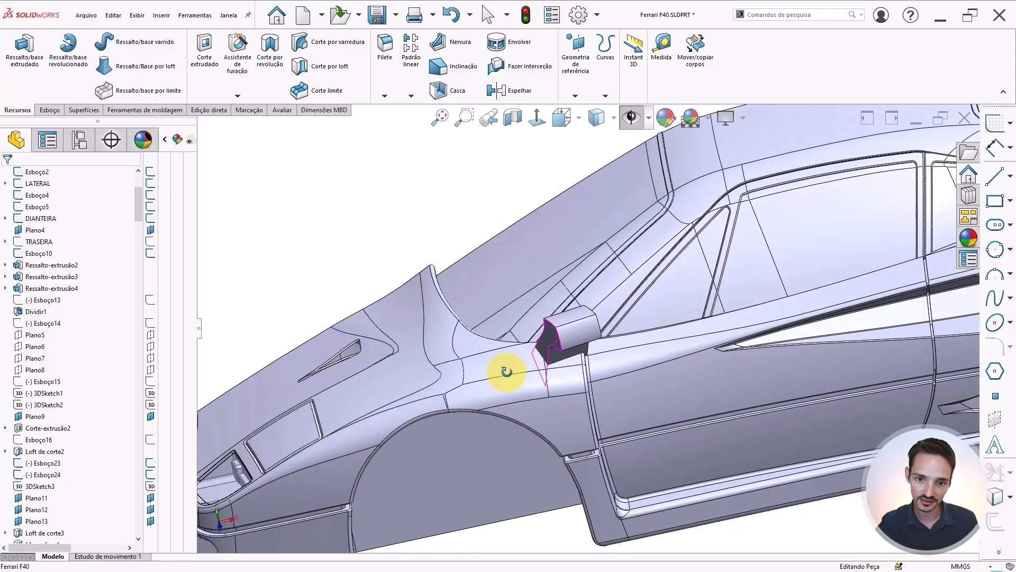
Switch from the 3D car model to the front reference image view
scroll(609, 310, up, 6)
right_drag(610, 308, 492, 281)
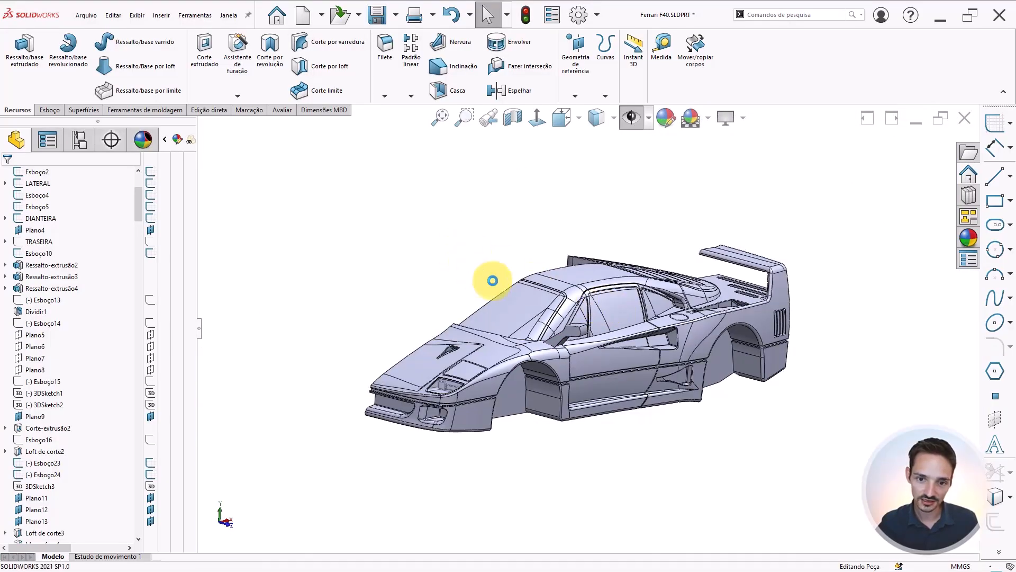
key(h)
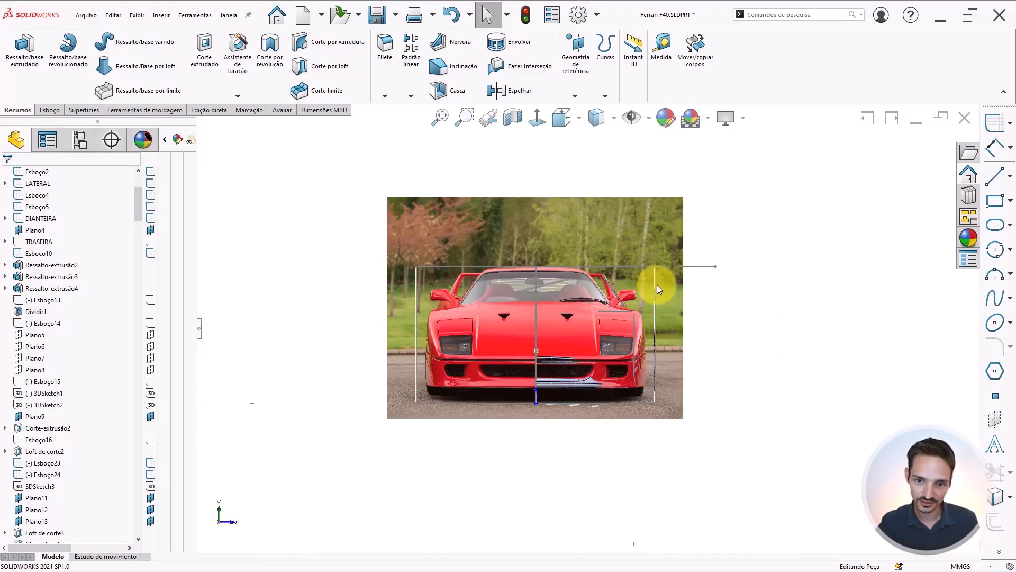
Examine the side mirror's shape in the front and top reference images
scroll(614, 286, down, 4)
scroll(609, 328, down, 2)
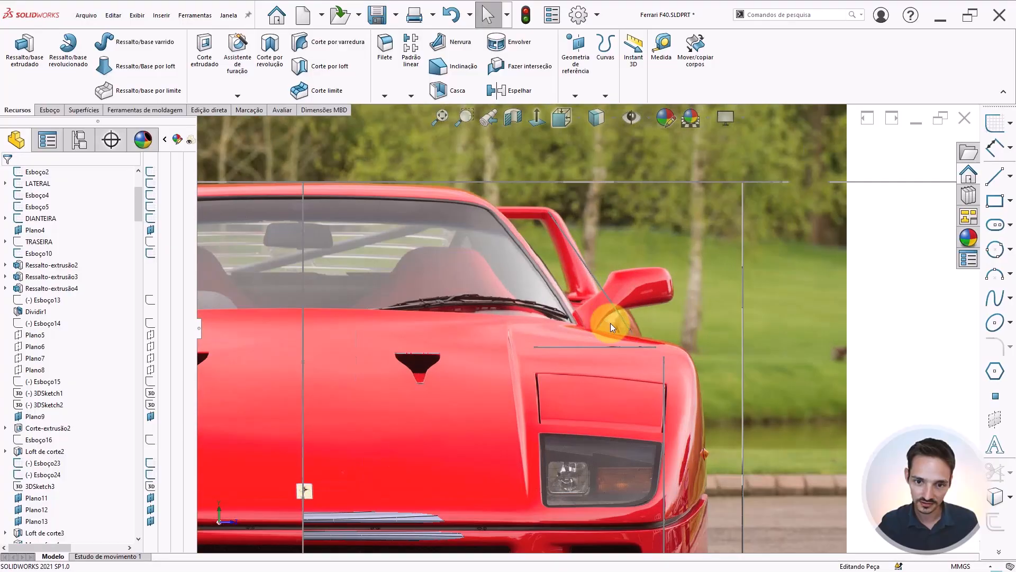
scroll(583, 310, up, 5)
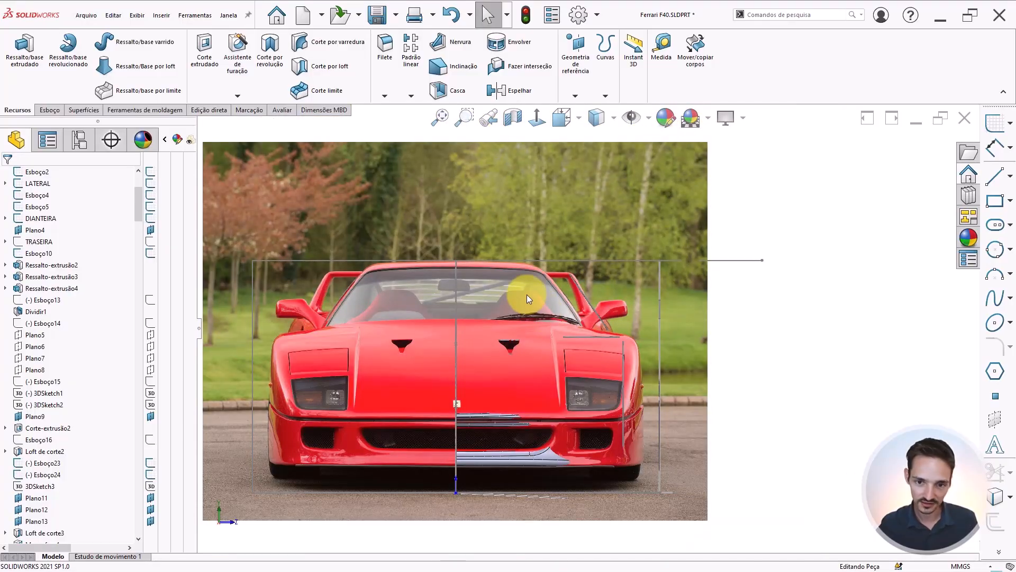
scroll(583, 322, down, 4)
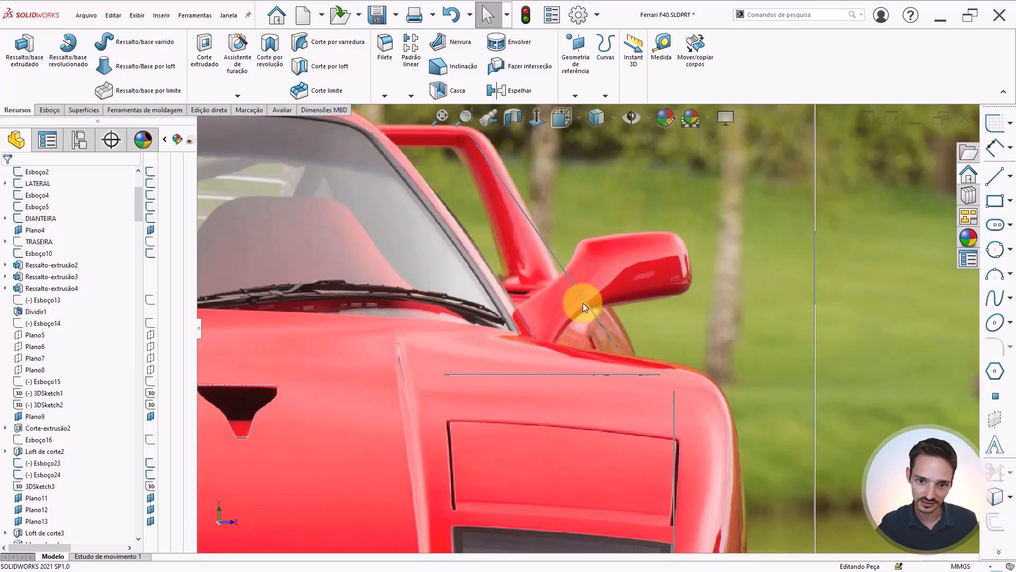
scroll(540, 342, up, 2)
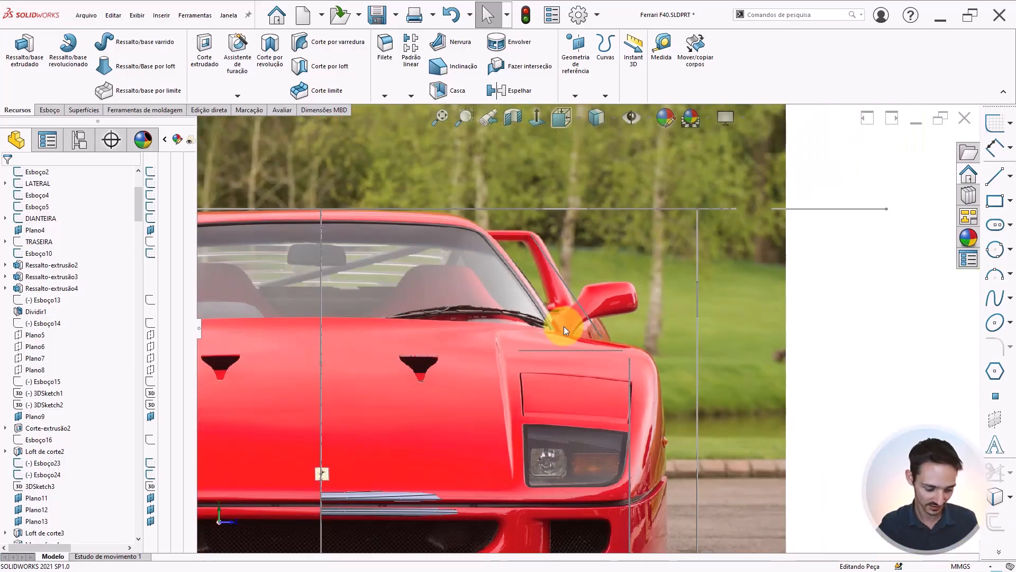
key(shift+Down)
scroll(563, 326, up, 3)
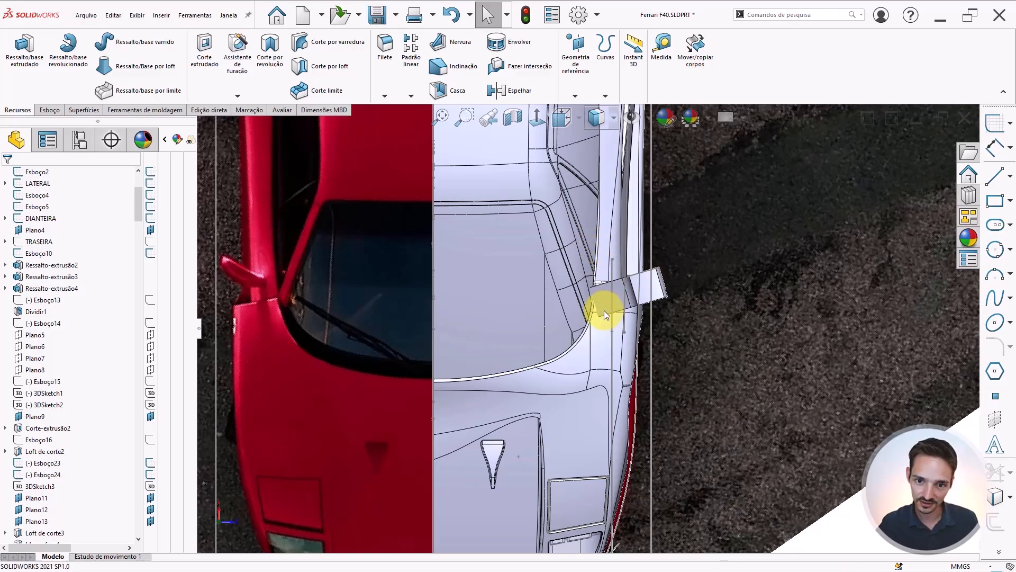
scroll(630, 288, down, 3)
scroll(681, 249, down, 1)
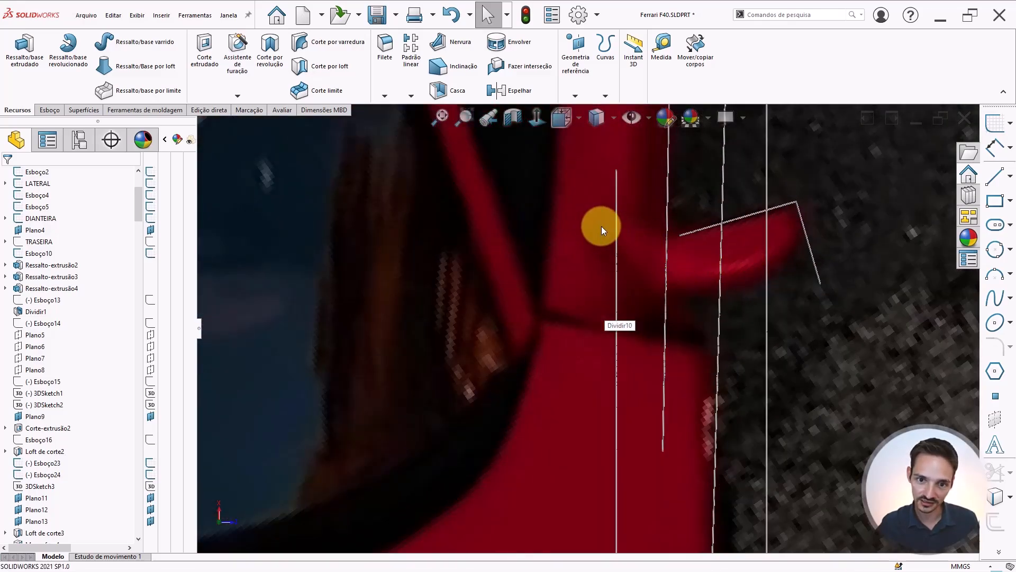
scroll(598, 284, up, 5)
scroll(606, 314, down, 5)
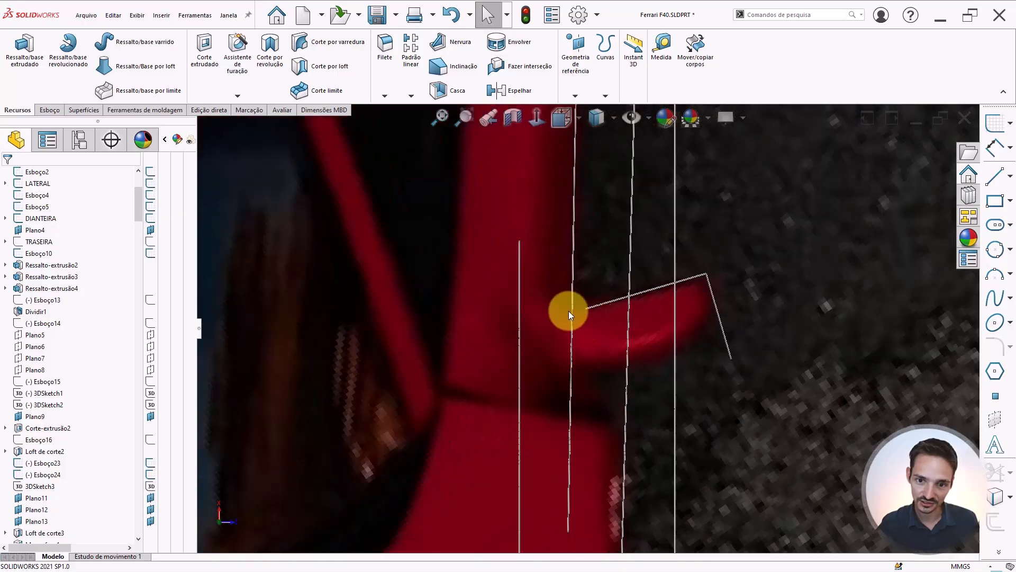
scroll(611, 307, up, 3)
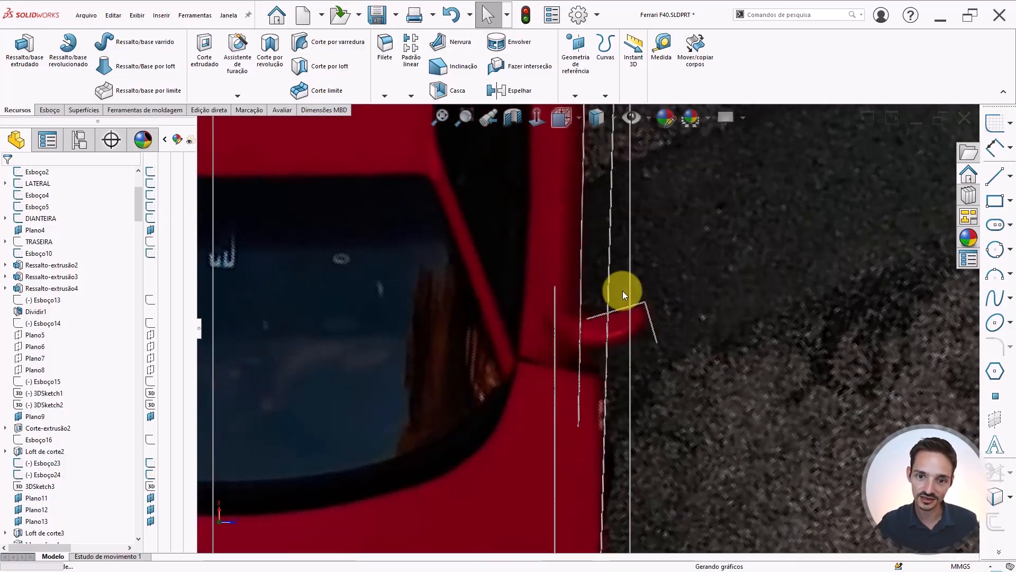
scroll(623, 290, up, 8)
scroll(618, 327, down, 10)
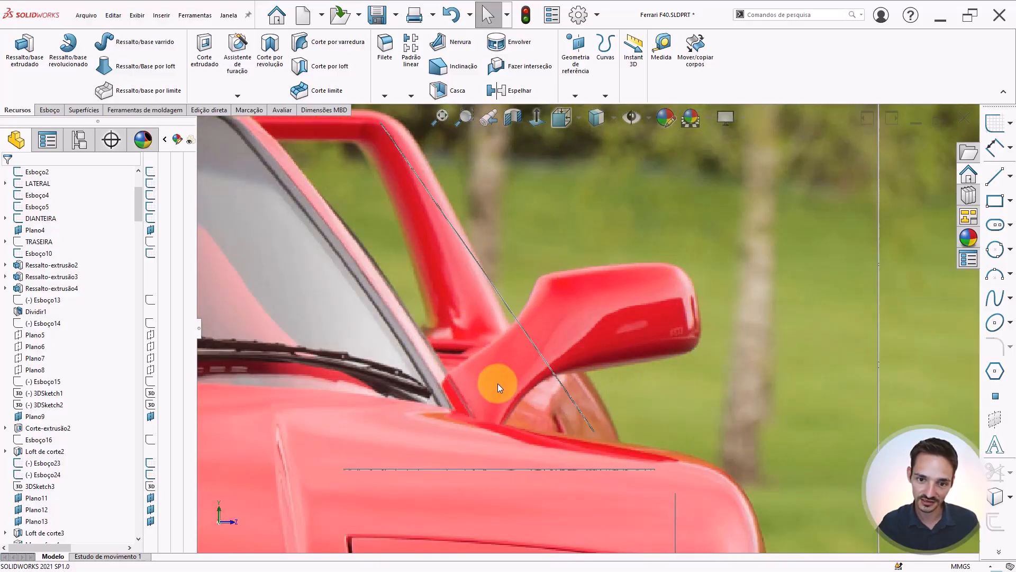
scroll(532, 391, up, 2)
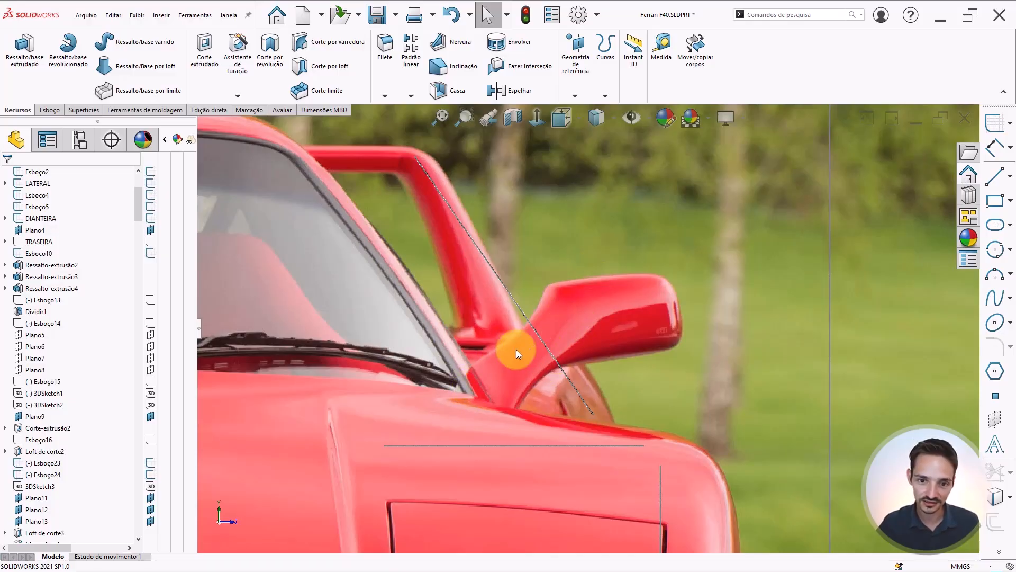
scroll(523, 361, up, 3)
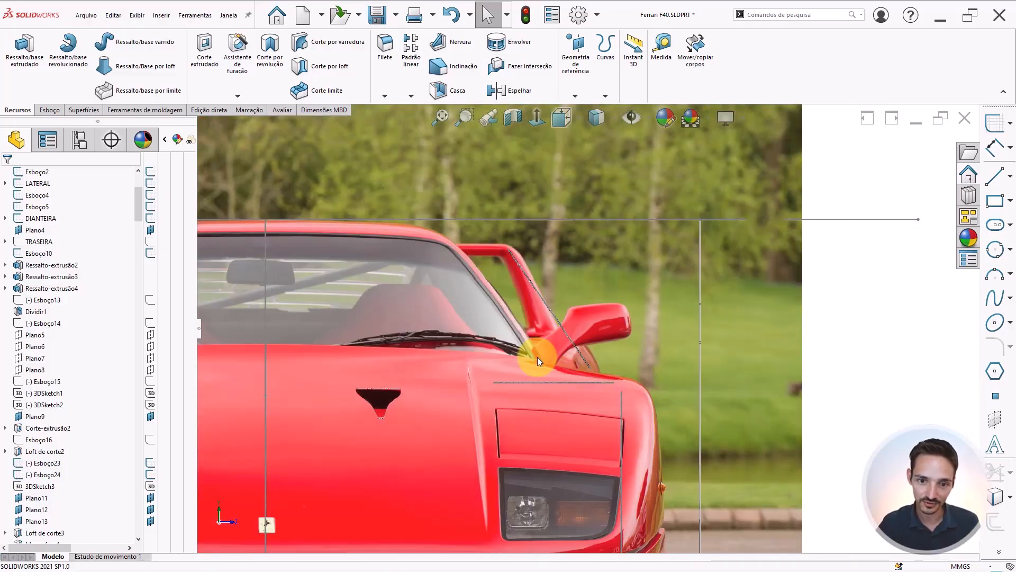
scroll(548, 334, down, 2)
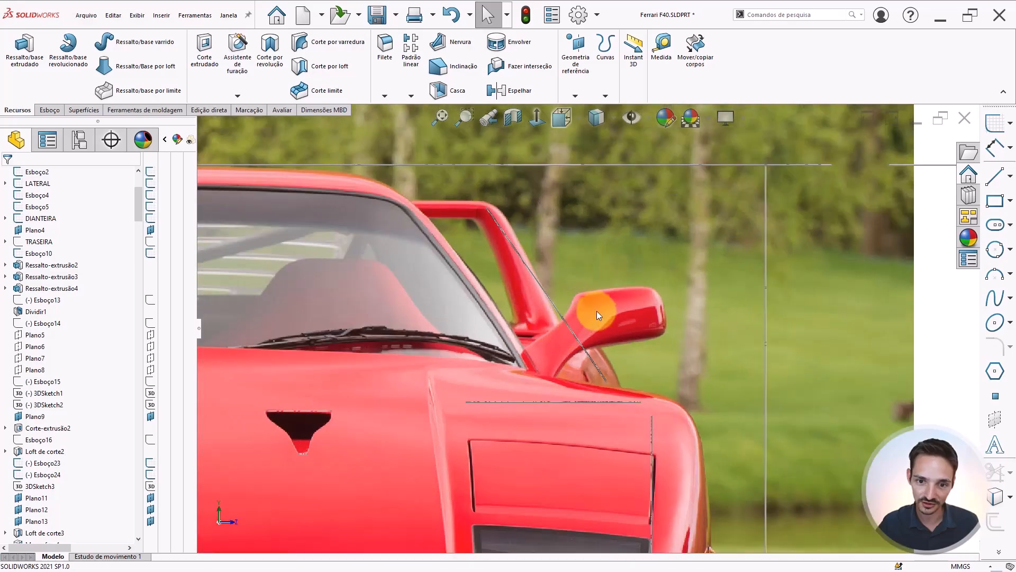
scroll(598, 325, up, 5)
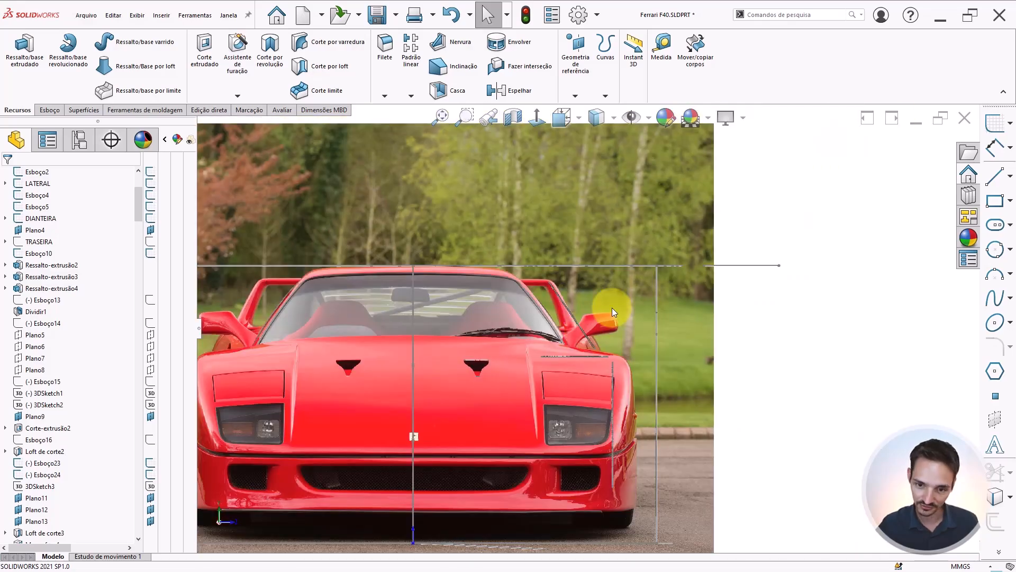
Compare the mirror position in the top view and front view reference images
key(ctrl+5)
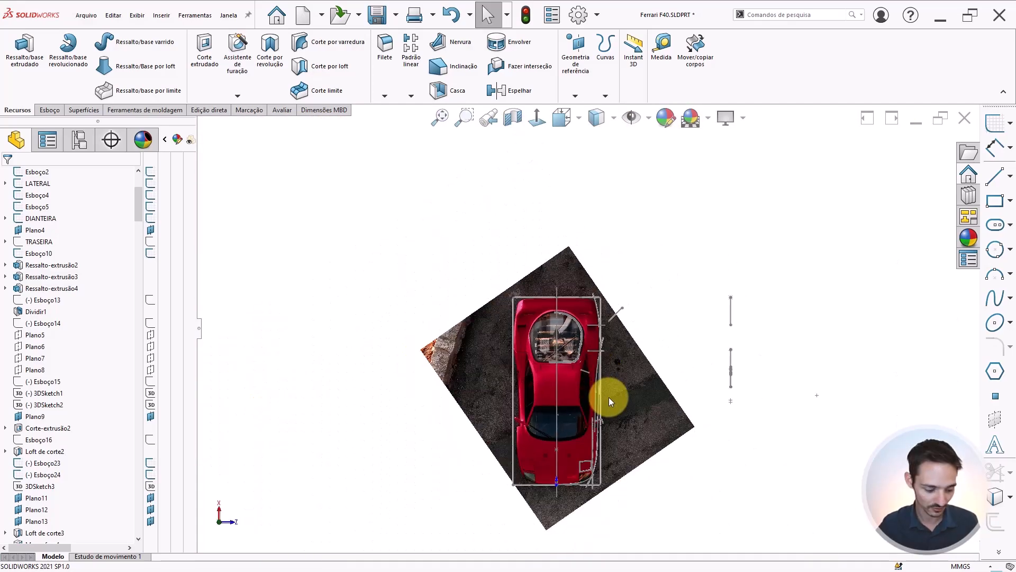
scroll(610, 395, down, 5)
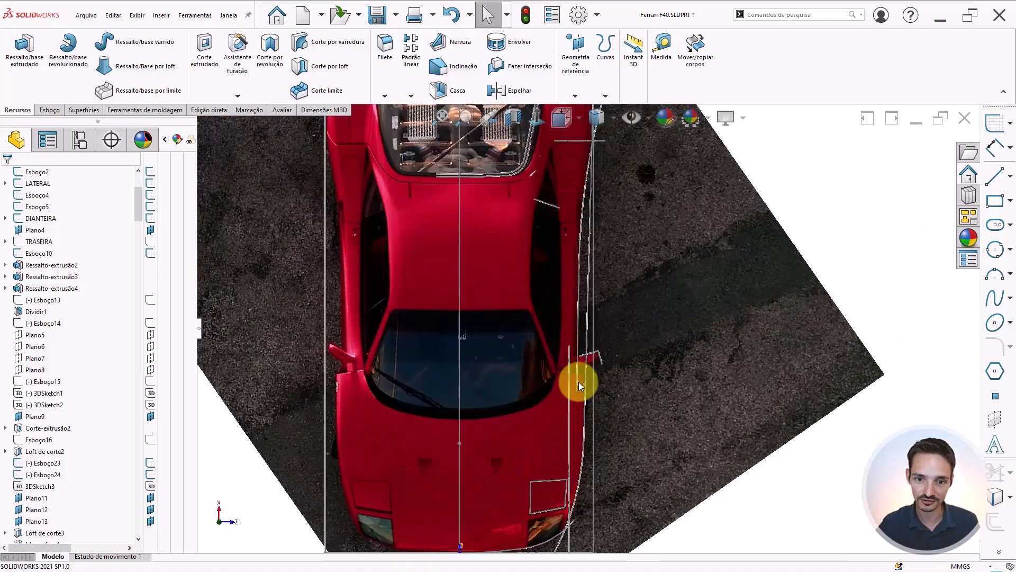
scroll(588, 374, down, 4)
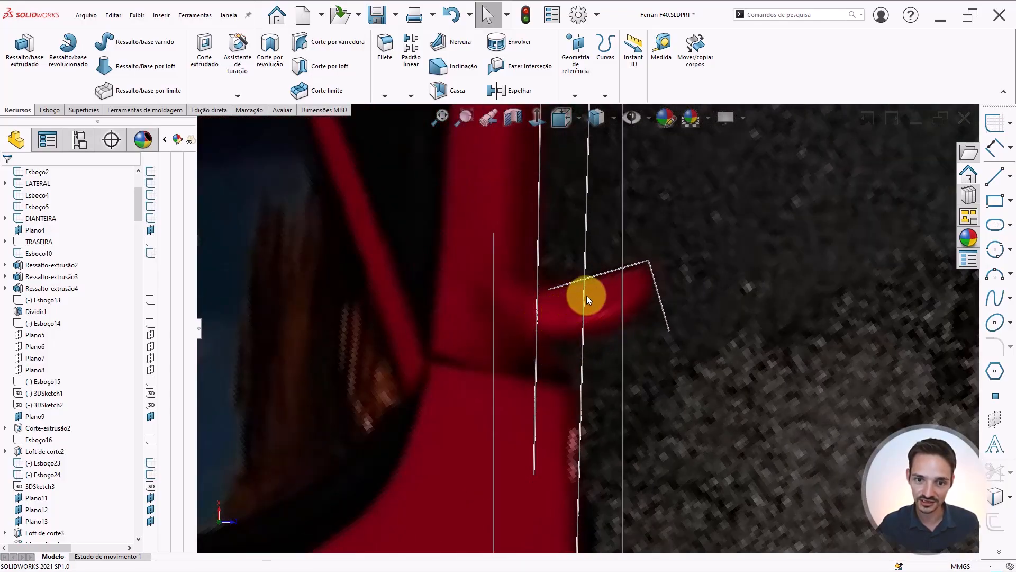
scroll(531, 313, up, 4)
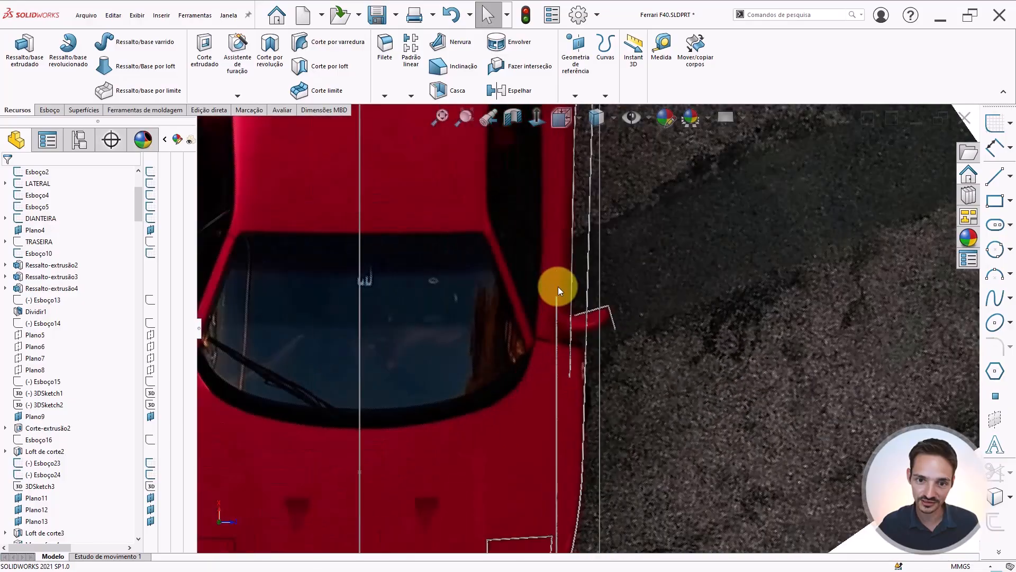
scroll(558, 293, down, 5)
scroll(583, 294, up, 6)
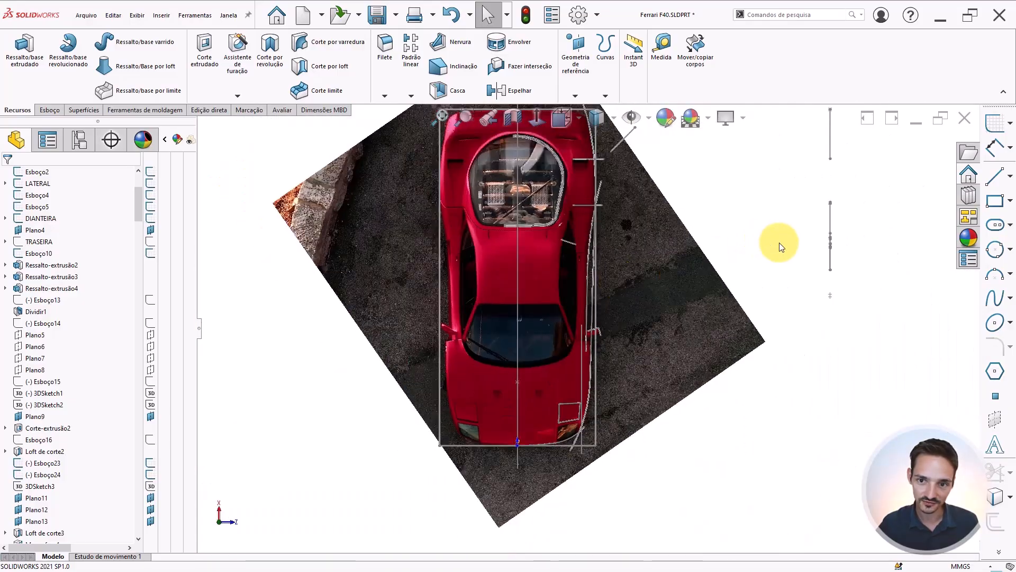
key(ctrl+3)
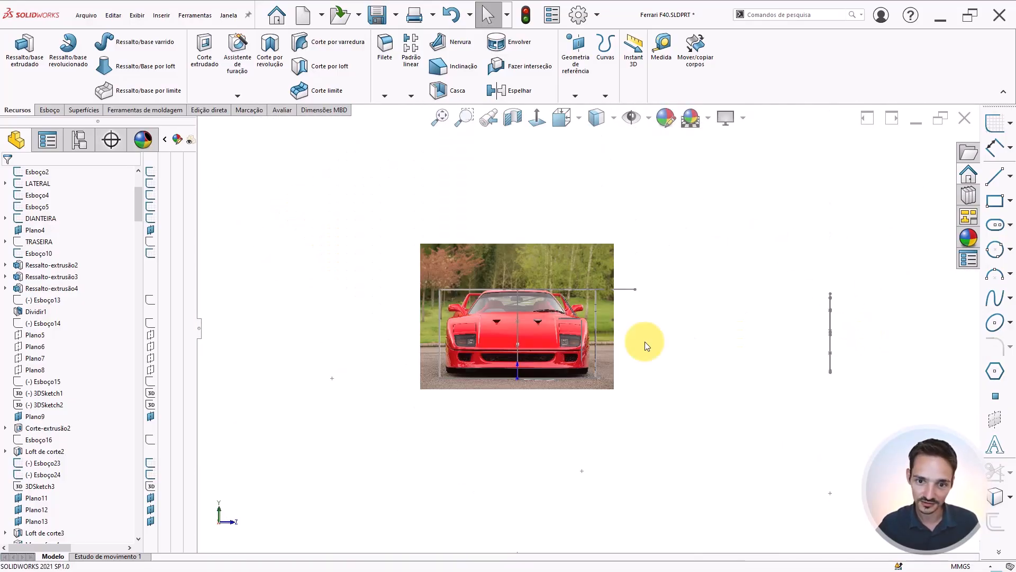
scroll(569, 339, down, 5)
scroll(624, 337, up, 4)
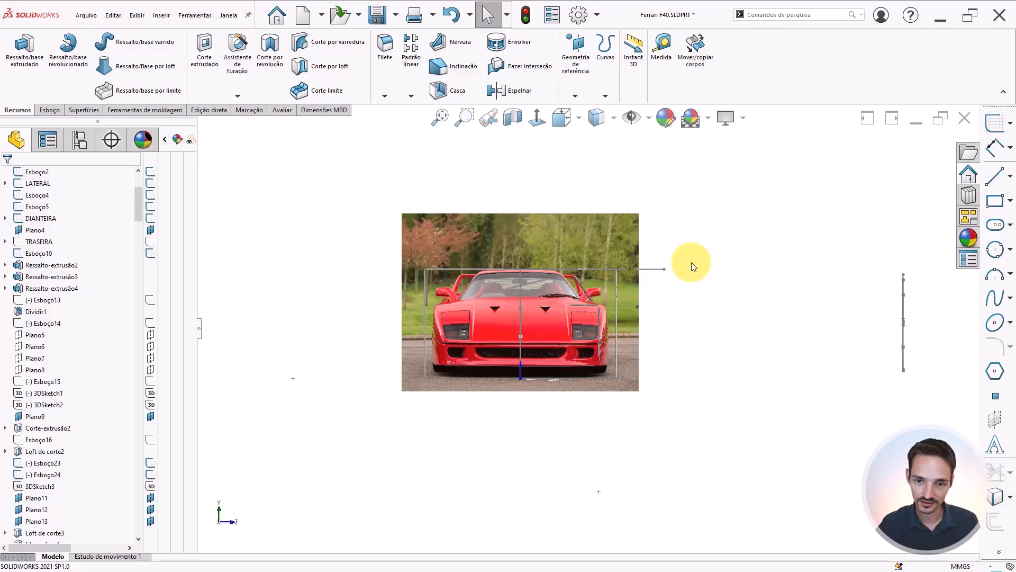
Inspect the arrangement of the reference image planes around the model
middle_drag(661, 240, 617, 295)
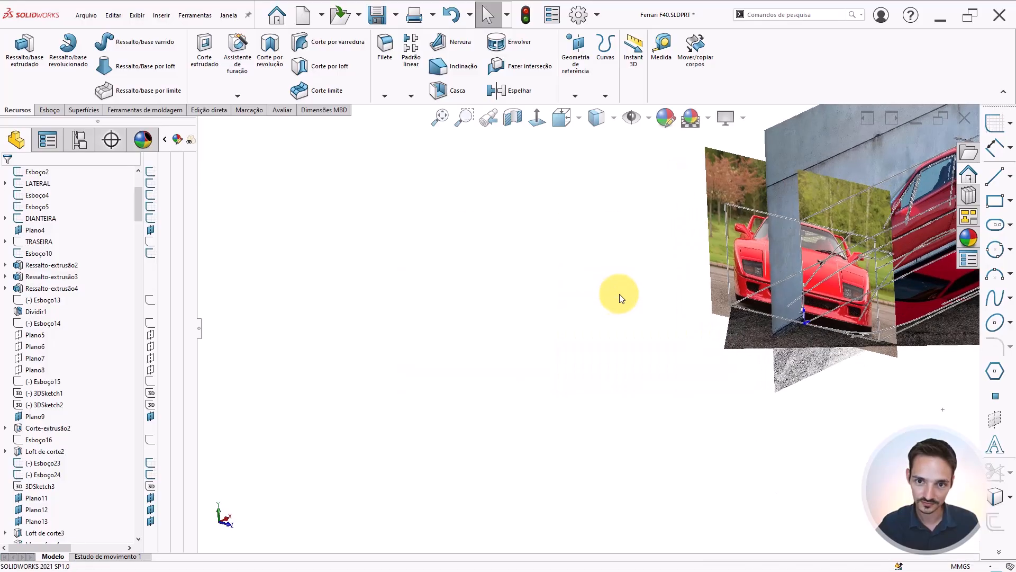
scroll(883, 234, up, 4)
scroll(882, 233, down, 3)
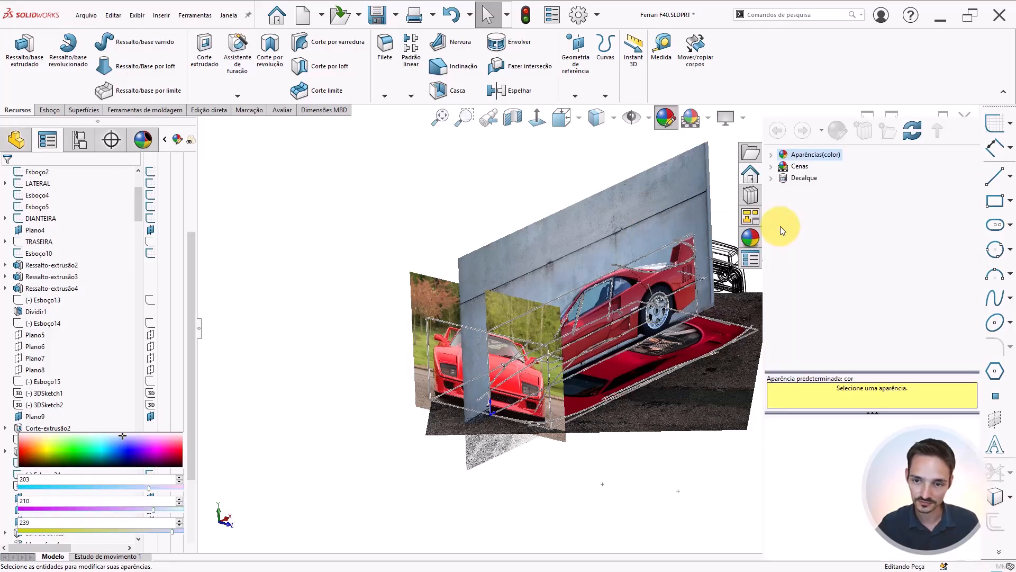
scroll(539, 227, up, 3)
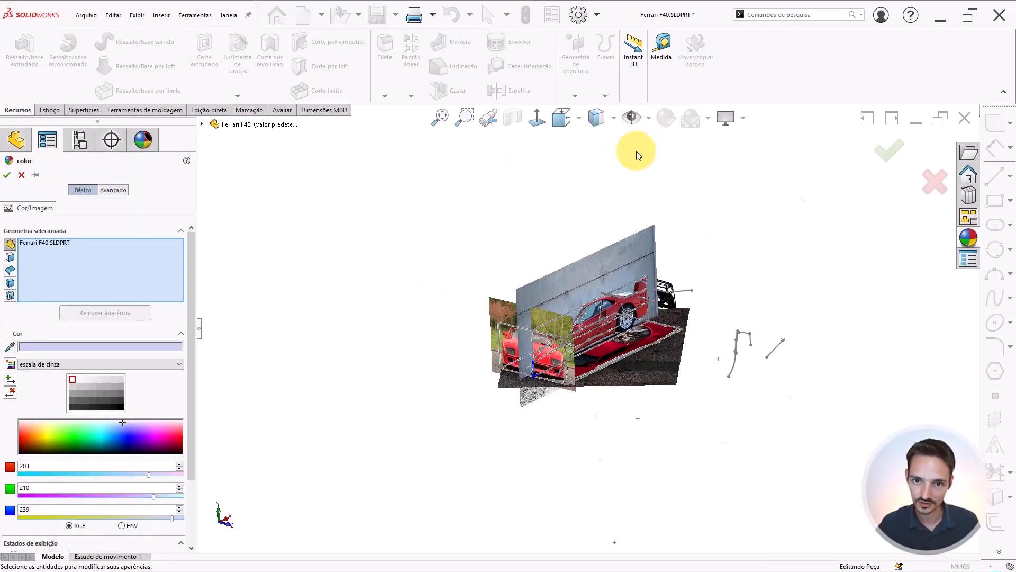
Close the appearance panel and turn on the display of reference planes
click(892, 154)
click(651, 119)
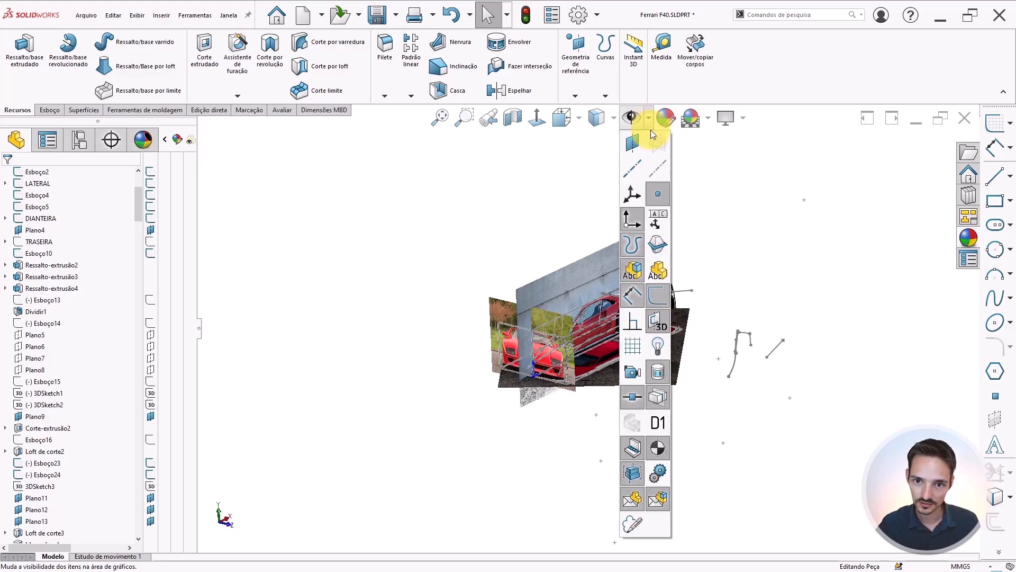
click(635, 141)
Select the vertical plane Plano16 at the mirror position in the side view and open a new sketch on it
middle_drag(512, 370, 577, 313)
key(ctrl+1)
scroll(577, 312, up, 4)
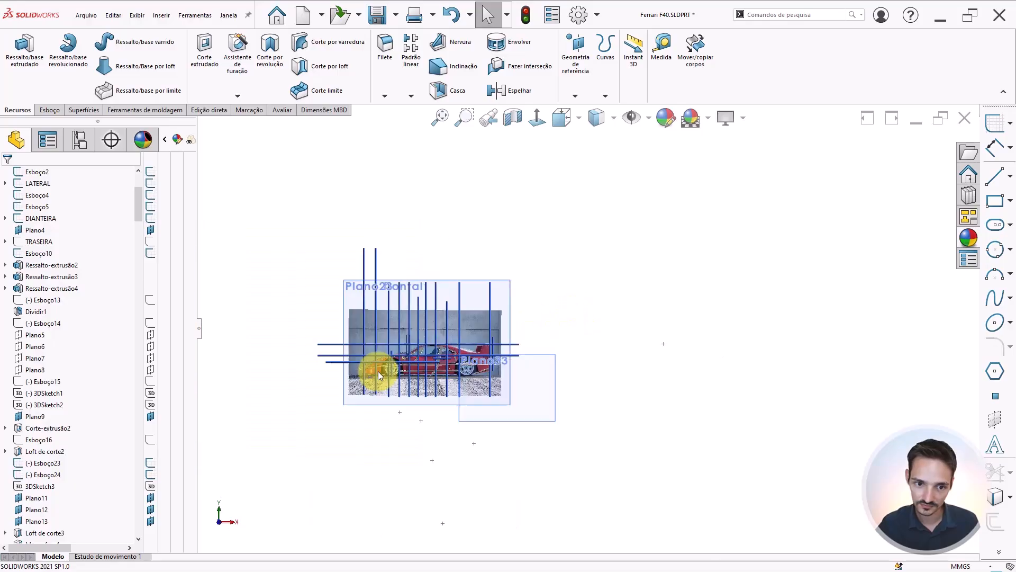
scroll(379, 370, down, 6)
scroll(605, 318, down, 3)
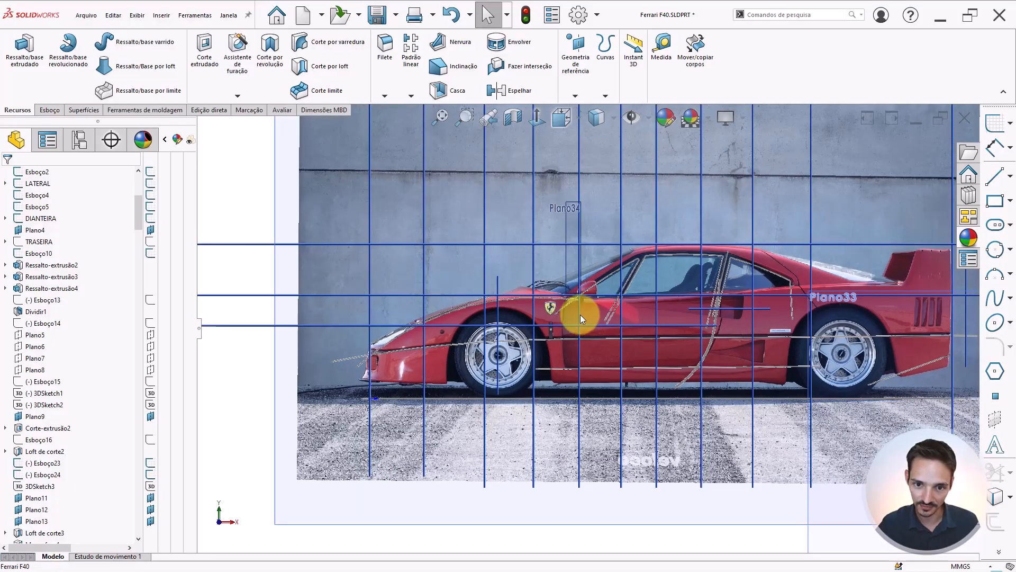
click(580, 314)
click(580, 488)
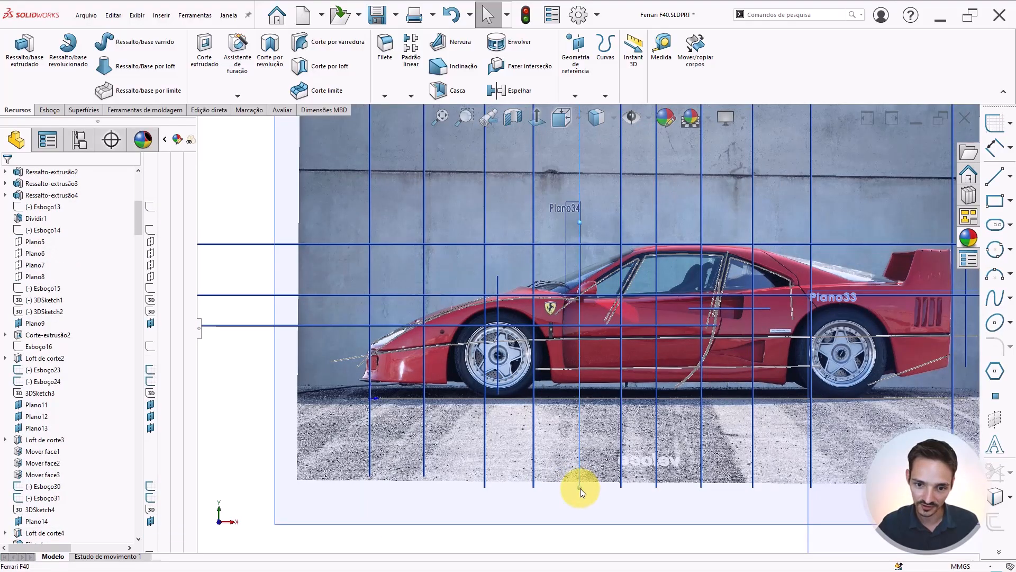
click(626, 456)
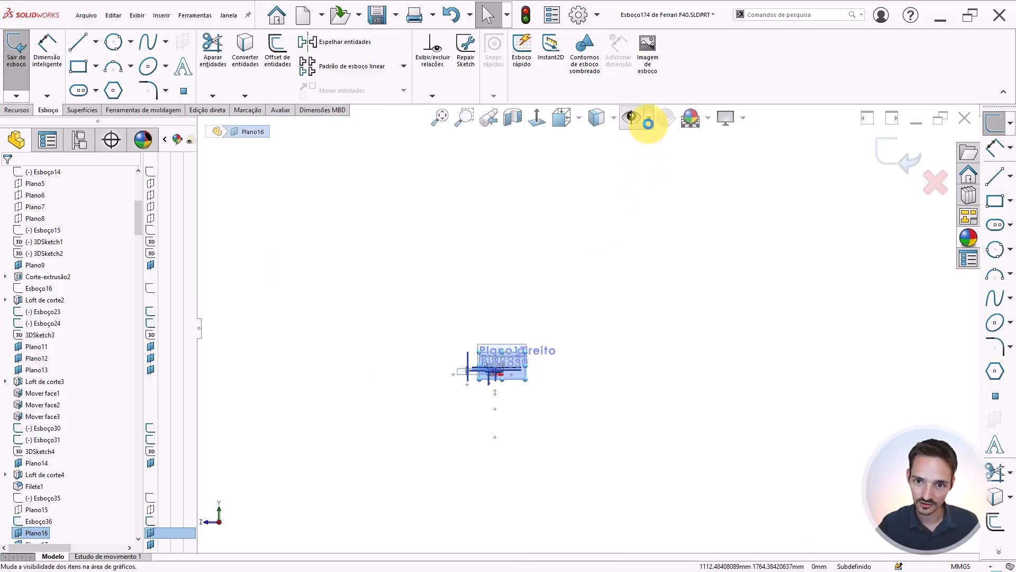
Hide the reference planes and examine the side mirror in the front reference image
click(648, 123)
click(634, 145)
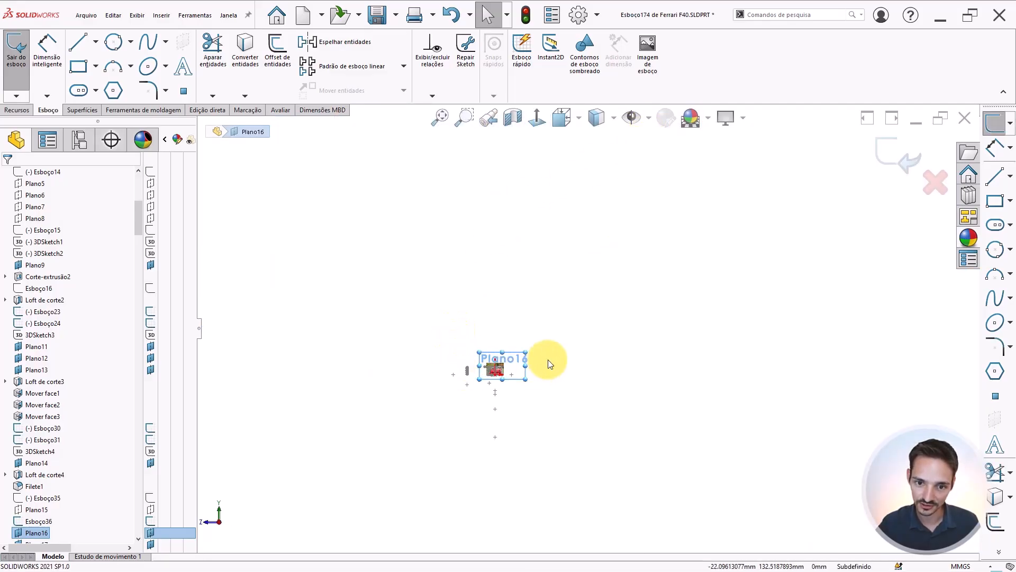
scroll(548, 360, down, 15)
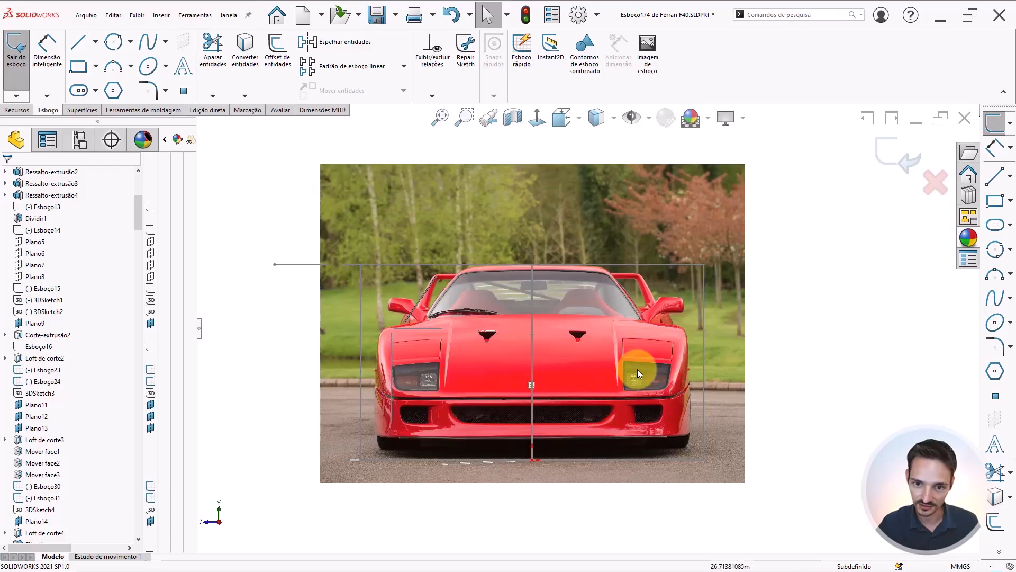
scroll(675, 303, down, 10)
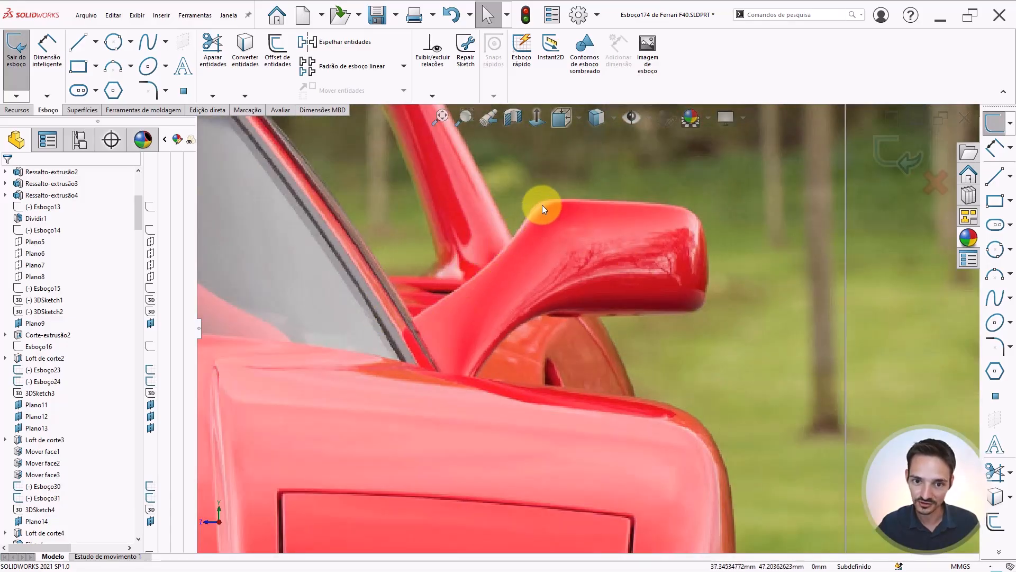
scroll(661, 311, up, 5)
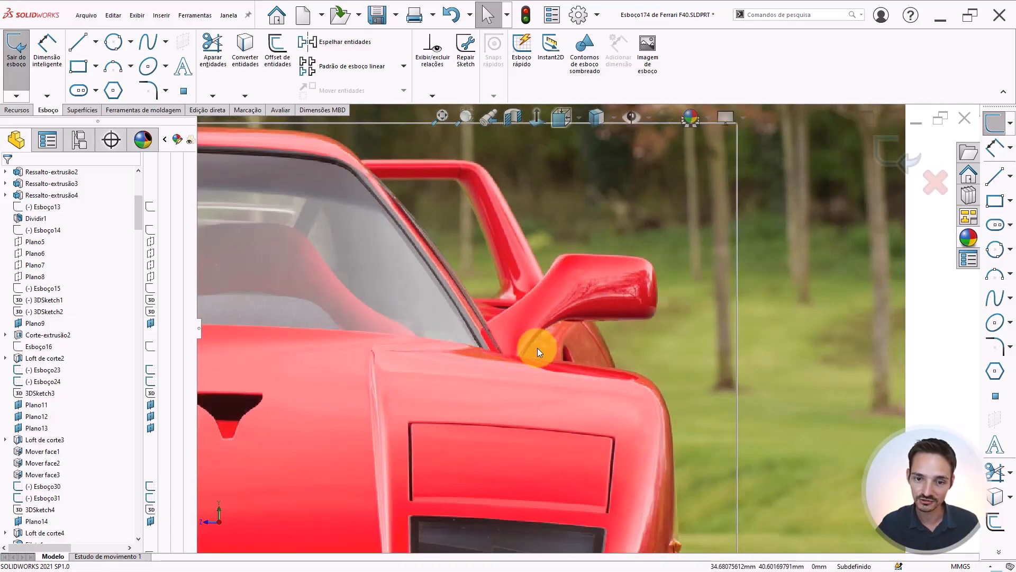
scroll(577, 325, down, 2)
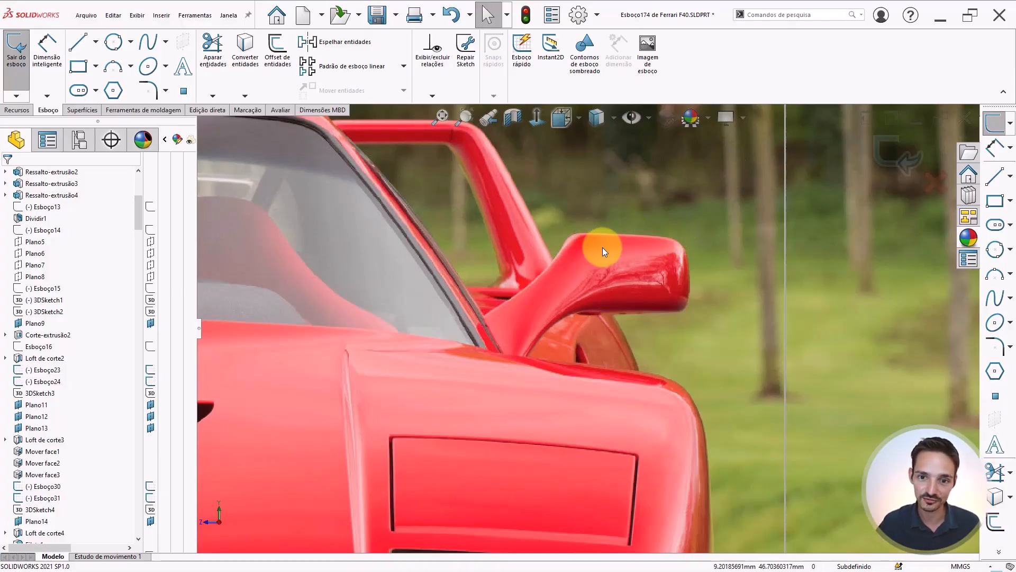
Sketch a line along the lower edge of the mirror stalk, continuing into a tangent arc up past the housing's top corner
scroll(583, 280, up, 4)
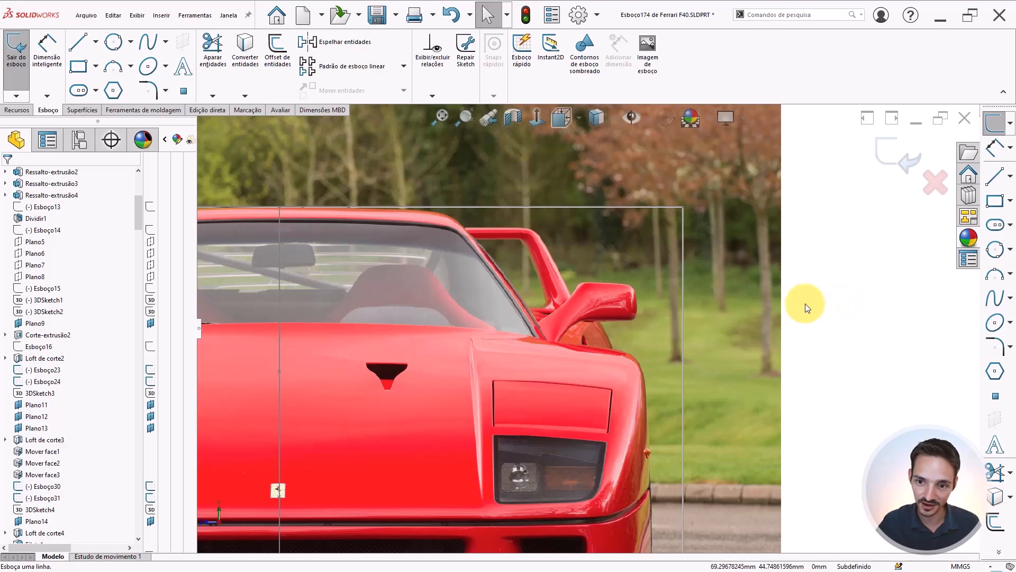
key(l)
scroll(561, 295, down, 2)
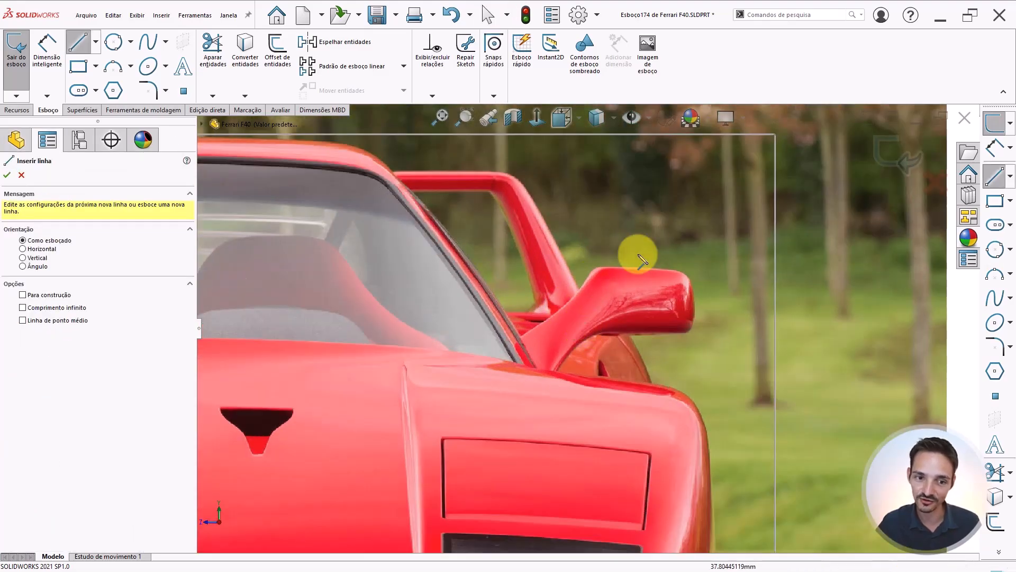
scroll(585, 318, down, 3)
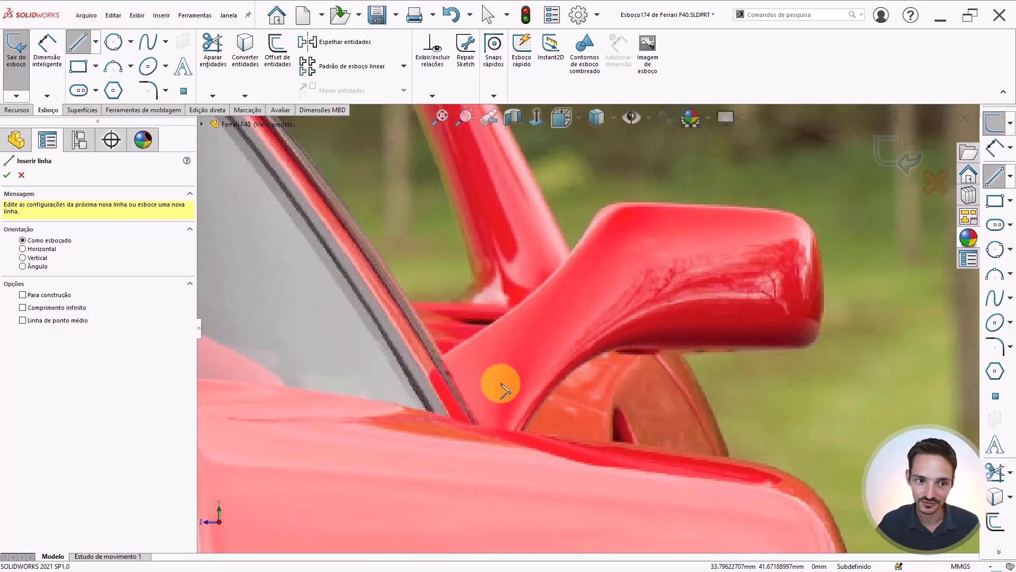
scroll(683, 264, up, 2)
scroll(455, 394, down, 2)
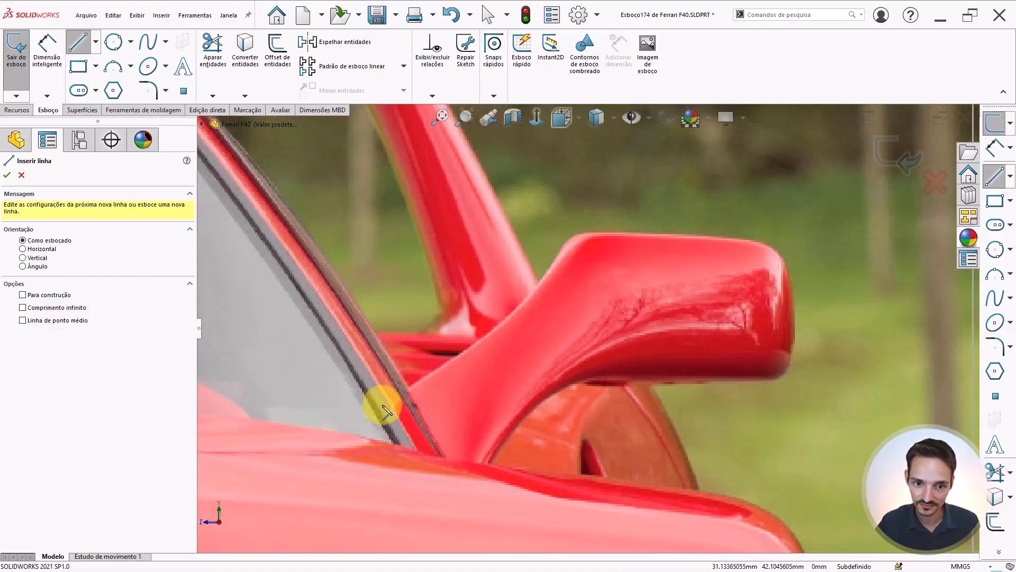
drag(380, 409, 489, 338)
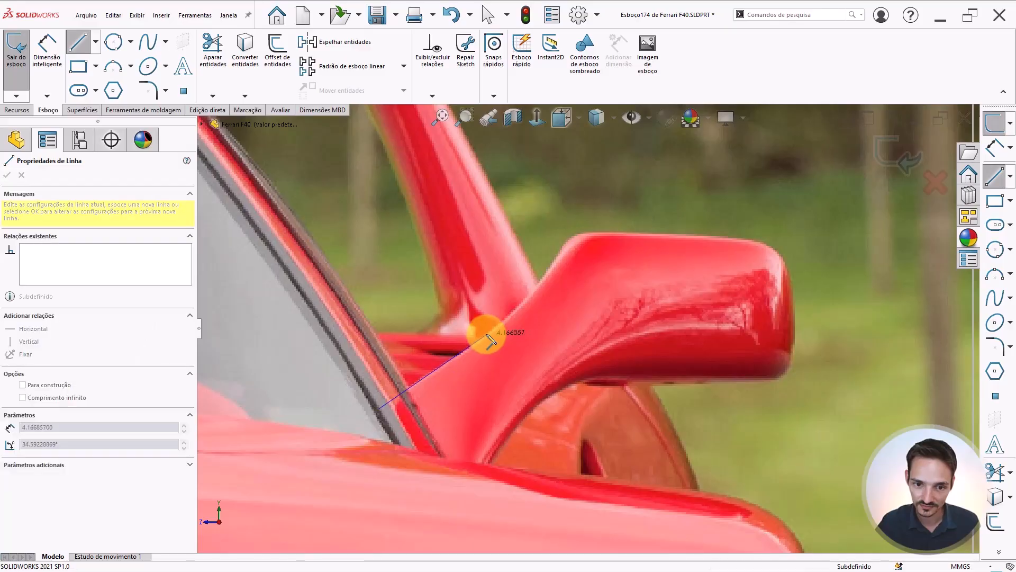
click(486, 334)
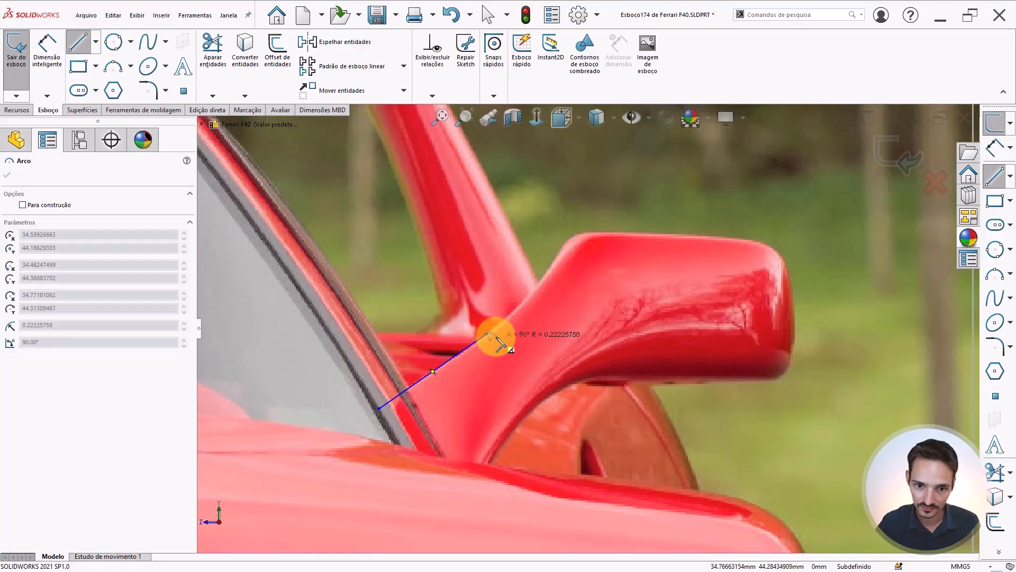
click(583, 200)
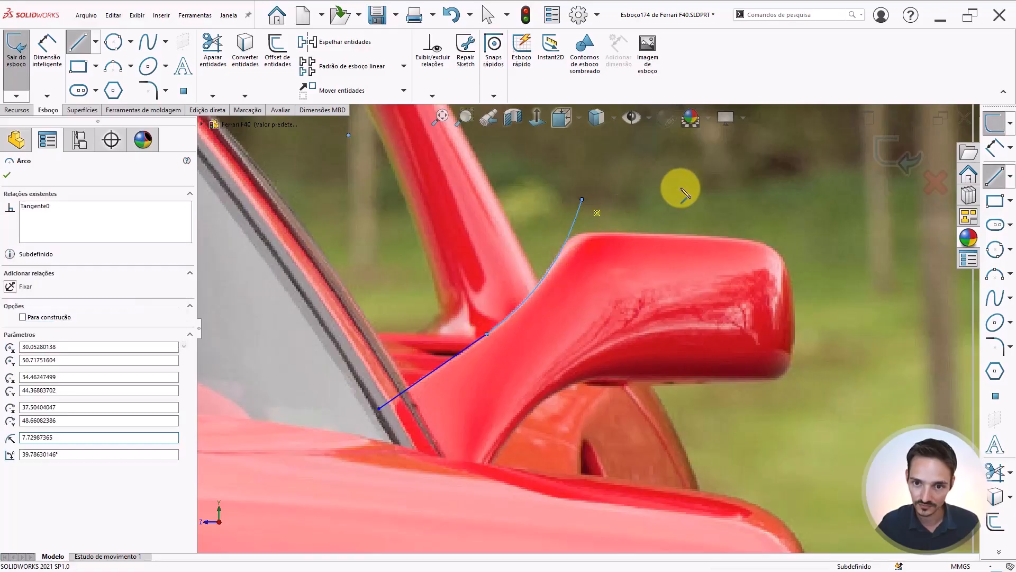
Draw a three-point arc following the top edge of the mirror housing
click(113, 67)
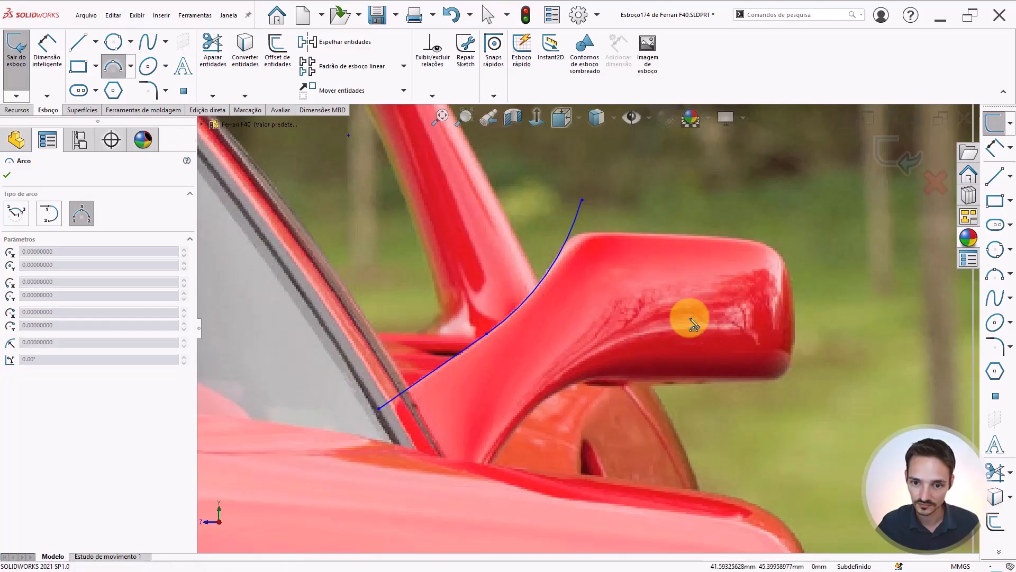
scroll(683, 232, down, 2)
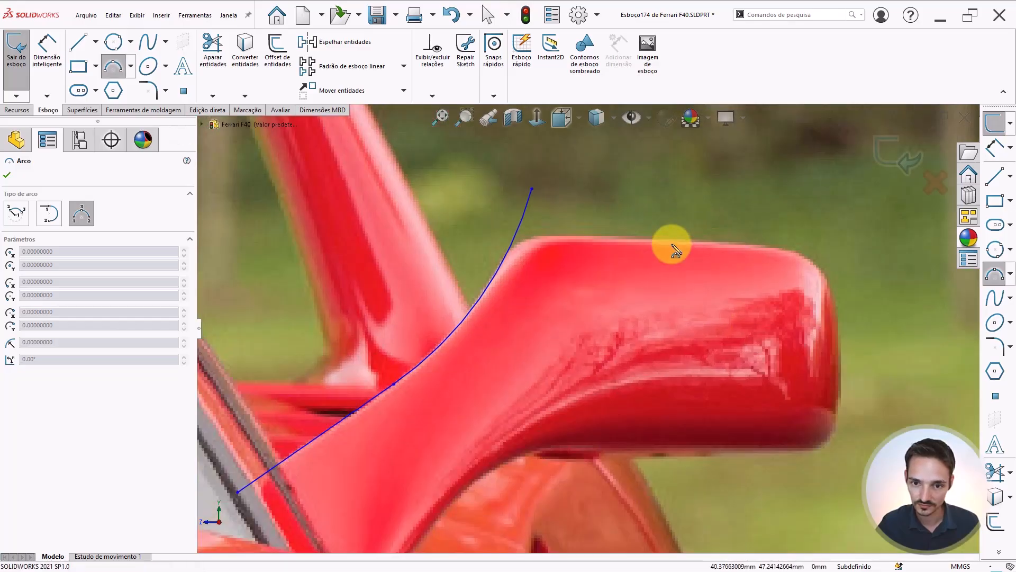
click(539, 240)
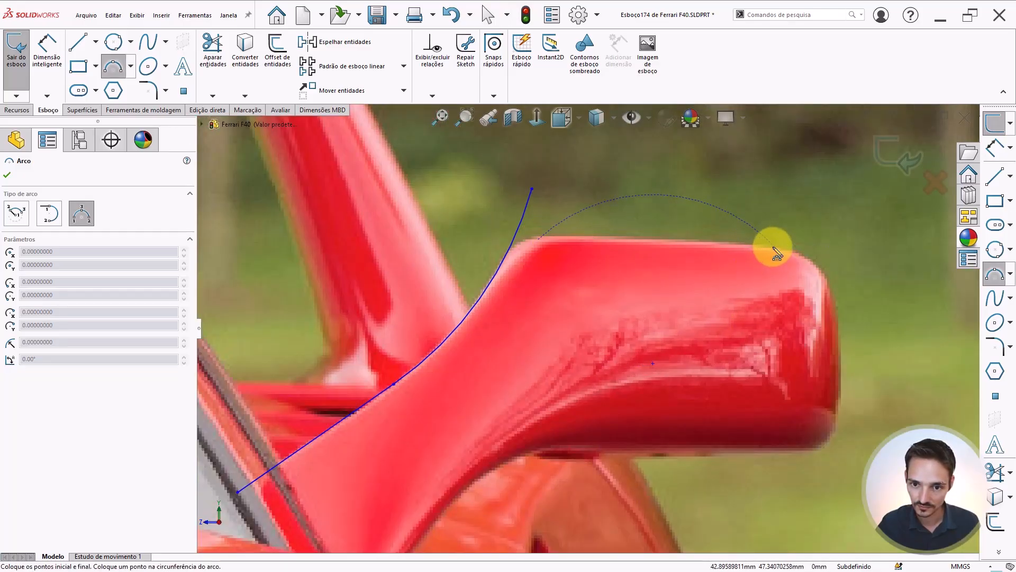
click(776, 248)
click(686, 246)
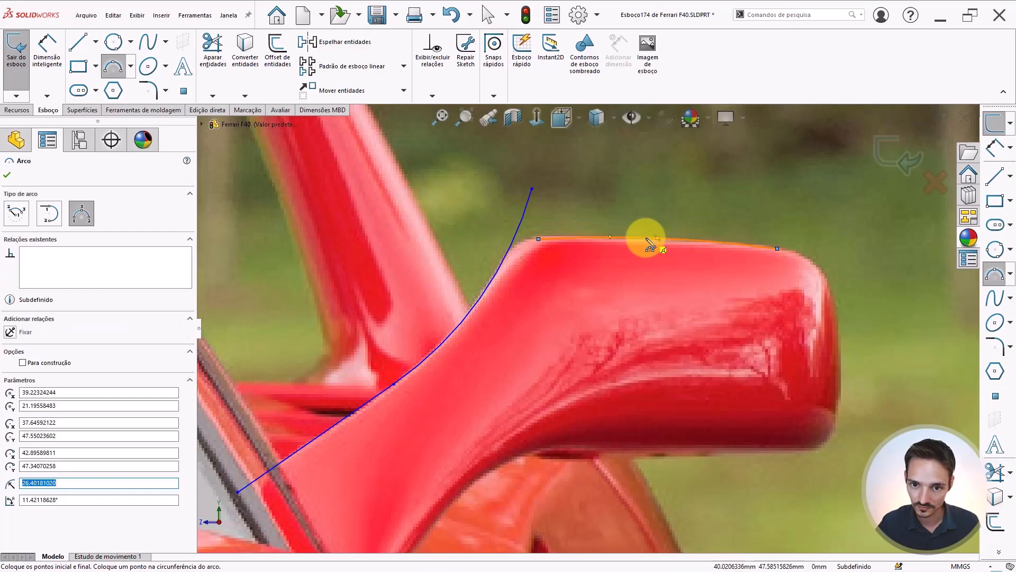
key(Escape)
Drag both endpoints of the top arc outward so it extends past the housing on each side
click(642, 239)
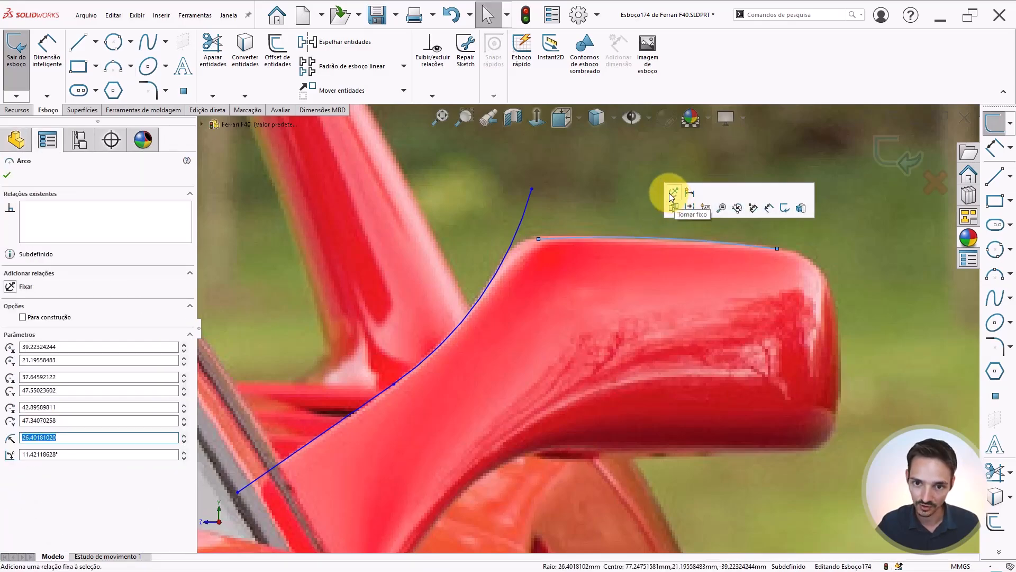
click(528, 239)
drag(539, 240, 486, 243)
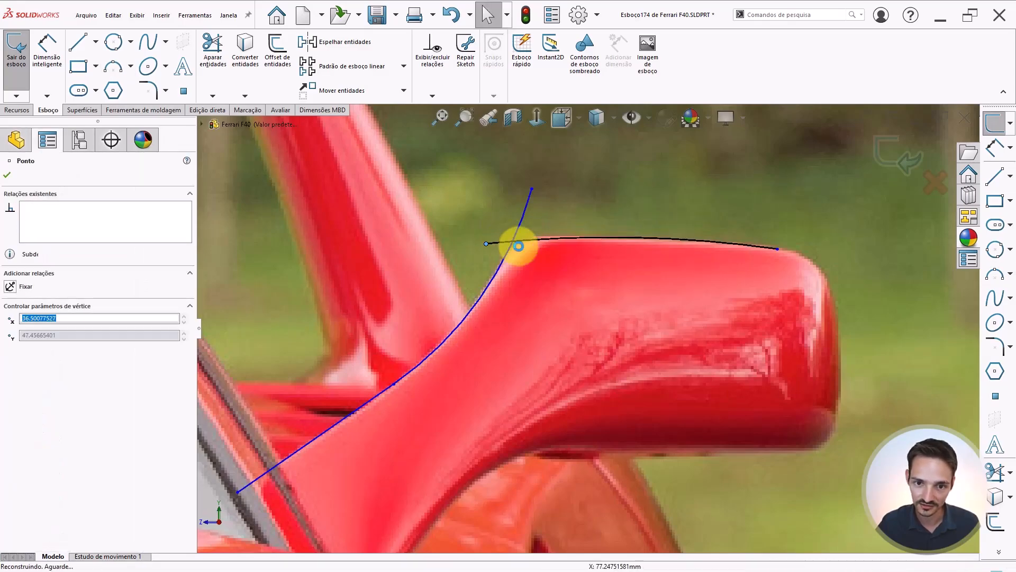
click(776, 248)
drag(777, 248, 895, 272)
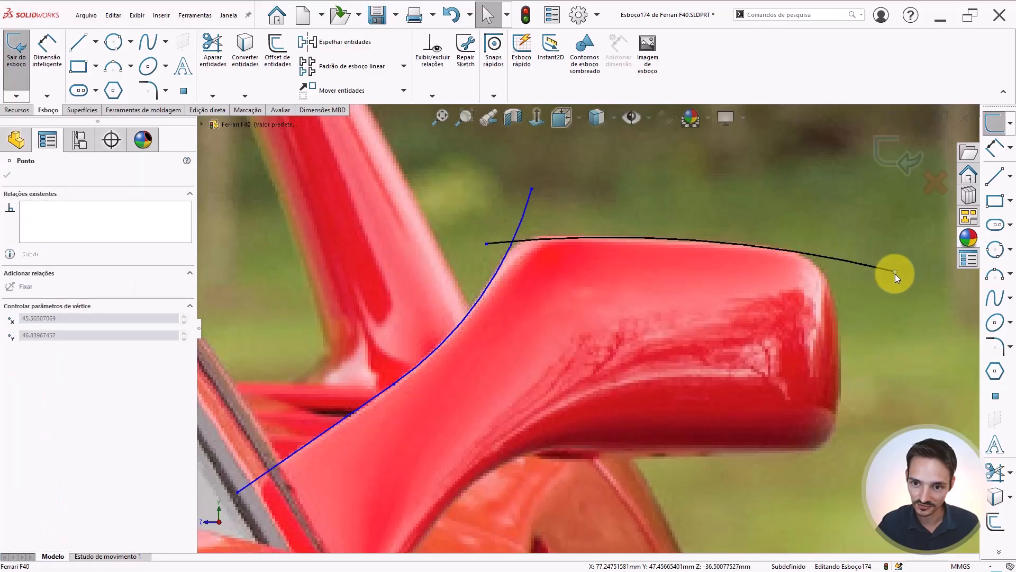
key(Escape)
Draw a three-point arc along the bottom edge of the mirror housing
key(z)
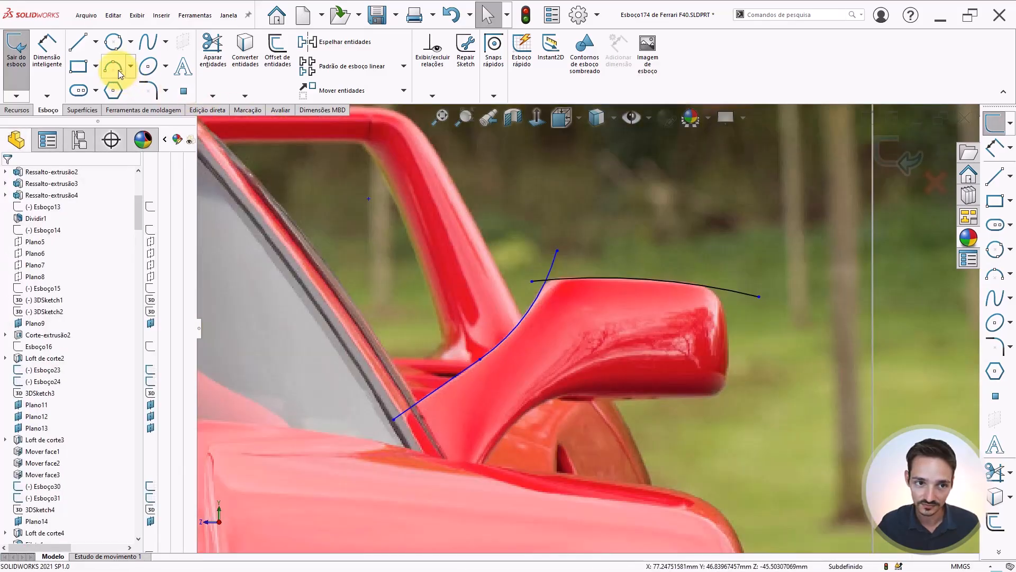
click(117, 68)
scroll(665, 405, down, 2)
scroll(492, 415, down, 2)
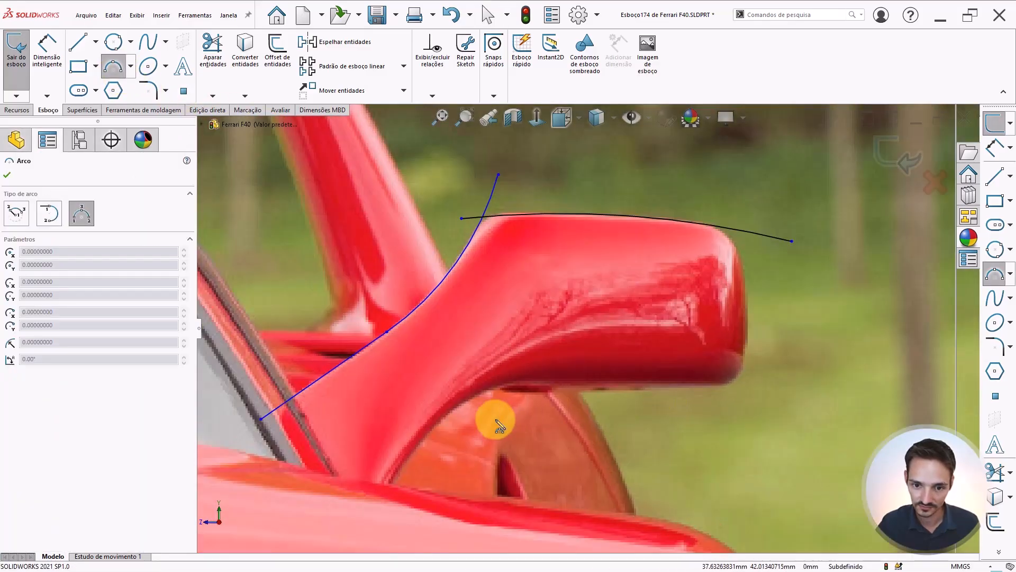
scroll(550, 421, down, 1)
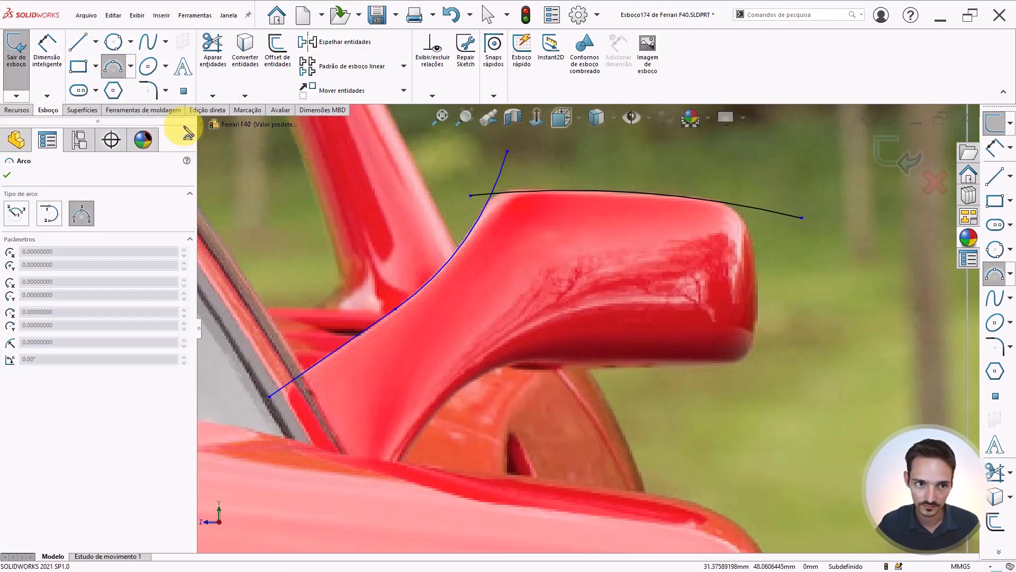
click(737, 363)
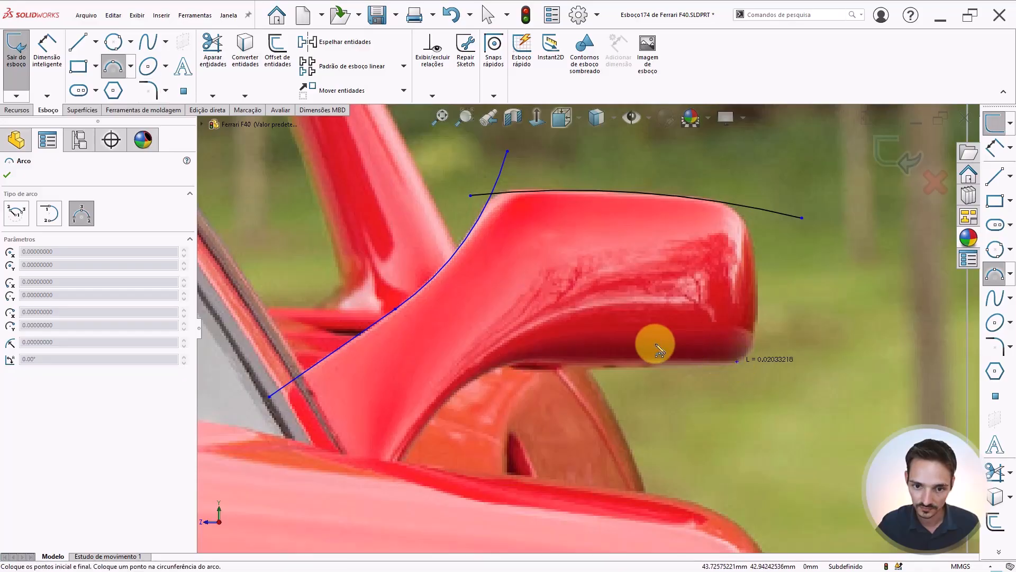
click(532, 363)
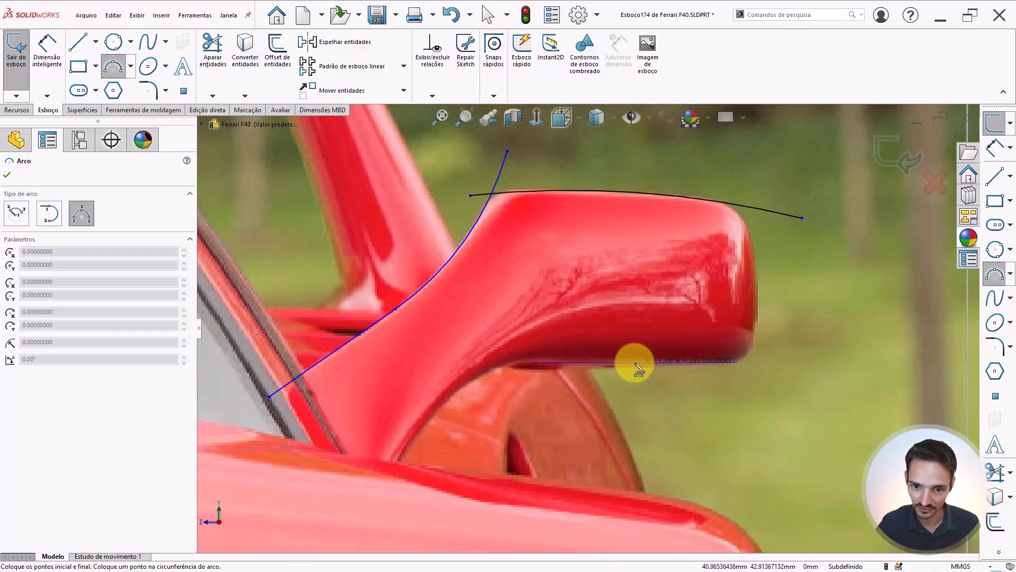
click(631, 370)
key(Escape)
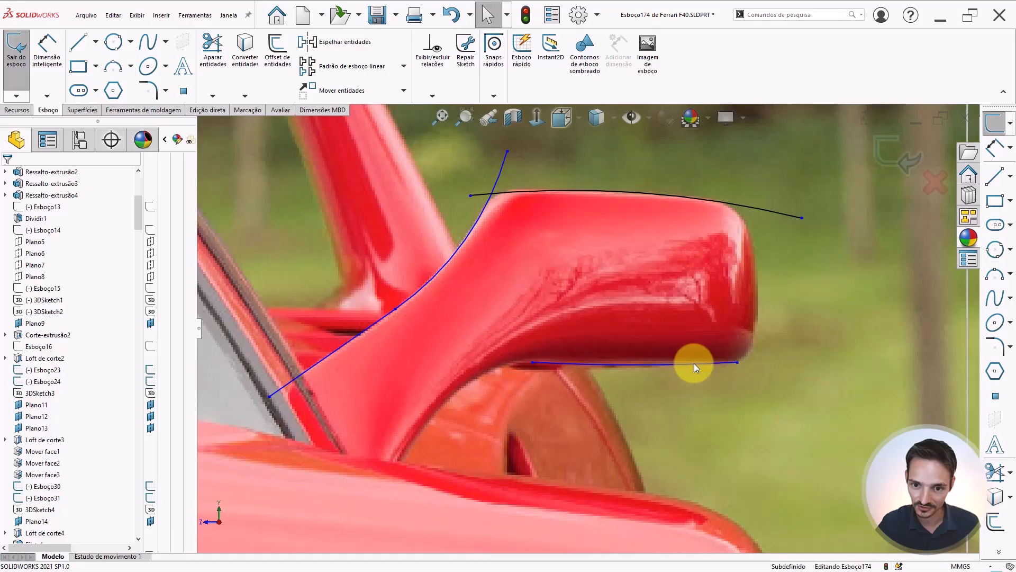
Drag the bottom arc's outer endpoint further out beyond the end of the housing
click(694, 363)
key(Escape)
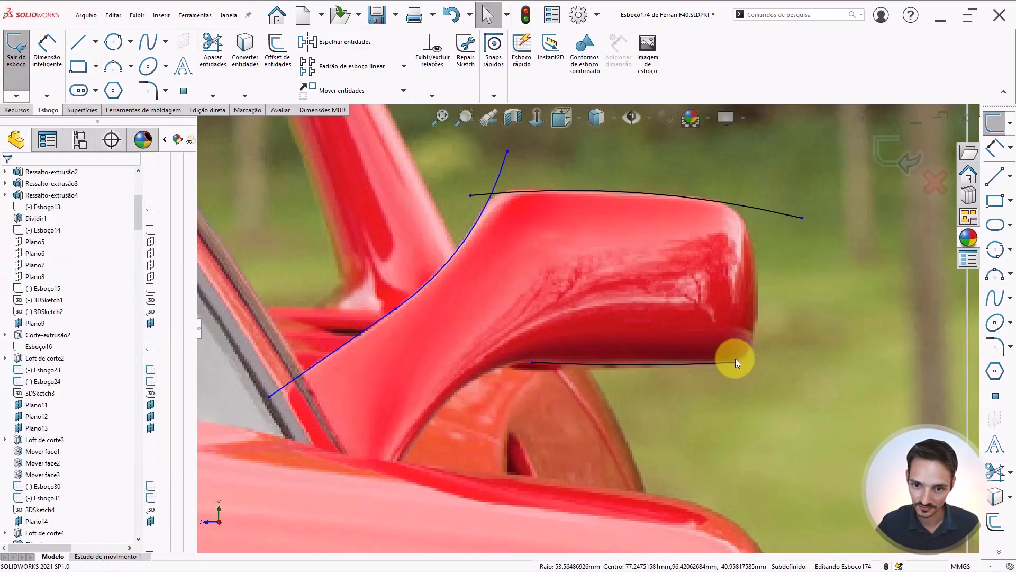
drag(737, 363, 837, 355)
click(532, 363)
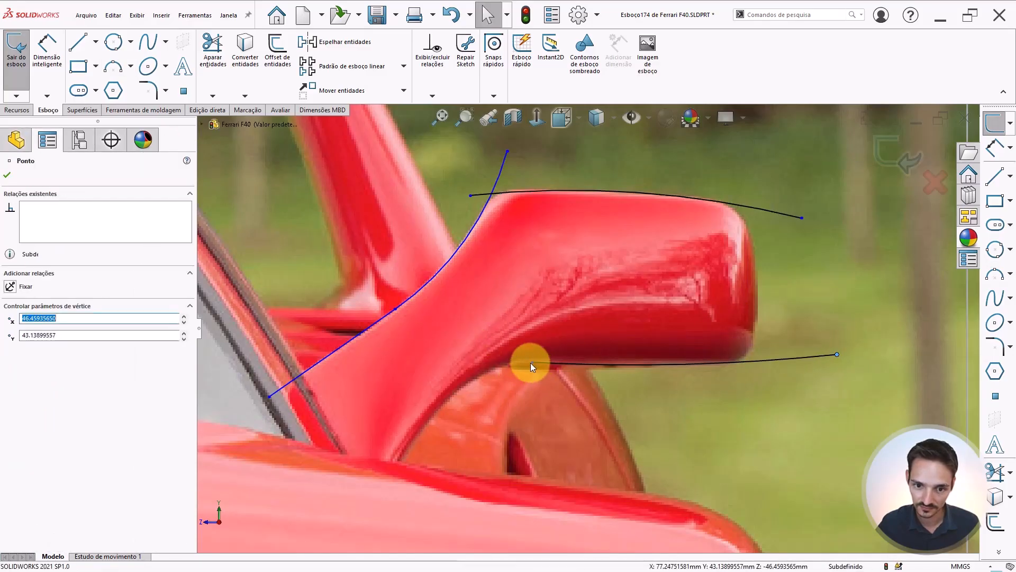
Draw a three-point arc along the outer end of the mirror housing
click(112, 66)
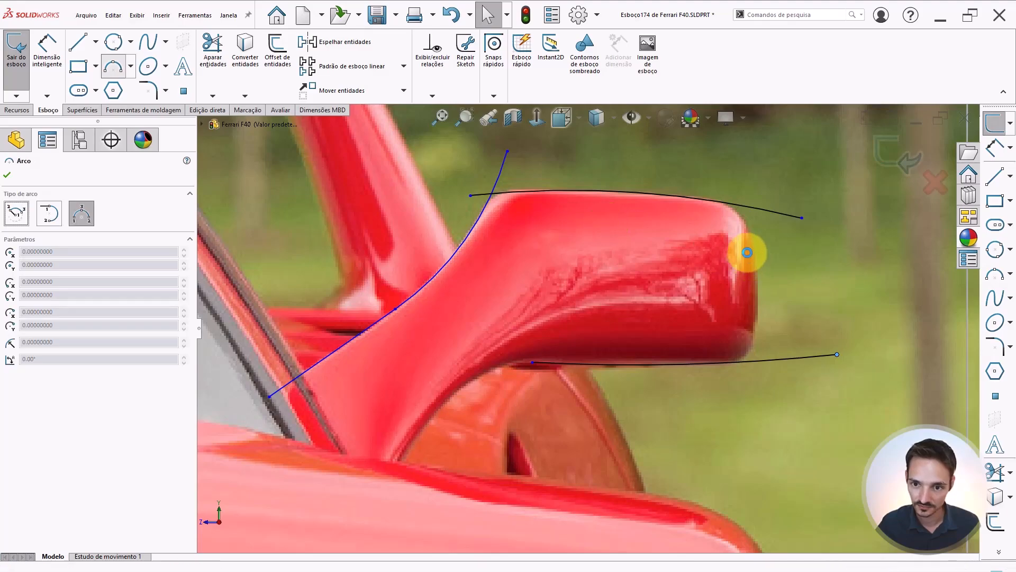
drag(754, 247, 755, 327)
click(757, 290)
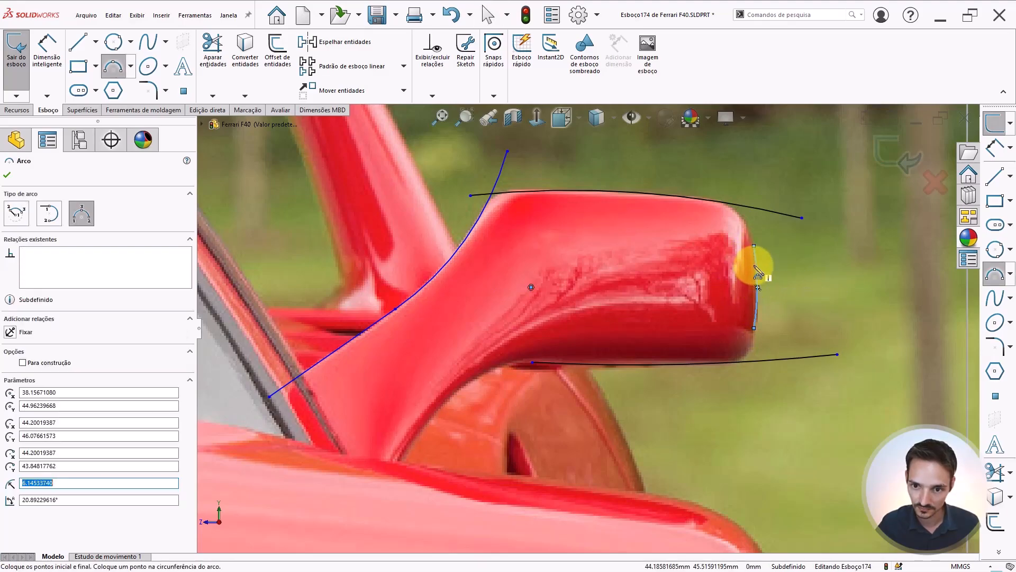
key(Escape)
Drag the end arc's upper endpoint up and make it coincident with the top arc
click(757, 263)
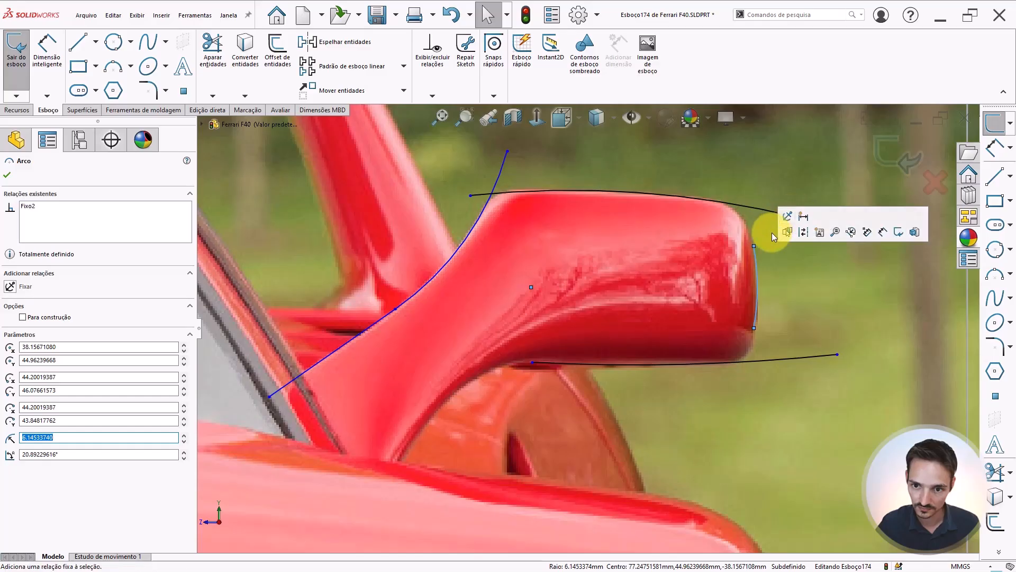
click(772, 232)
drag(755, 246, 730, 178)
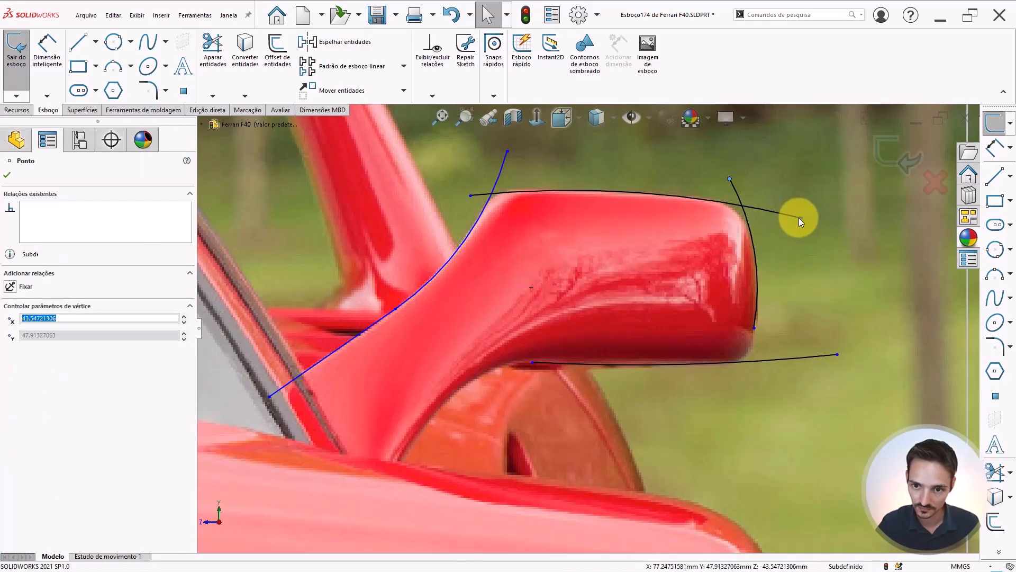
ctrl+click(802, 217)
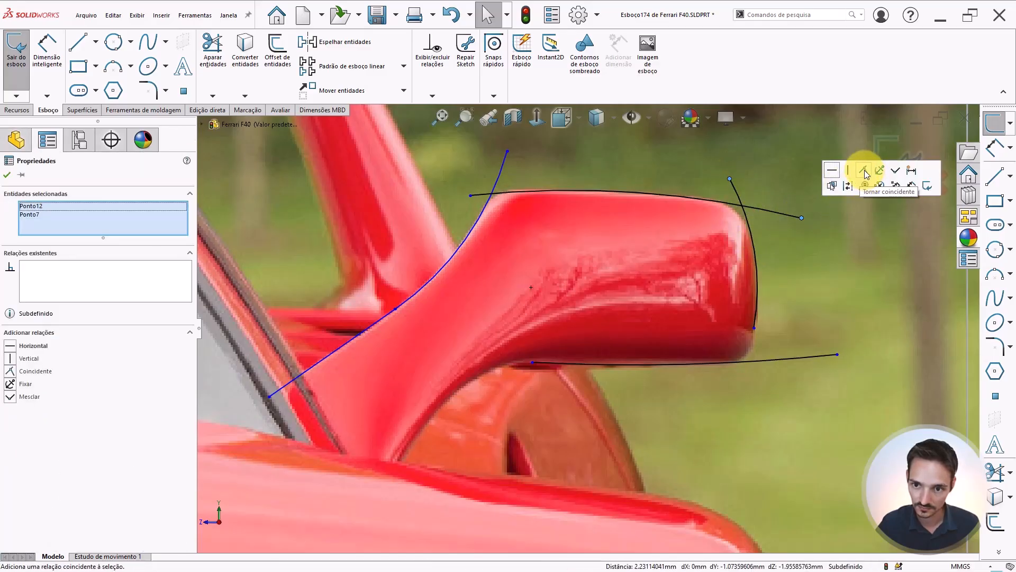
click(871, 177)
key(Escape)
click(754, 327)
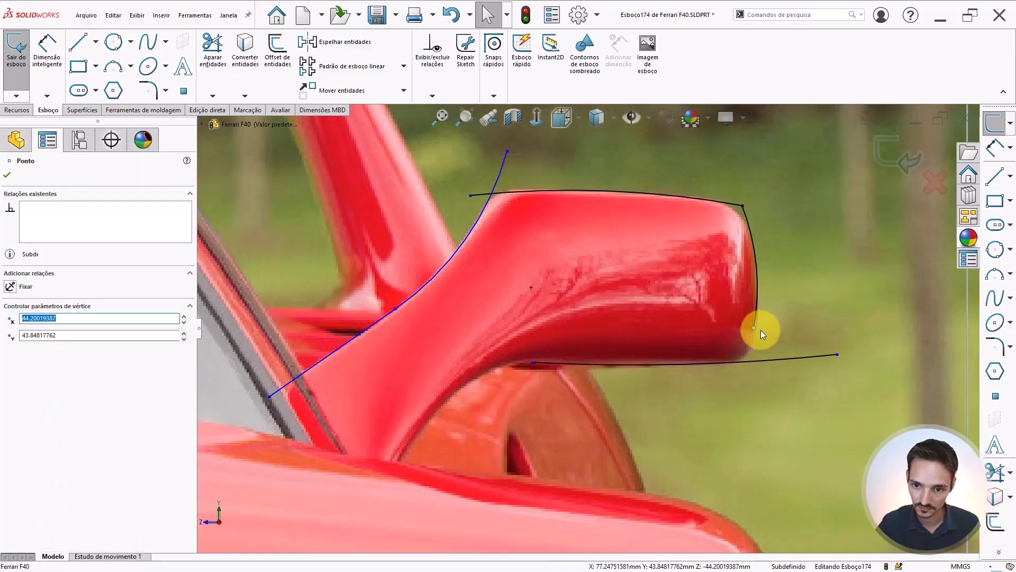
click(837, 354)
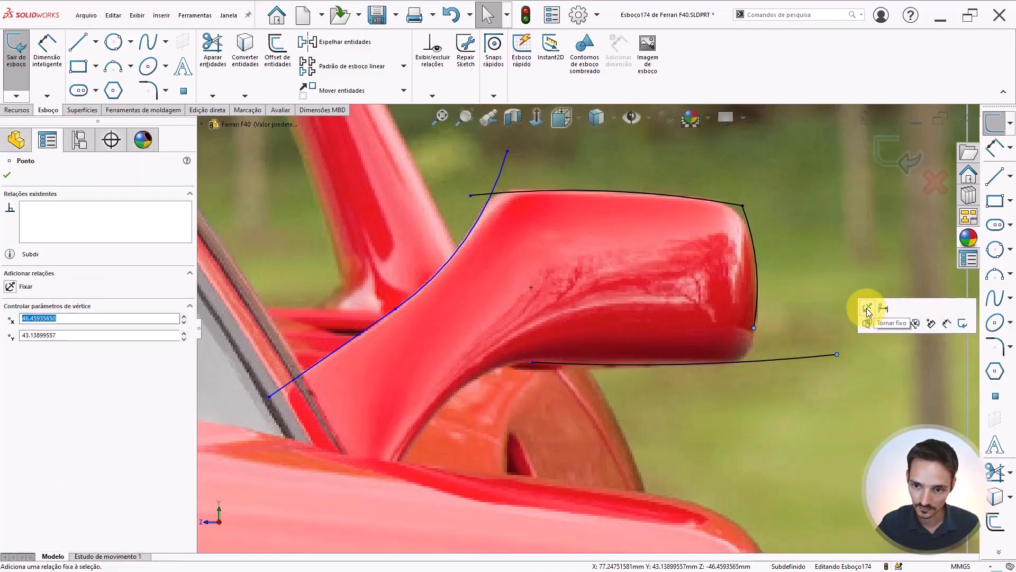
click(668, 346)
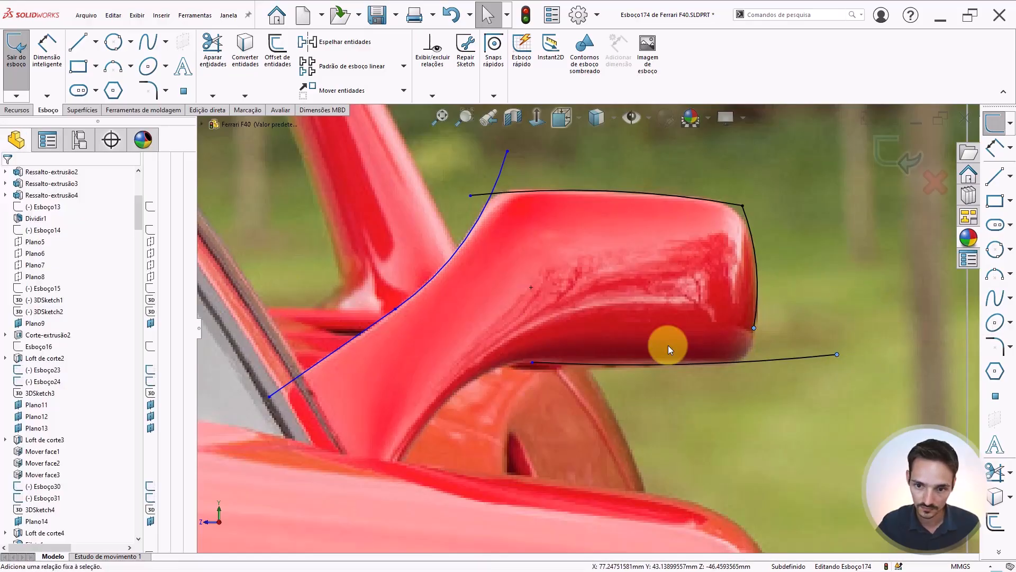
Make the end arc's lower endpoint coincident with the bottom arc
click(754, 328)
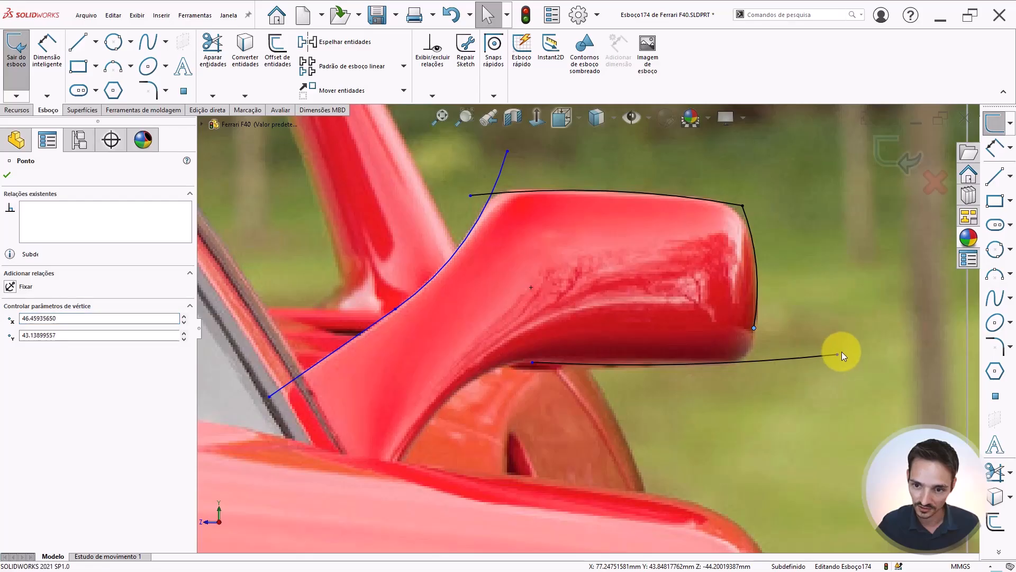
ctrl+click(841, 352)
click(933, 306)
click(583, 266)
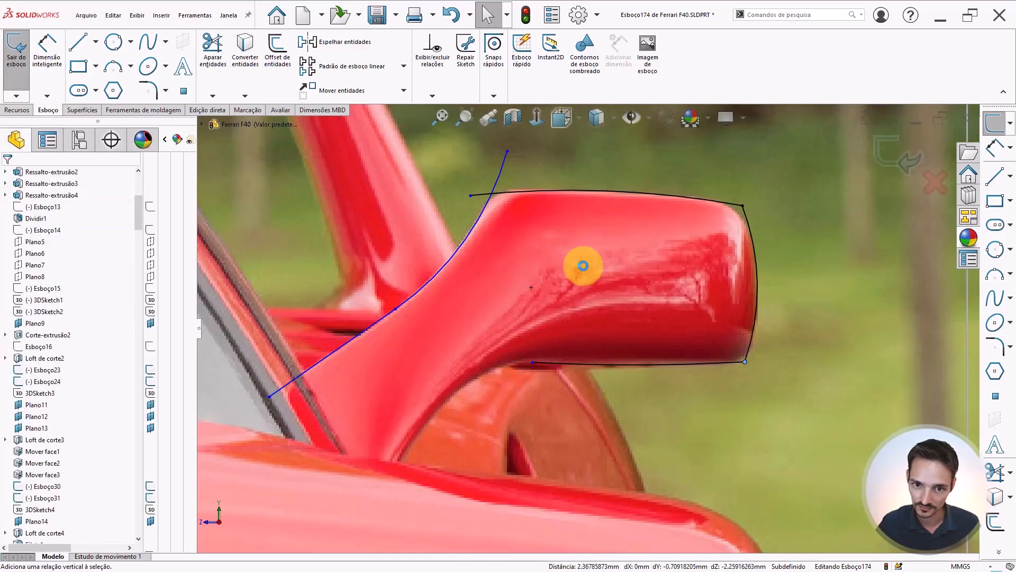
Trim away the overhanging arc segments so the mirror housing outline is closed
scroll(547, 291, up, 2)
click(532, 292)
click(386, 199)
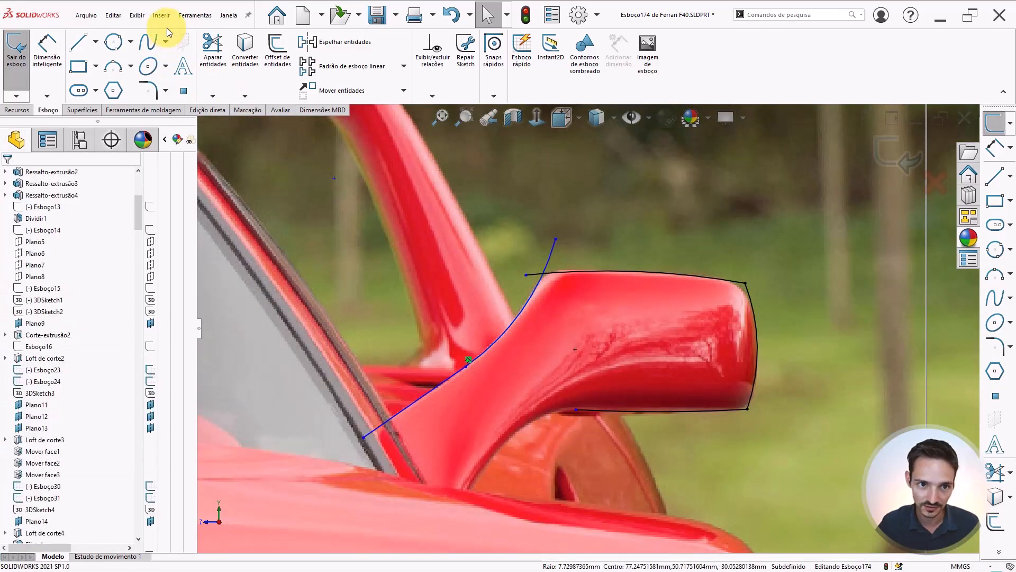
click(213, 50)
scroll(536, 259, down, 1)
scroll(537, 259, down, 4)
mouse_move(458, 326)
mouse_down()
mouse_move(534, 271)
mouse_move(573, 261)
mouse_up()
scroll(572, 261, up, 8)
key(Escape)
scroll(573, 396, down, 3)
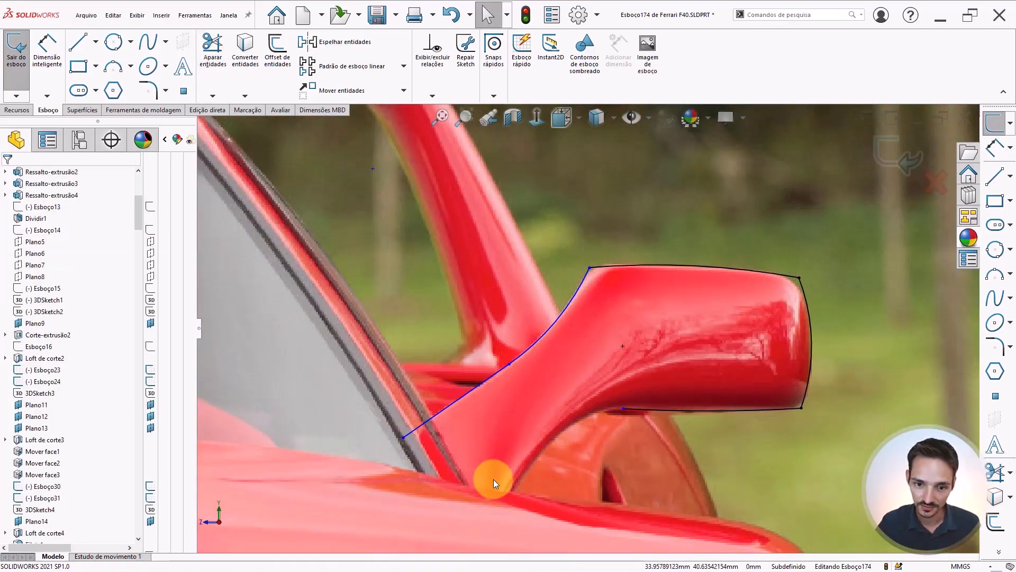
scroll(576, 418, up, 2)
scroll(615, 350, down, 3)
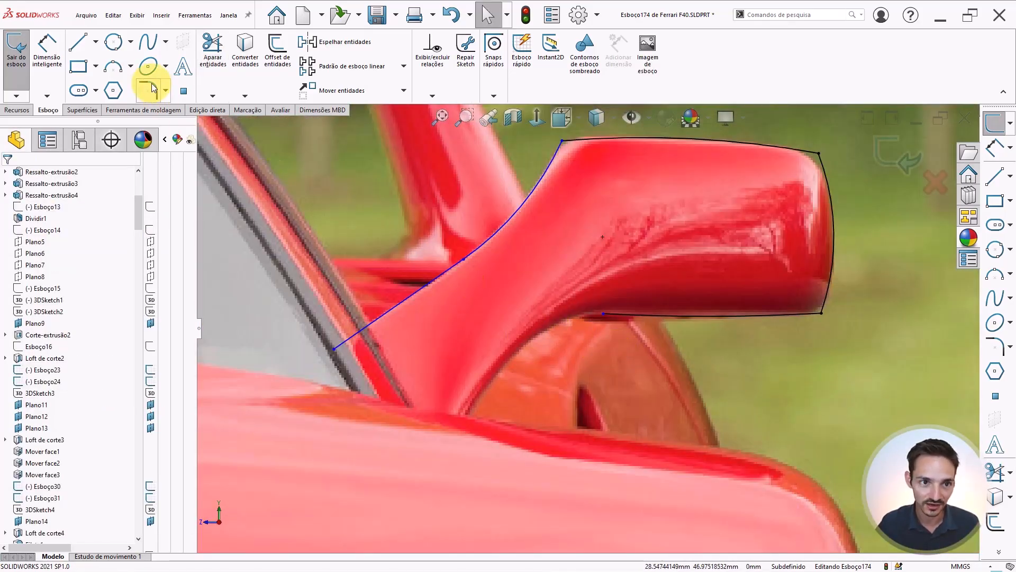
Draw a three-point arc along the inner curve under the mirror housing, from the stalk base up to the housing
click(116, 70)
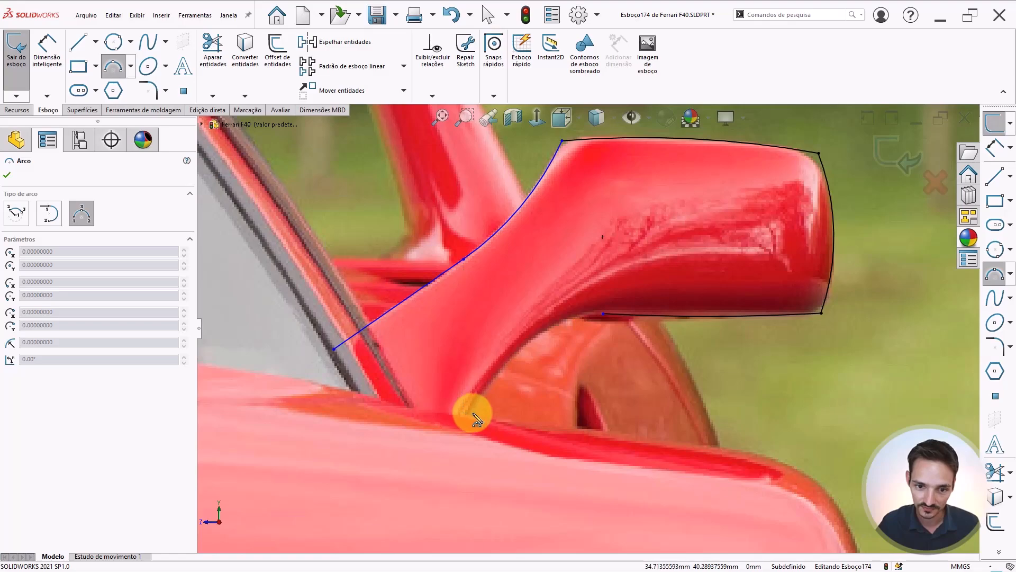
drag(472, 420, 576, 332)
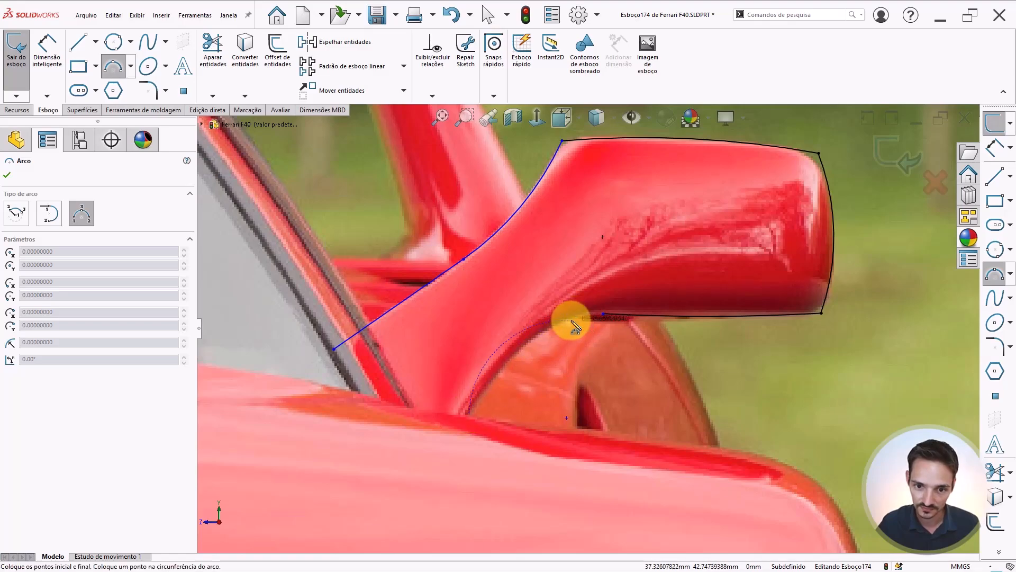
click(569, 321)
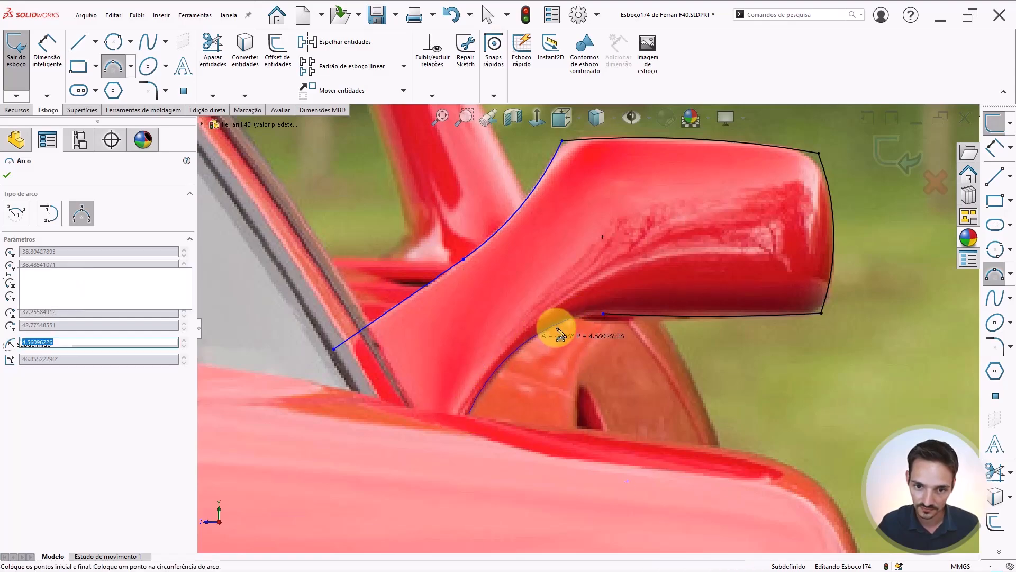
key(Escape)
Drag the inner arc's upper endpoint onto the housing's bottom arc endpoint and join the two points
click(558, 325)
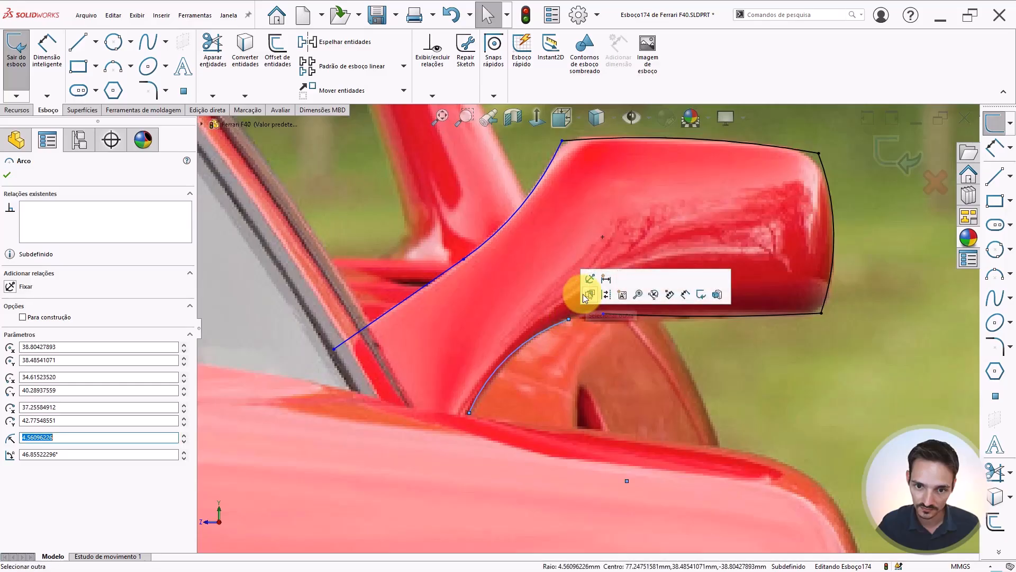
drag(568, 319, 604, 313)
ctrl+click(603, 314)
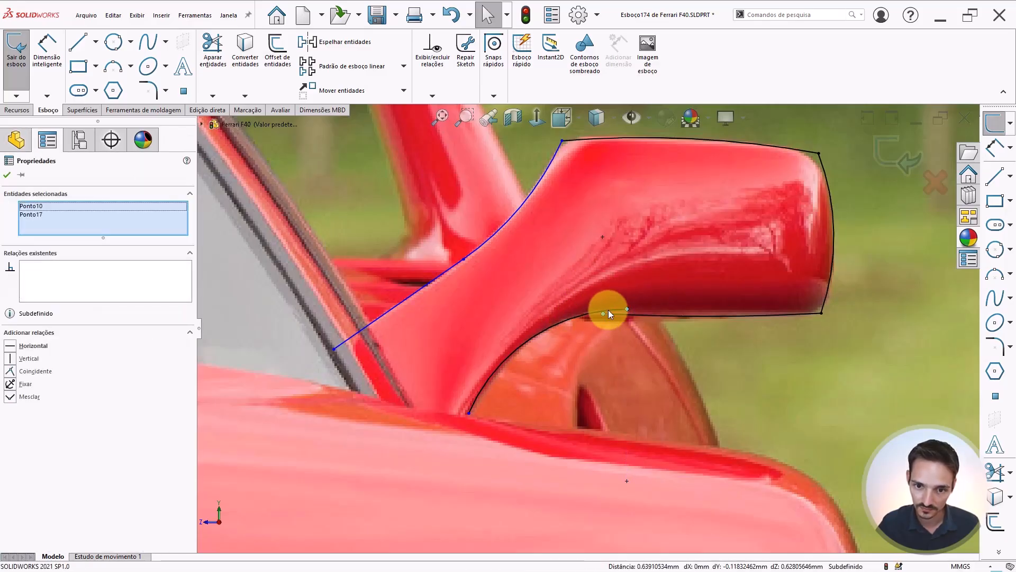
click(696, 269)
Reposition the inner arc's lower endpoint so it sits on the body edge at the stalk base
scroll(555, 333, up, 4)
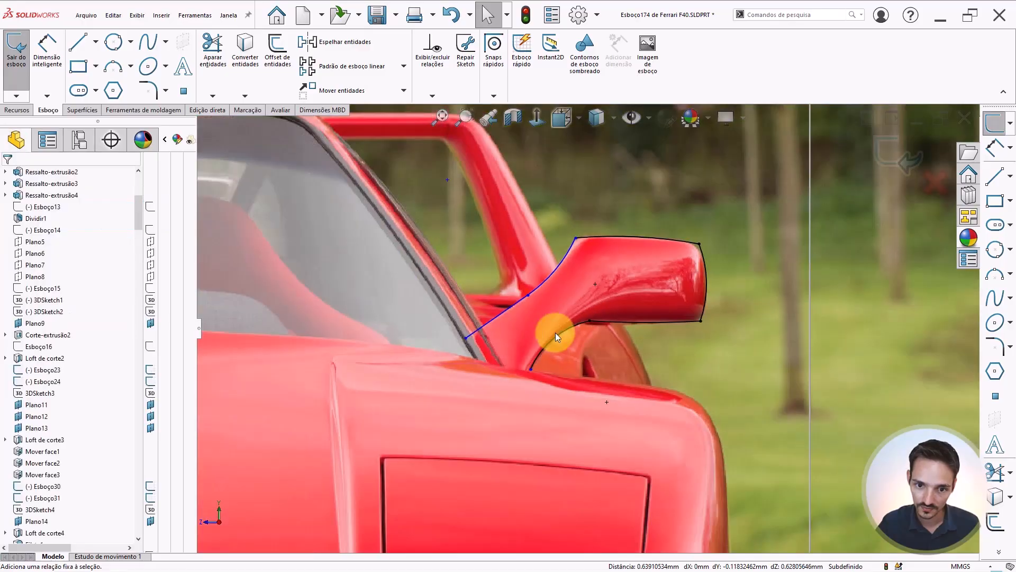
scroll(542, 358, down, 3)
drag(527, 372, 521, 439)
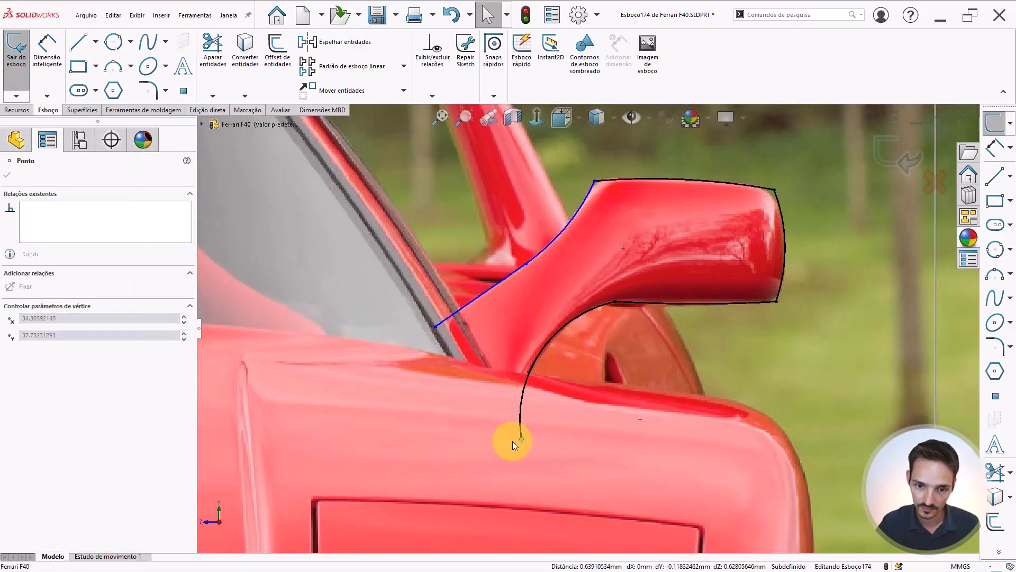
drag(535, 376, 536, 373)
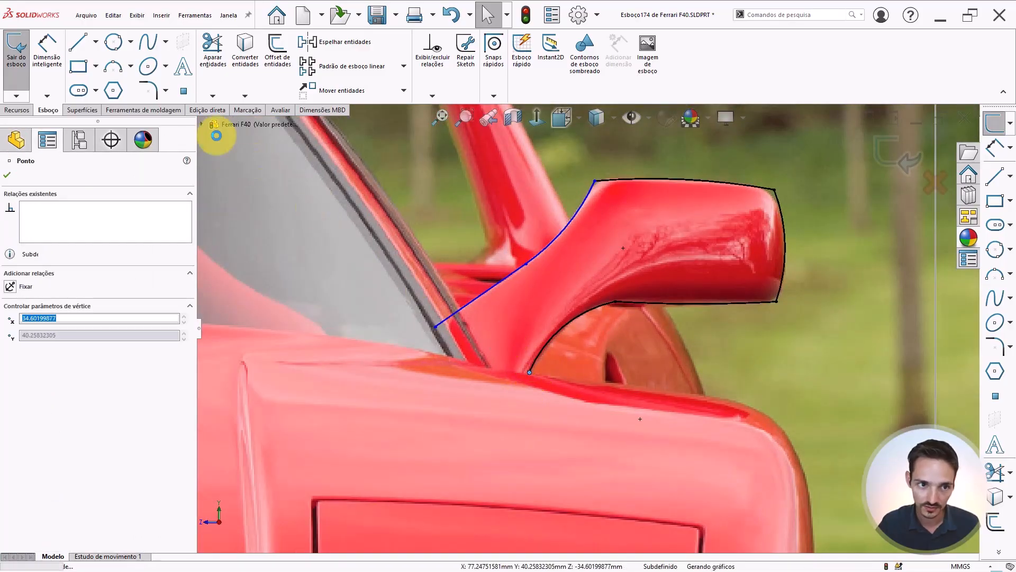
Draw a line from a point on the door panel up to the inner arc's lower endpoint
click(81, 48)
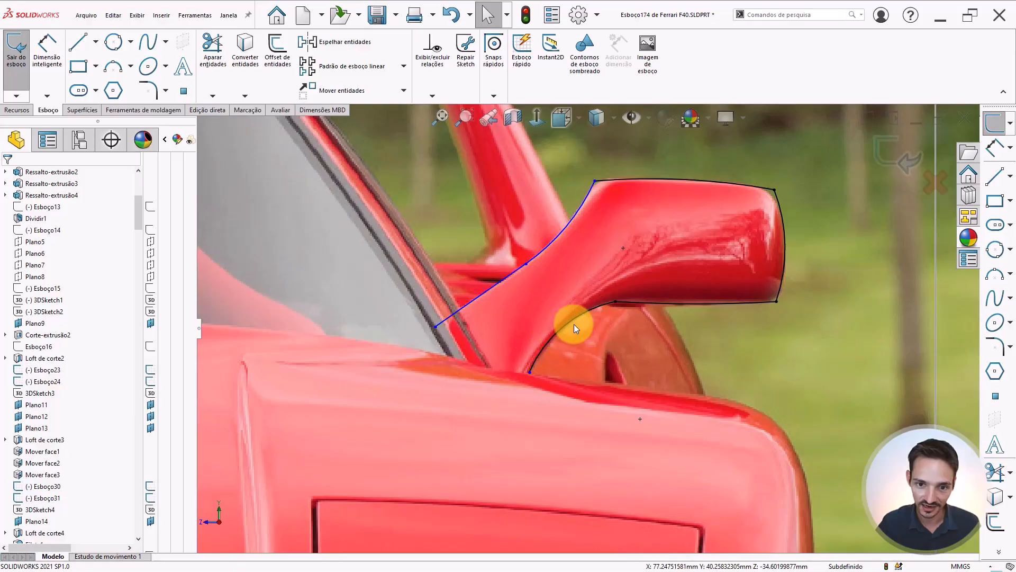
click(78, 42)
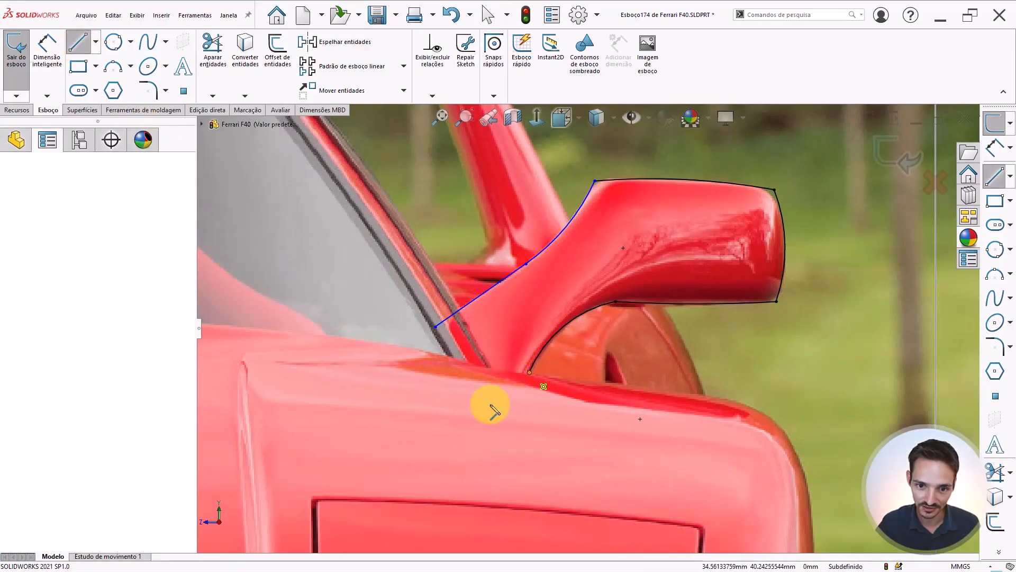
click(480, 421)
click(529, 372)
key(Escape)
Make the new line tangent to the inner arc and pull its lower endpoint slightly further down
click(539, 354)
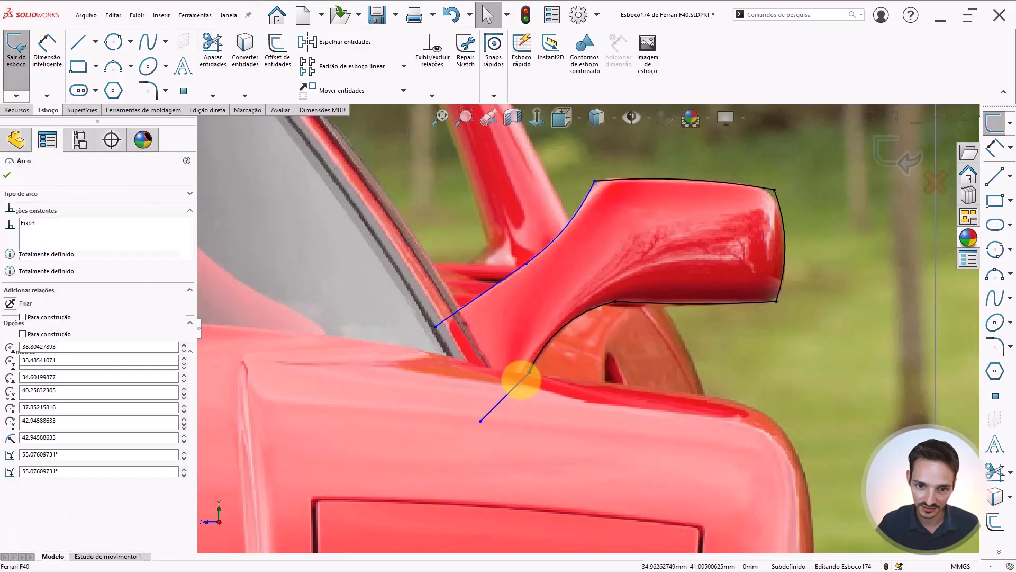
ctrl+click(520, 379)
click(550, 336)
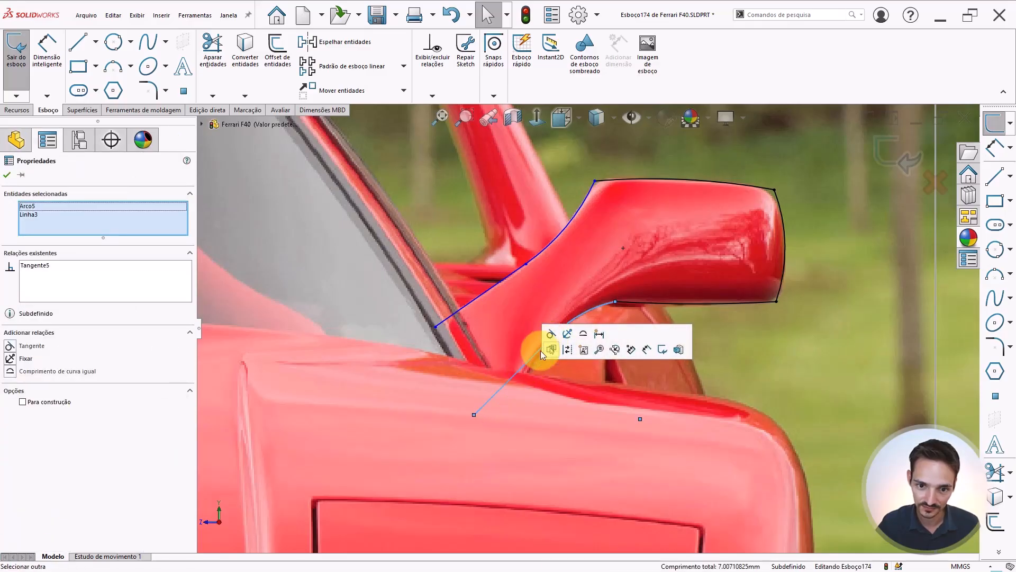
key(Escape)
drag(475, 415, 485, 432)
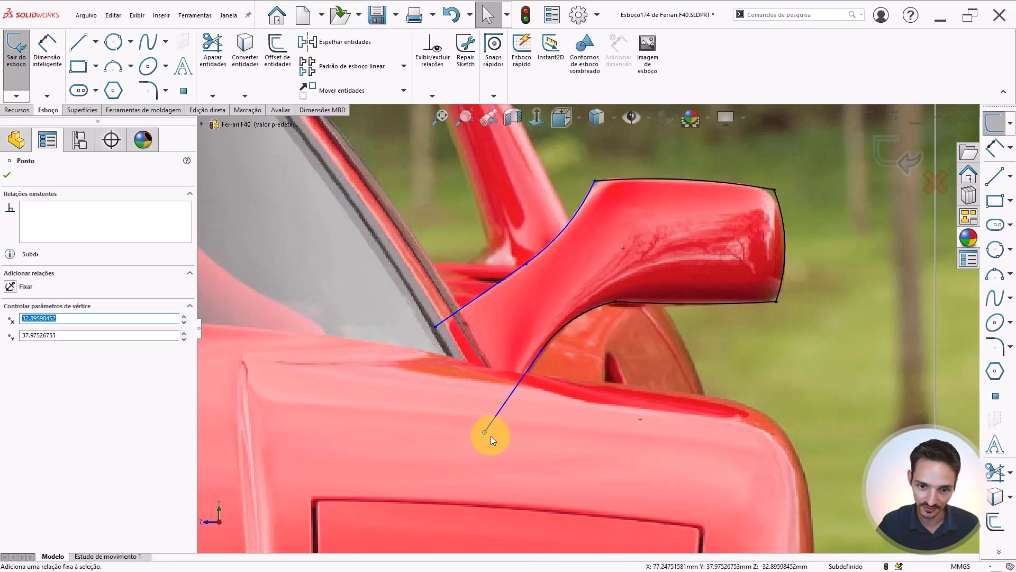
key(Escape)
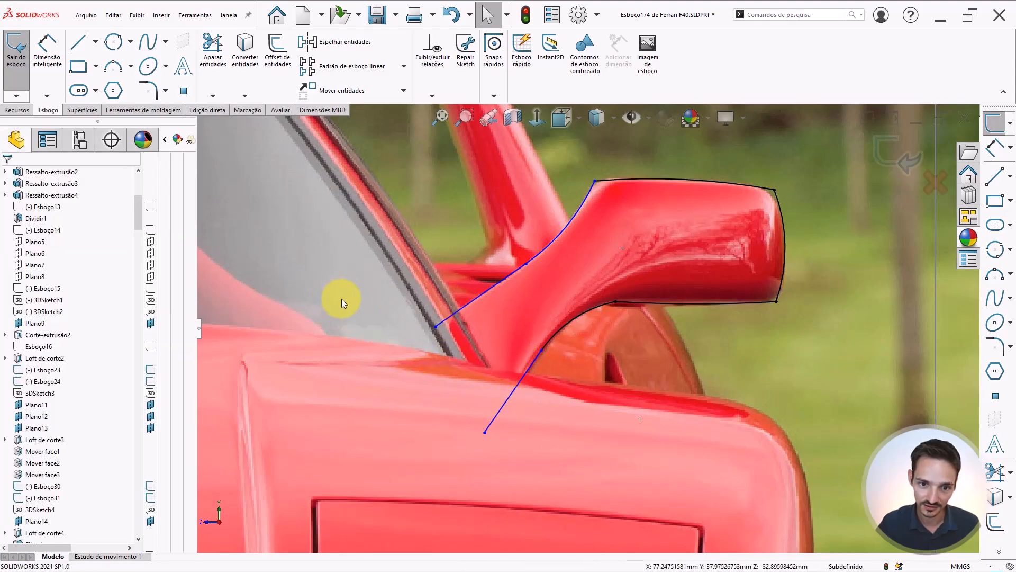
Draw a line from the lower line's end up to the outer stalk curve's endpoint to close the profile
click(78, 42)
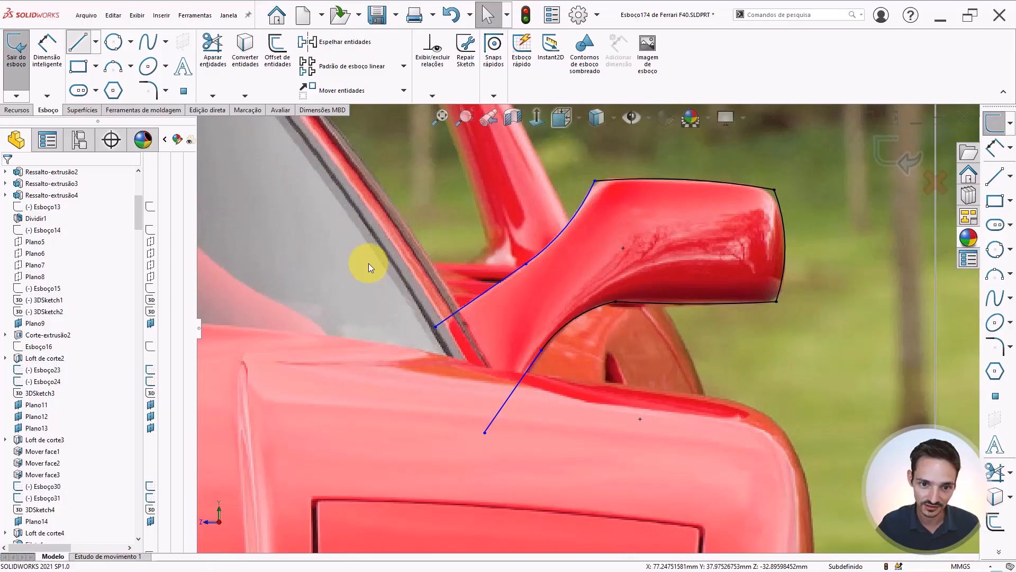
click(484, 432)
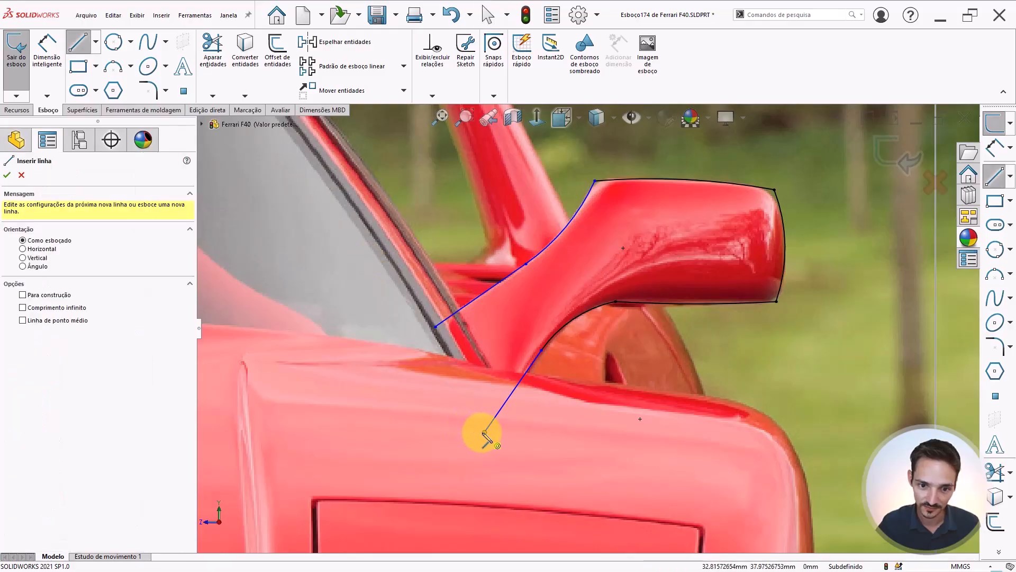
click(435, 326)
key(Escape)
scroll(640, 228, up, 1)
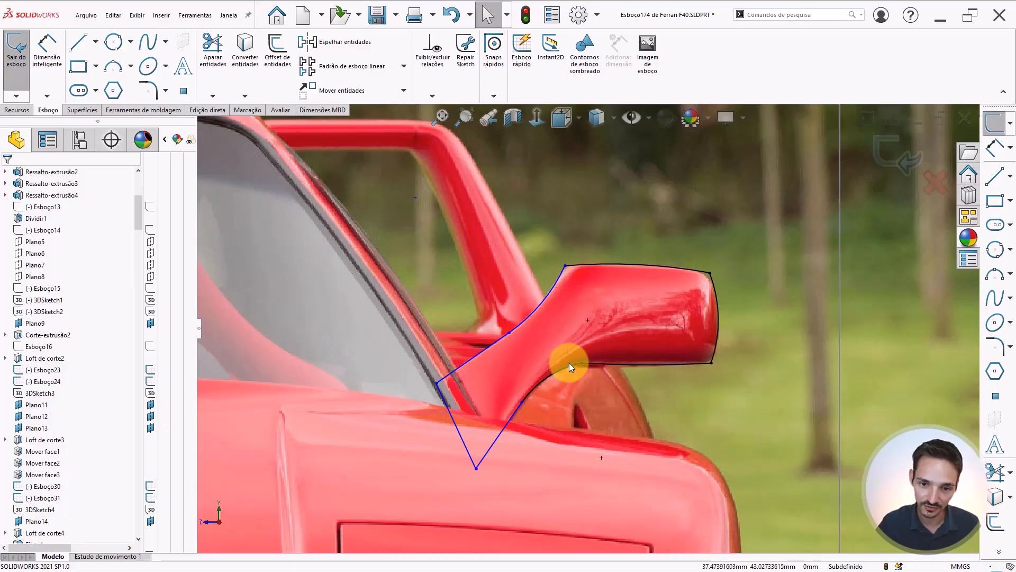
Extrude the mirror sketch blind 10 mm with Mesclar resultado turned off
click(28, 110)
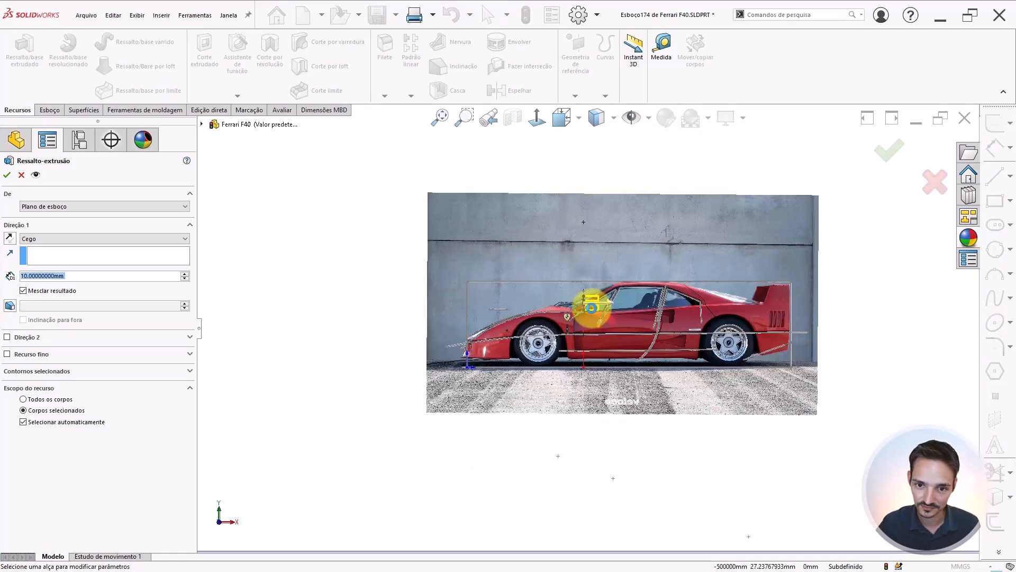
scroll(591, 308, down, 8)
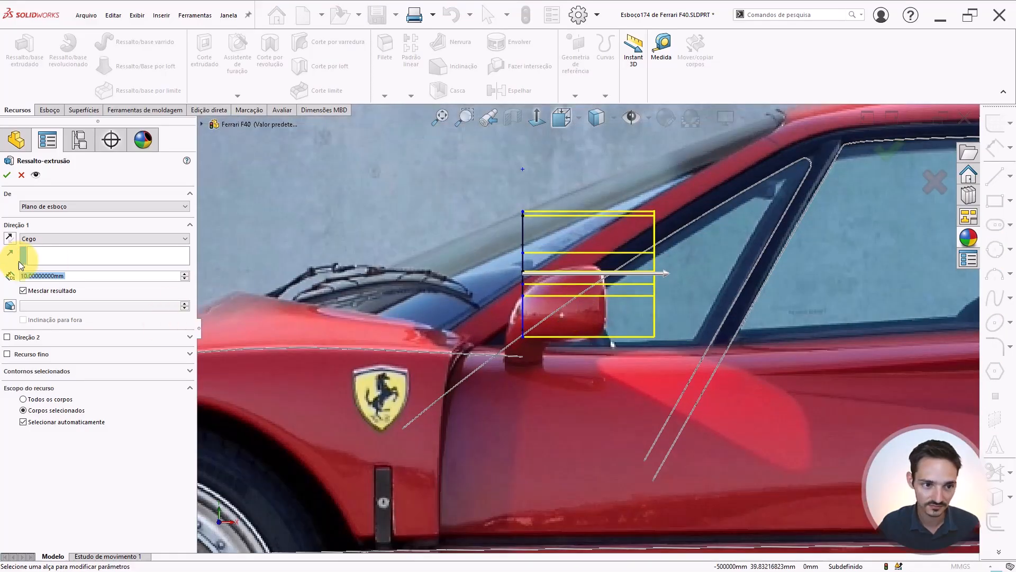
click(37, 239)
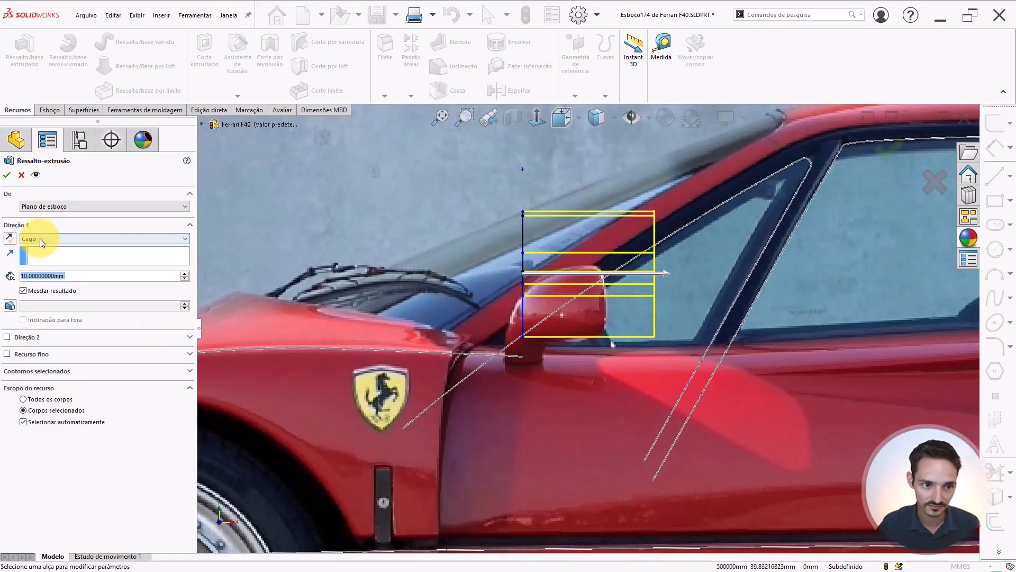
click(33, 291)
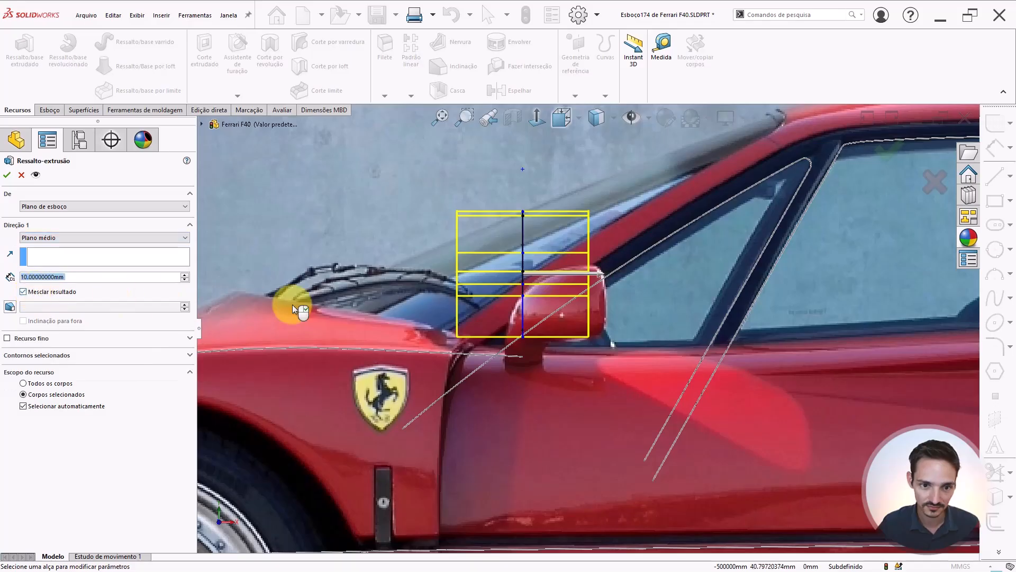
scroll(587, 300, down, 1)
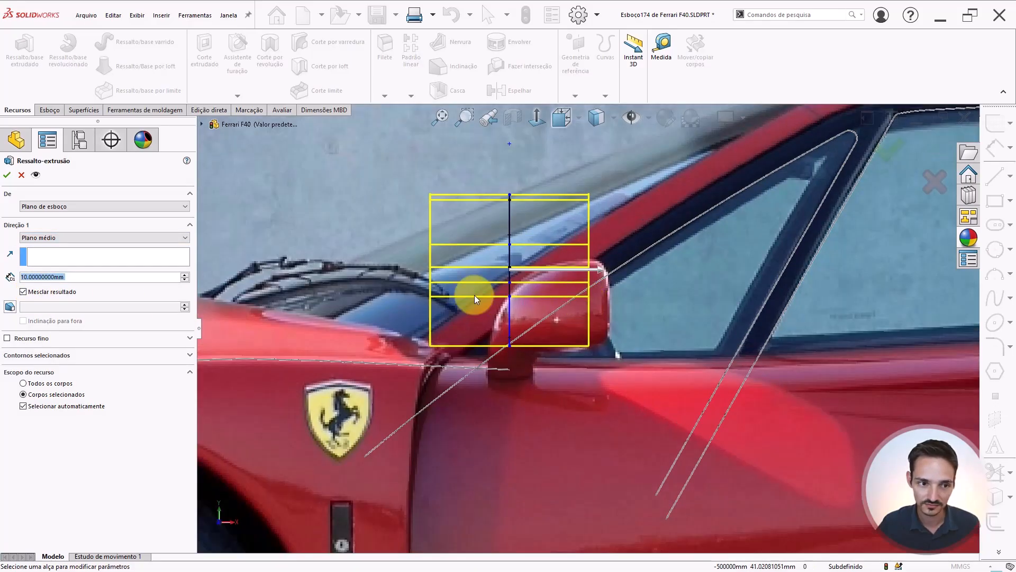
click(63, 237)
click(39, 247)
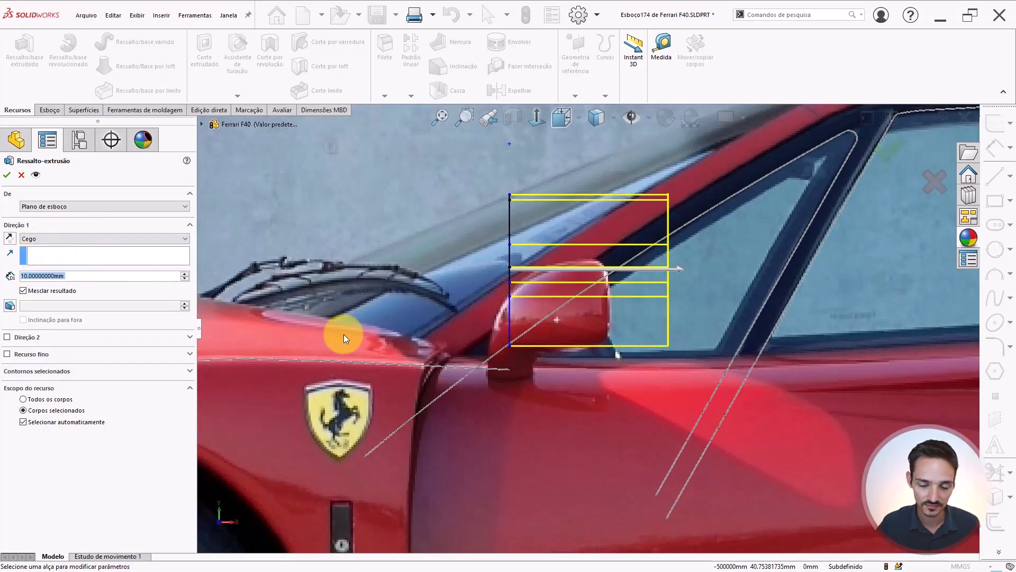
click(59, 290)
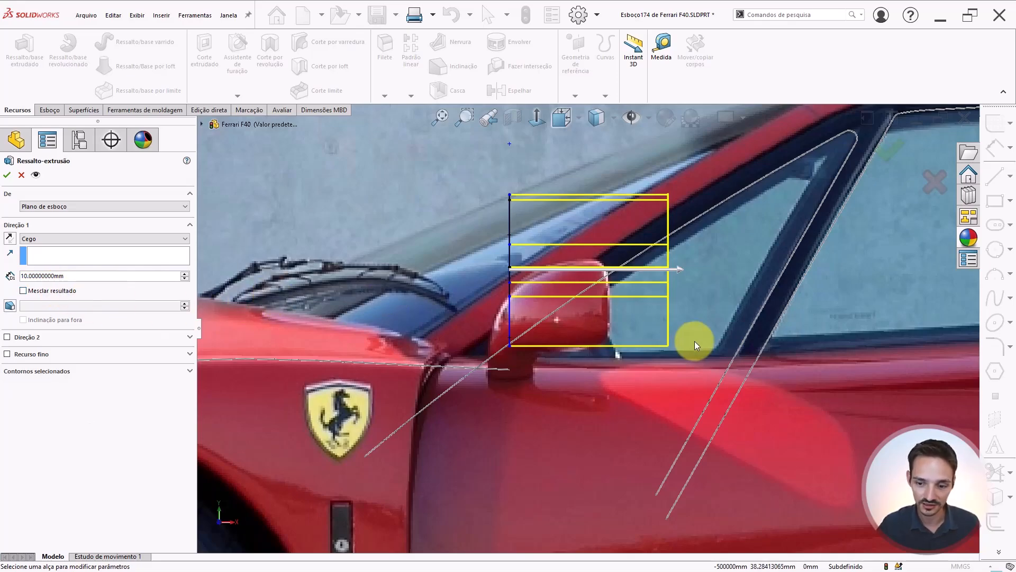
key(Return)
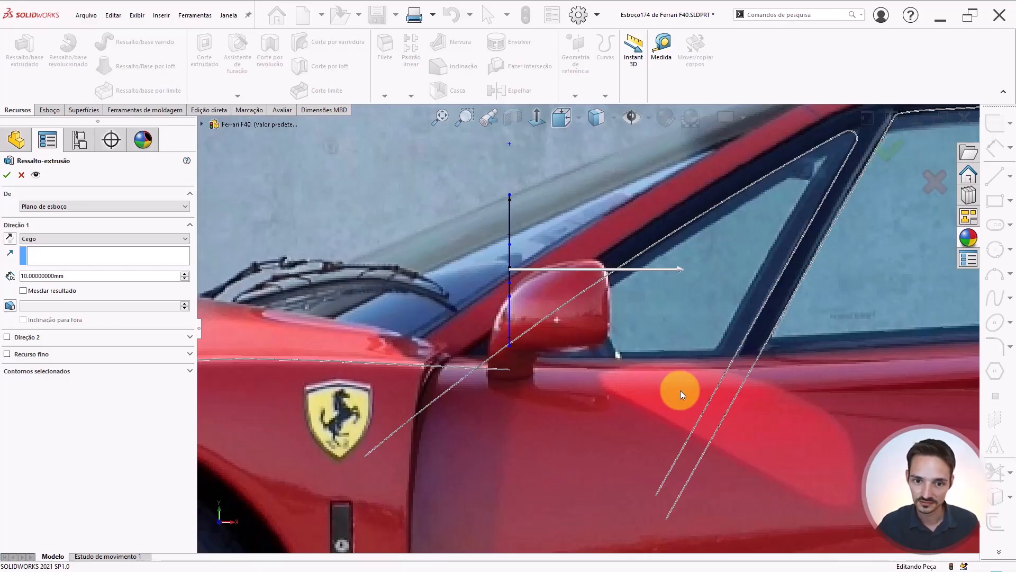
Switch the display so the shaded car body model is shown over the reference image
scroll(578, 300, up, 3)
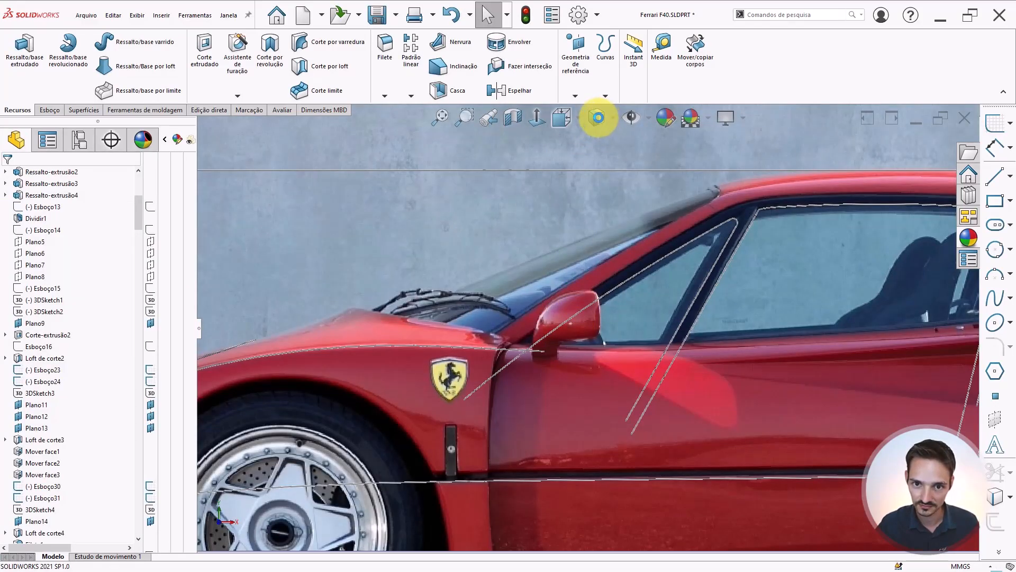
scroll(551, 220, up, 3)
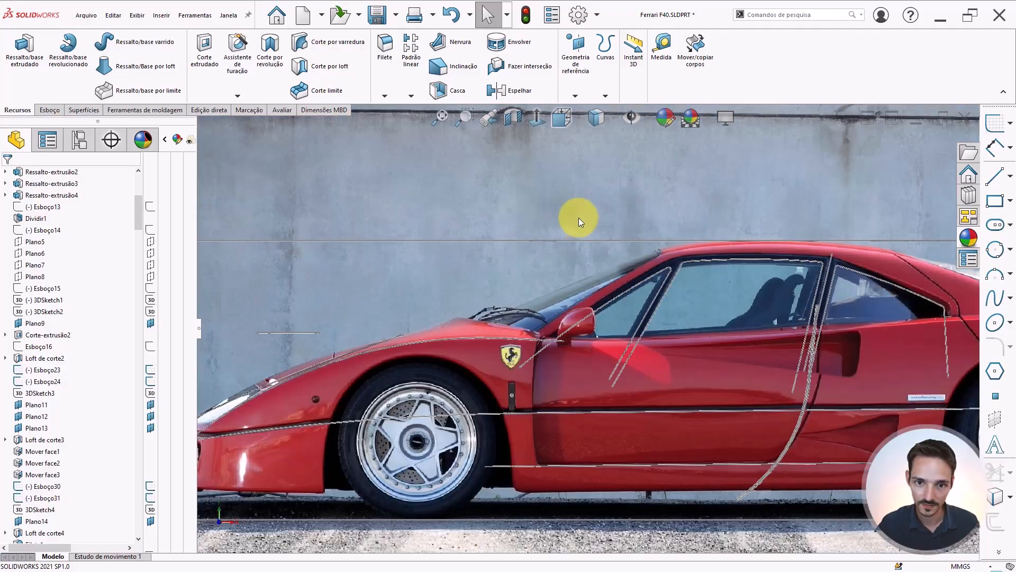
click(595, 114)
click(599, 136)
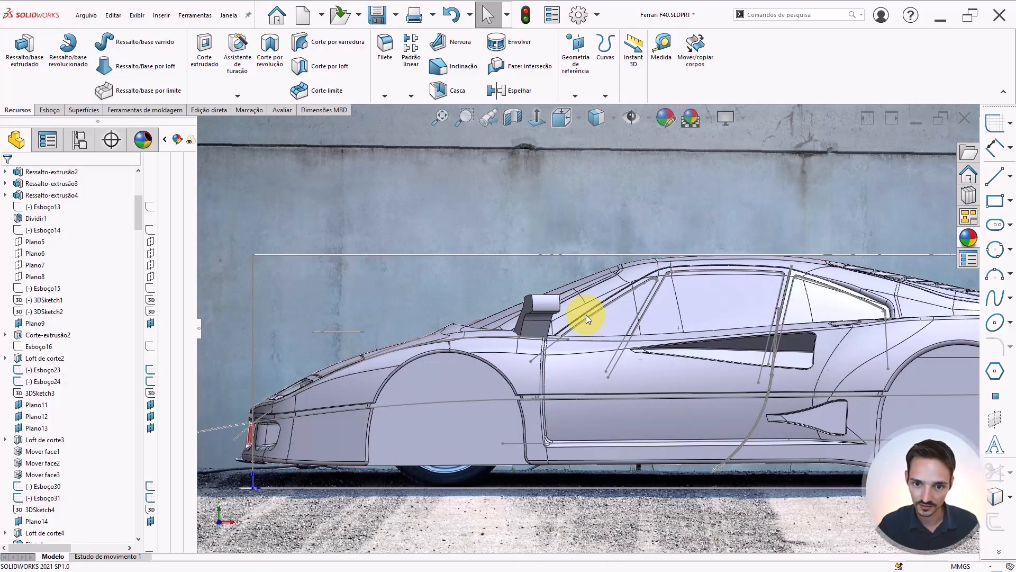
Select the existing Ressalto-extrusão30 mirror feature on the car body and suppress it
scroll(587, 316, up, 2)
scroll(586, 316, down, 3)
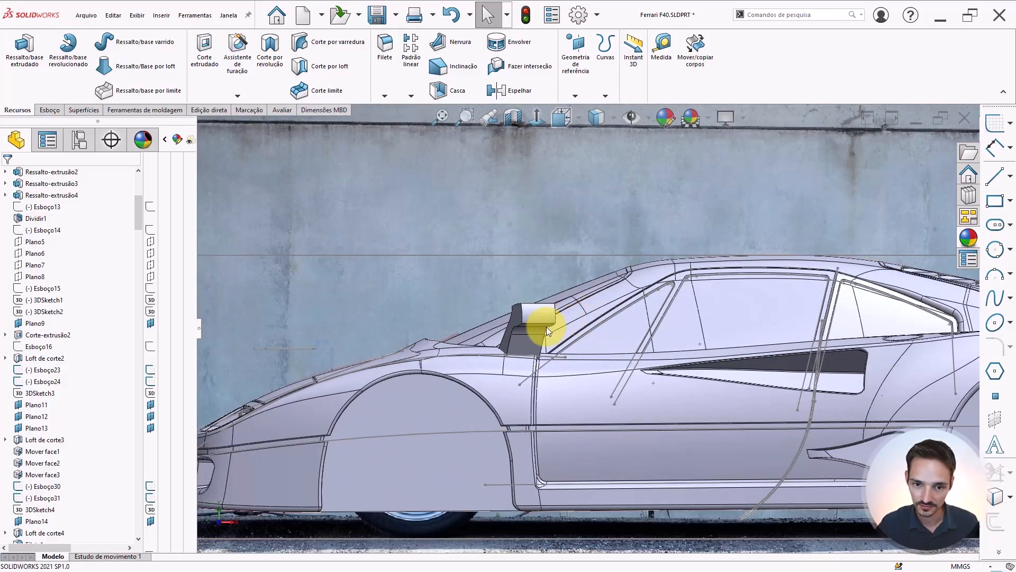
click(523, 345)
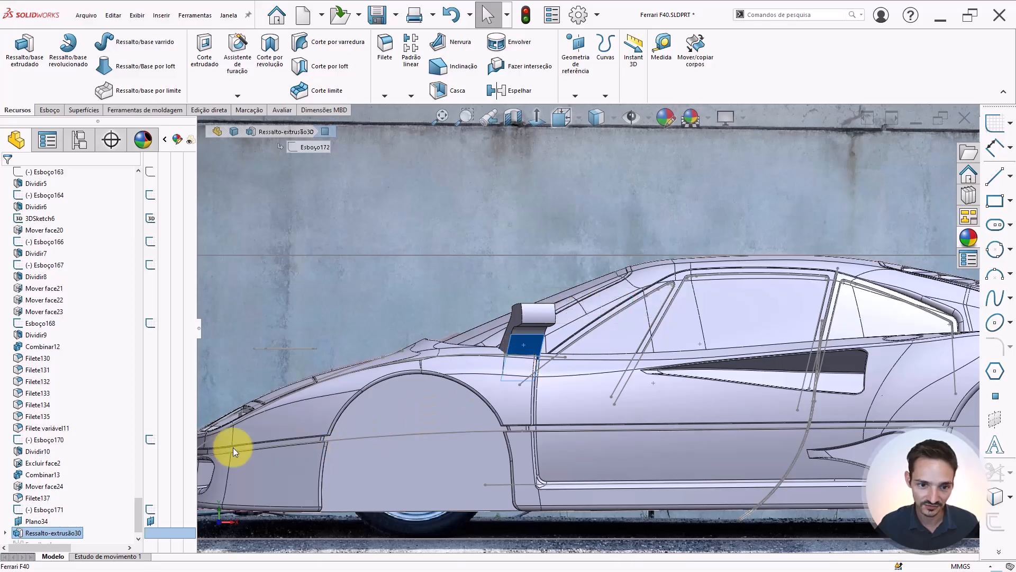
click(46, 511)
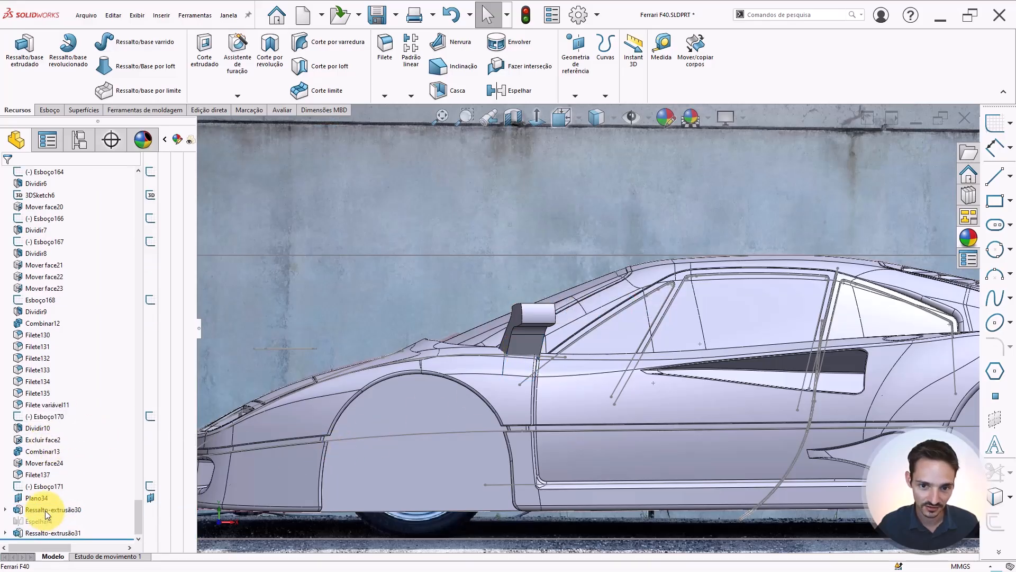
right_click(47, 511)
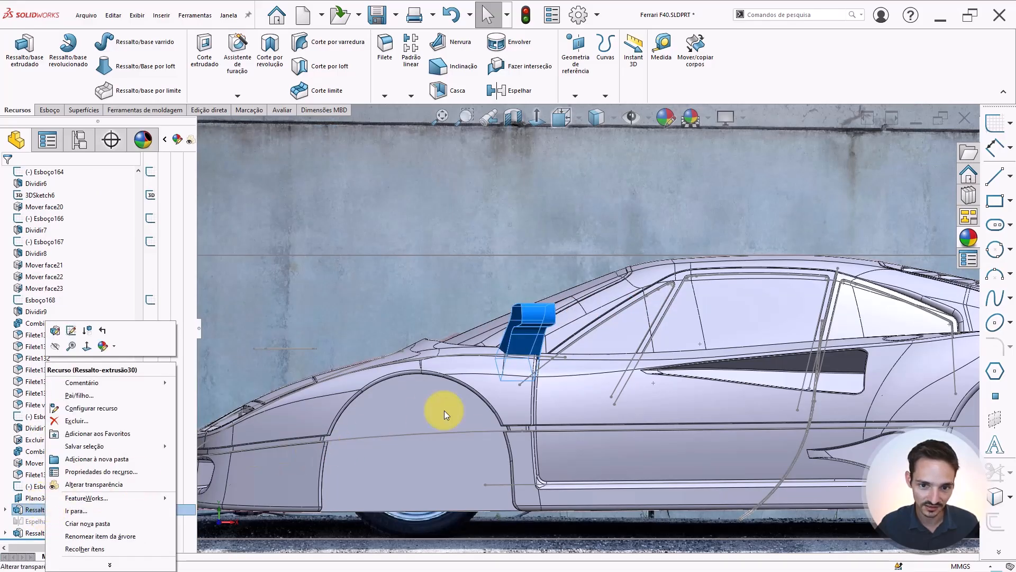
scroll(529, 318, down, 5)
click(526, 317)
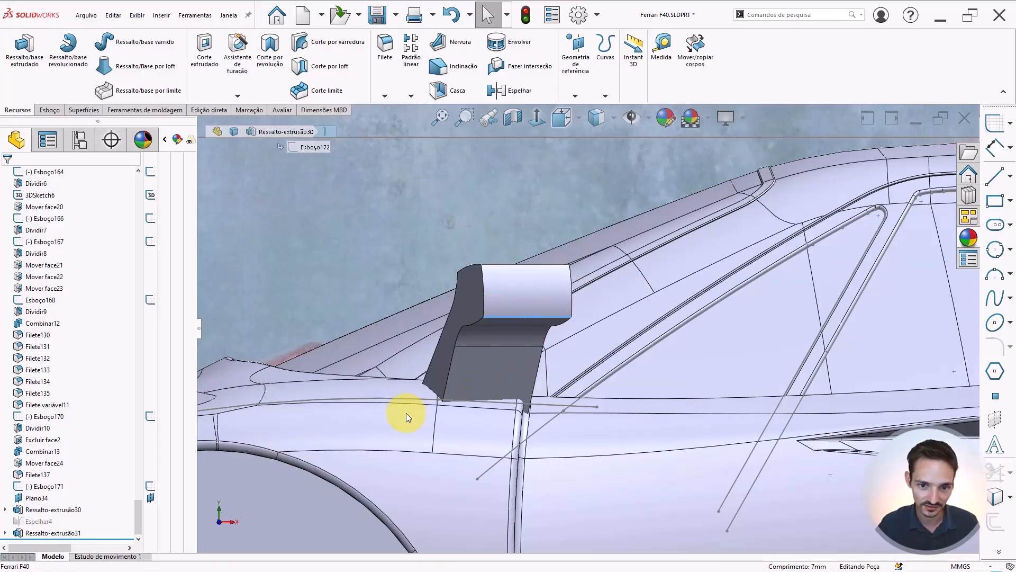
right_click(474, 370)
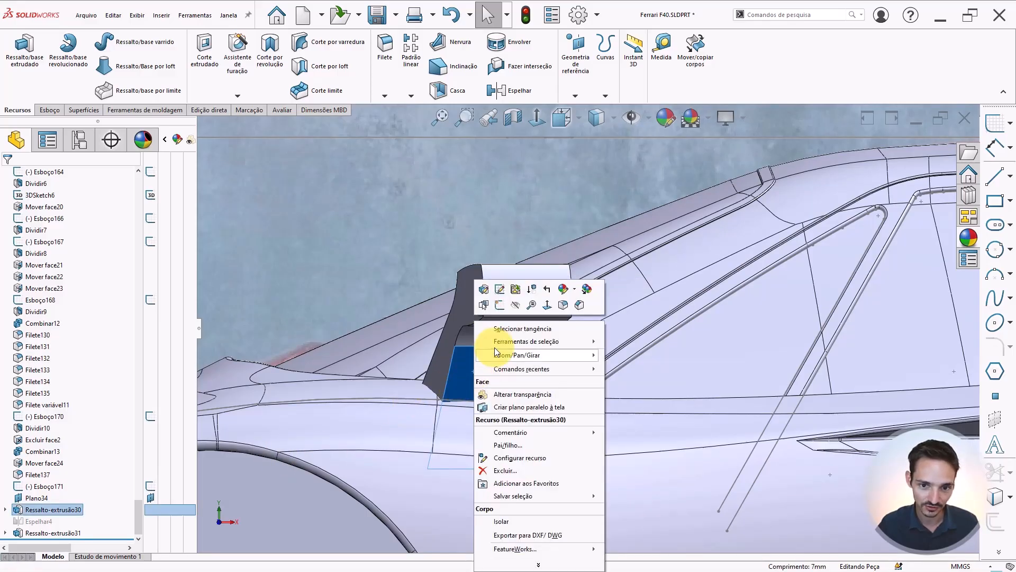
click(535, 294)
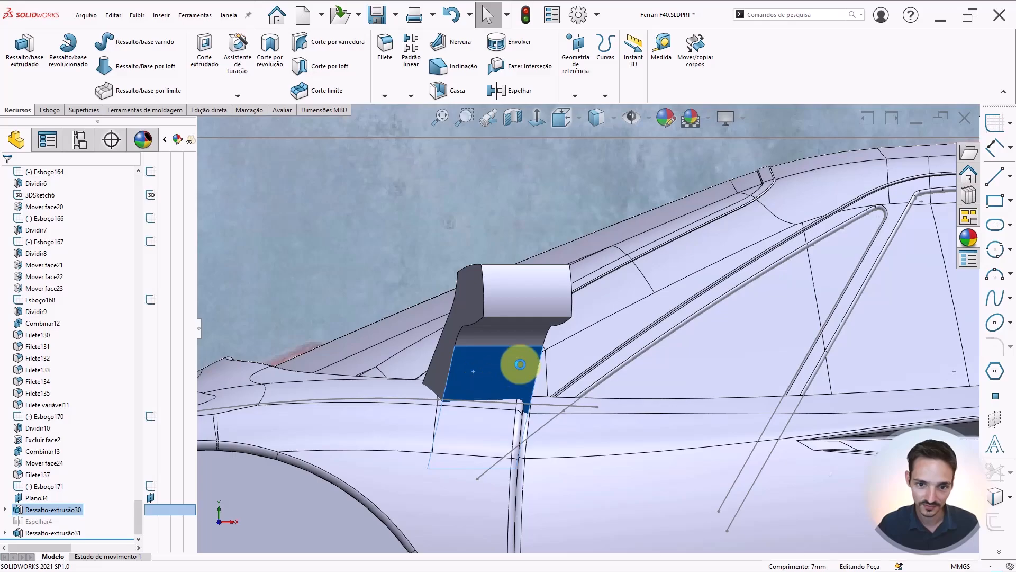
Examine the new mirror extrusion from the side, top and front views against the reference images
scroll(746, 381, up, 5)
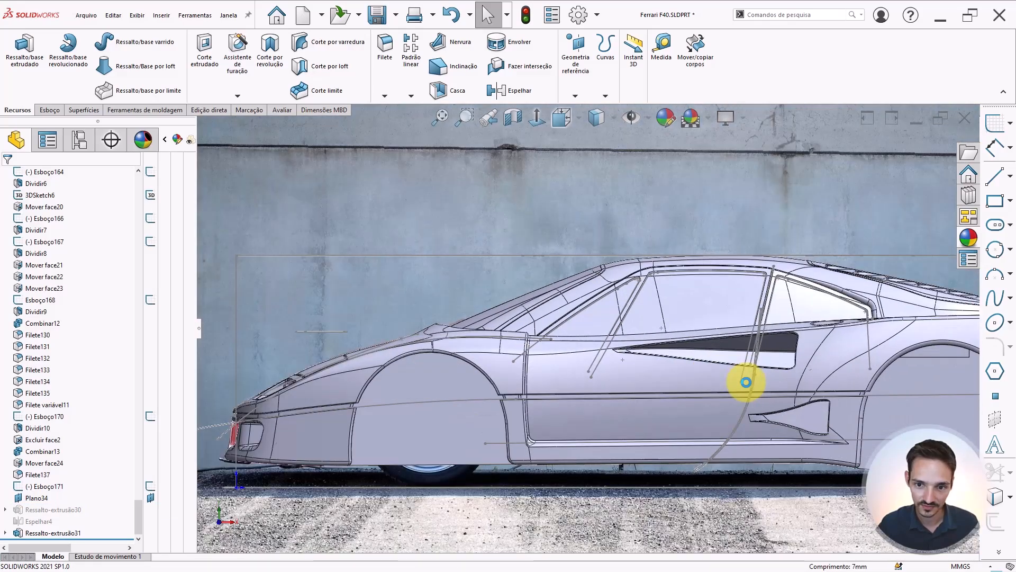
scroll(747, 382, down, 2)
click(59, 531)
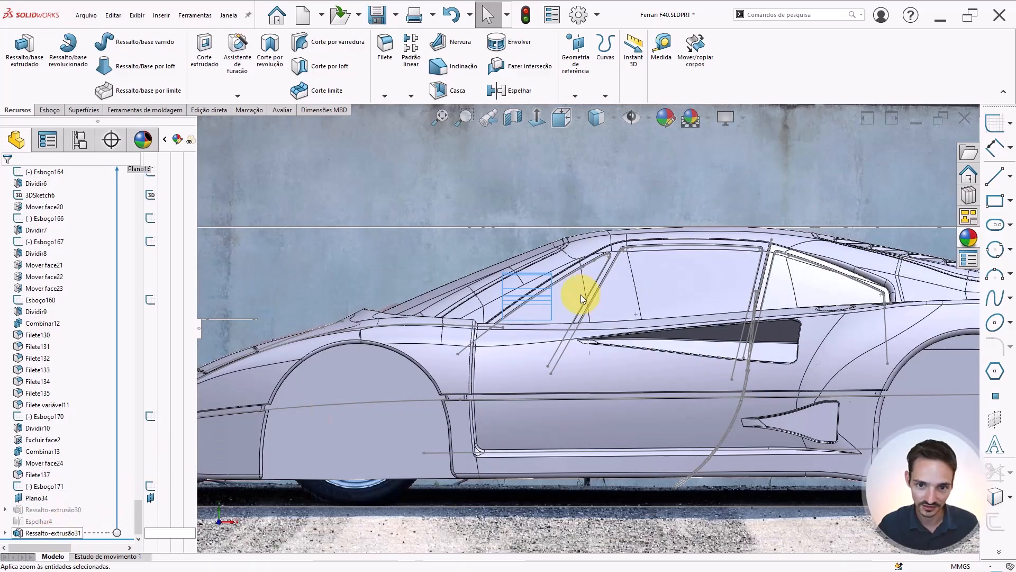
scroll(545, 293, up, 2)
key(ctrl+5)
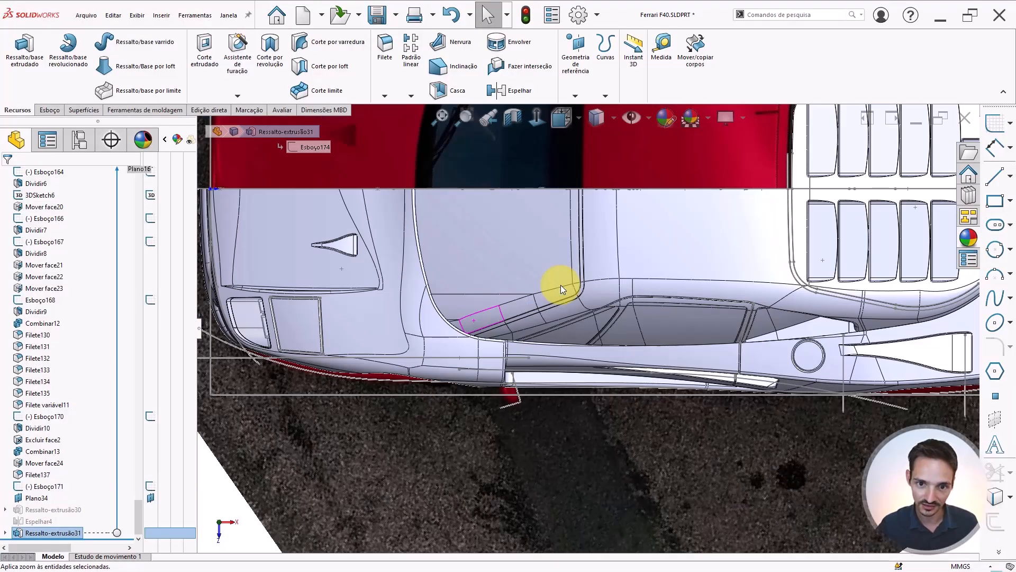
scroll(556, 278, up, 6)
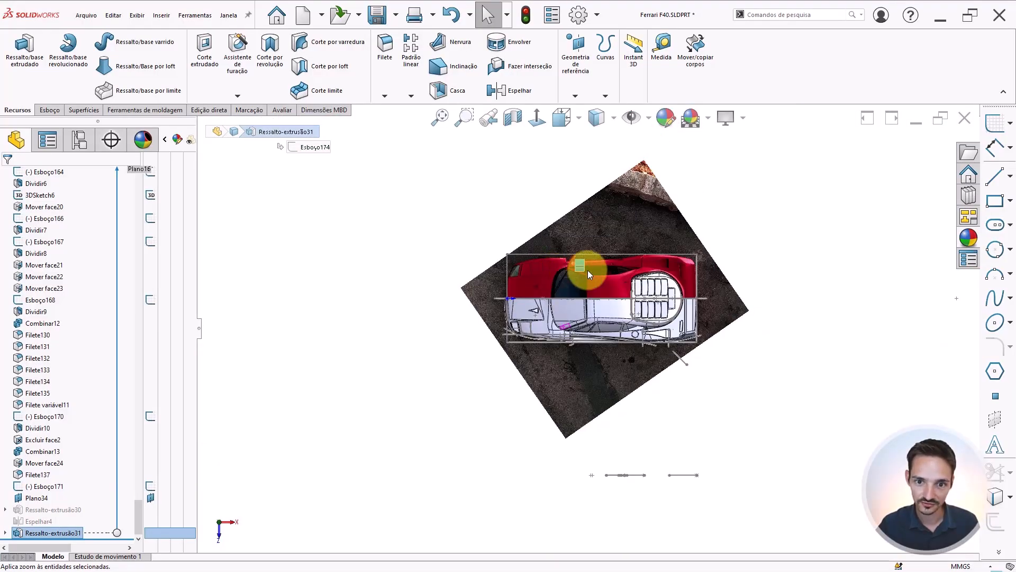
scroll(602, 268, down, 5)
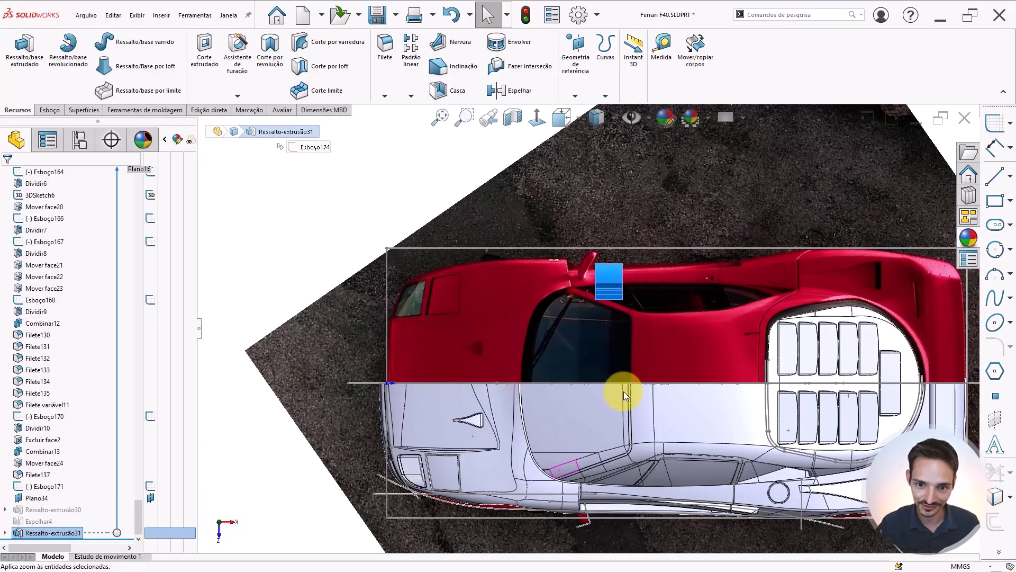
scroll(624, 390, down, 1)
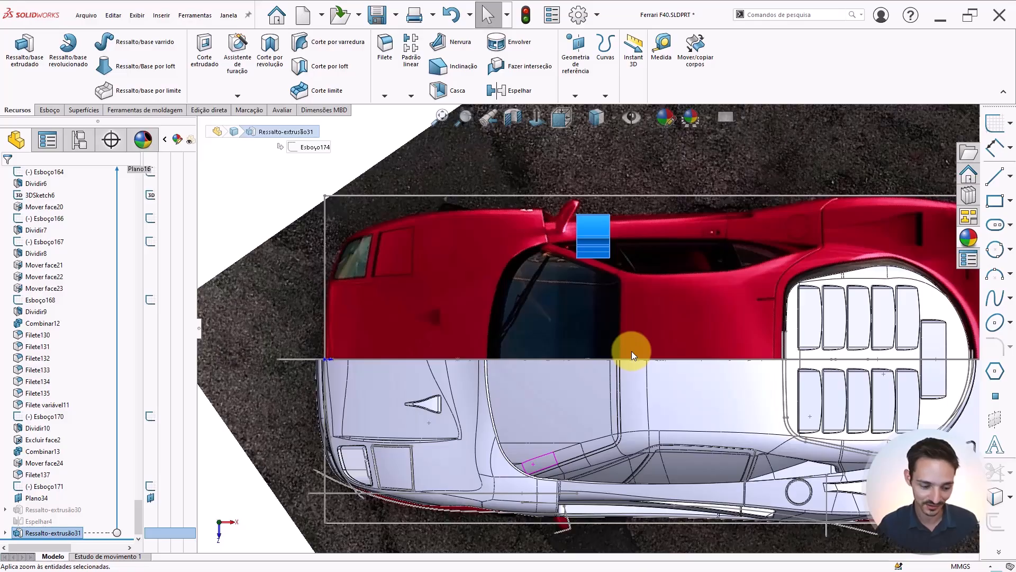
key(ctrl+1)
key(ctrl+3)
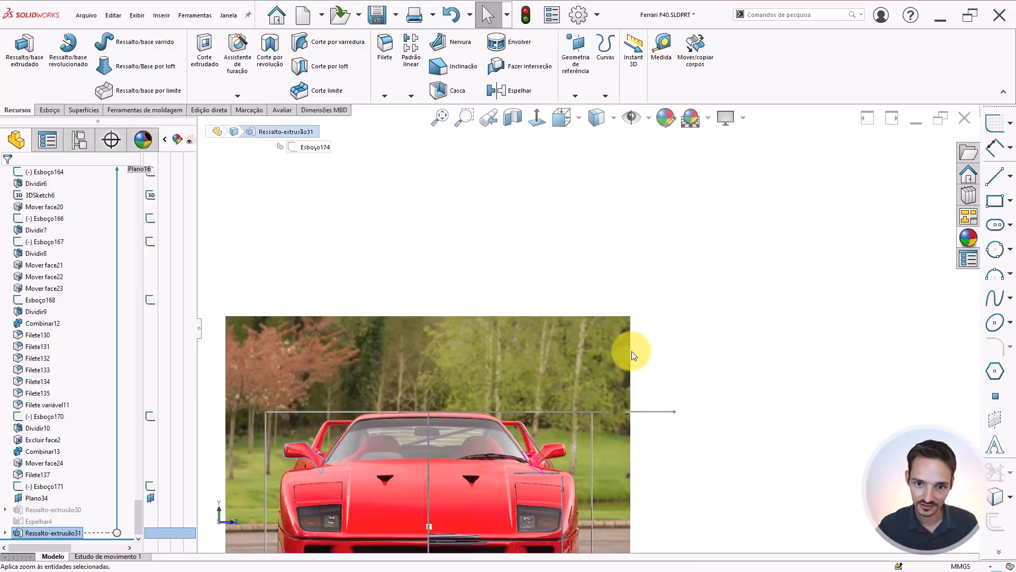
scroll(631, 340, up, 2)
scroll(503, 434, down, 3)
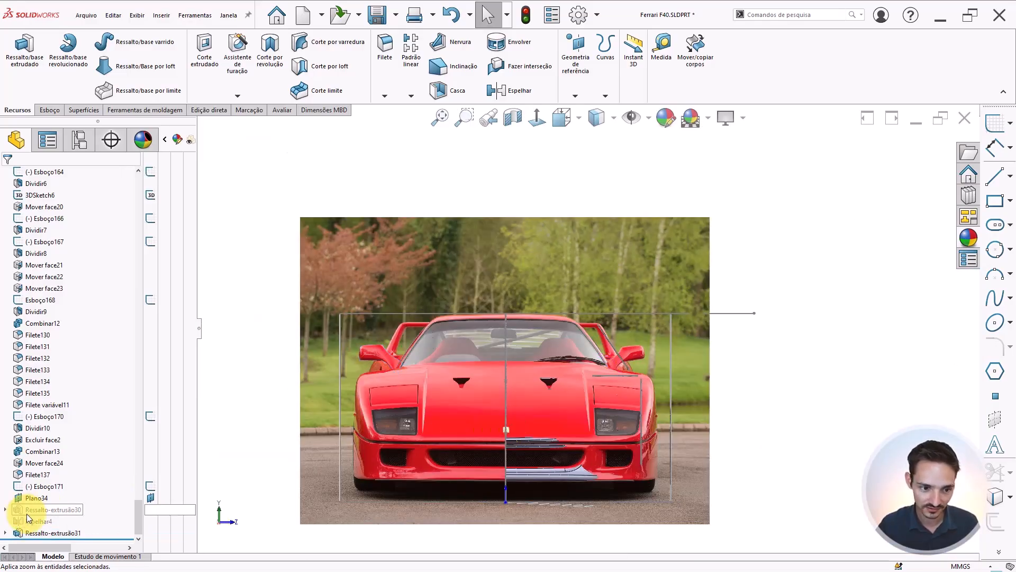
Edit the mirror extrusion's sketch Esboço174 and draw a vertical construction centerline through the car's center
click(4, 533)
click(45, 532)
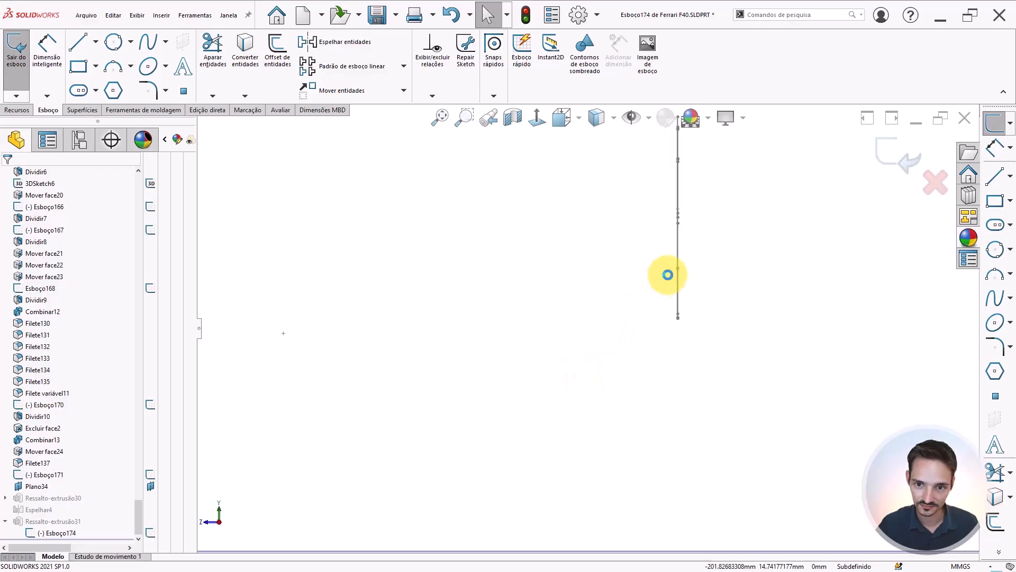
scroll(668, 275, up, 2)
scroll(668, 274, up, 1)
scroll(632, 243, down, 2)
scroll(633, 242, up, 6)
scroll(870, 320, down, 2)
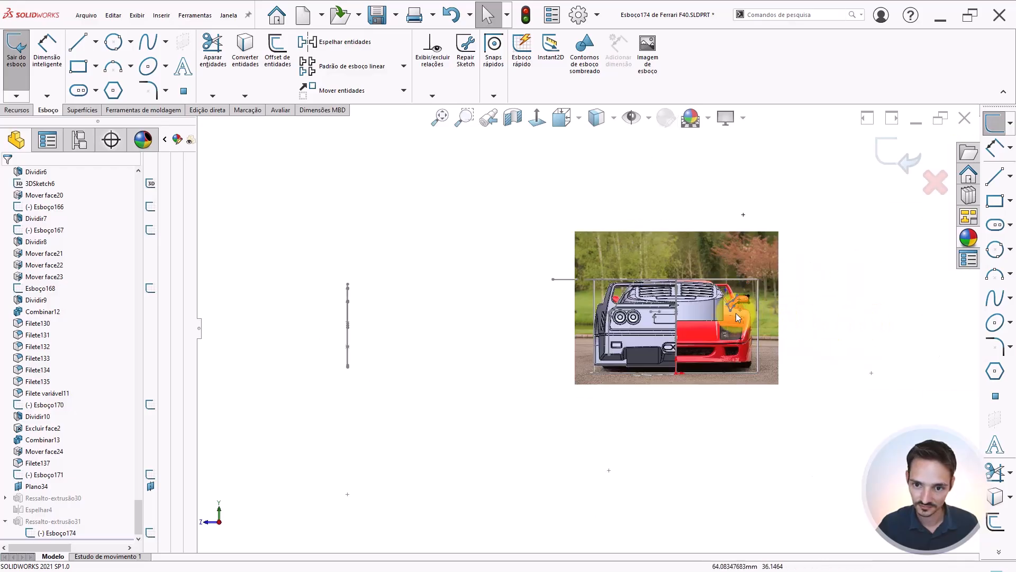
scroll(669, 282, down, 5)
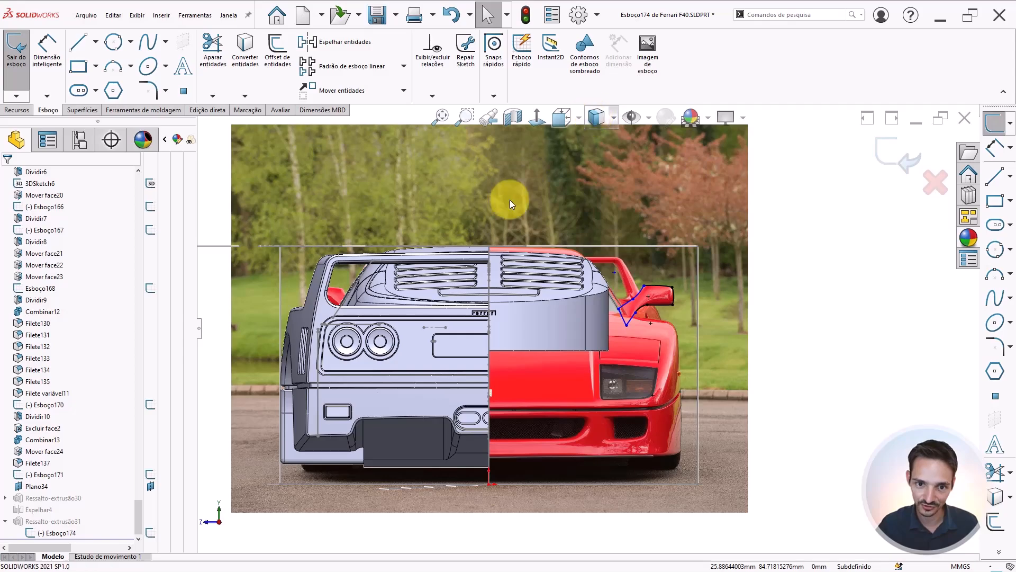
scroll(592, 341, down, 1)
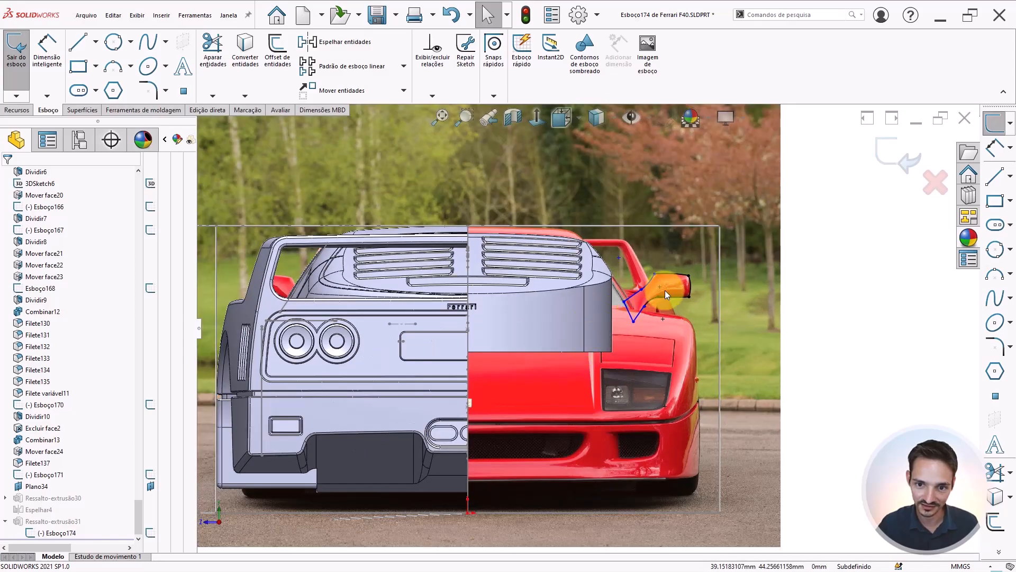
scroll(561, 344, up, 2)
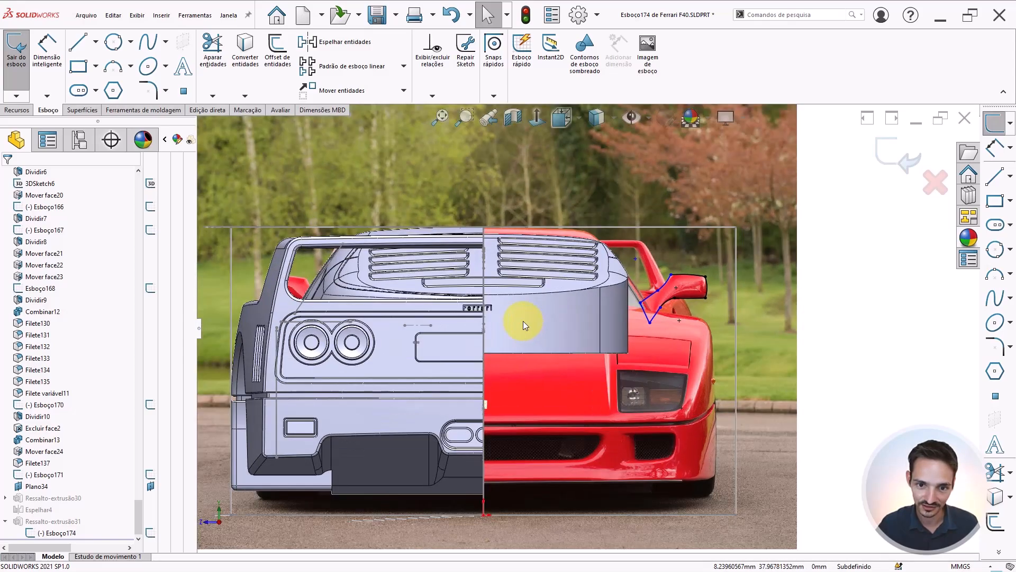
right_drag(778, 382, 825, 383)
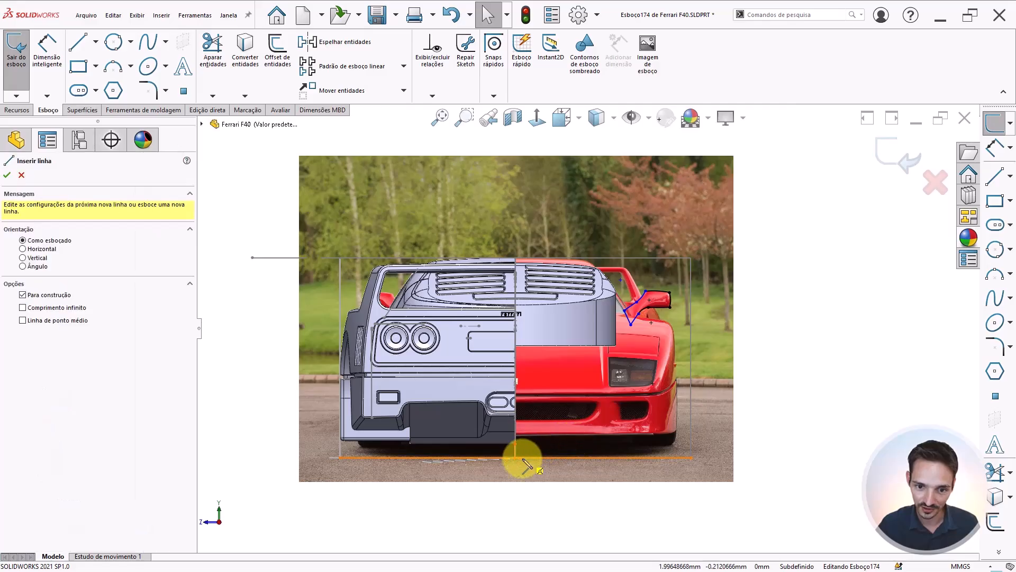
click(516, 214)
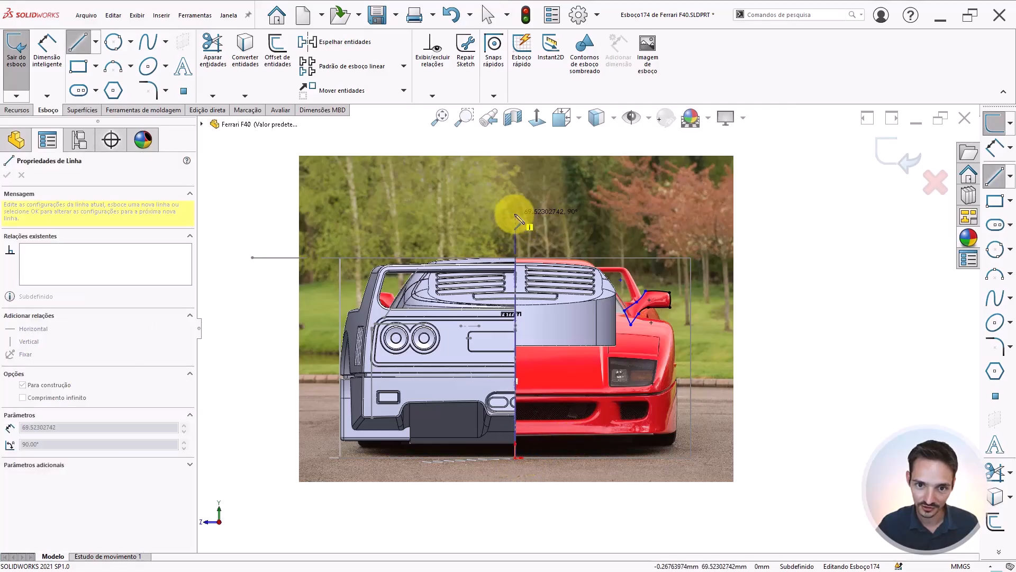
key(Escape)
key(Escape)
Mirror all the mirror profile arcs and lines across the centerline to the car's other side
mouse_move(787, 182)
mouse_down()
mouse_move(431, 477)
mouse_move(415, 523)
mouse_up()
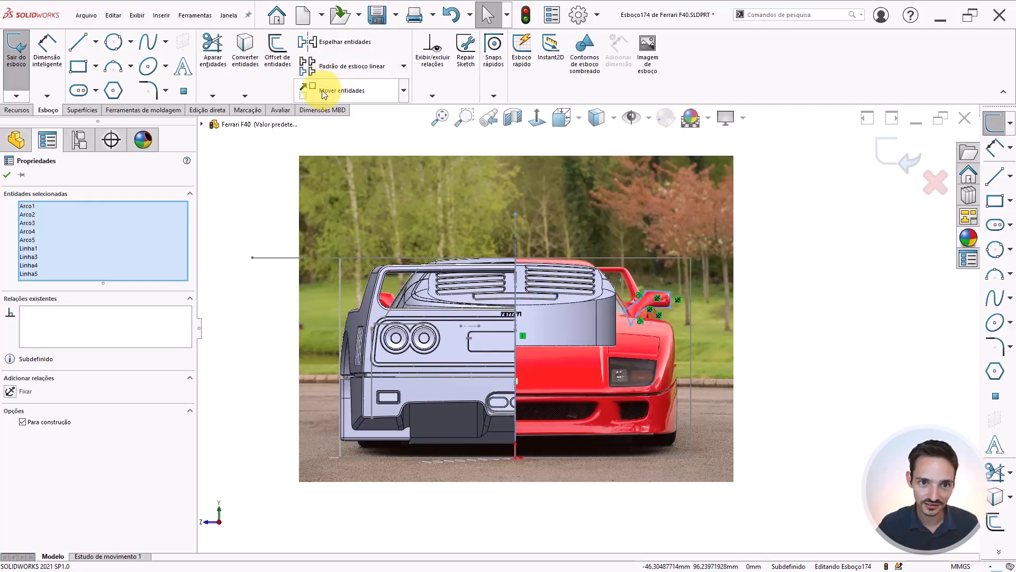
click(324, 44)
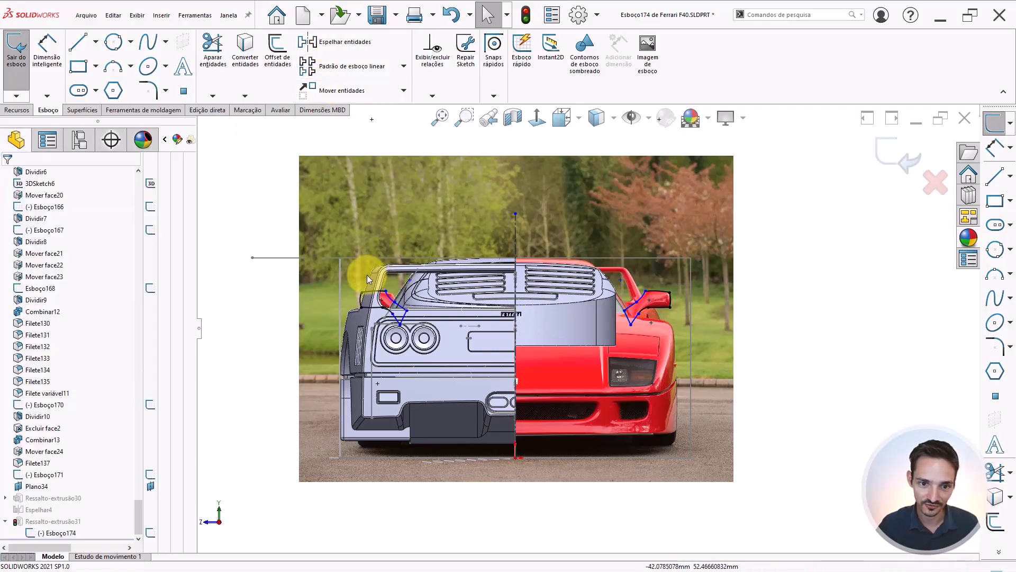
Delete the original mirror profile entities on the right side and exit the sketch
mouse_move(775, 523)
mouse_down()
mouse_move(521, 249)
mouse_move(493, 179)
mouse_up()
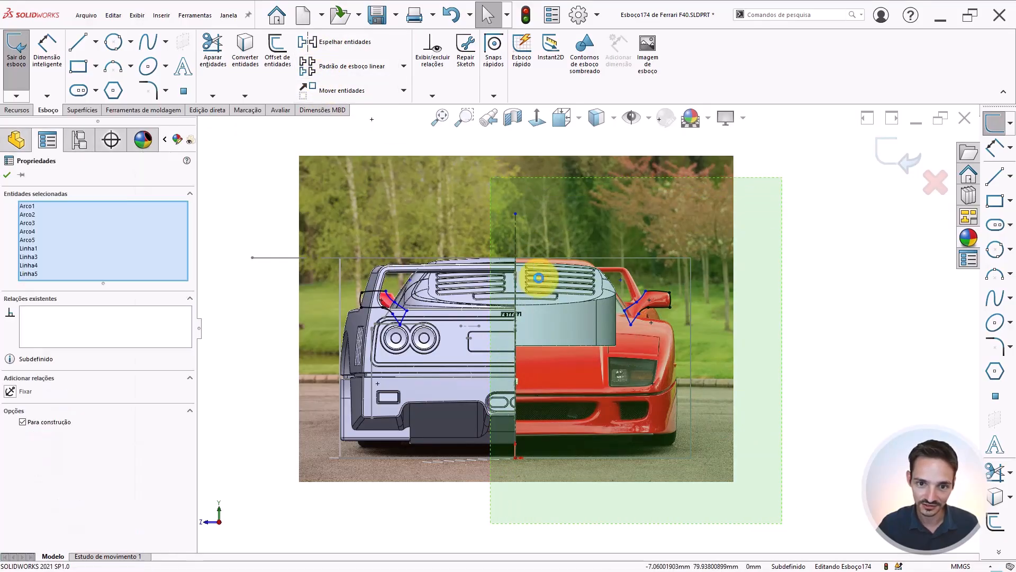
key(Delete)
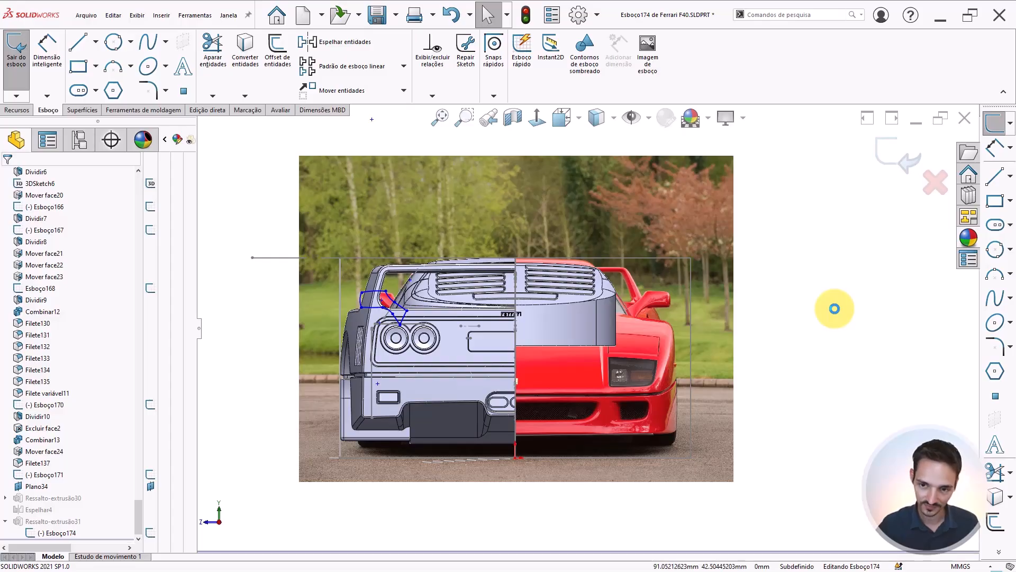
click(897, 151)
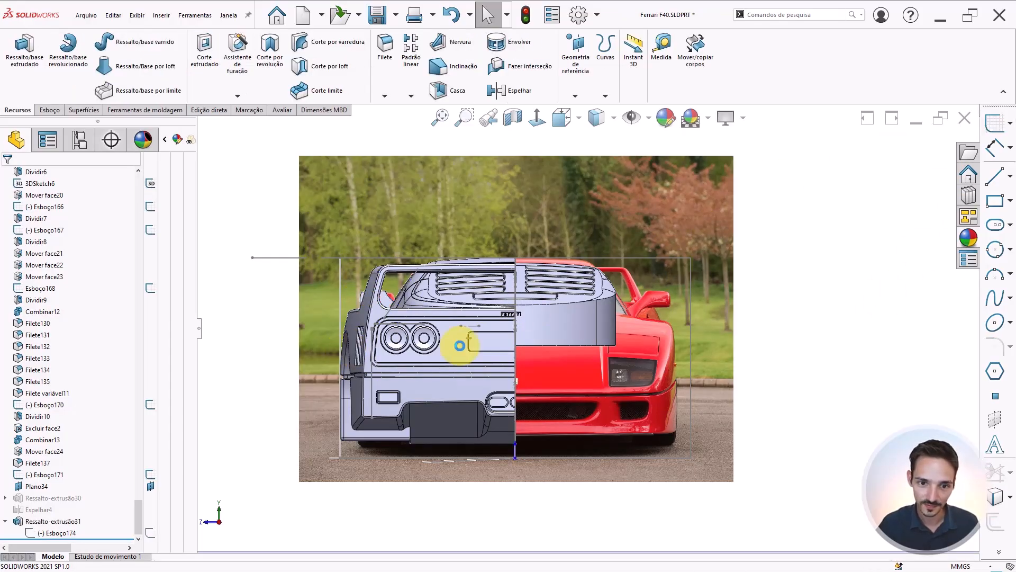
Rotate to the top view and change the display style so only the reference image and sketches show
middle_drag(475, 354, 588, 390)
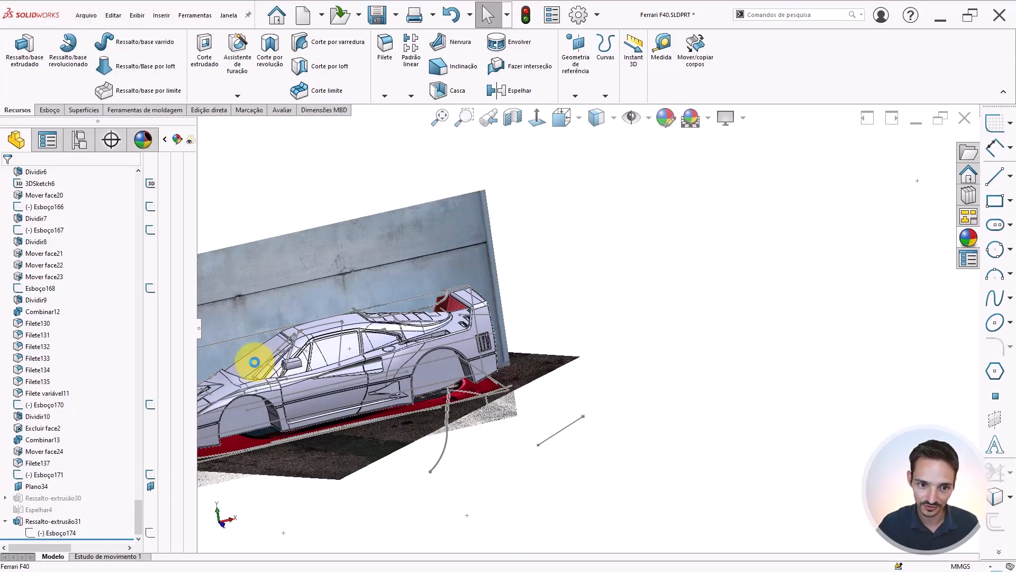
scroll(474, 410, down, 5)
middle_drag(473, 409, 554, 408)
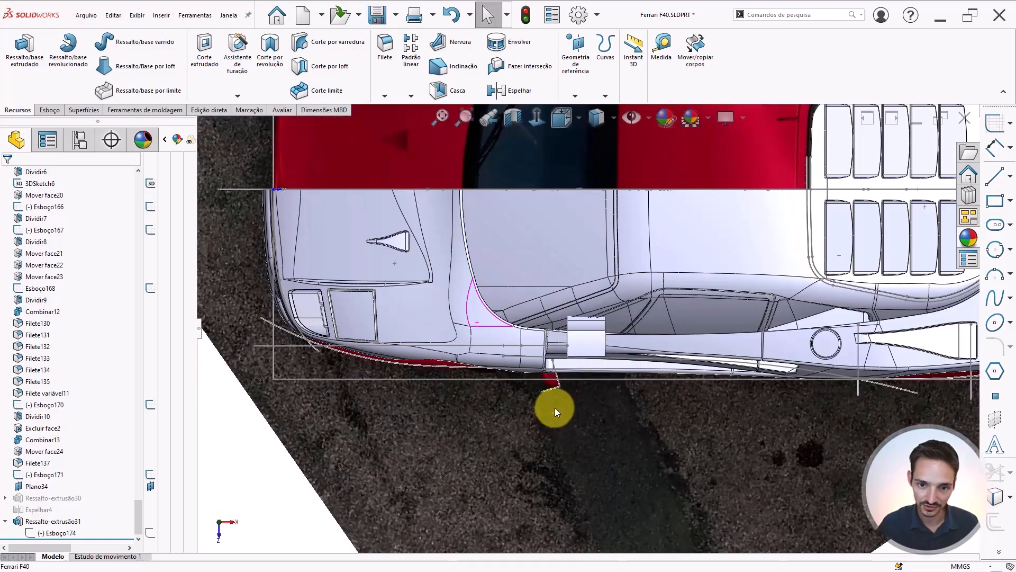
scroll(567, 370, down, 5)
scroll(533, 393, down, 5)
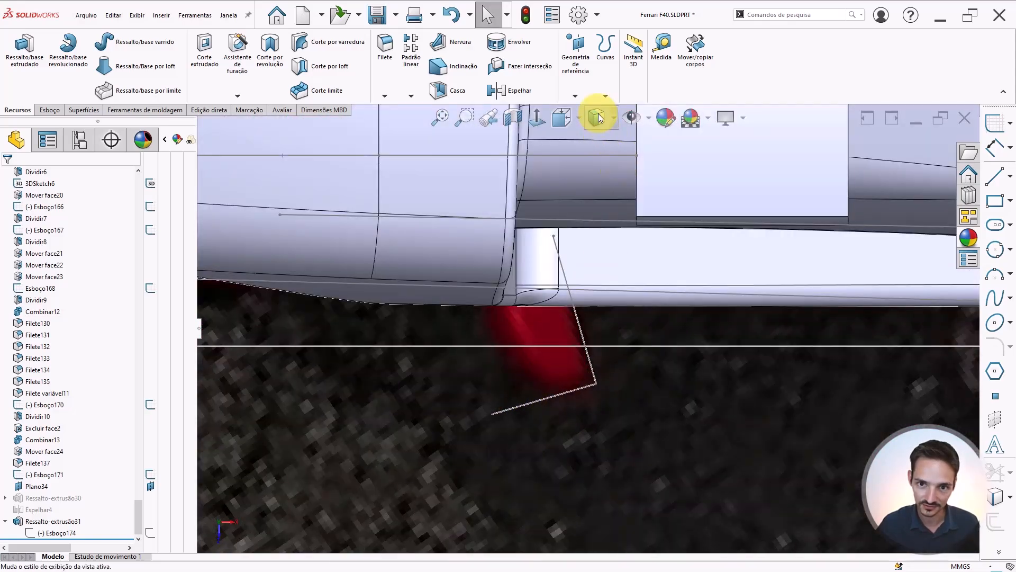
click(598, 118)
click(595, 235)
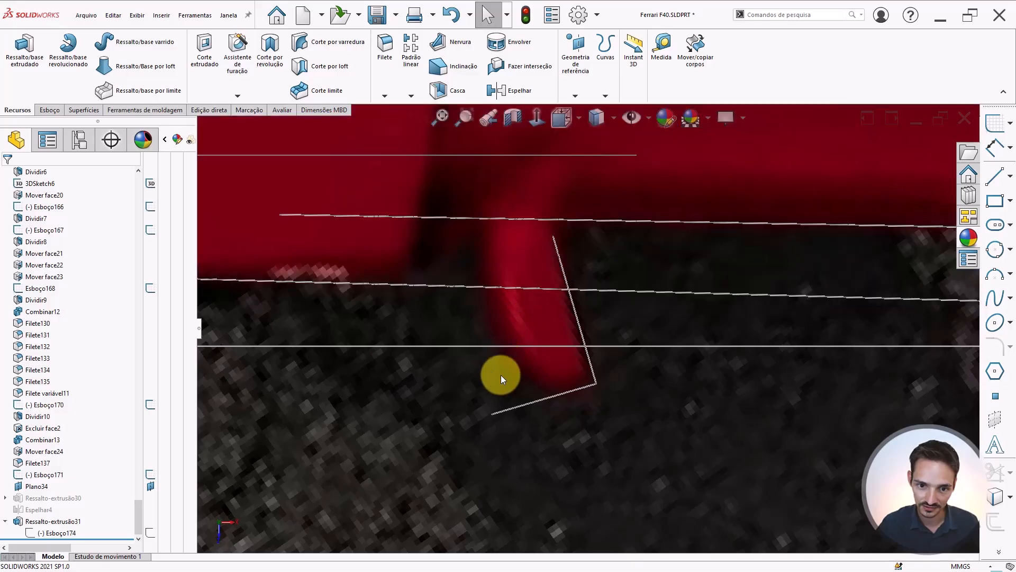
Measure the length of the short mirror stalk line in Esboço171 in the top view
click(522, 405)
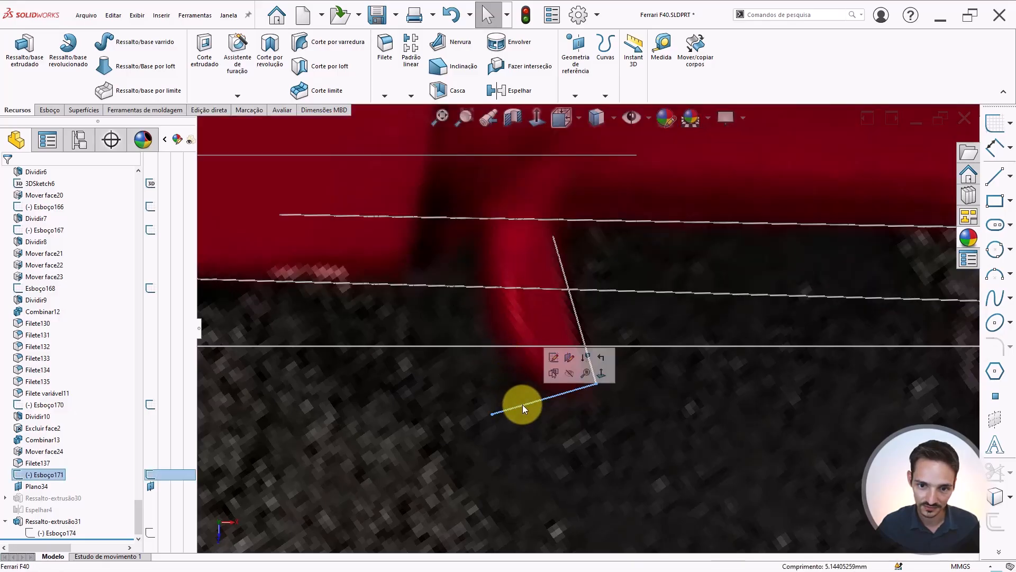
scroll(524, 402, up, 3)
scroll(527, 400, up, 5)
scroll(601, 334, down, 2)
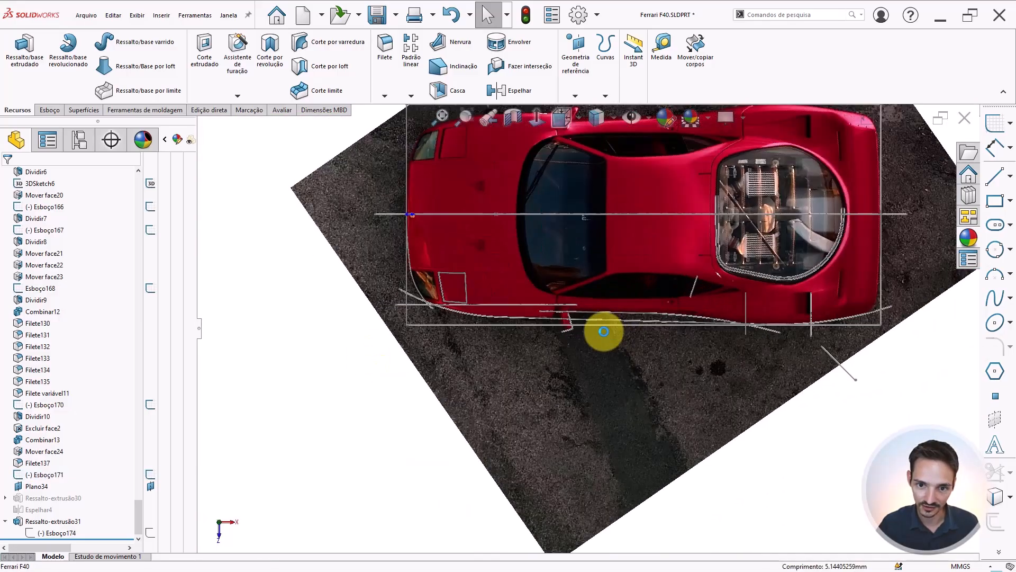
scroll(495, 297, down, 5)
scroll(494, 297, up, 5)
scroll(557, 297, up, 2)
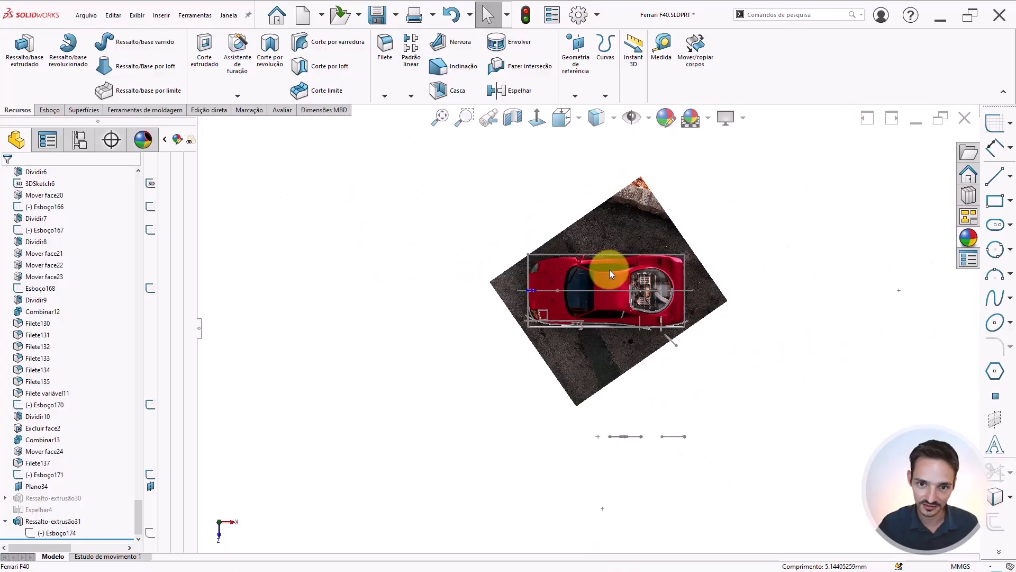
scroll(563, 287, down, 6)
scroll(553, 269, up, 4)
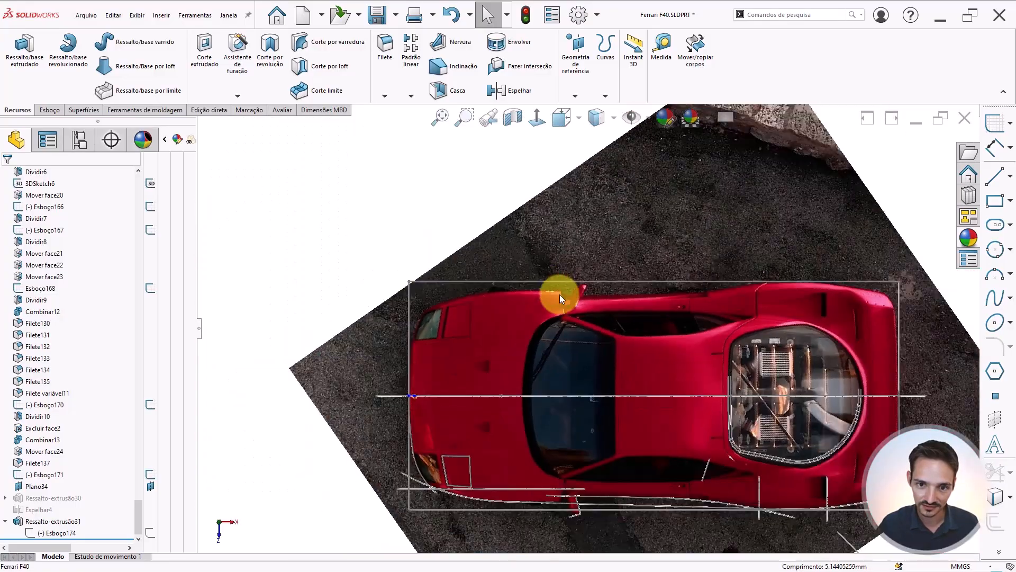
scroll(567, 370, down, 6)
scroll(529, 375, down, 3)
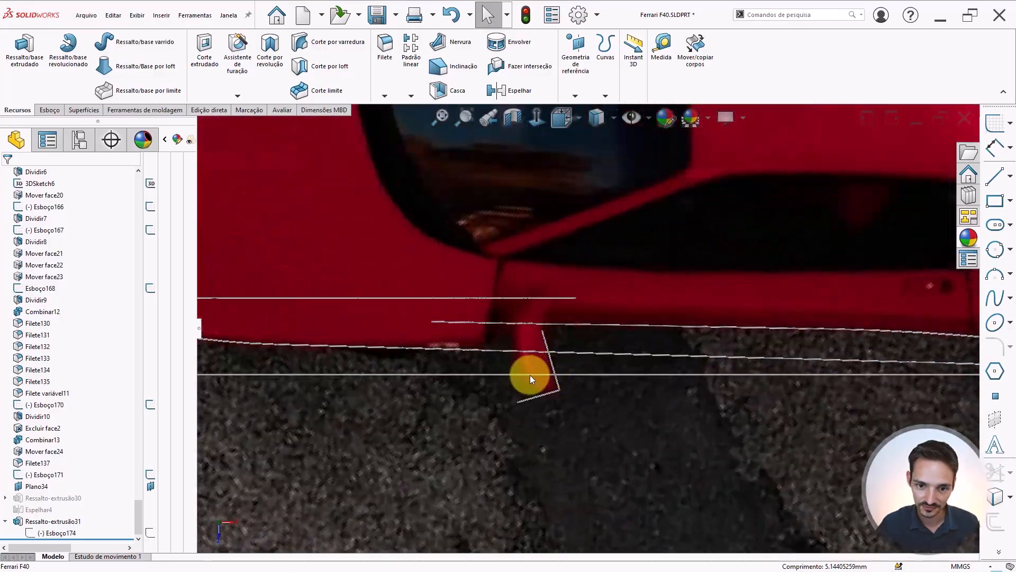
scroll(571, 383, up, 8)
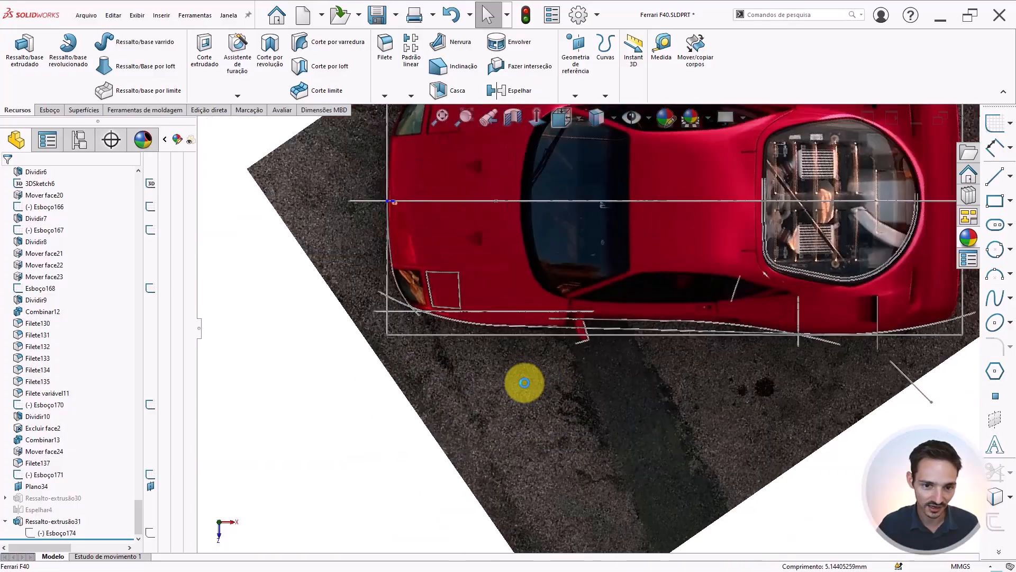
scroll(146, 475, up, 6)
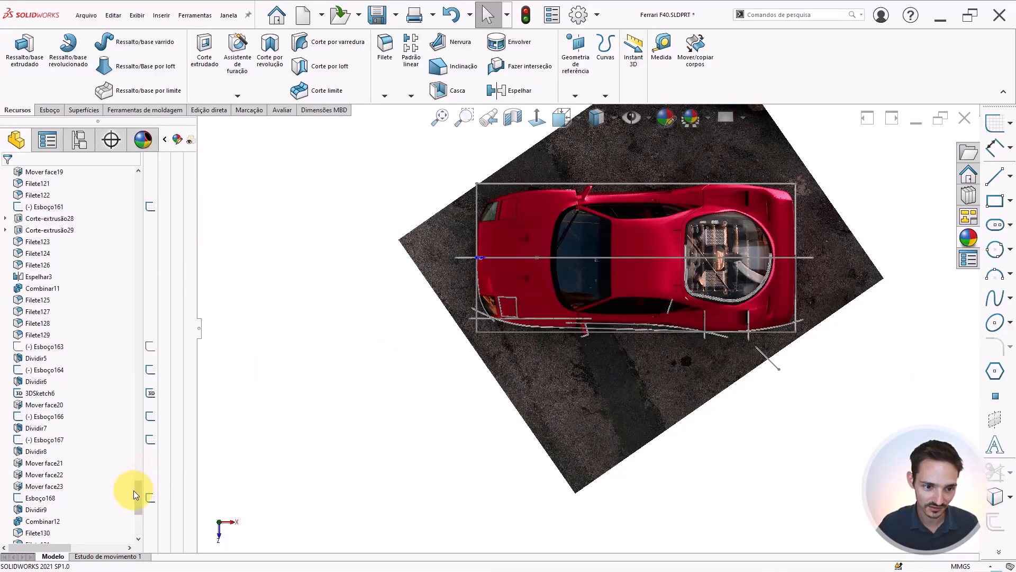
scroll(583, 326, down, 5)
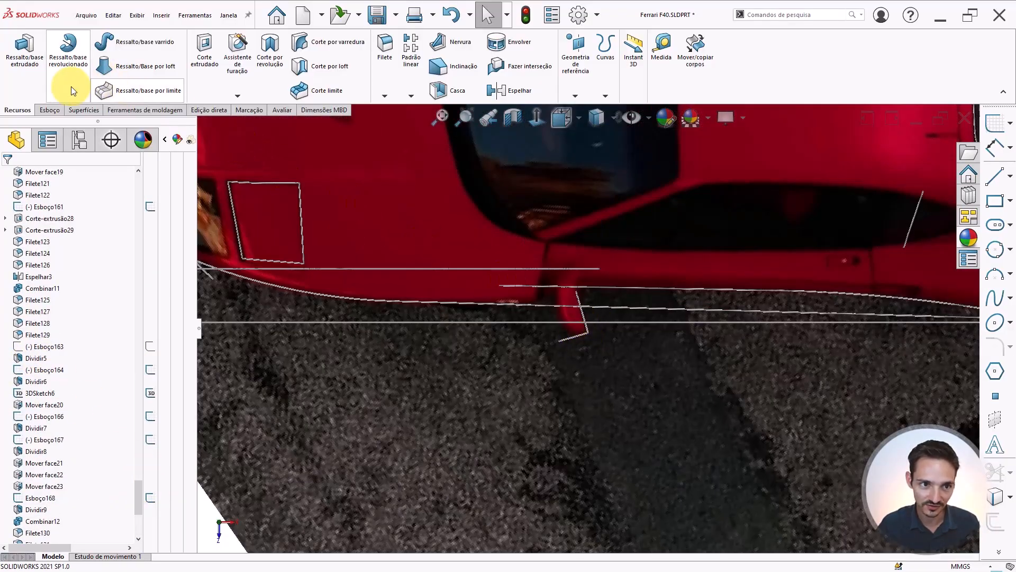
click(275, 113)
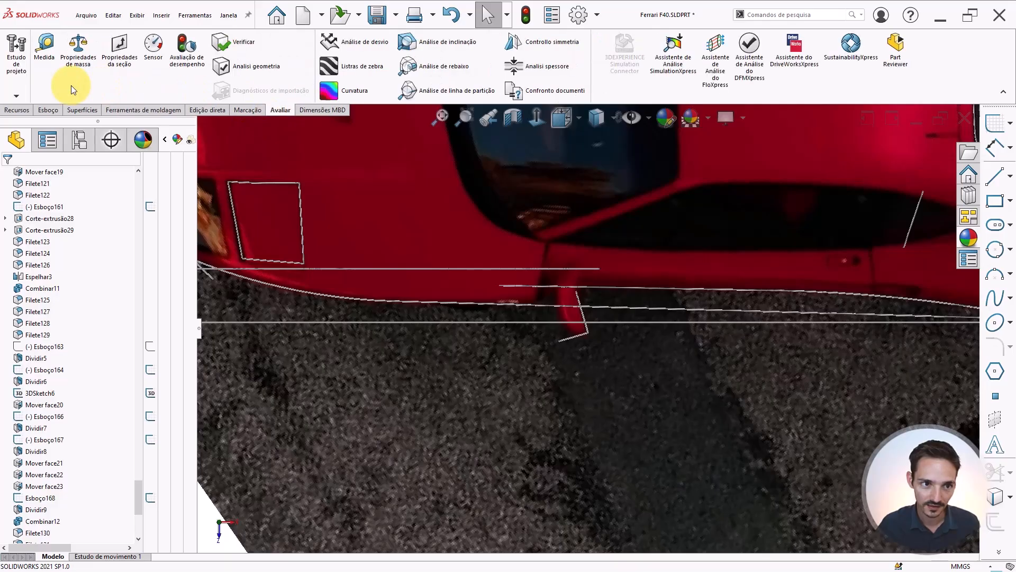
click(44, 46)
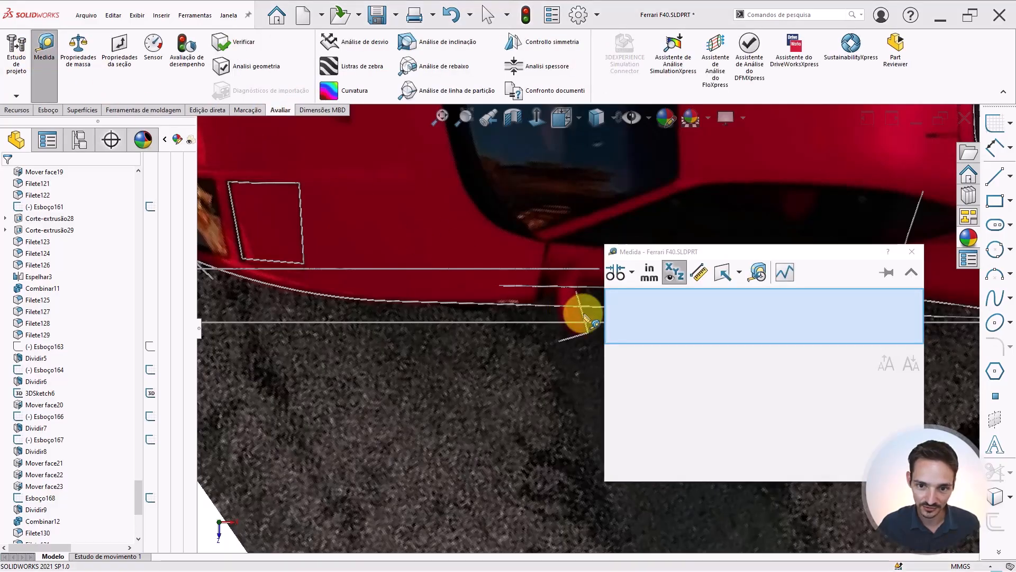
click(533, 304)
scroll(484, 317, up, 3)
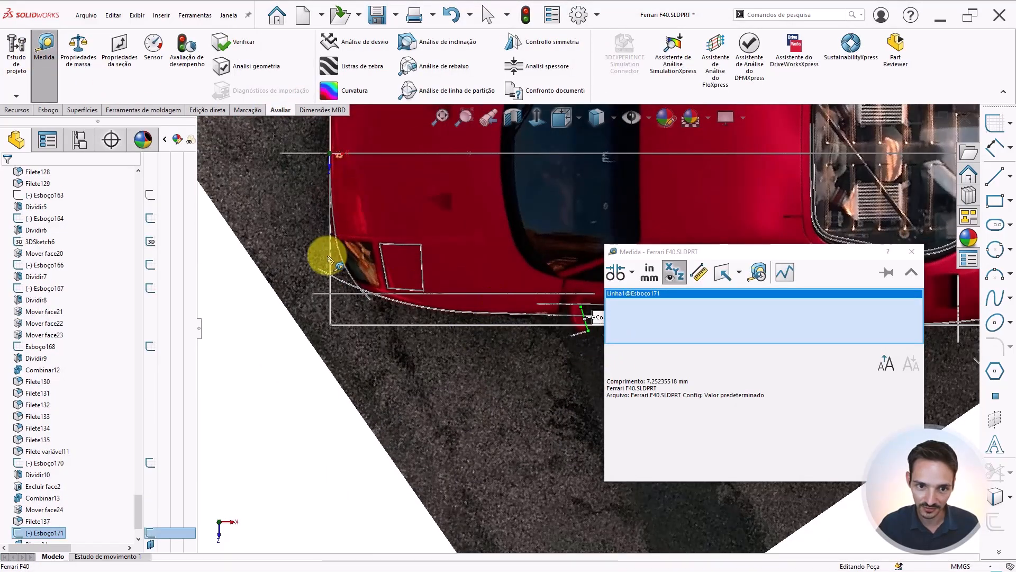
Measure the angle between the mirror stalk line and the car's side edge line in the top view
click(330, 256)
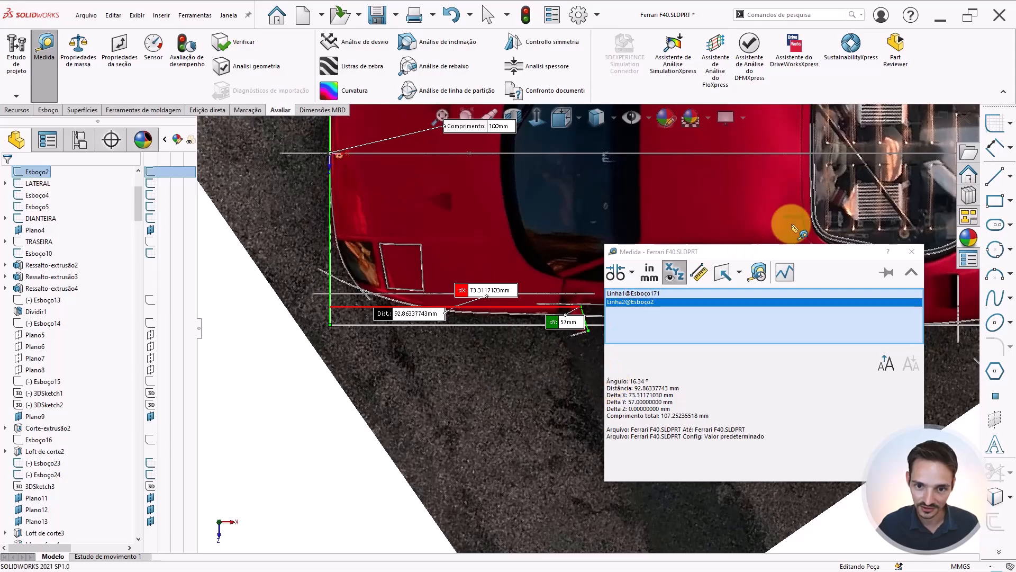
scroll(794, 227, up, 4)
scroll(812, 213, down, 3)
scroll(499, 390, down, 5)
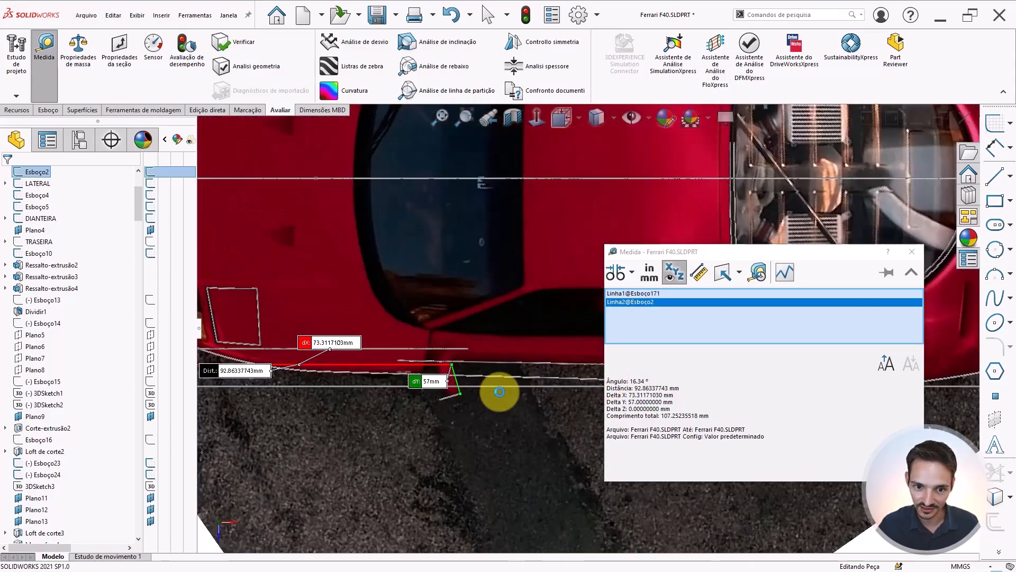
scroll(457, 366, down, 2)
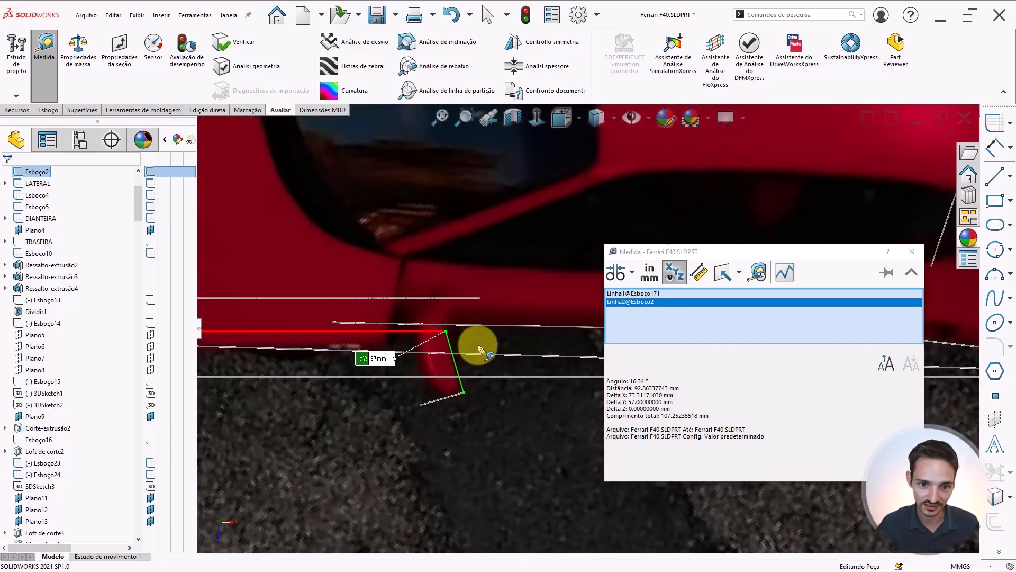
key(Escape)
scroll(460, 360, up, 8)
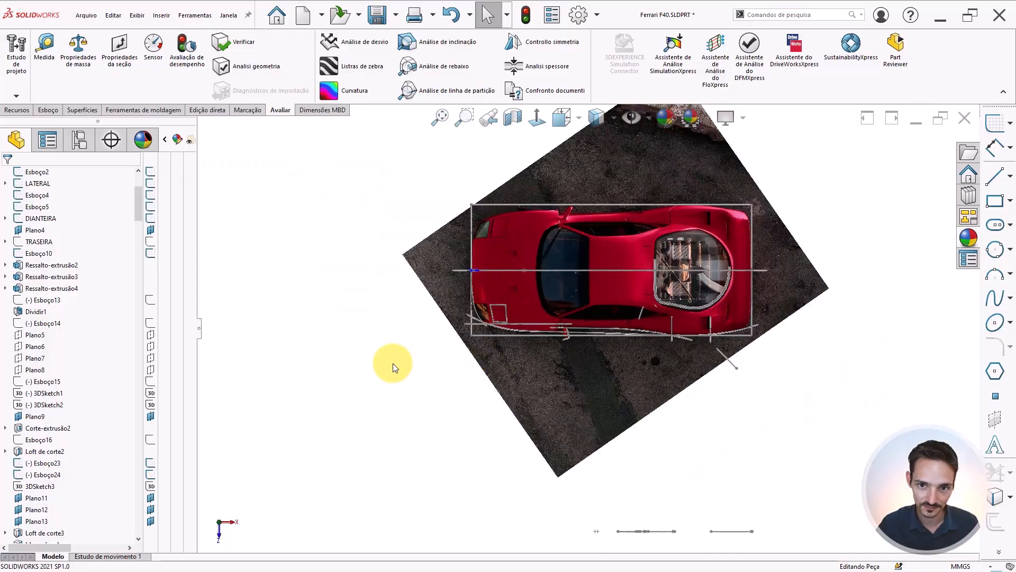
click(651, 115)
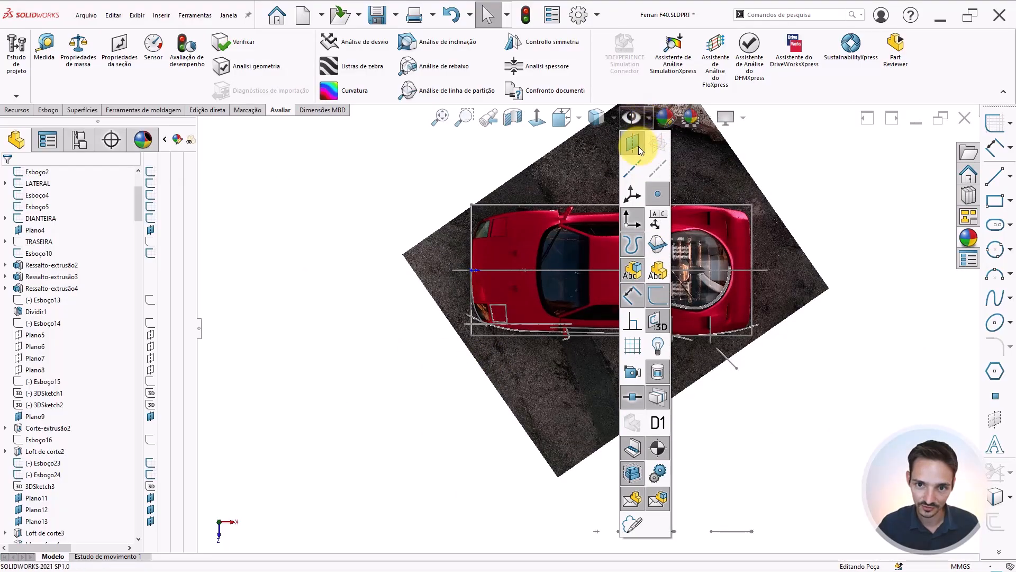
click(640, 142)
click(372, 424)
click(417, 394)
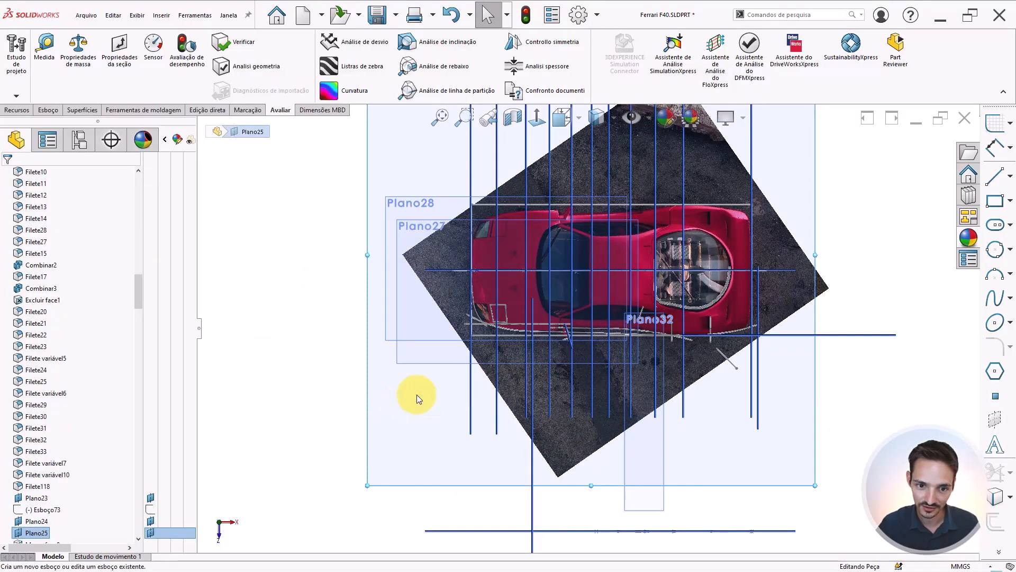
scroll(738, 447, down, 8)
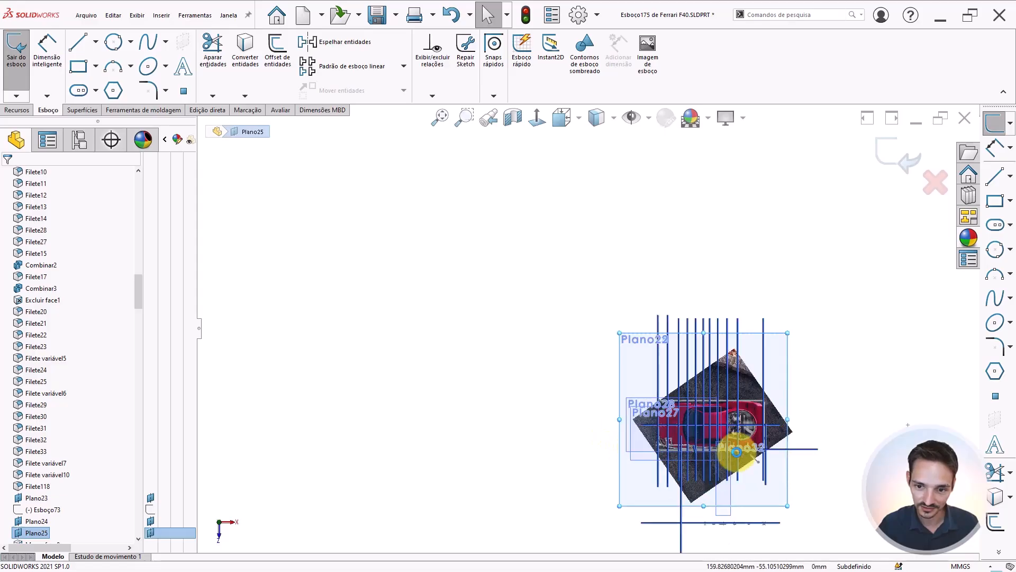
key(l)
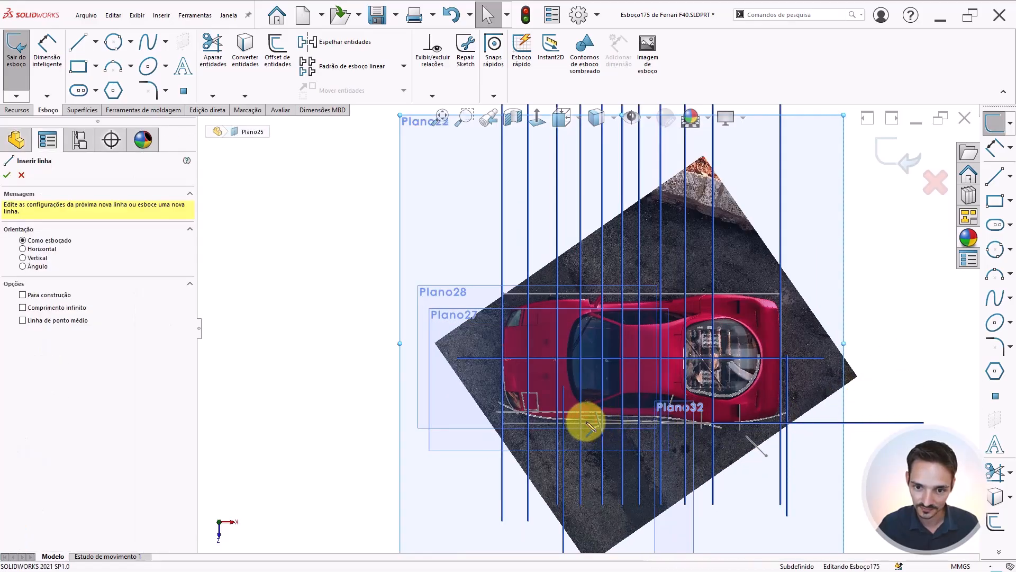
scroll(586, 419, down, 10)
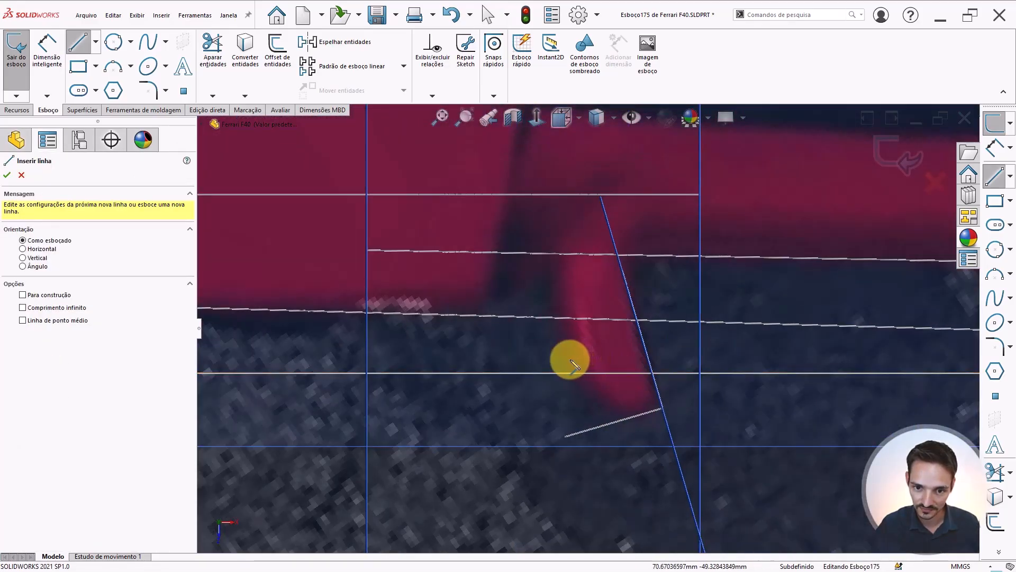
click(569, 363)
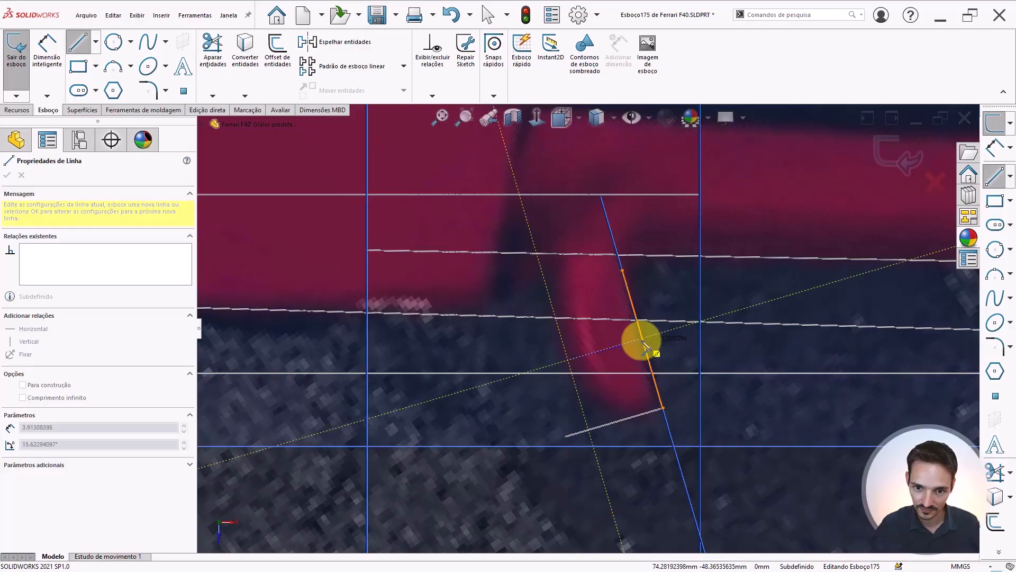
key(Escape)
key(Escape)
scroll(642, 340, up, 6)
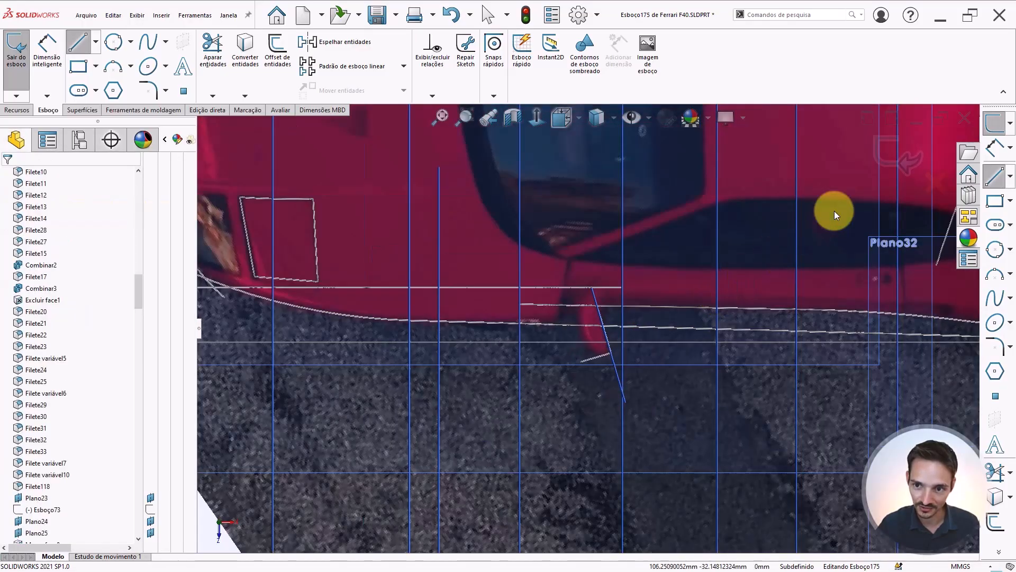
click(891, 149)
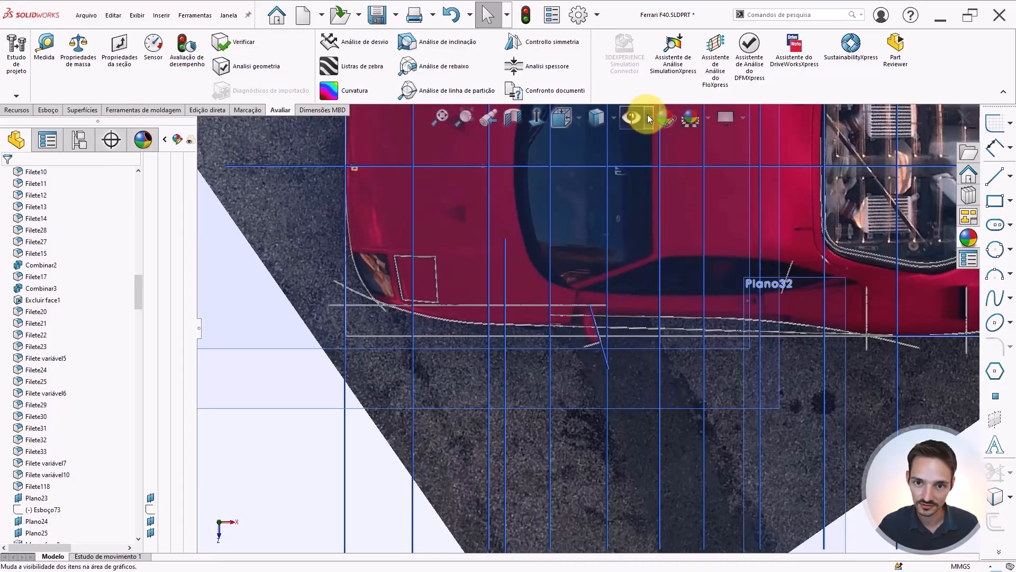
Hide the reference planes and switch back to a shaded display style so the car body shows
click(650, 118)
click(633, 142)
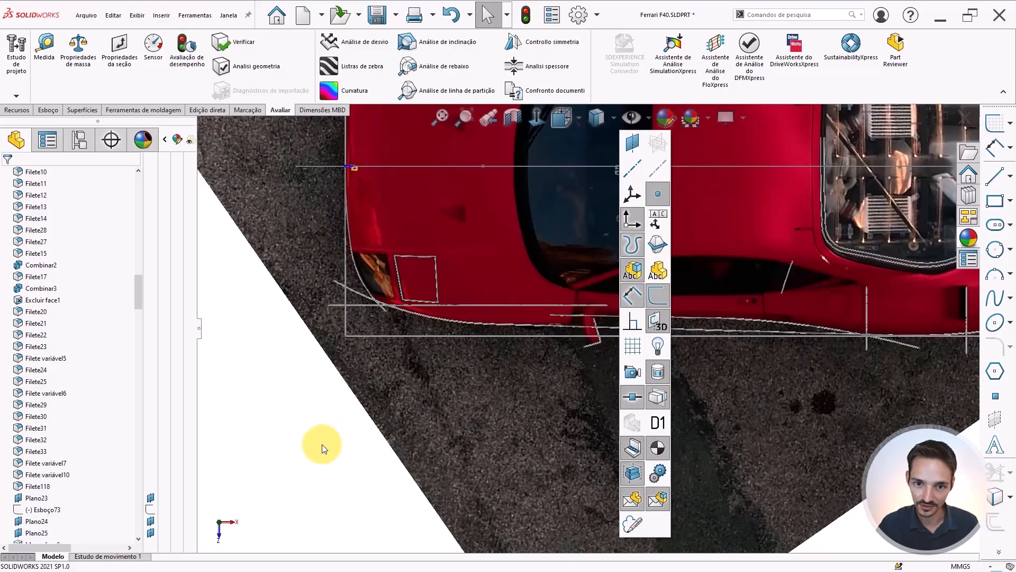
click(324, 449)
scroll(602, 261, up, 4)
click(598, 119)
click(599, 142)
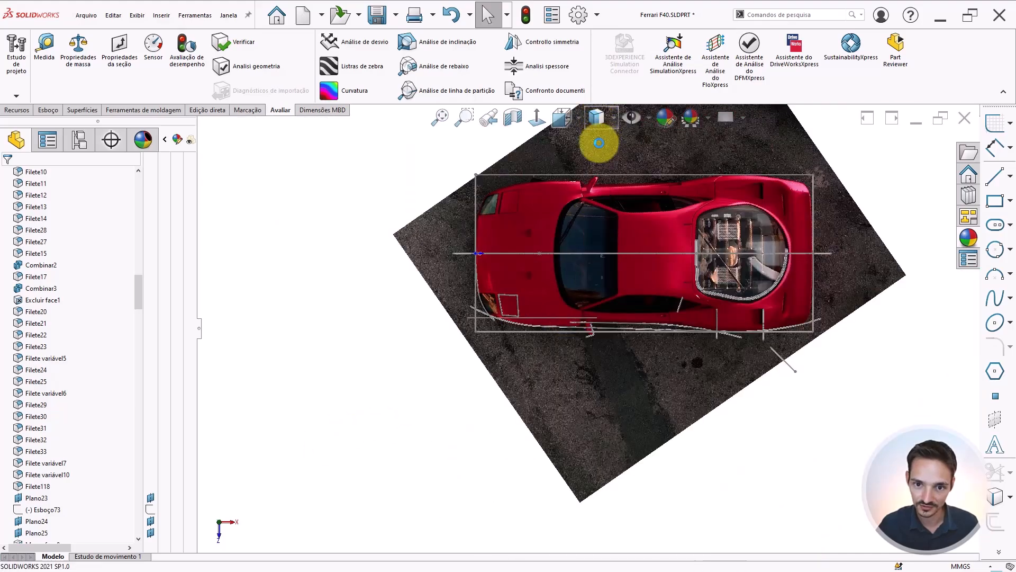
Set the depth of the mirror's extrusion to 4 mm
scroll(603, 303, down, 8)
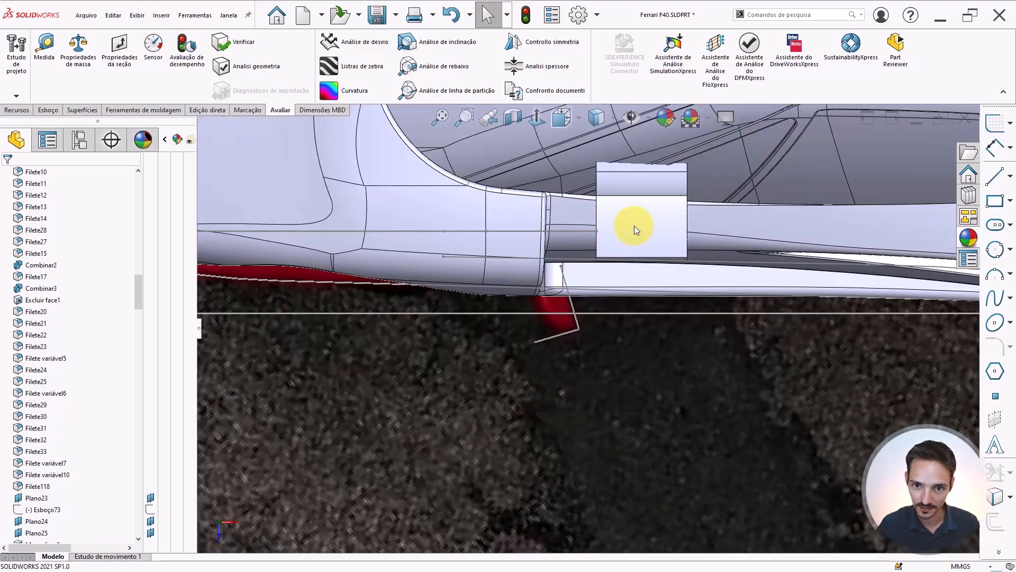
middle_drag(634, 225, 653, 247)
click(653, 248)
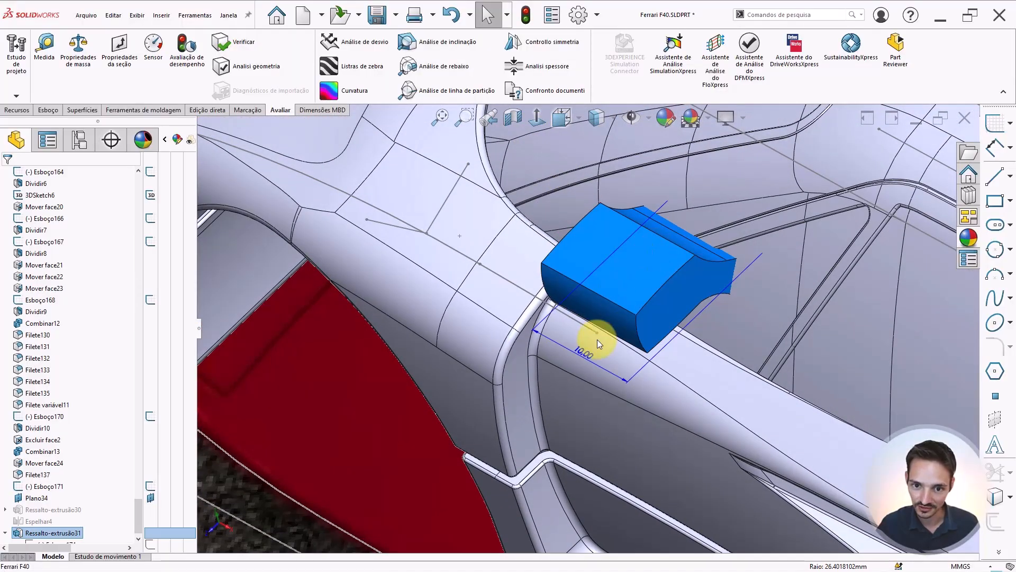
click(577, 354)
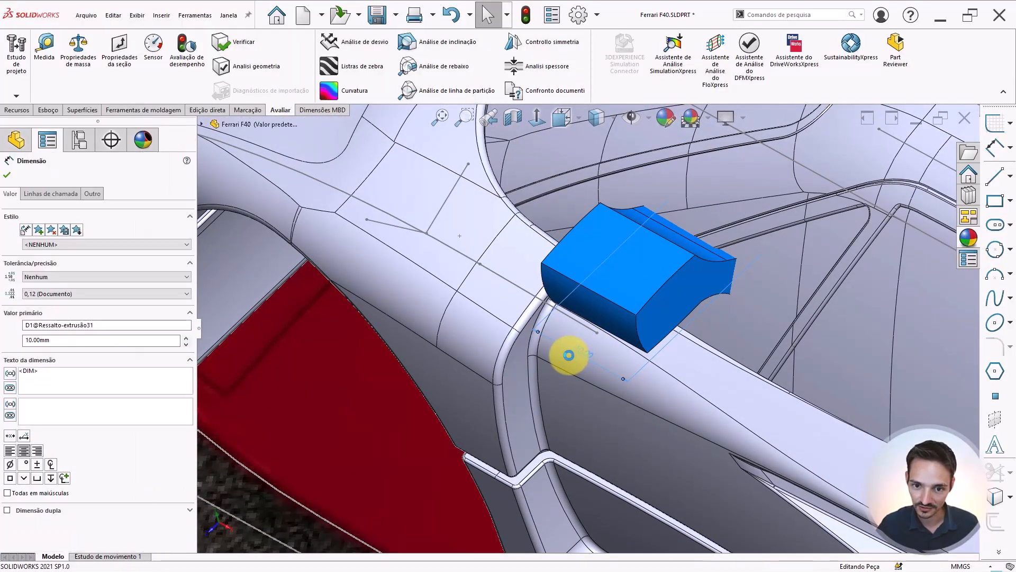
text(8)
key(Return)
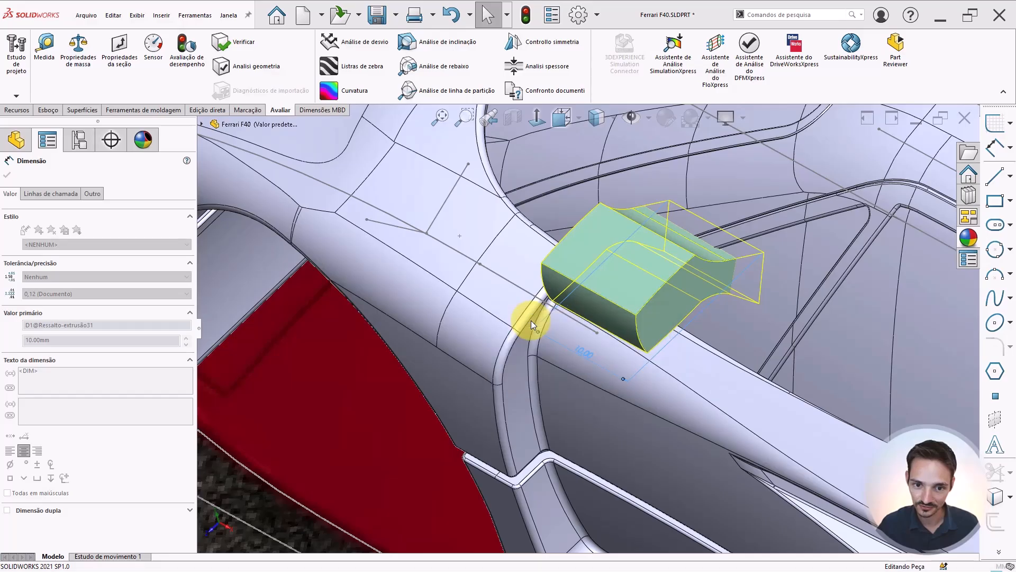
scroll(497, 356, up, 5)
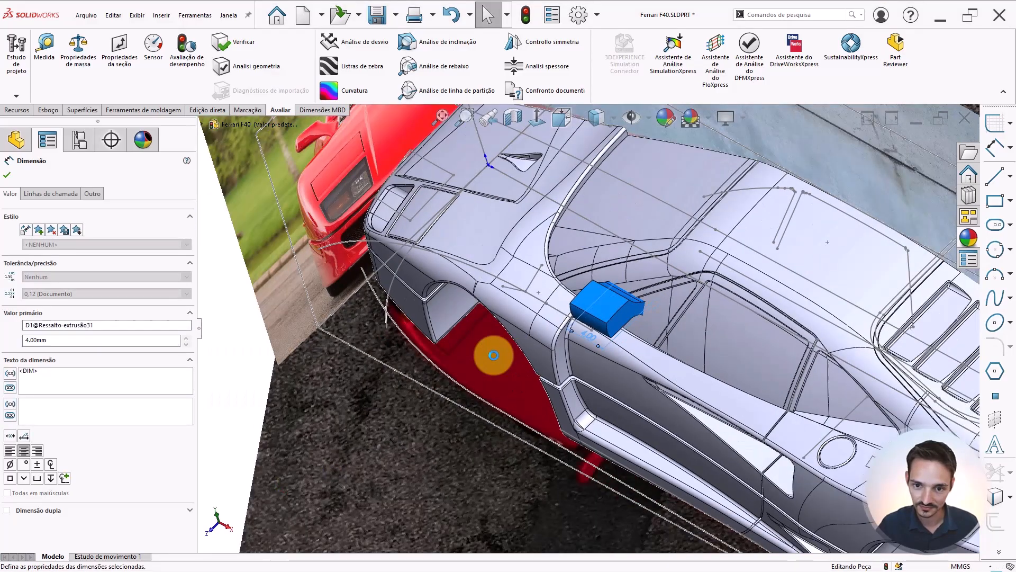
Inspect the mirror block's size and placement on the car body from several angles
scroll(494, 355, up, 1)
click(285, 387)
scroll(310, 383, up, 4)
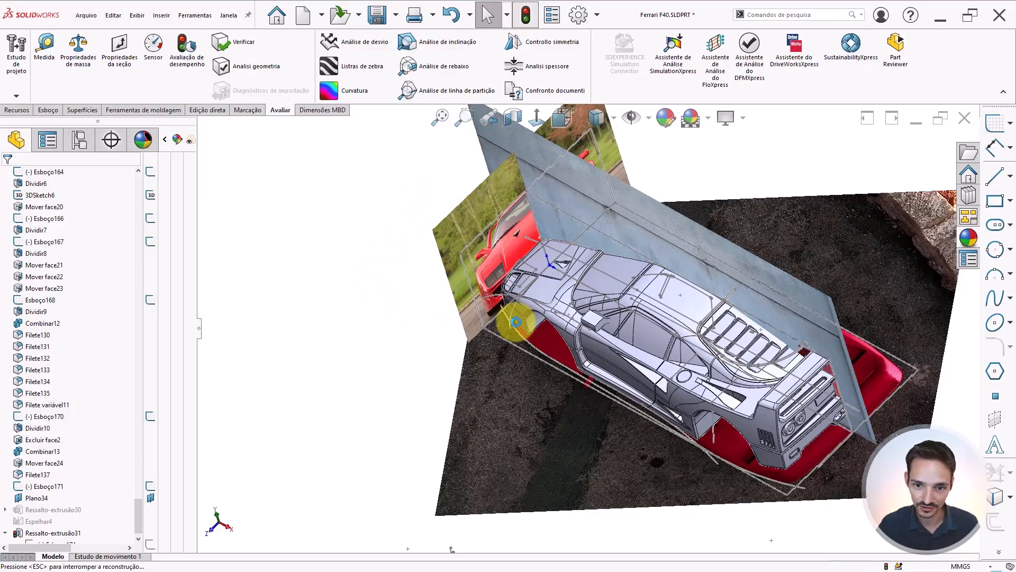
scroll(591, 321, down, 6)
middle_click(599, 314)
middle_drag(599, 315, 607, 334)
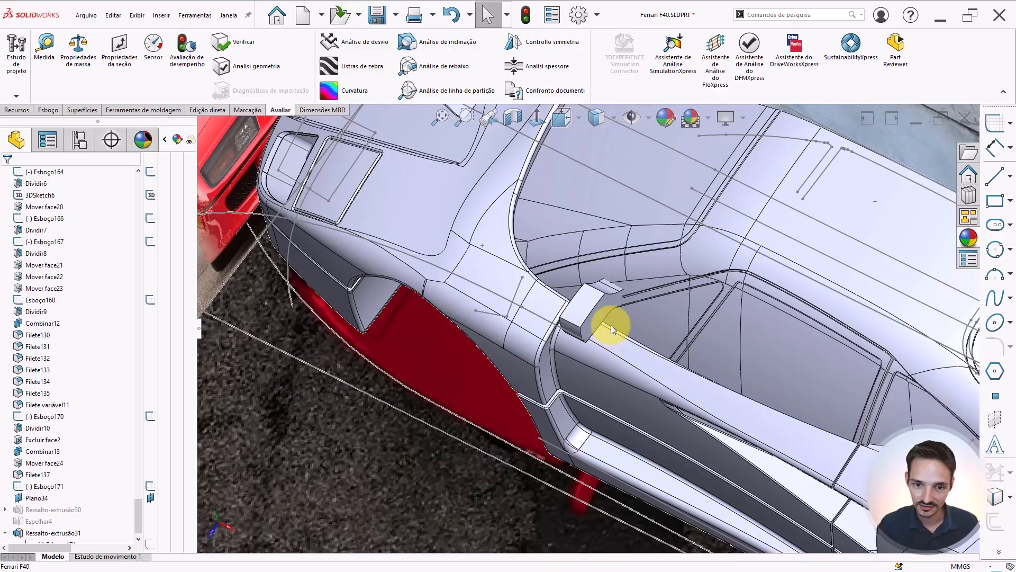
scroll(611, 325, up, 2)
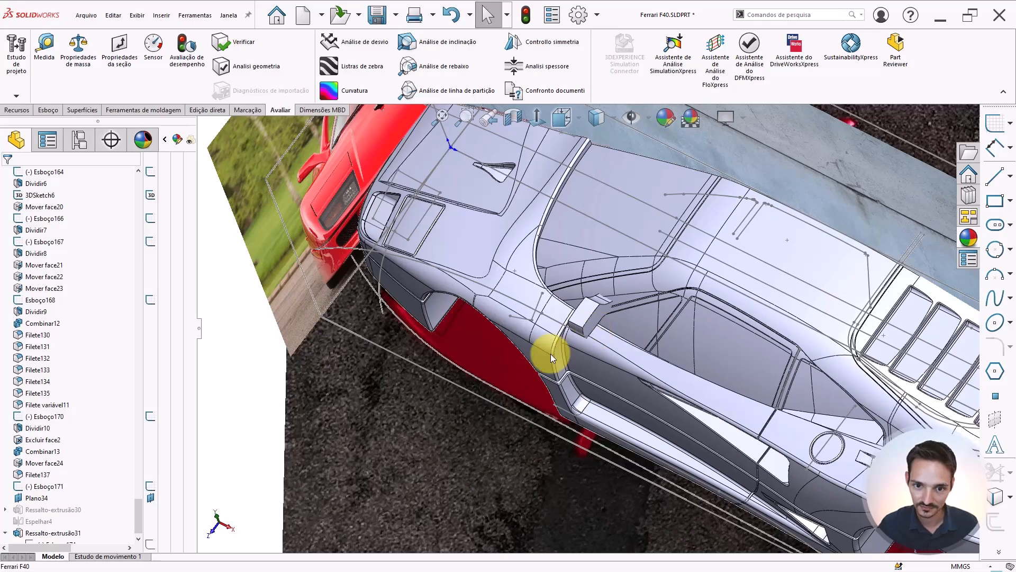
scroll(557, 340, up, 2)
middle_drag(557, 340, 585, 389)
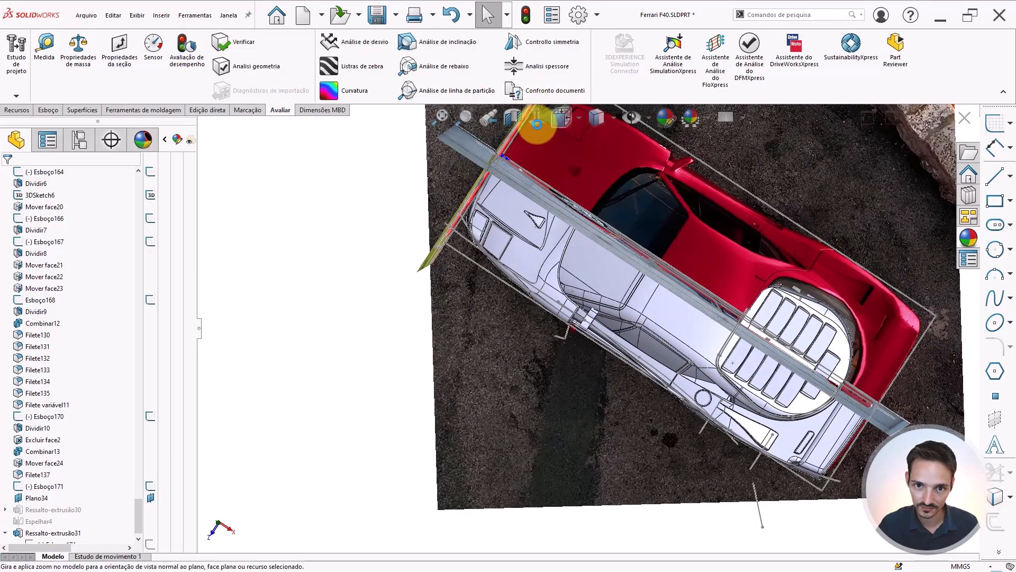
click(537, 122)
scroll(764, 390, up, 8)
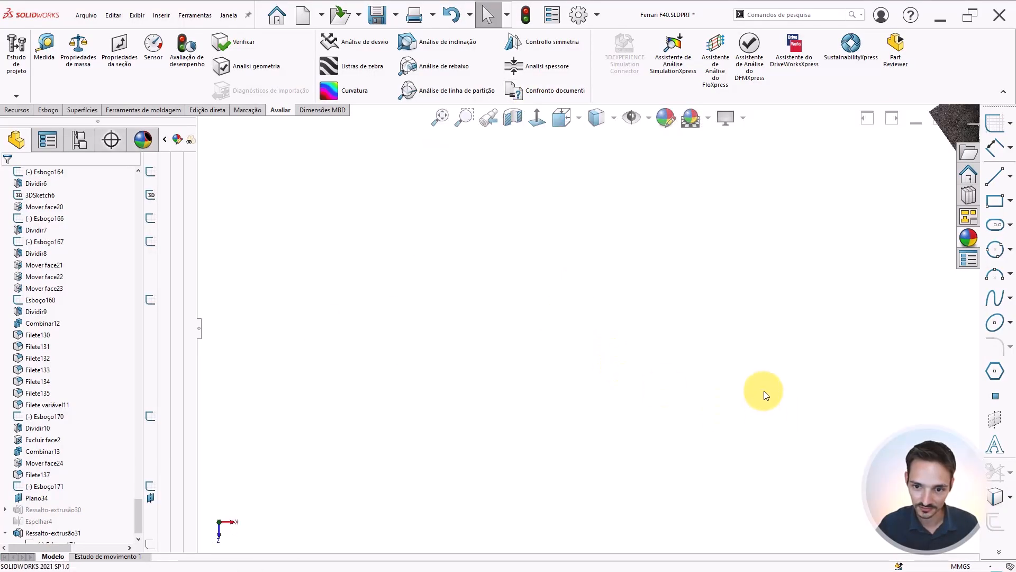
scroll(704, 481, down, 5)
scroll(674, 484, down, 10)
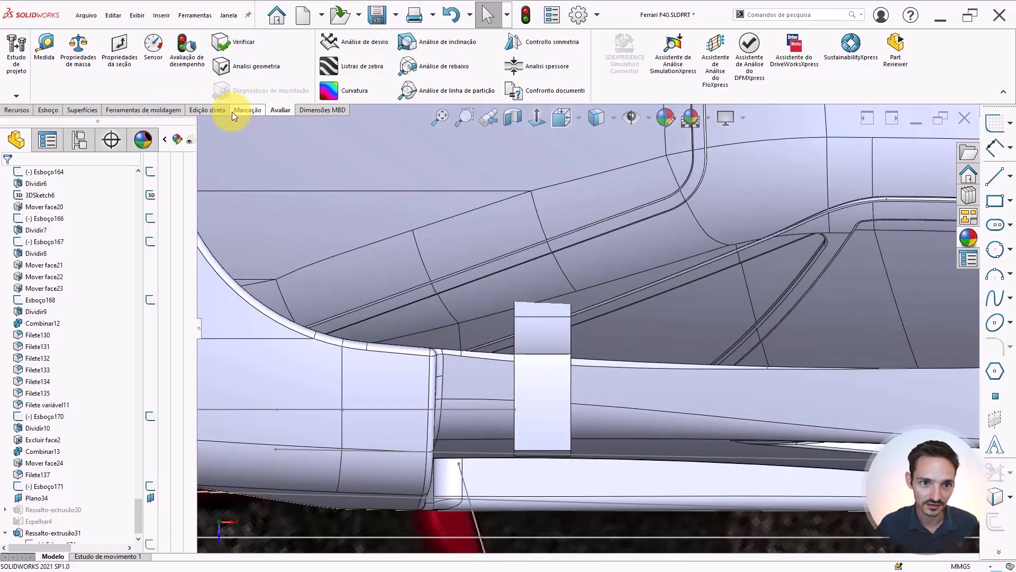
Rotate the mirror block 16° about its Y axis with Move/Copy Body
click(19, 112)
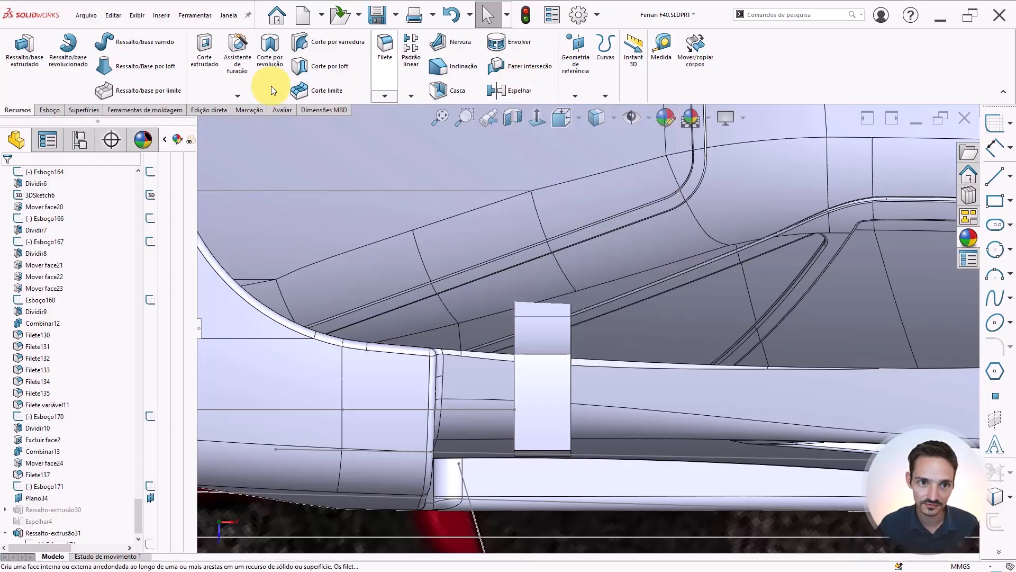
click(51, 110)
click(74, 111)
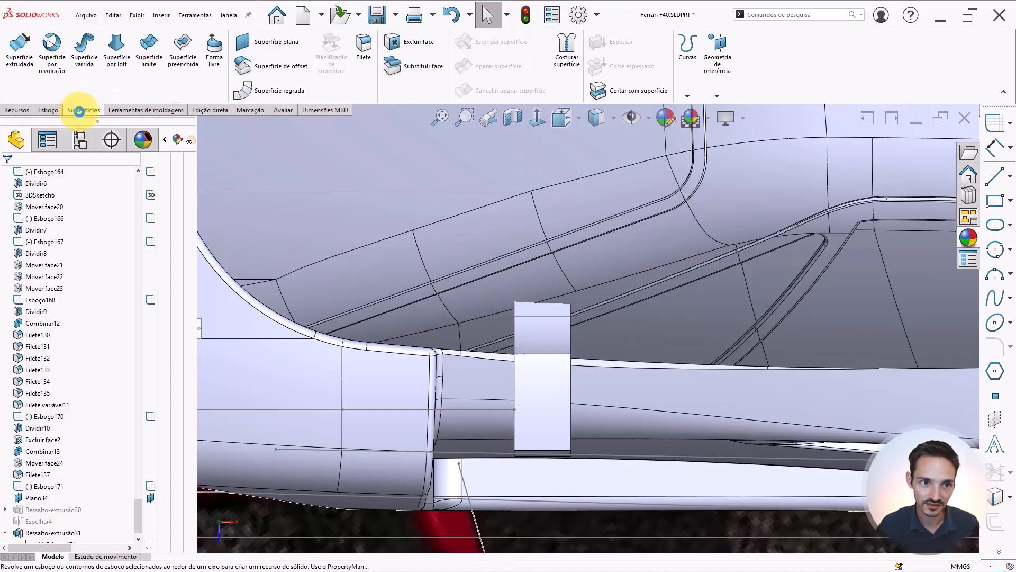
click(215, 110)
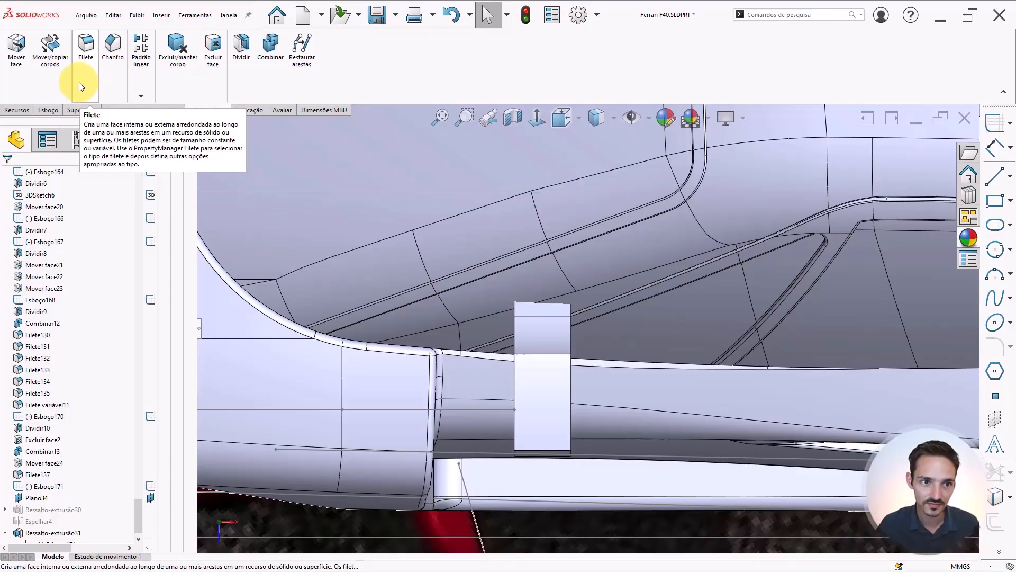
click(55, 66)
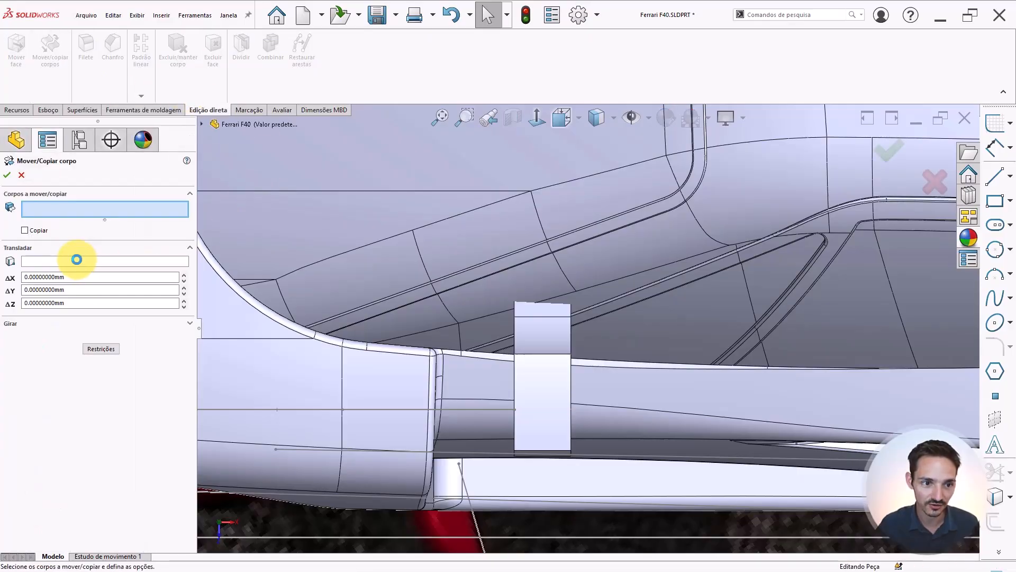
click(553, 365)
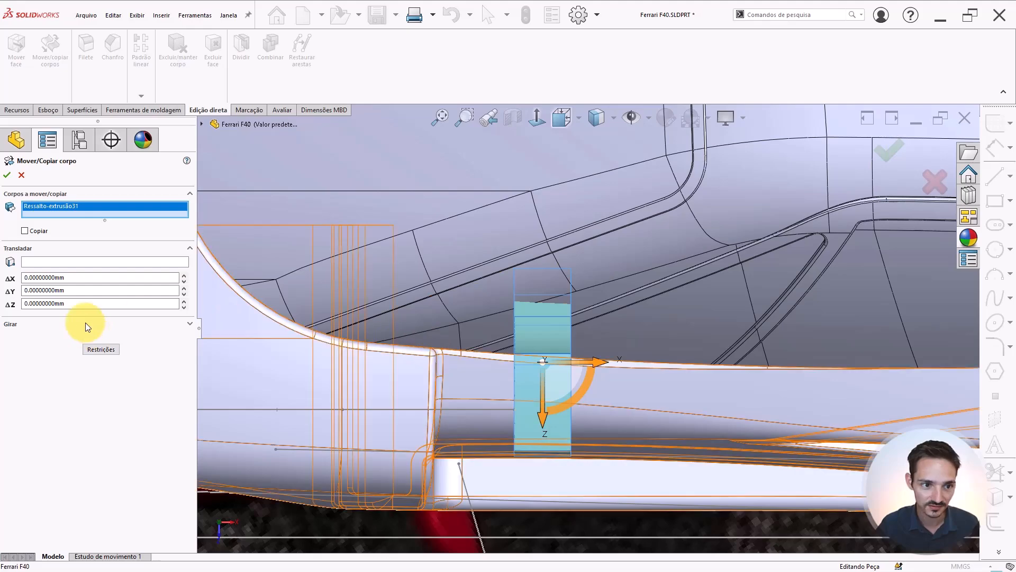
scroll(635, 394, up, 2)
scroll(642, 393, down, 2)
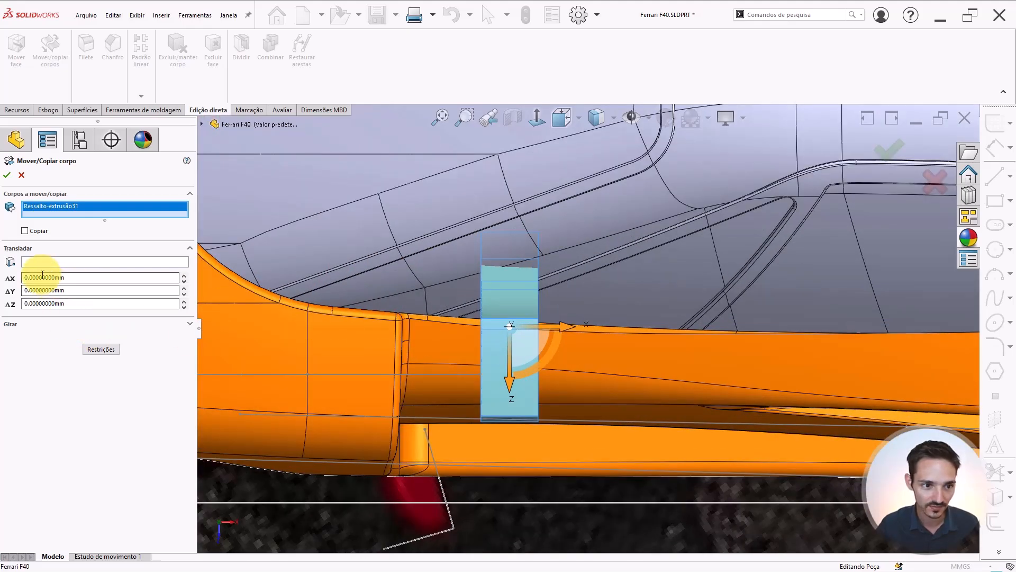
click(20, 322)
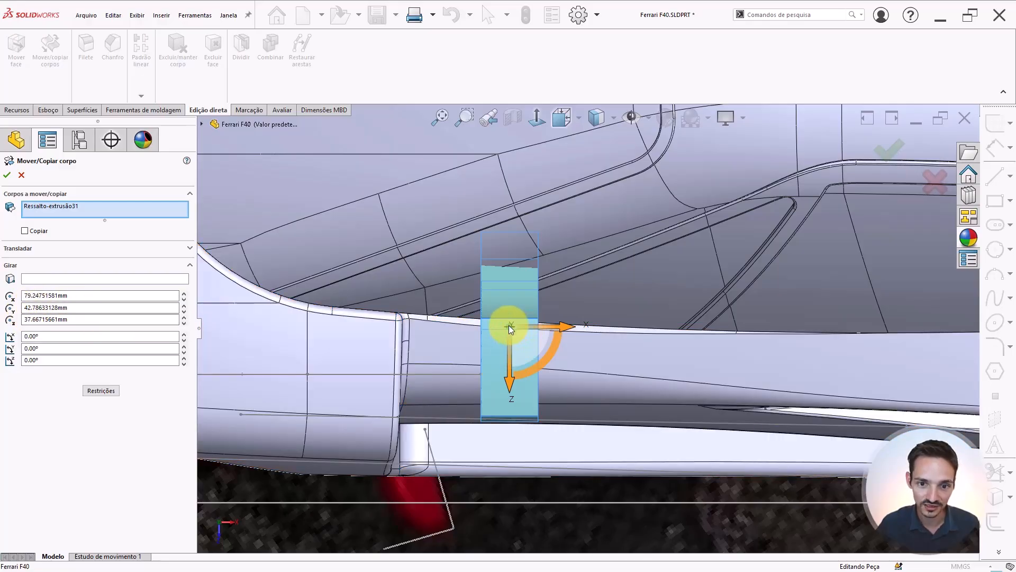
scroll(537, 327, down, 1)
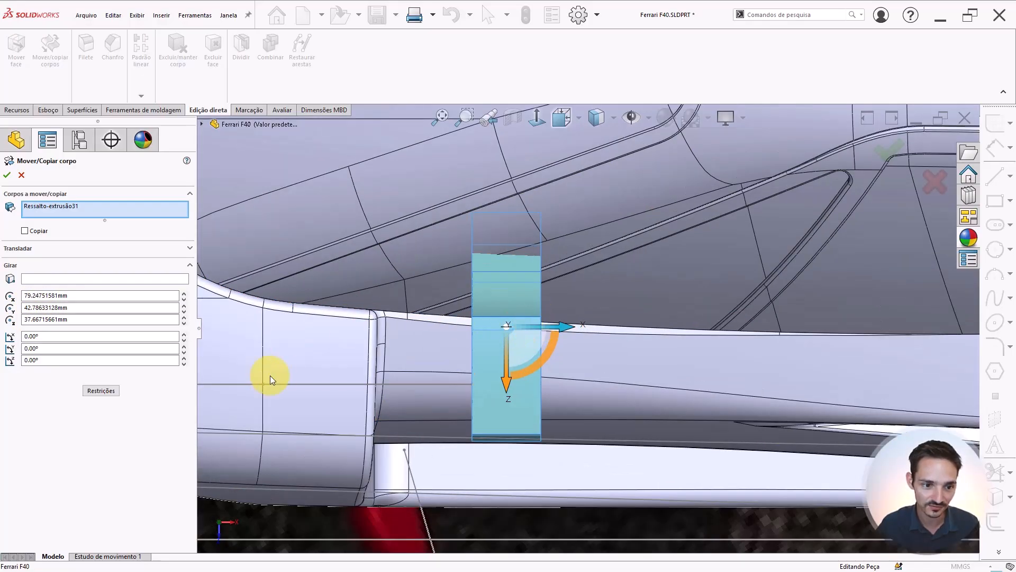
scroll(409, 401, up, 1)
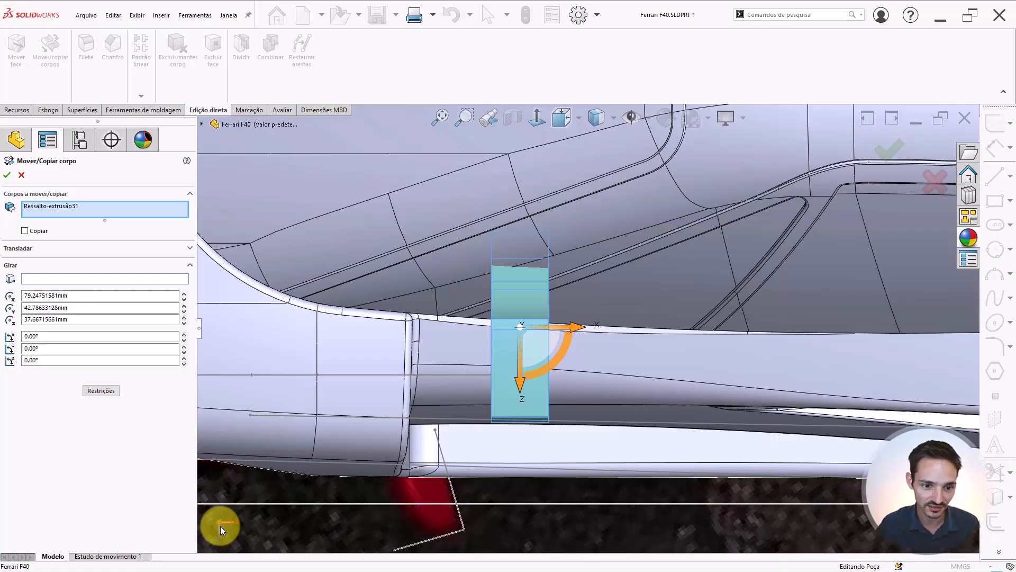
click(44, 348)
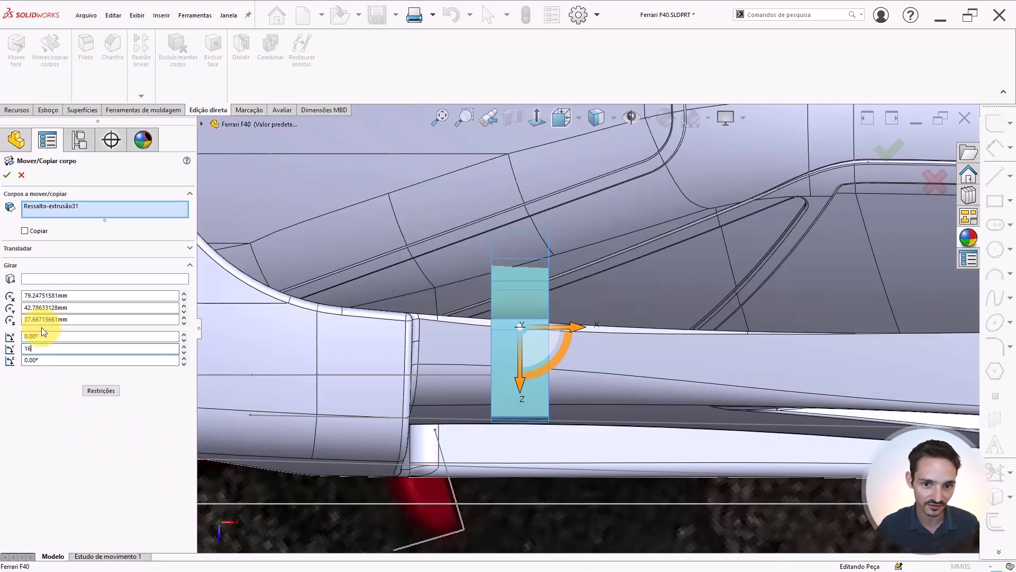
text(16)
key(Return)
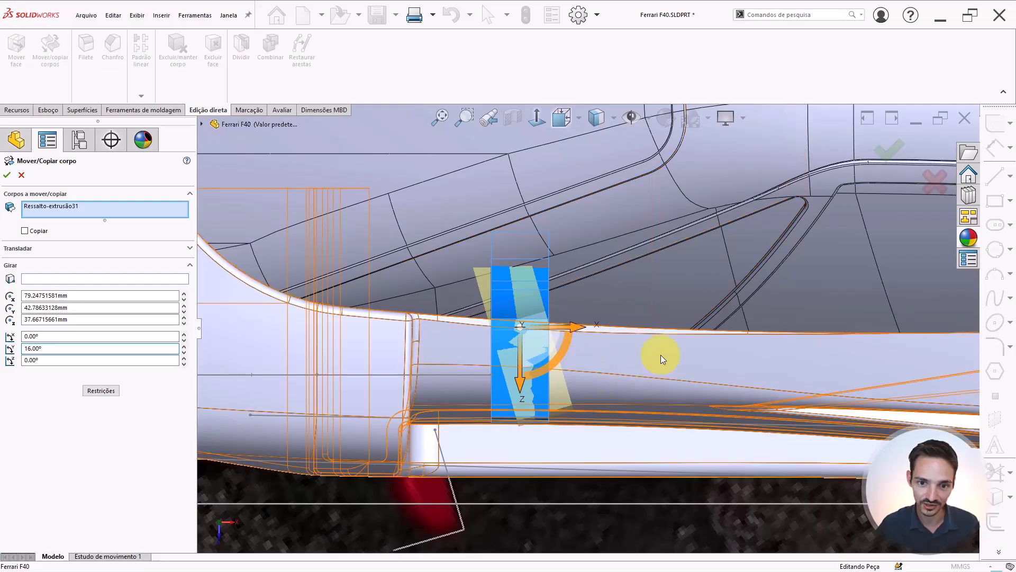
scroll(661, 355, down, 2)
click(6, 176)
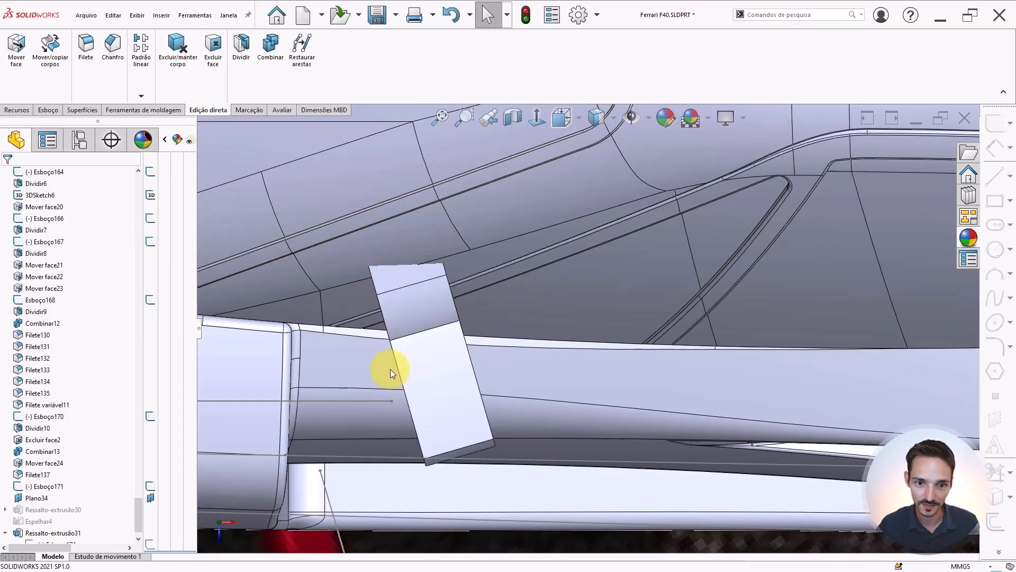
Compare the rotated mirror with the side reference photo from several angles, switching the display style
scroll(545, 352, up, 3)
scroll(548, 353, down, 5)
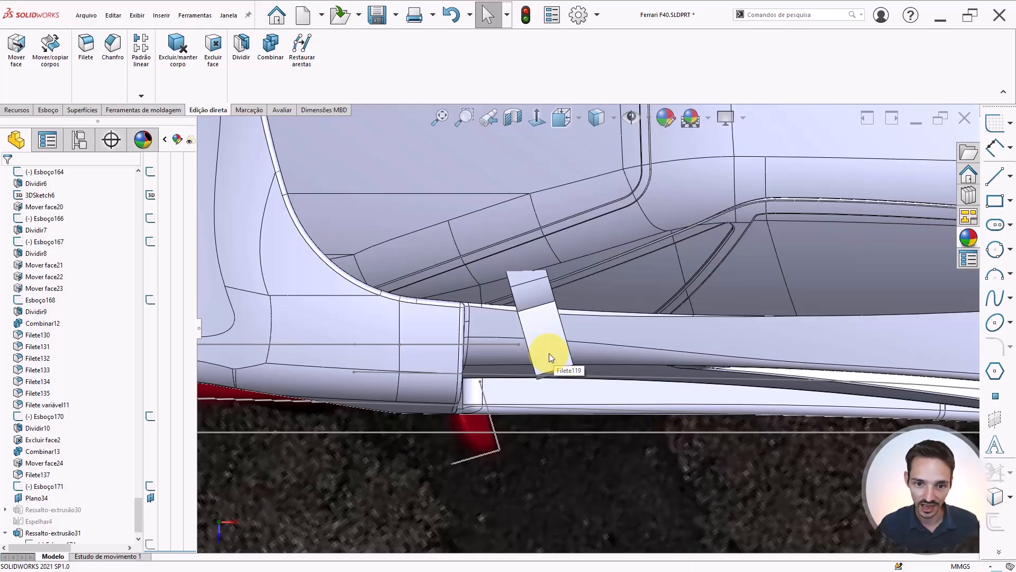
scroll(548, 353, up, 5)
scroll(598, 310, down, 3)
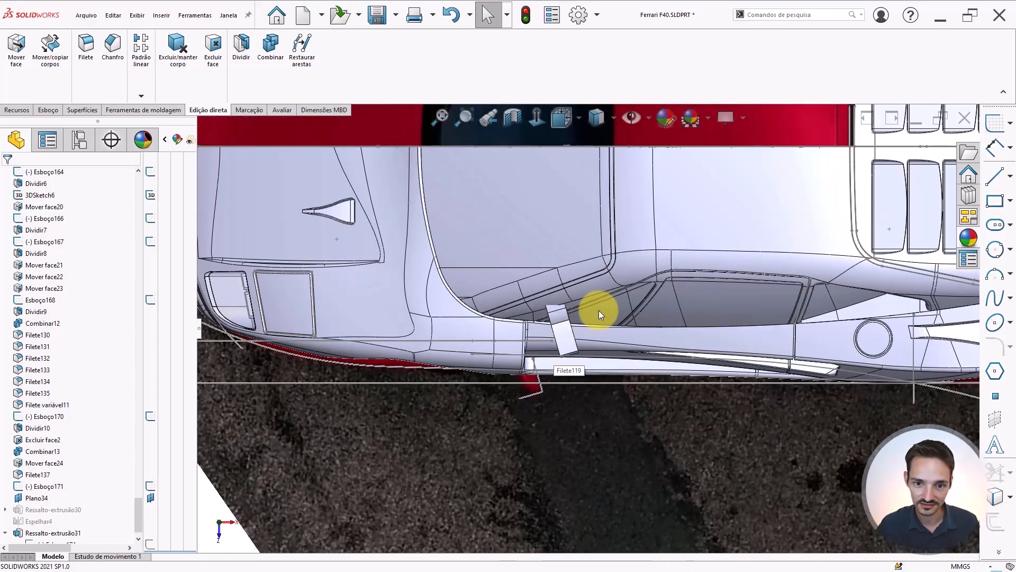
scroll(635, 220, up, 1)
scroll(650, 199, down, 1)
scroll(616, 380, down, 5)
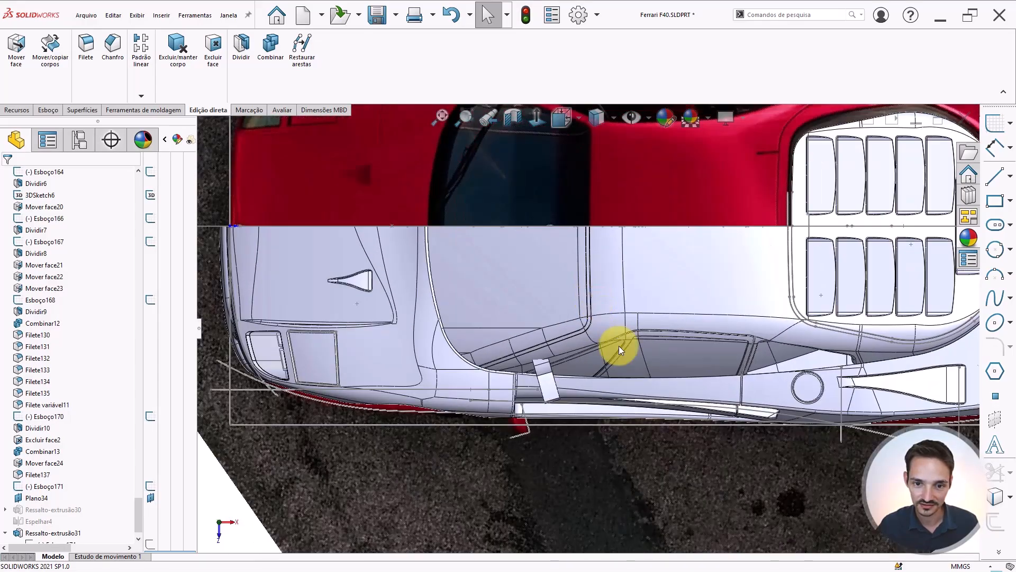
scroll(546, 360, down, 3)
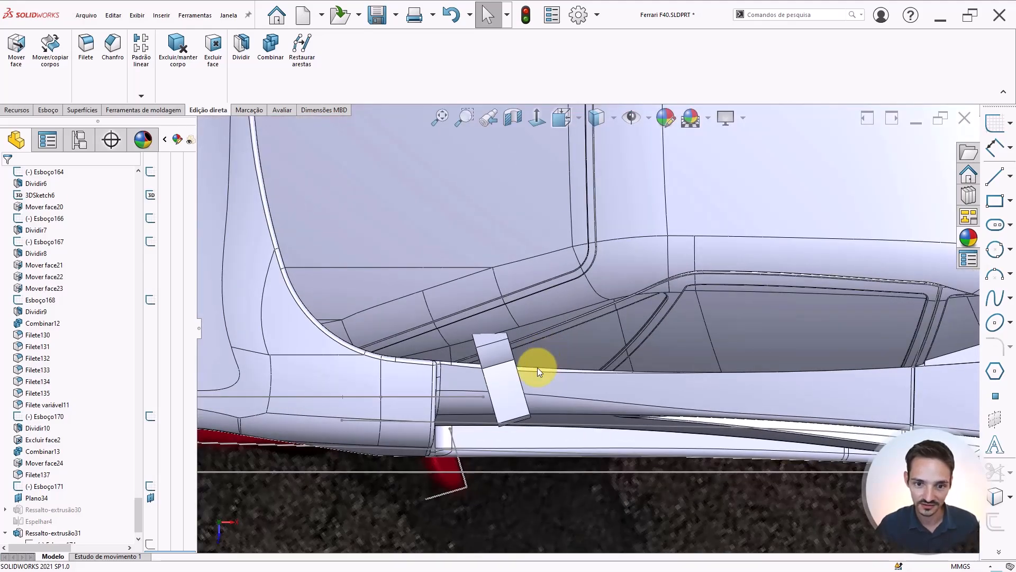
scroll(514, 391, up, 10)
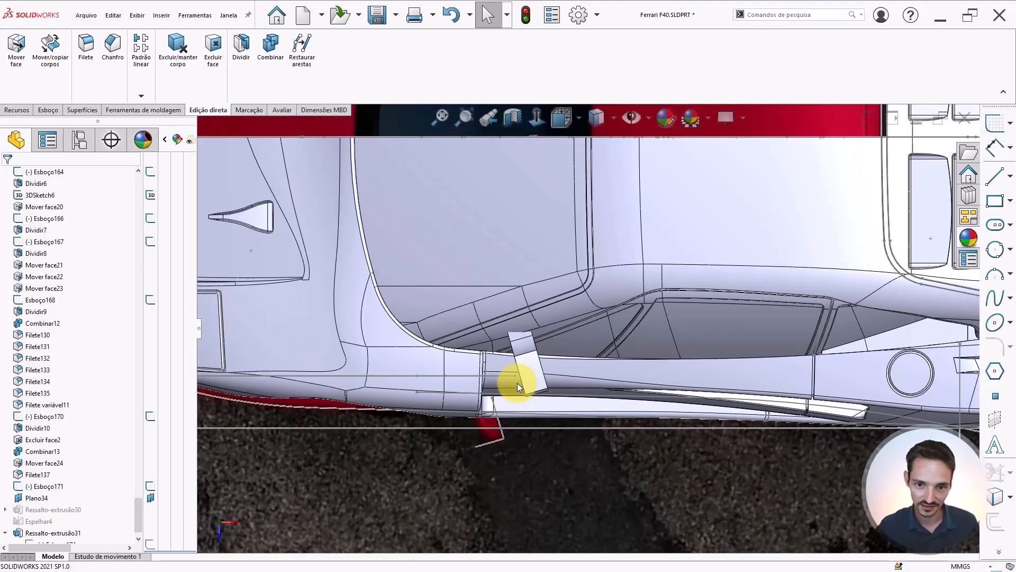
scroll(526, 286, down, 3)
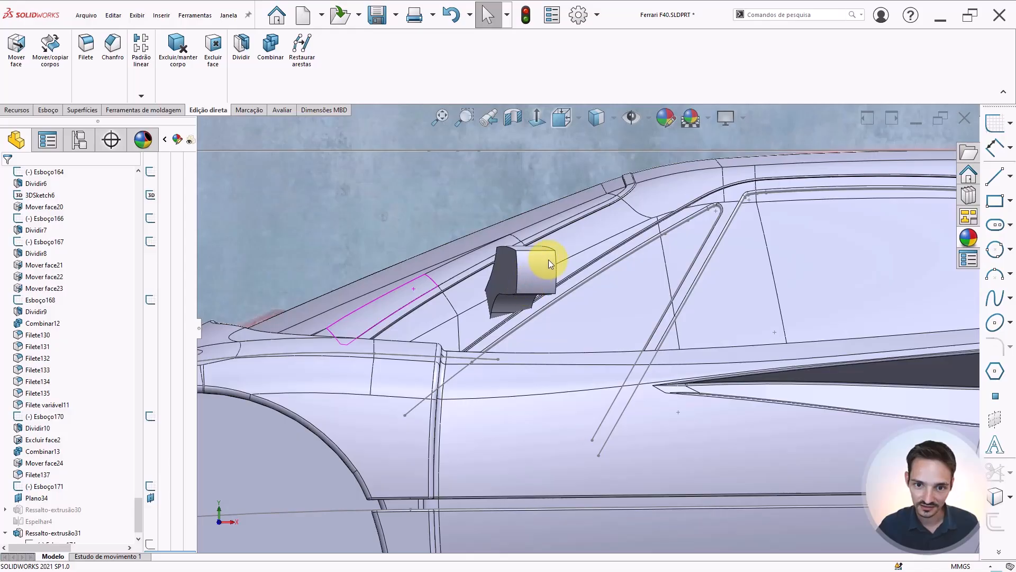
scroll(551, 253, down, 2)
scroll(548, 320, up, 2)
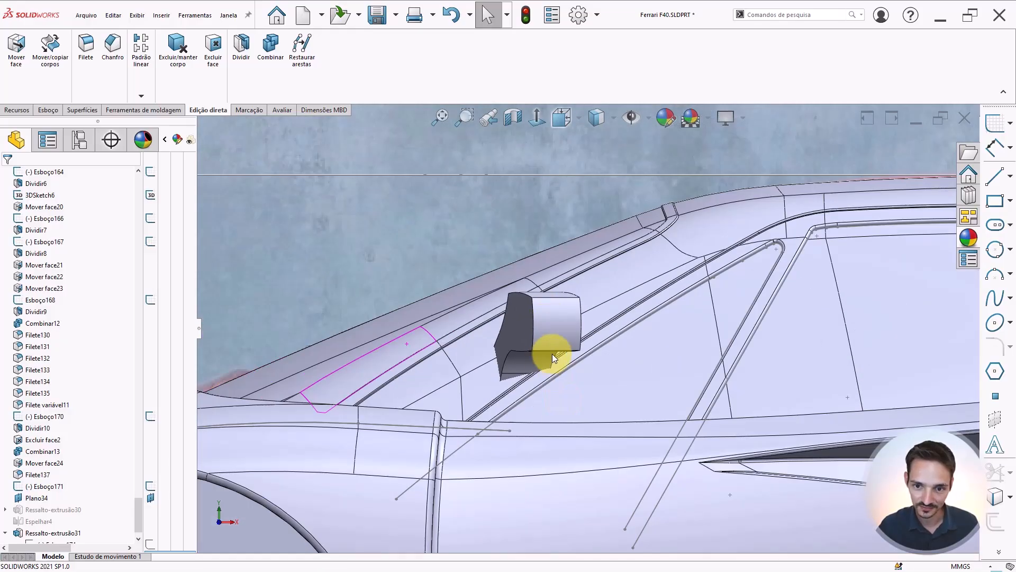
scroll(552, 353, up, 6)
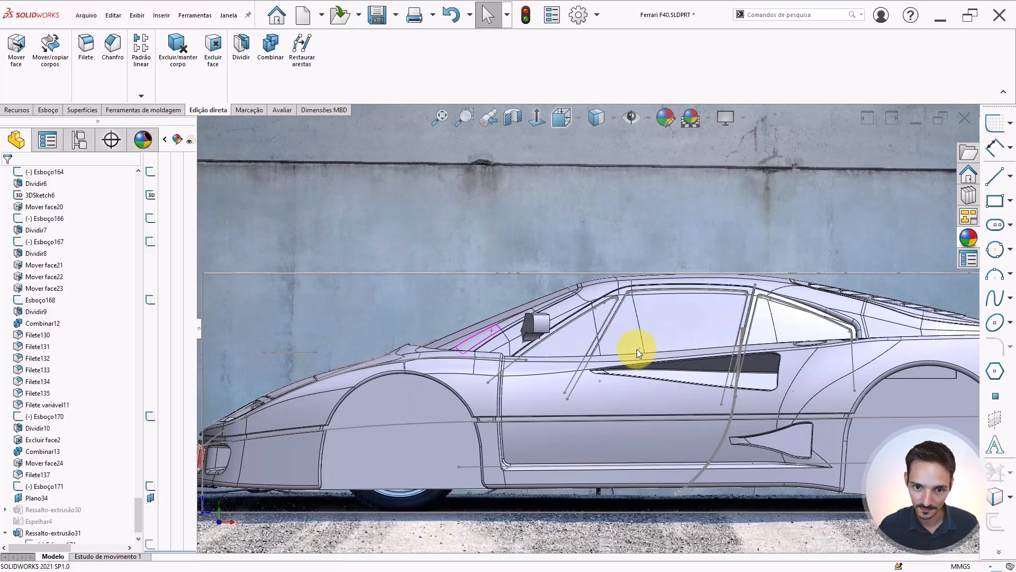
scroll(564, 352, down, 2)
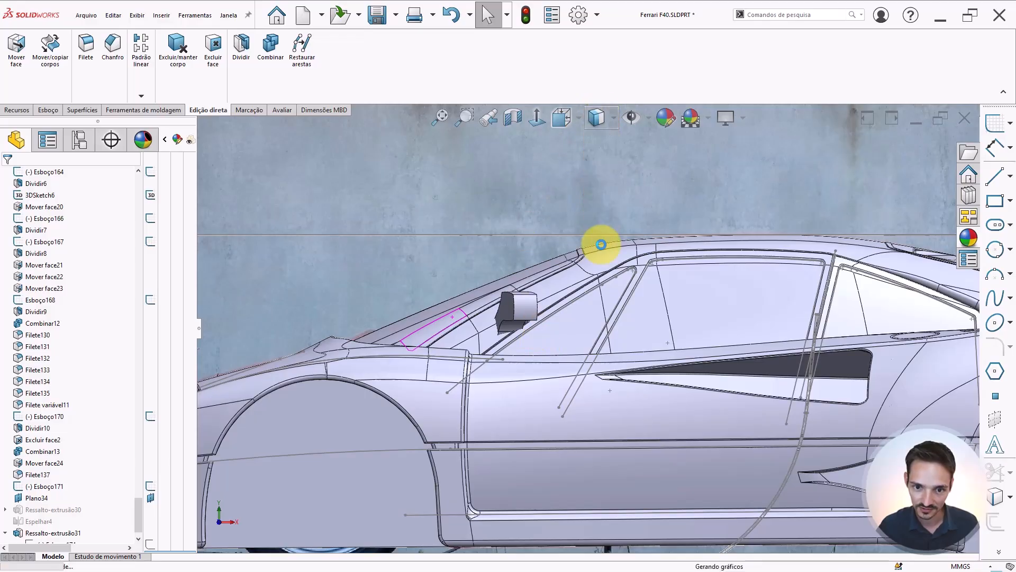
scroll(528, 333, down, 2)
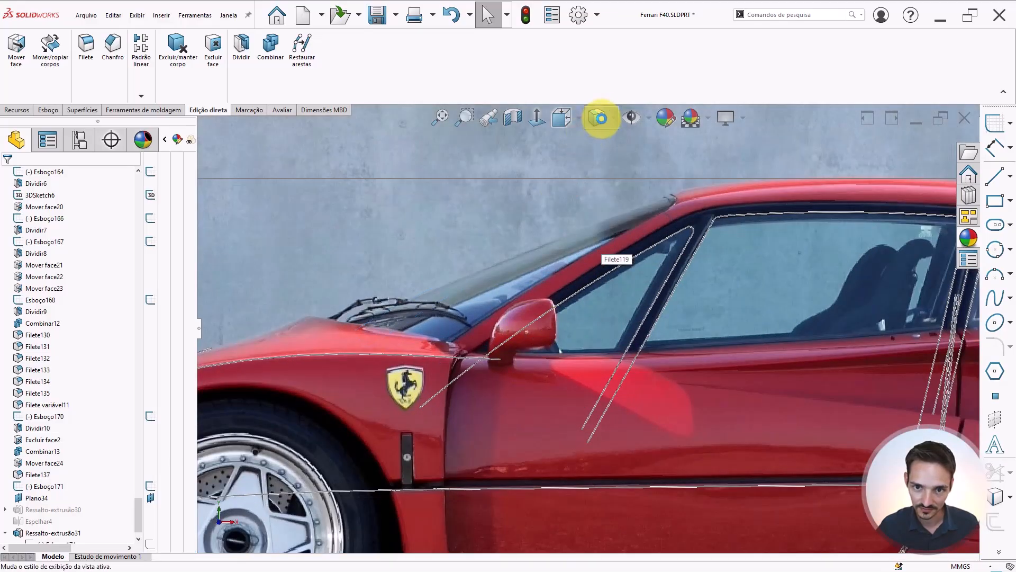
click(598, 137)
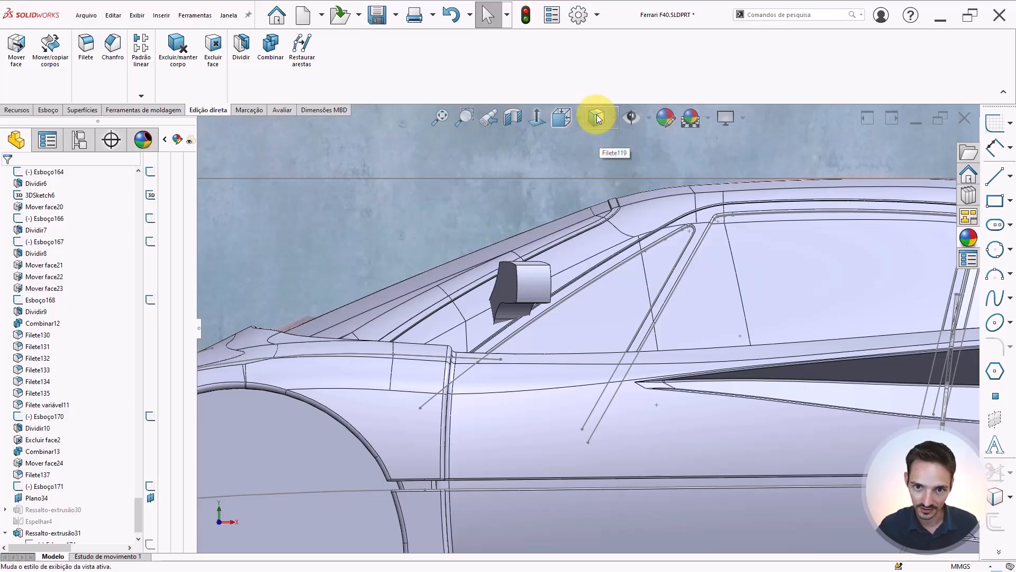
mouse_move(596, 114)
click(595, 243)
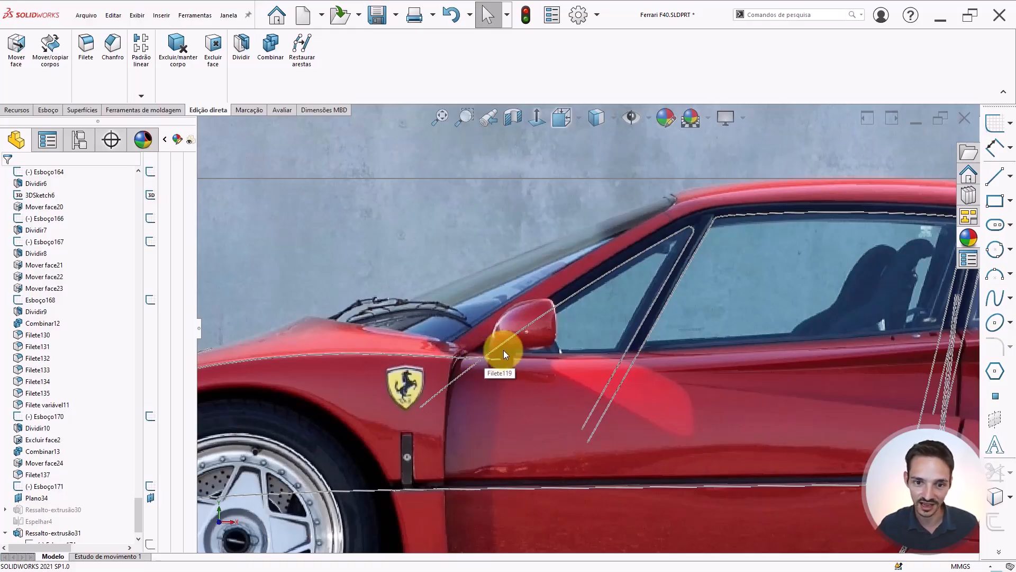
Switch to the front view and compare the mirror against the front reference photo, toggling the photo's visibility
key(f)
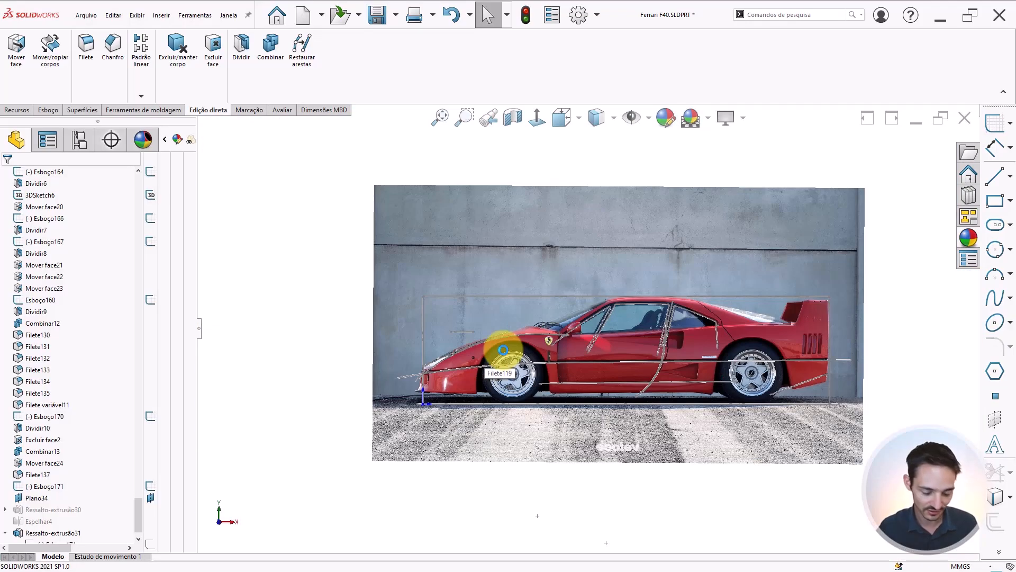
key(ctrl+3)
scroll(515, 336, down, 8)
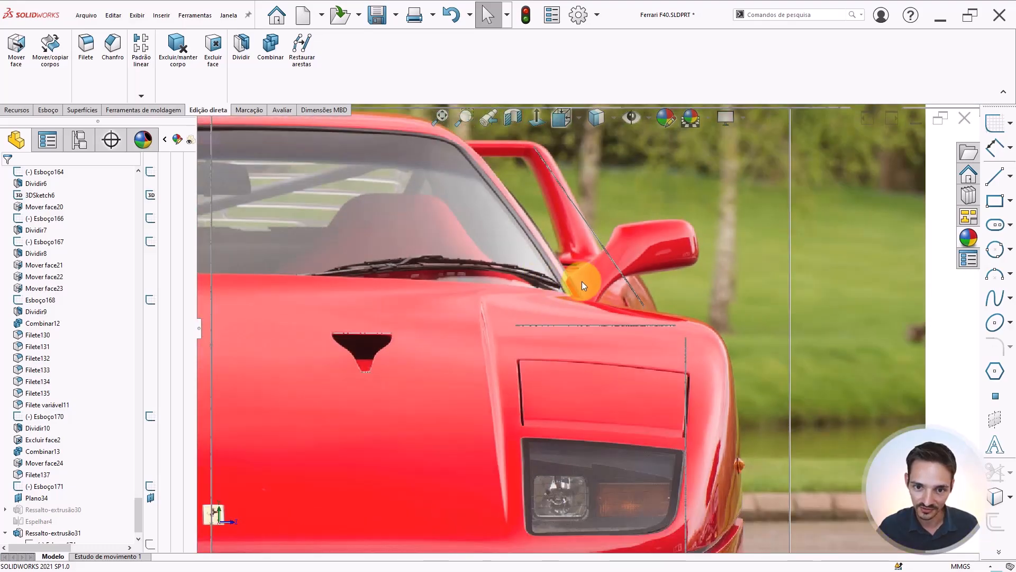
scroll(580, 269, up, 3)
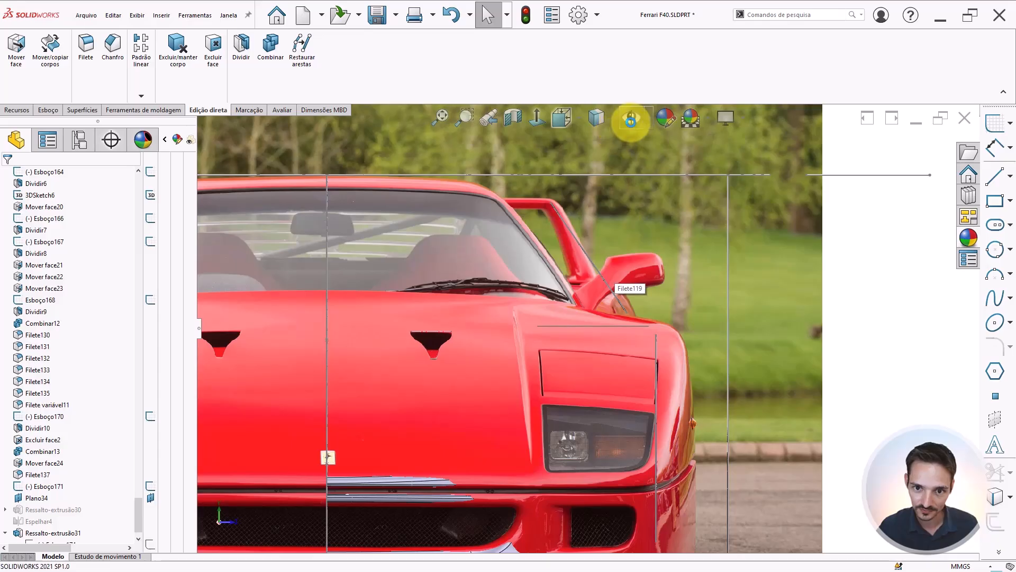
click(632, 117)
scroll(612, 325, down, 2)
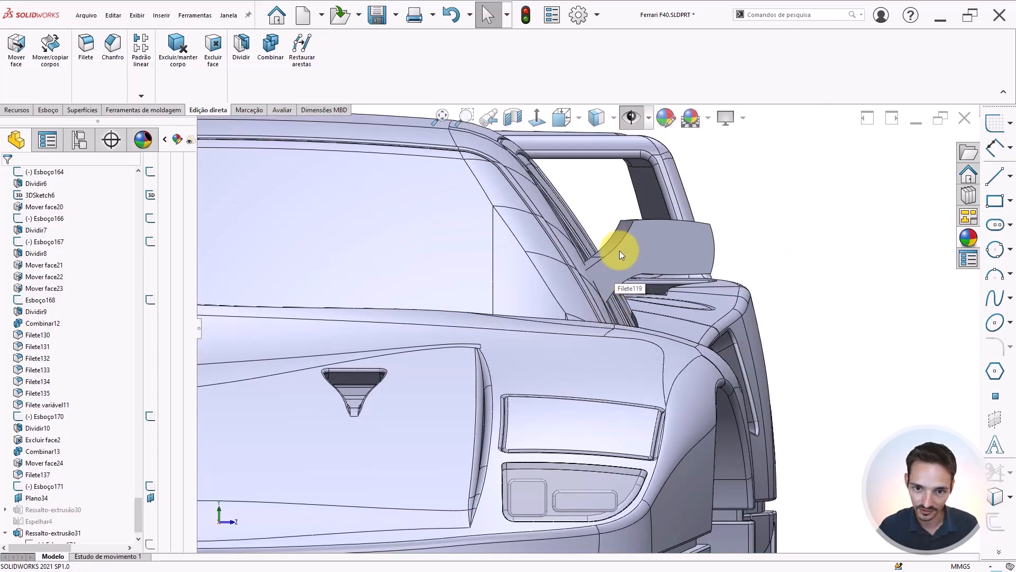
scroll(638, 295, up, 5)
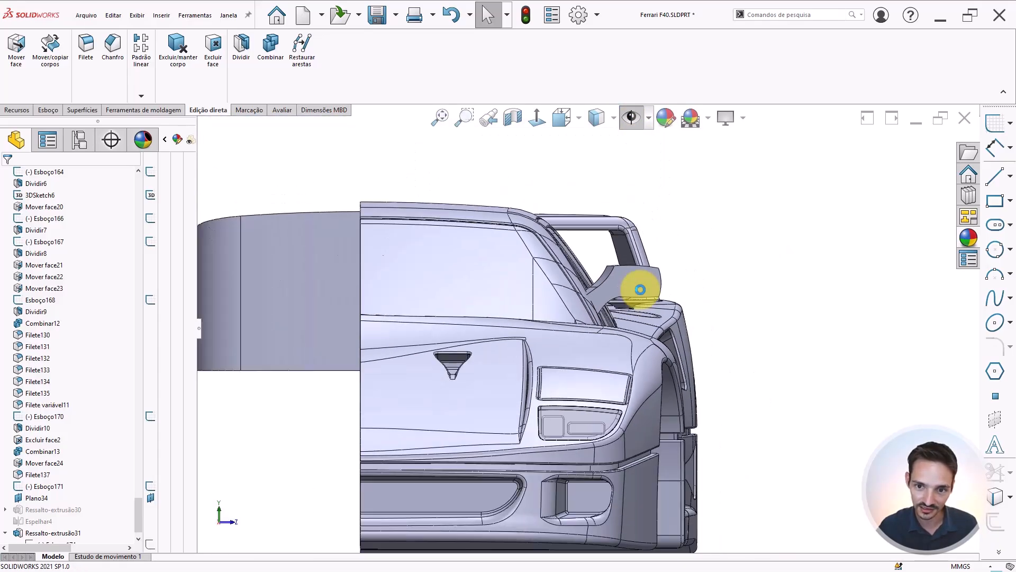
scroll(600, 317, down, 2)
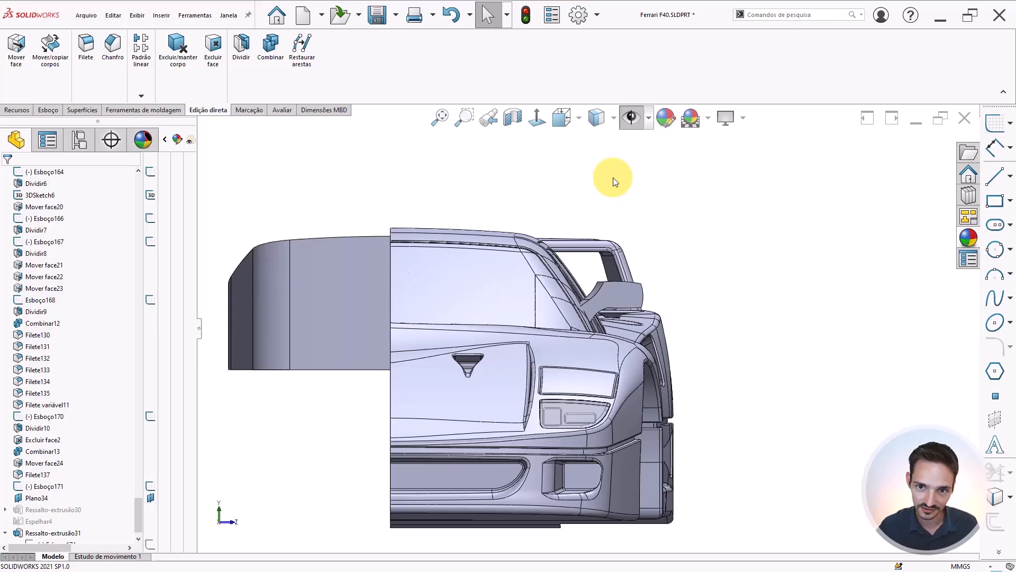
click(625, 119)
click(624, 120)
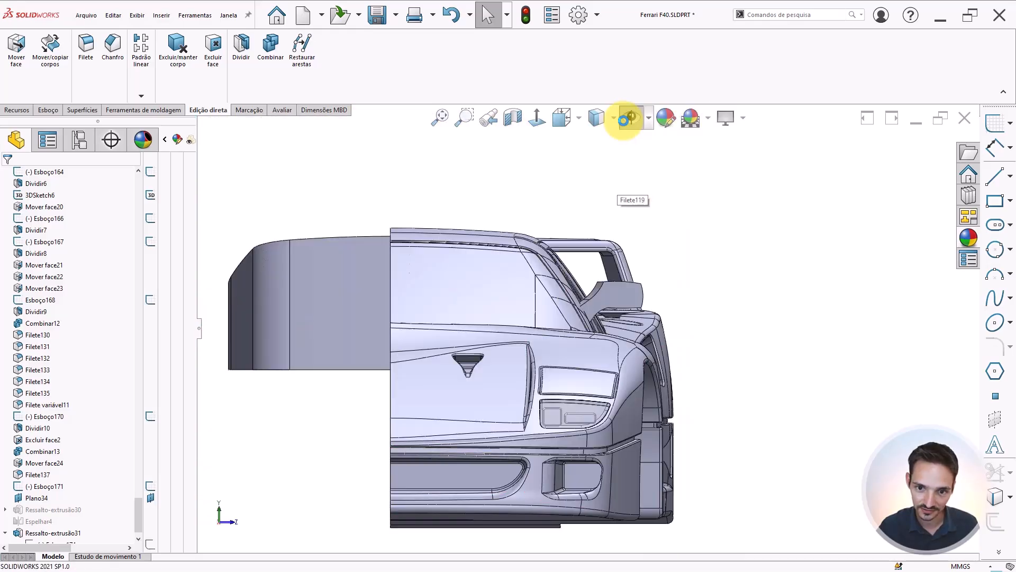
click(625, 119)
scroll(633, 296, down, 3)
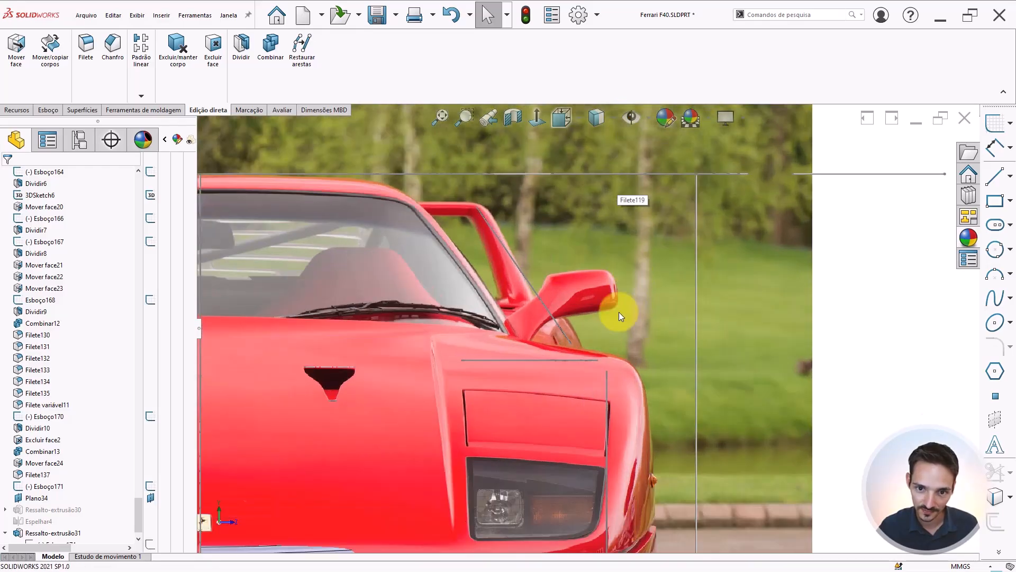
click(633, 115)
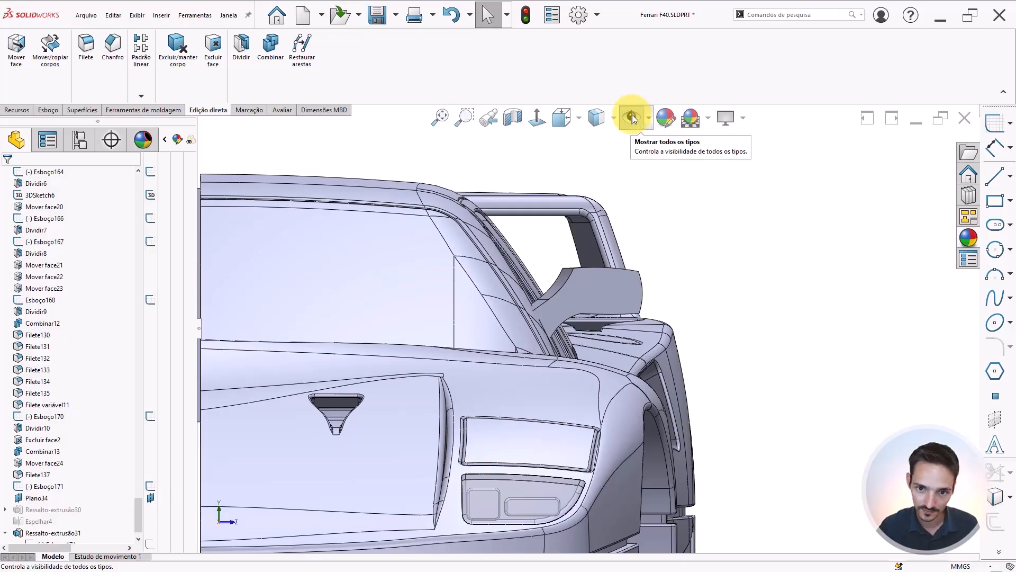
click(632, 116)
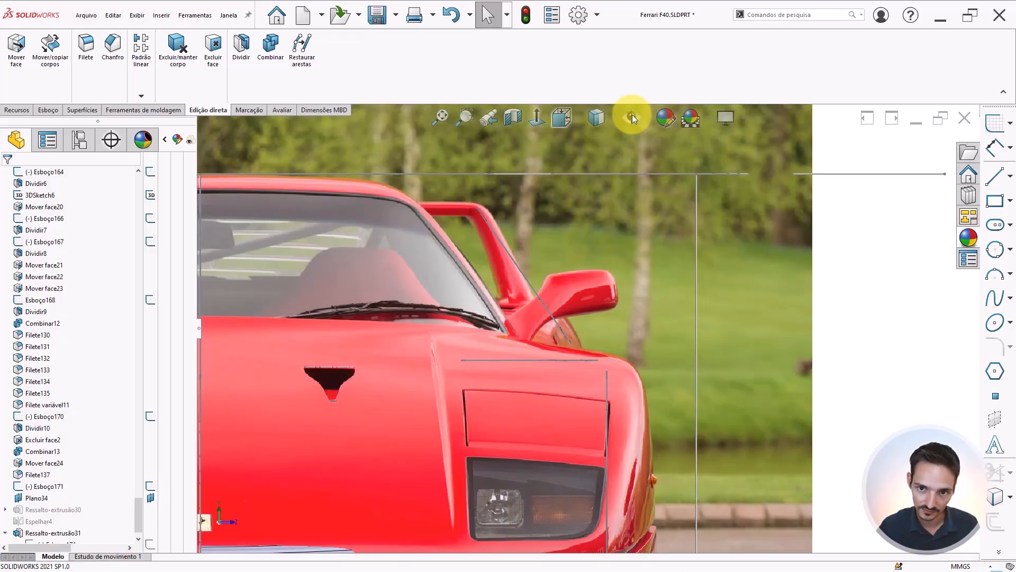
click(632, 115)
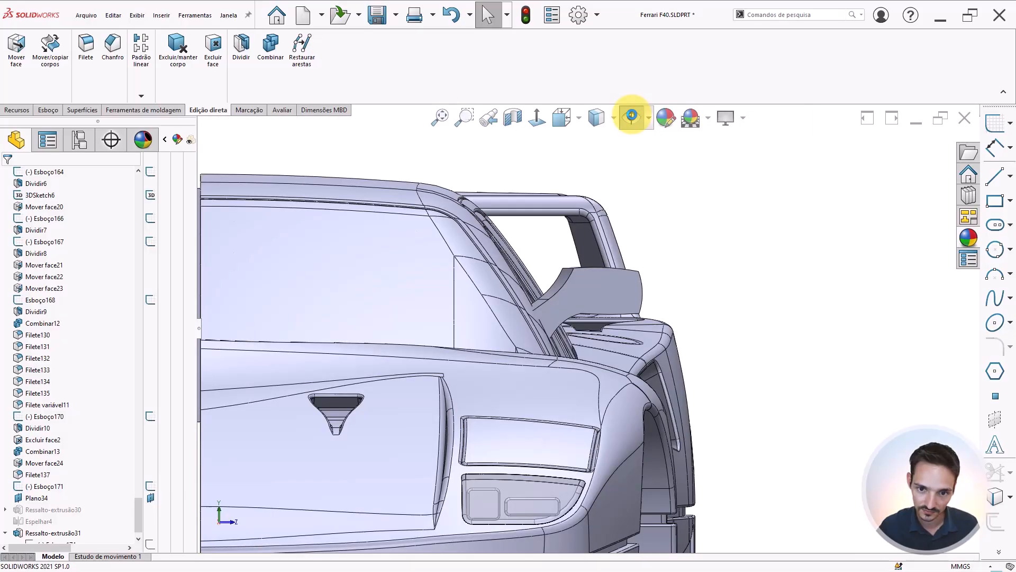
Edit the Move/Copy Body rotation and add a -5° rotation about the mirror block's X axis
scroll(90, 476, down, 2)
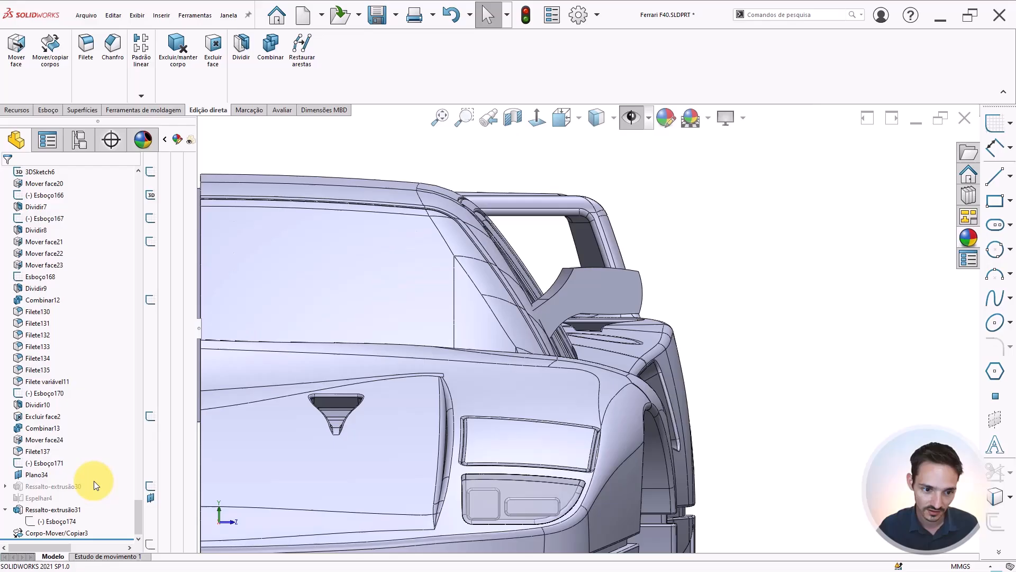
click(61, 532)
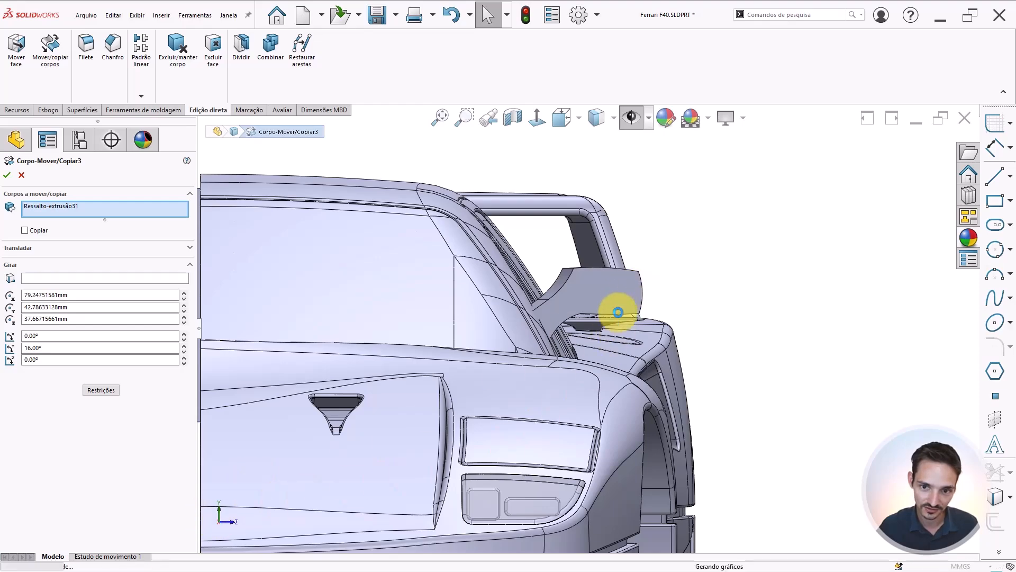
scroll(622, 283, down, 3)
double_click(40, 335)
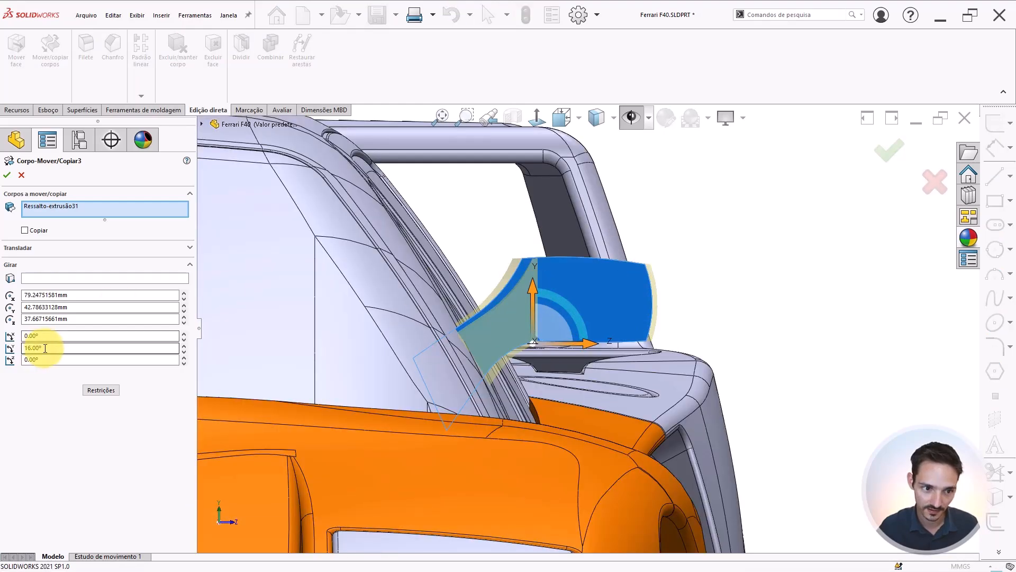
text(5)
key(Return)
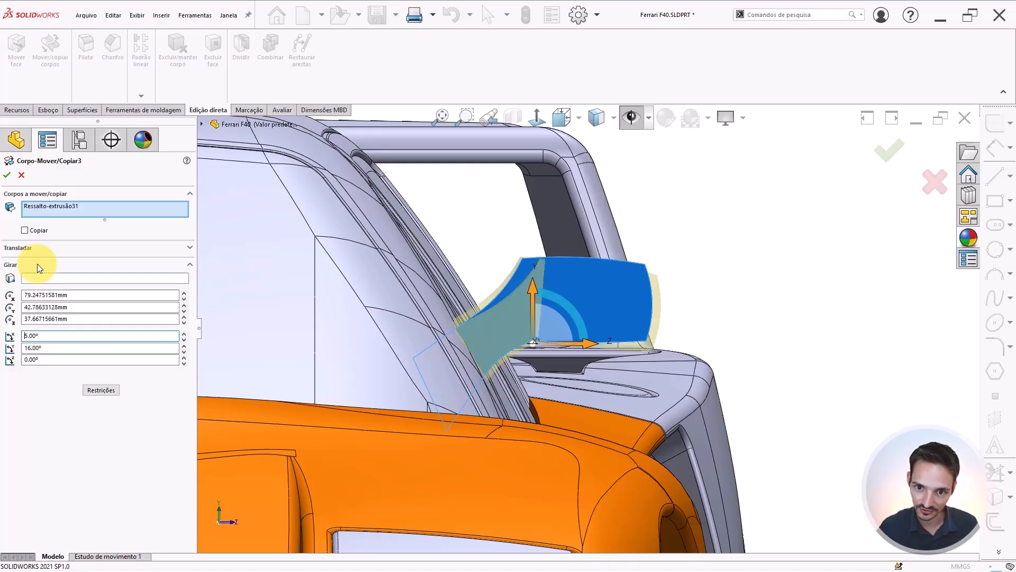
text(-)
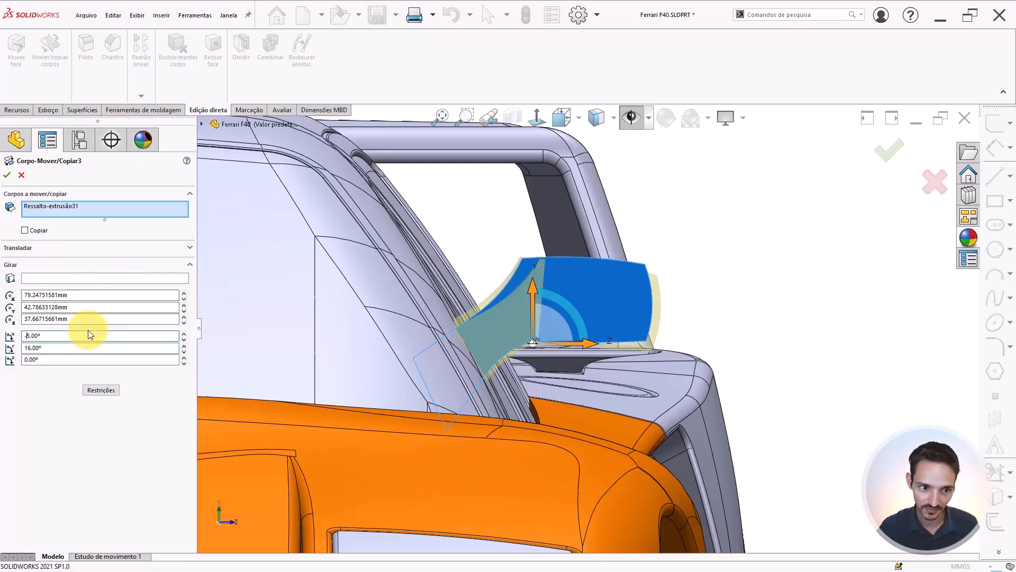
key(Return)
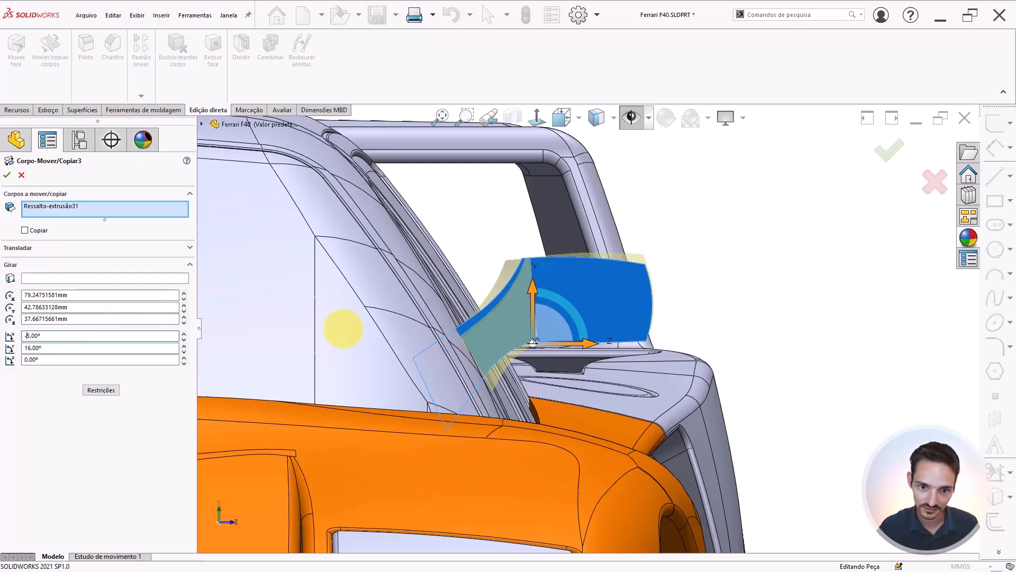
right_click(573, 487)
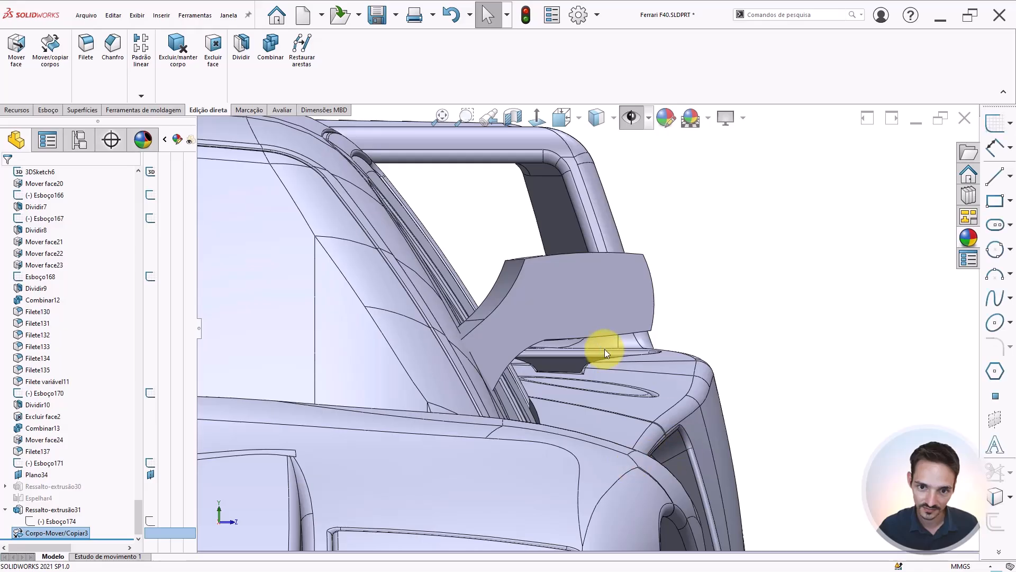
Compare the re-rotated mirror with the front reference photo, toggling the photo's visibility on and off
click(629, 116)
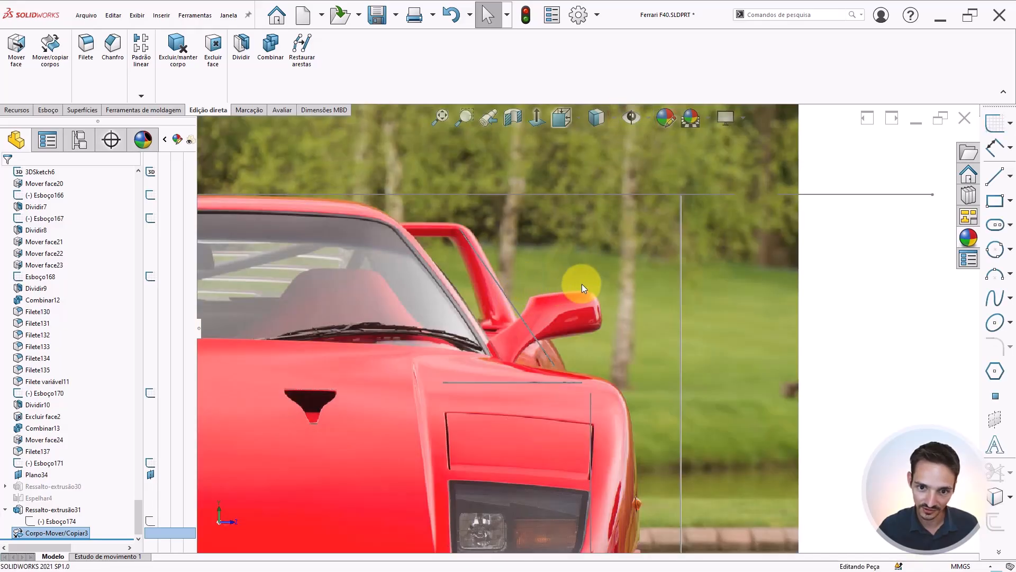
scroll(554, 304, down, 3)
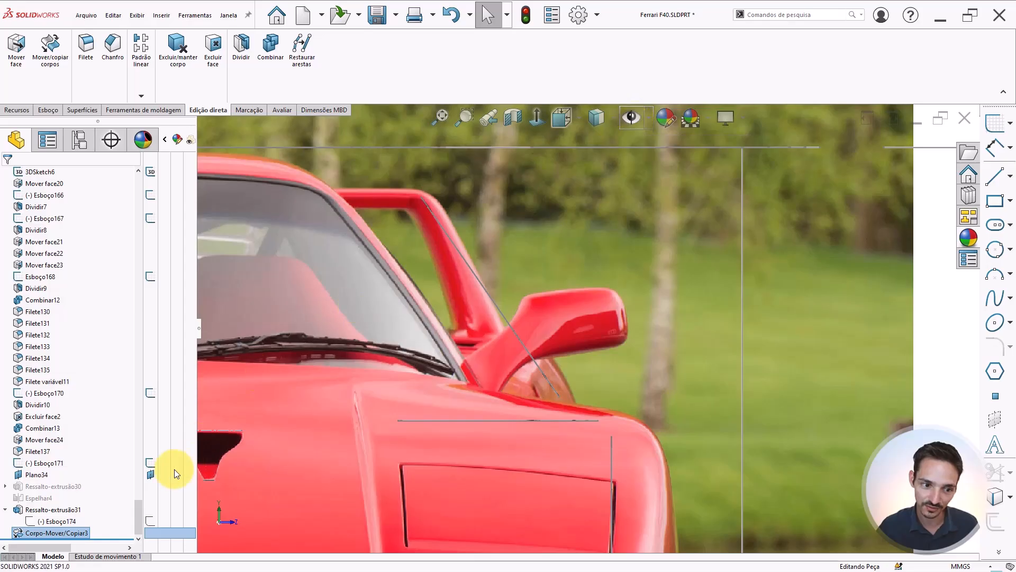
click(631, 117)
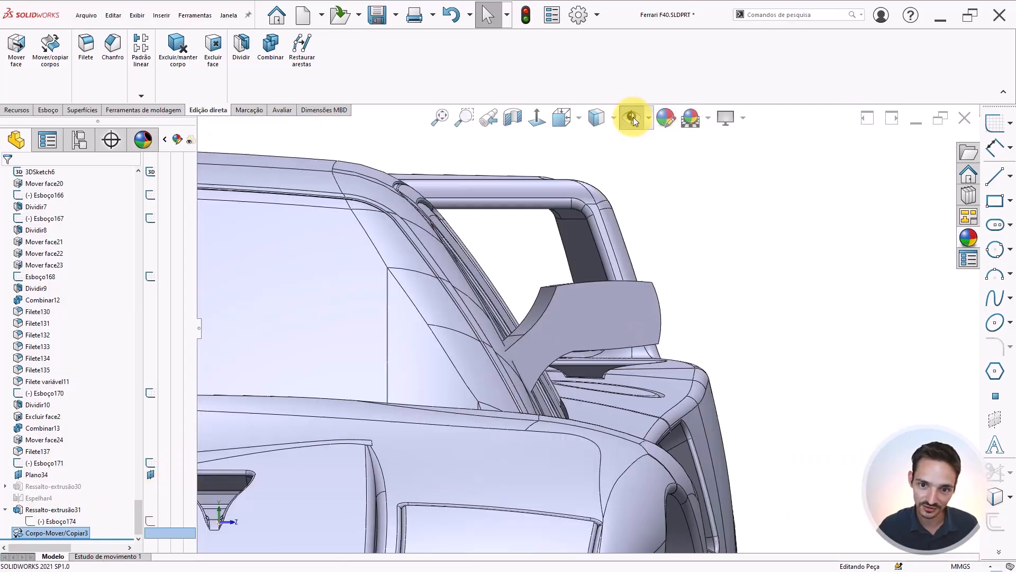
click(694, 274)
scroll(718, 300, up, 4)
scroll(626, 306, up, 4)
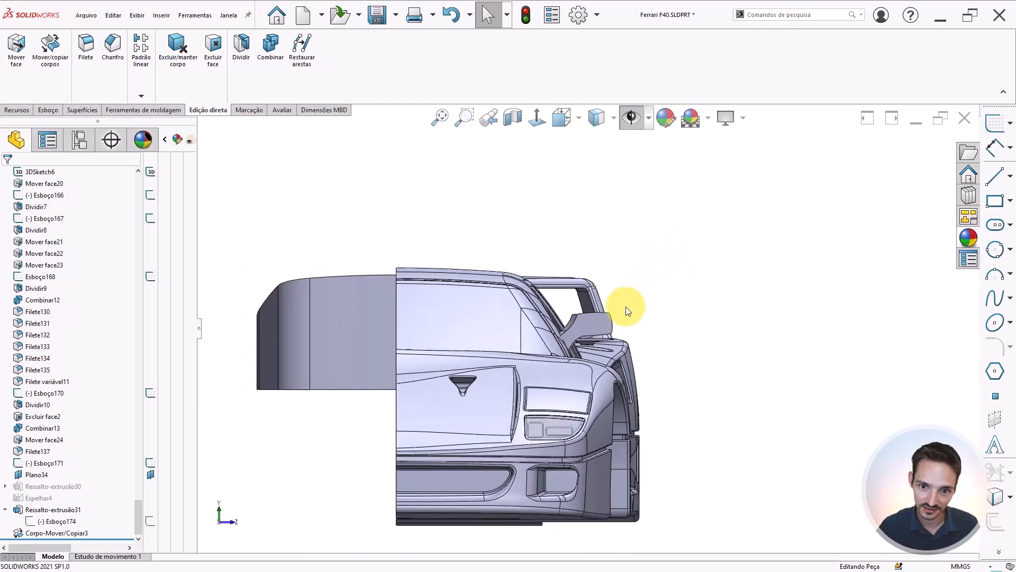
scroll(614, 313, down, 3)
click(632, 119)
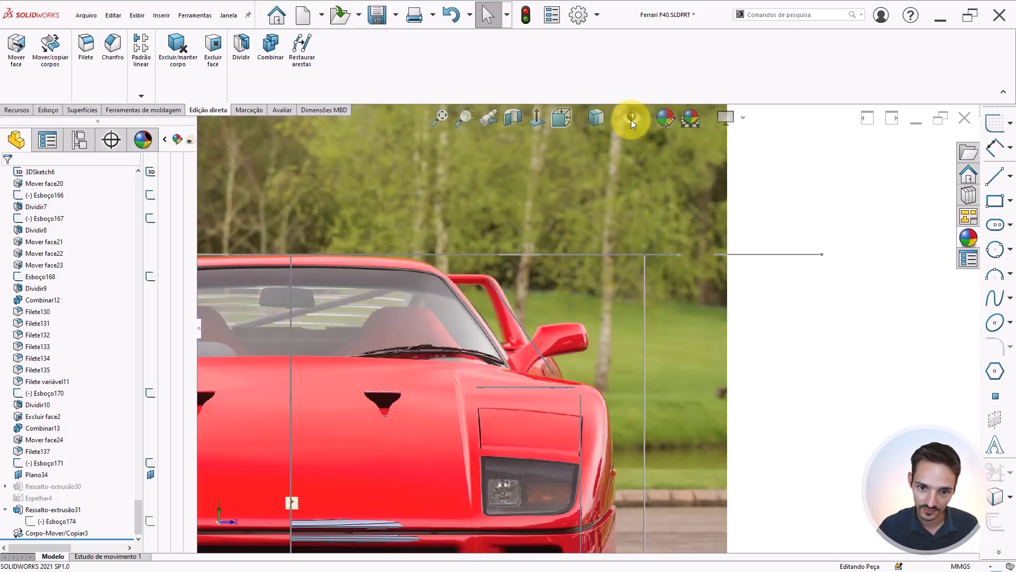
click(631, 120)
scroll(534, 354, up, 2)
scroll(535, 354, down, 2)
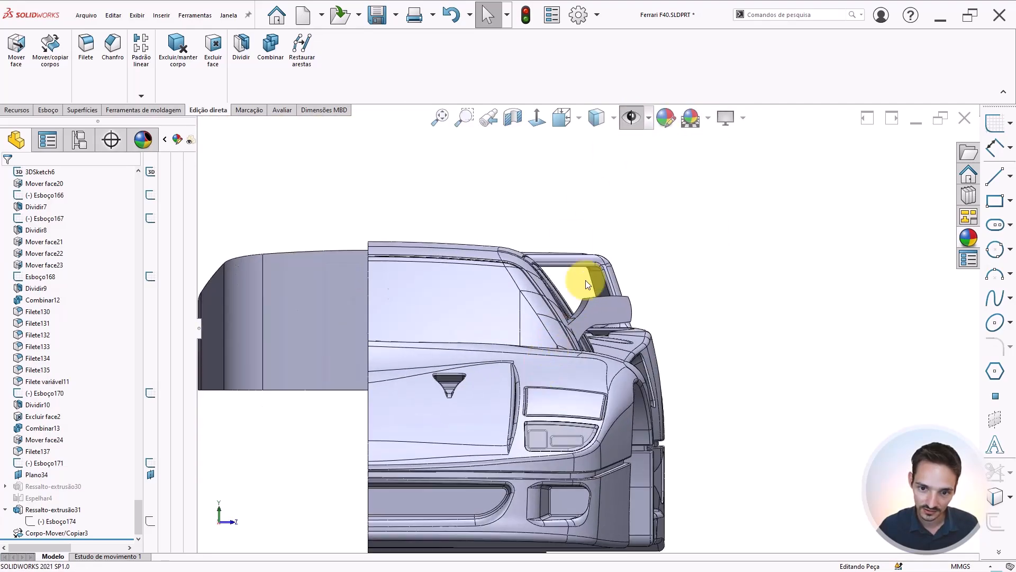
click(630, 119)
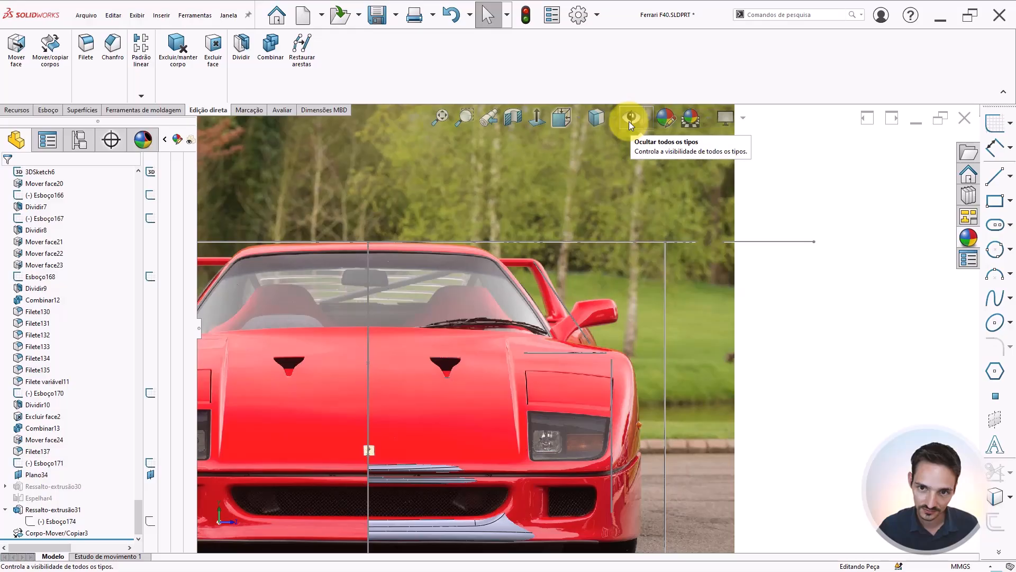
click(629, 121)
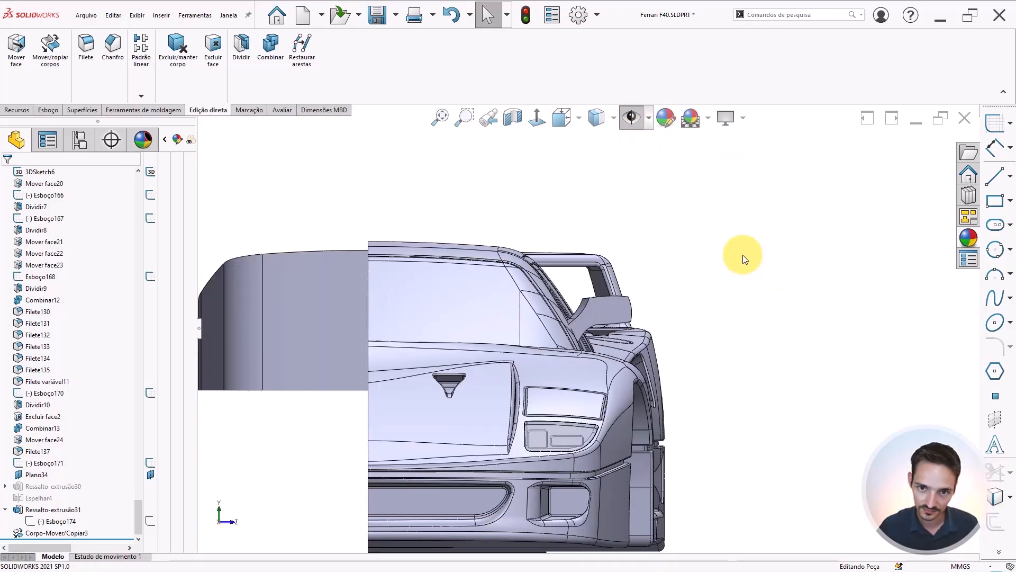
Switch to the side view and compare the mirror with the side reference photo, changing the display style
scroll(743, 257, up, 2)
key(ctrl+1)
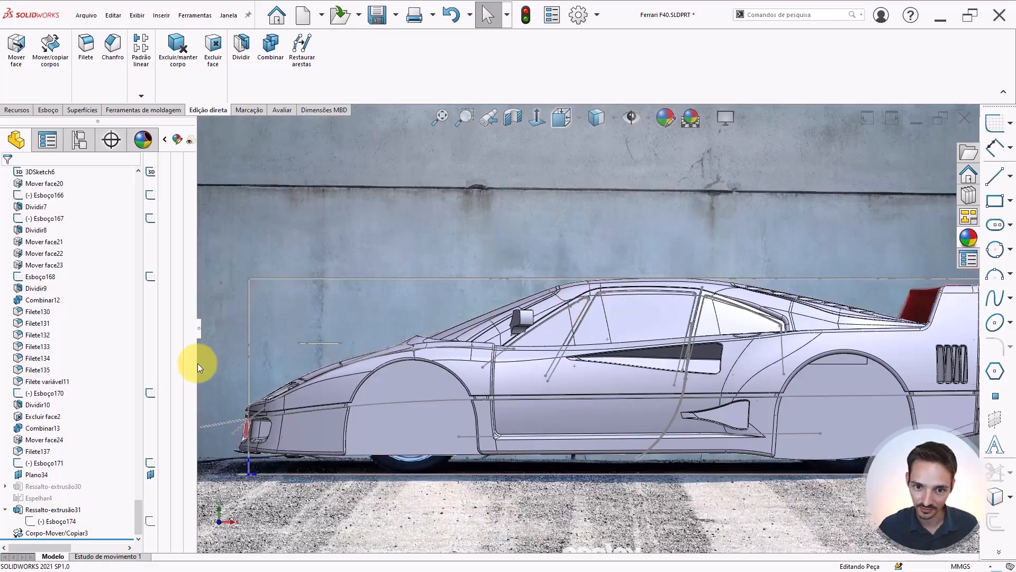
scroll(495, 317, down, 4)
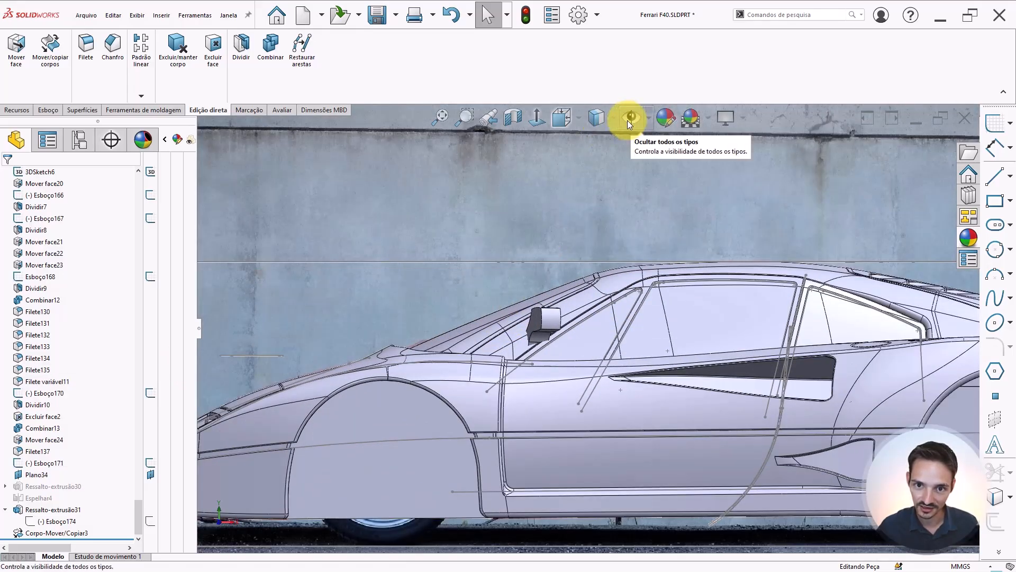
click(597, 118)
click(595, 248)
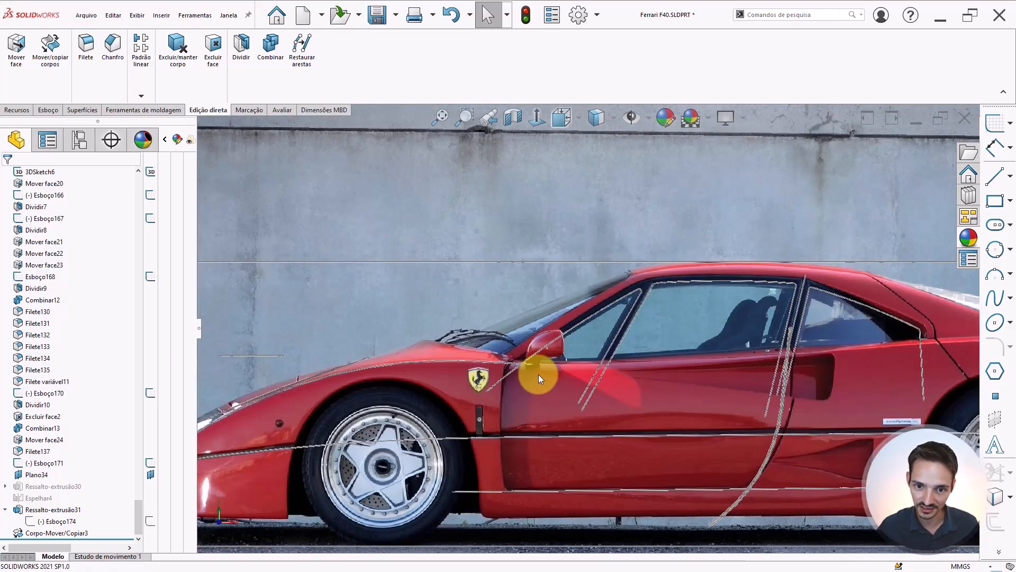
scroll(537, 323, down, 3)
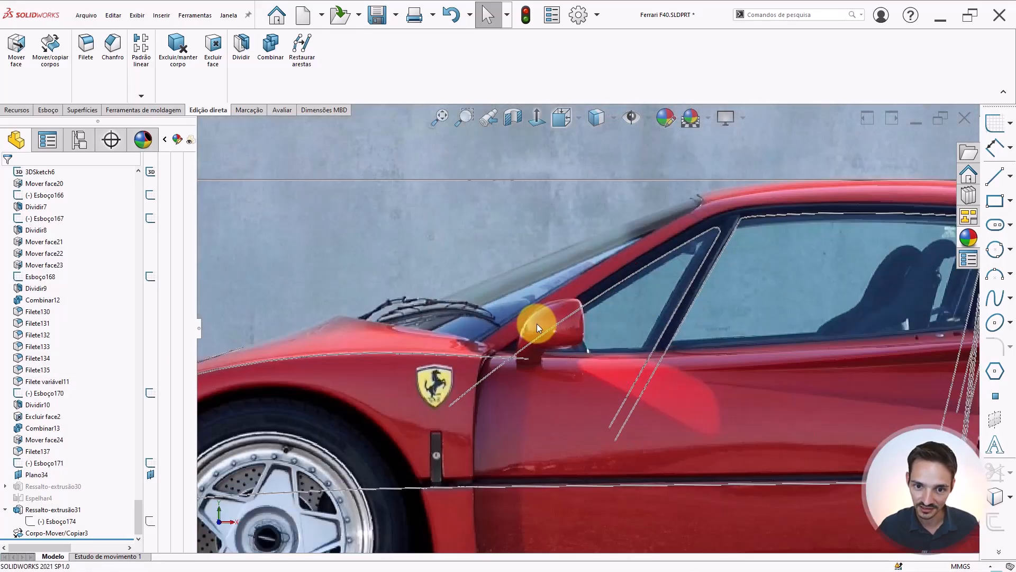
click(597, 118)
click(596, 139)
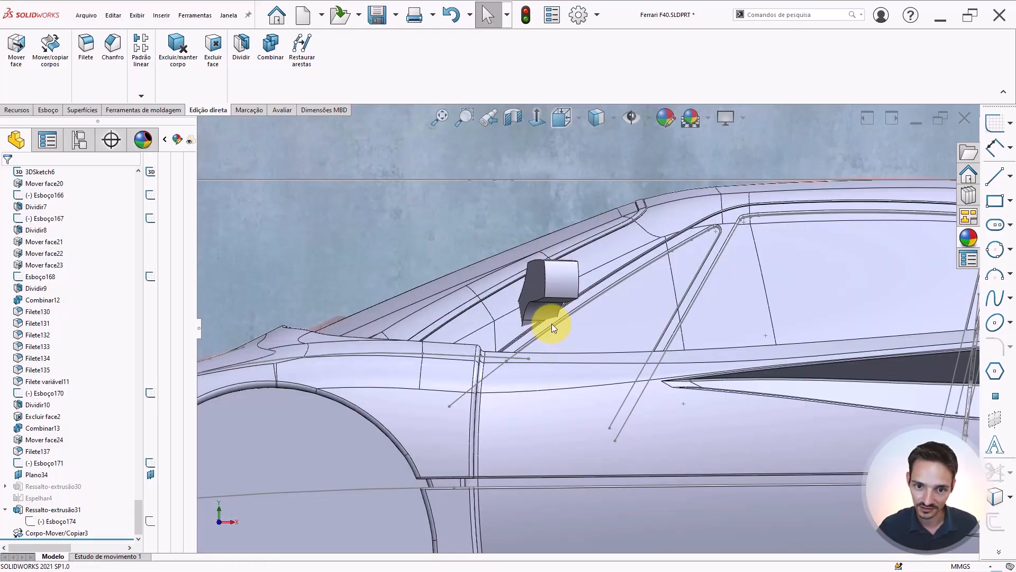
scroll(552, 322, up, 5)
scroll(561, 339, down, 2)
Switch to the top view and compare the mirror's position with the top reference photo, changing the display style
key(ctrl+5)
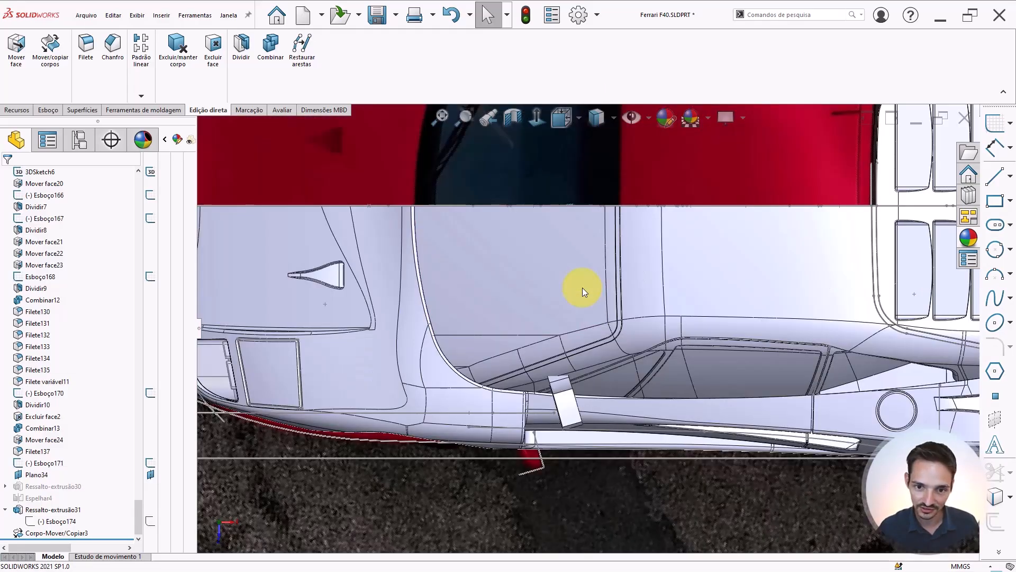
scroll(666, 368, up, 1)
scroll(666, 368, down, 1)
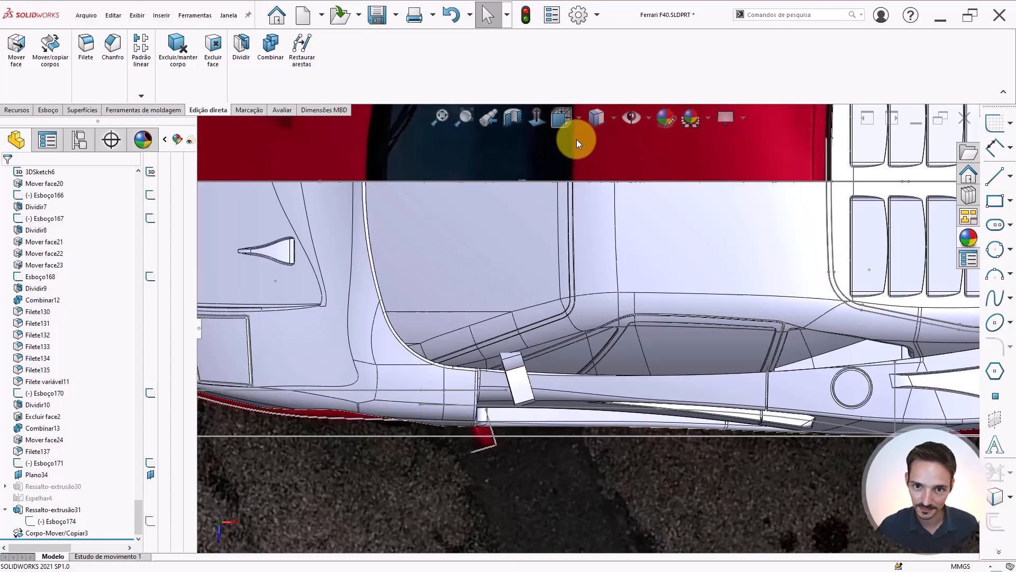
click(606, 119)
click(598, 247)
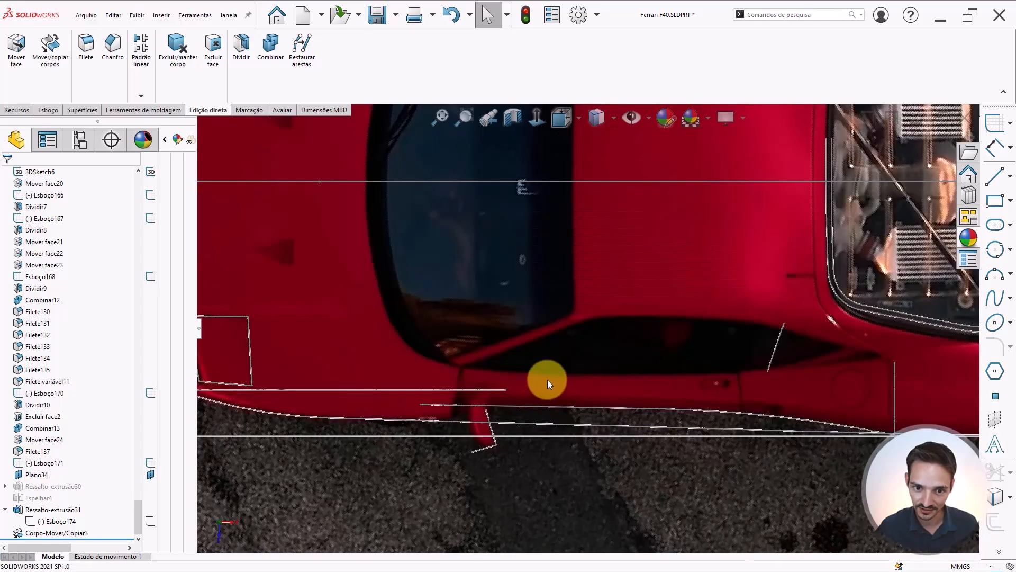
scroll(535, 381, down, 2)
click(604, 125)
click(595, 142)
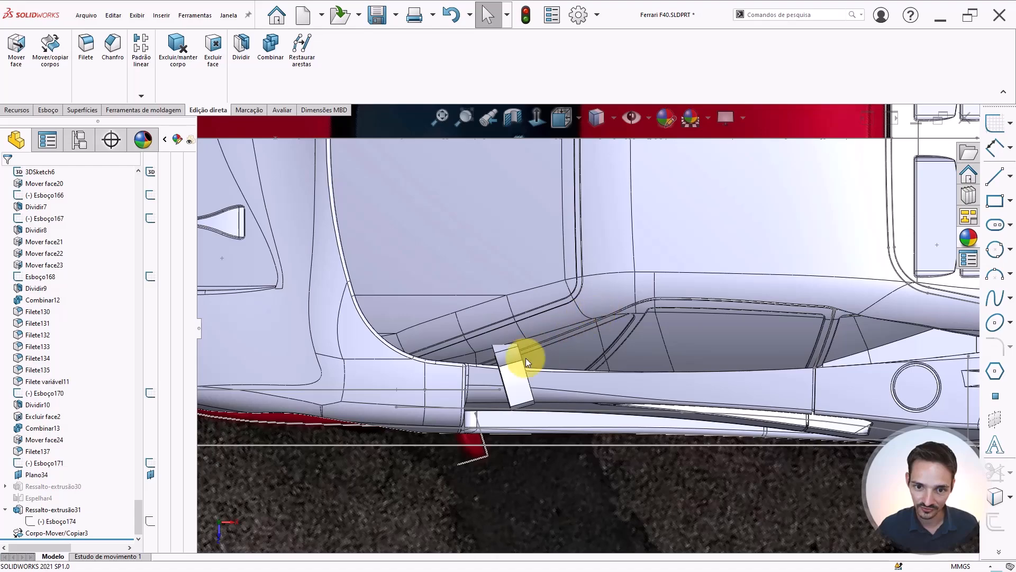
scroll(523, 275, up, 3)
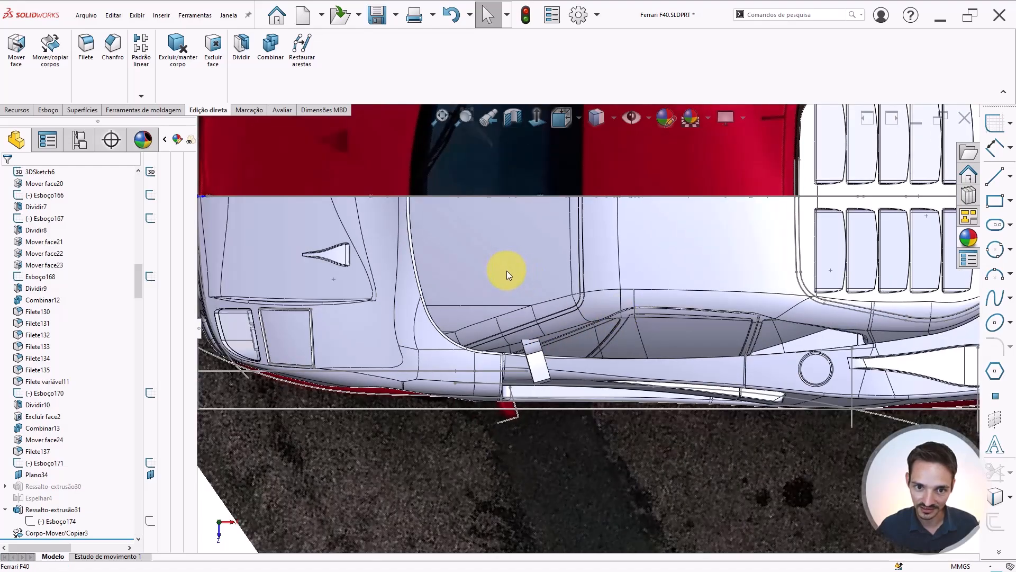
click(507, 271)
scroll(609, 338, down, 2)
Return to the side view and recheck the mirror against the side photo in different display styles
key(ctrl+1)
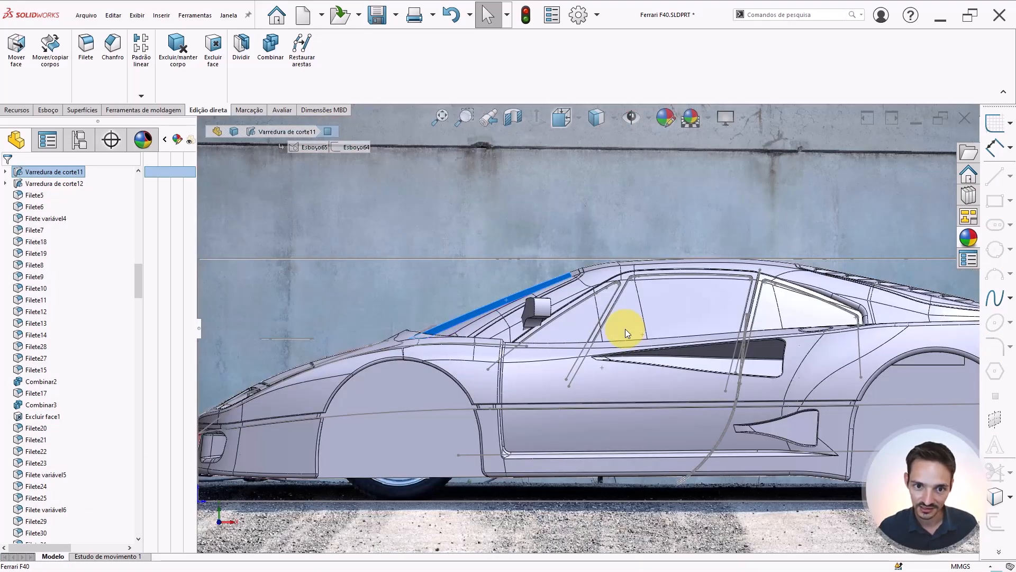
key(Escape)
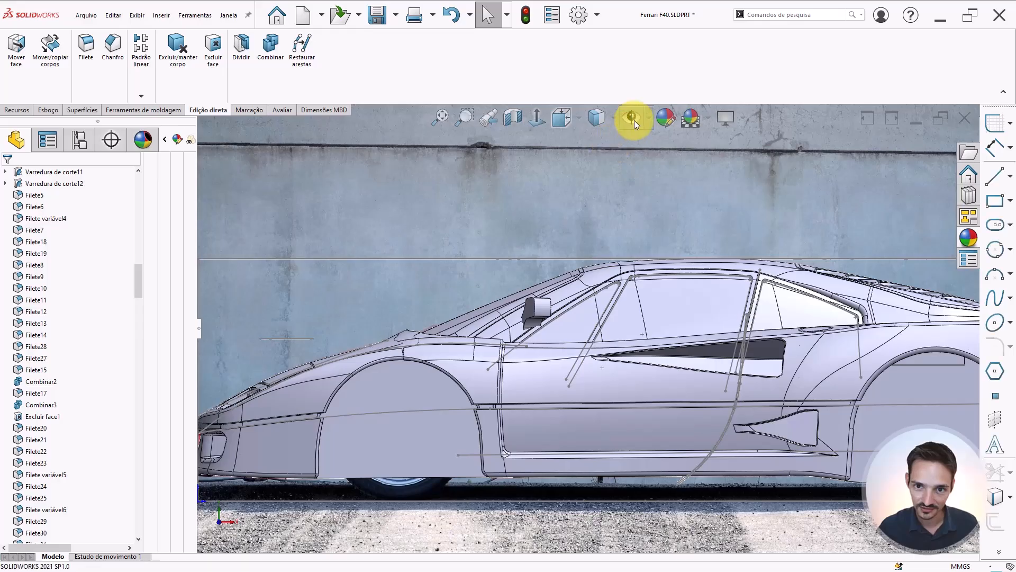
click(634, 119)
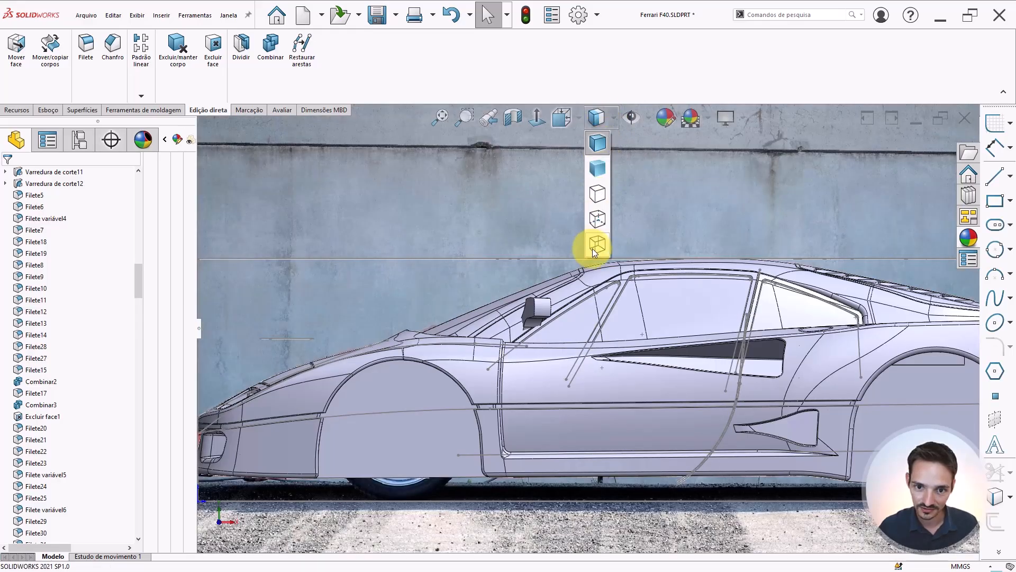
mouse_move(597, 119)
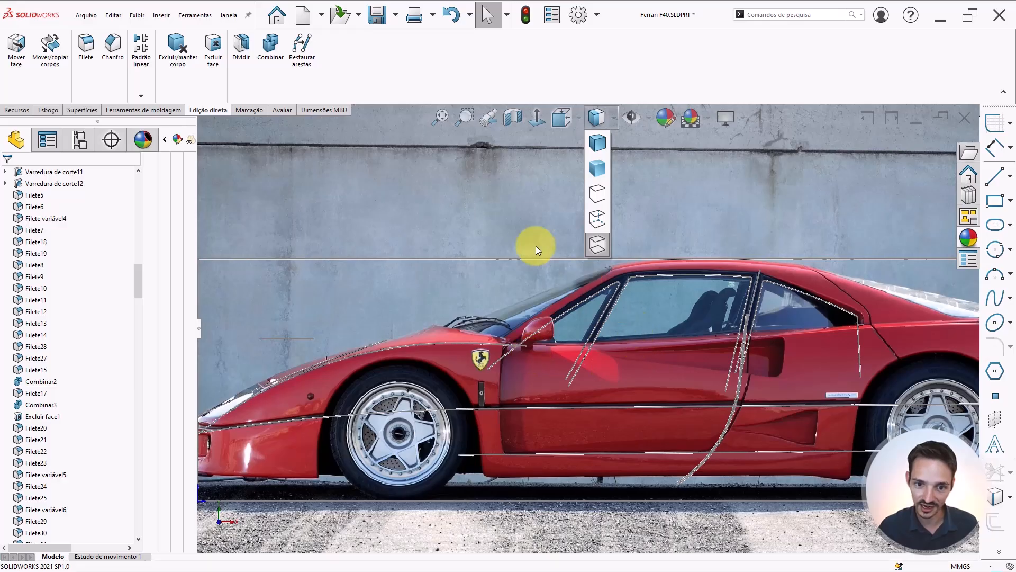
click(597, 146)
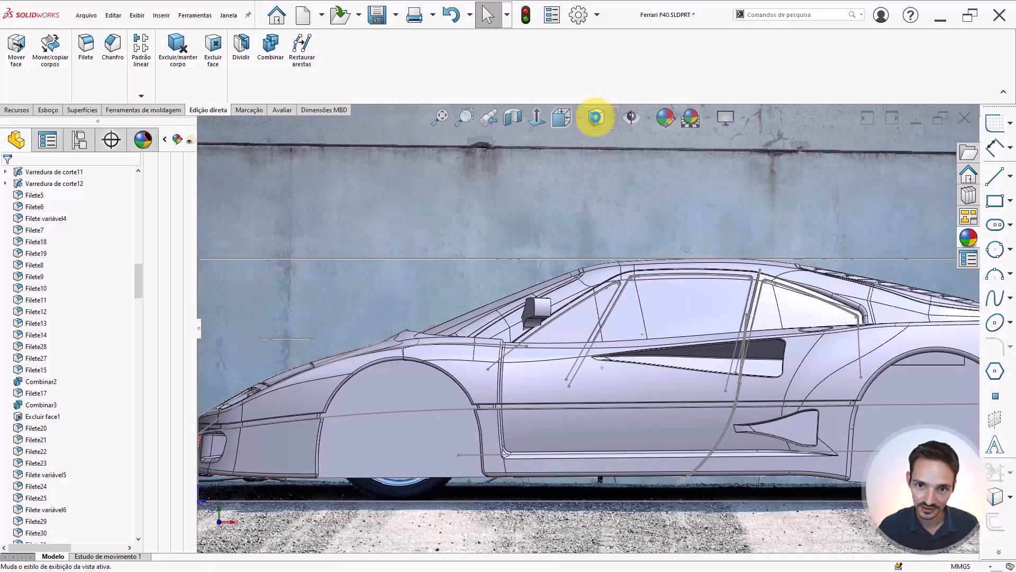
mouse_move(595, 118)
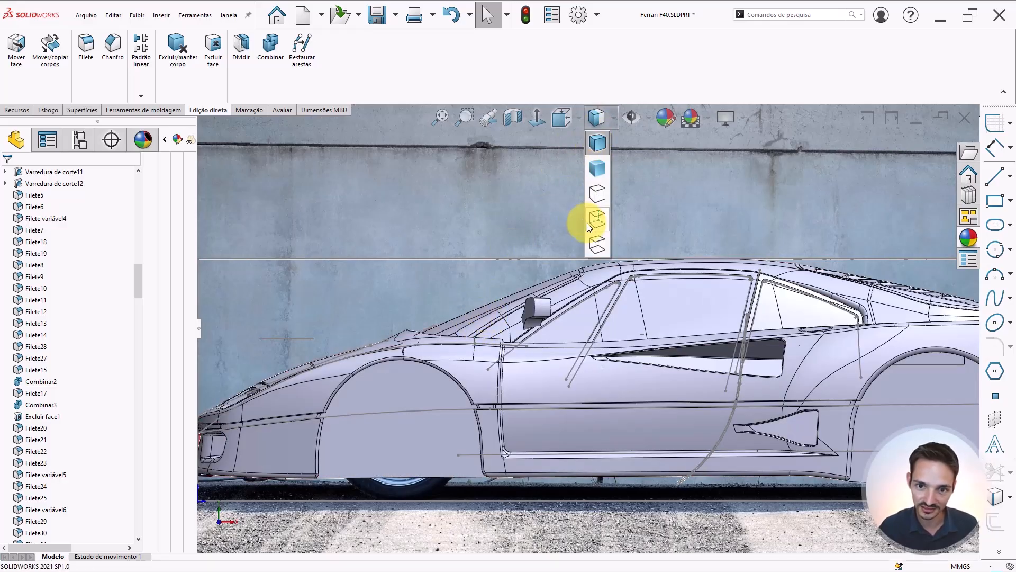
click(597, 240)
scroll(574, 323, down, 5)
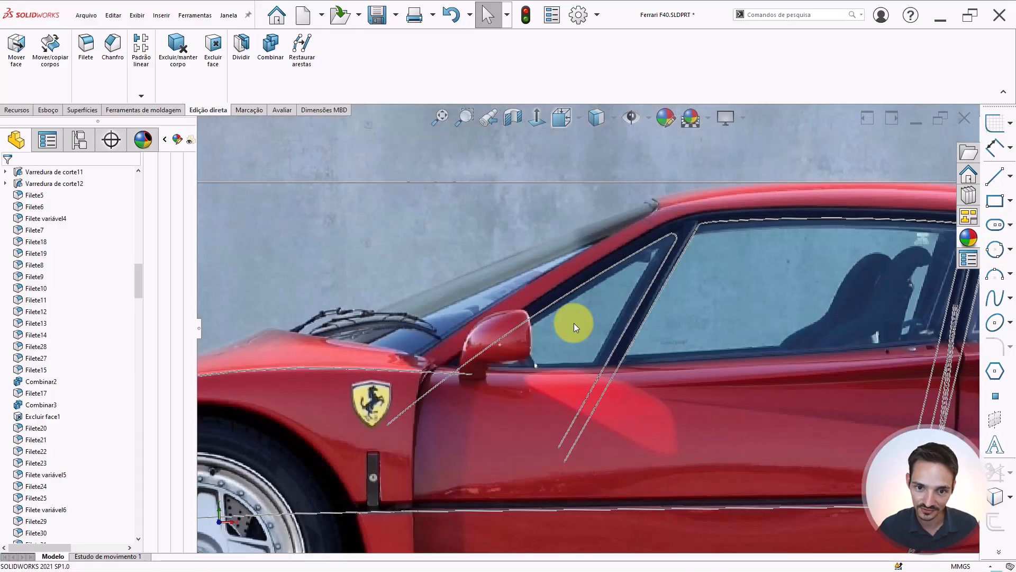
mouse_move(597, 118)
click(592, 137)
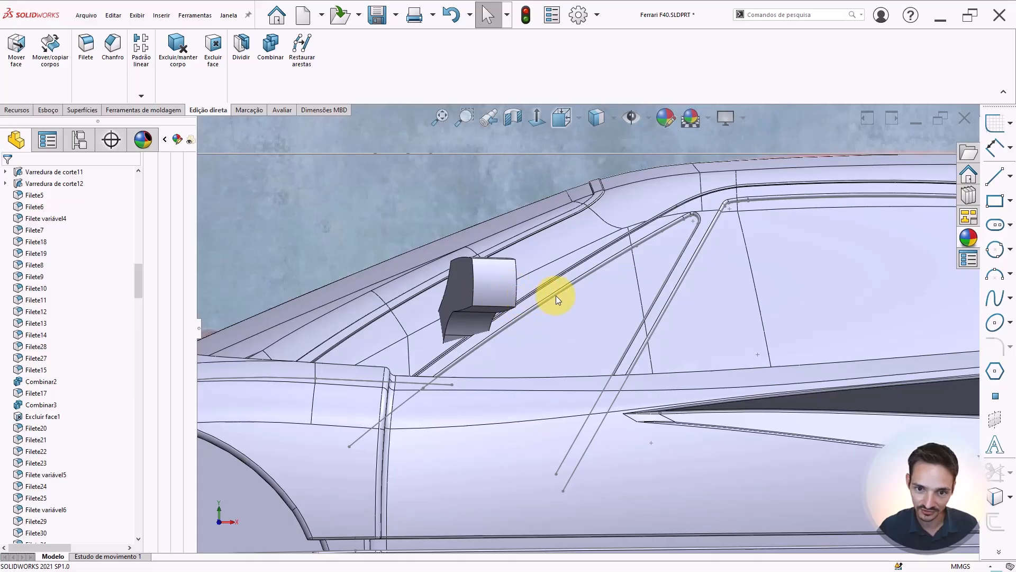
click(545, 329)
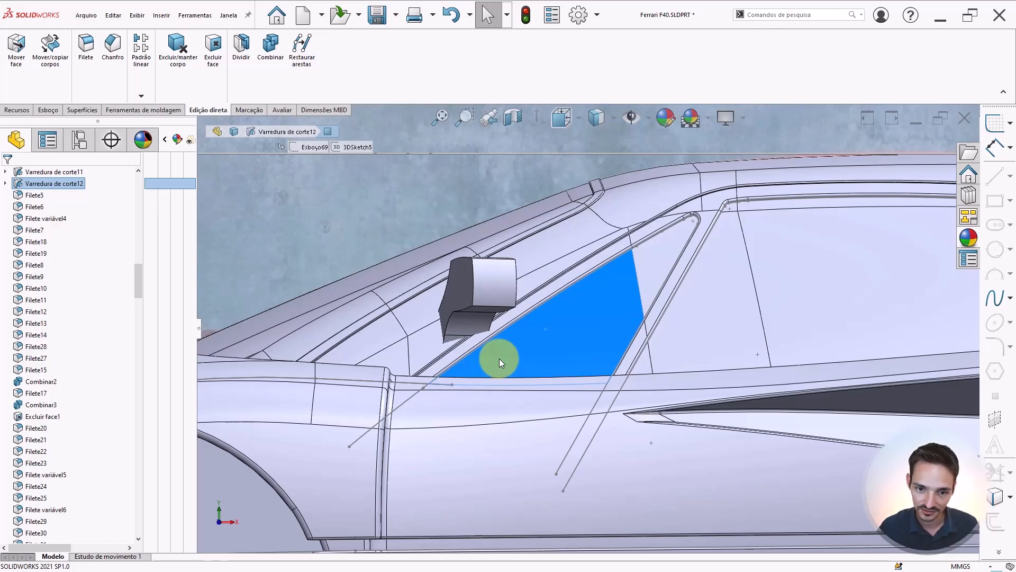
scroll(563, 323, up, 5)
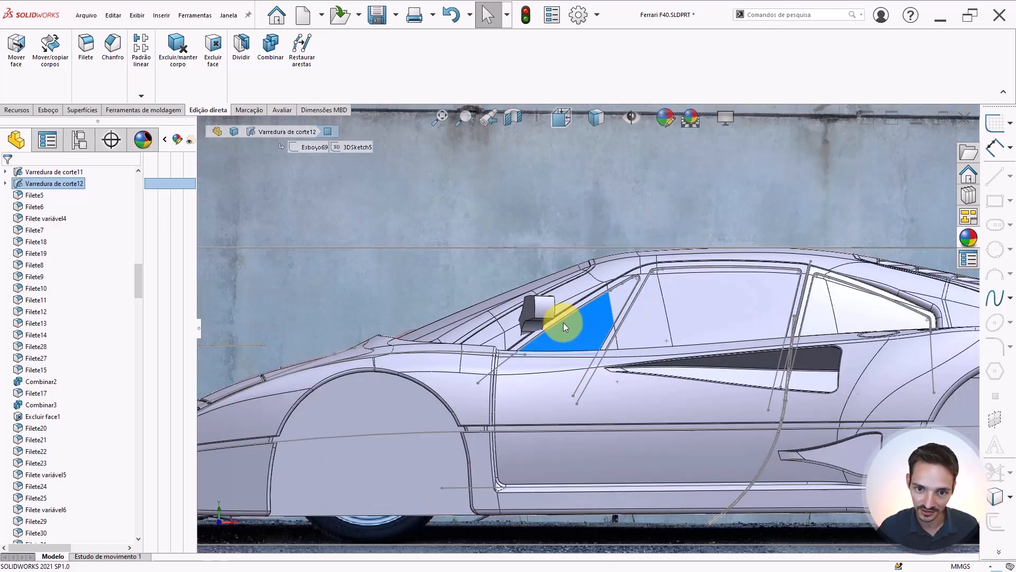
Start Move/Copy Bodies on the mirror body and translate it -1 mm in Y
middle_drag(563, 323, 597, 370)
scroll(597, 371, up, 3)
scroll(607, 354, down, 6)
key(Escape)
scroll(608, 336, down, 2)
key(s)
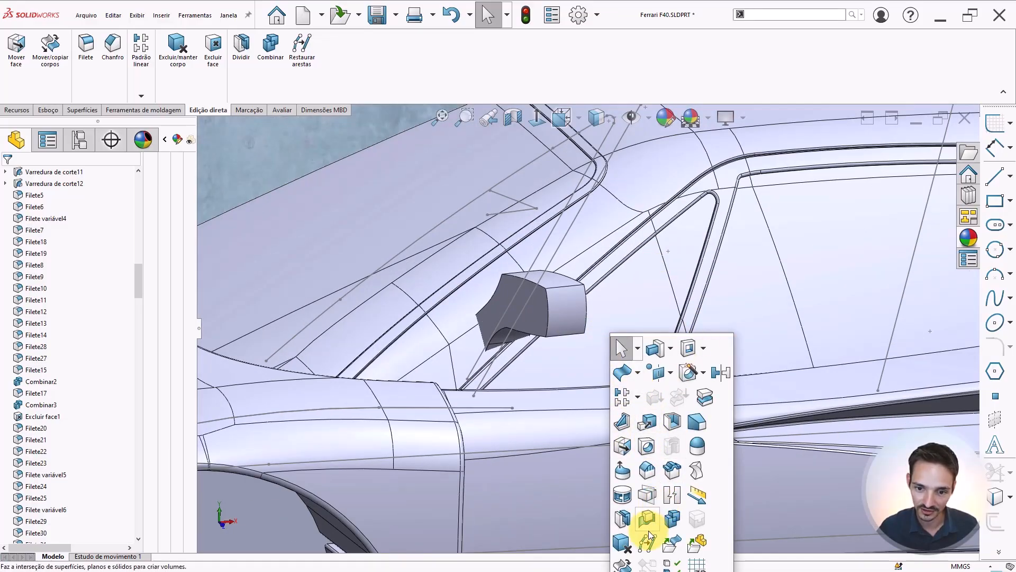
key(f)
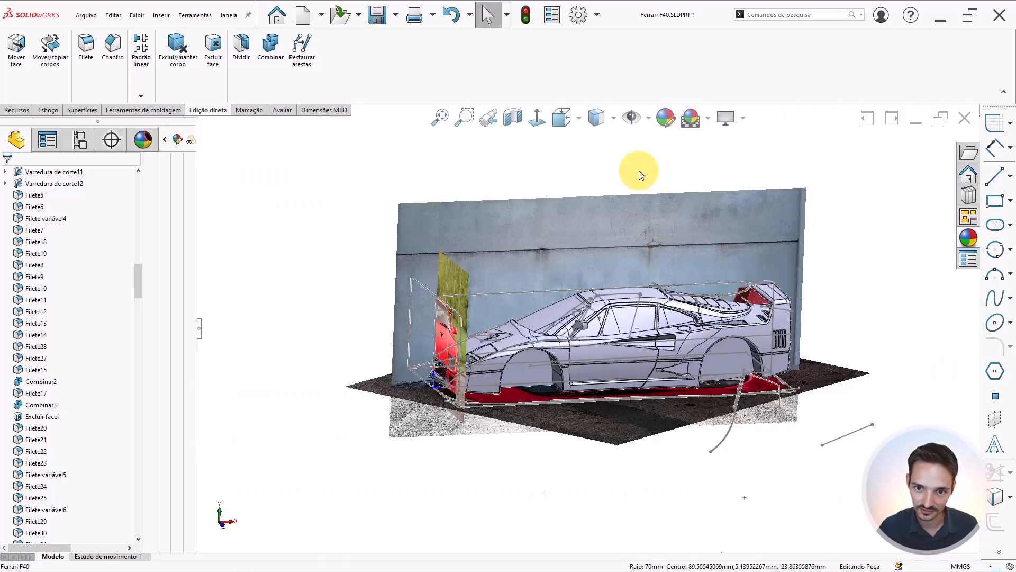
key(s)
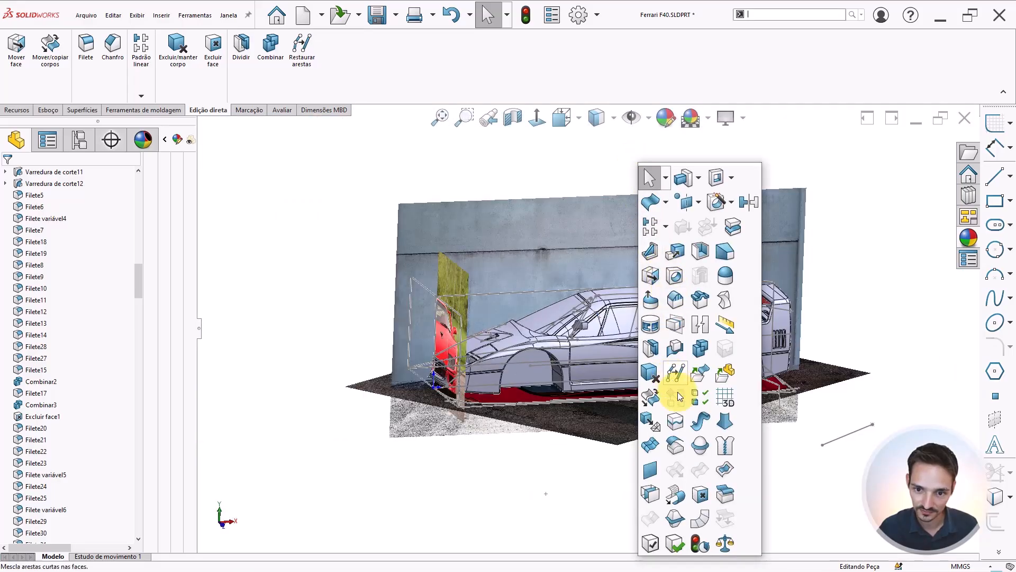
click(651, 399)
scroll(590, 325, down, 3)
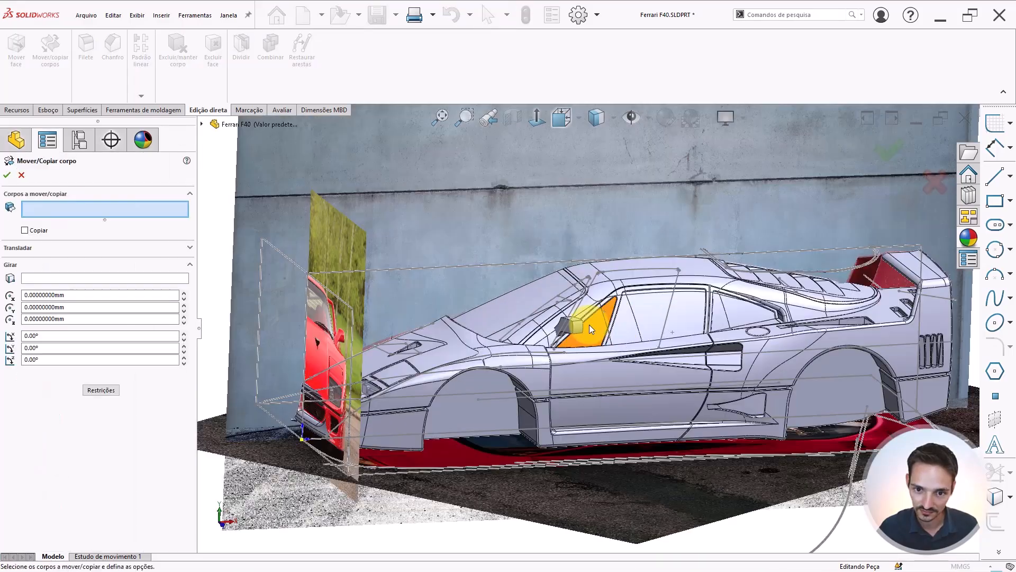
scroll(590, 325, down, 5)
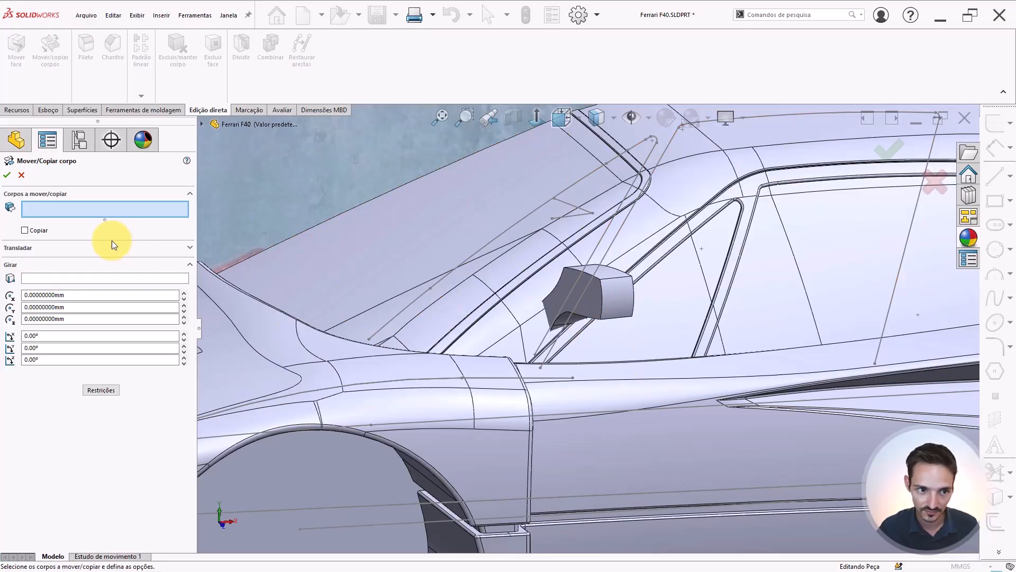
click(586, 304)
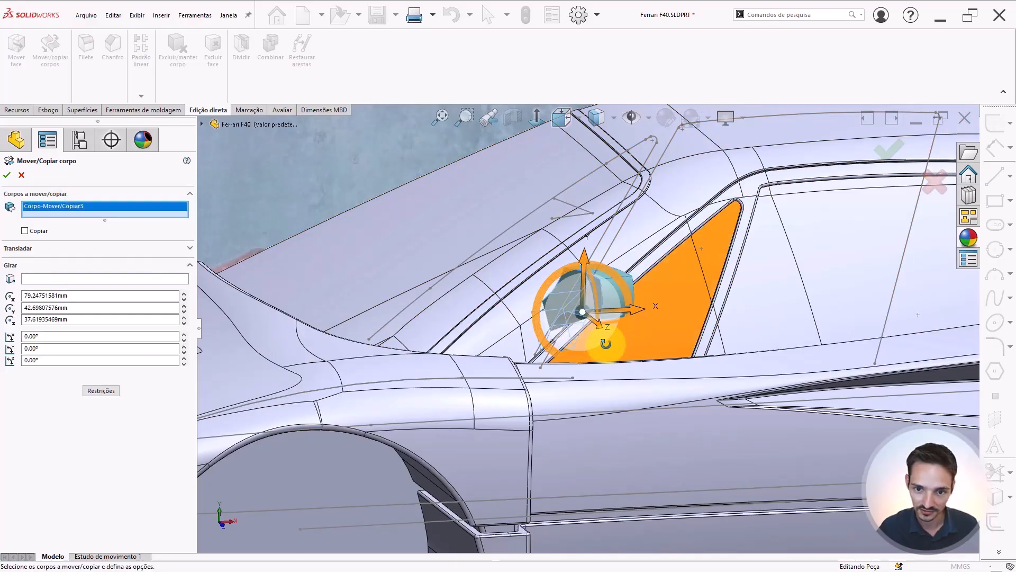
mouse_move(606, 343)
middle_down()
mouse_move(508, 333)
mouse_move(520, 367)
mouse_move(579, 332)
mouse_move(608, 331)
middle_up()
scroll(610, 331, down, 2)
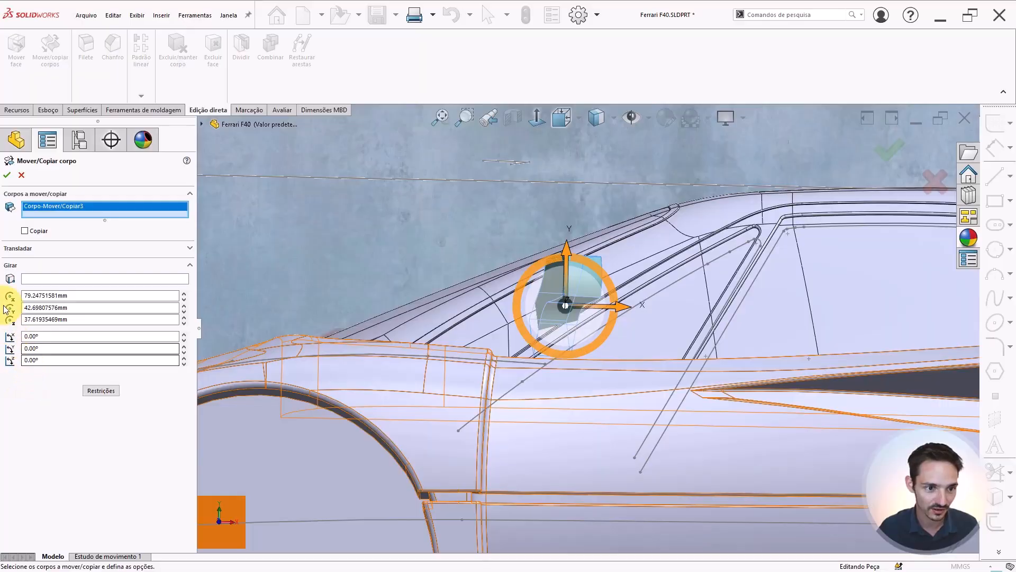
click(15, 249)
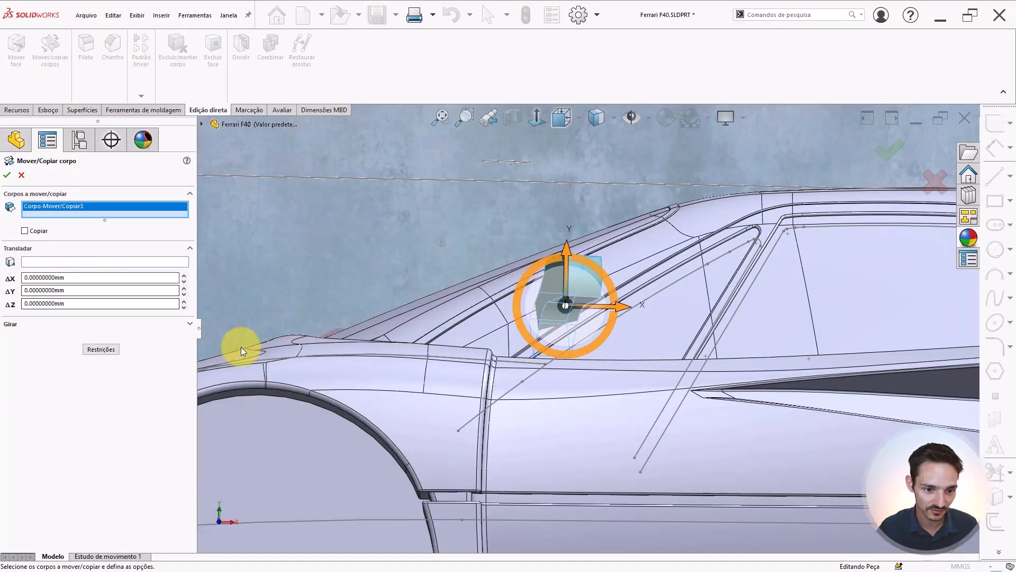
double_click(87, 290)
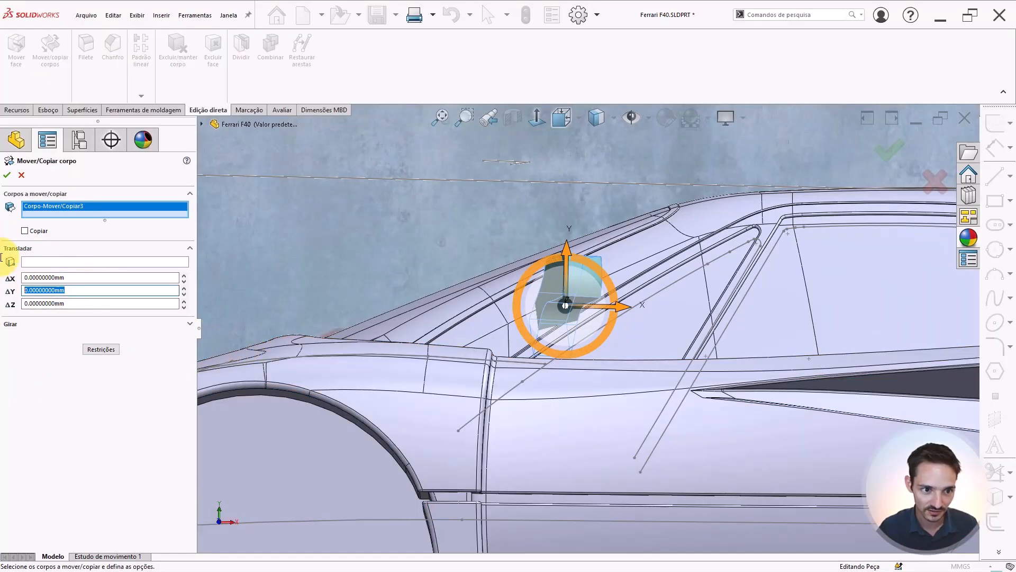
key(Return)
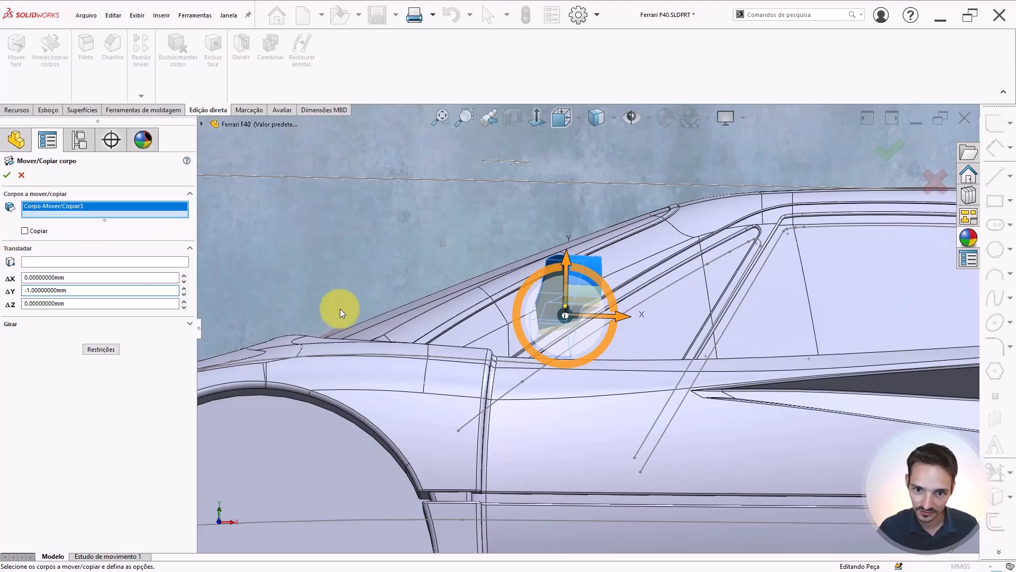
Change the mirror's Y translation to -3 mm, checking it against the front reference photo
middle_drag(344, 313, 399, 322)
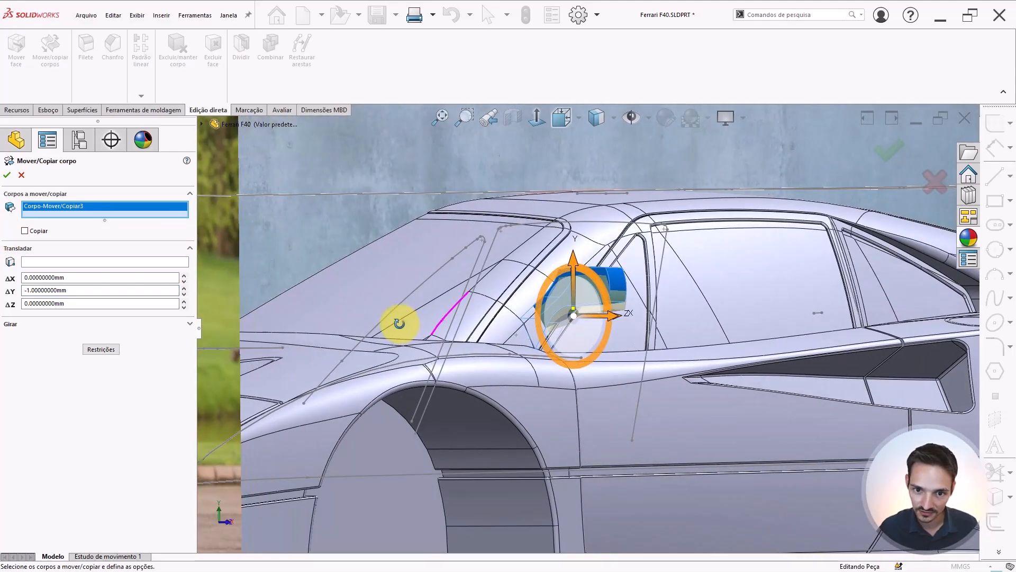
scroll(470, 335, down, 3)
scroll(770, 347, up, 3)
middle_drag(787, 343, 801, 340)
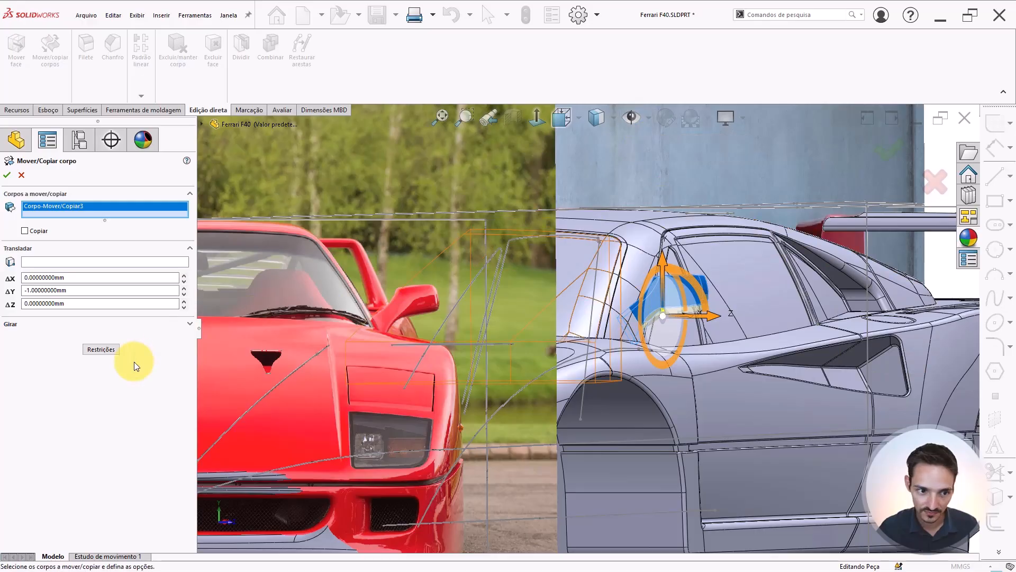
double_click(57, 290)
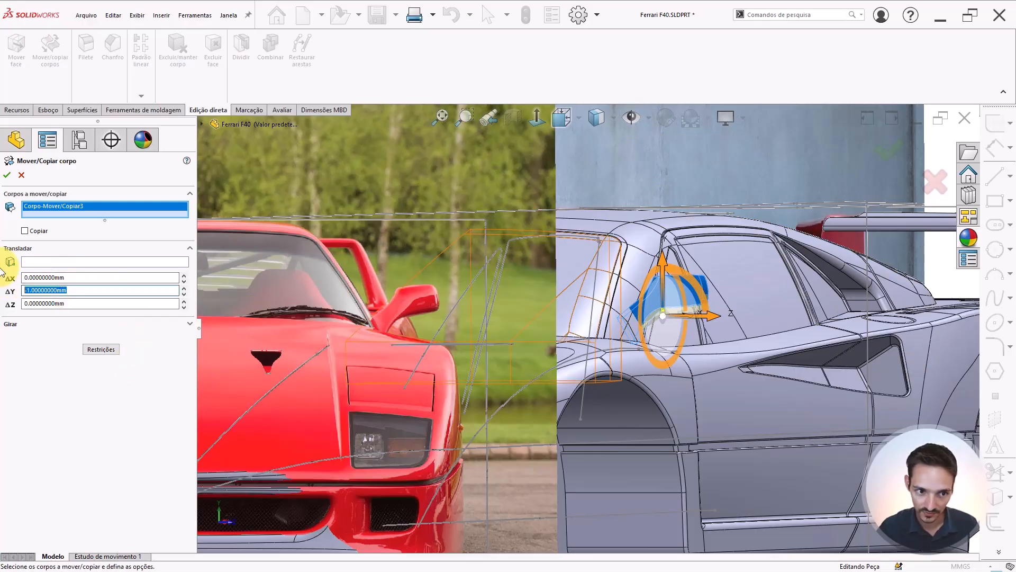
text(-3)
key(Return)
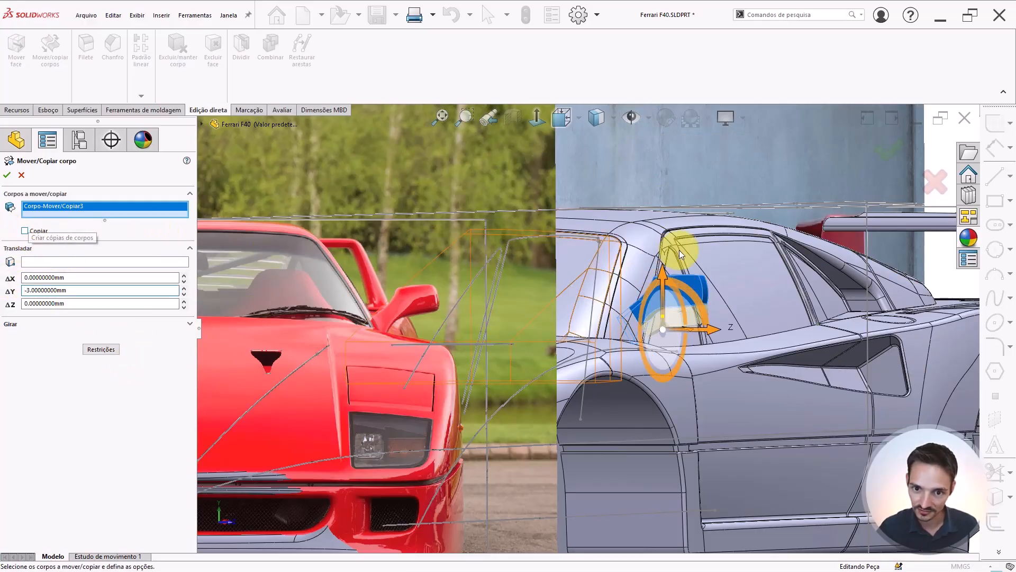
Translate the mirror 3 mm in X and confirm the body move
middle_drag(634, 234, 558, 242)
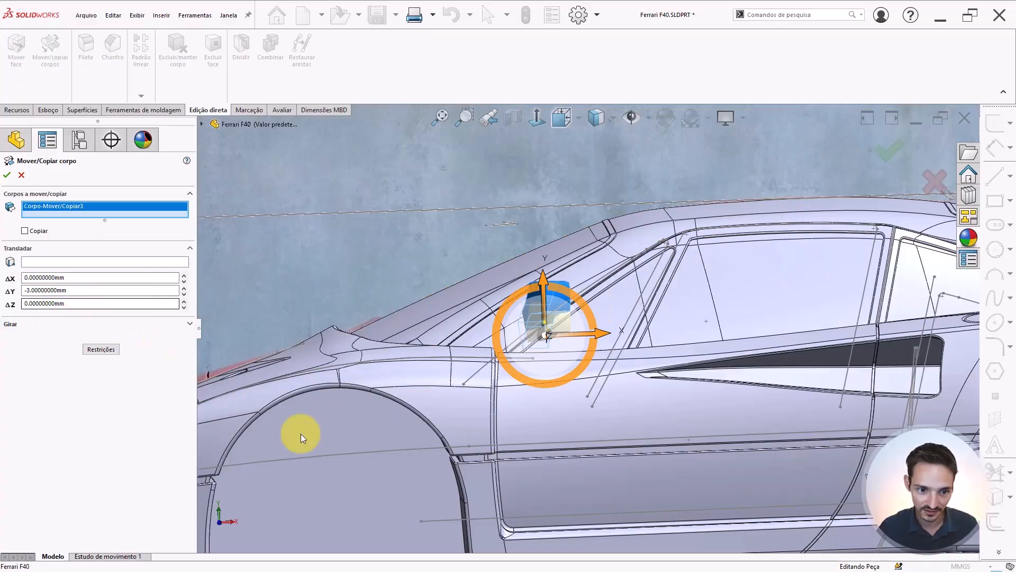
double_click(79, 277)
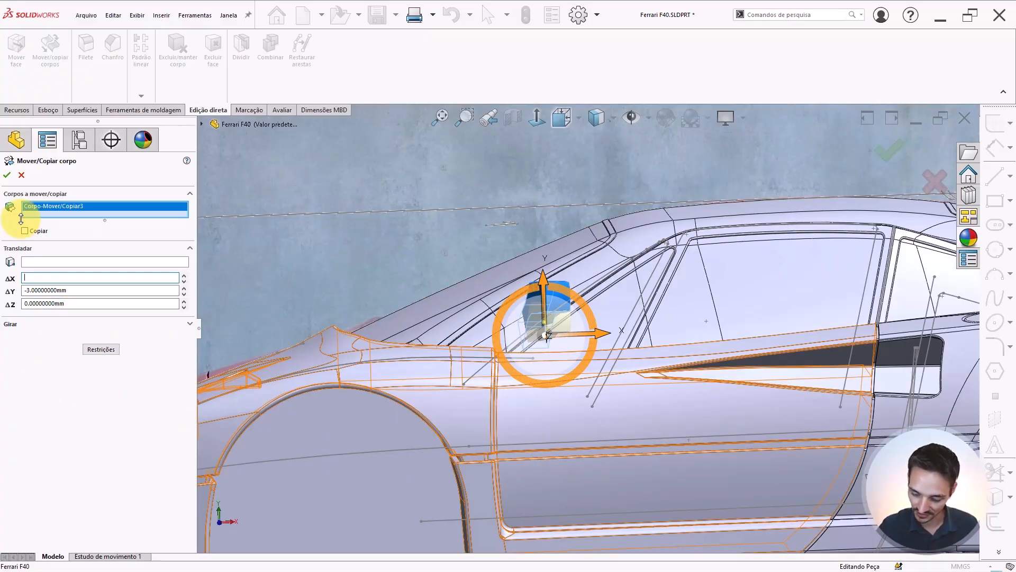
text(3)
key(Return)
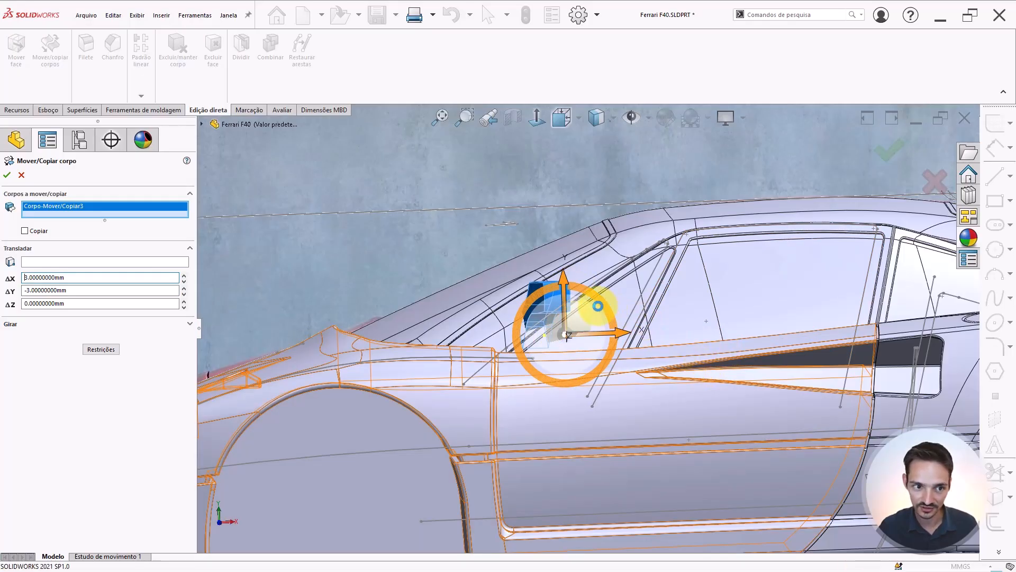
key(Return)
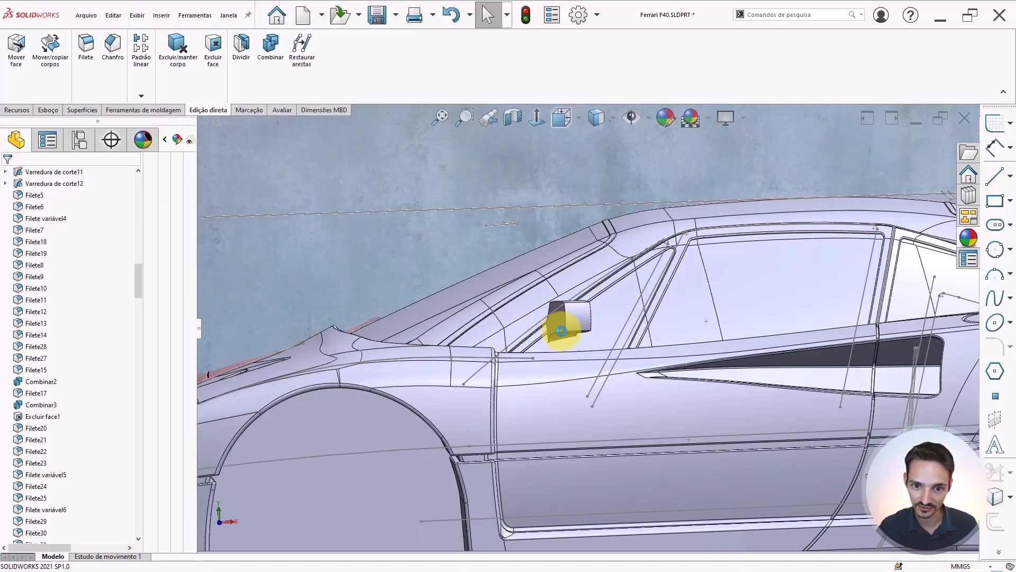
Hide the reference images and inspect the mirror's position from the front and side views
middle_drag(560, 324, 624, 317)
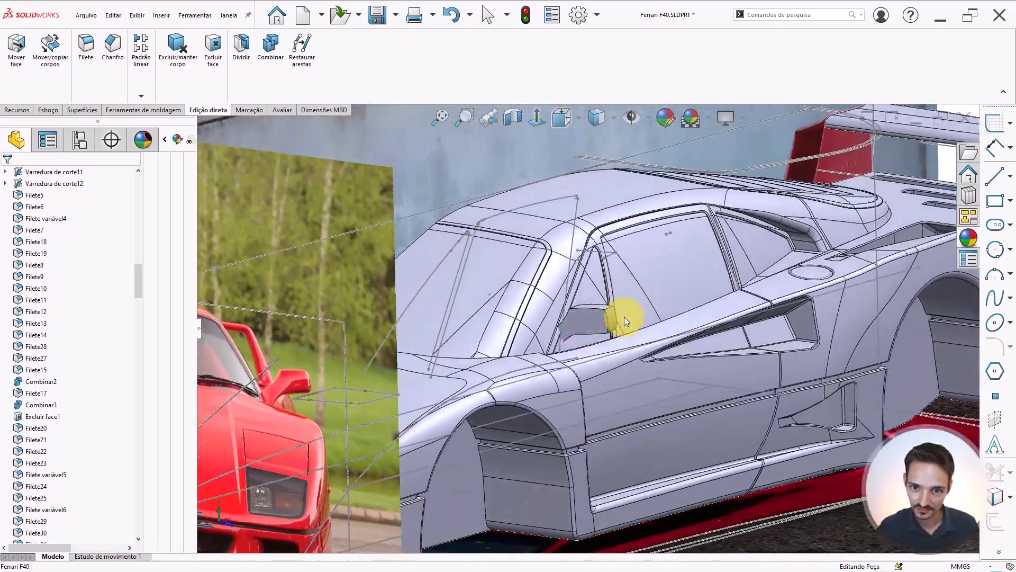
click(631, 118)
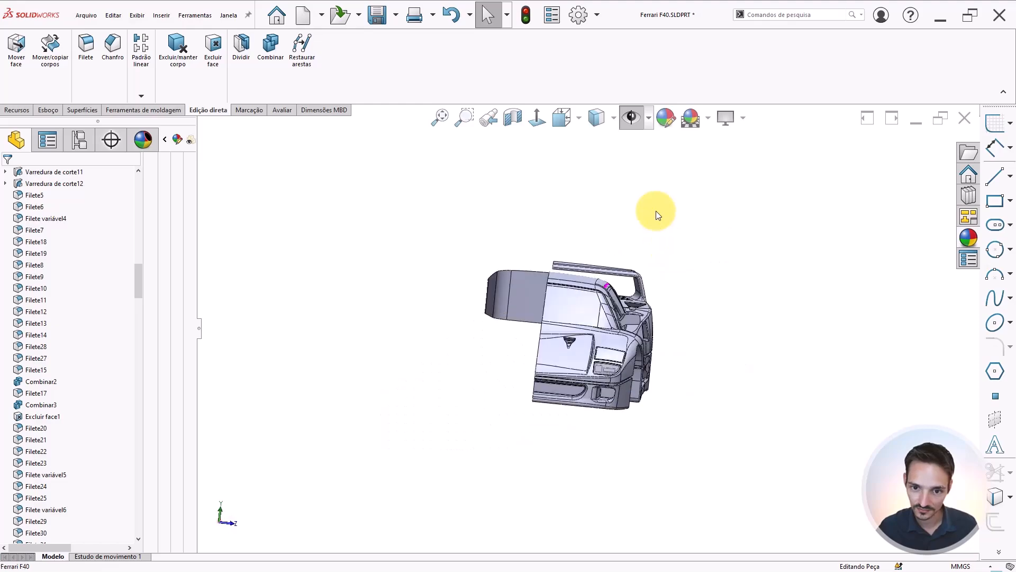
scroll(604, 301, down, 6)
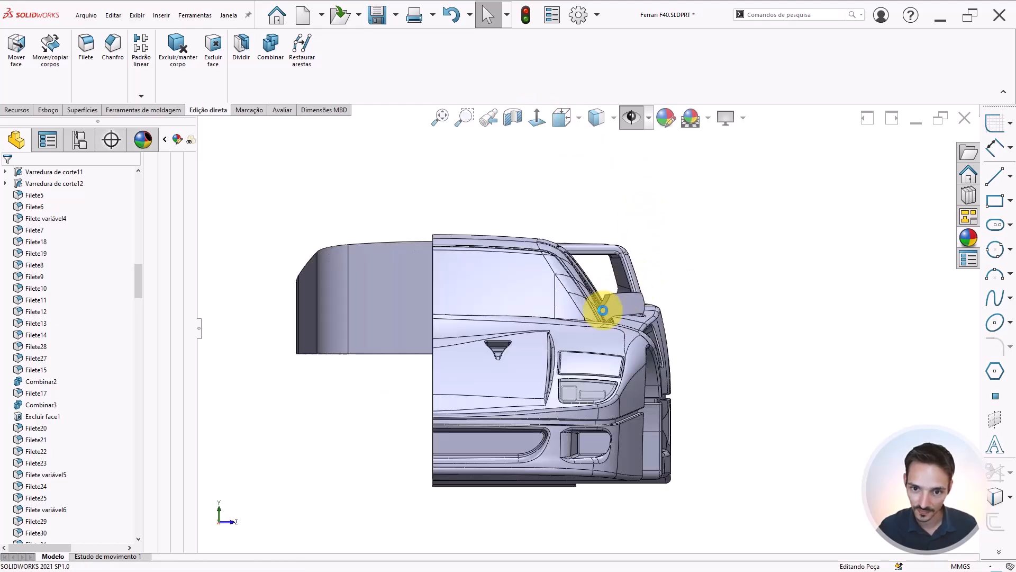
scroll(556, 329, down, 4)
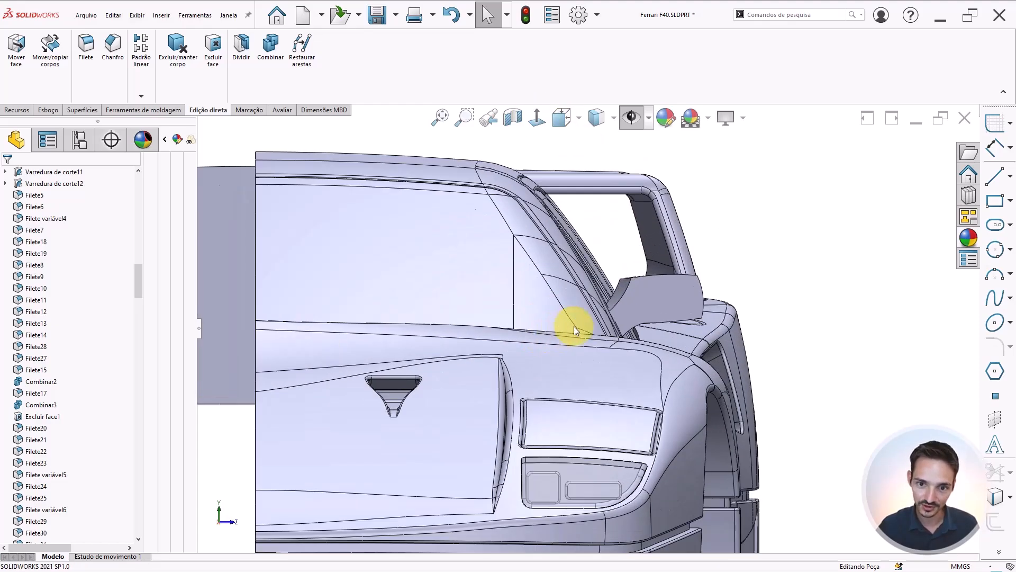
scroll(635, 326, up, 2)
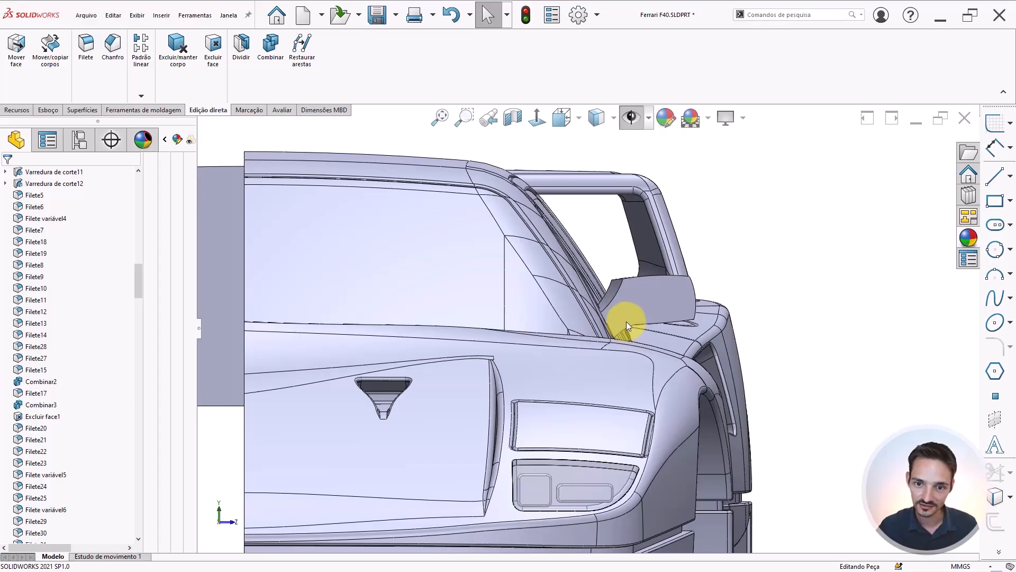
scroll(633, 329, up, 2)
scroll(608, 307, up, 4)
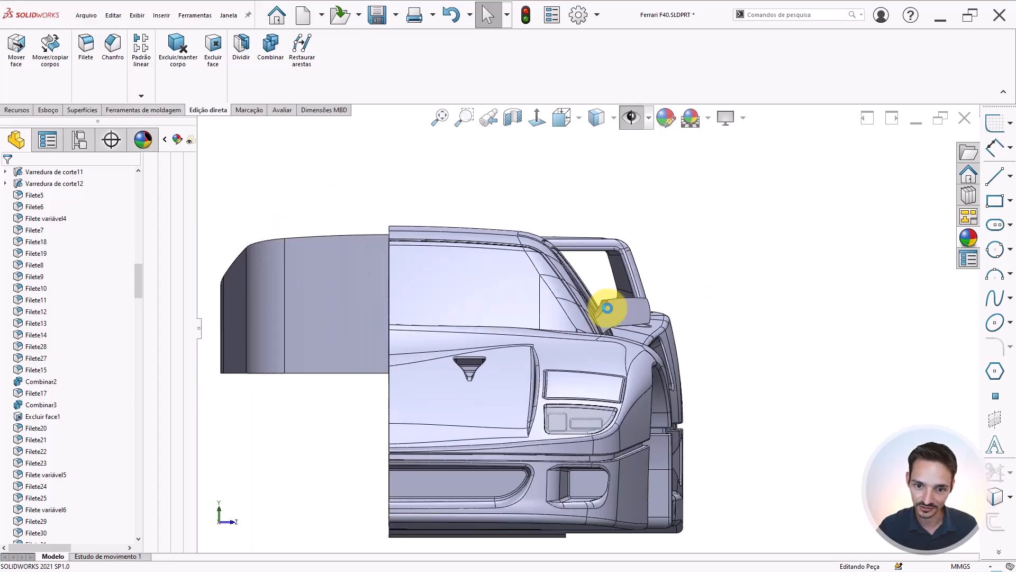
key(ctrl+1)
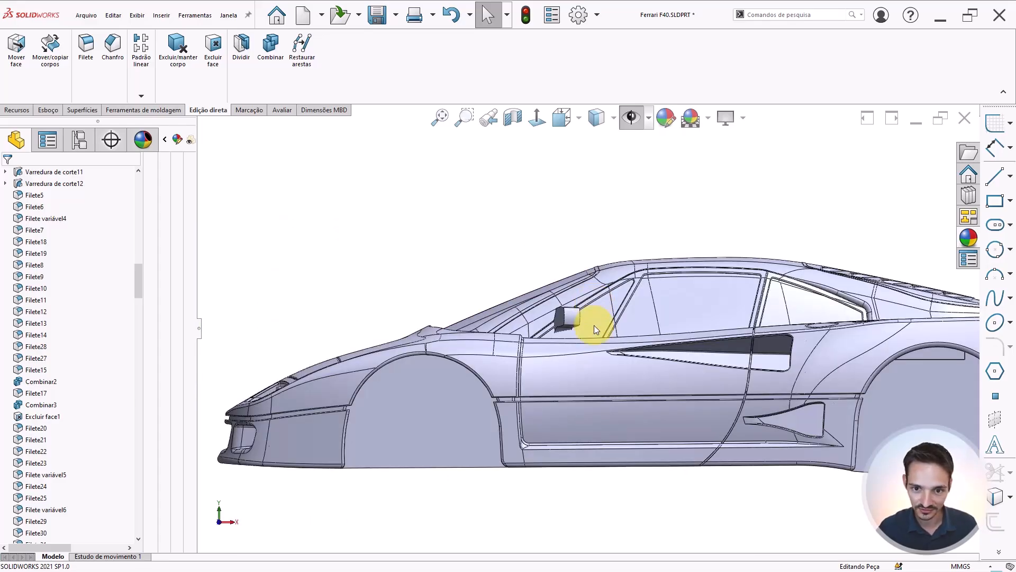
scroll(621, 353, down, 3)
scroll(617, 344, down, 2)
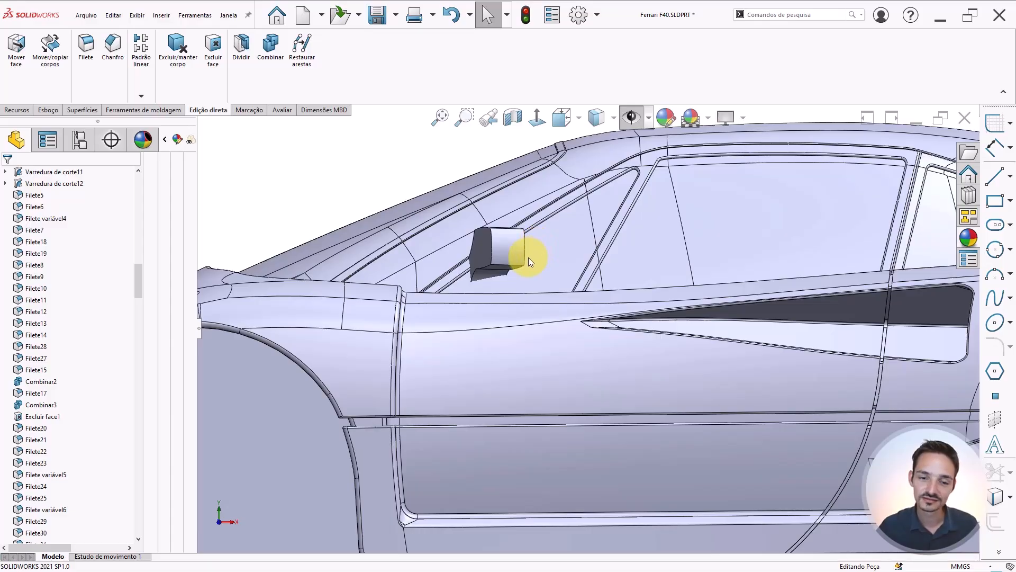
scroll(529, 257, up, 4)
scroll(579, 293, down, 2)
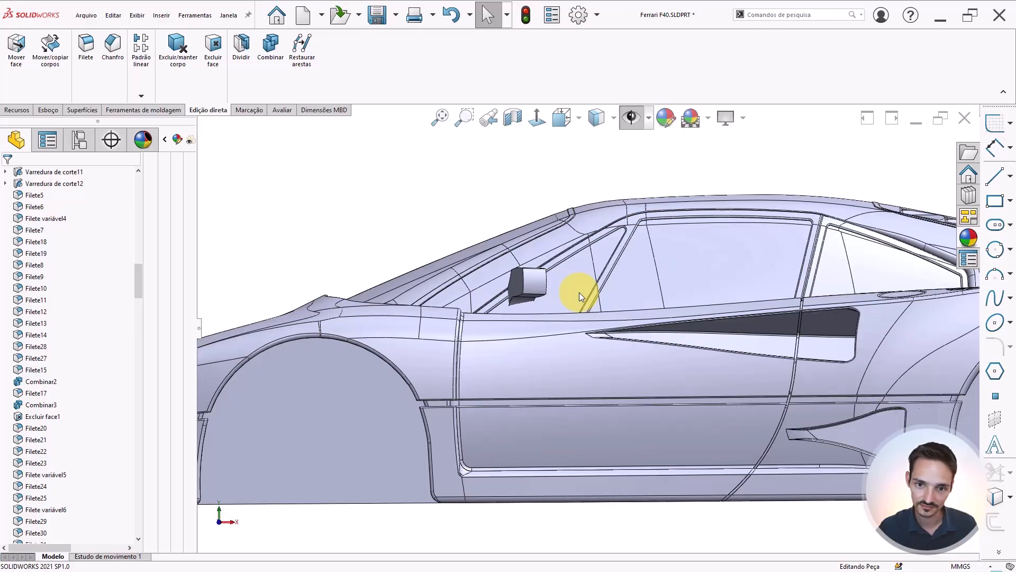
Edit the mirror's Move/Copy Bodies feature and set its Z translation to 3 mm
key(ctrl+3)
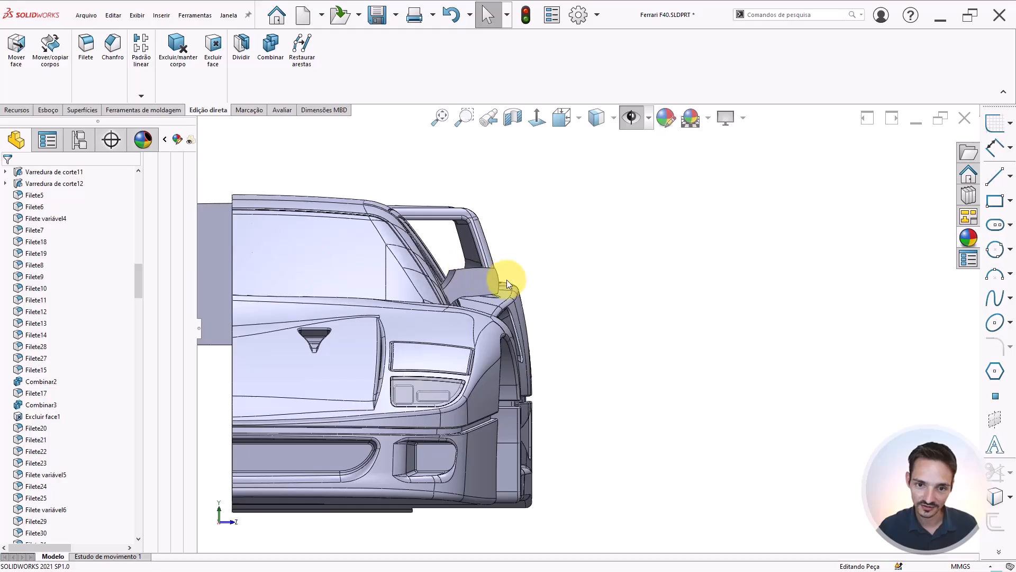
scroll(533, 303, down, 2)
scroll(88, 370, down, 7)
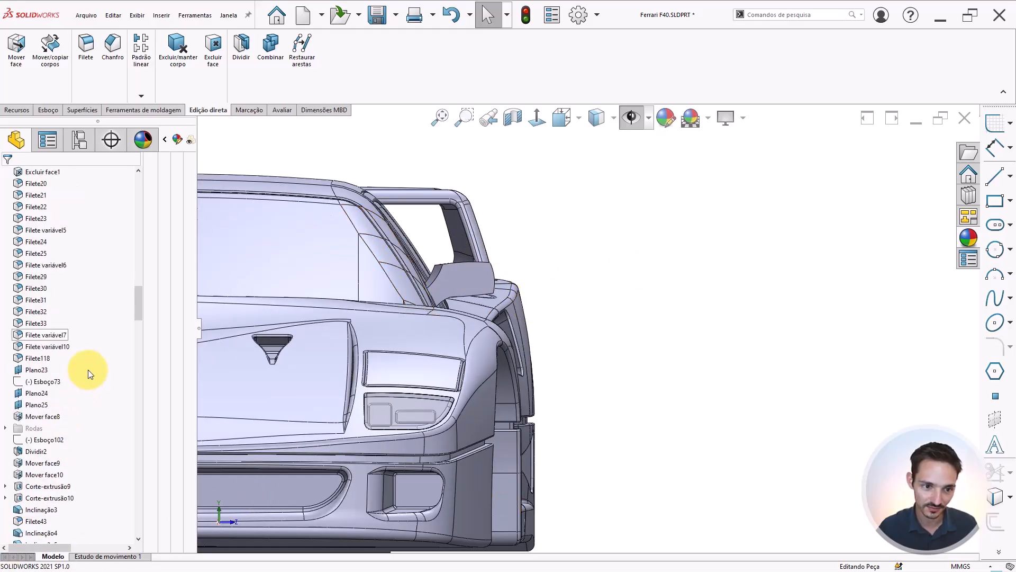
drag(140, 301, 132, 540)
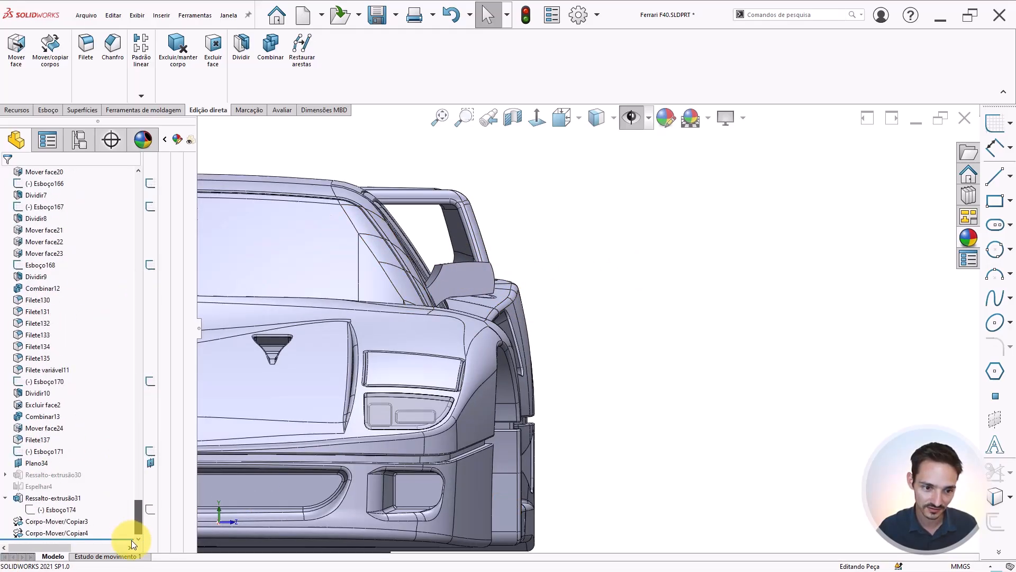
click(52, 533)
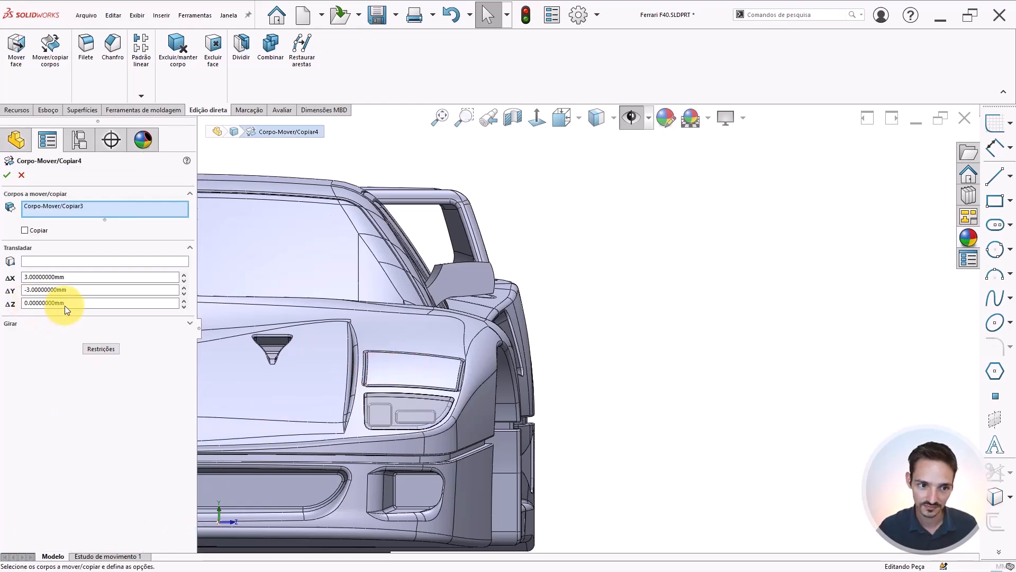
click(40, 304)
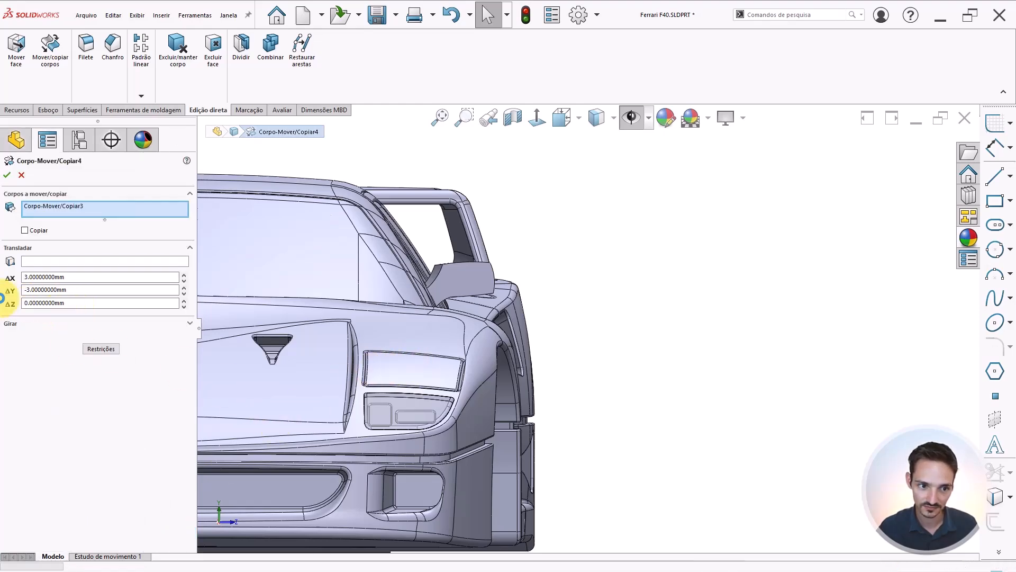
text(3)
click(96, 291)
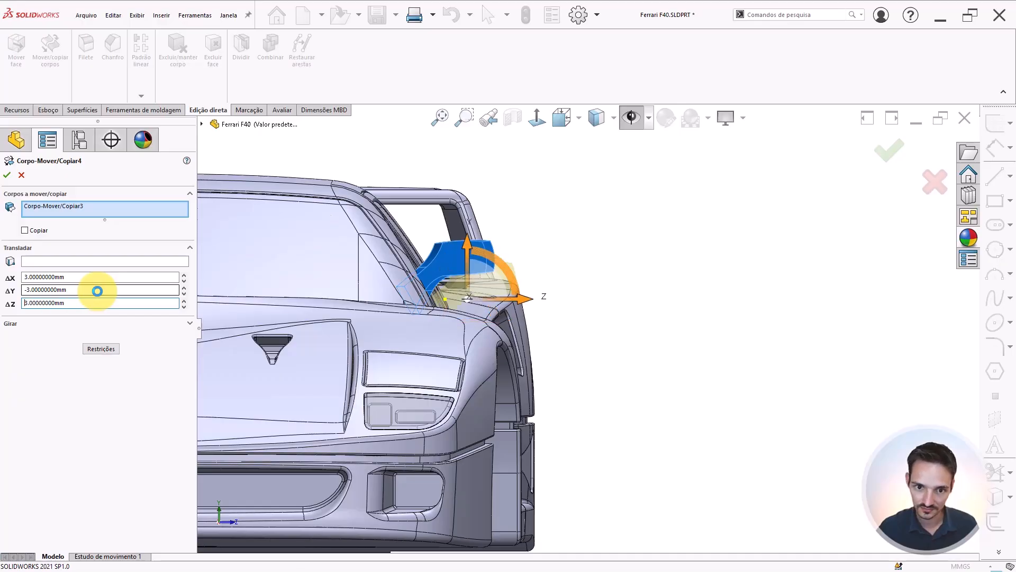
key(Return)
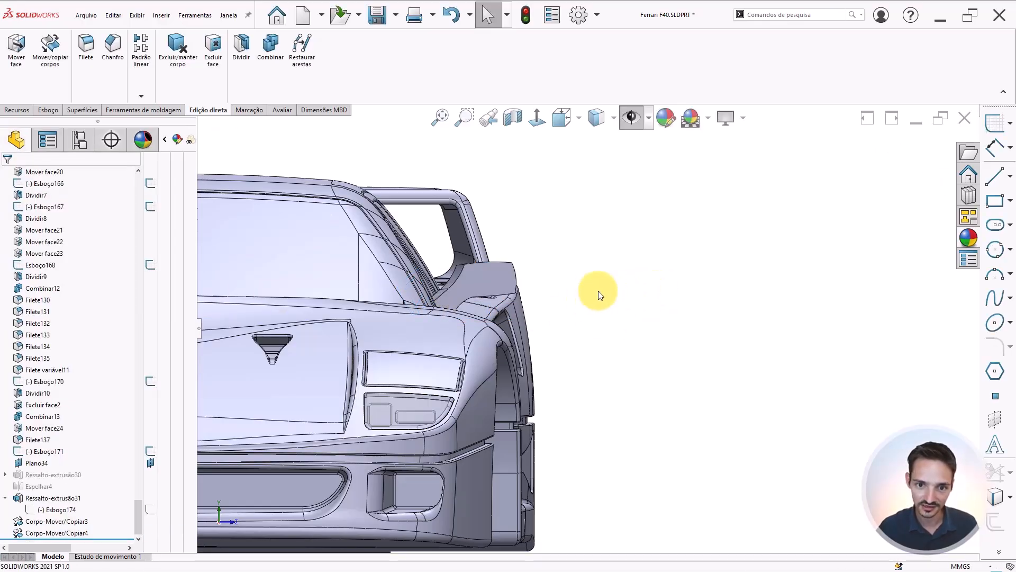
scroll(465, 286, down, 3)
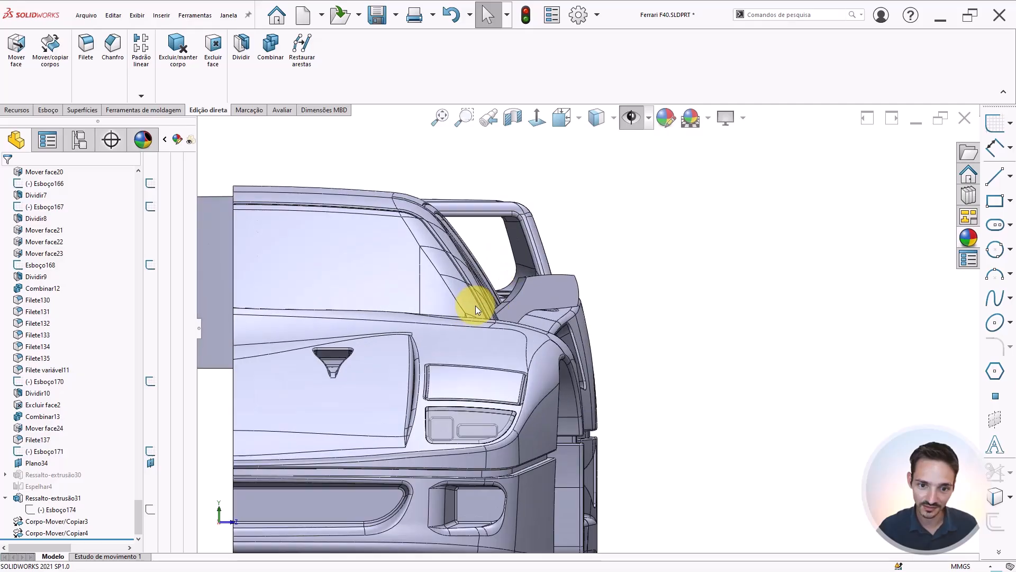
Zoom and rotate around the mirror to inspect how it sits against the windshield pillar
scroll(572, 300, down, 2)
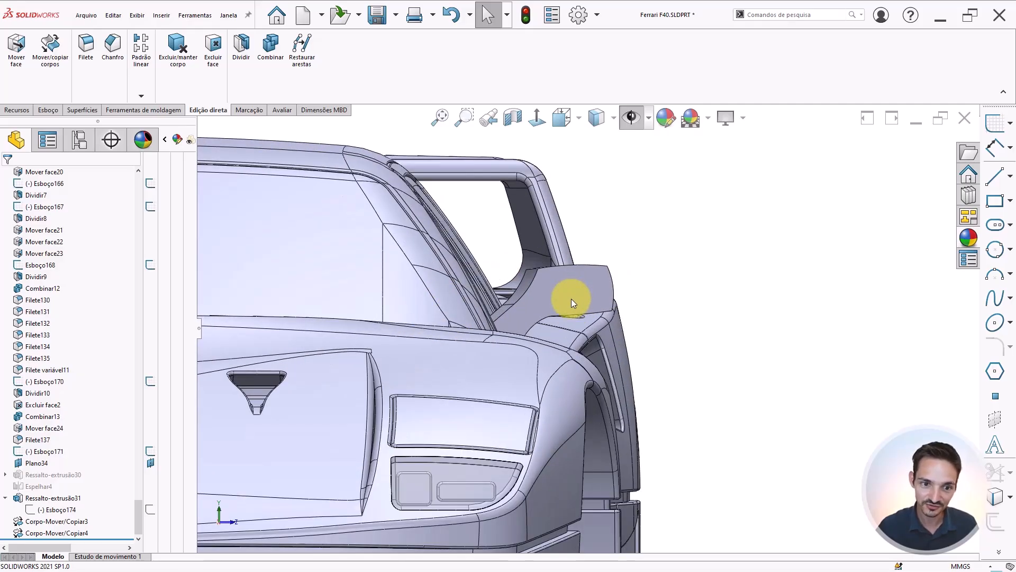
middle_drag(688, 284, 545, 320)
scroll(563, 305, down, 3)
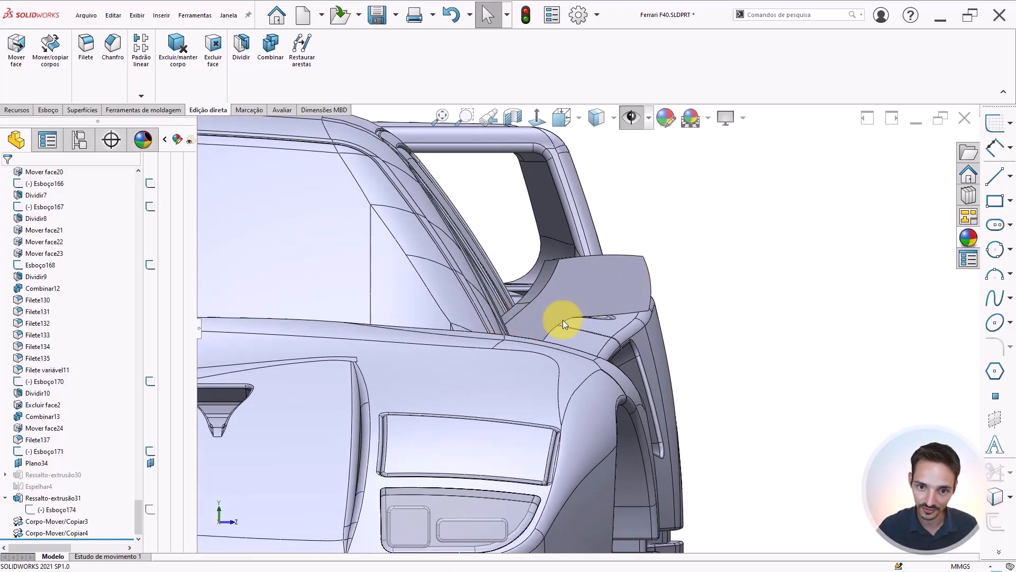
middle_drag(529, 347, 553, 323)
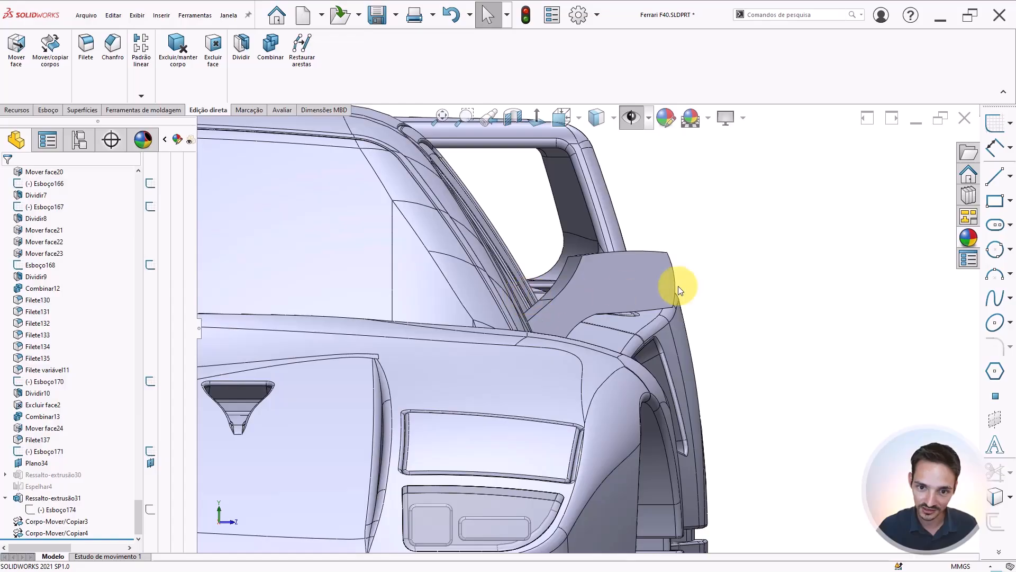
scroll(783, 288, up, 5)
middle_drag(585, 317, 535, 318)
scroll(469, 334, down, 5)
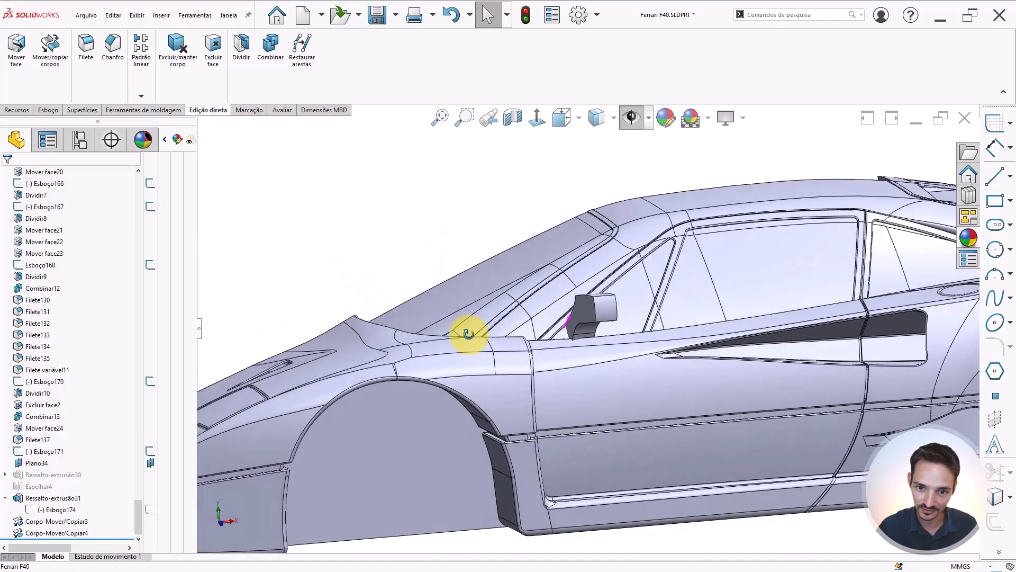
middle_drag(469, 334, 456, 318)
scroll(603, 303, down, 5)
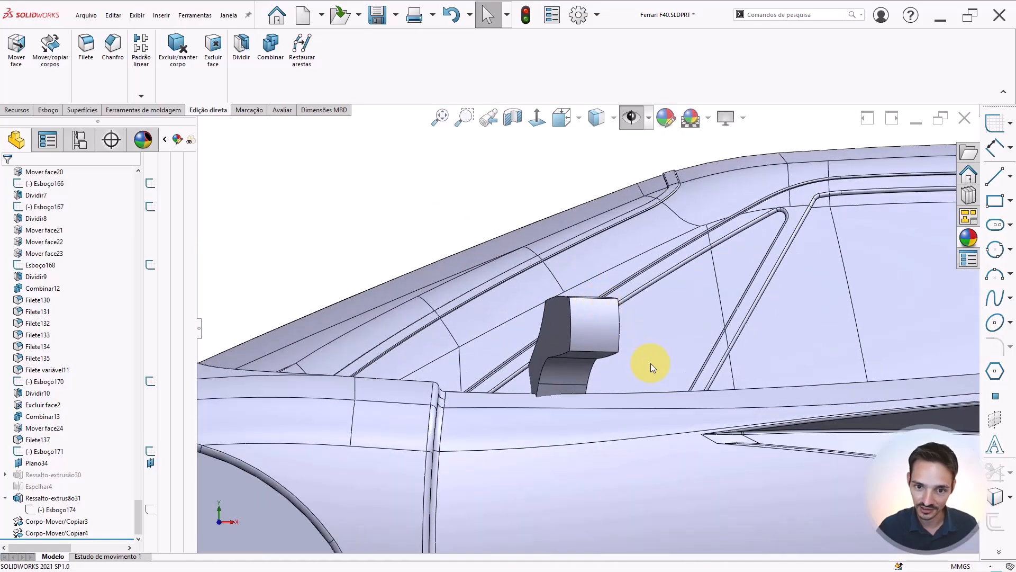
Orbit around the mirror from the side, top and underneath to examine its placement on the door
scroll(651, 364, up, 2)
click(590, 364)
scroll(525, 360, down, 3)
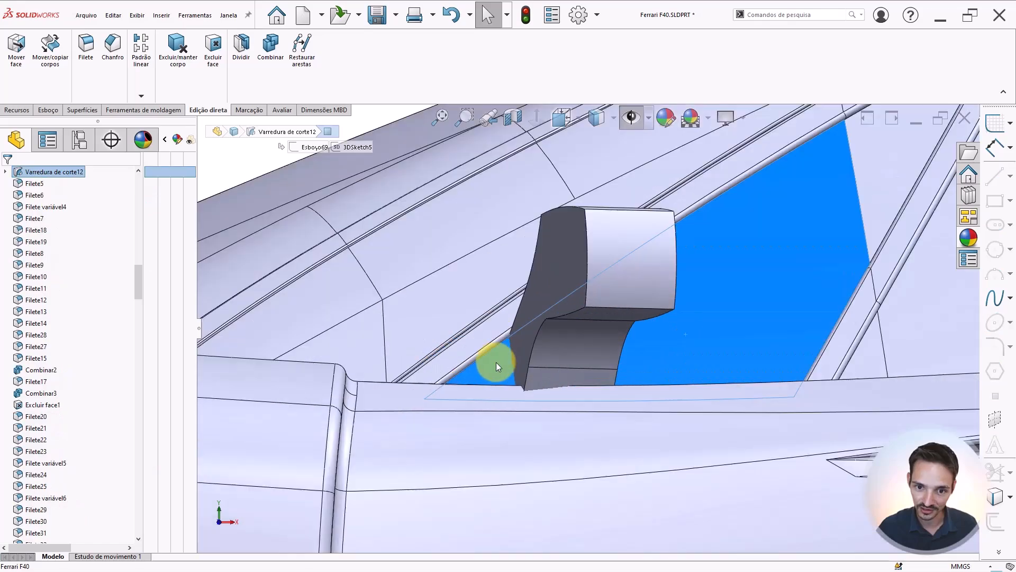
scroll(538, 388, up, 8)
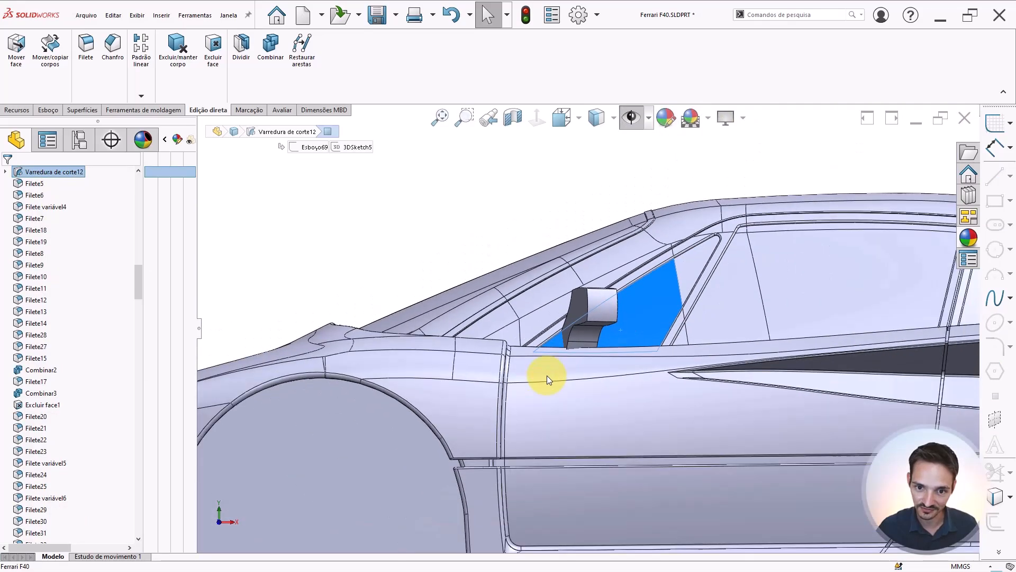
click(490, 245)
middle_drag(646, 335, 666, 295)
scroll(640, 307, down, 2)
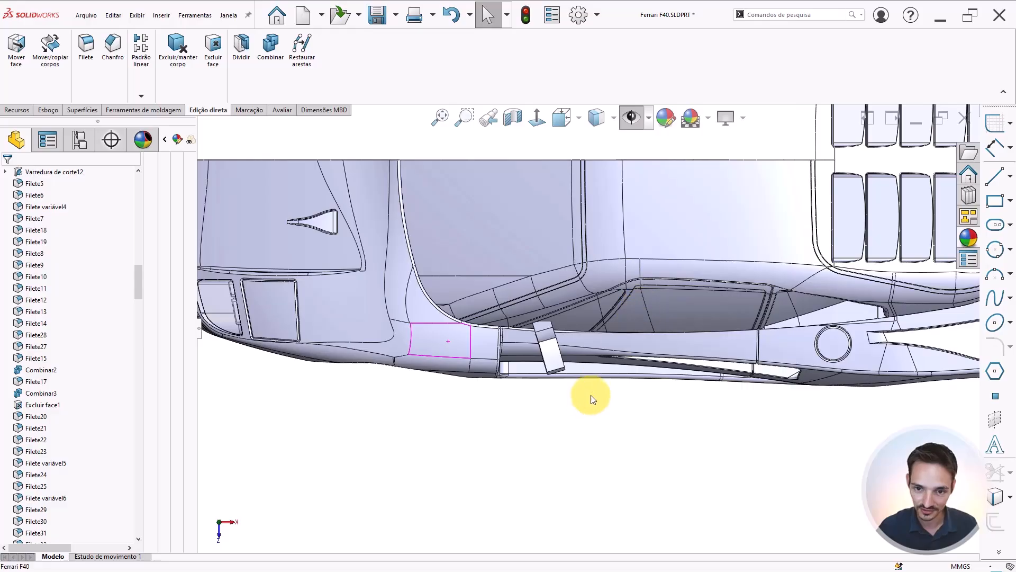
mouse_move(545, 337)
middle_down()
mouse_move(547, 302)
mouse_move(542, 339)
middle_up()
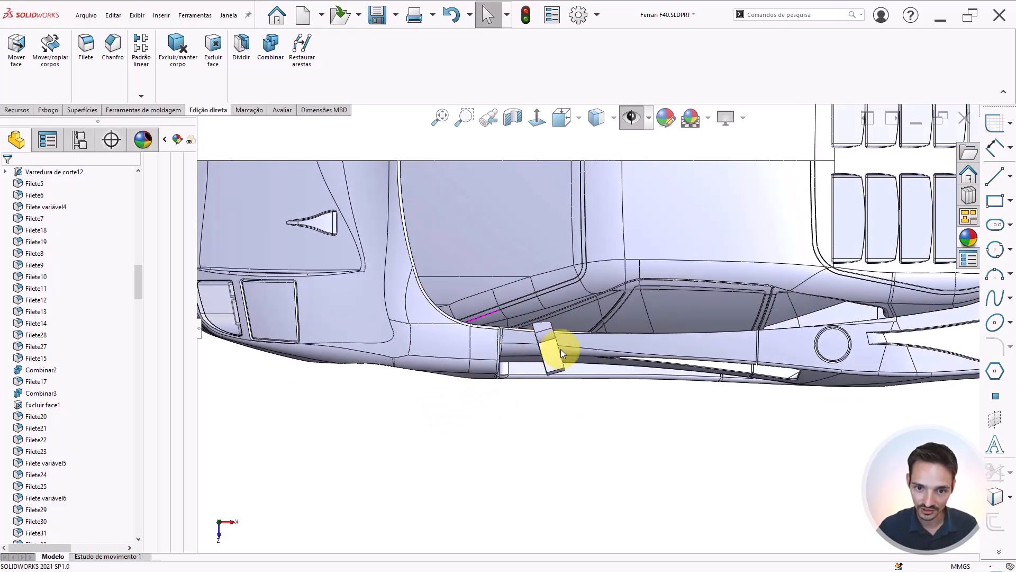
scroll(560, 349, down, 2)
middle_drag(560, 240, 483, 325)
click(496, 335)
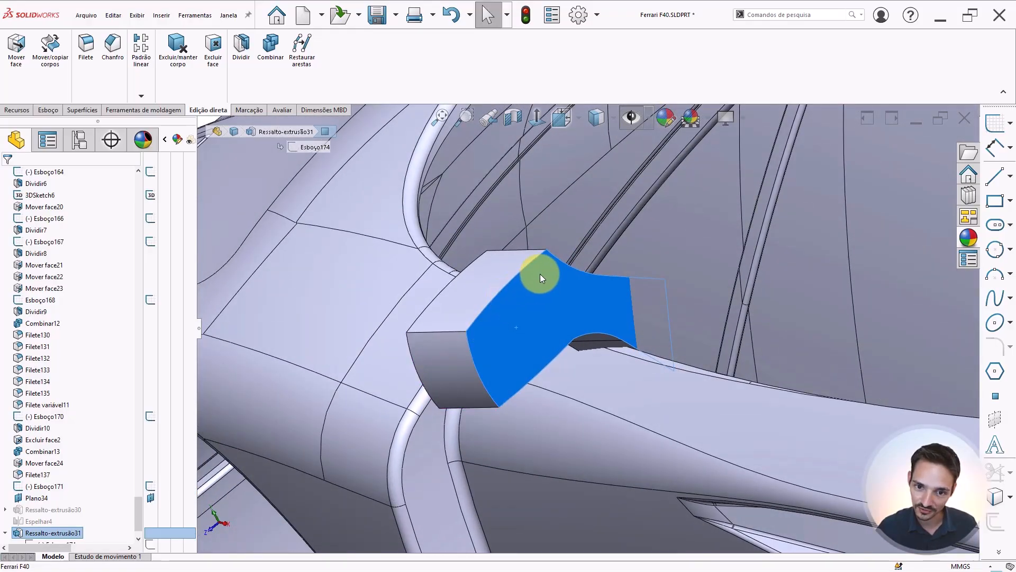
scroll(505, 381, up, 5)
click(361, 256)
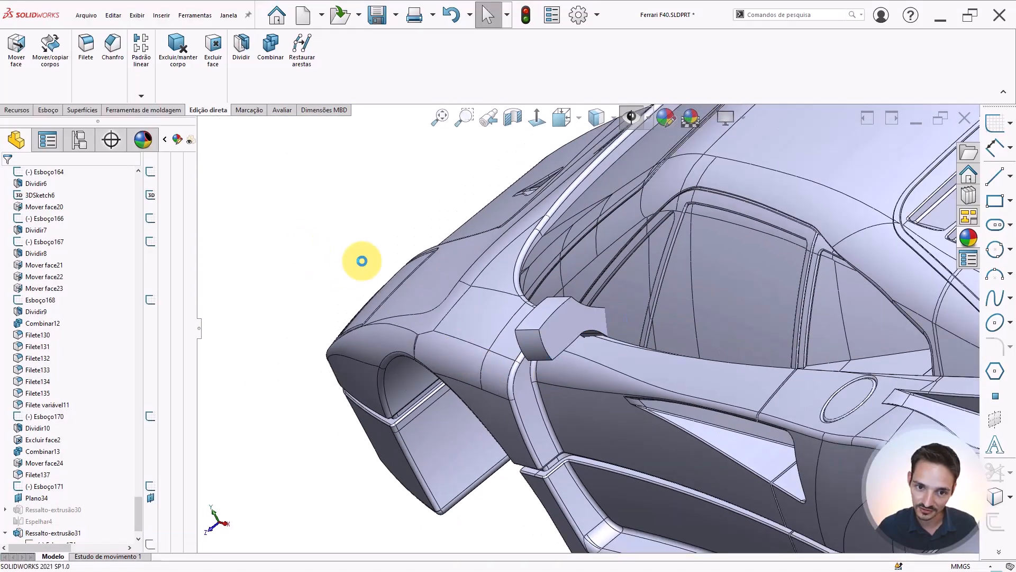
scroll(530, 335, down, 5)
middle_drag(535, 339, 488, 392)
scroll(474, 456, up, 5)
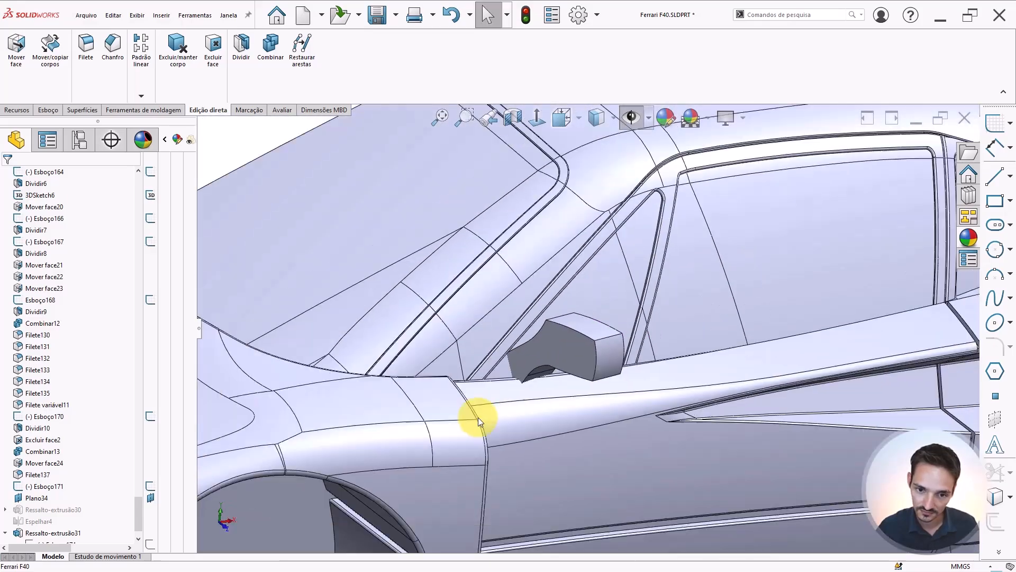
middle_drag(471, 415, 558, 395)
scroll(486, 361, up, 3)
scroll(545, 320, down, 8)
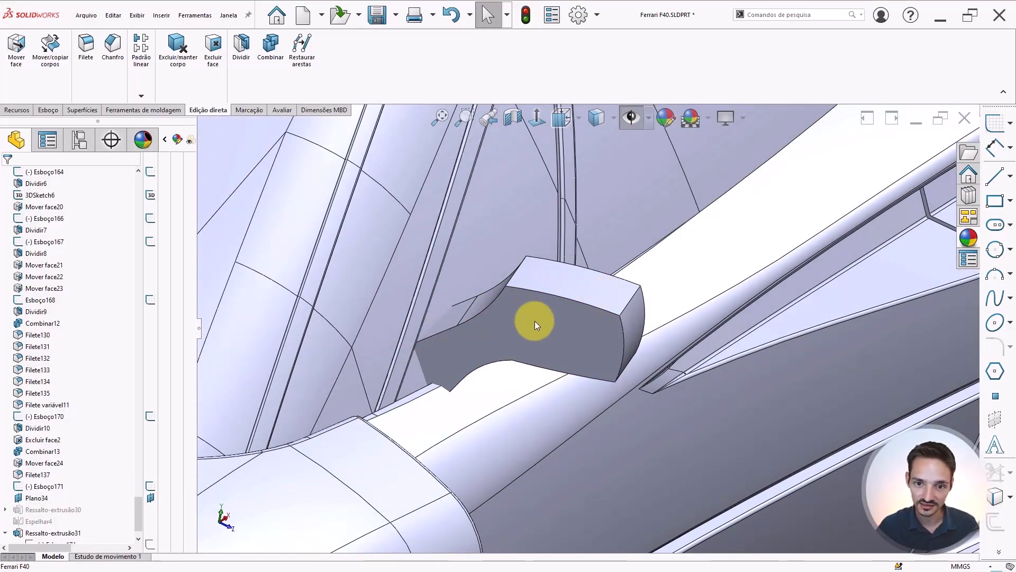
middle_drag(640, 309, 549, 302)
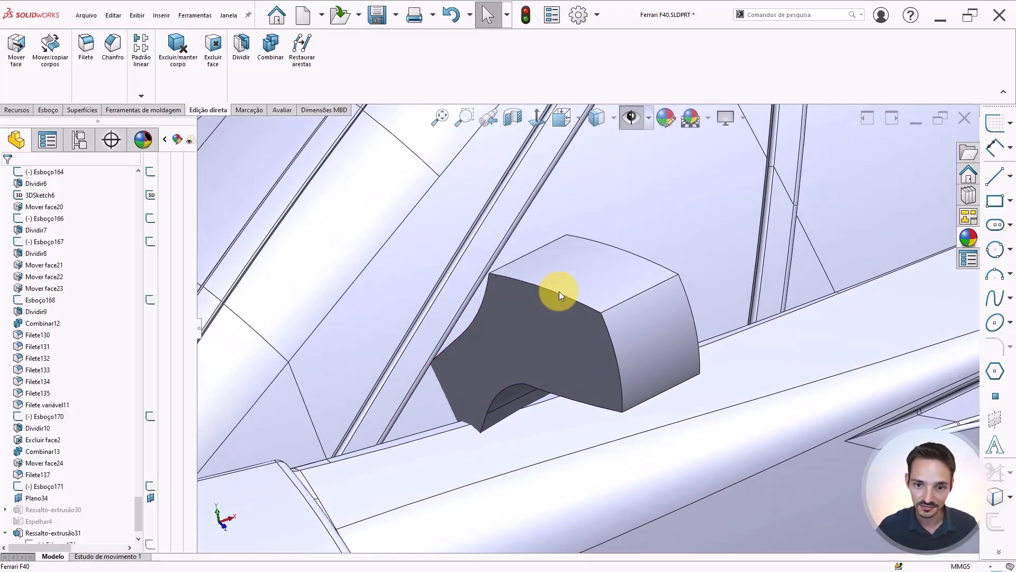
mouse_move(613, 315)
middle_down()
mouse_move(613, 351)
mouse_move(567, 329)
mouse_move(626, 306)
mouse_move(587, 441)
mouse_move(590, 508)
mouse_move(601, 504)
mouse_move(612, 310)
mouse_move(603, 220)
mouse_move(551, 256)
mouse_move(595, 359)
mouse_move(601, 301)
mouse_move(635, 291)
mouse_move(624, 313)
middle_up()
Fit the whole car, switch to the front view, show the reference images and zoom into the photo's mirror
key(f)
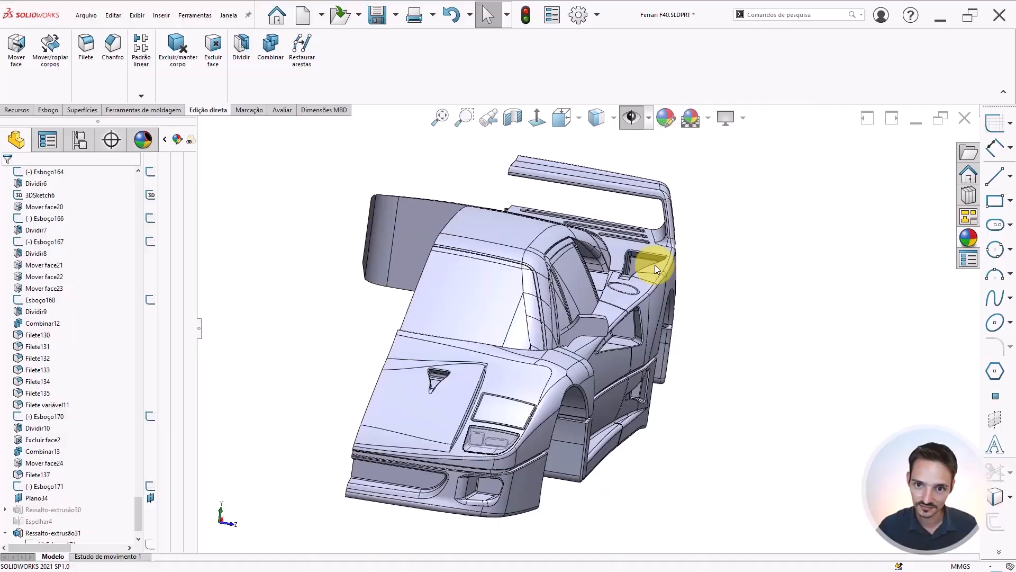
click(547, 118)
click(629, 123)
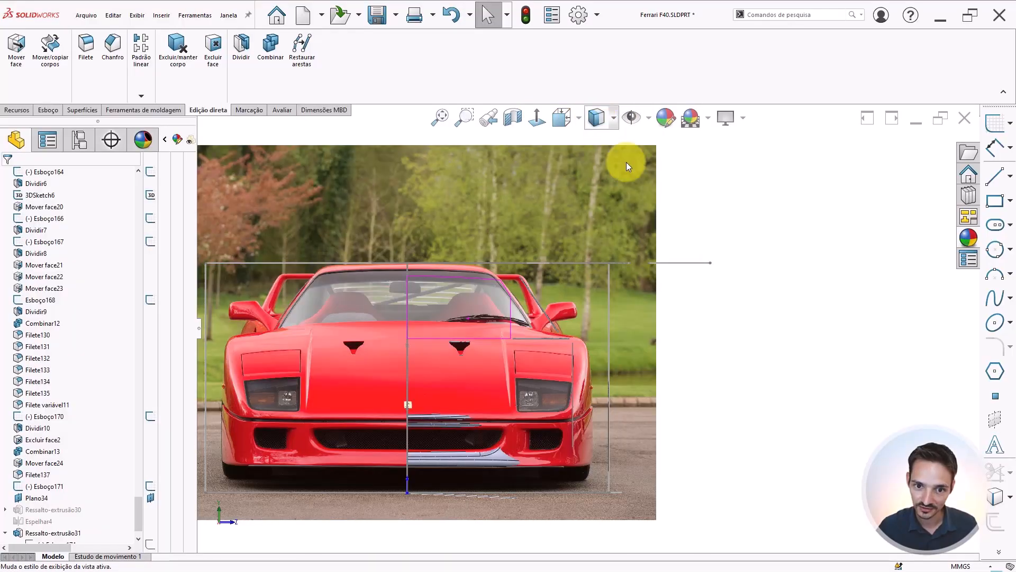
scroll(578, 303, down, 8)
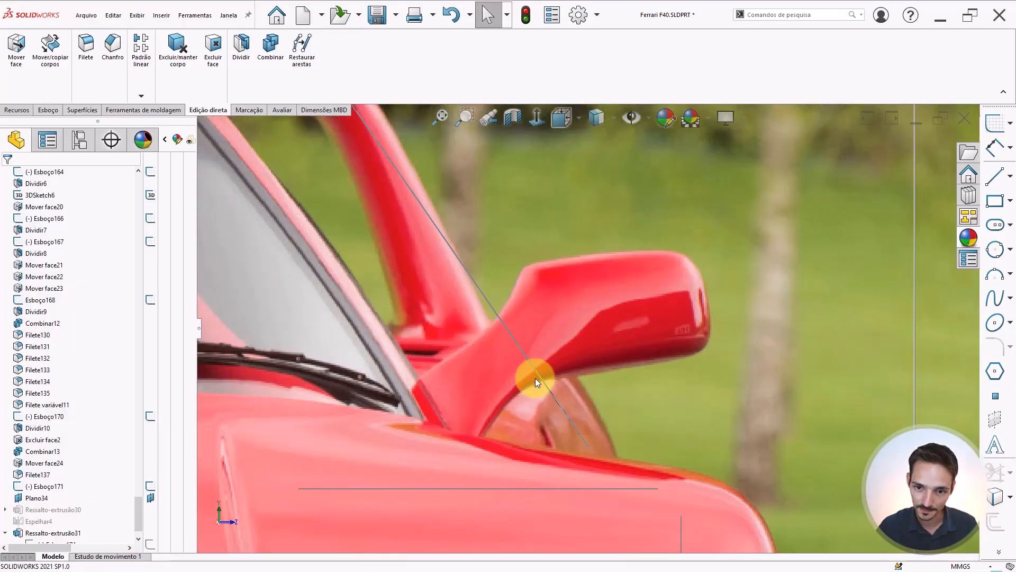
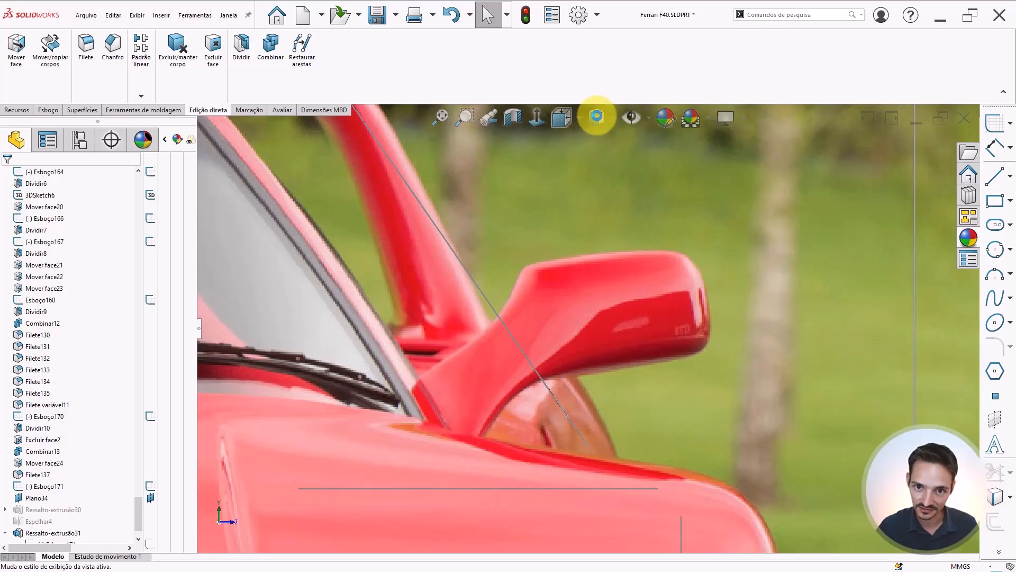
Hide the reference images so only the shaded car model shows
click(597, 117)
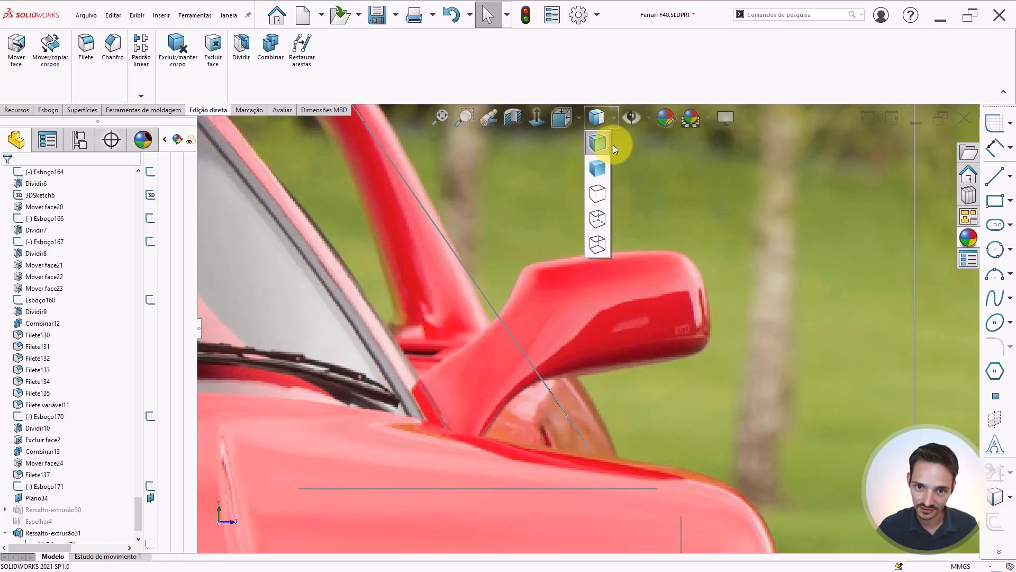
scroll(574, 216, up, 4)
scroll(574, 216, up, 3)
click(631, 119)
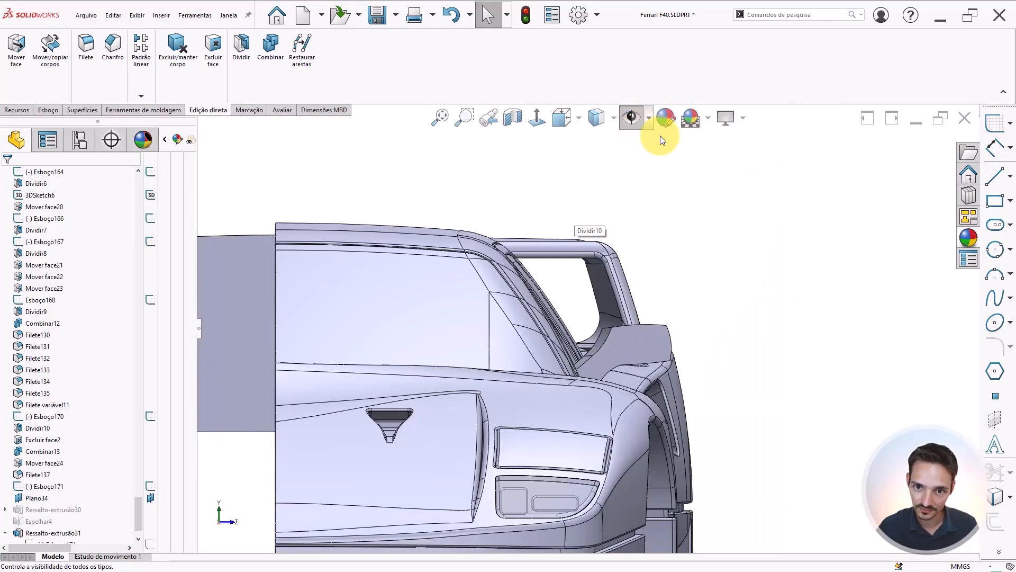
Zoom in and orbit around the mirror block to examine how it meets the windshield pillar and door
scroll(574, 363, down, 1)
middle_drag(573, 363, 460, 371)
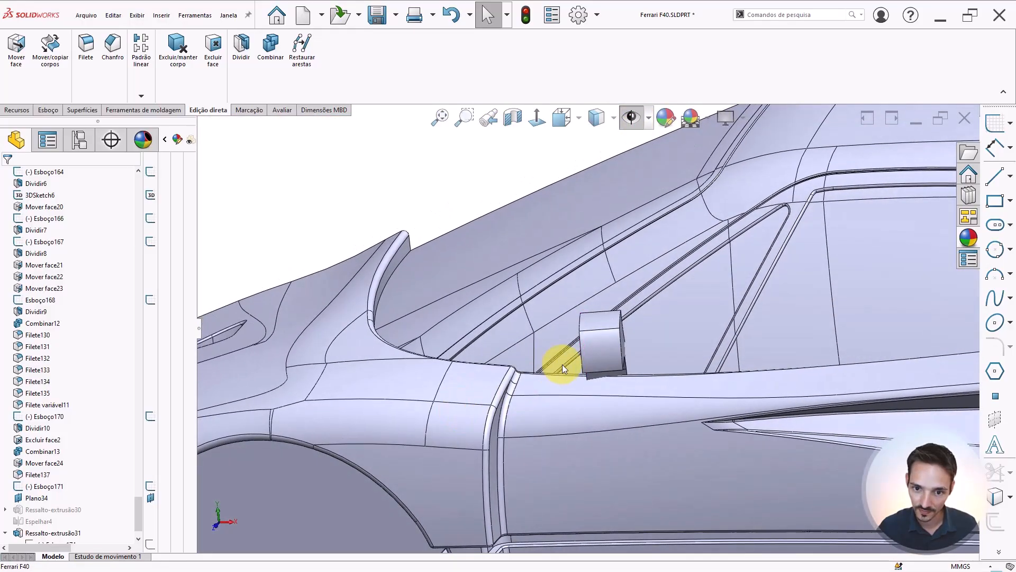
scroll(564, 365, down, 5)
mouse_move(615, 378)
middle_down()
mouse_move(647, 382)
mouse_move(583, 415)
mouse_move(572, 526)
mouse_move(616, 522)
mouse_move(692, 442)
mouse_move(637, 485)
mouse_move(630, 422)
mouse_move(648, 363)
mouse_move(621, 424)
mouse_move(601, 382)
middle_up()
click(638, 374)
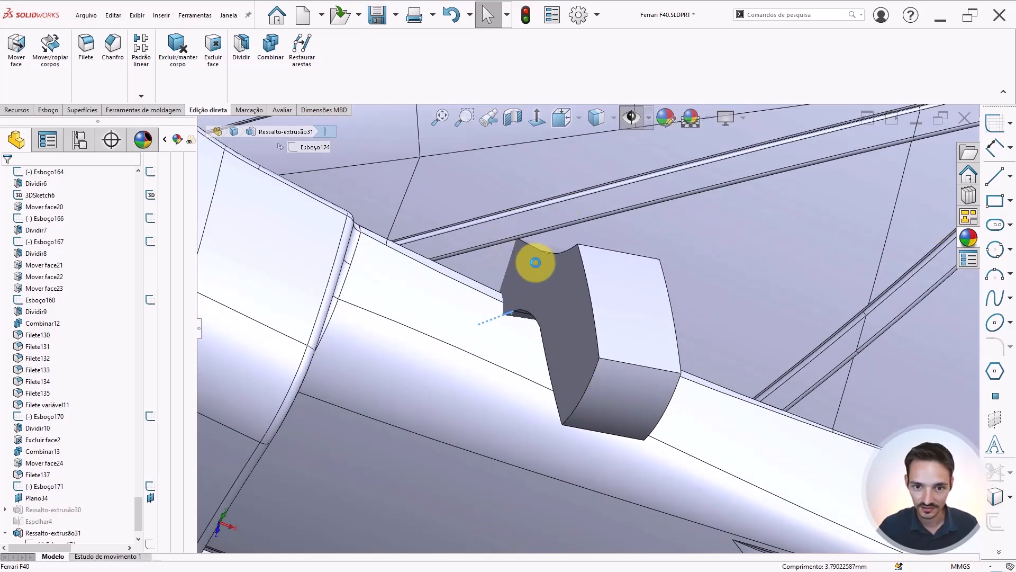
middle_drag(557, 289, 566, 243)
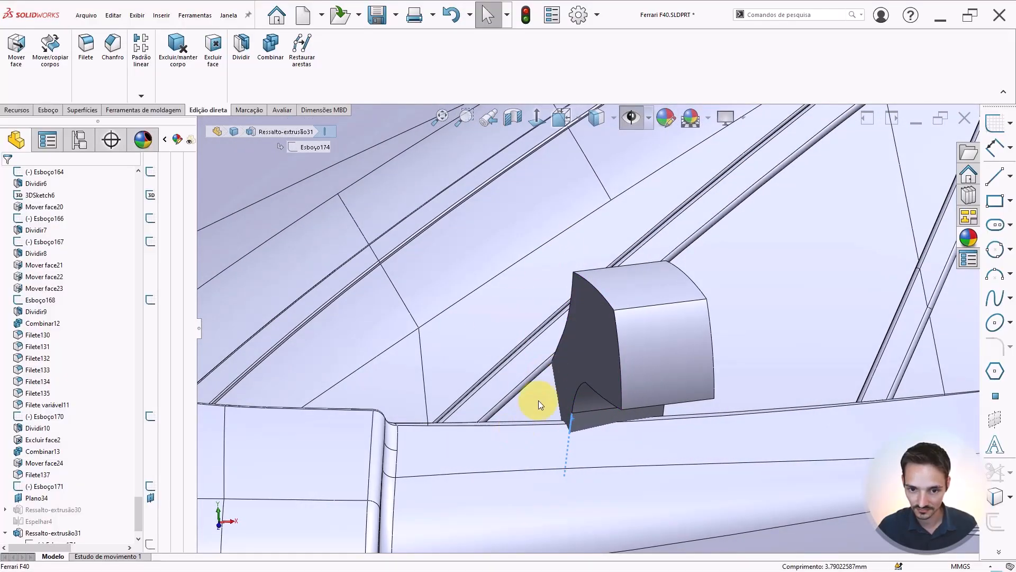
scroll(575, 372, up, 3)
middle_drag(583, 363, 637, 324)
scroll(583, 313, up, 3)
click(414, 205)
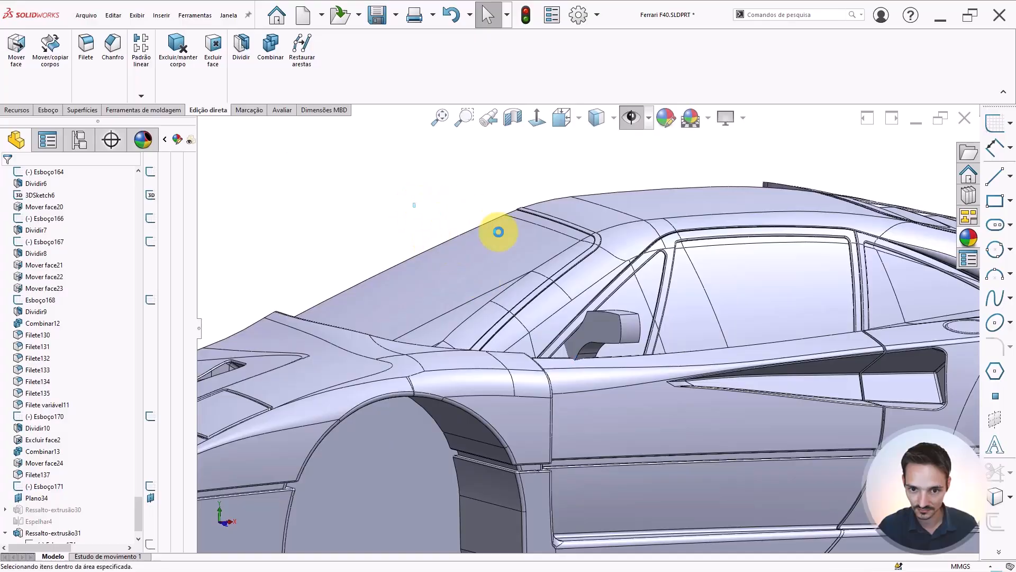
Zoom out to the whole car and orbit back in to inspect the mirror block from below and behind
scroll(556, 233, up, 5)
middle_drag(613, 233, 596, 316)
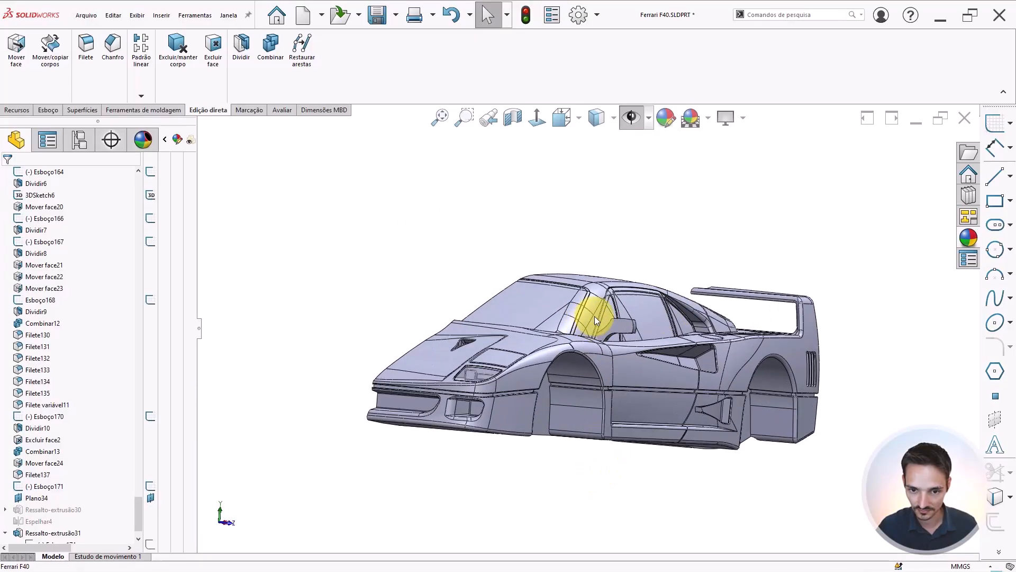
scroll(595, 316, down, 5)
middle_drag(630, 370, 673, 375)
scroll(591, 412, down, 2)
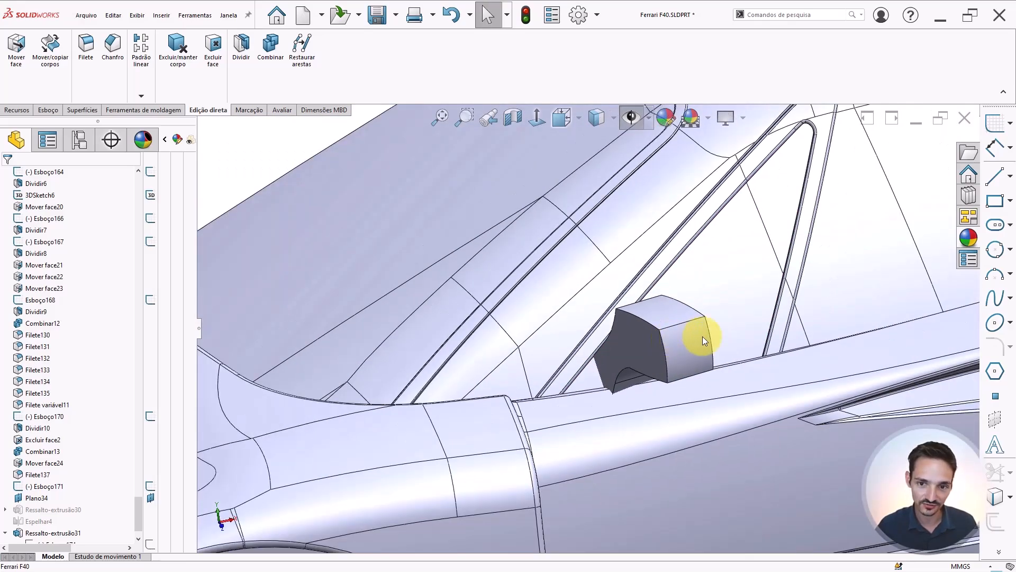
scroll(703, 335, up, 2)
middle_drag(539, 345, 567, 310)
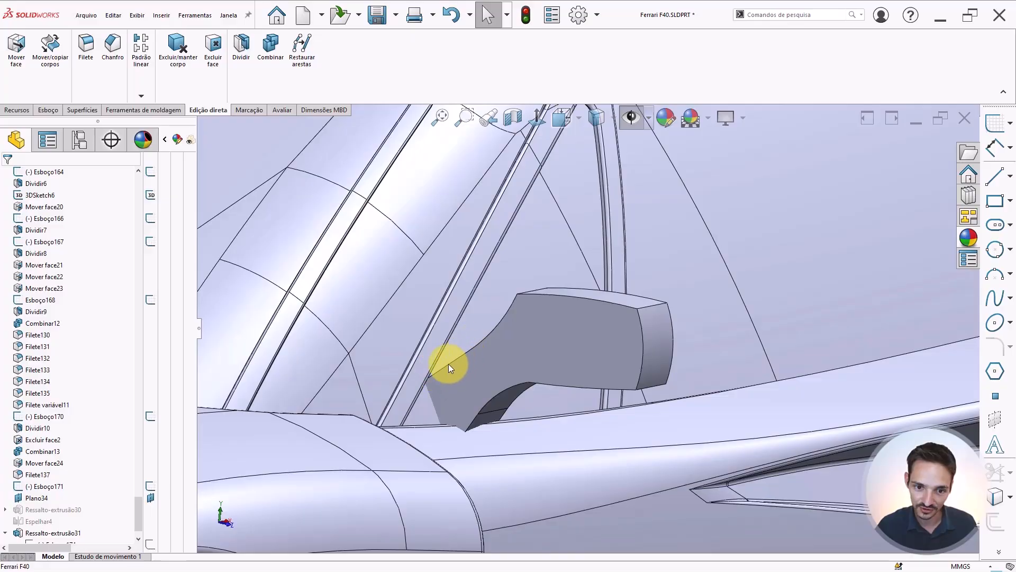
middle_drag(471, 412, 502, 437)
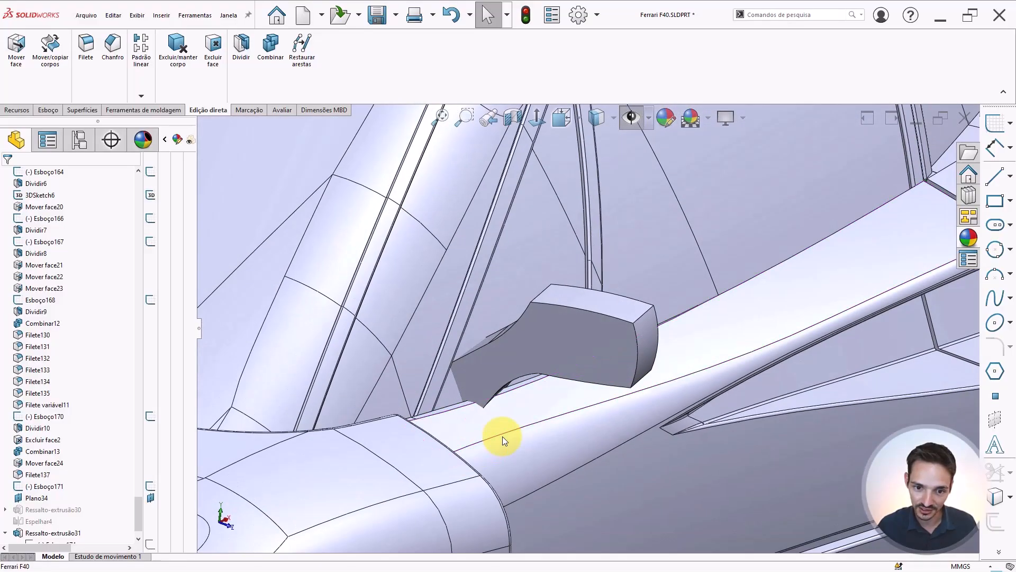
click(493, 307)
middle_drag(472, 344, 495, 351)
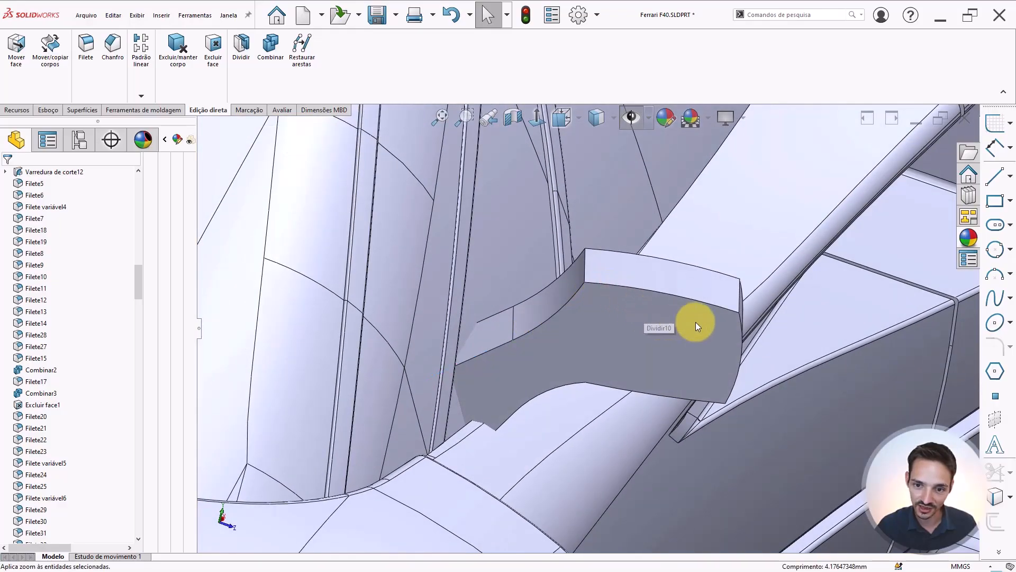
middle_drag(721, 332, 673, 322)
scroll(599, 305, up, 5)
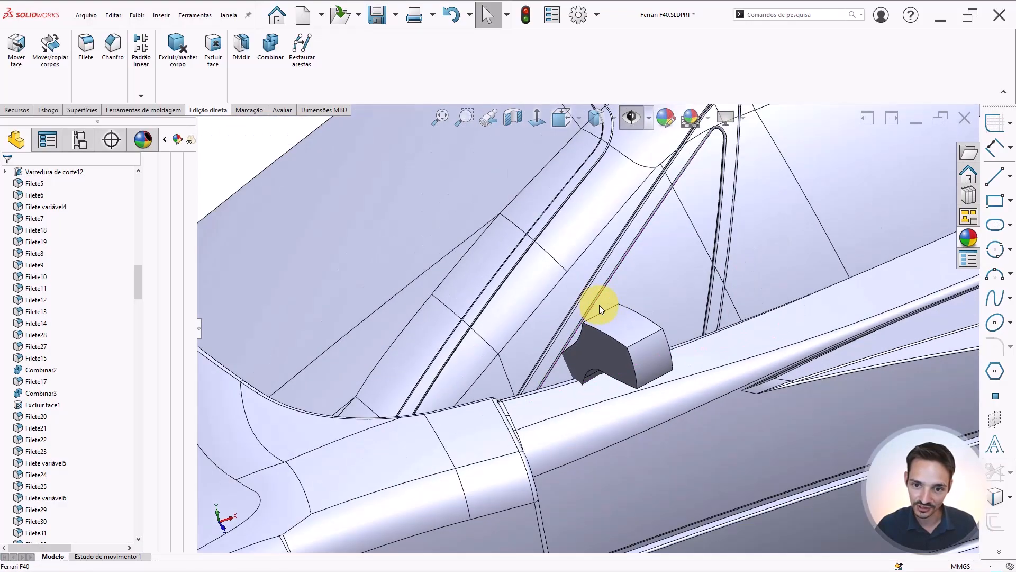
Switch to the photo viewer and browse the F40 reference photos, zooming into the side mirror
scroll(619, 301, up, 3)
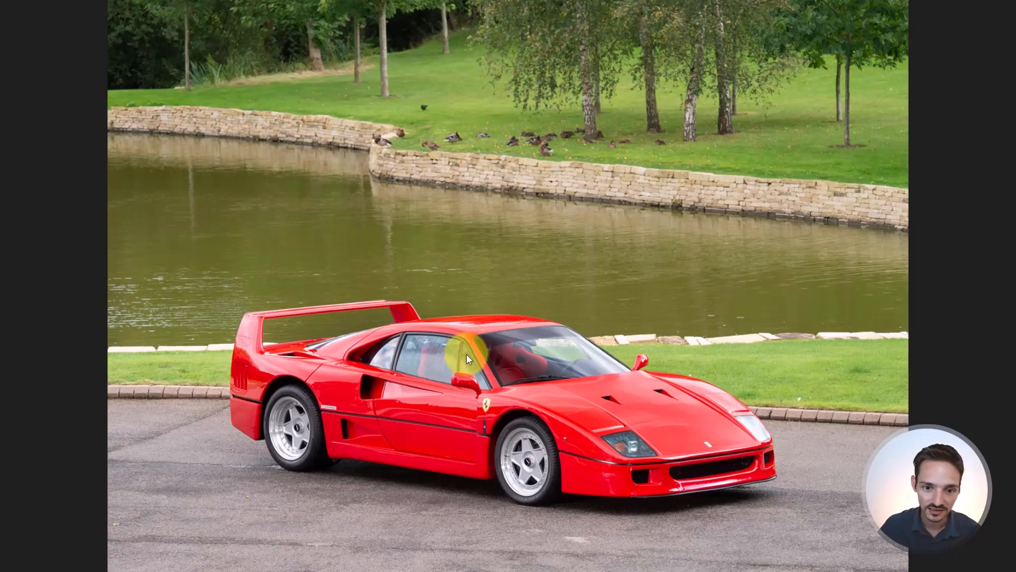
scroll(468, 391, up, 5)
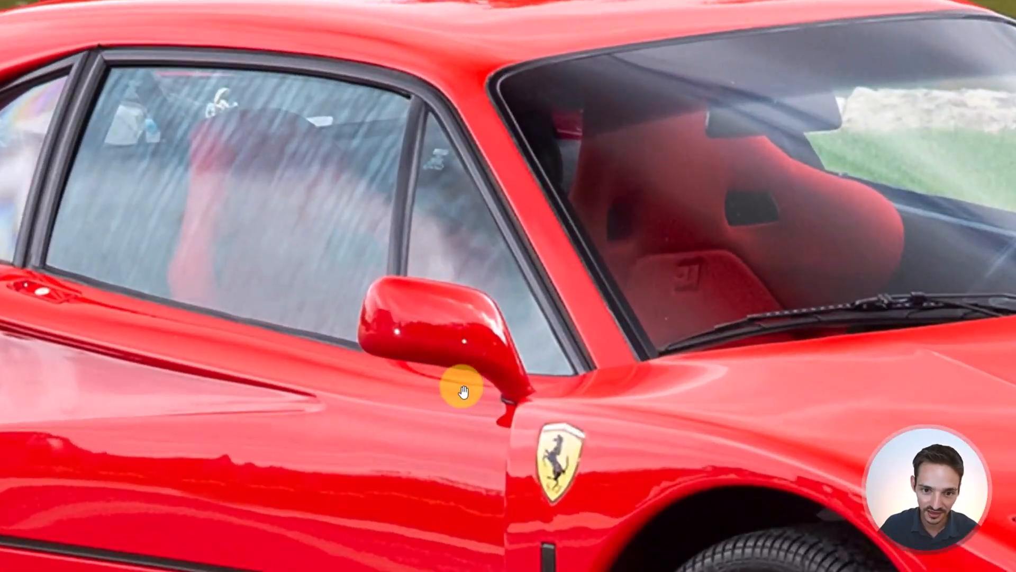
scroll(462, 390, down, 5)
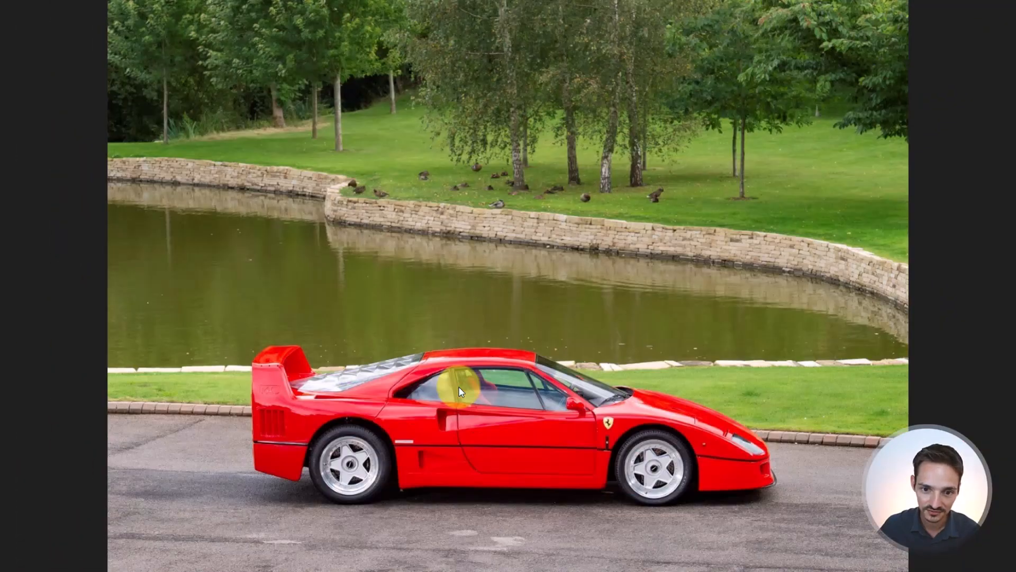
key(Right)
key(Right)
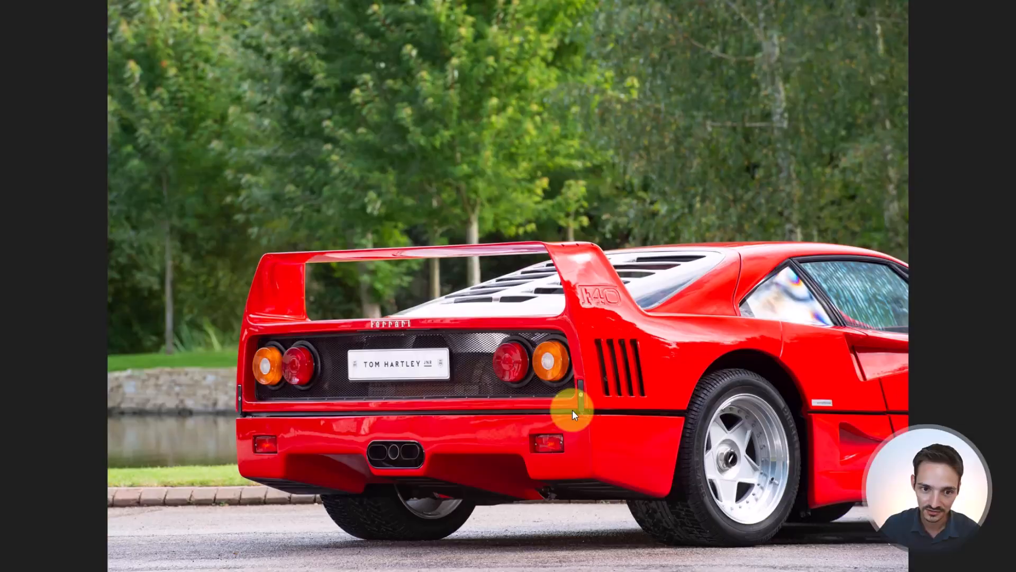
key(Right)
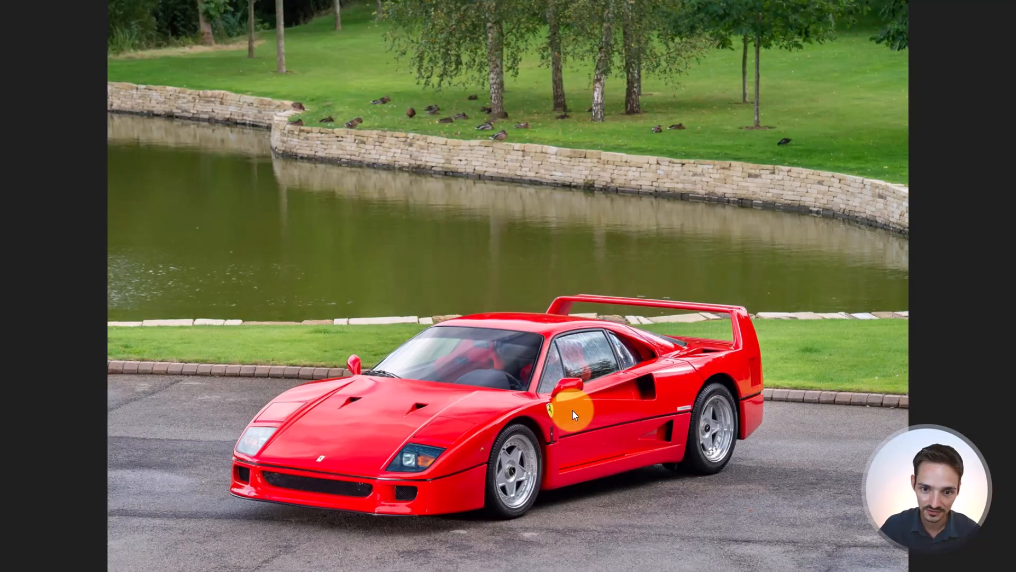
key(Right)
scroll(678, 402, up, 5)
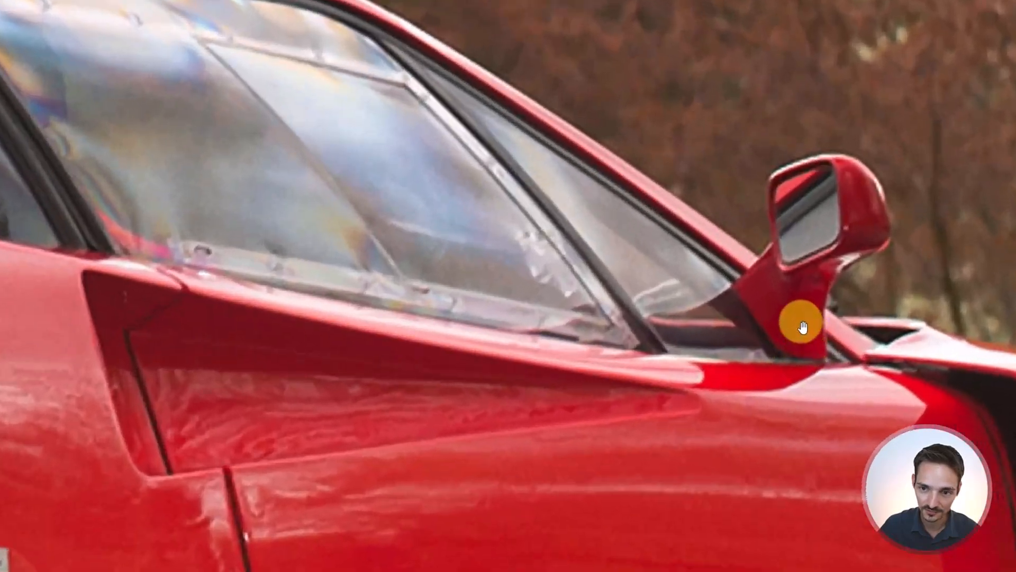
drag(803, 327, 517, 431)
scroll(524, 320, up, 3)
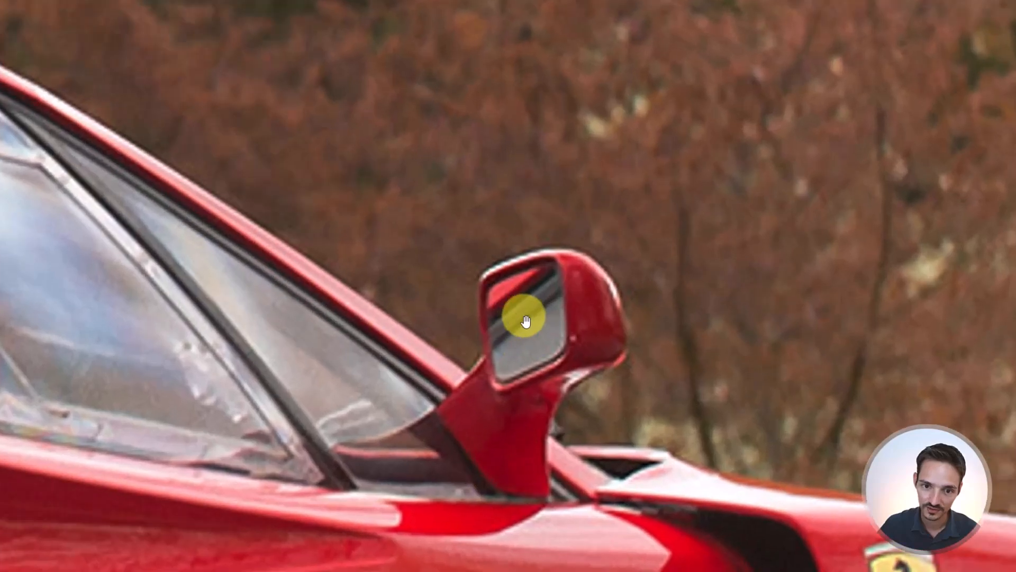
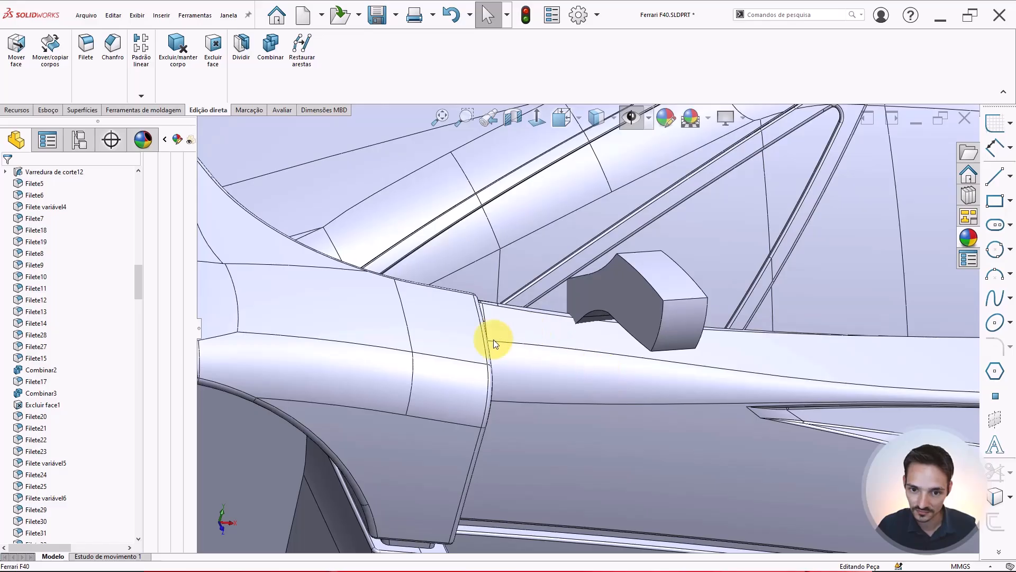
Orbit and zoom around the mirror block to examine its underside and the face toward the pillar
middle_drag(545, 297, 536, 360)
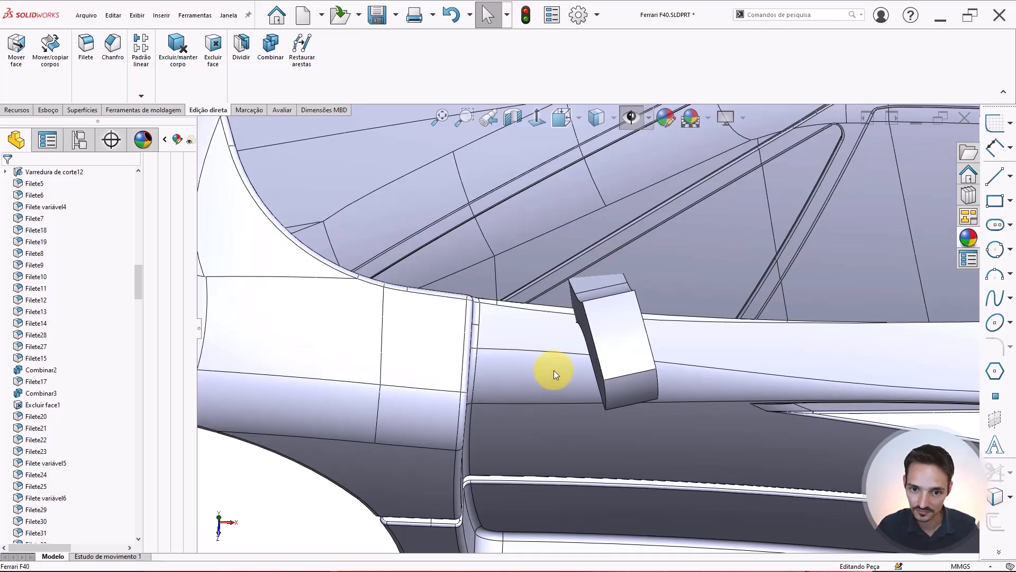
scroll(588, 287, up, 2)
scroll(588, 296, down, 3)
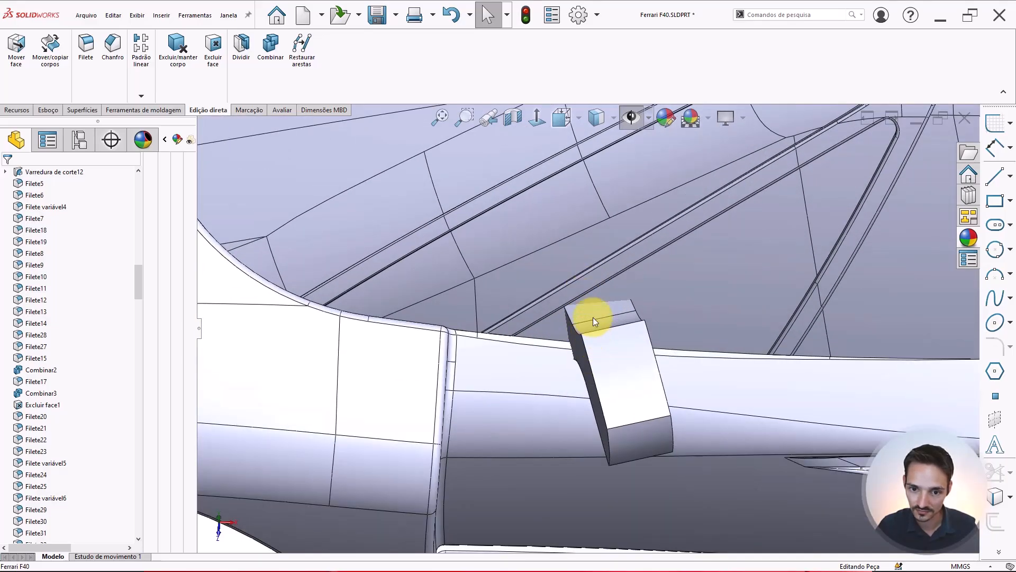
middle_drag(591, 319, 589, 212)
scroll(567, 389, down, 5)
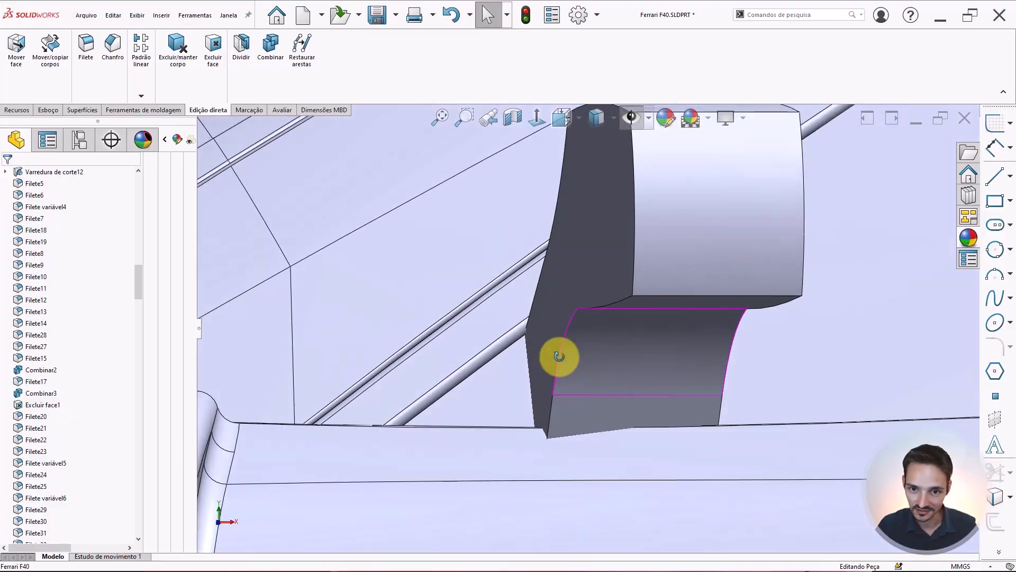
scroll(556, 360, up, 4)
scroll(594, 389, down, 3)
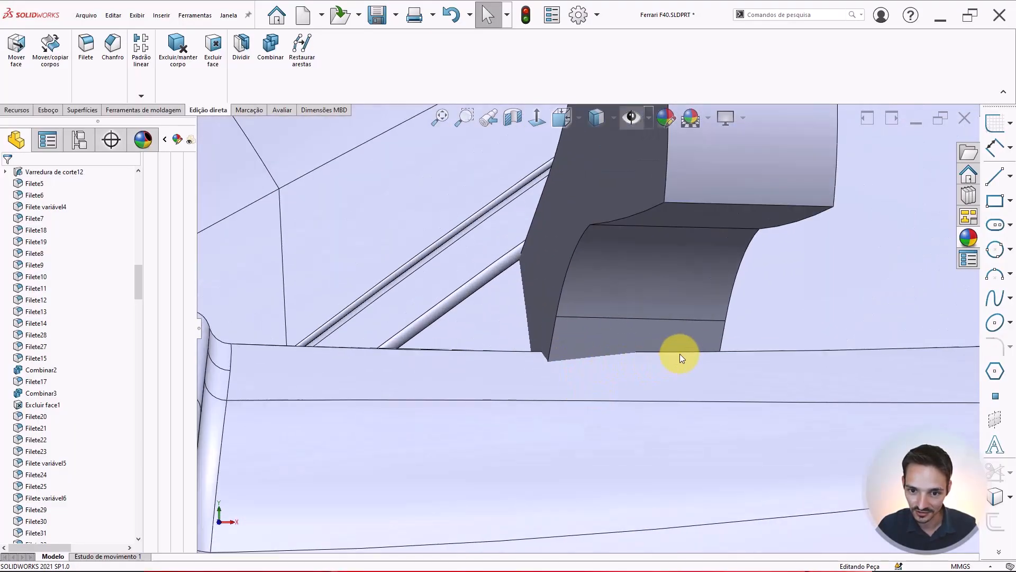
scroll(551, 267, up, 3)
scroll(586, 296, down, 2)
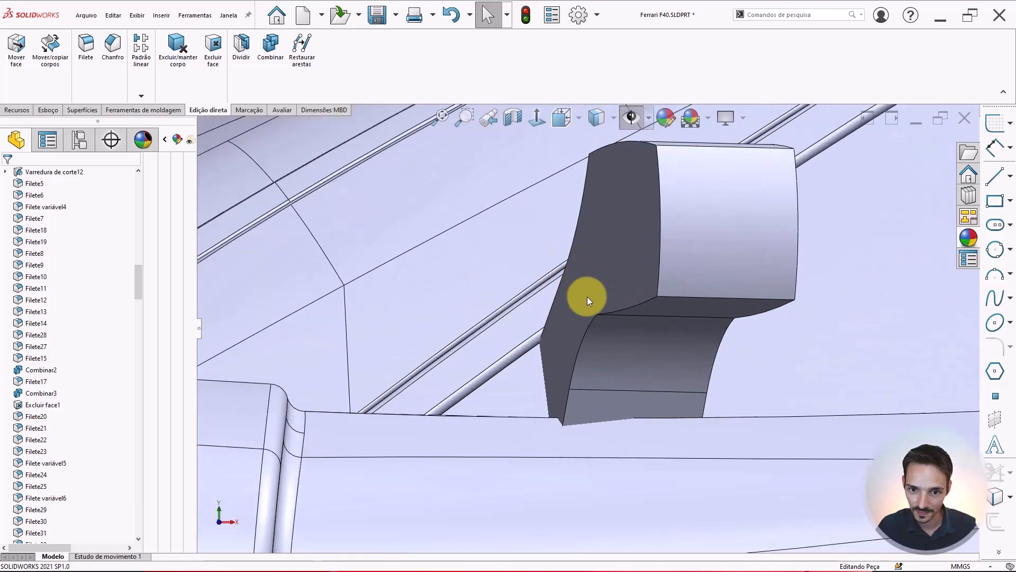
click(586, 296)
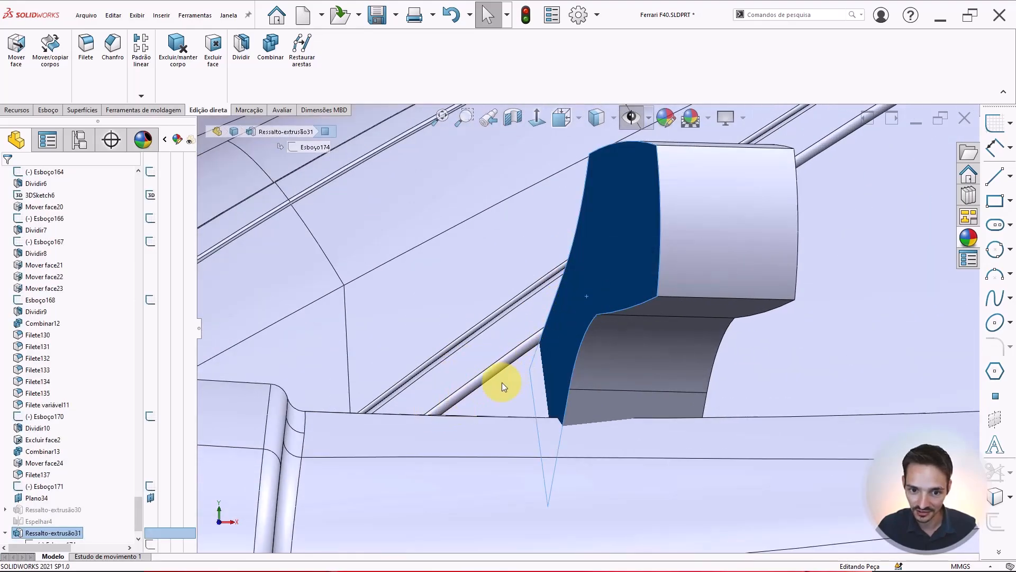
middle_drag(669, 401, 500, 290)
key(Escape)
scroll(548, 364, up, 3)
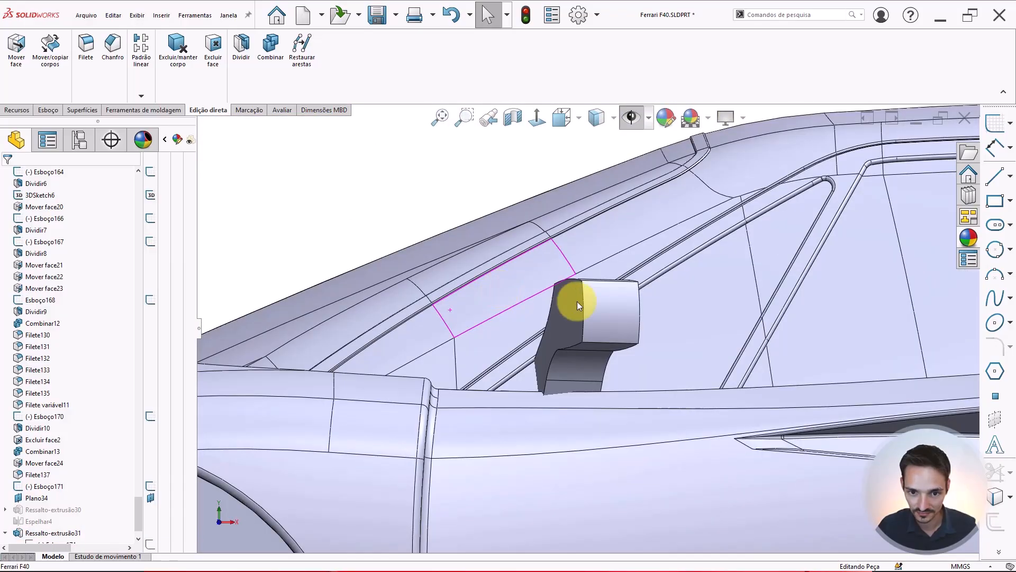
Offset the mirror block's inner face toward the windshield pillar by 4 mm with Move Face
scroll(503, 345, down, 3)
middle_drag(509, 329, 511, 280)
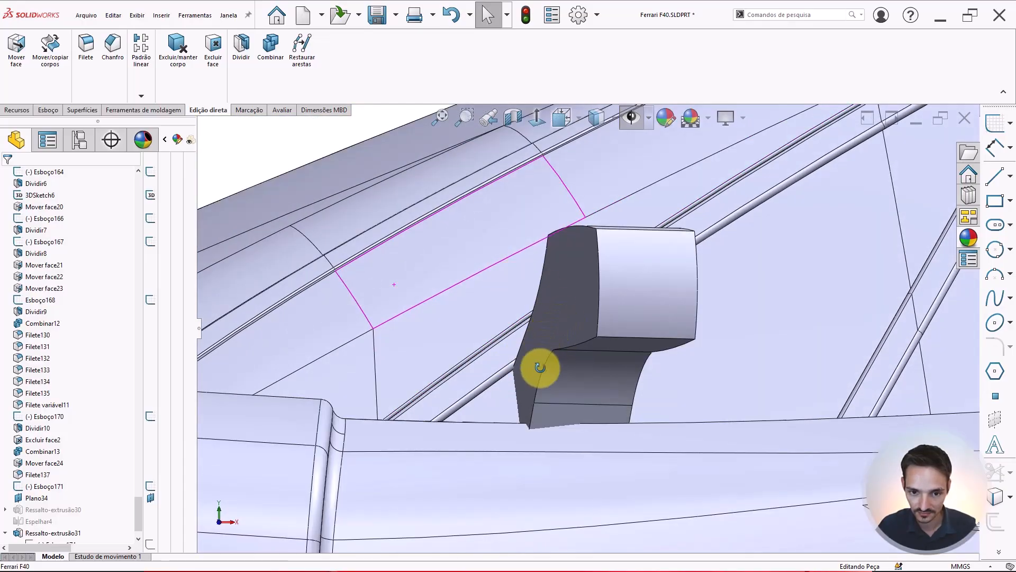
middle_drag(538, 368, 581, 311)
scroll(551, 323, down, 2)
scroll(565, 348, up, 2)
click(579, 310)
click(17, 50)
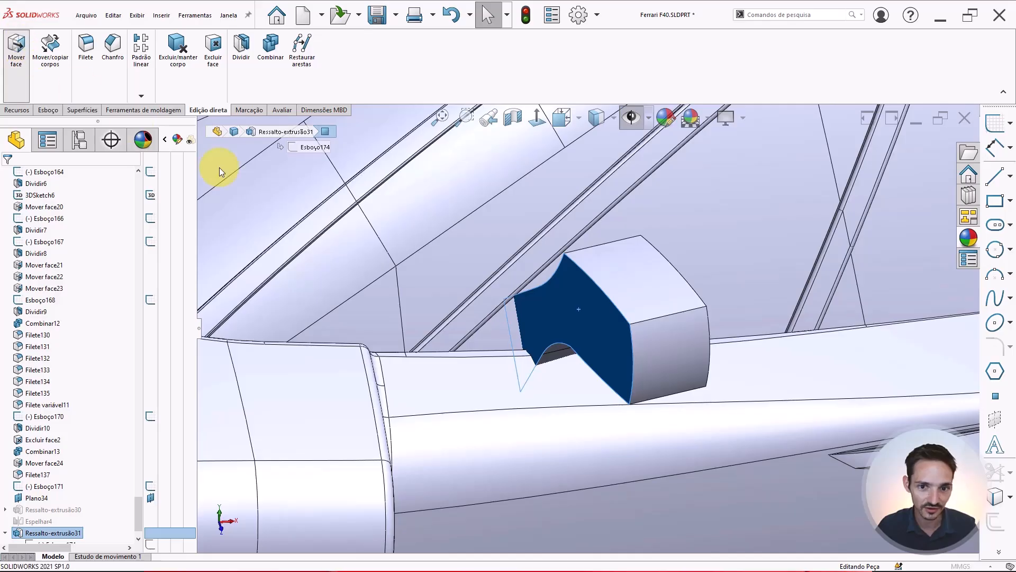
scroll(598, 313, down, 3)
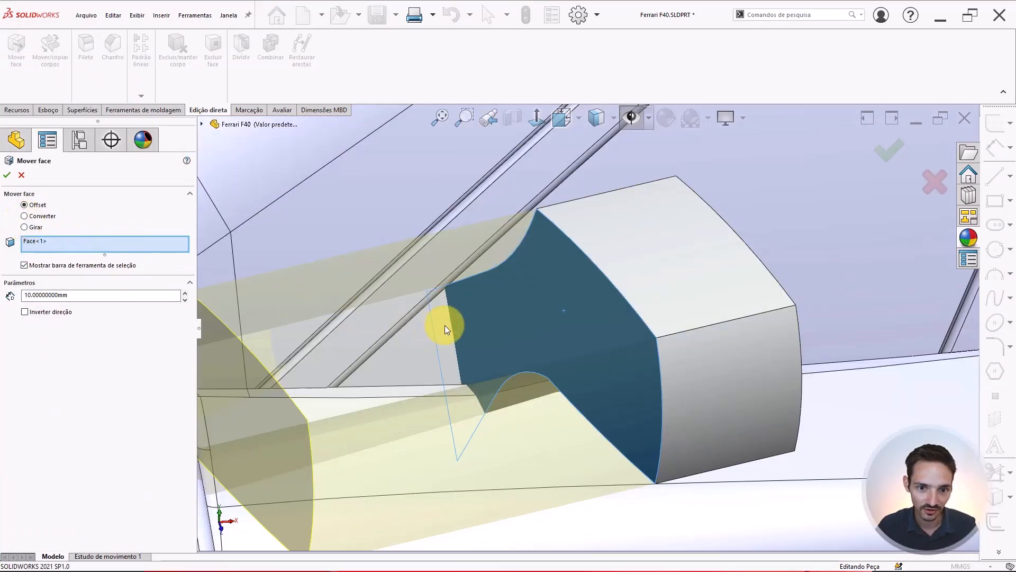
scroll(582, 310, up, 3)
middle_drag(580, 300, 538, 391)
drag(72, 297, 2, 289)
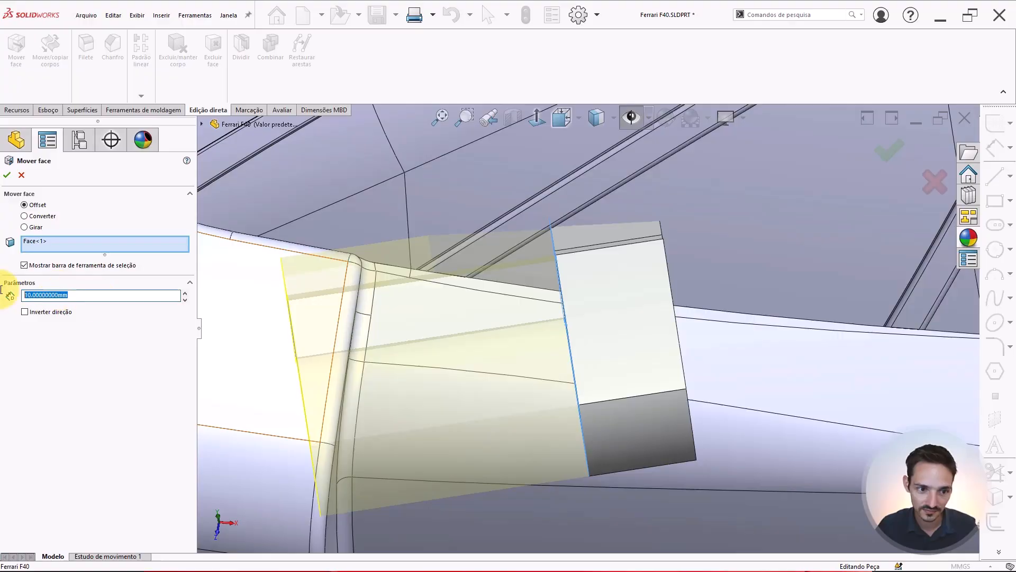
text(5)
key(Return)
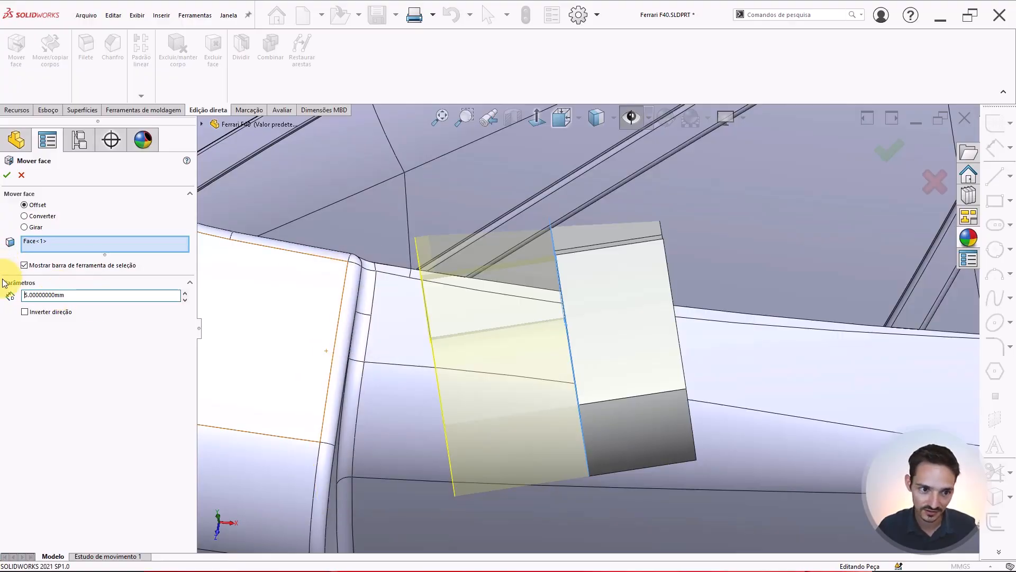
drag(66, 296, 6, 292)
text(4)
key(Return)
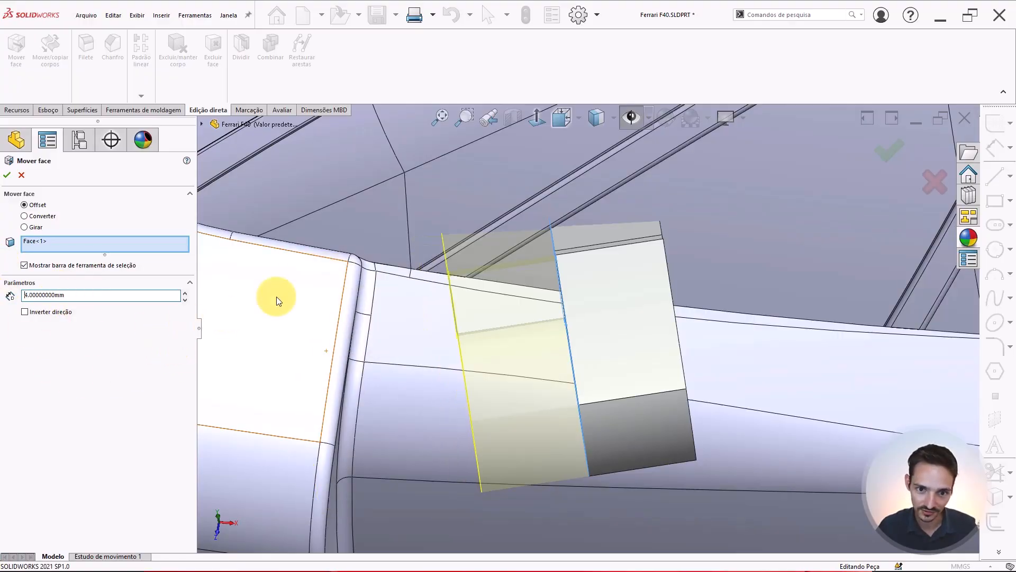
middle_drag(536, 181, 526, 284)
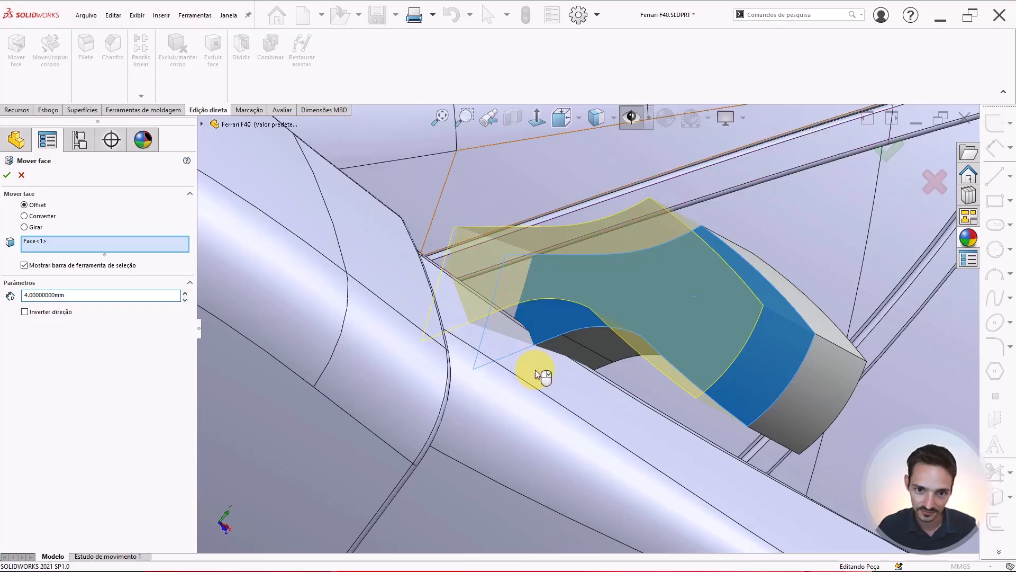
middle_drag(481, 400, 666, 387)
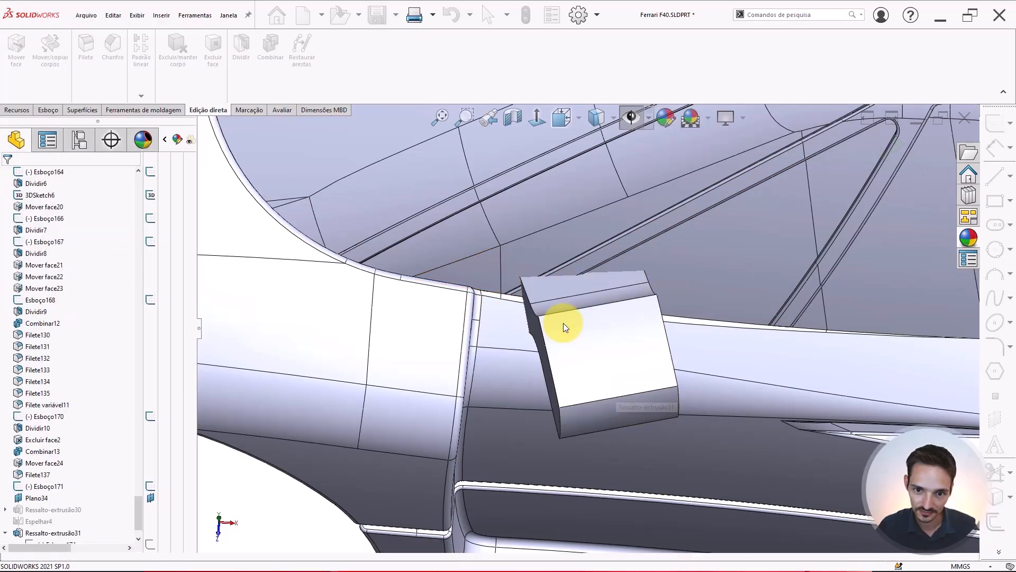
Toggle between wireframe and shaded-with-edges display while orbiting to inspect the mirror block's edges against the pillar
scroll(574, 320, up, 3)
scroll(574, 320, up, 3)
scroll(576, 319, down, 4)
middle_drag(568, 325, 569, 284)
scroll(602, 350, down, 2)
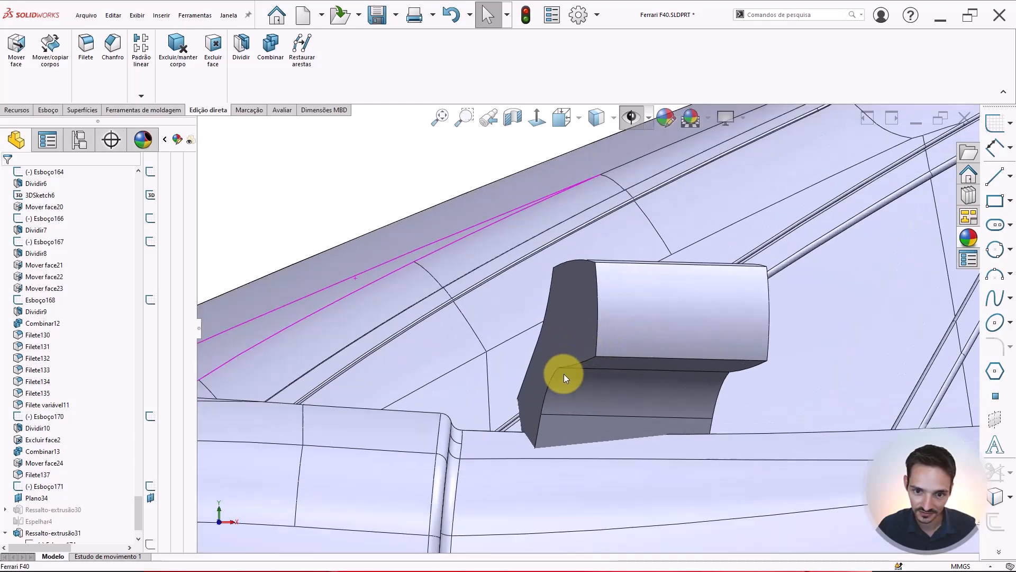
click(590, 121)
click(604, 247)
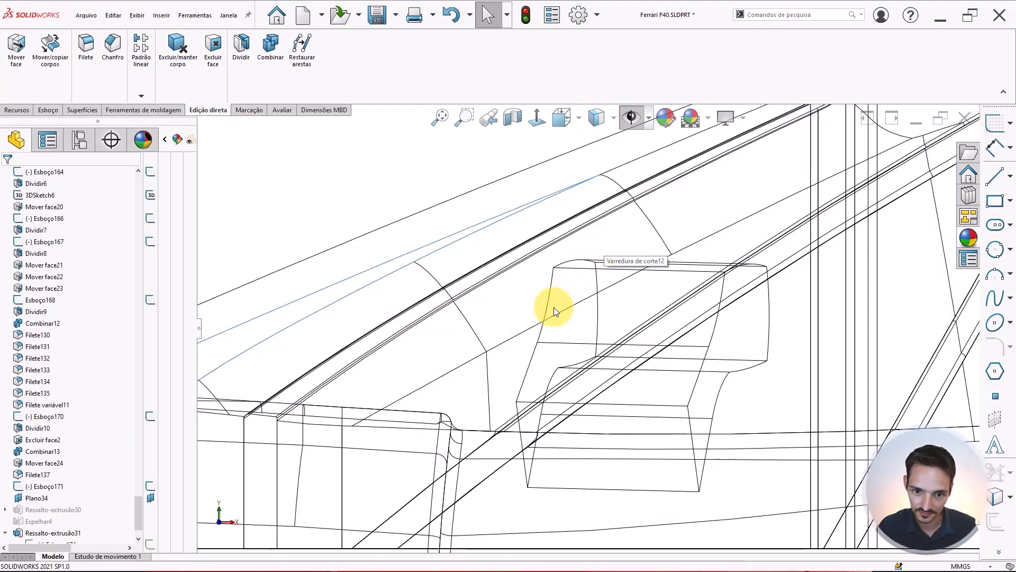
click(596, 117)
click(594, 141)
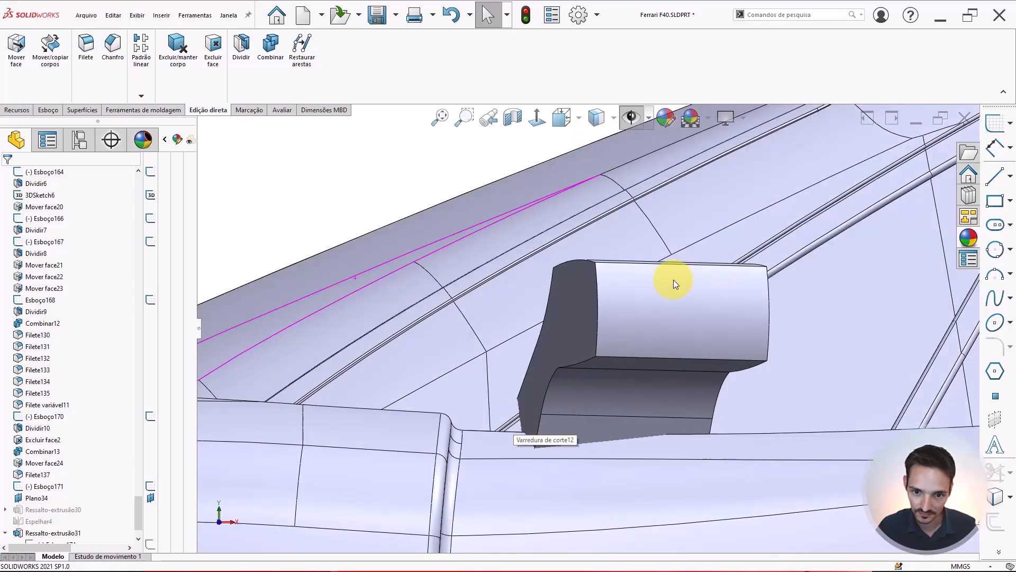
scroll(647, 314, up, 3)
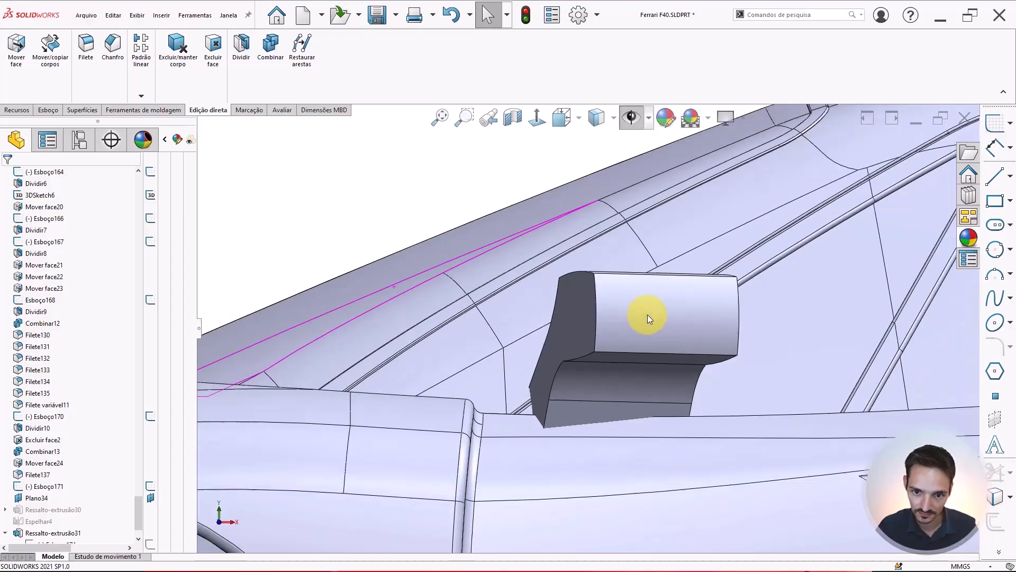
middle_drag(622, 303, 526, 249)
scroll(573, 335, down, 3)
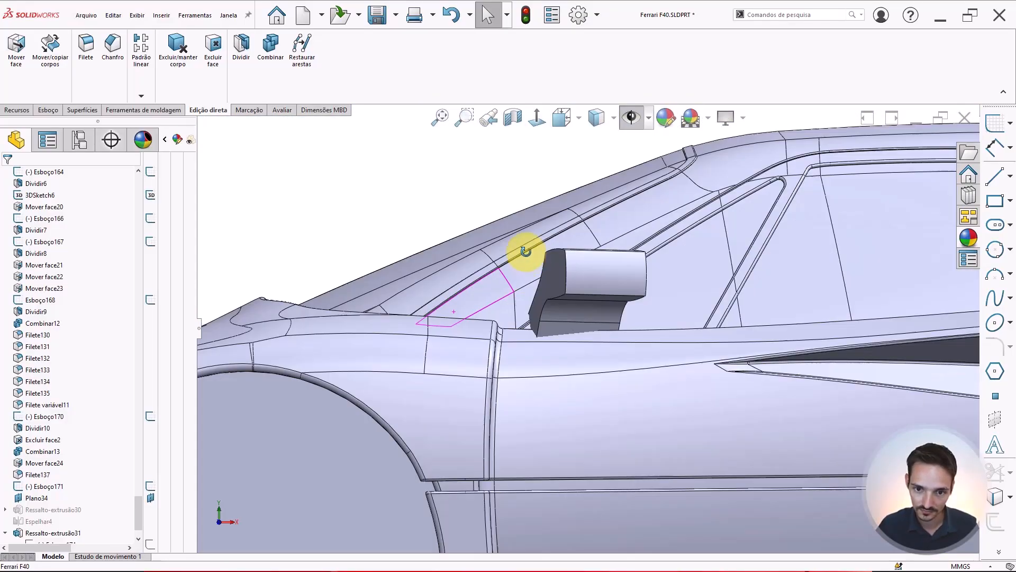
scroll(576, 313, down, 3)
click(596, 116)
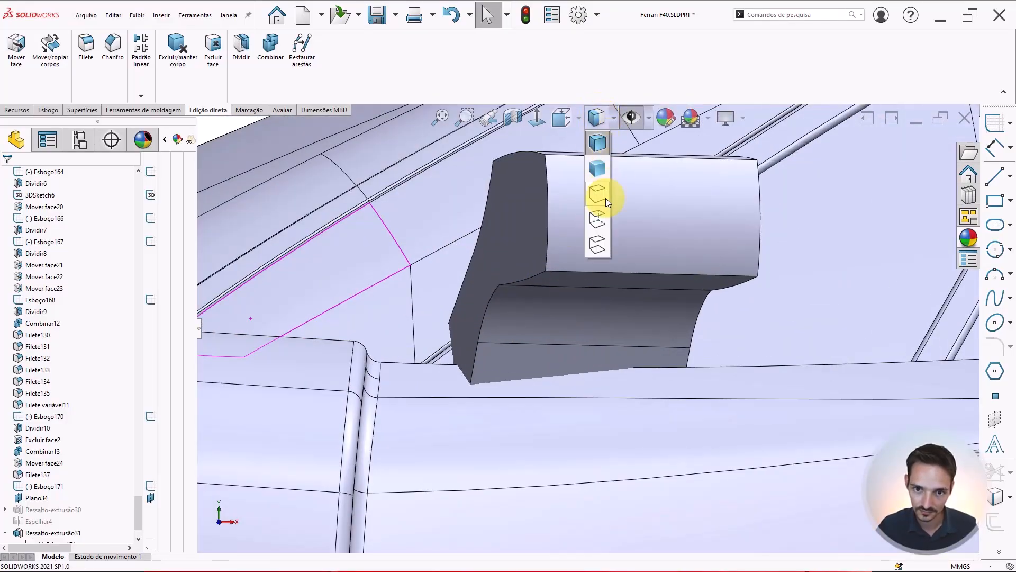
click(590, 243)
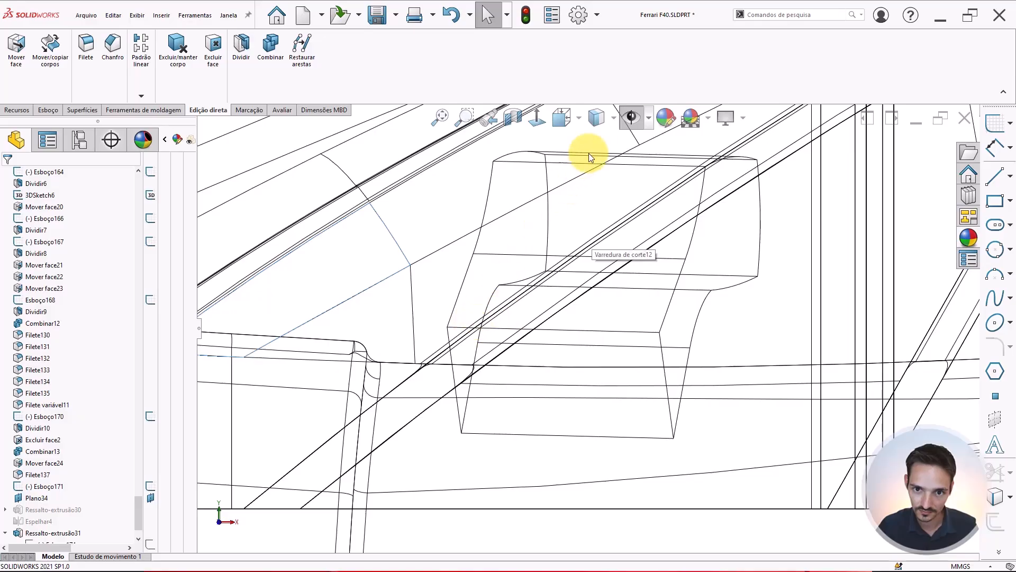
click(600, 119)
click(599, 144)
scroll(570, 251, up, 8)
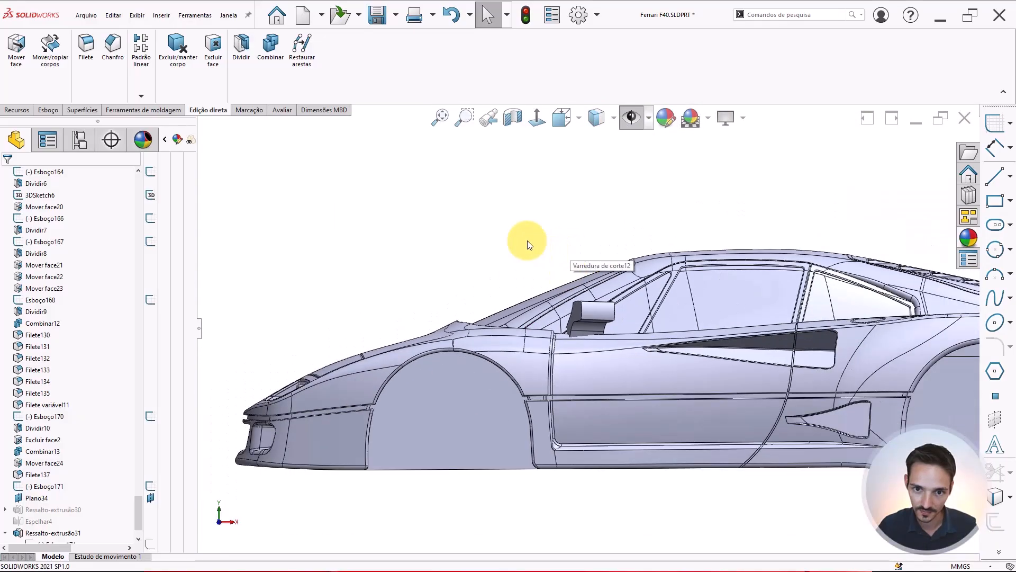
Show the reference images and planes, and open a sketch on the side reference plane Plano23
click(638, 120)
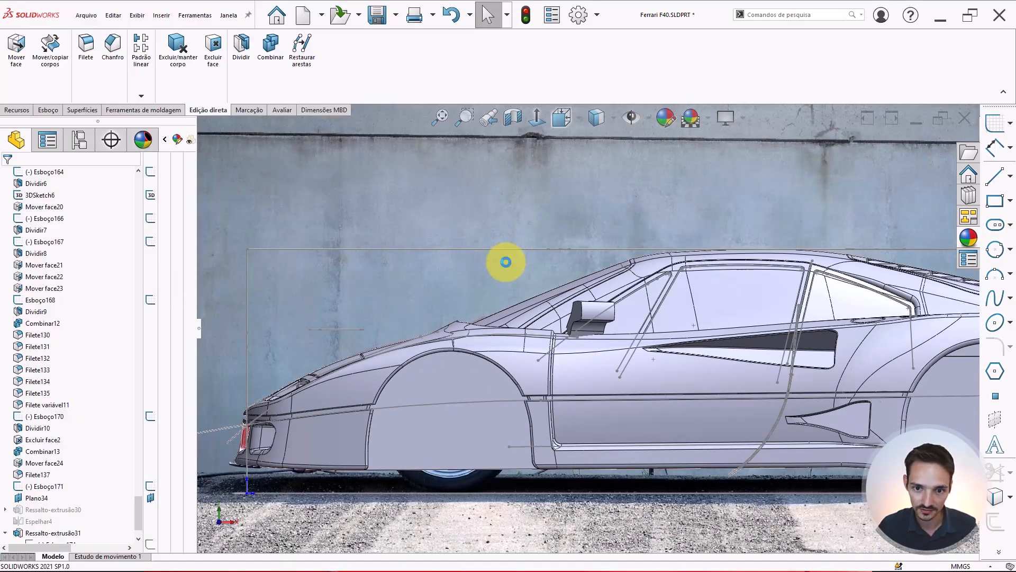
scroll(556, 237, up, 6)
click(650, 118)
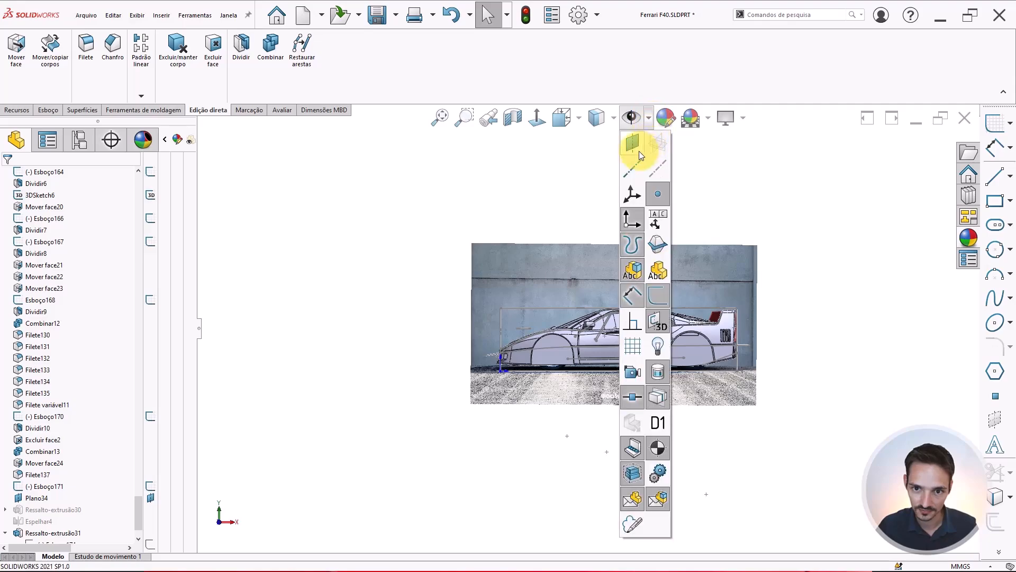
click(634, 143)
click(599, 188)
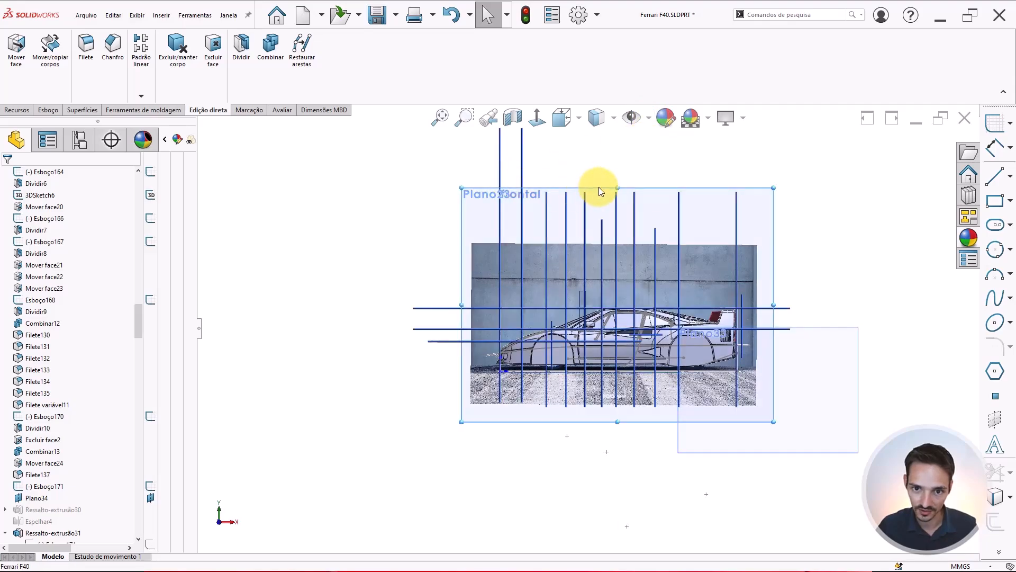
click(643, 156)
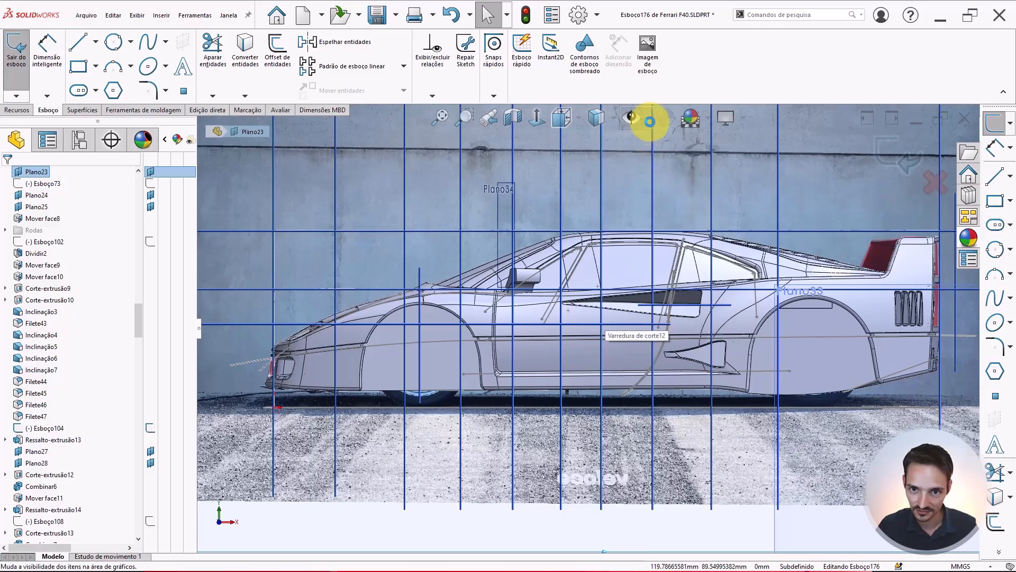
Hide the planes and zoom into the mirror in wireframe display
click(649, 119)
click(651, 147)
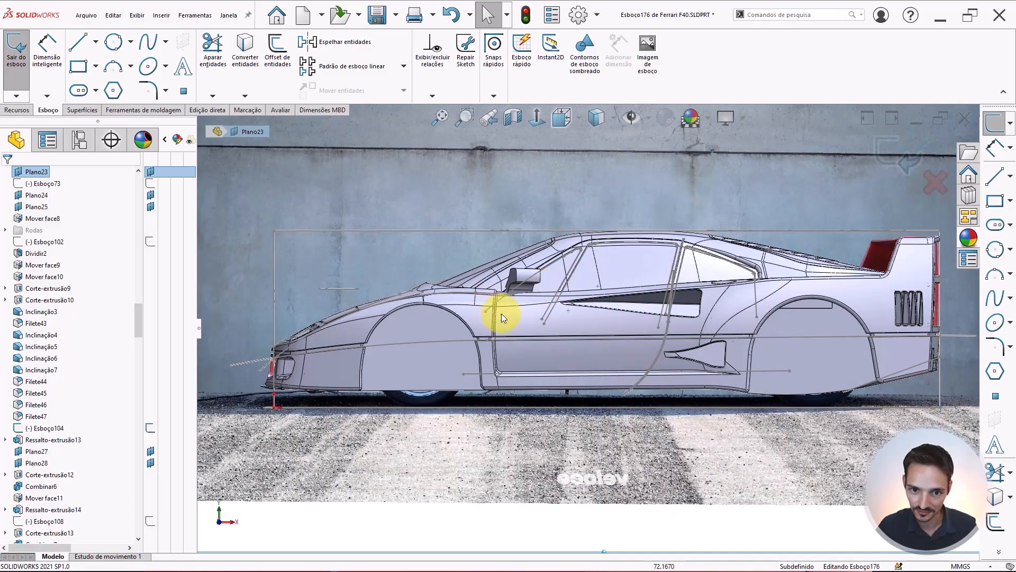
scroll(549, 267, down, 5)
scroll(489, 278, down, 3)
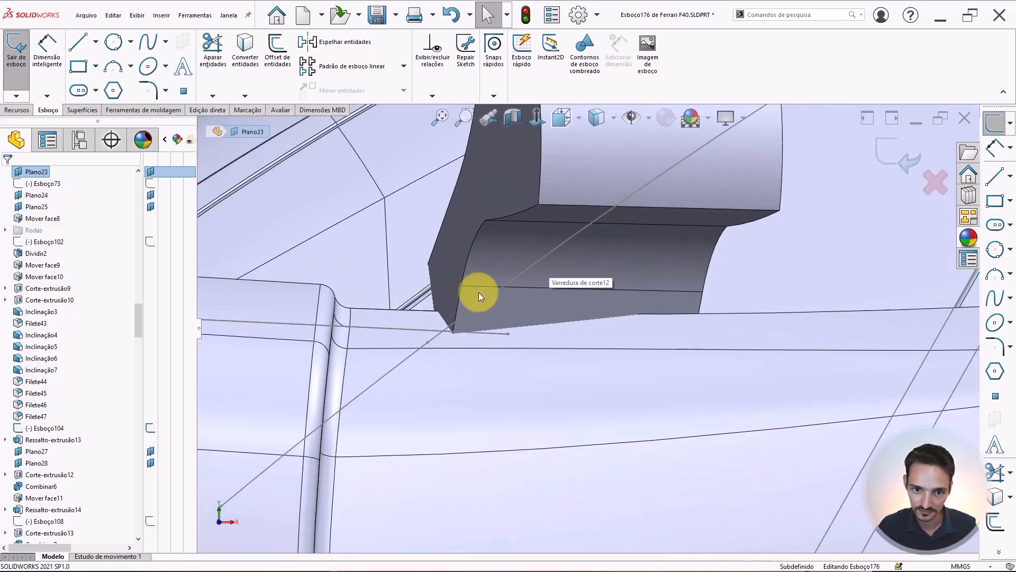
click(602, 121)
click(595, 224)
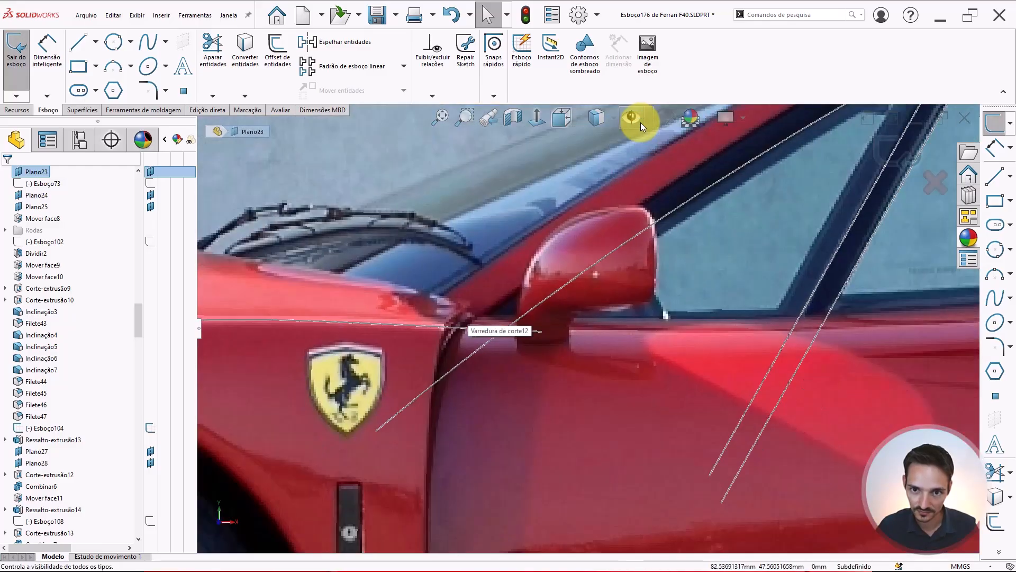
scroll(523, 312, down, 2)
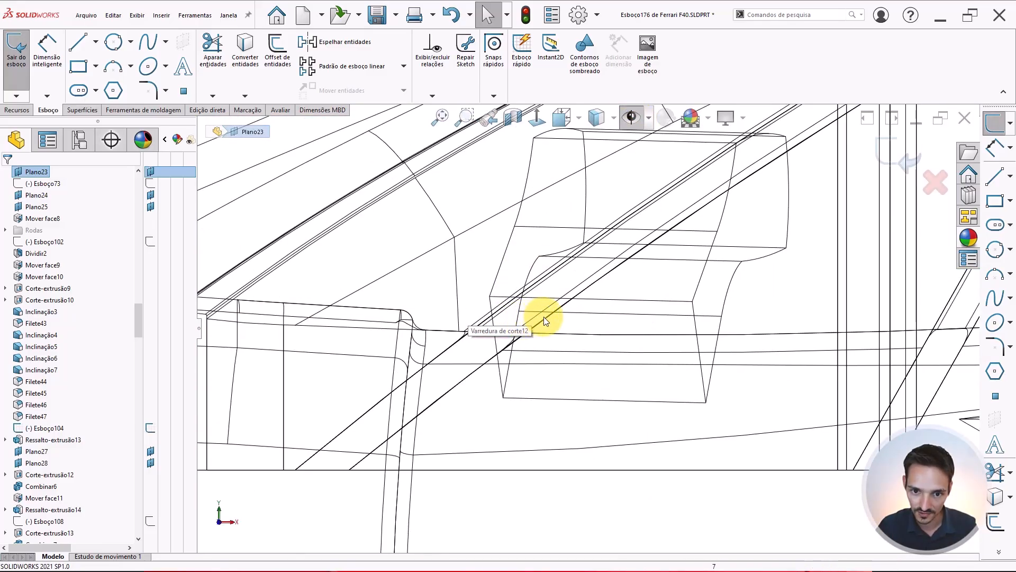
Select the mirror block's lower edge and convert it into the sketch with Convert Entities
click(549, 317)
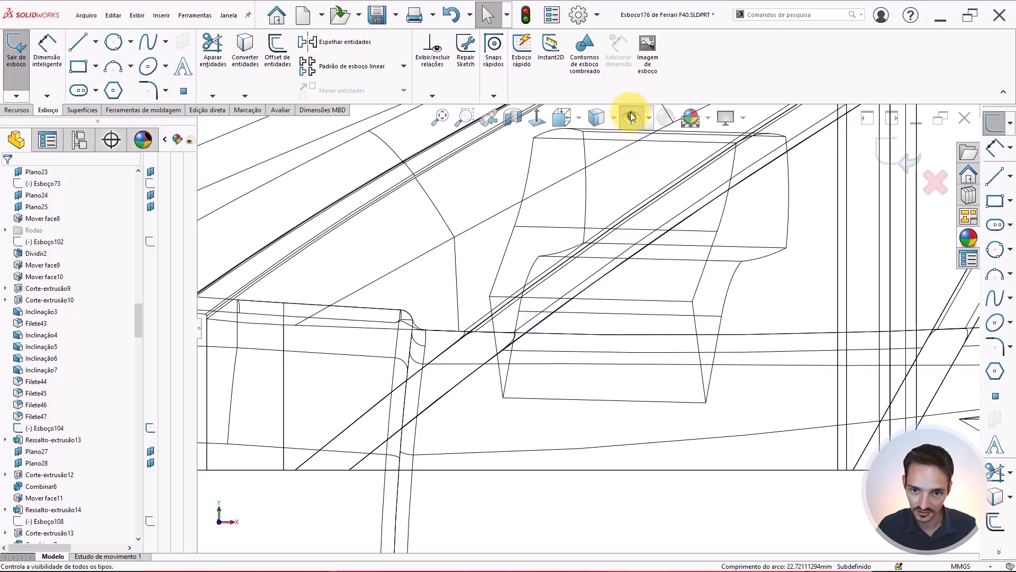
click(632, 117)
click(536, 324)
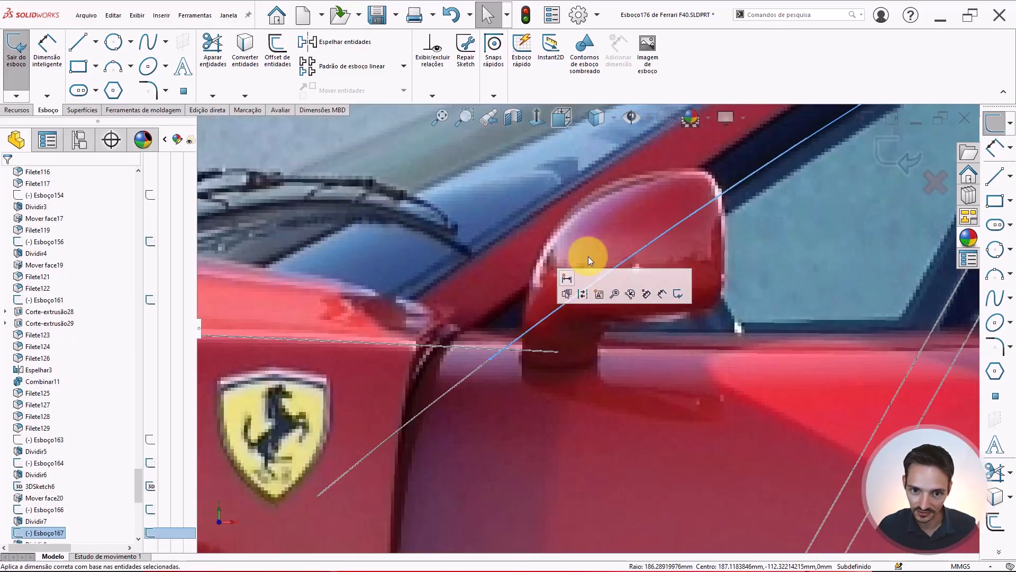
ctrl+click(475, 370)
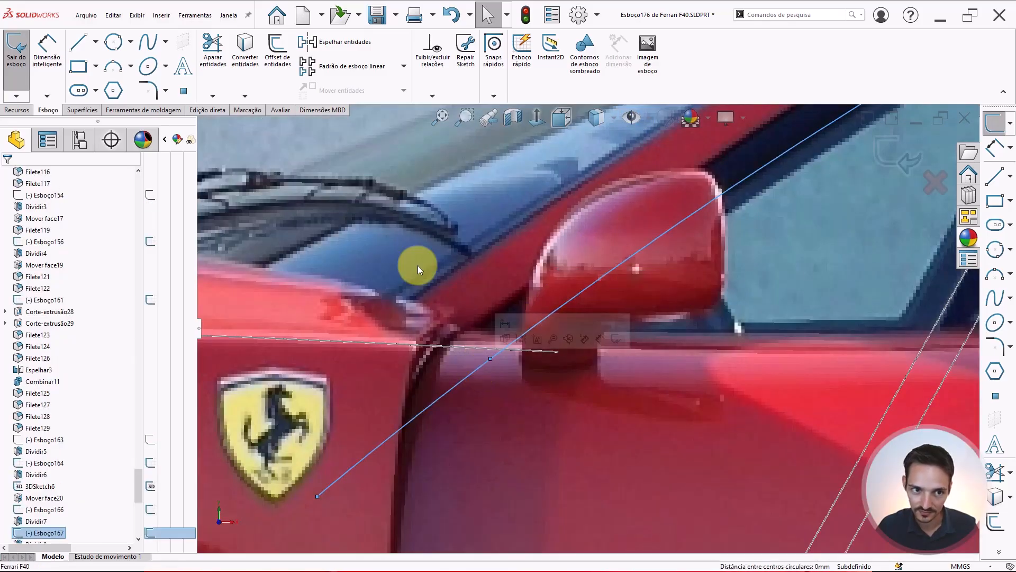
click(244, 48)
scroll(582, 275, up, 3)
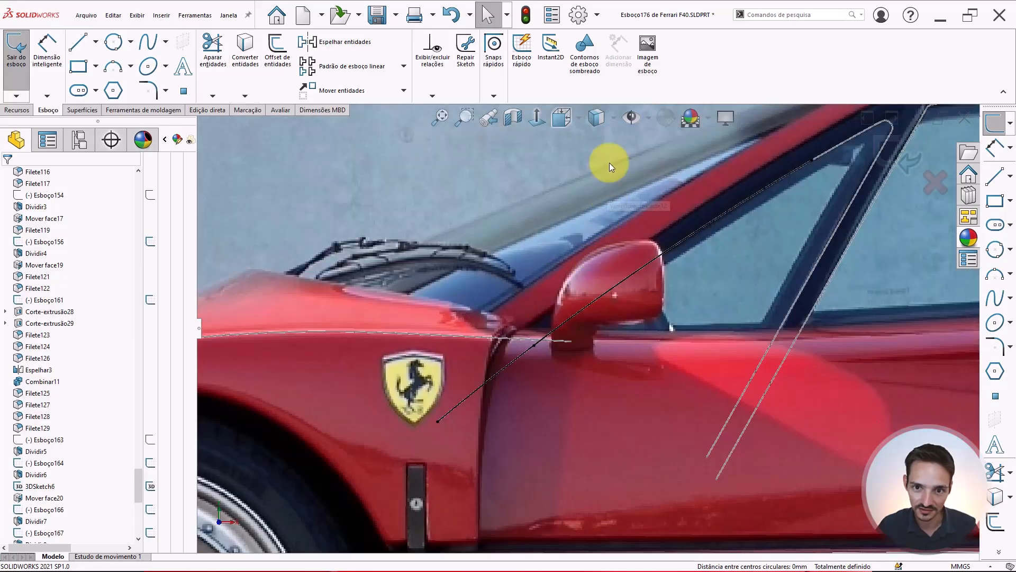
Switch to shaded-with-edges display and zoom in to examine the mirror block against the pillar
click(634, 117)
scroll(618, 240, up, 3)
click(598, 118)
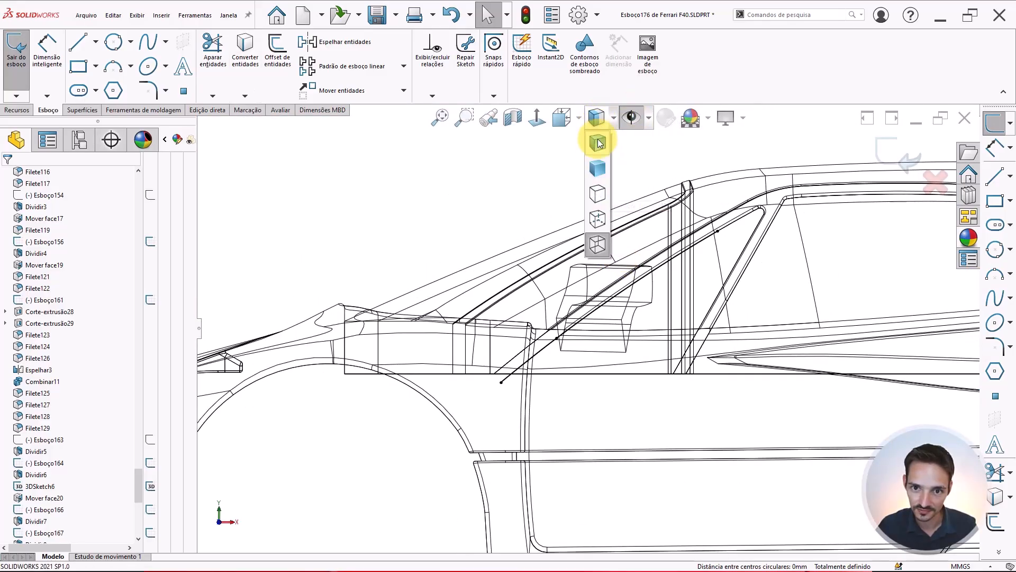
click(598, 142)
scroll(603, 329, down, 2)
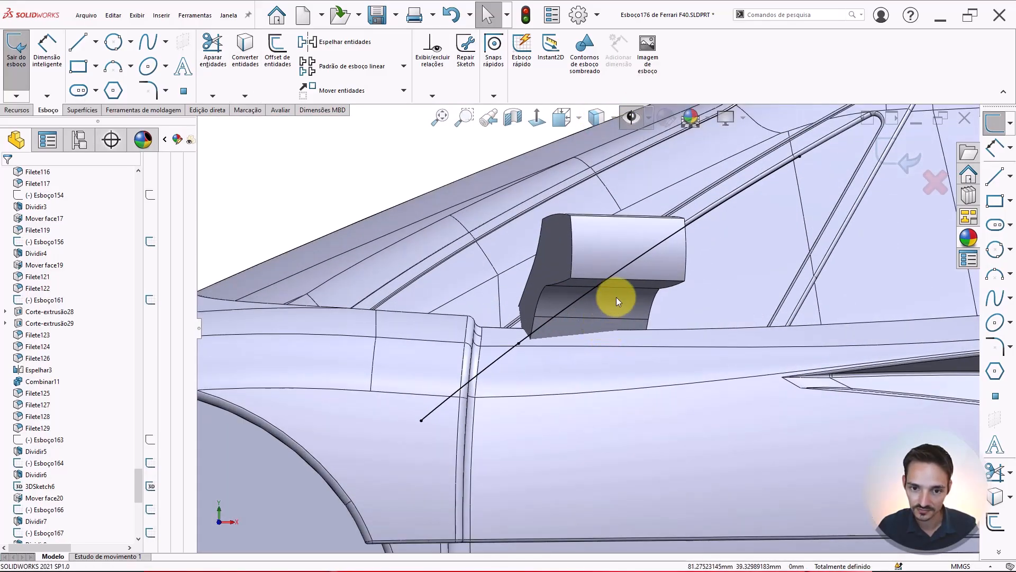
scroll(639, 238, up, 1)
scroll(639, 238, down, 1)
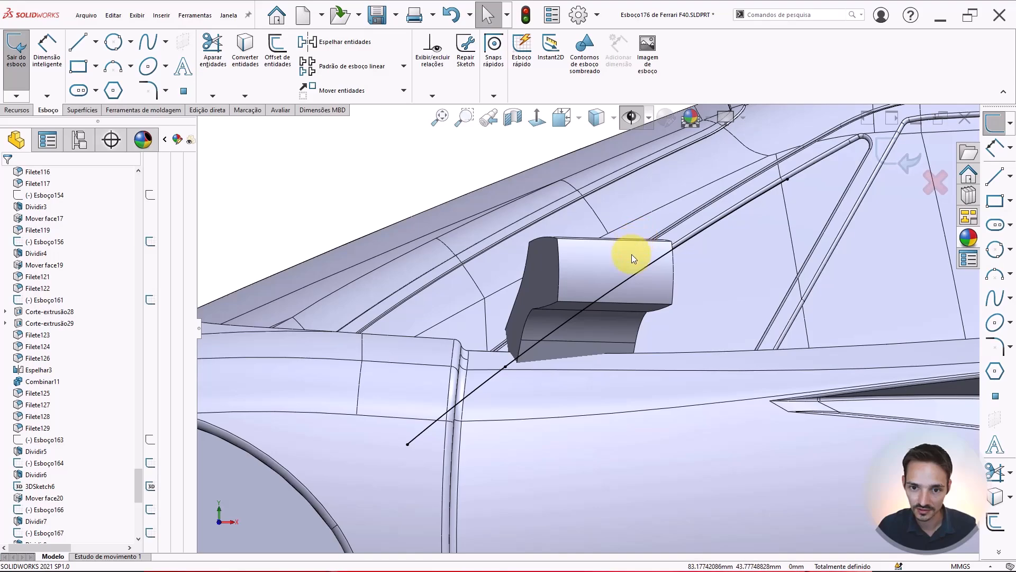
scroll(647, 249, up, 1)
scroll(590, 303, down, 1)
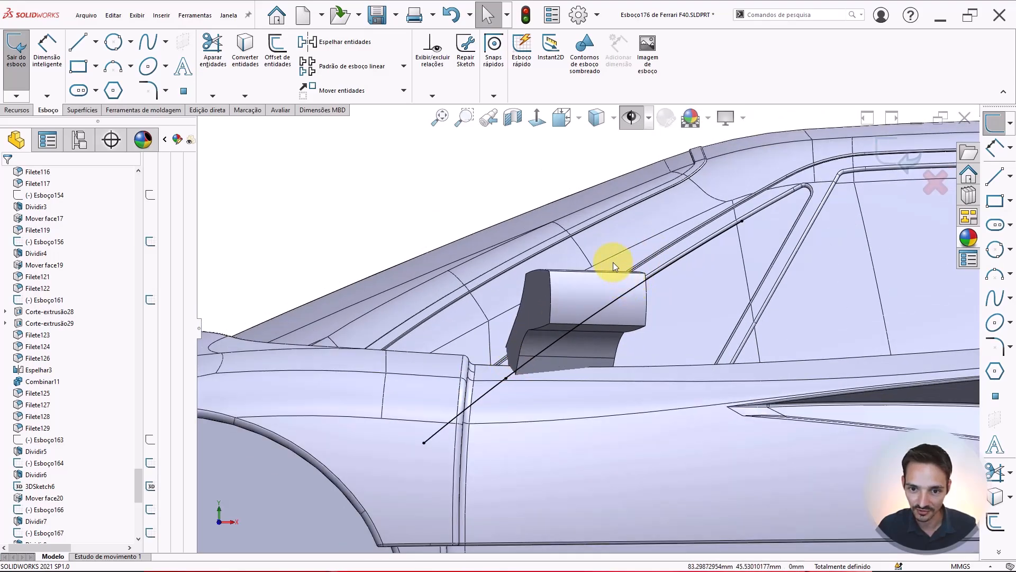
Sketch a near-vertical line crossing the mirror block from above its top edge down past its bottom
key(l)
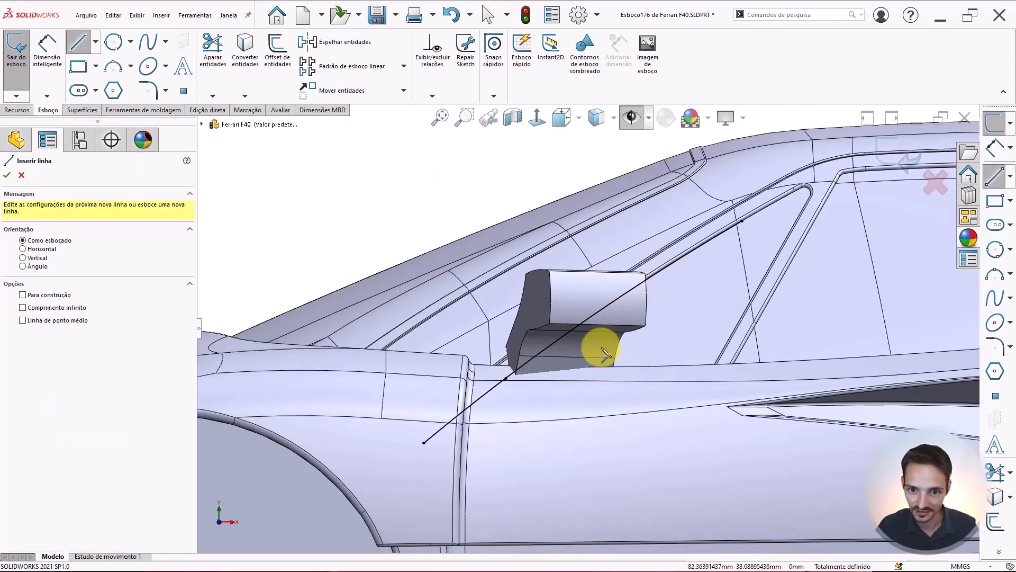
click(608, 245)
click(602, 348)
key(Escape)
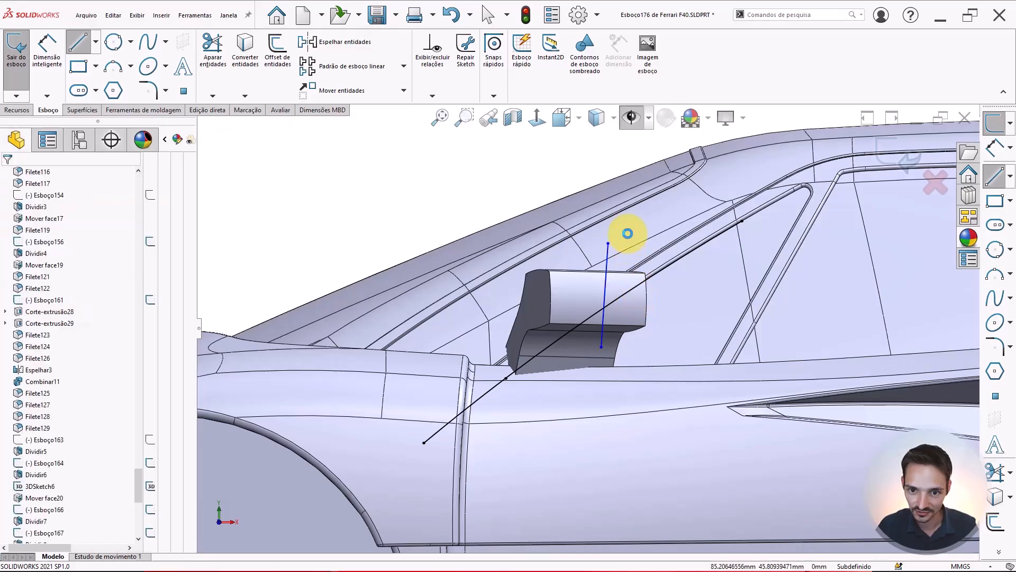
scroll(624, 232, down, 2)
right_drag(603, 211, 646, 225)
scroll(632, 282, down, 3)
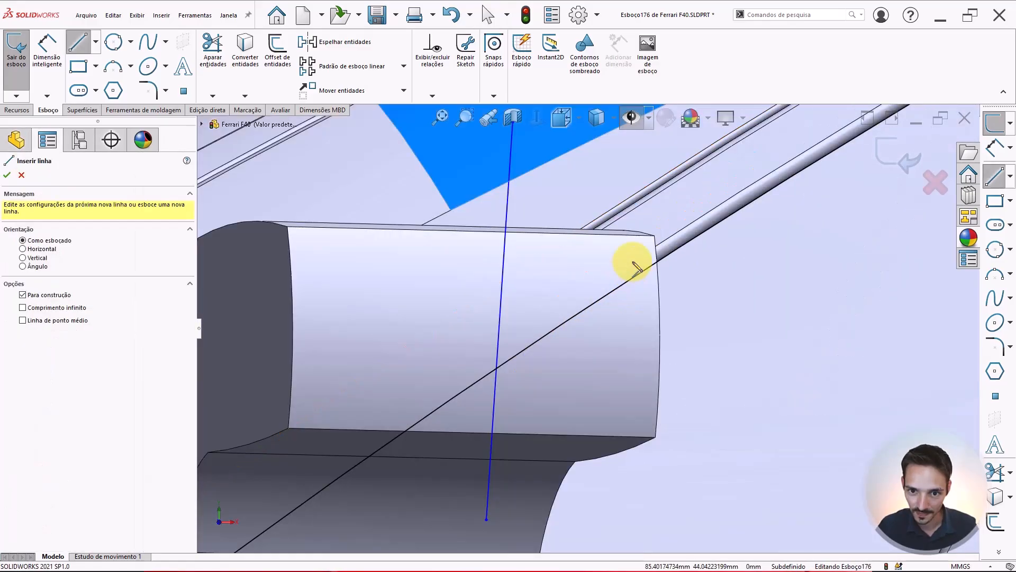
Draw a construction line along the mirror block's outer end edge and attach its endpoints to the block's corners
click(656, 236)
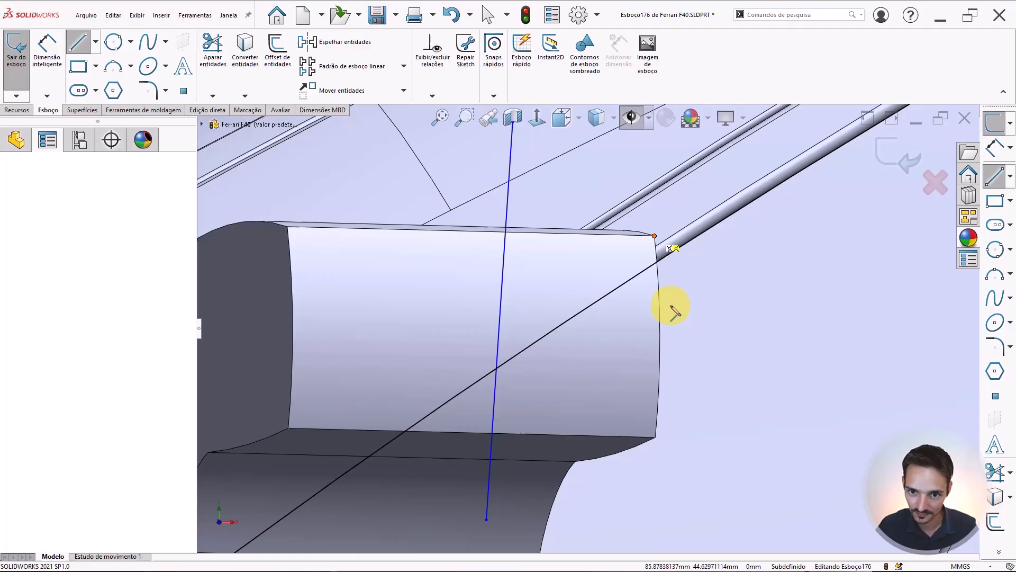
click(657, 437)
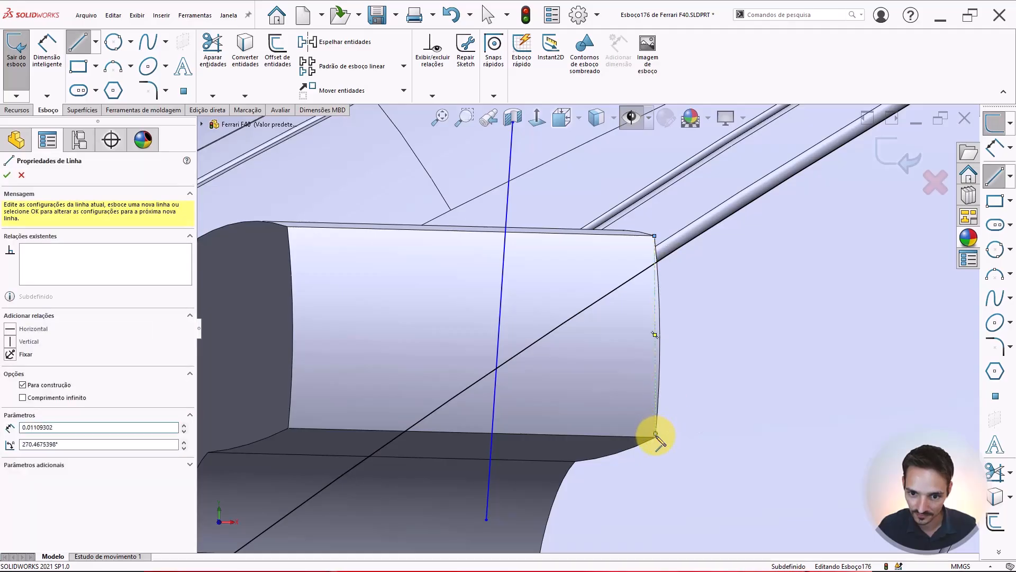
key(Escape)
click(656, 437)
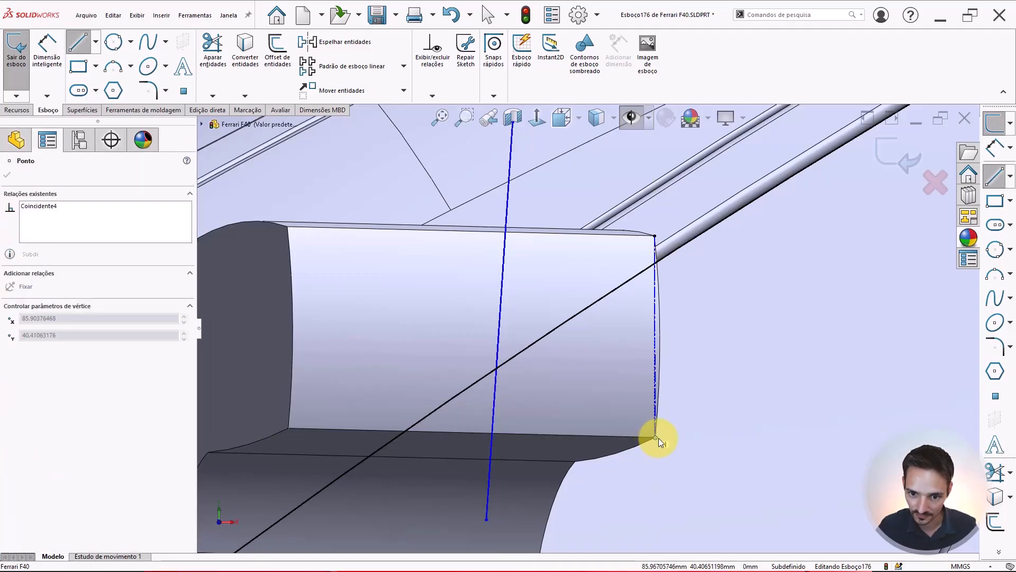
ctrl+click(635, 436)
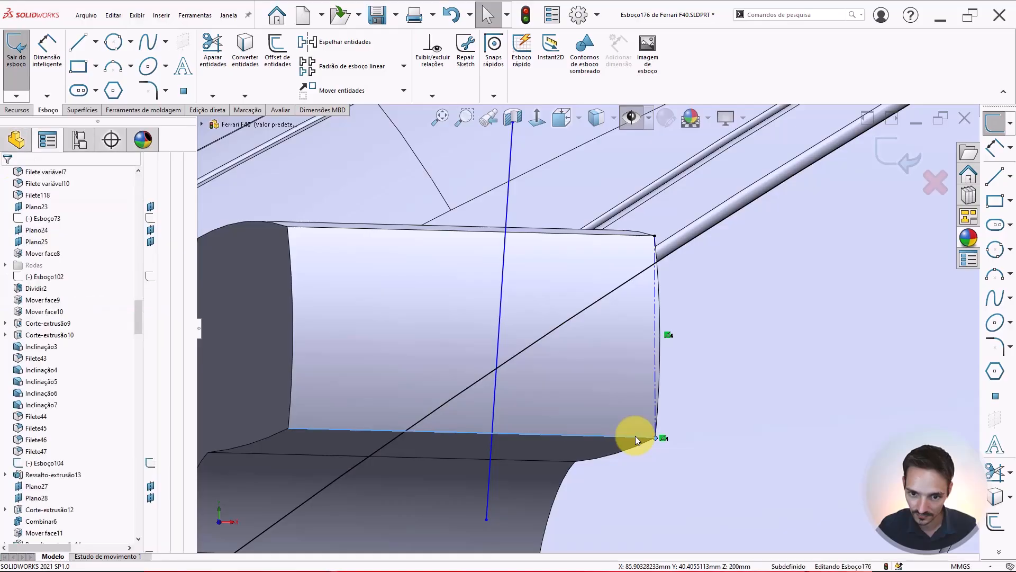
click(683, 392)
key(Escape)
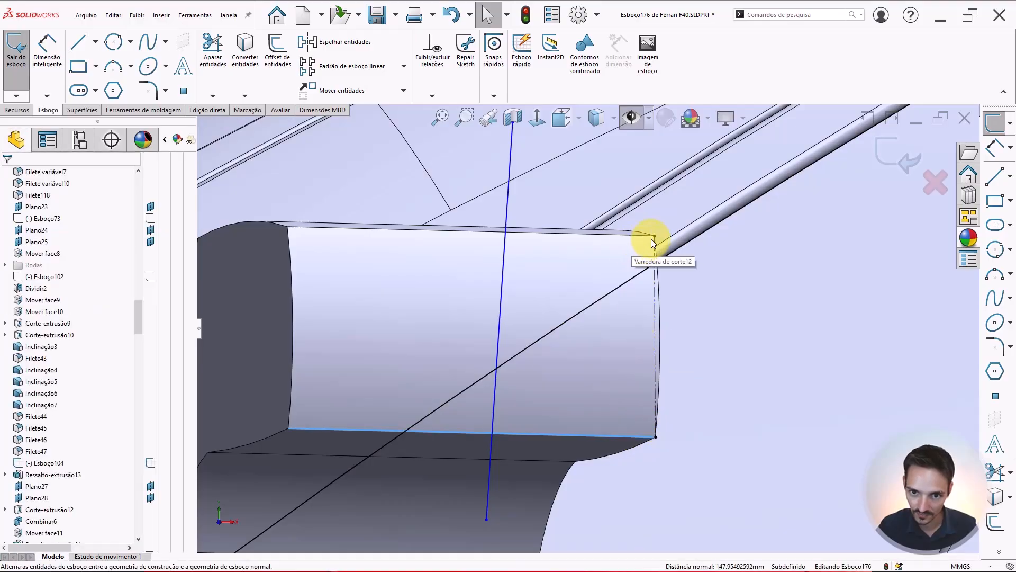
Make the crossing line parallel to the end construction line
click(657, 286)
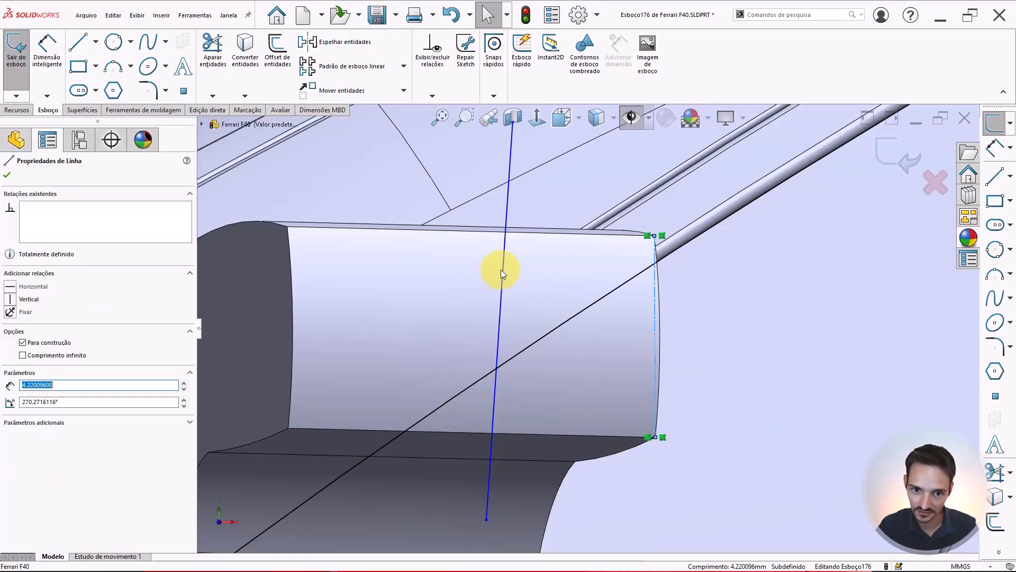
ctrl+click(501, 269)
click(595, 223)
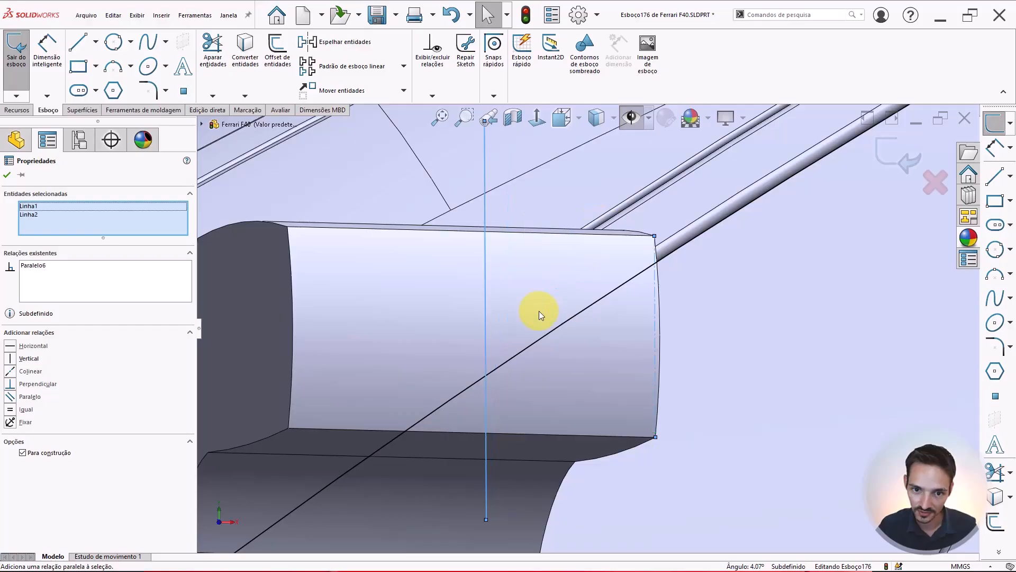
scroll(539, 310, up, 3)
scroll(601, 349, down, 3)
key(Escape)
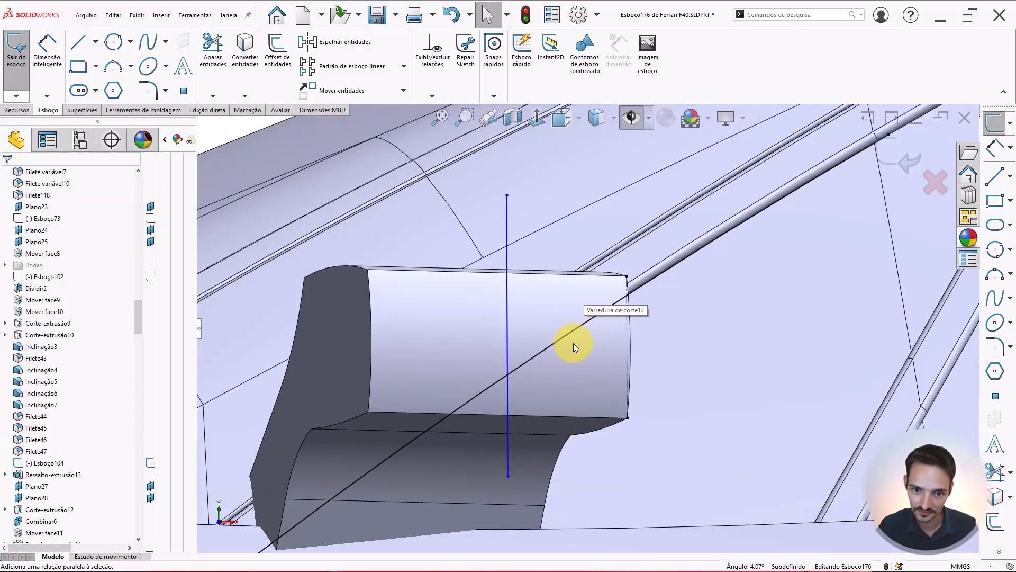
Dimension the distance between the crossing line and the end construction line as 4 mm
scroll(573, 343, up, 4)
scroll(561, 345, down, 1)
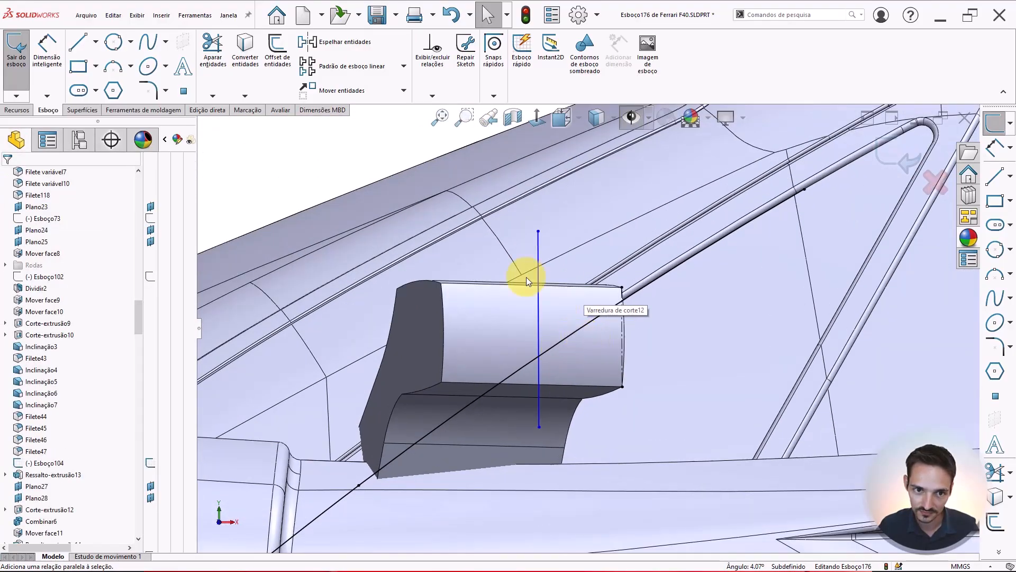
key(d)
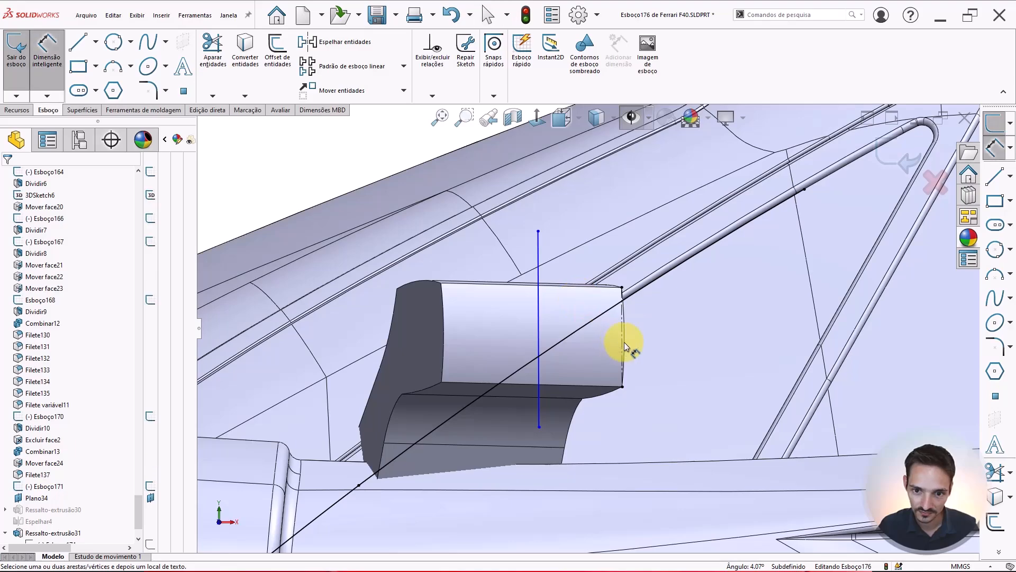
click(539, 317)
click(584, 215)
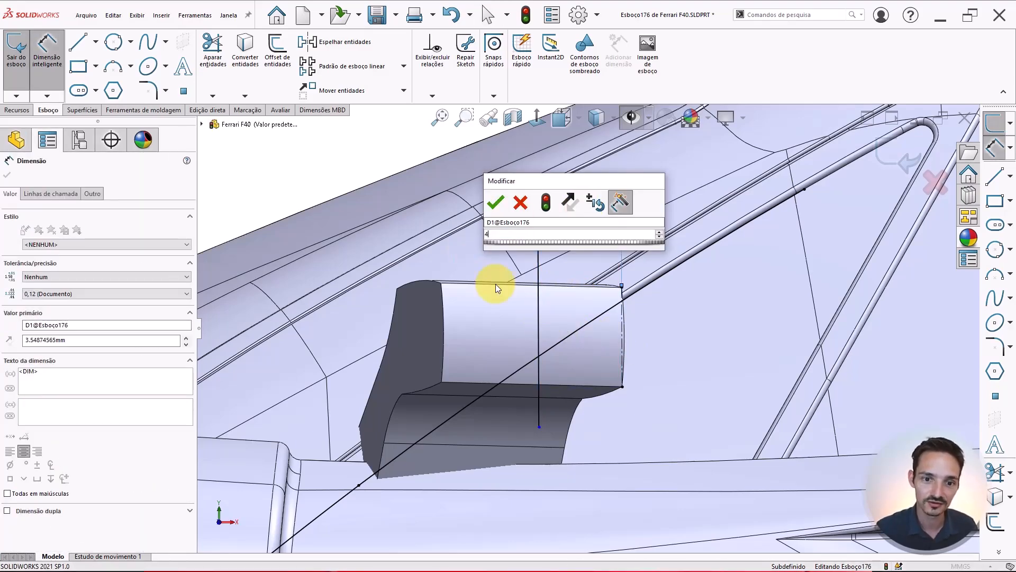
text(4)
key(Return)
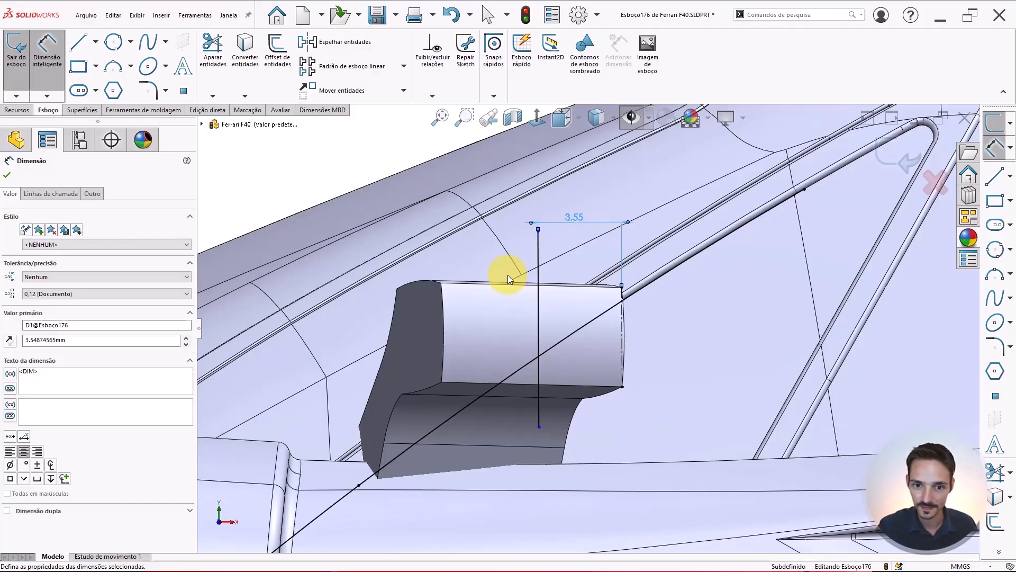
key(Escape)
Trim the diagonal sketch line's portion beyond the crossing line with Trim
scroll(583, 301, up, 3)
scroll(584, 300, down, 3)
scroll(644, 278, up, 2)
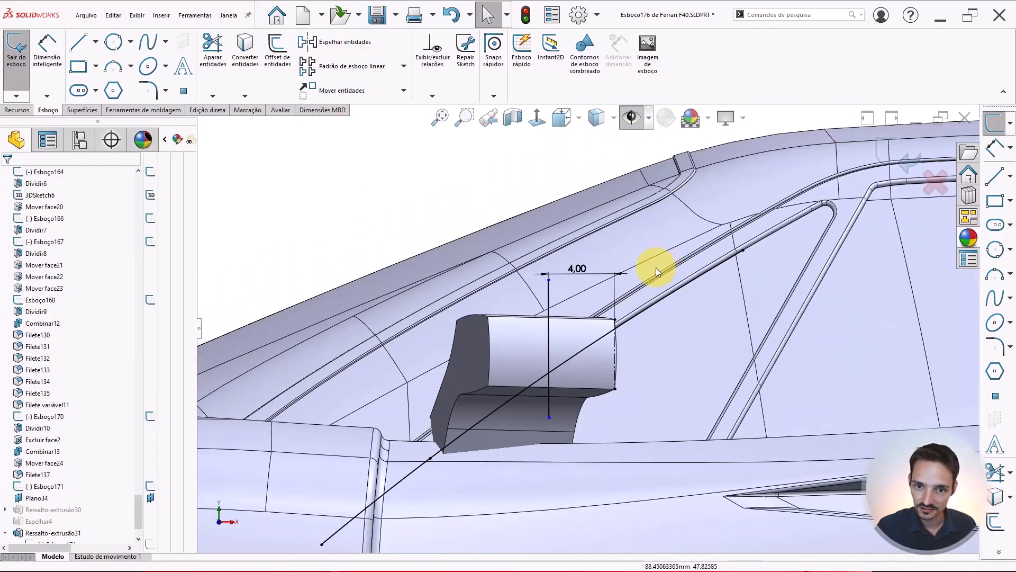
scroll(656, 270, down, 1)
click(212, 48)
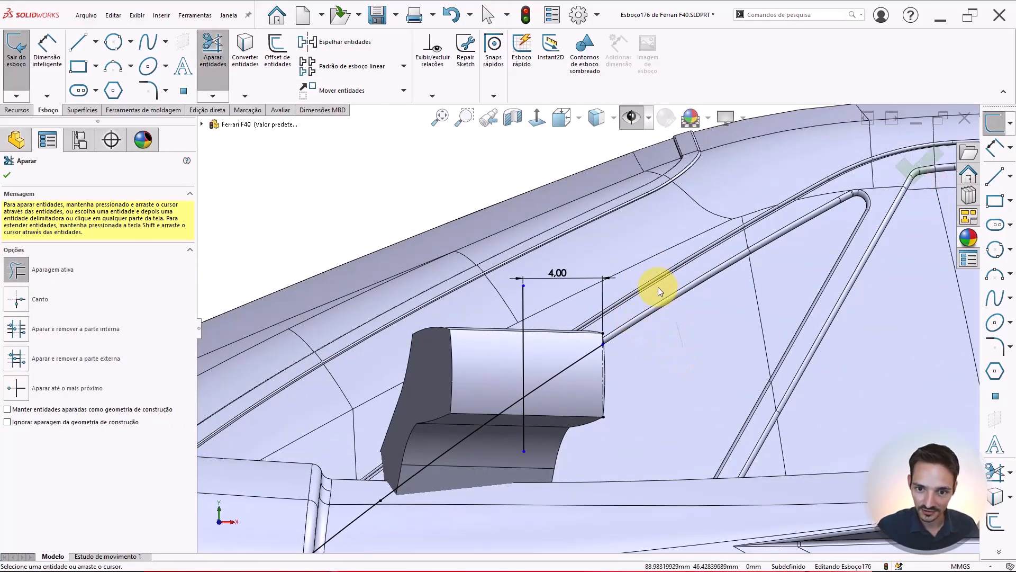
drag(570, 340, 566, 378)
scroll(500, 386, up, 2)
key(Escape)
scroll(500, 385, down, 2)
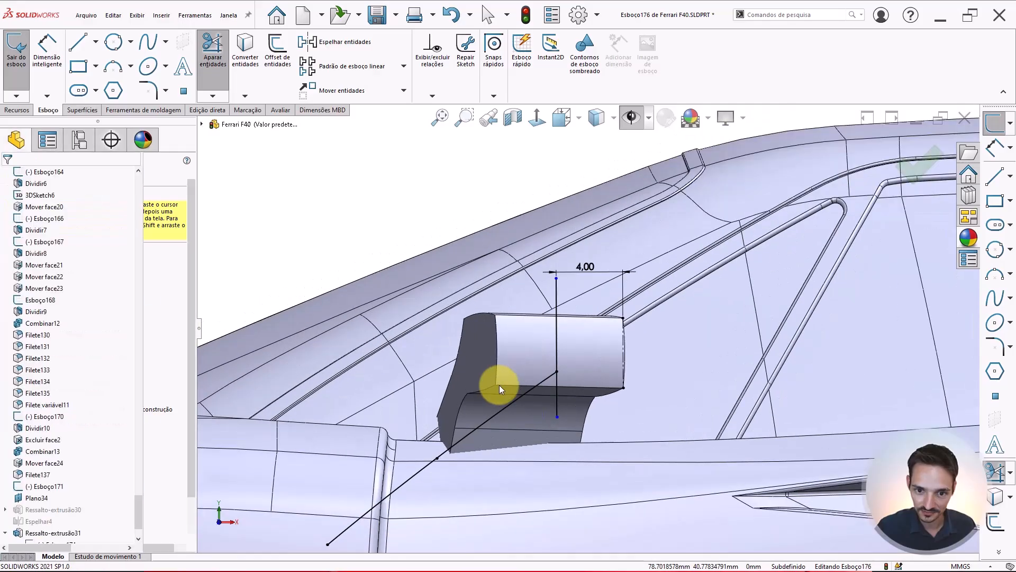
Trim the crossing line's lower part below its intersection with the diagonal line
scroll(515, 360, up, 2)
scroll(516, 360, down, 2)
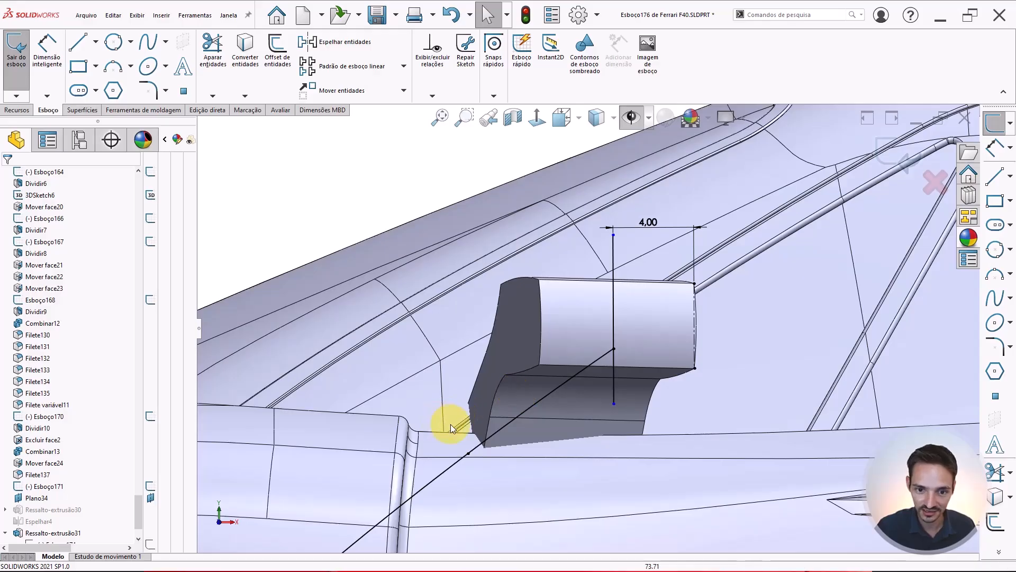
scroll(627, 322, down, 2)
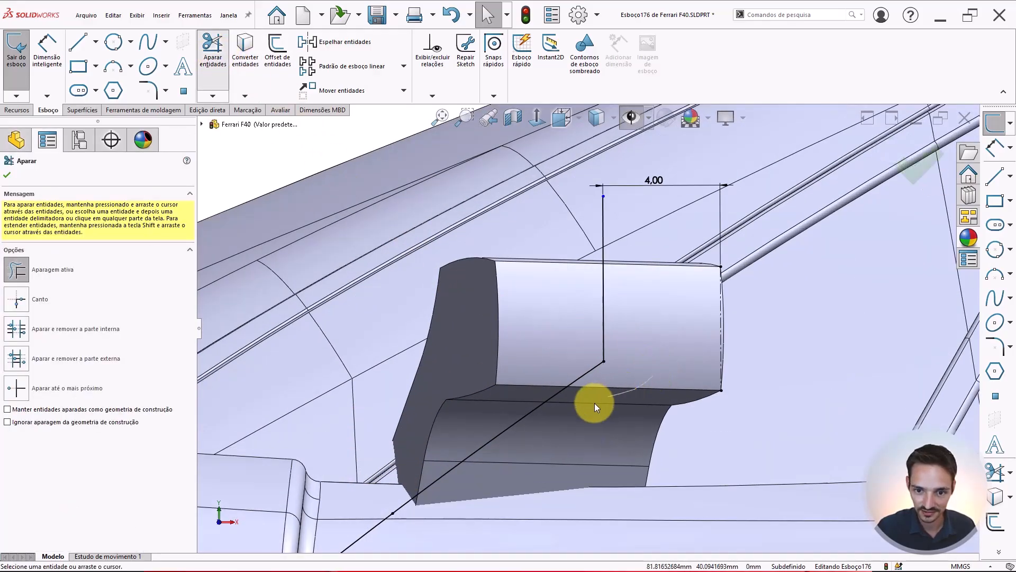
key(Escape)
scroll(613, 334, up, 3)
scroll(613, 334, down, 2)
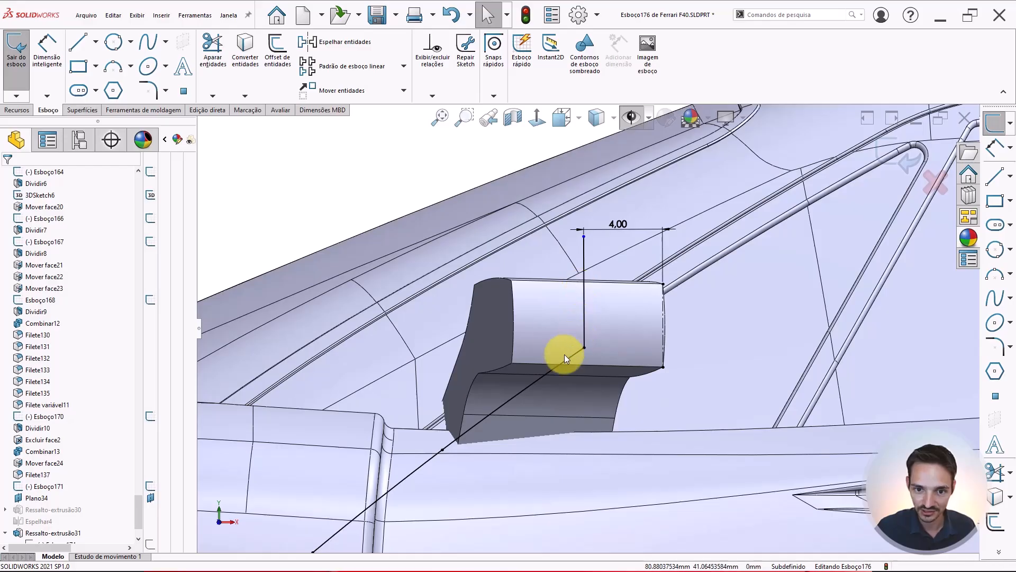
Add a 5 mm sketch fillet at the corner between the crossing line and the diagonal line
click(144, 88)
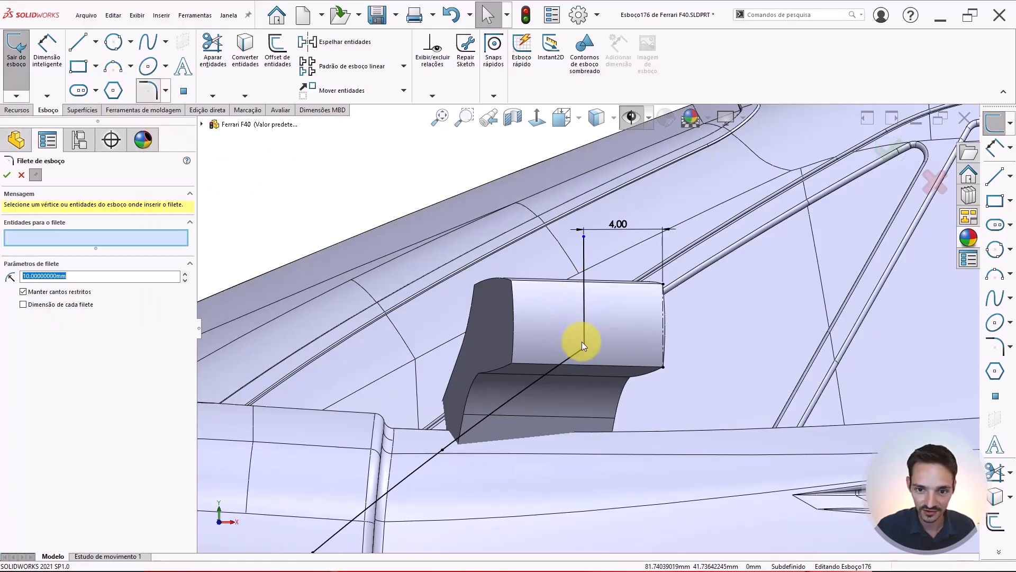
text(5)
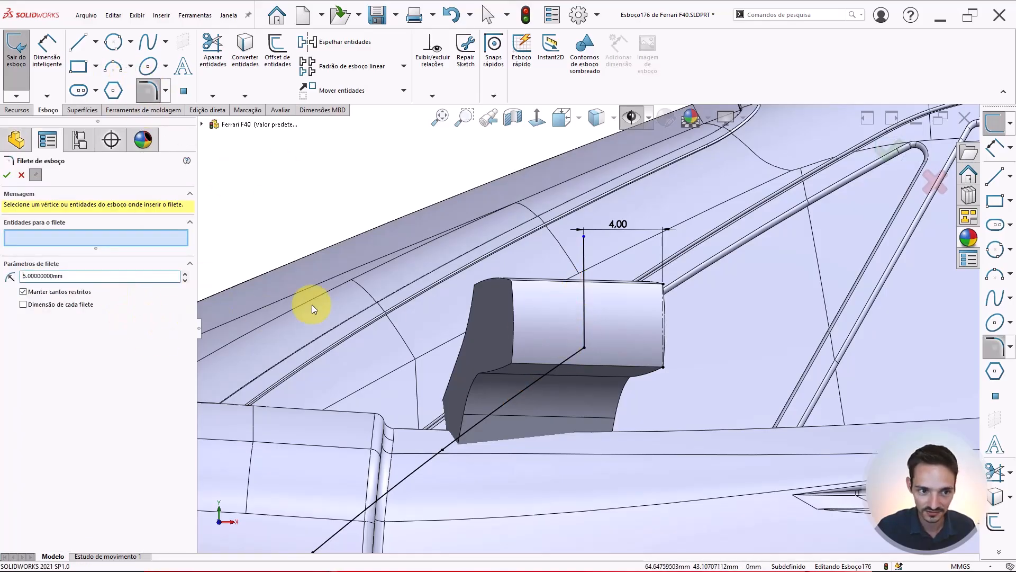
click(586, 345)
scroll(586, 345, up, 2)
key(Escape)
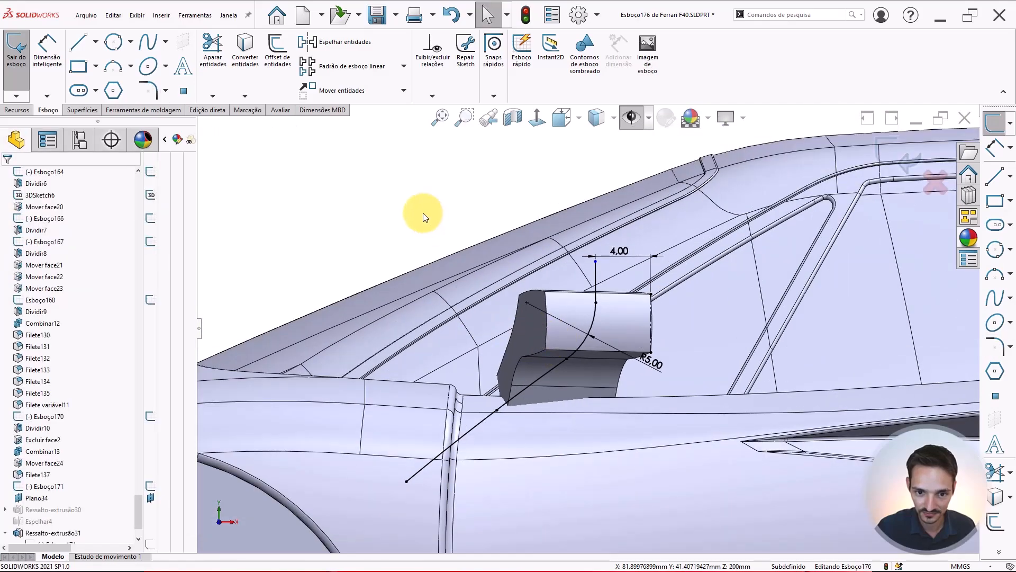
right_click(568, 334)
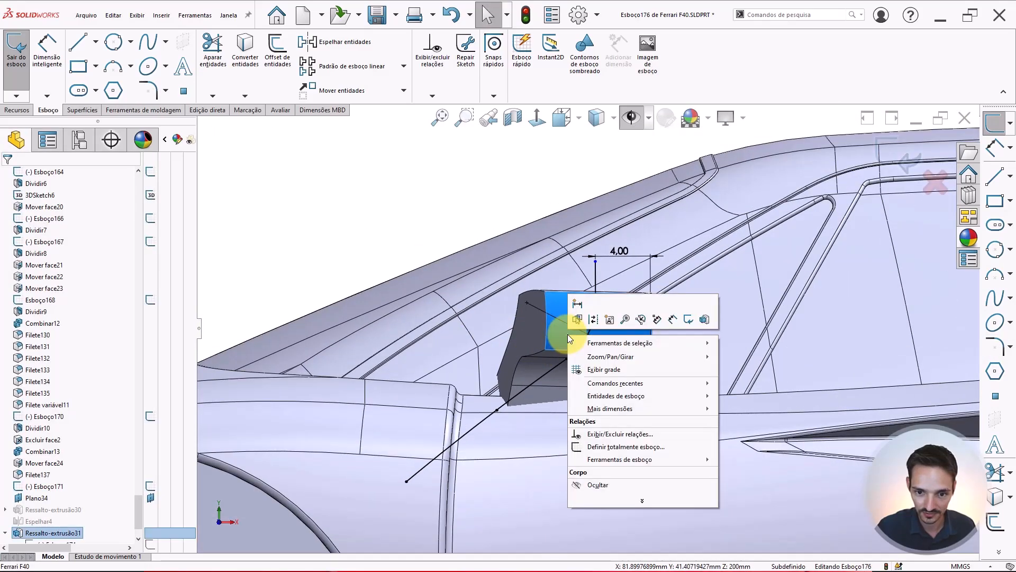
click(360, 207)
click(379, 226)
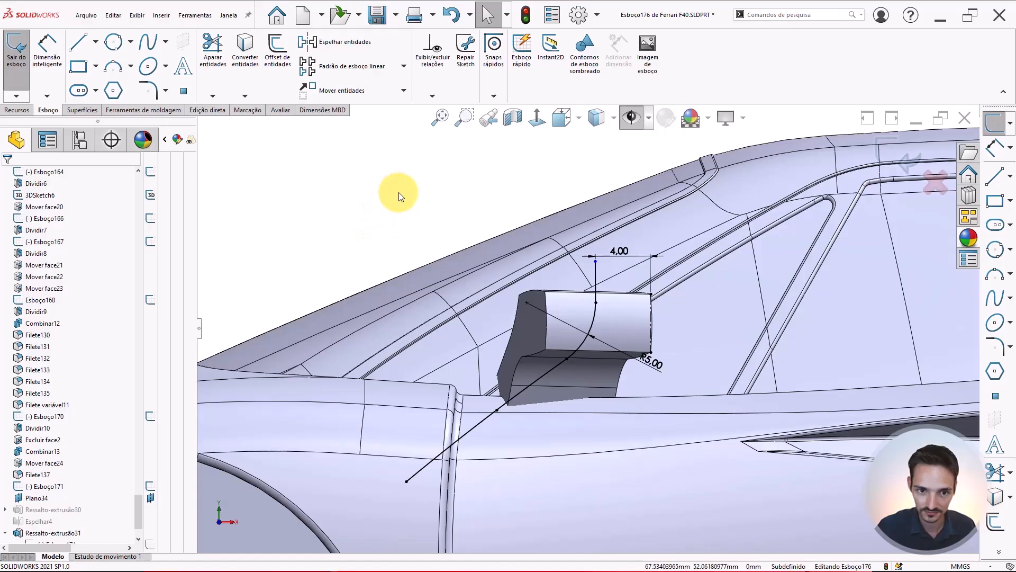
Close the profile with lines from the crossing line's top, horizontally back, then down to the diagonal line's end
right_drag(402, 192, 353, 202)
click(595, 259)
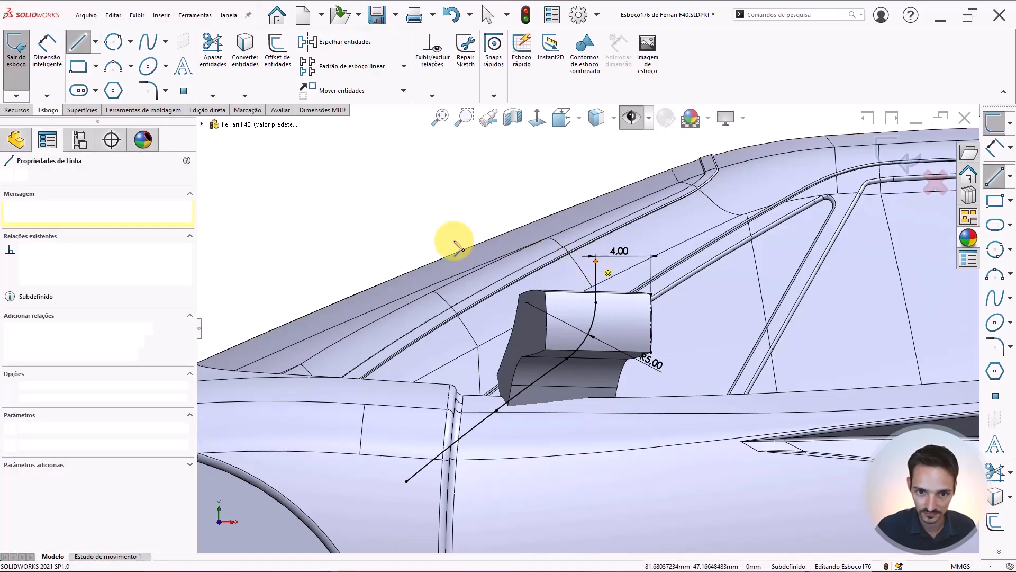
click(397, 261)
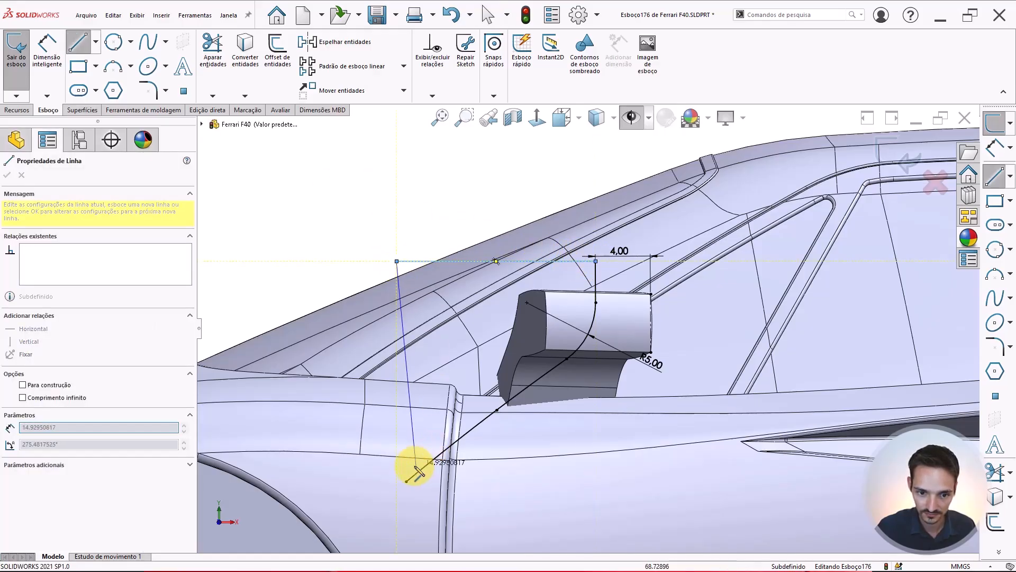
click(406, 459)
key(Escape)
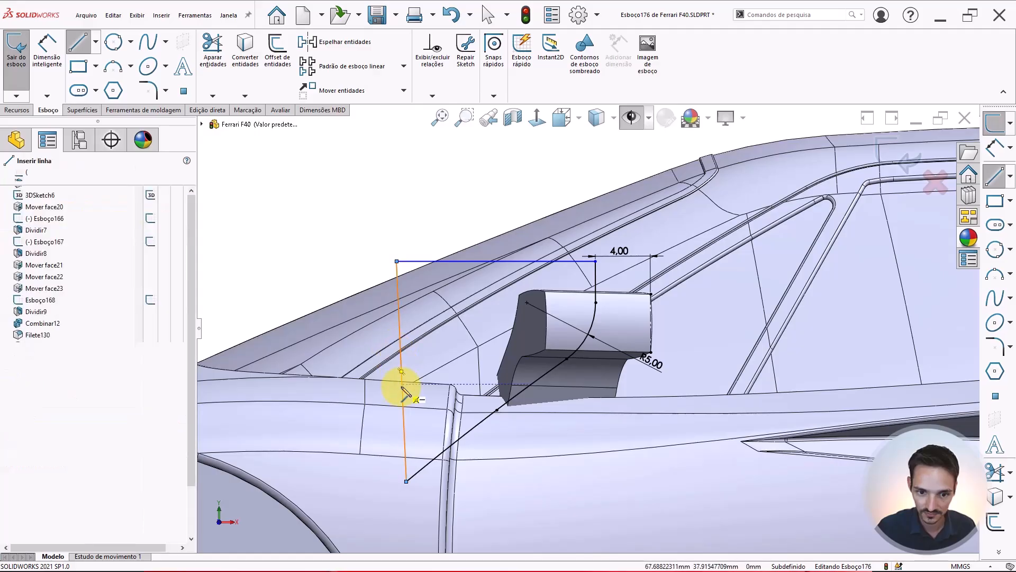
Extrude-cut the closed sketch profile through all in both directions, applied only to the mirror body
click(585, 64)
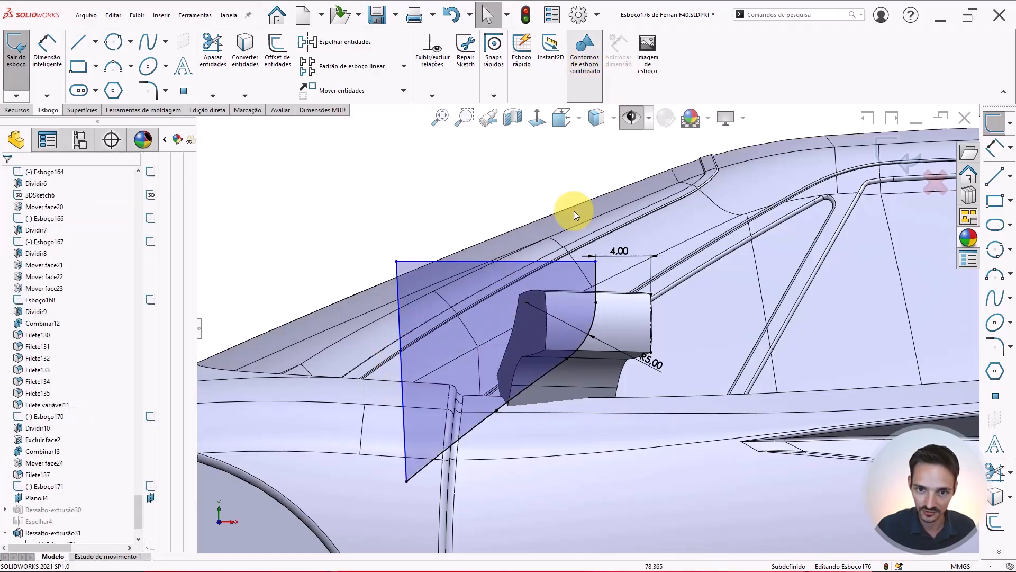
click(596, 56)
click(11, 111)
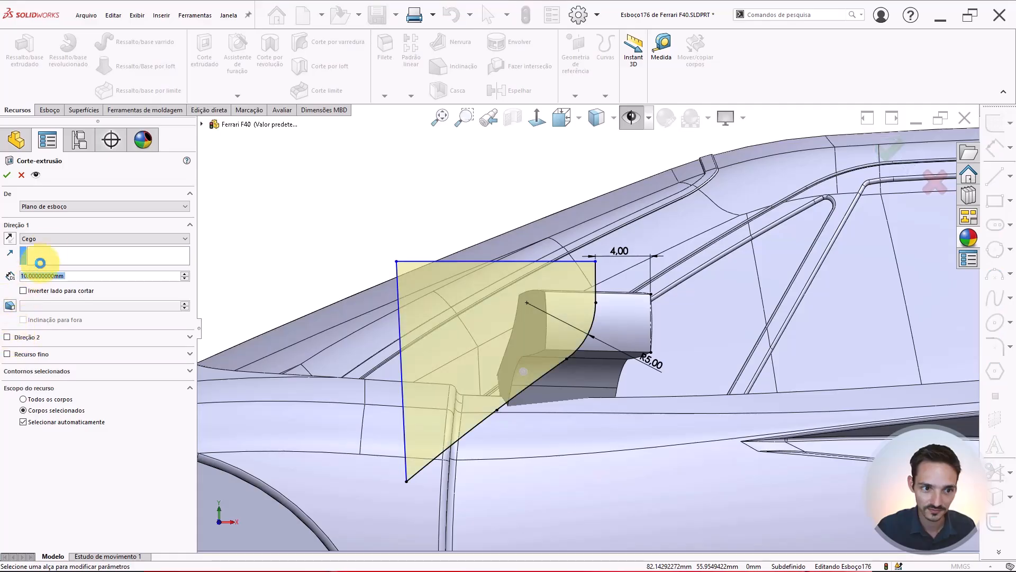
click(52, 241)
click(48, 263)
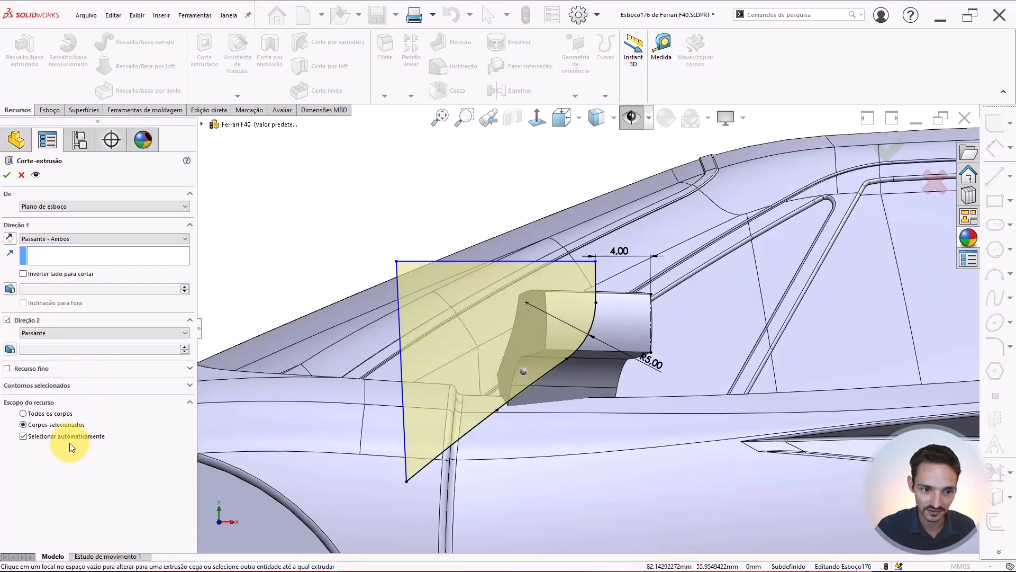
click(69, 435)
click(552, 382)
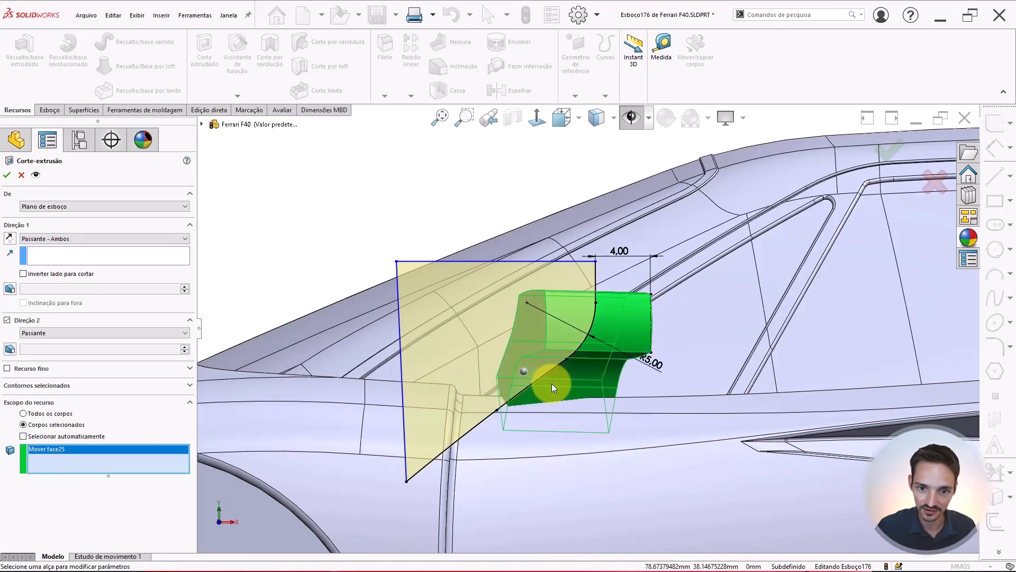
right_click(554, 357)
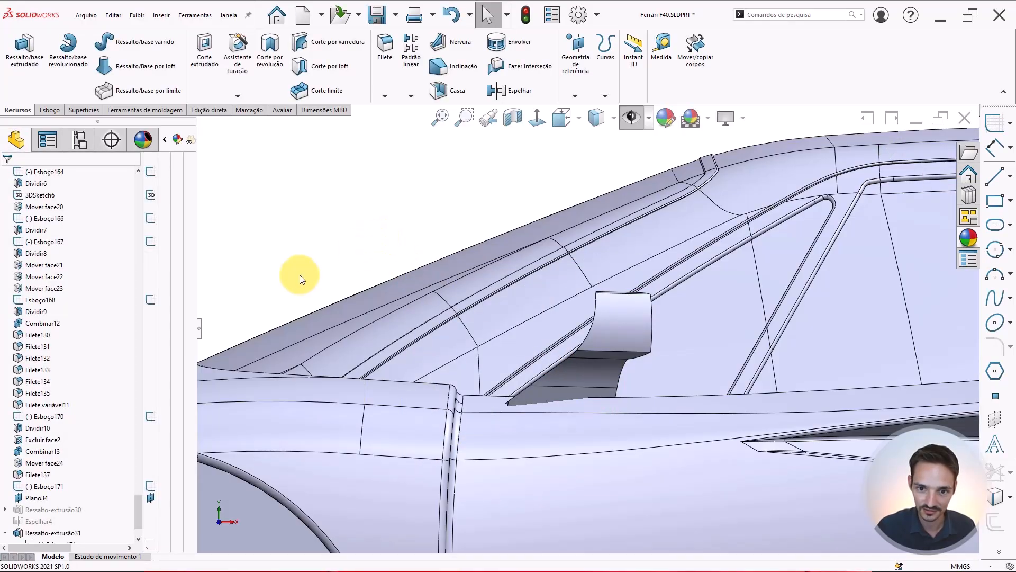
Orbit and zoom around the mirror's base to inspect the cut result
scroll(578, 334, up, 3)
middle_drag(577, 374, 609, 429)
scroll(504, 335, down, 3)
middle_drag(504, 335, 491, 301)
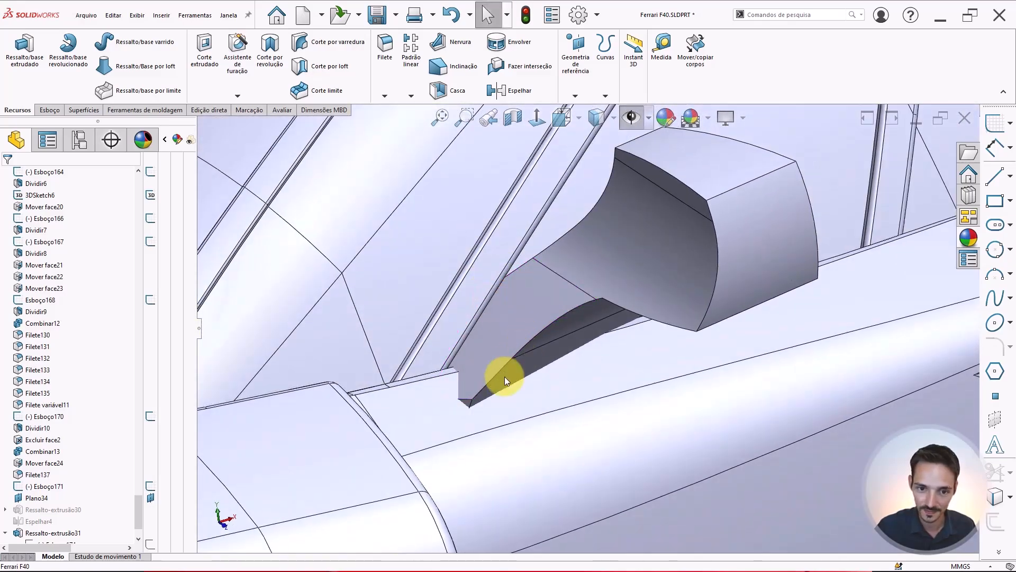
middle_drag(504, 376, 478, 370)
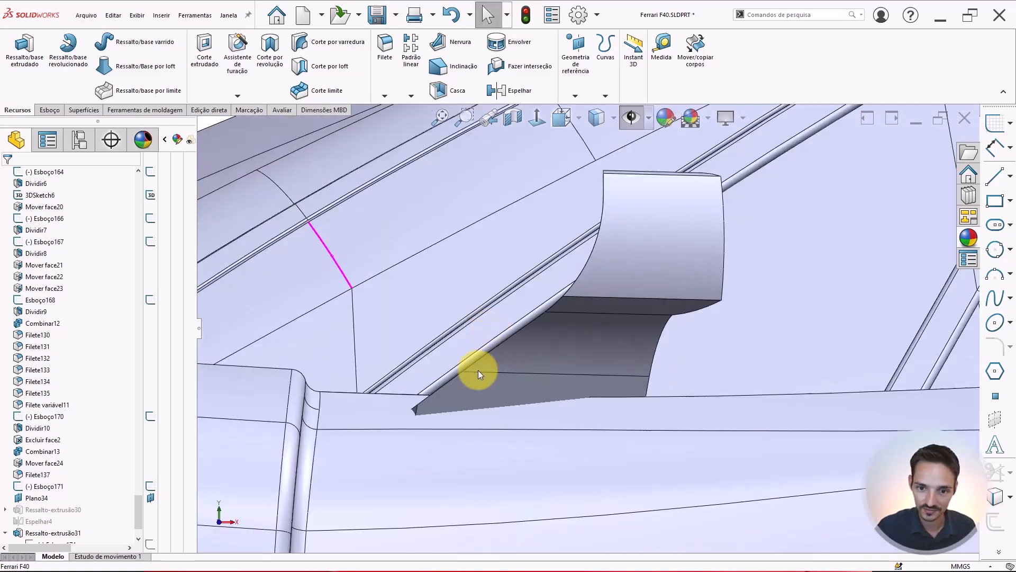
scroll(595, 370, down, 1)
scroll(91, 463, down, 2)
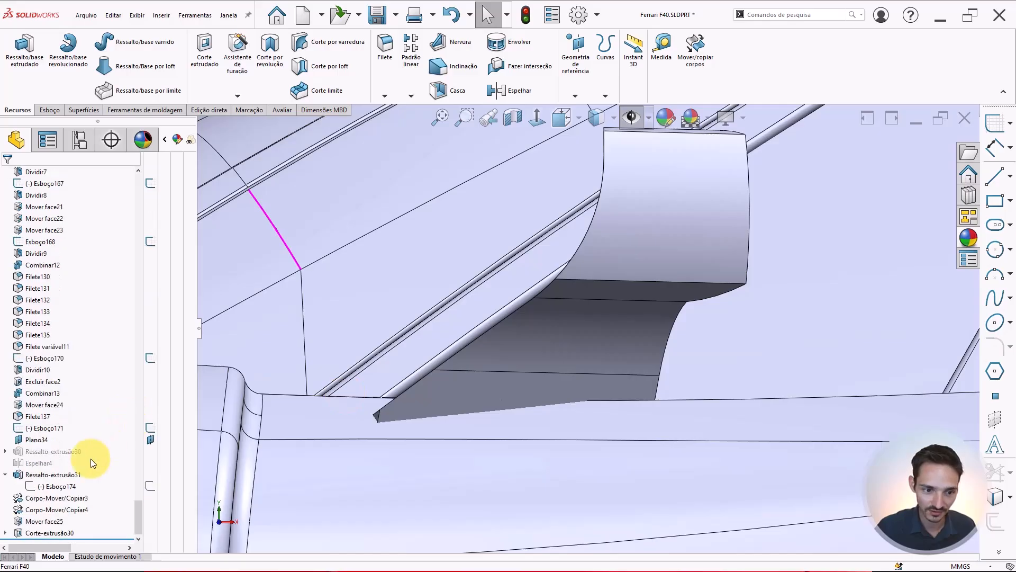
Edit the cut's sketch and convert the mirror body's lower edge into sketch geometry
click(6, 534)
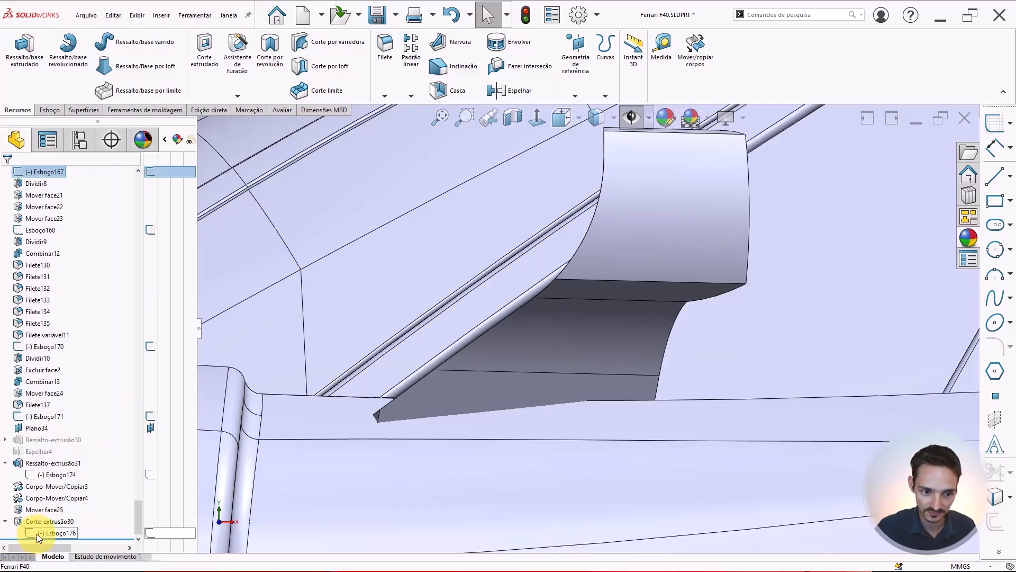
click(37, 533)
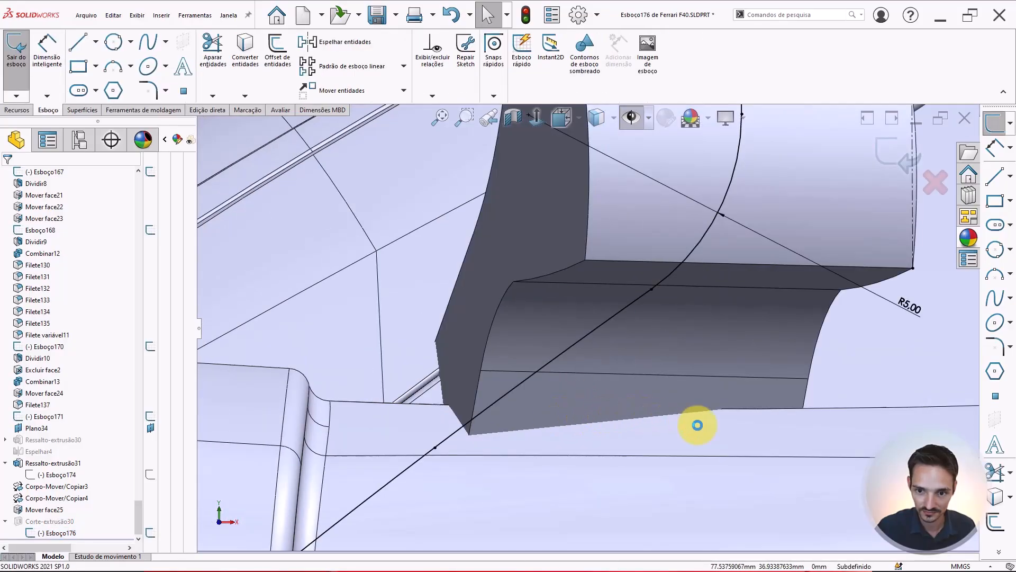
click(747, 364)
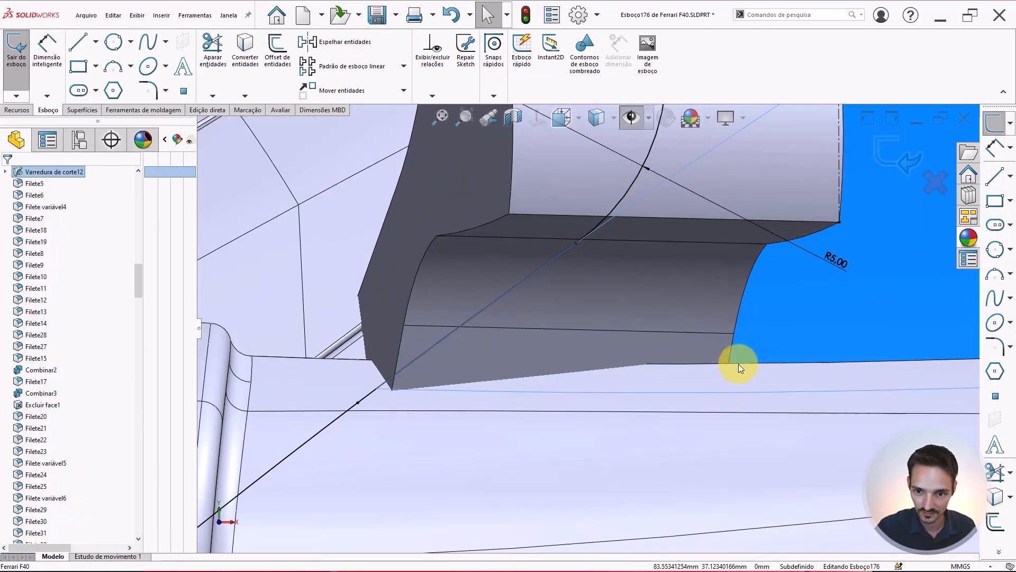
click(736, 364)
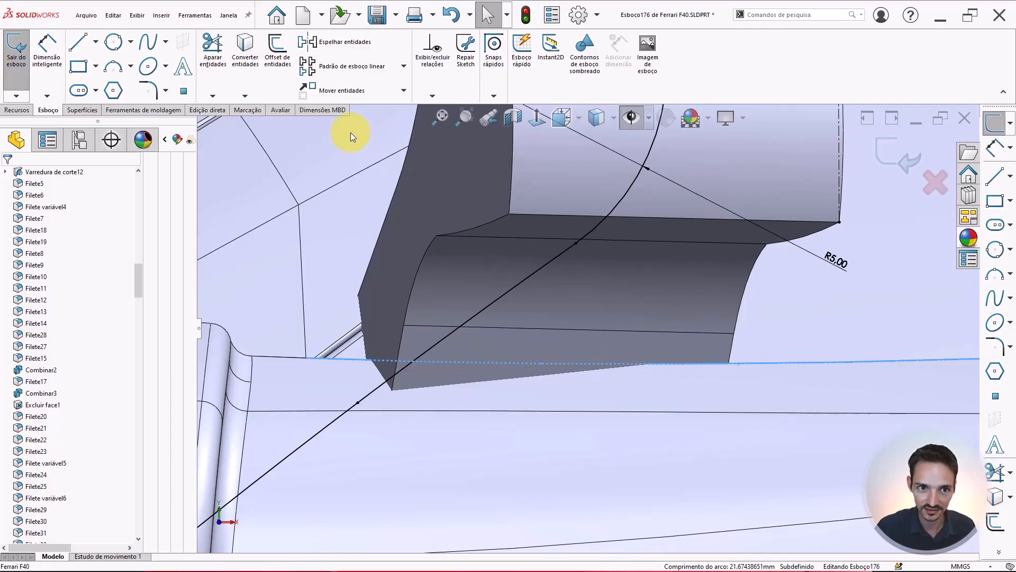
click(242, 59)
scroll(592, 260, up, 5)
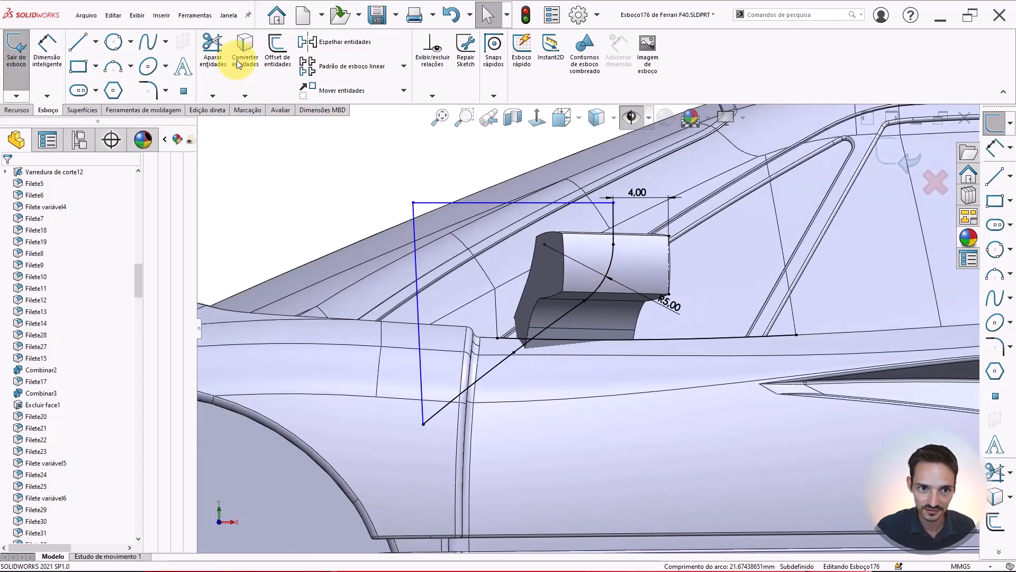
scroll(546, 307, down, 4)
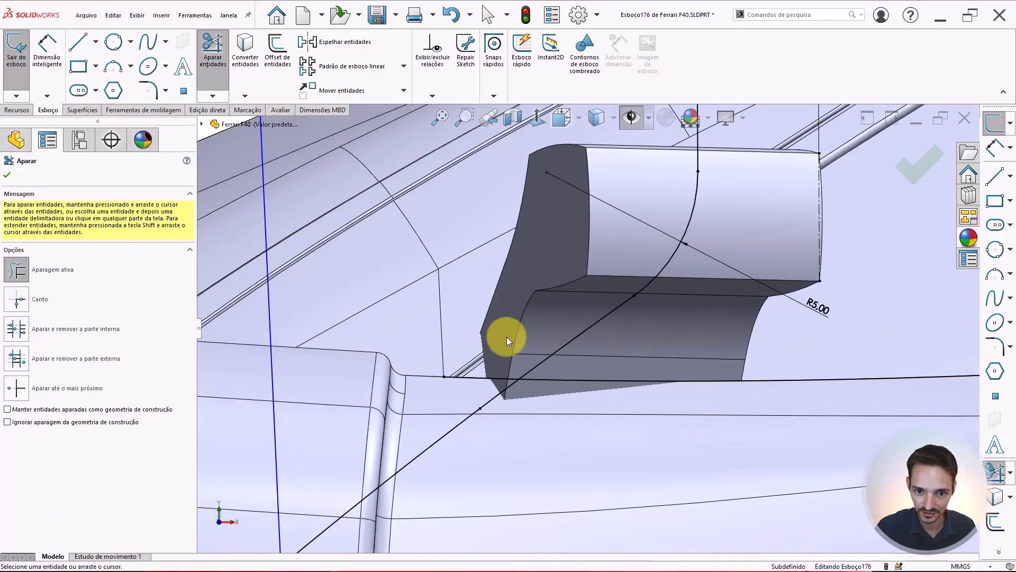
scroll(604, 367, up, 2)
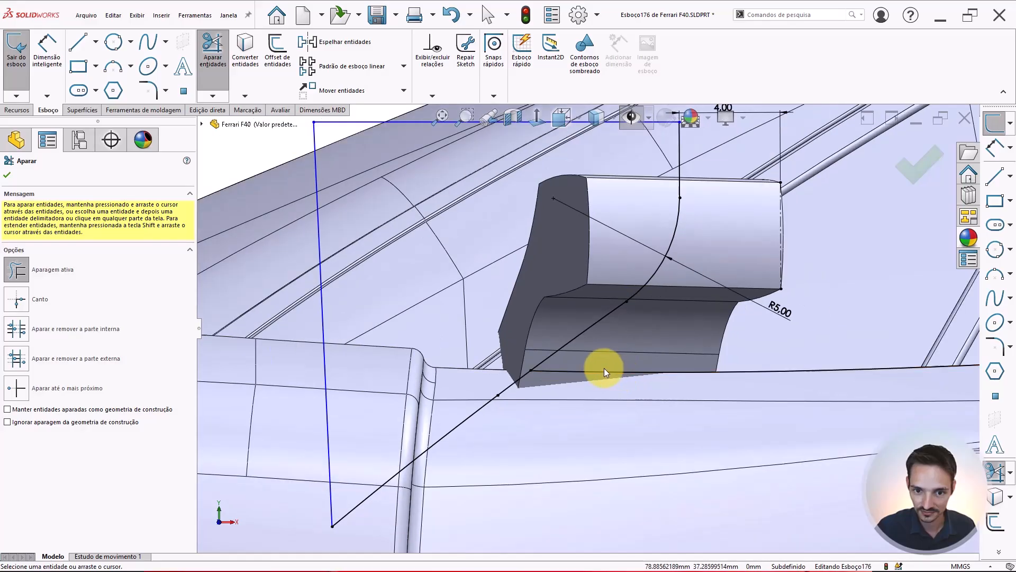
scroll(604, 367, up, 2)
key(Escape)
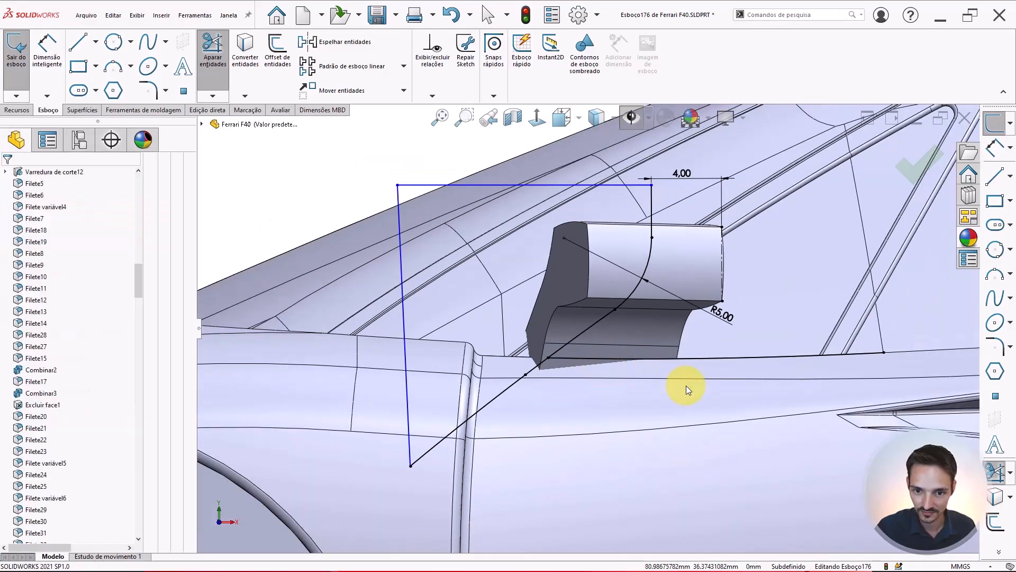
Sketch lines from the converted edge's end straight down, then across to the diagonal line's lower end
scroll(617, 380, down, 1)
click(621, 378)
key(l)
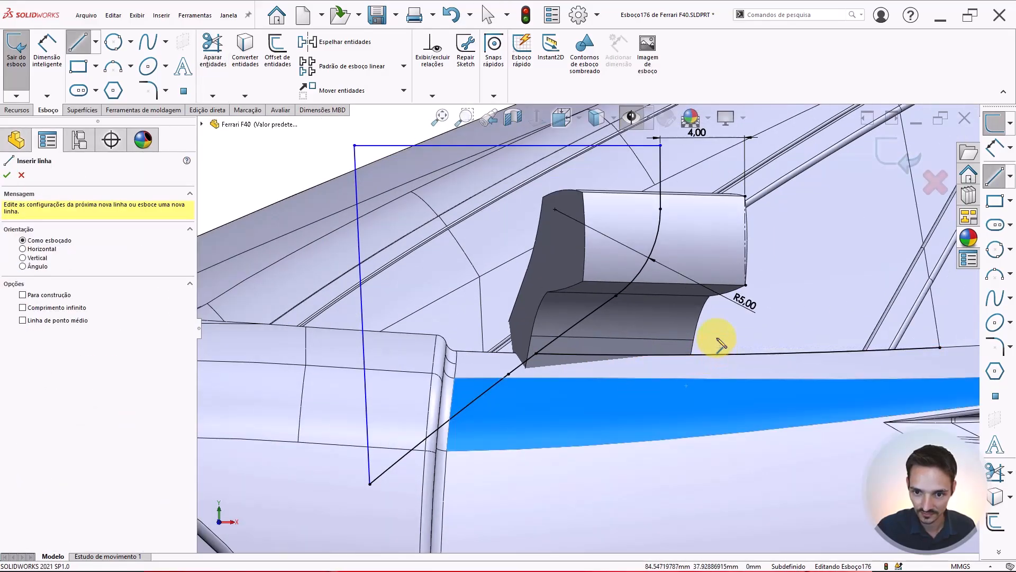
click(717, 339)
click(717, 483)
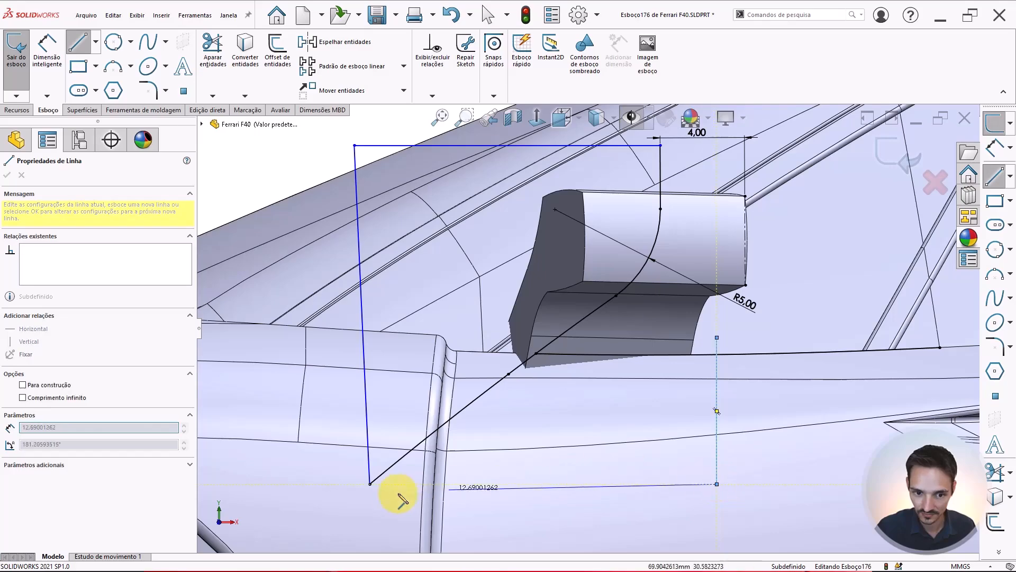
click(370, 484)
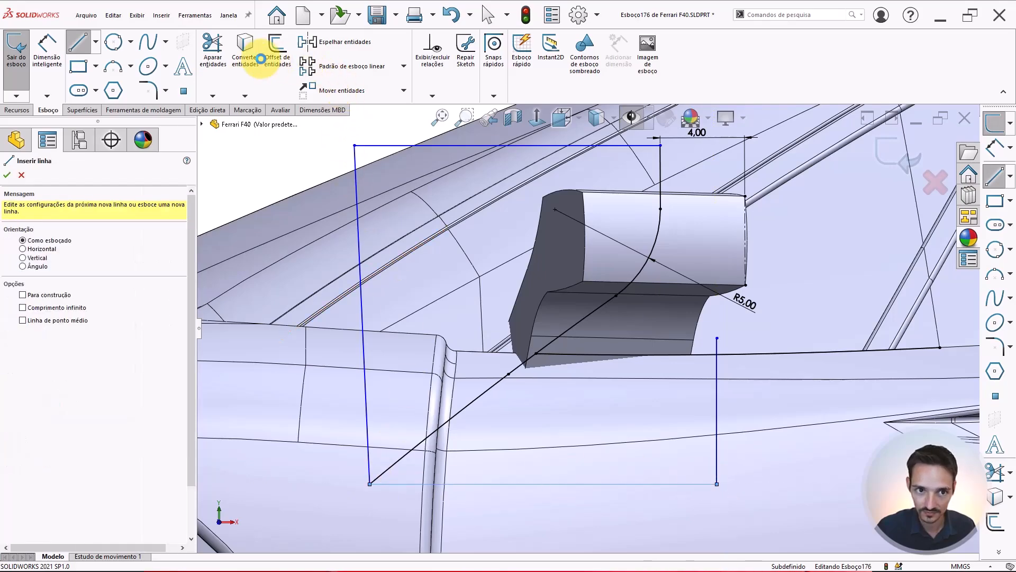
Trim the leftover sketch segments and exit the sketch to update the cut
click(222, 62)
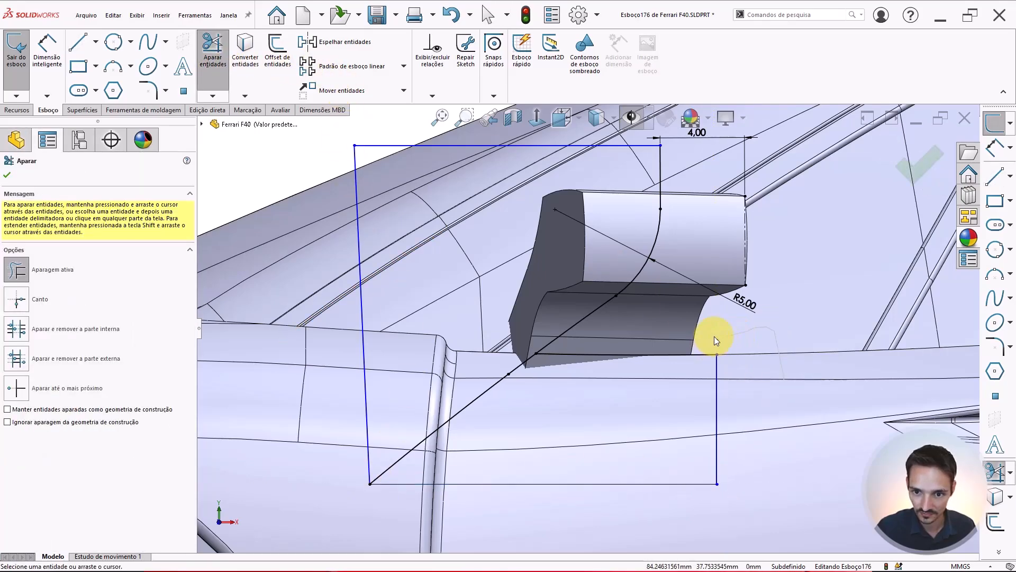
key(Escape)
scroll(568, 301, up, 2)
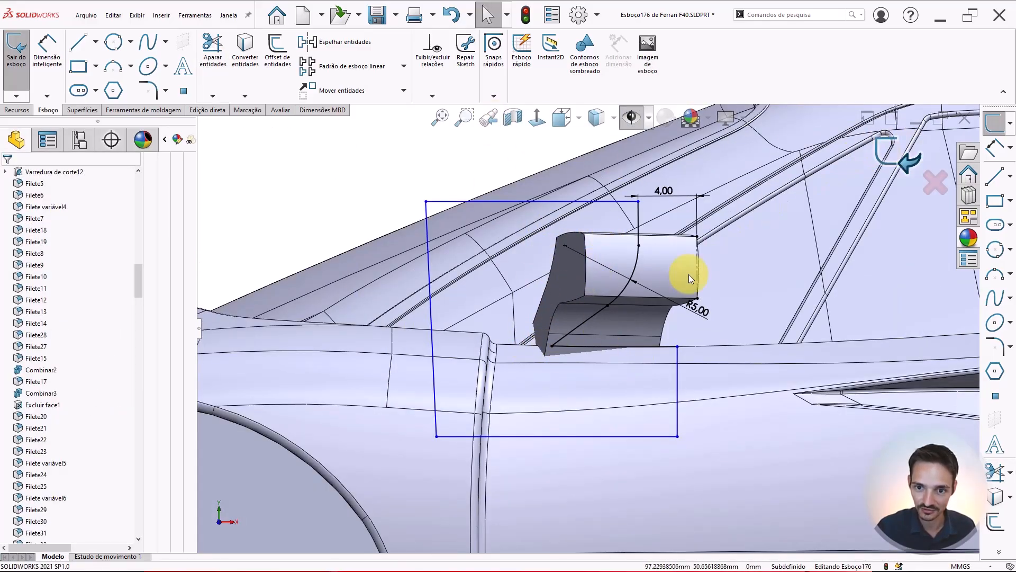
click(884, 163)
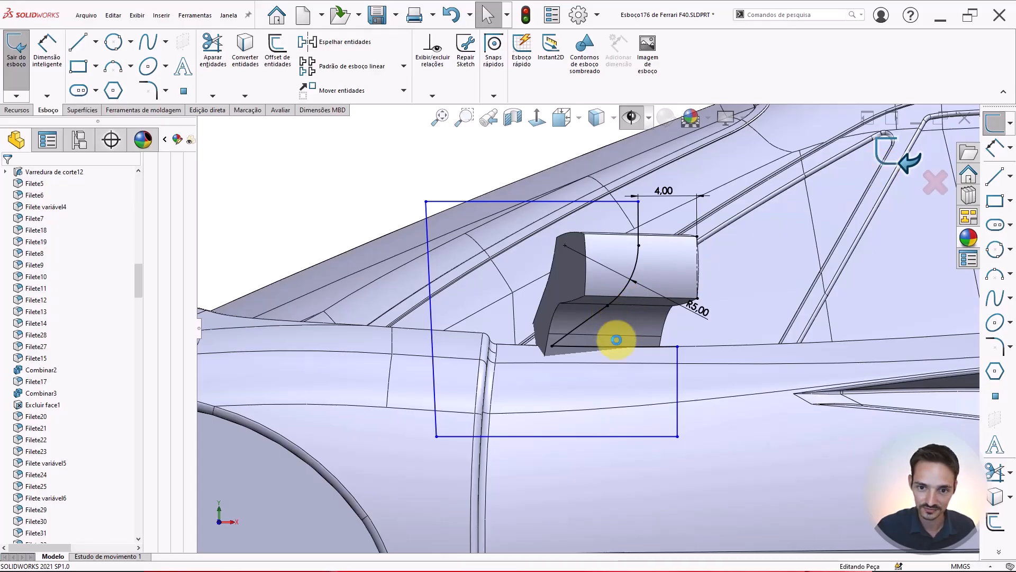
Orbit and zoom around the mirror to inspect where the updated cut meets the car body
mouse_move(587, 325)
middle_down()
mouse_move(620, 333)
mouse_move(645, 387)
mouse_move(697, 334)
mouse_move(656, 404)
mouse_move(644, 460)
mouse_move(644, 328)
middle_up()
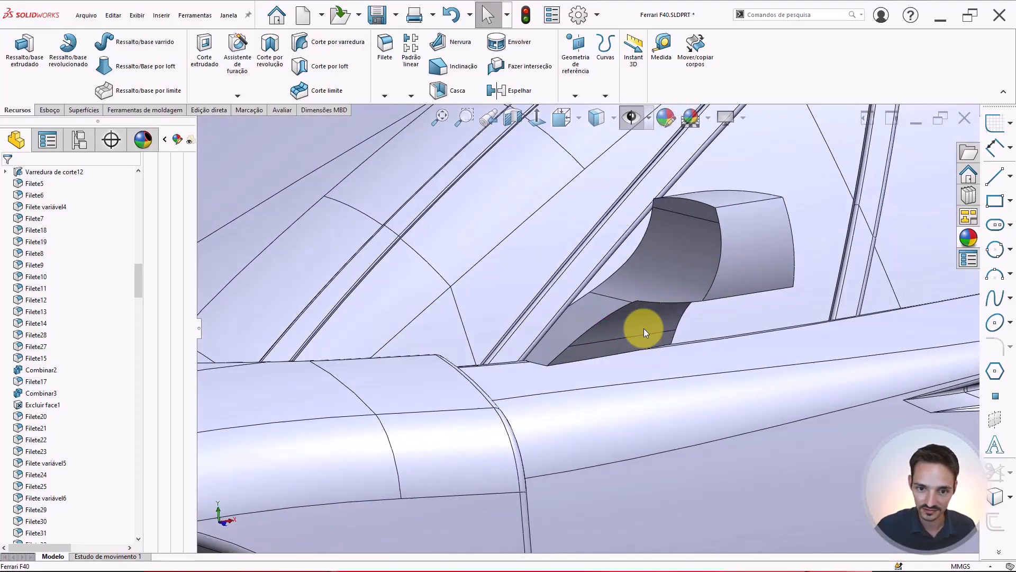
middle_drag(658, 288, 574, 269)
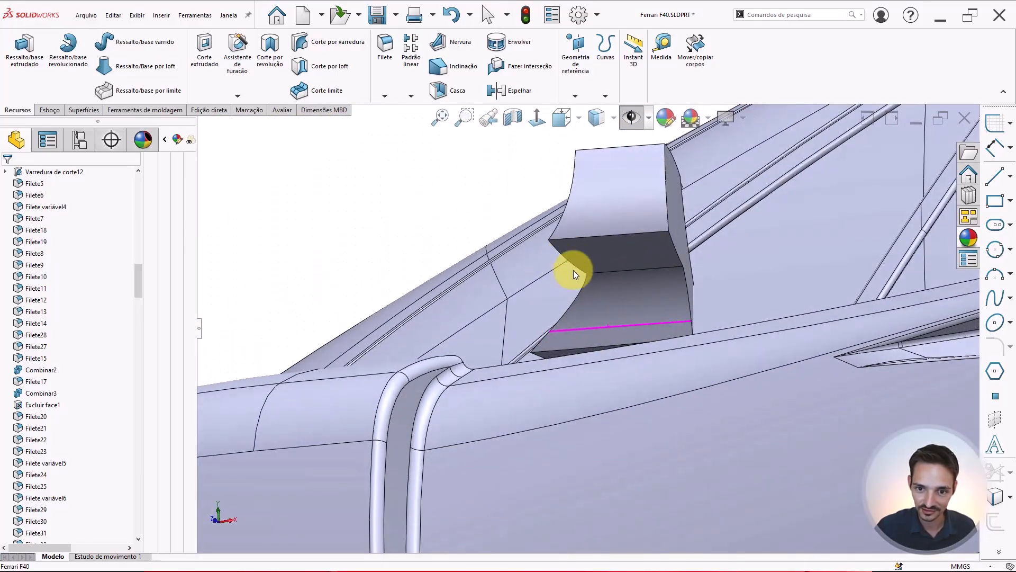
middle_drag(659, 323, 720, 254)
scroll(727, 258, down, 1)
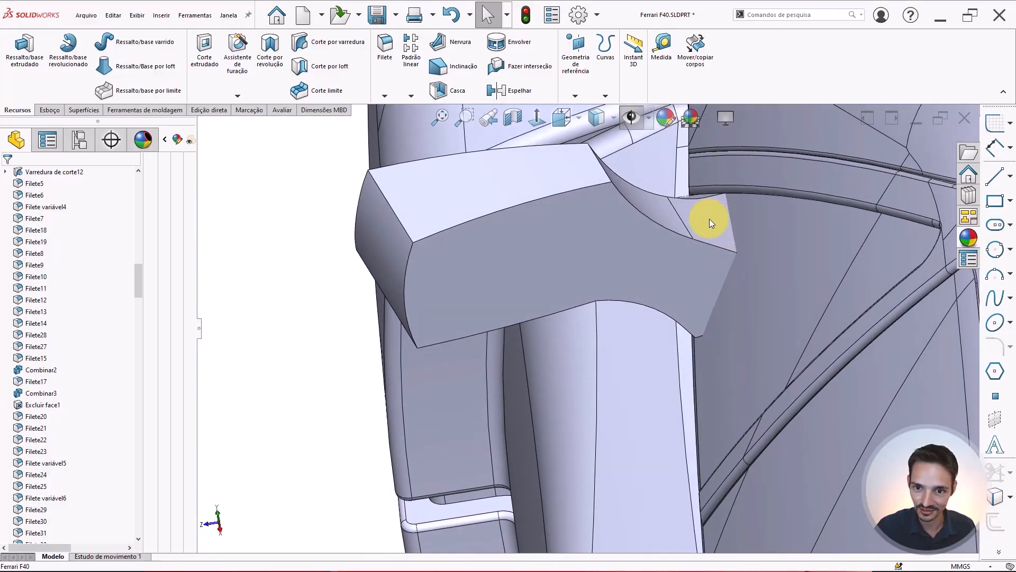
mouse_move(709, 218)
middle_down()
mouse_move(749, 143)
mouse_move(846, 195)
mouse_move(872, 281)
mouse_move(864, 249)
mouse_move(824, 191)
mouse_move(646, 273)
mouse_move(567, 336)
mouse_move(532, 322)
mouse_move(608, 360)
mouse_move(595, 345)
mouse_move(657, 312)
middle_up()
scroll(603, 360, up, 5)
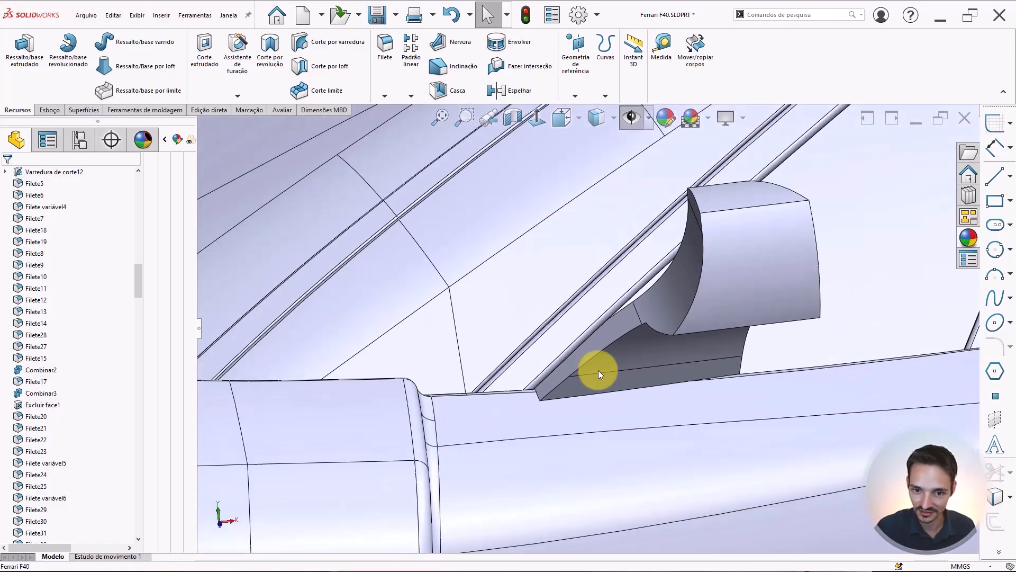
mouse_move(596, 370)
middle_down()
mouse_move(625, 334)
mouse_move(615, 333)
mouse_move(615, 346)
mouse_move(637, 347)
mouse_move(665, 306)
mouse_move(701, 332)
mouse_move(656, 356)
mouse_move(634, 338)
mouse_move(633, 313)
mouse_move(644, 351)
middle_up()
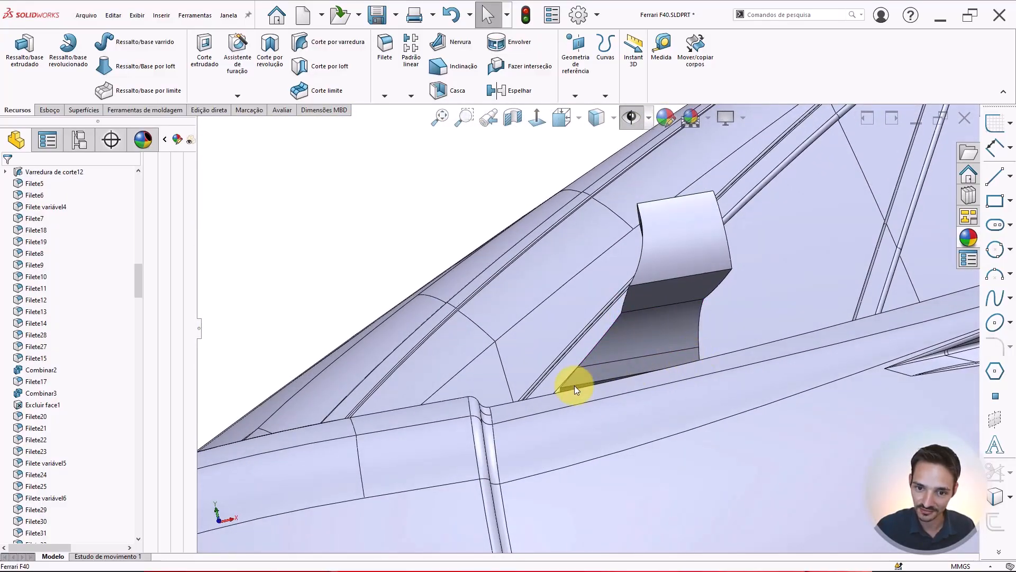
mouse_move(575, 389)
middle_down()
mouse_move(646, 403)
mouse_move(649, 390)
mouse_move(671, 392)
mouse_move(565, 333)
mouse_move(438, 341)
mouse_move(534, 321)
middle_up()
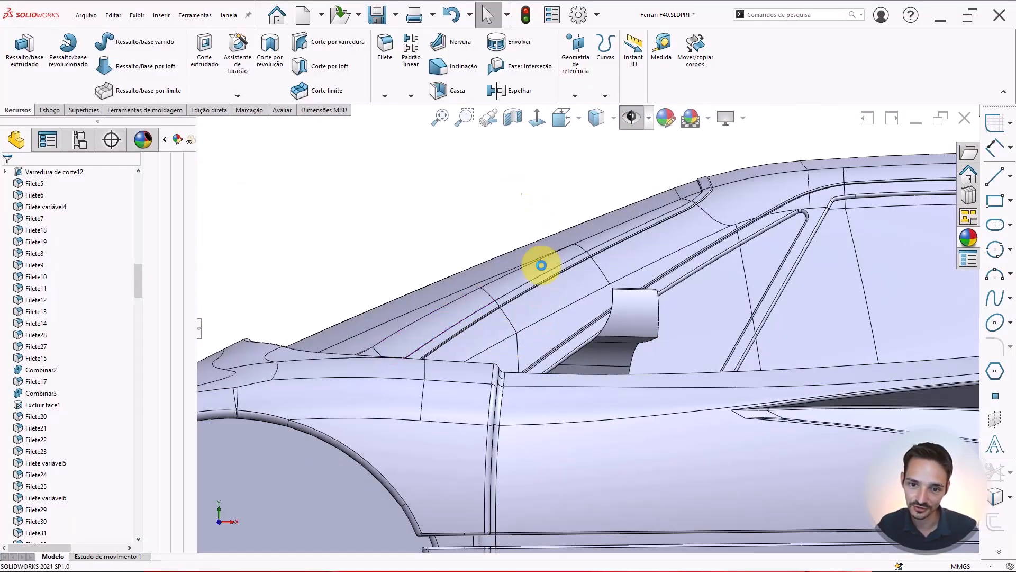
scroll(541, 265, down, 3)
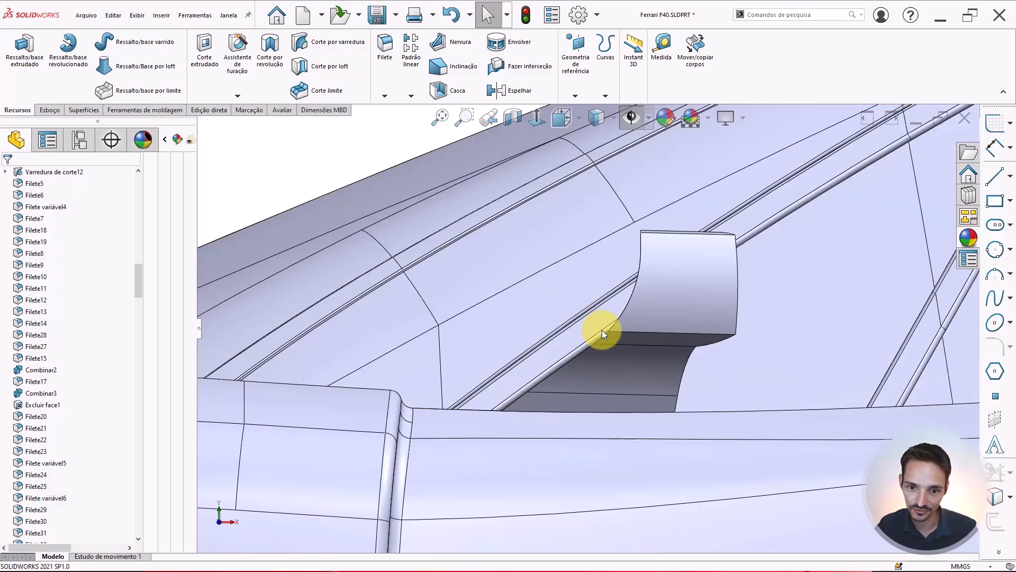
scroll(583, 360, up, 3)
middle_drag(583, 360, 667, 368)
scroll(606, 364, down, 3)
middle_drag(606, 364, 622, 379)
scroll(620, 370, up, 3)
middle_drag(586, 316, 589, 269)
scroll(633, 259, up, 6)
mouse_move(552, 316)
middle_down()
mouse_move(547, 290)
mouse_move(534, 312)
middle_up()
scroll(455, 363, up, 2)
scroll(418, 383, down, 8)
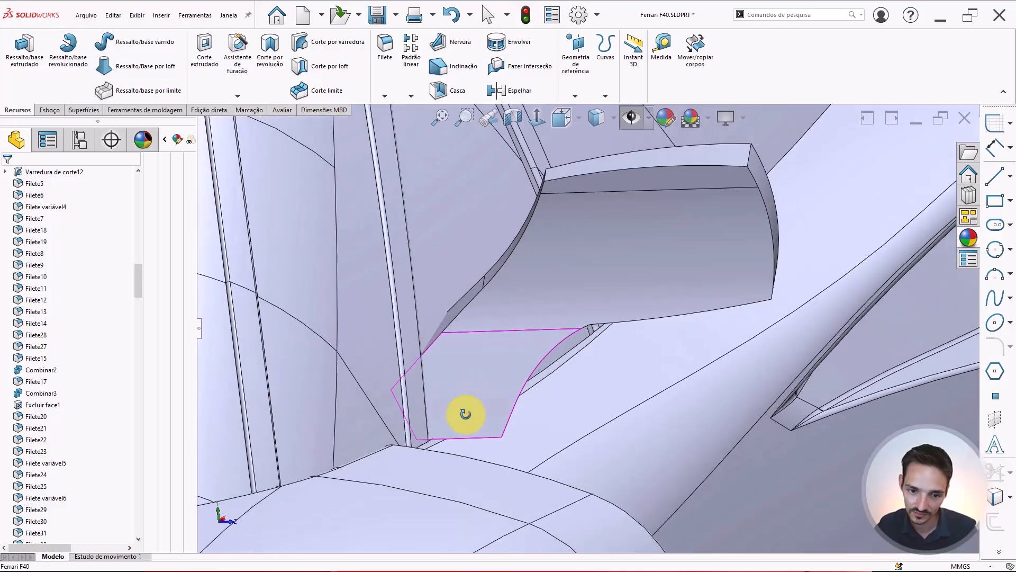
scroll(446, 438, down, 3)
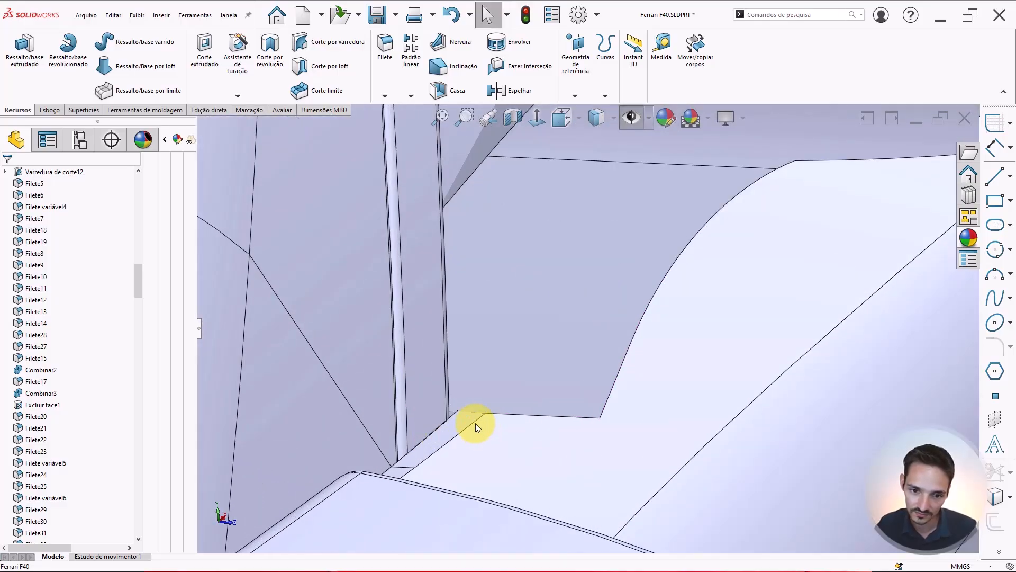
click(475, 424)
Zoom out to the whole car and show the reference image planes
scroll(542, 382, up, 6)
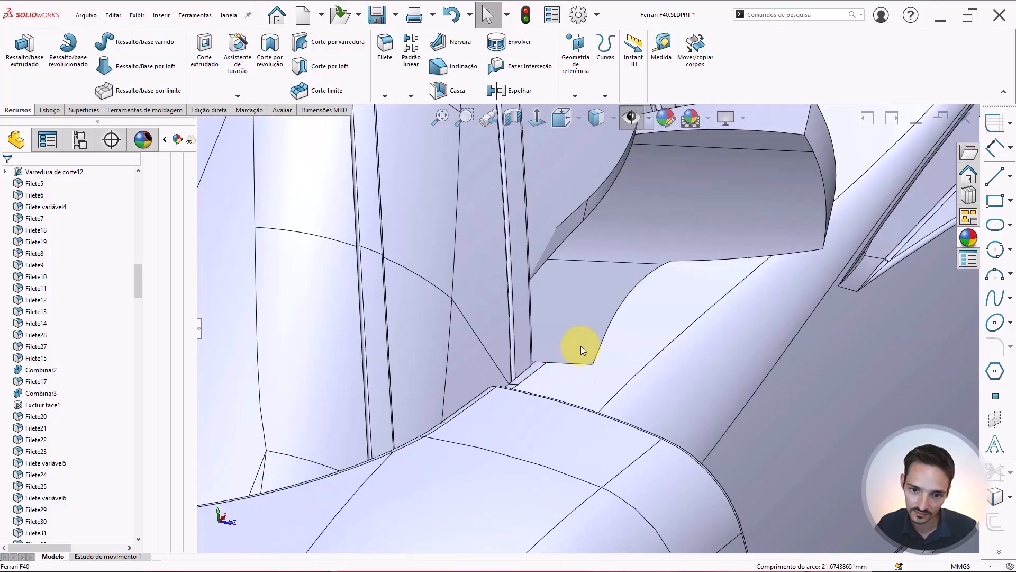
scroll(576, 344, down, 2)
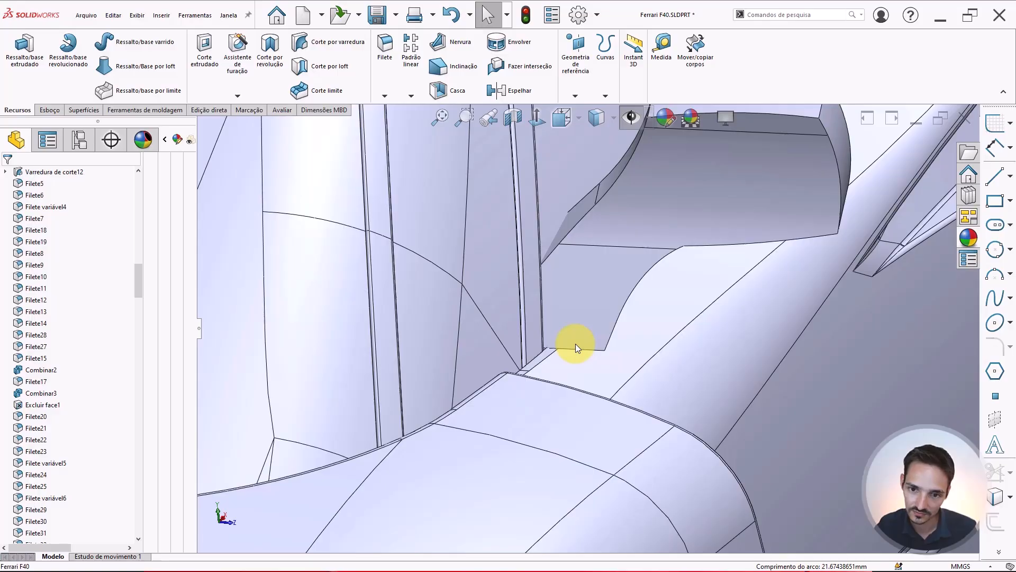
scroll(576, 344, up, 10)
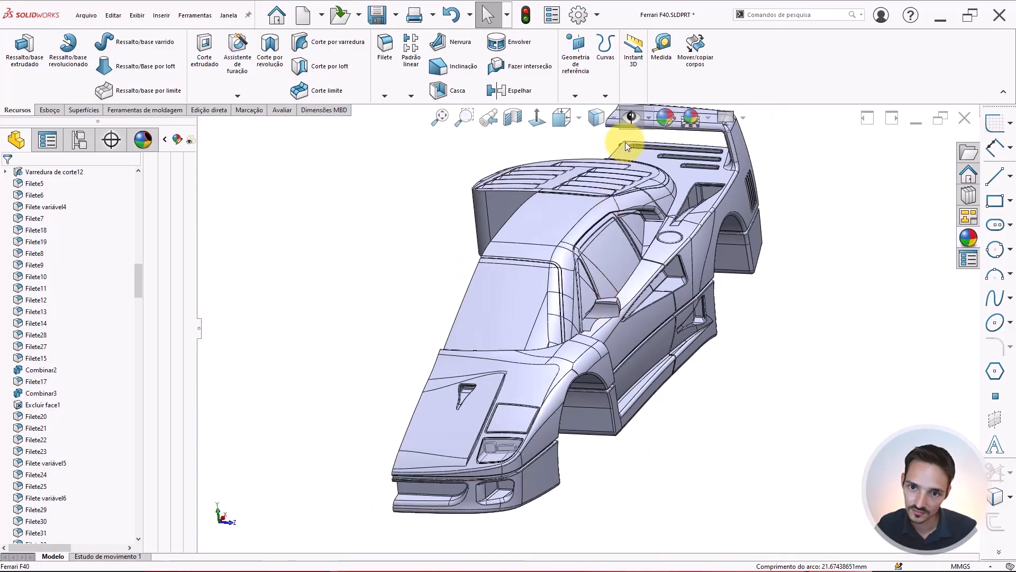
click(634, 117)
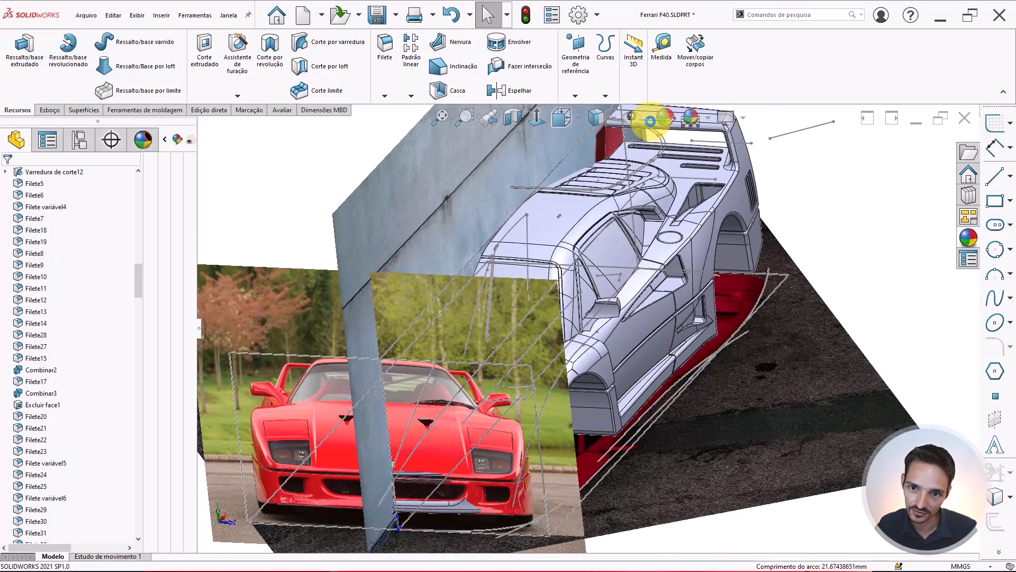
Show the planes and open a new sketch on Plano16, the plane at the side mirror
click(650, 120)
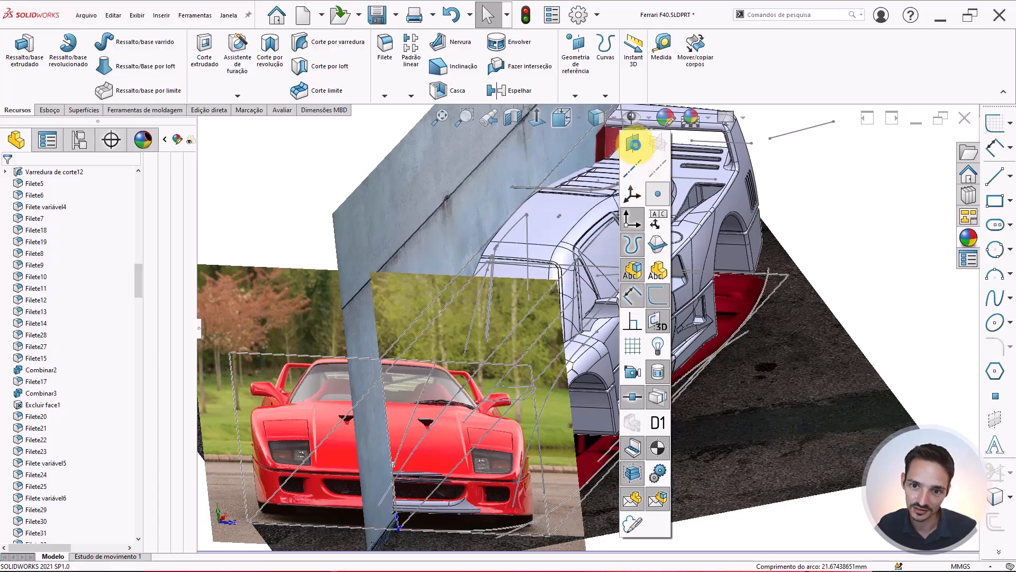
click(636, 146)
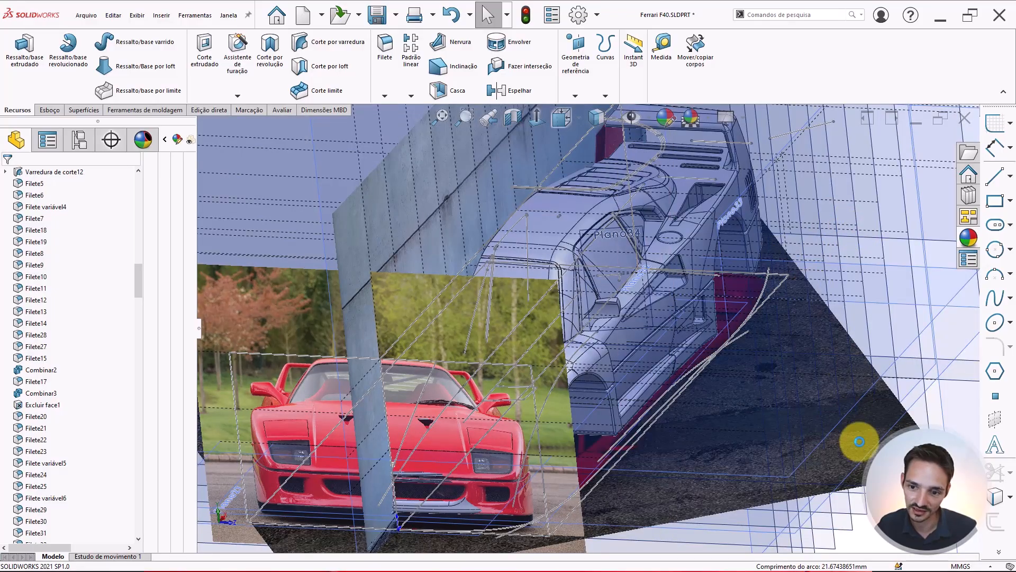
key(f)
middle_drag(856, 437, 538, 381)
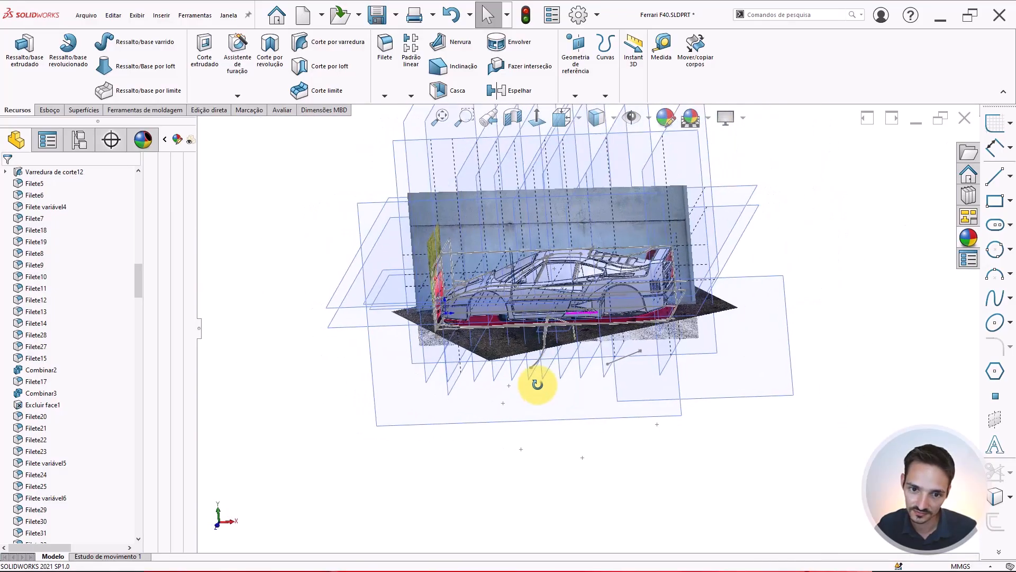
scroll(548, 274, down, 3)
scroll(547, 274, down, 5)
middle_drag(564, 284, 575, 243)
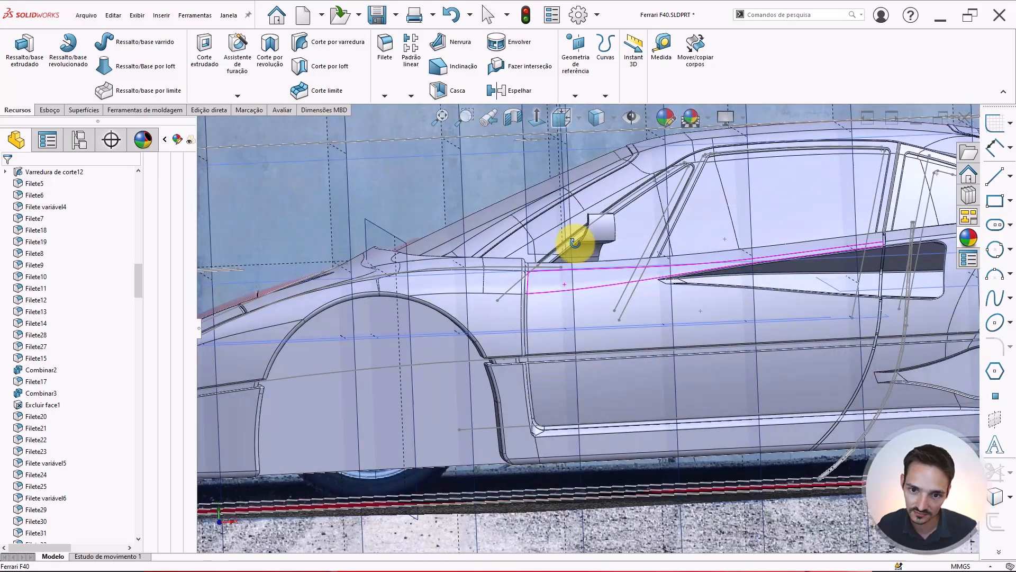
click(573, 297)
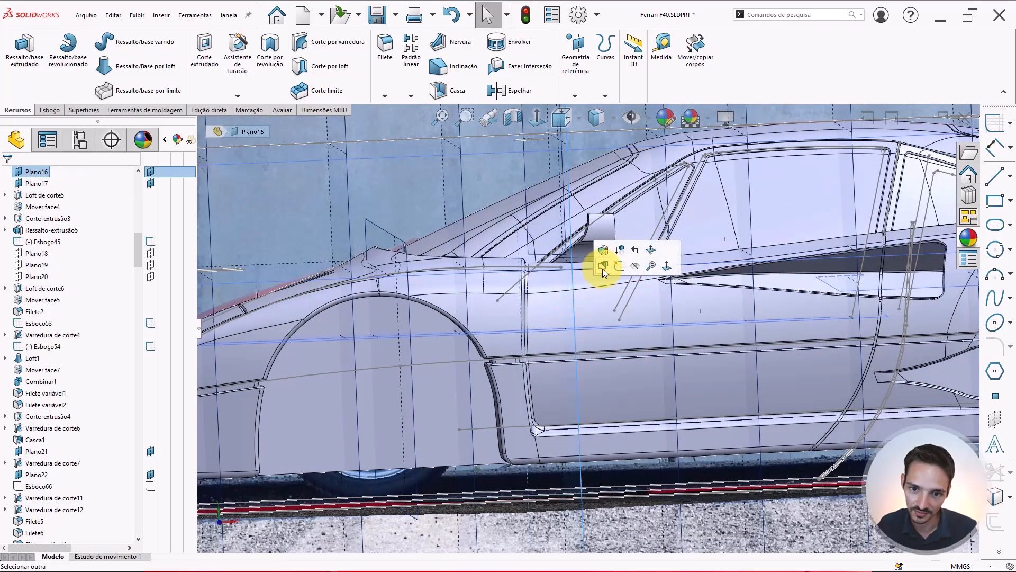
click(619, 269)
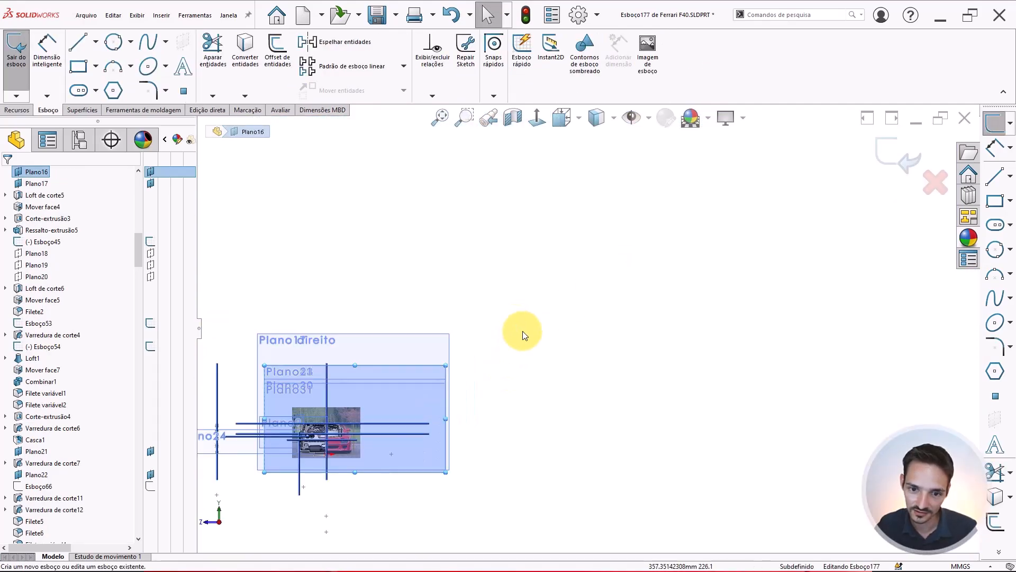
Place a sketch point beside the mirror in the new sketch
right_drag(517, 265, 577, 297)
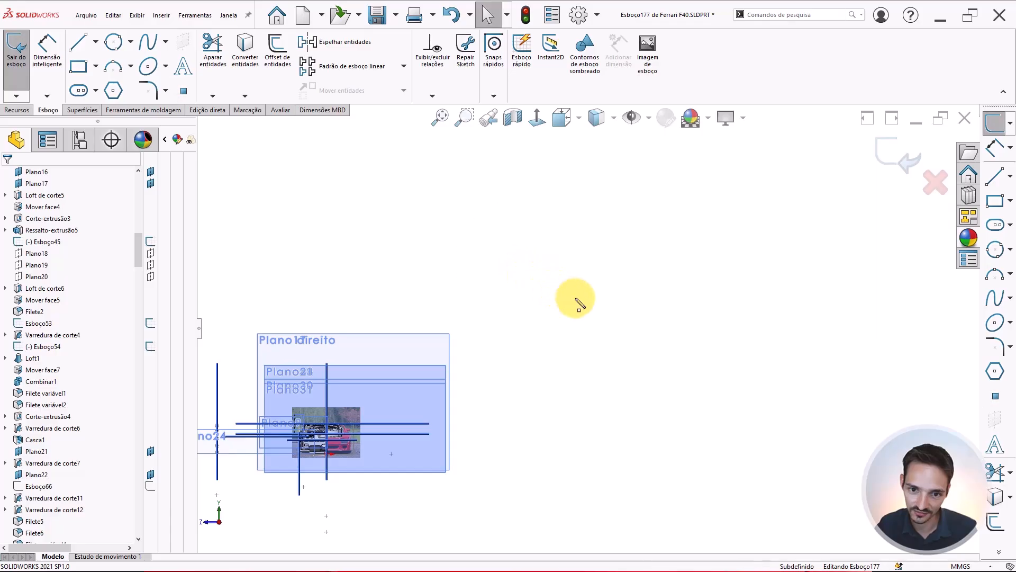
click(557, 300)
key(Escape)
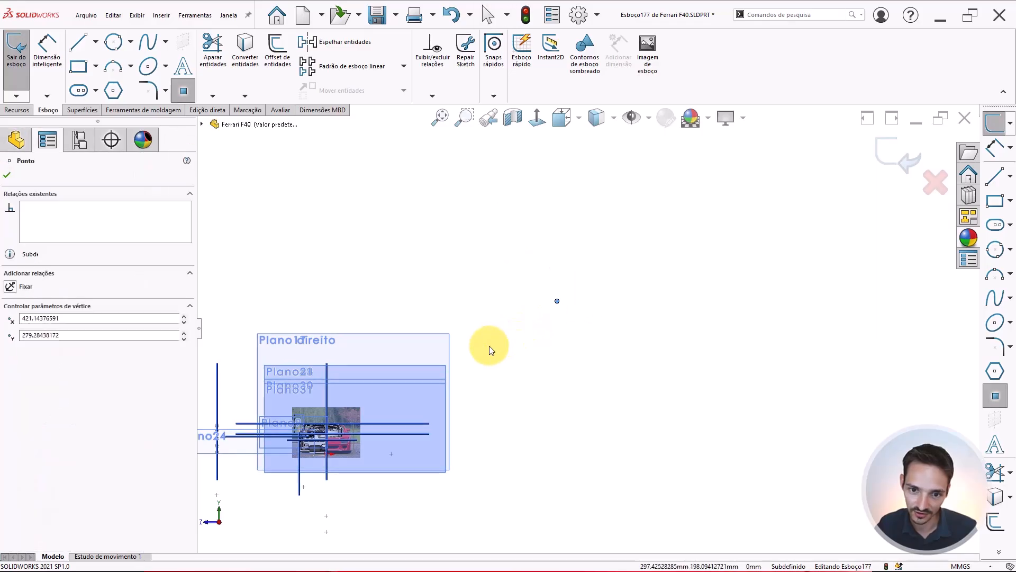
Add a Pierce relation between the sketch point and the mirror's lower edge
key(f)
mouse_move(483, 356)
middle_down()
mouse_move(465, 363)
mouse_move(586, 335)
middle_up()
scroll(462, 376, up, 3)
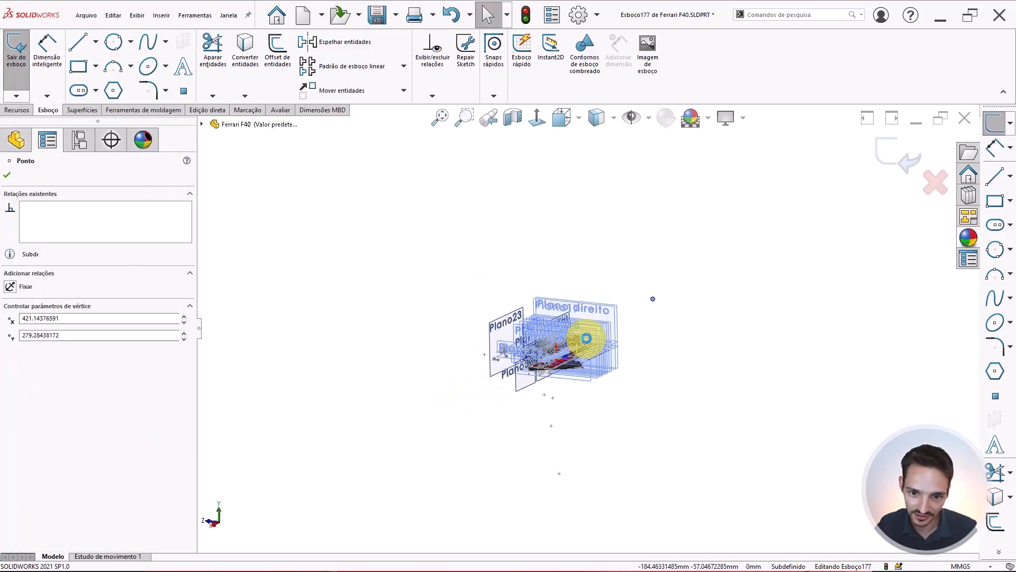
scroll(691, 270, down, 4)
scroll(745, 285, down, 5)
middle_drag(744, 286, 624, 360)
scroll(624, 357, down, 4)
scroll(564, 315, down, 3)
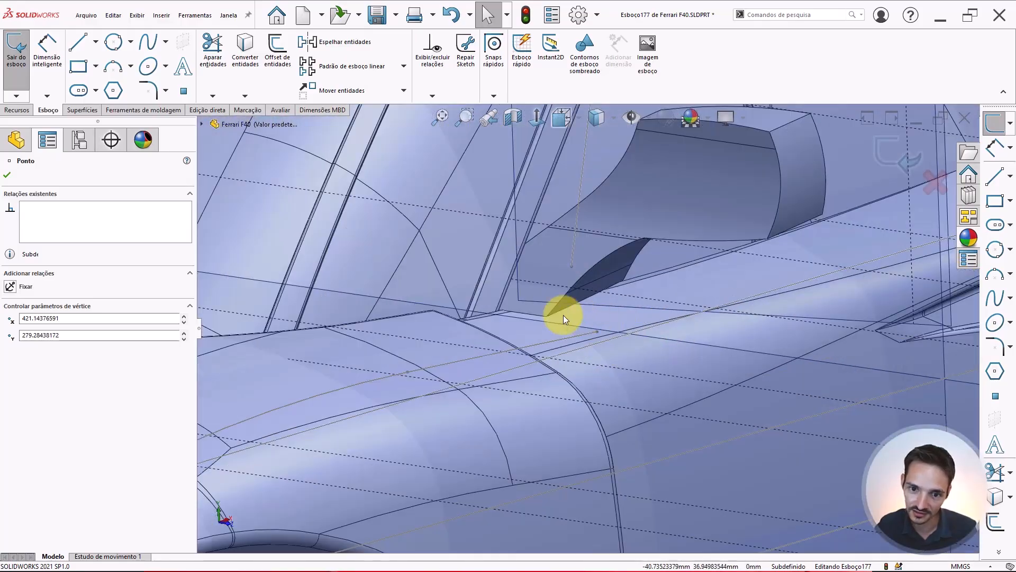
scroll(447, 303, down, 3)
mouse_move(446, 303)
middle_down()
mouse_move(411, 309)
mouse_move(444, 316)
middle_up()
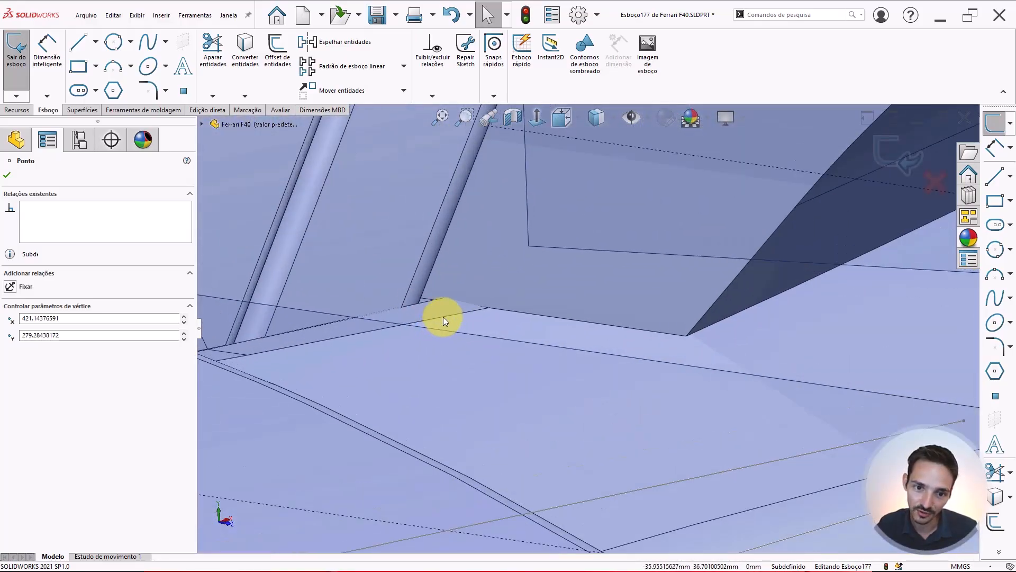
ctrl+click(444, 316)
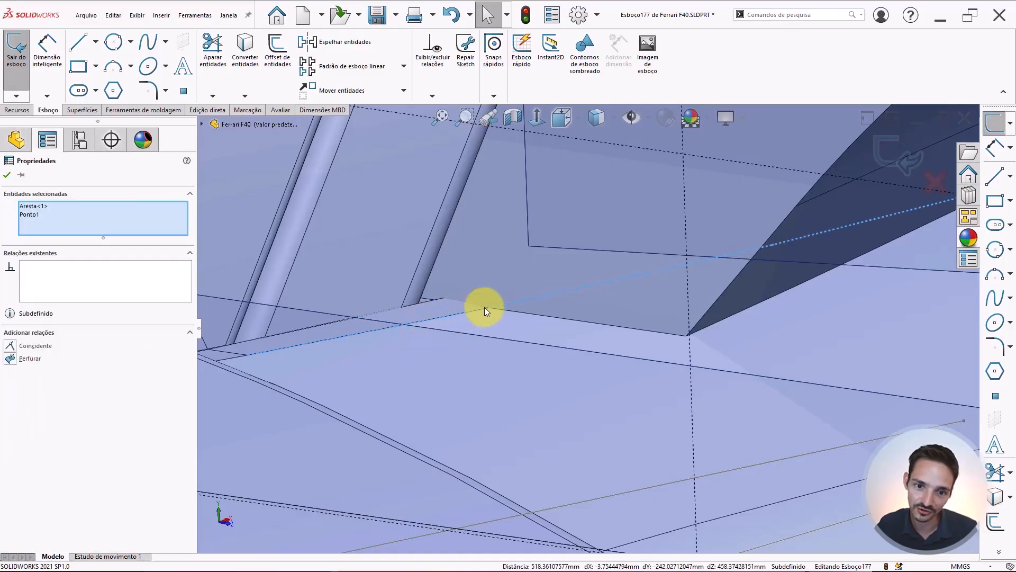
click(29, 358)
key(Escape)
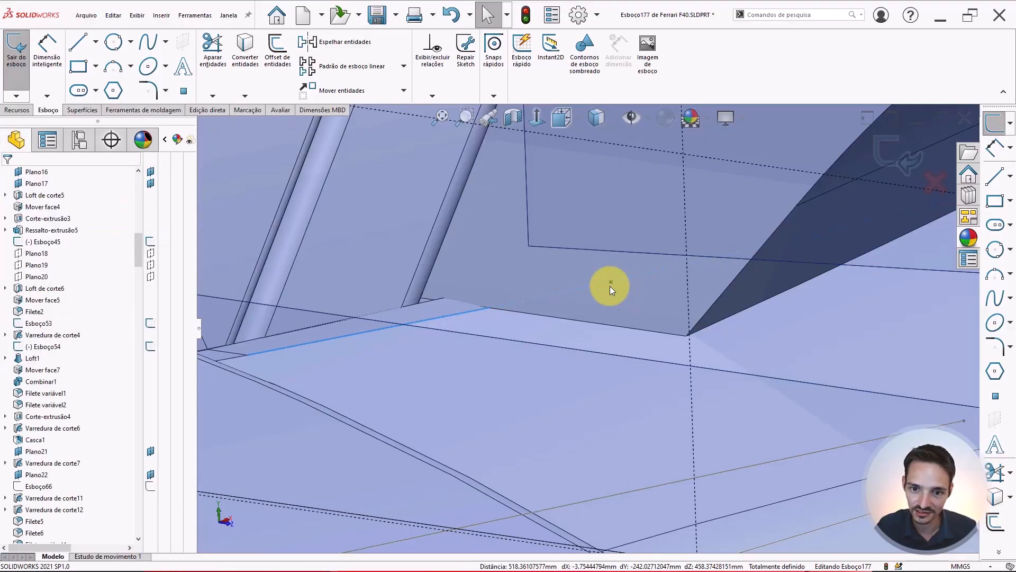
mouse_move(610, 285)
middle_down()
mouse_move(556, 315)
mouse_move(609, 299)
mouse_move(579, 322)
mouse_move(583, 332)
mouse_move(579, 297)
mouse_move(493, 296)
mouse_move(541, 284)
mouse_move(574, 304)
mouse_move(585, 280)
middle_up()
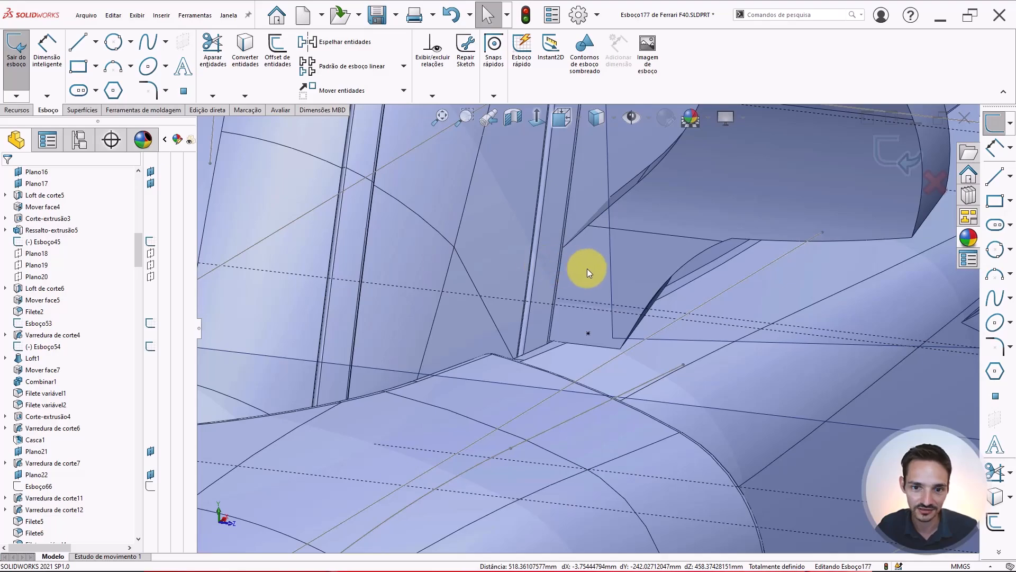
click(589, 270)
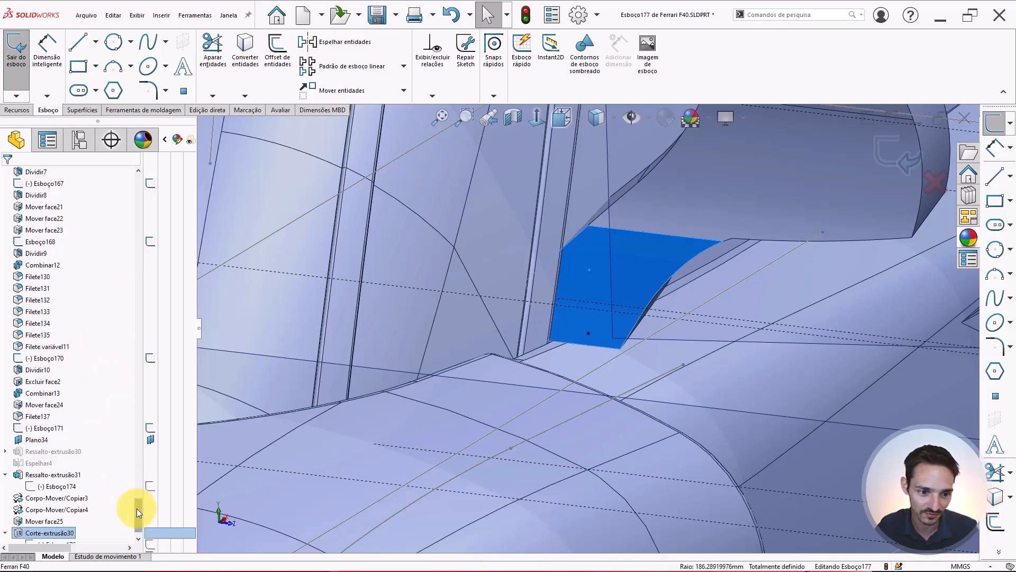
drag(137, 508, 118, 182)
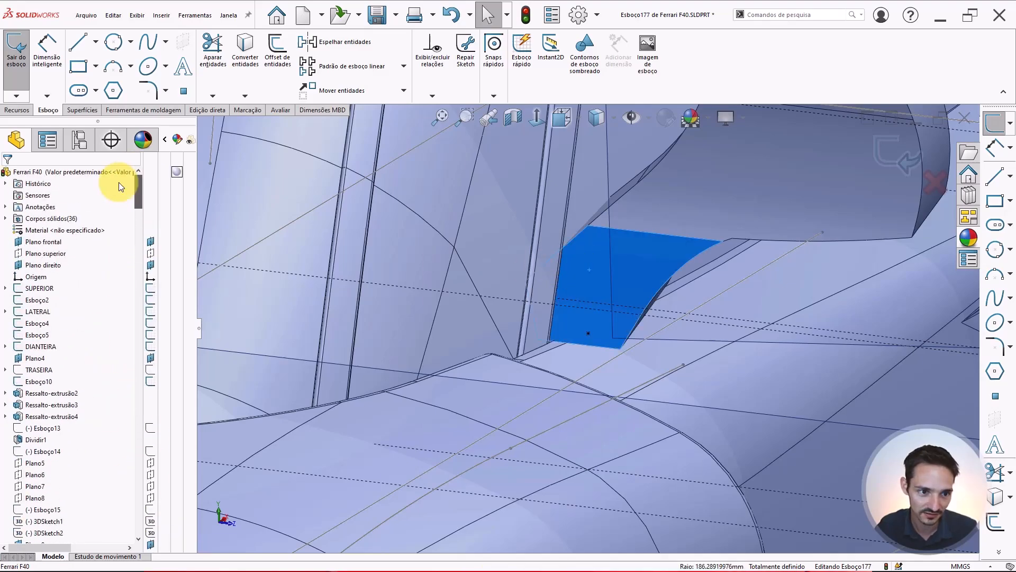
click(6, 220)
scroll(121, 346, down, 6)
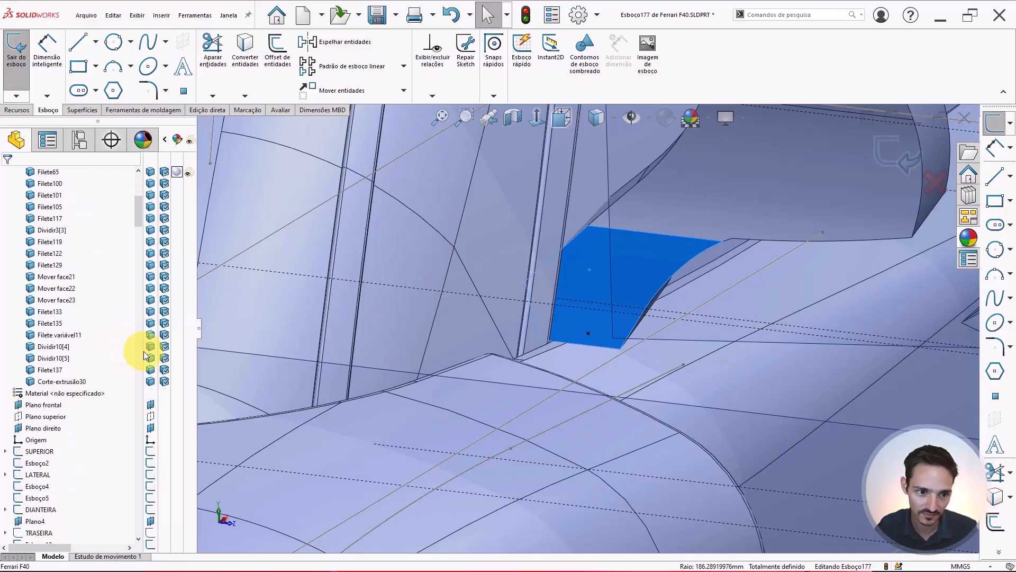
click(572, 320)
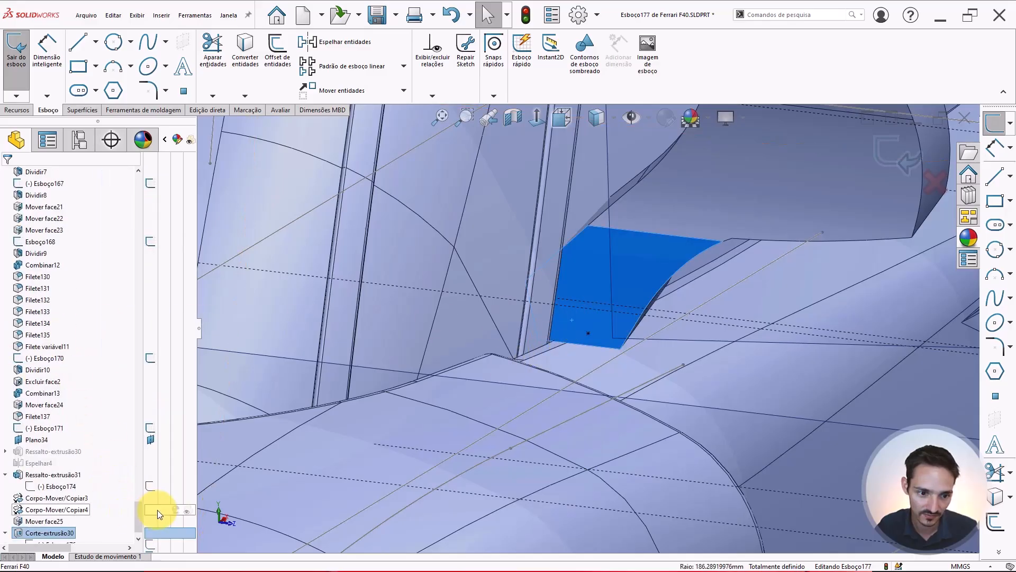
drag(137, 509, 140, 205)
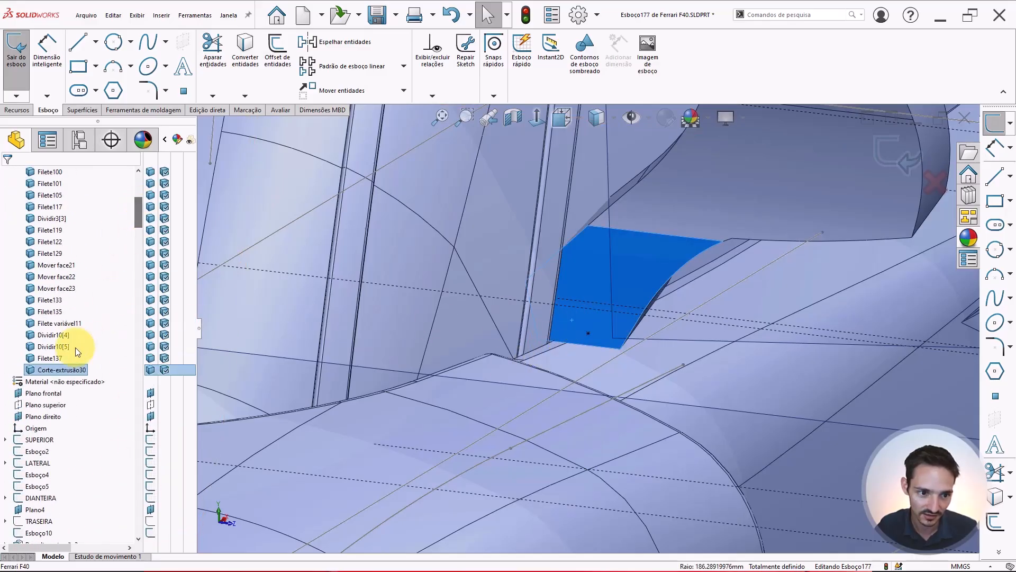
right_click(46, 370)
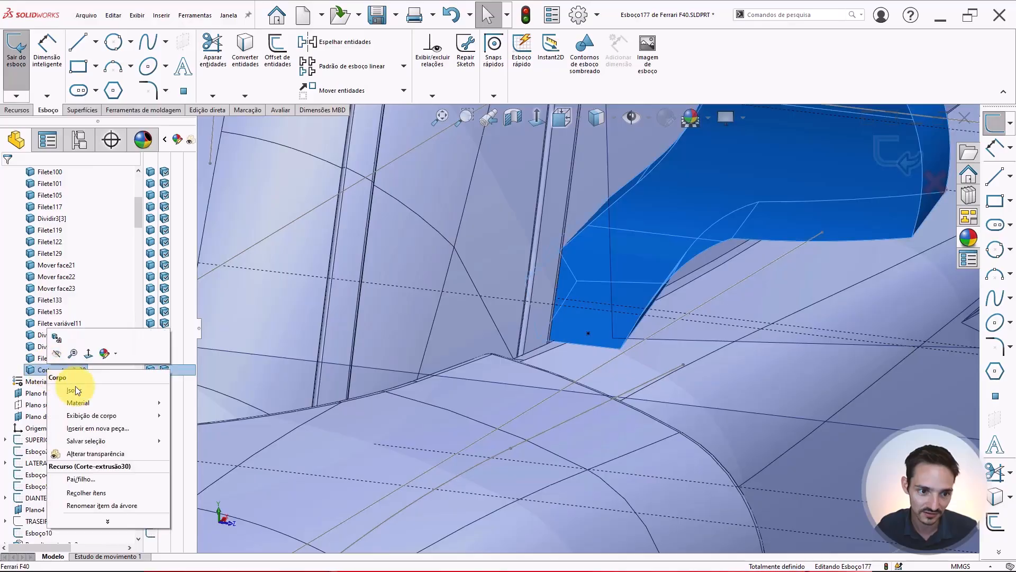
click(83, 393)
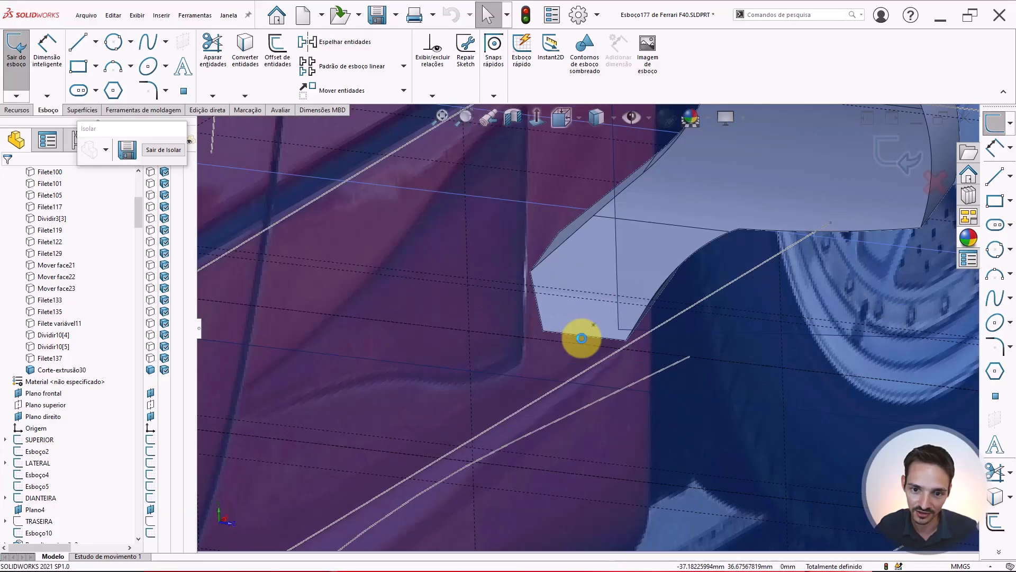
click(166, 149)
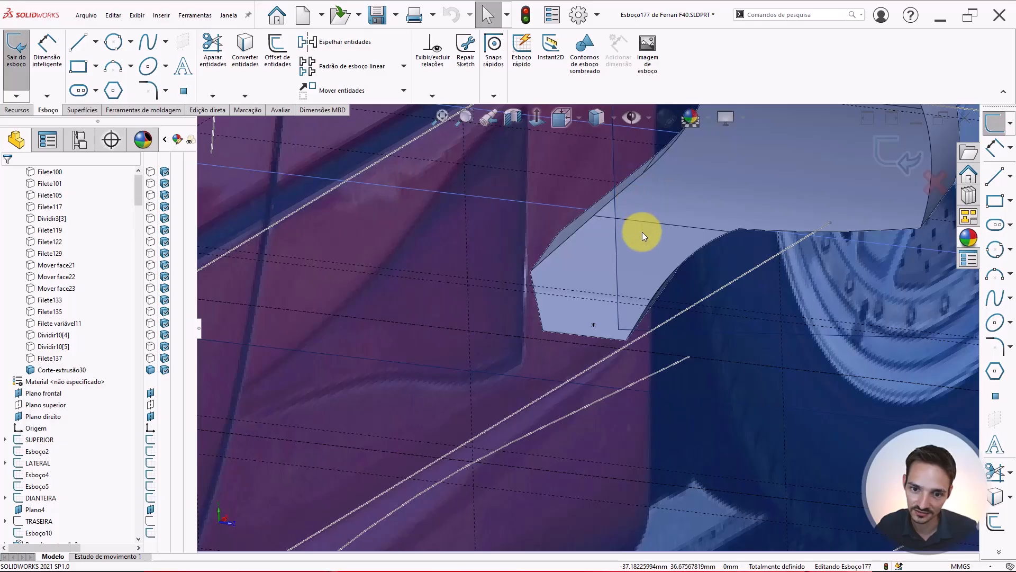
Hide the reference images and planes around the mirror
click(638, 125)
scroll(618, 199, down, 1)
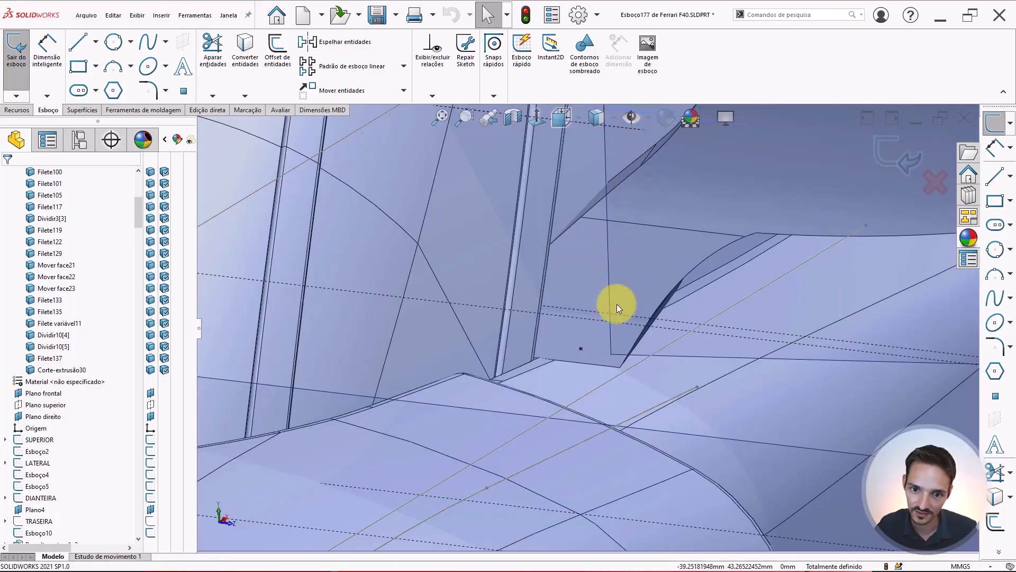
middle_drag(523, 347, 510, 350)
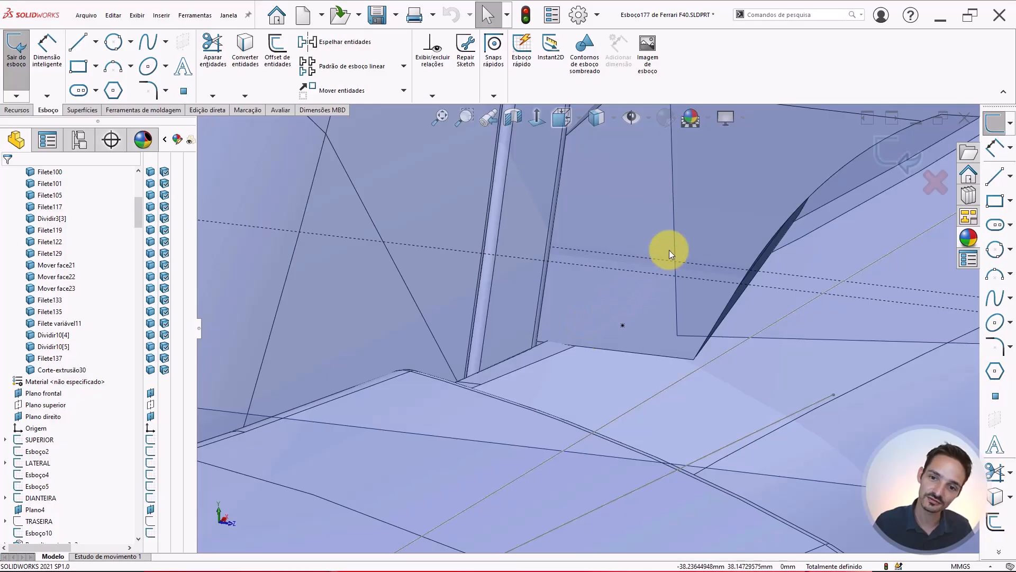
scroll(801, 195, up, 4)
scroll(798, 195, down, 2)
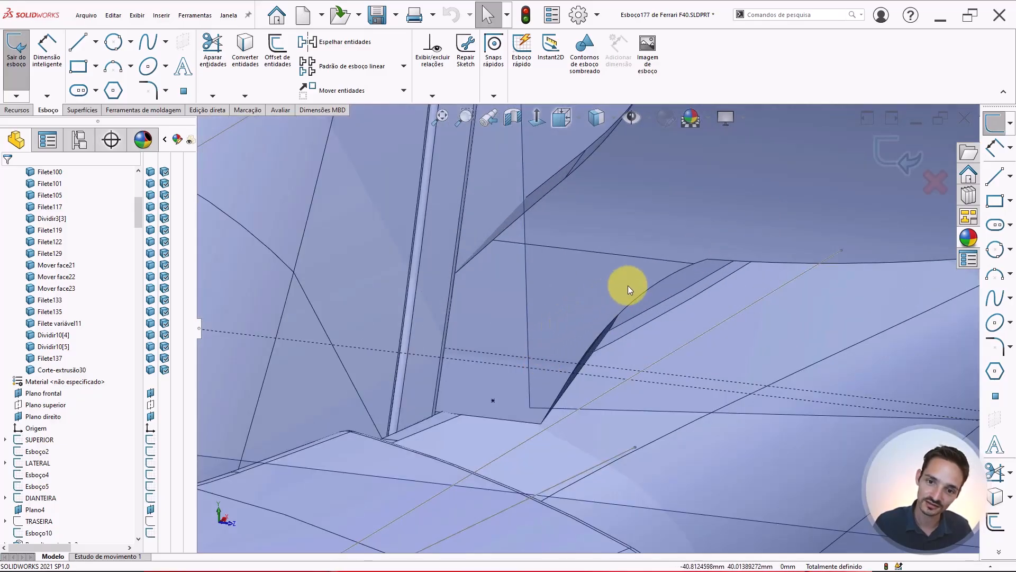
click(630, 123)
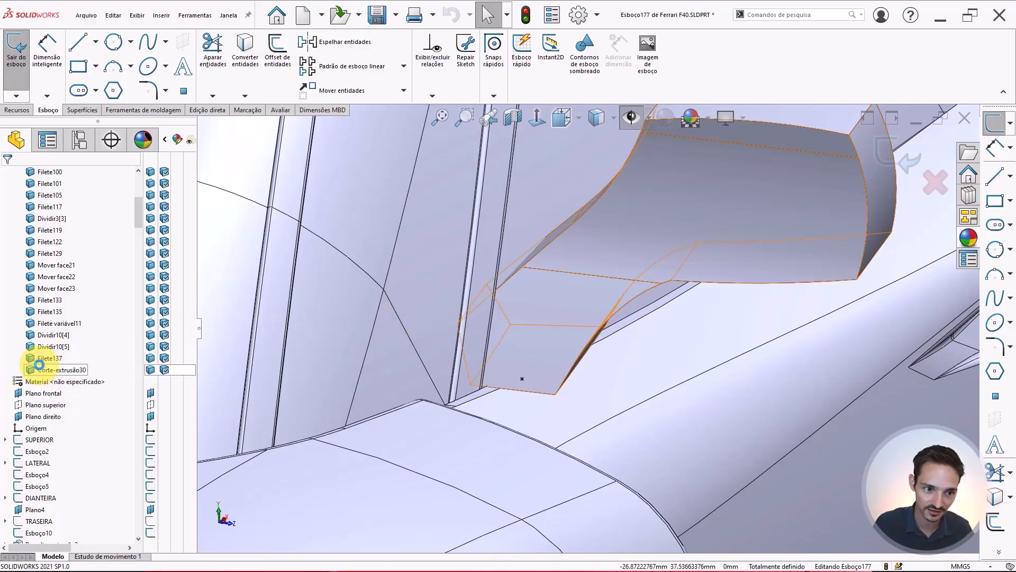
Isolate the mirror body and orbit and zoom around it to inspect its shape
right_click(57, 369)
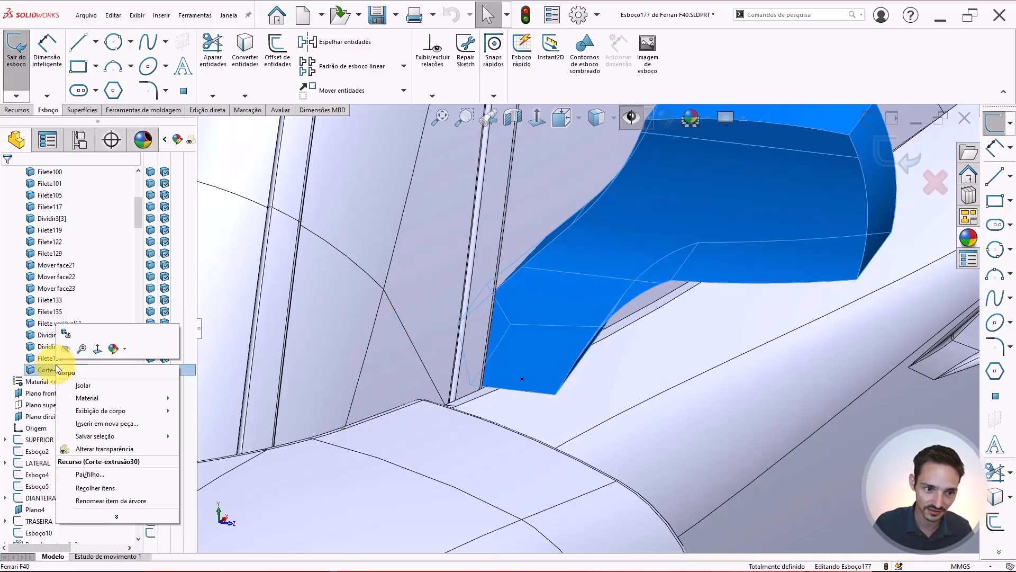
click(82, 386)
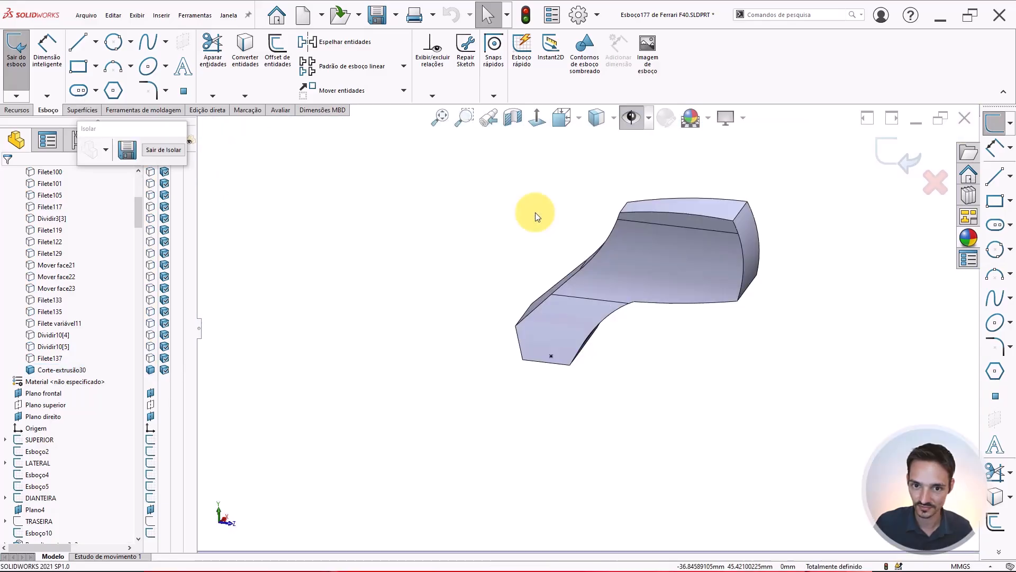
middle_drag(551, 251, 570, 188)
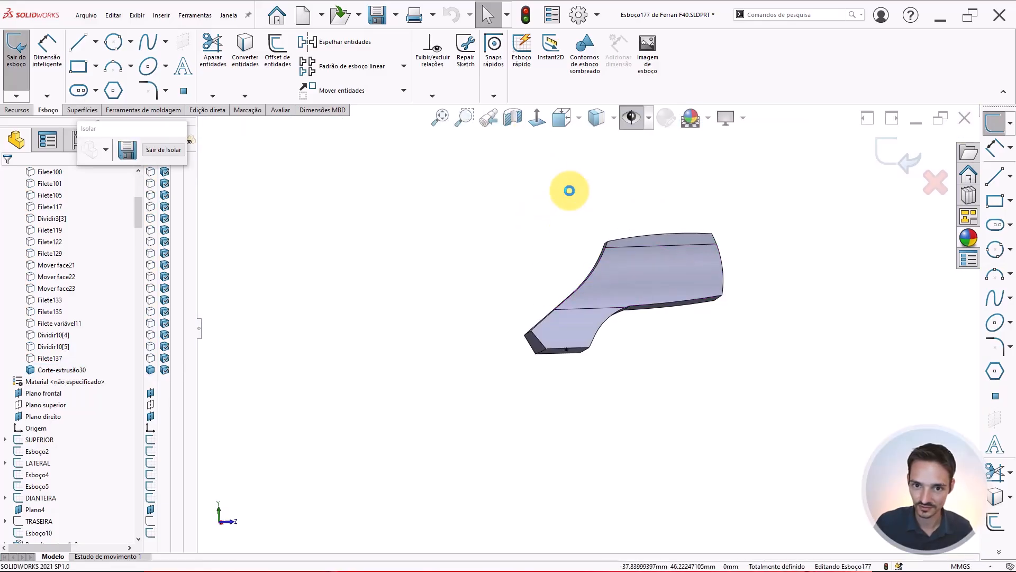
click(533, 116)
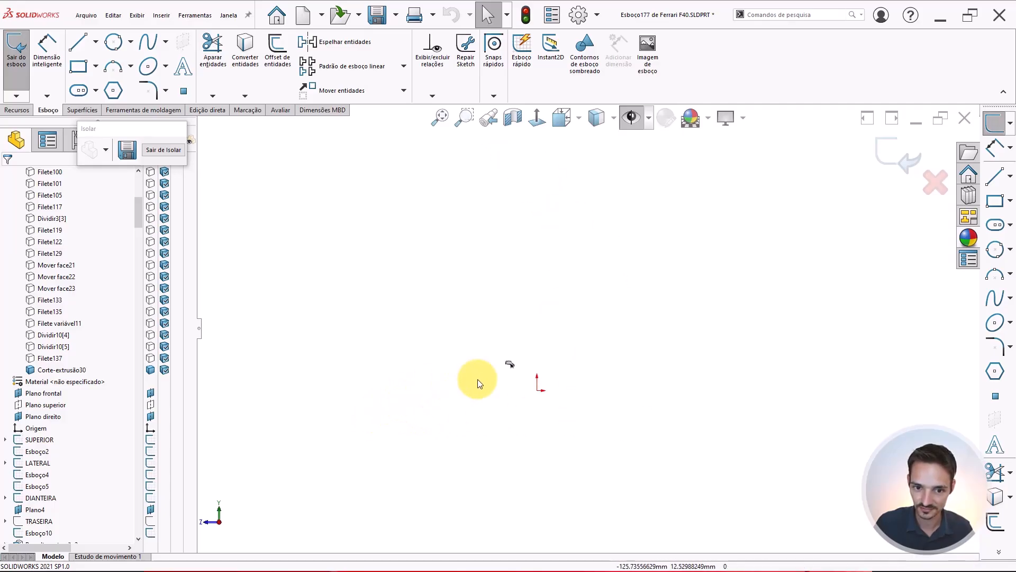
scroll(485, 351, down, 6)
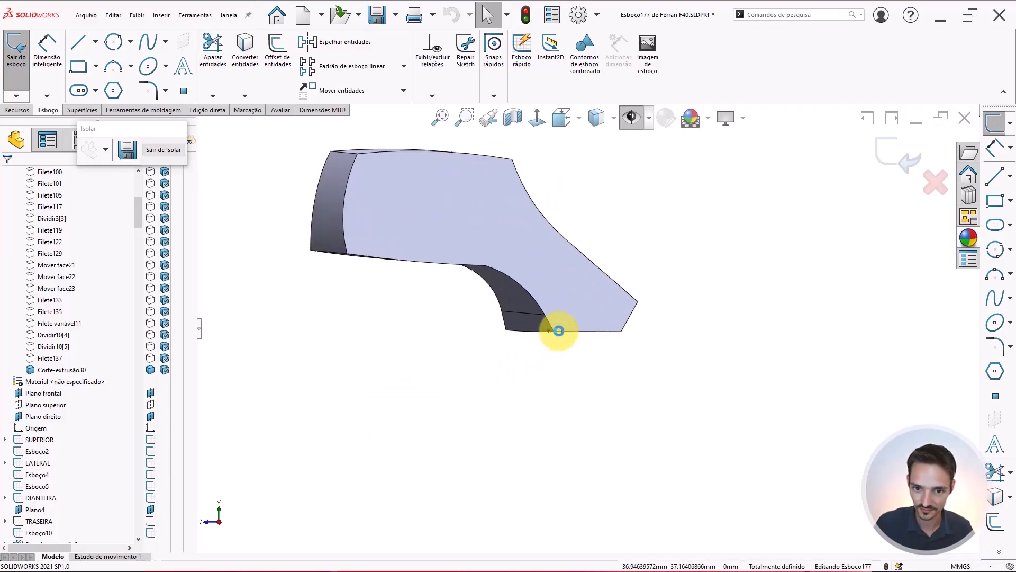
scroll(563, 329, up, 3)
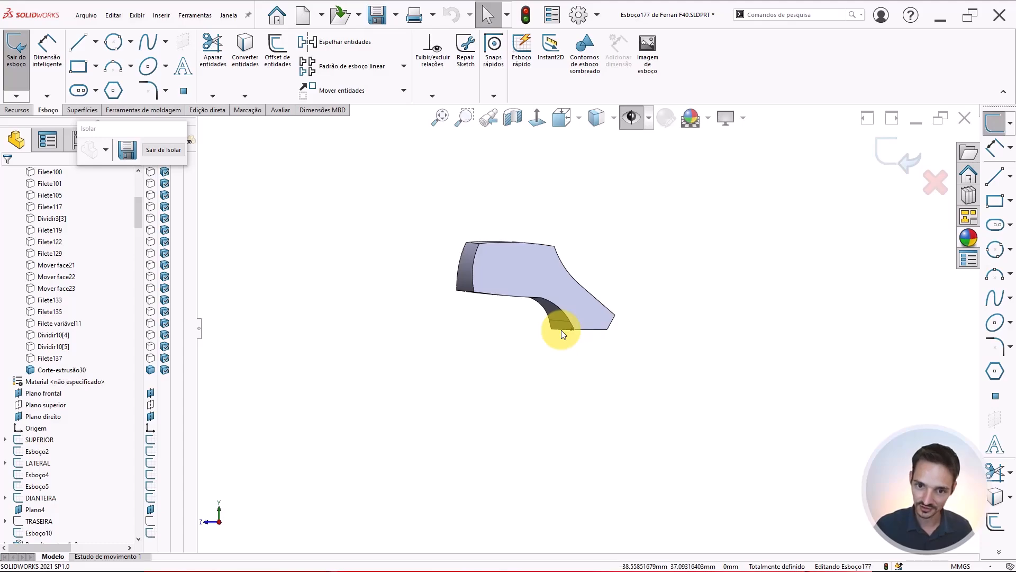
key(shift+Right)
key(shift+Right)
scroll(527, 332, down, 5)
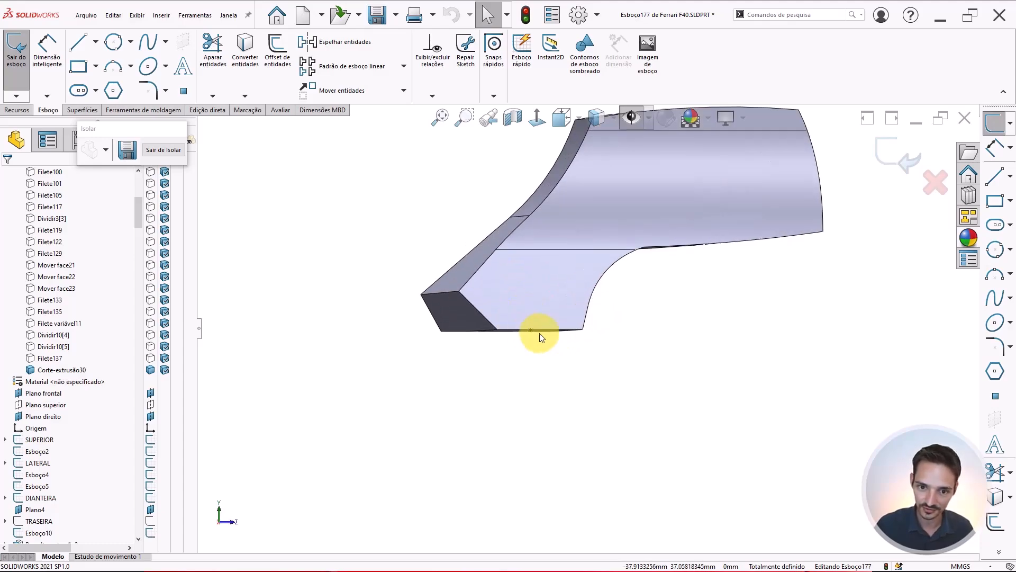
scroll(585, 282, down, 3)
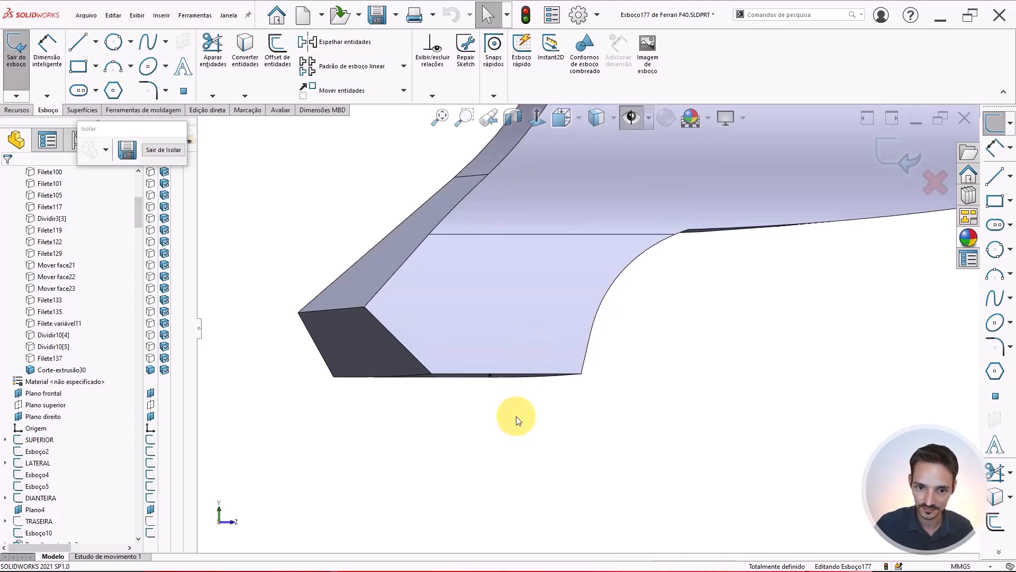
scroll(592, 323, up, 2)
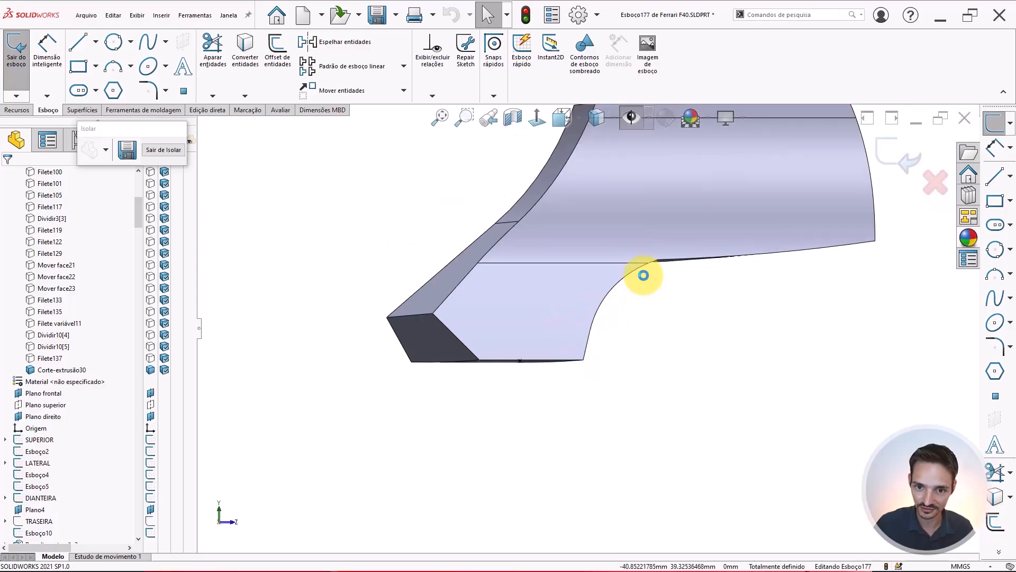
Sketch an arc from the mirror's lower edge up to its upper edge to outline the cut
scroll(648, 270, down, 2)
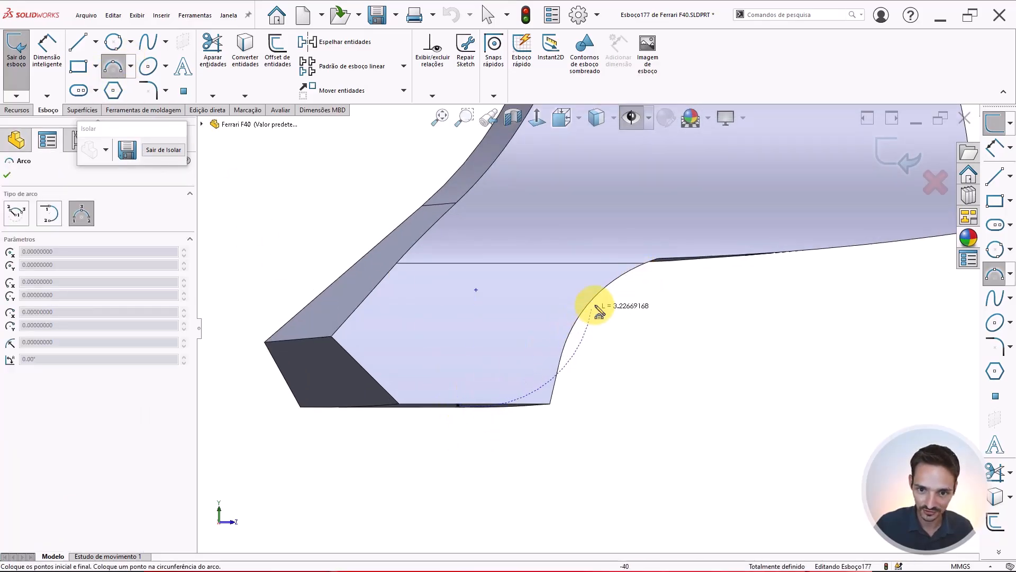
click(611, 294)
click(581, 314)
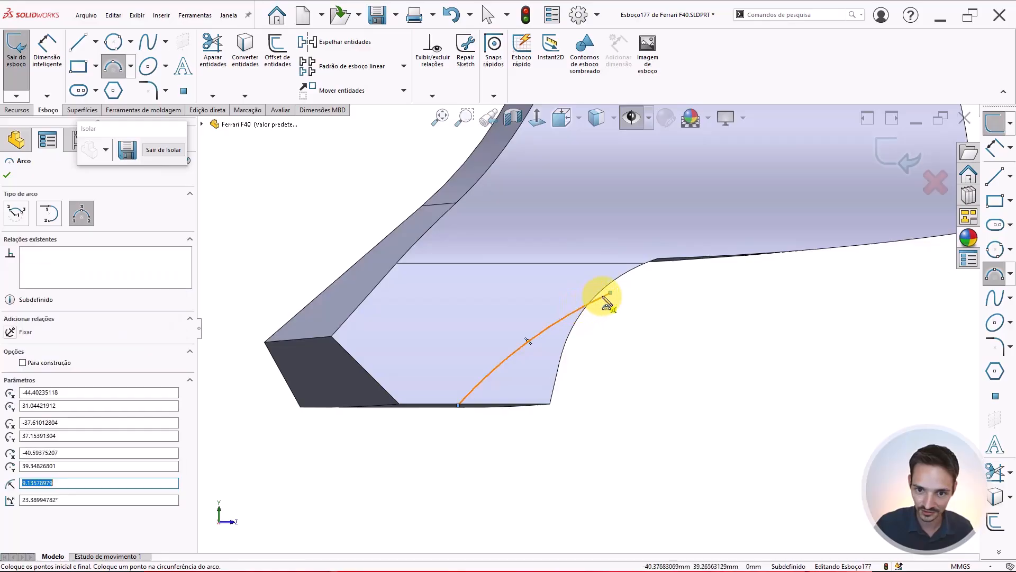
key(Escape)
Reshape the arc and drag its upper endpoint slightly below the mirror's upper edge
drag(612, 293, 531, 341)
key(f)
click(524, 328)
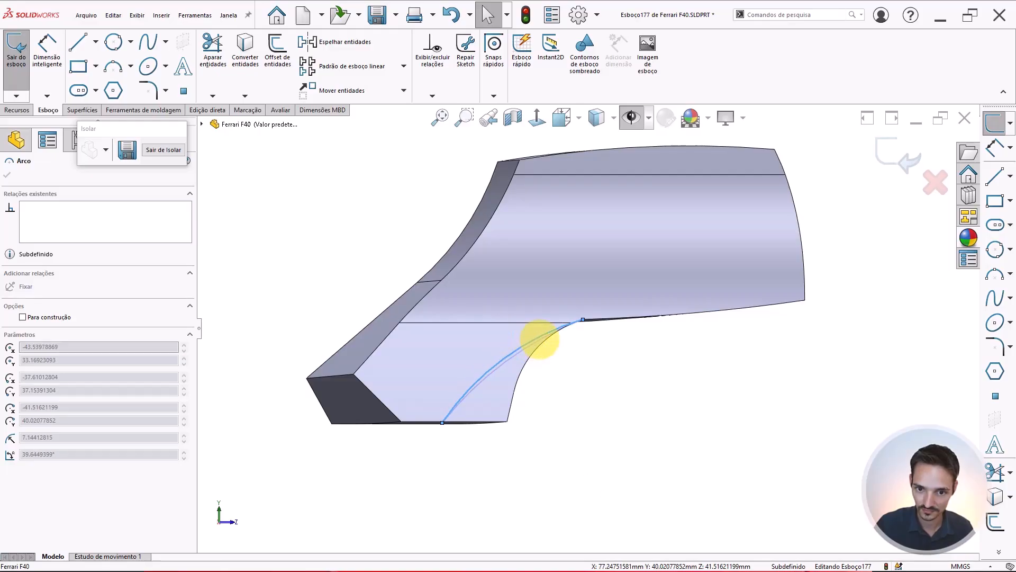
click(580, 330)
click(582, 320)
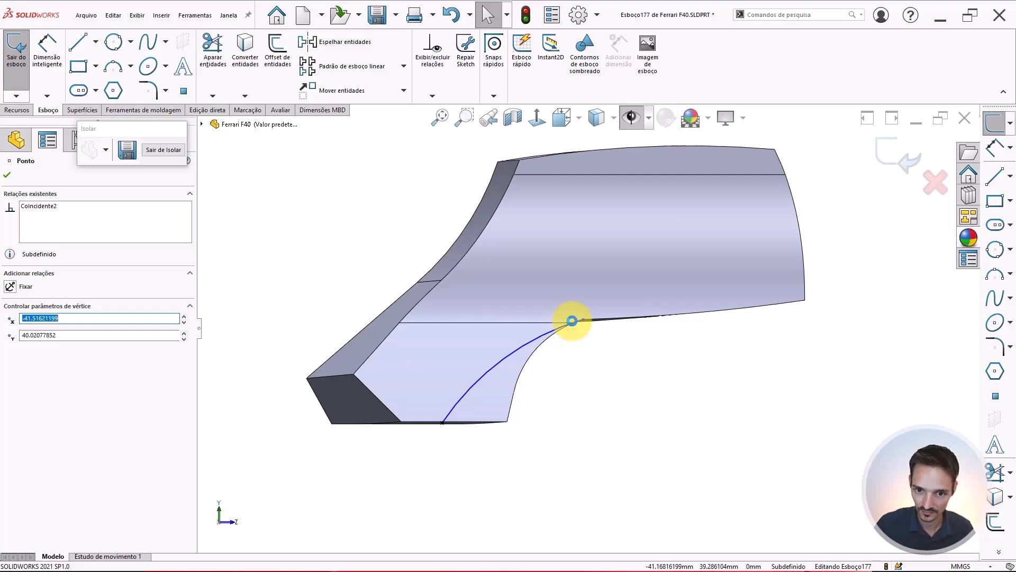
scroll(573, 321, down, 5)
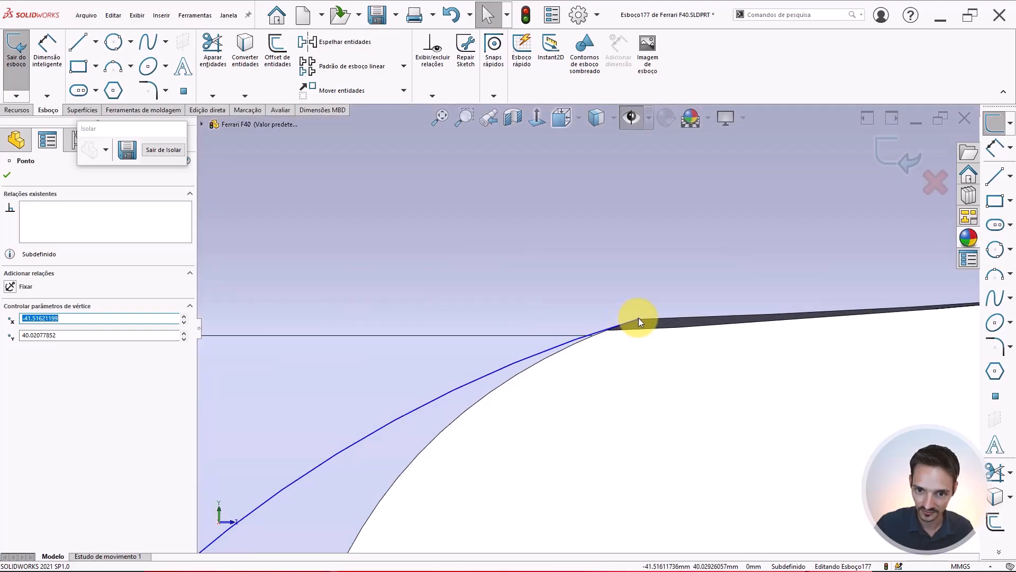
drag(639, 317, 589, 347)
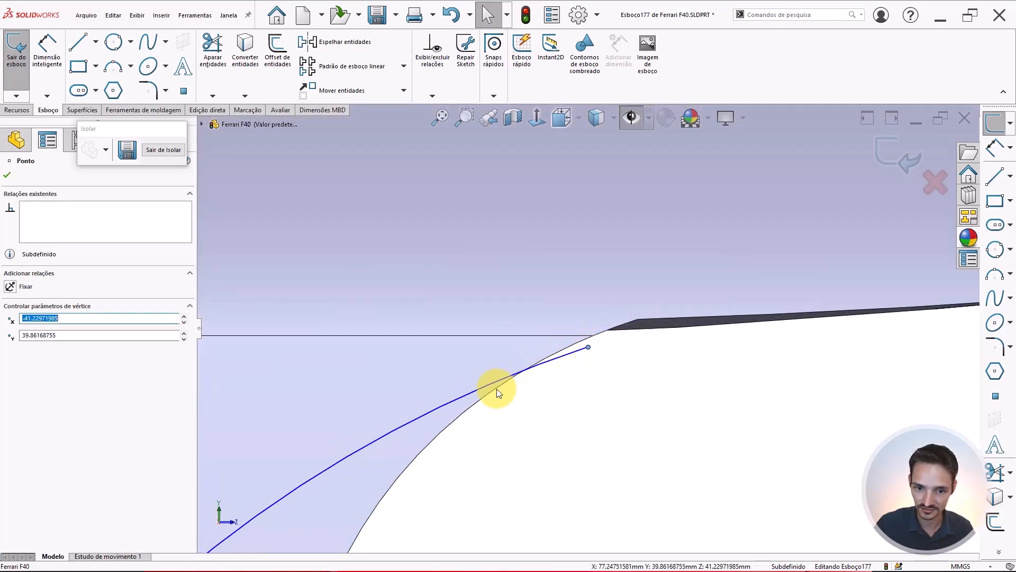
scroll(502, 380, down, 2)
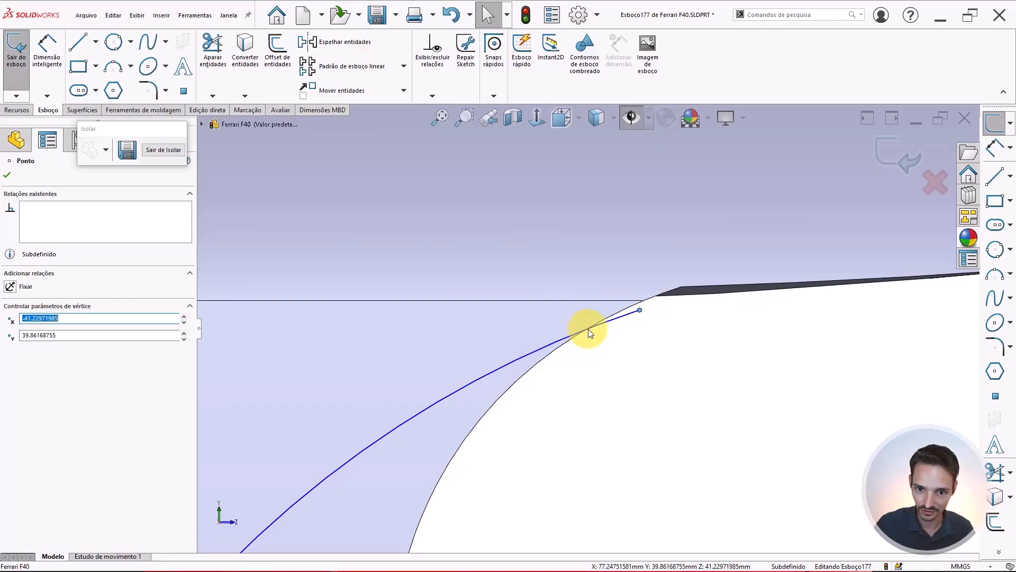
scroll(573, 336, up, 6)
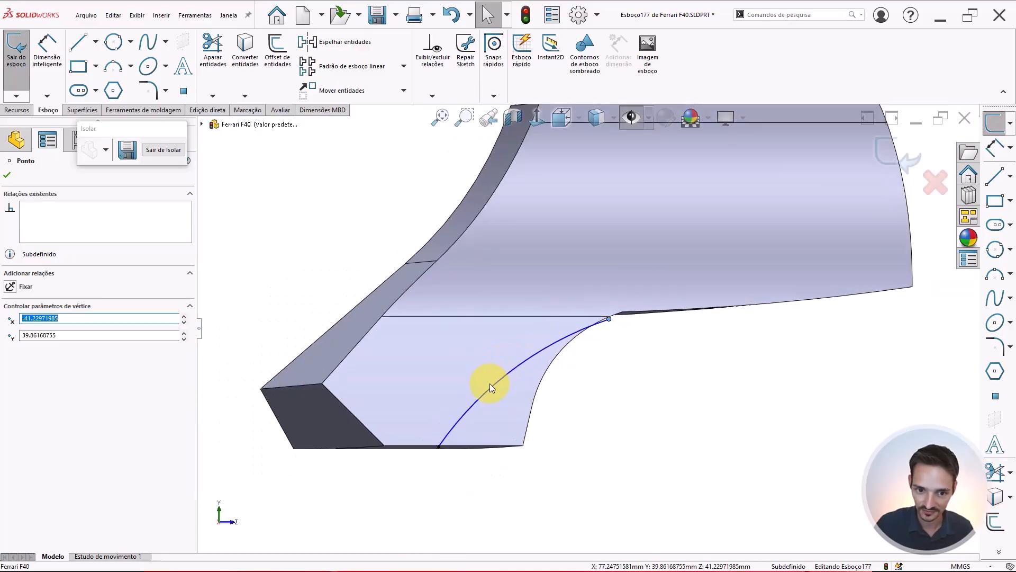
Draw lines from the arc's upper end down, across and back up to its lower end to close the profile
key(l)
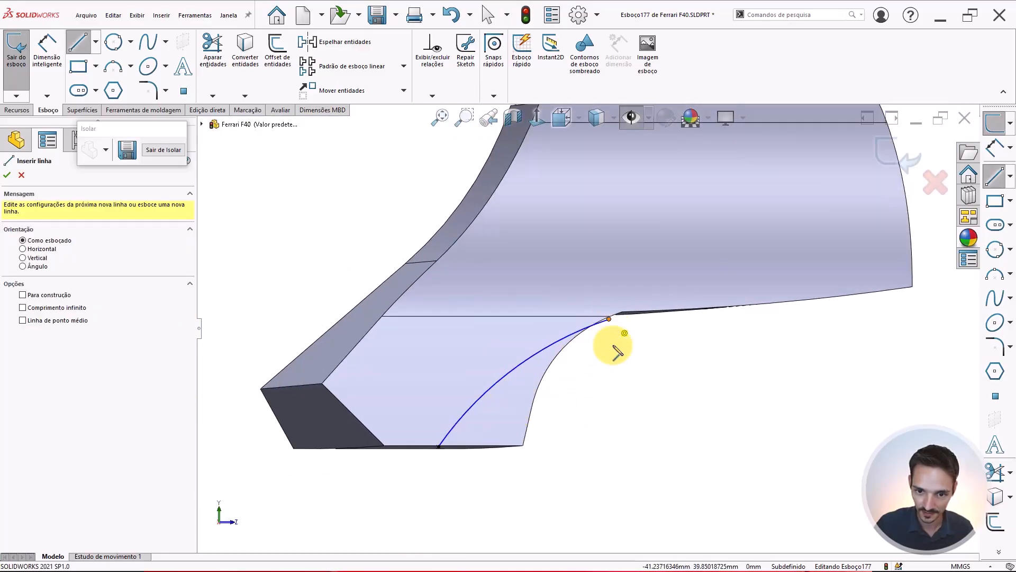
click(609, 472)
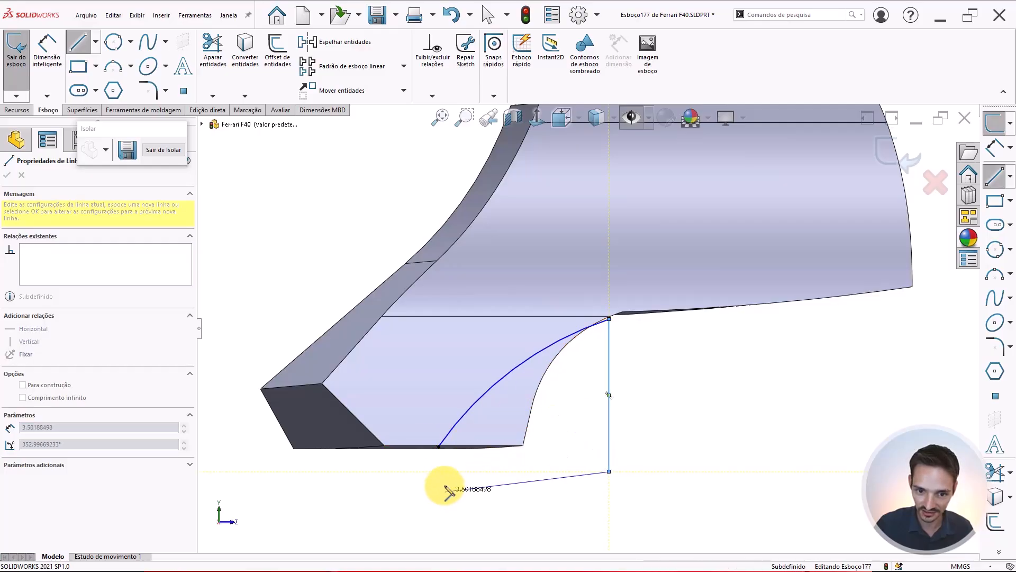
click(438, 479)
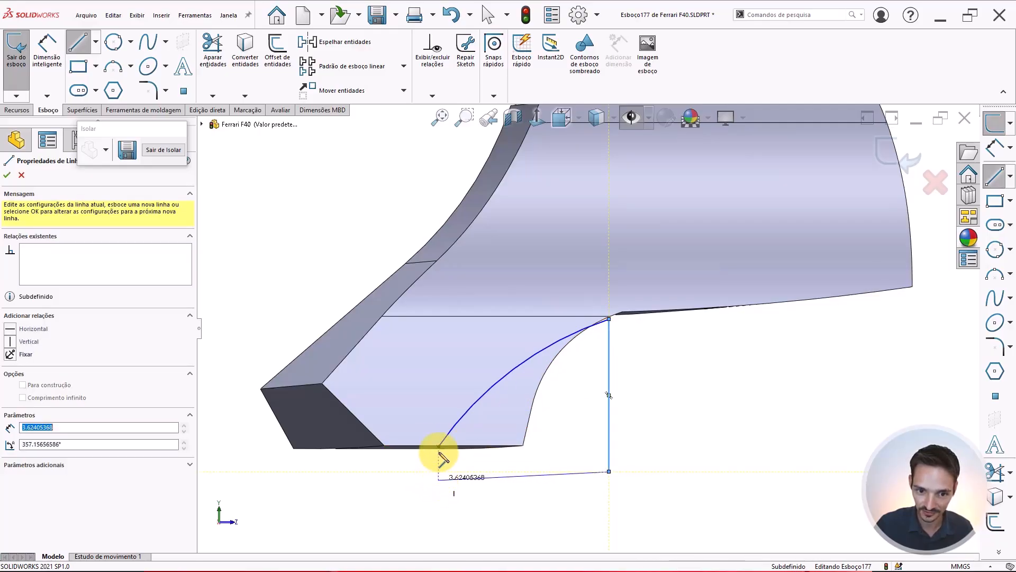
click(438, 446)
key(Escape)
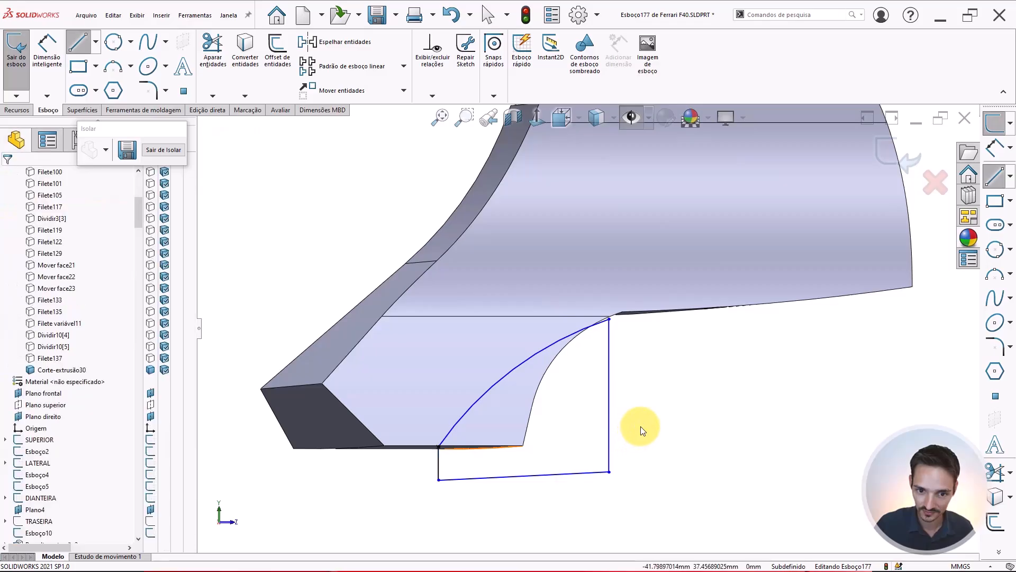
Extruded-cut the closed profile from the sketch plane, Through All in both directions, limited to the mirror body
scroll(614, 418, up, 4)
click(15, 110)
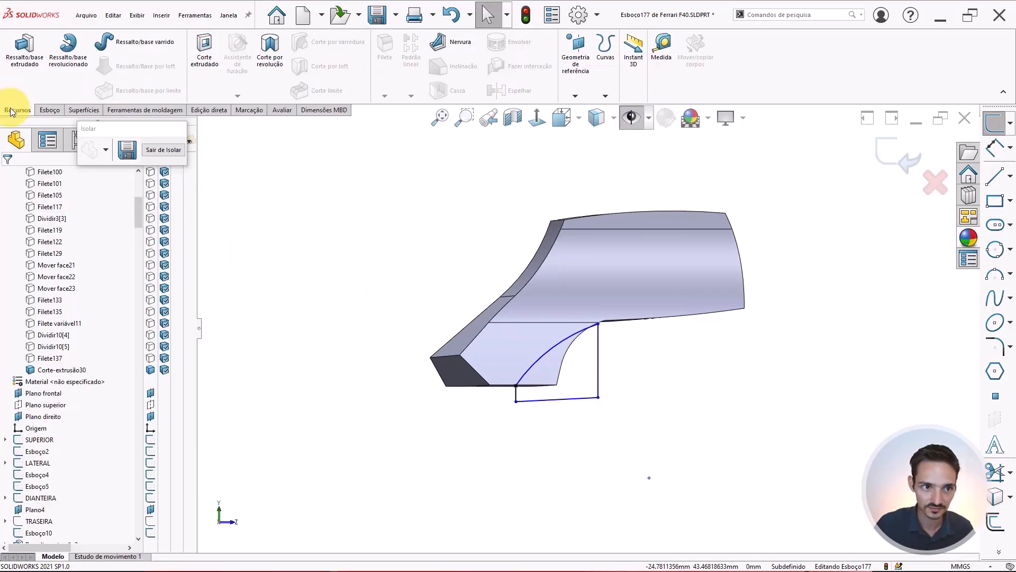
click(207, 61)
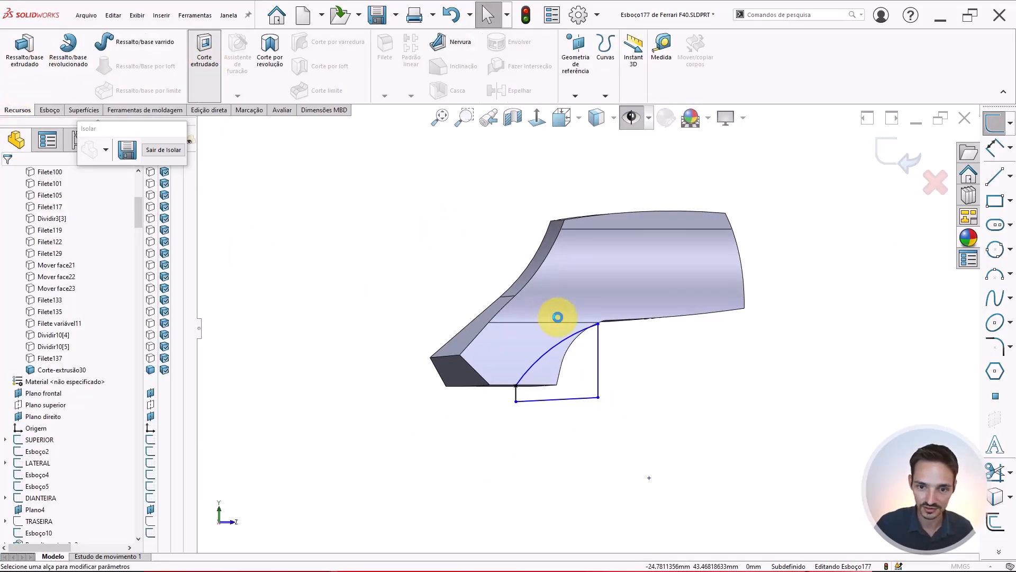
click(68, 206)
click(55, 224)
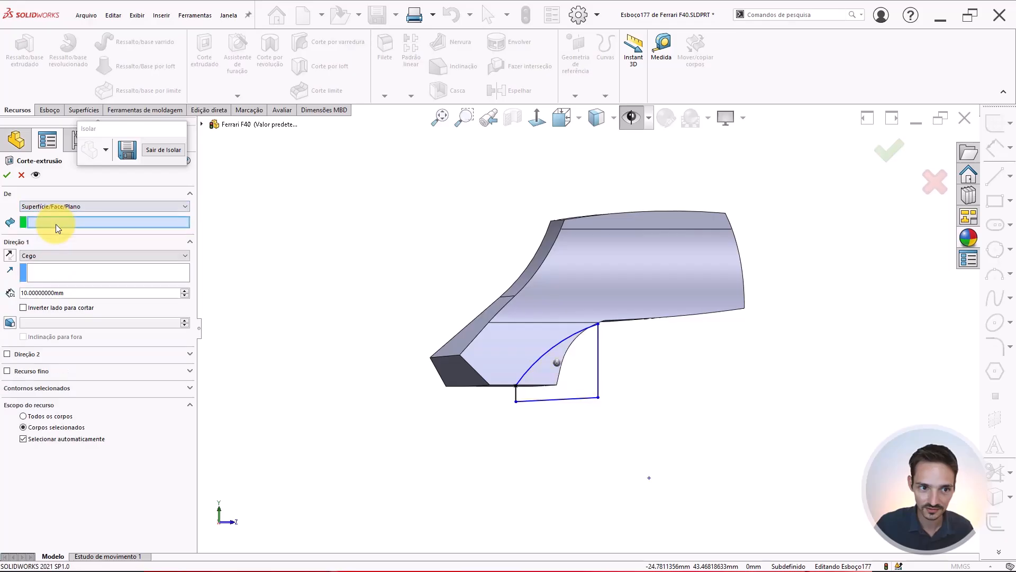
click(55, 208)
click(47, 218)
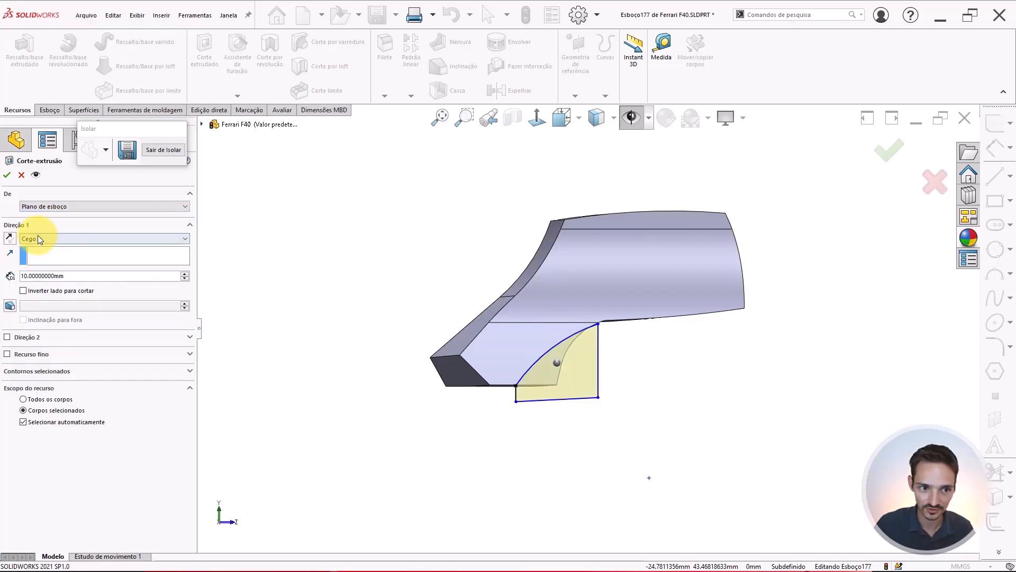
click(39, 240)
click(61, 269)
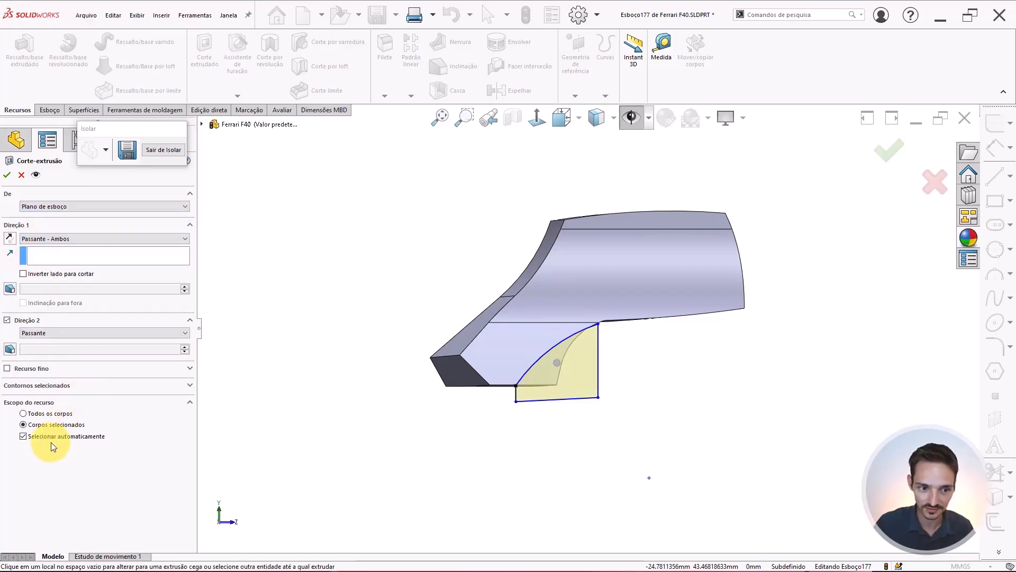
click(51, 440)
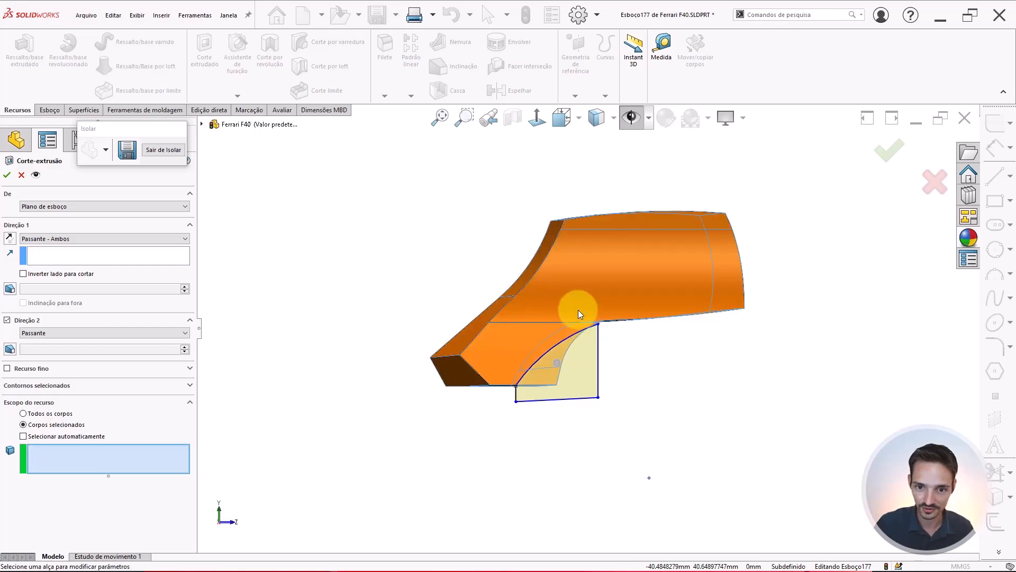
click(527, 304)
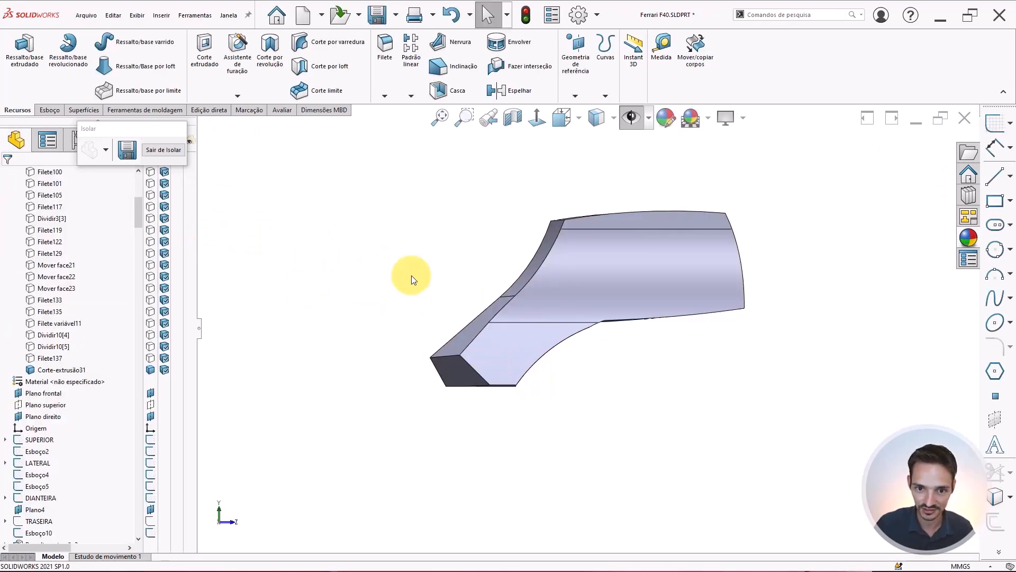
Exit isolation and inspect the cut mirror where it meets the car body
click(176, 149)
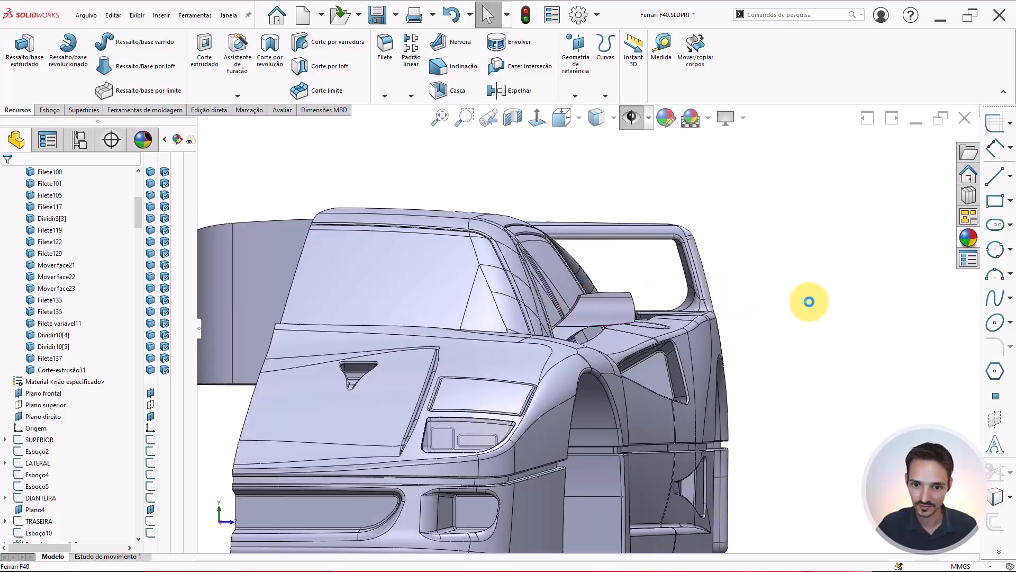
scroll(621, 315, down, 10)
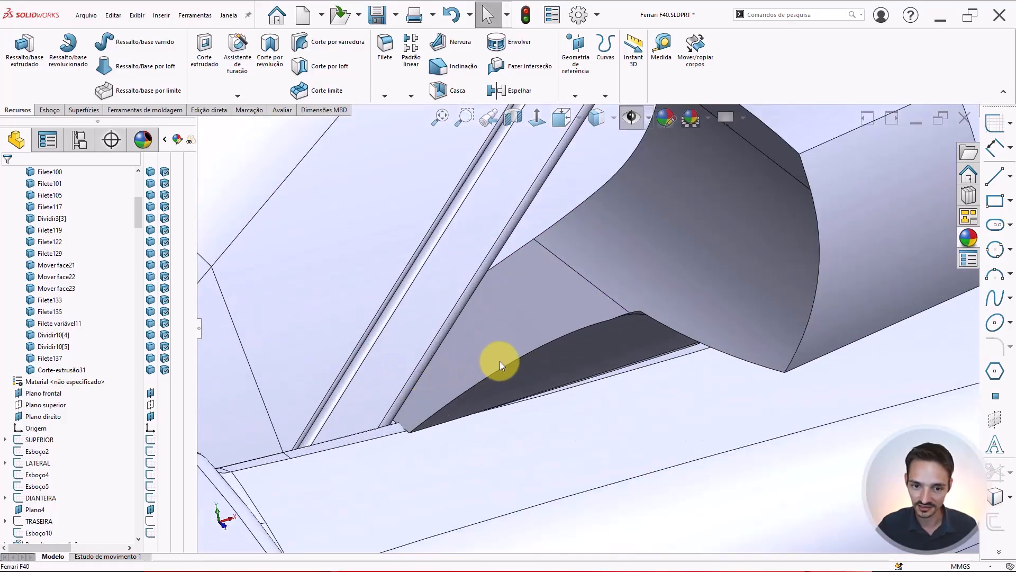
middle_drag(499, 361, 612, 393)
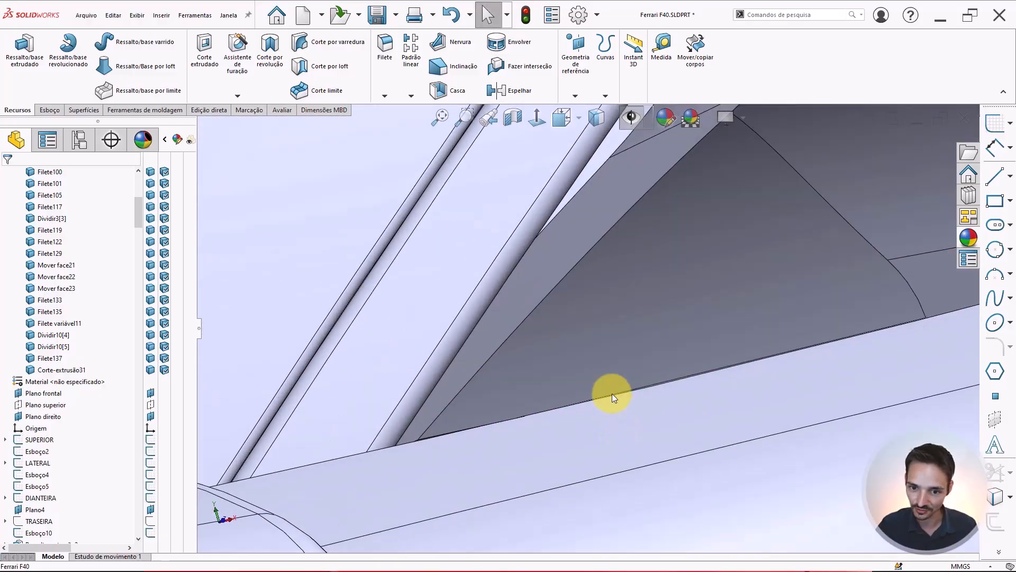
scroll(619, 385, down, 3)
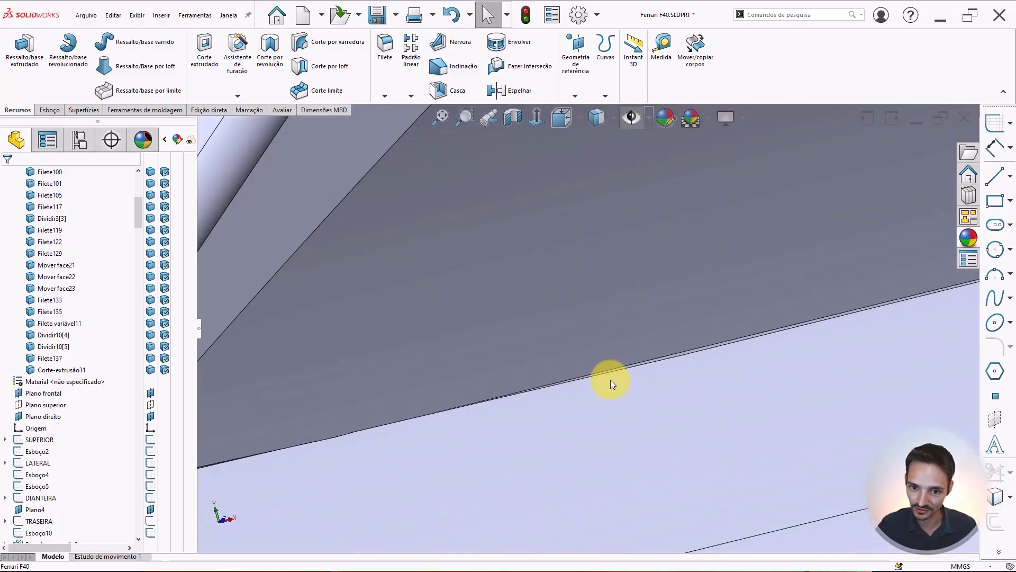
mouse_move(599, 368)
middle_down()
mouse_move(661, 359)
mouse_move(647, 343)
mouse_move(642, 379)
mouse_move(498, 396)
mouse_move(427, 325)
mouse_move(577, 331)
mouse_move(577, 351)
mouse_move(821, 319)
mouse_move(771, 252)
mouse_move(669, 245)
mouse_move(620, 286)
mouse_move(629, 290)
mouse_move(572, 294)
mouse_move(533, 244)
mouse_move(513, 265)
mouse_move(535, 279)
mouse_move(656, 263)
mouse_move(649, 195)
mouse_move(625, 211)
mouse_move(754, 290)
mouse_move(812, 401)
mouse_move(586, 297)
mouse_move(591, 311)
mouse_move(518, 302)
mouse_move(531, 336)
mouse_move(566, 283)
mouse_move(528, 206)
mouse_move(545, 220)
mouse_move(591, 387)
middle_up()
scroll(497, 389, down, 2)
click(500, 376)
scroll(570, 292, down, 4)
scroll(619, 272, down, 2)
scroll(585, 403, down, 1)
click(557, 414)
key(Escape)
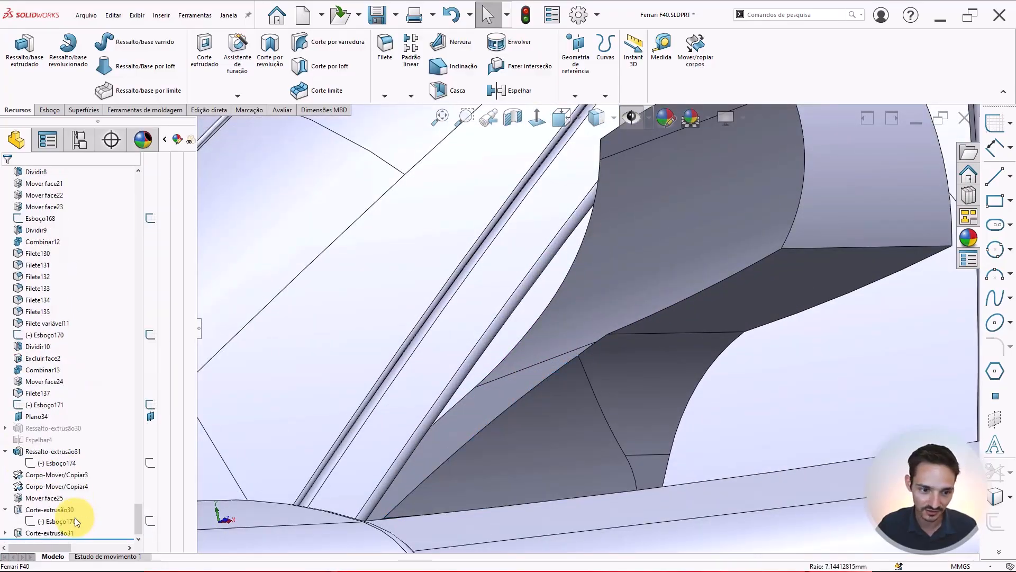
Select the new cut feature and orbit around the mirror to inspect its faces
click(31, 534)
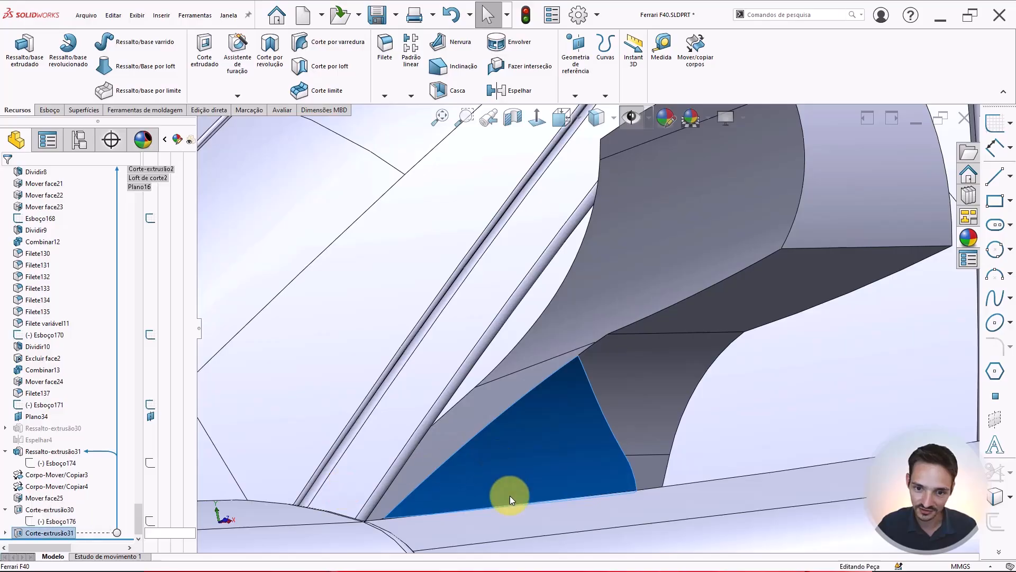
middle_drag(509, 496, 576, 394)
middle_drag(570, 316, 603, 323)
key(Escape)
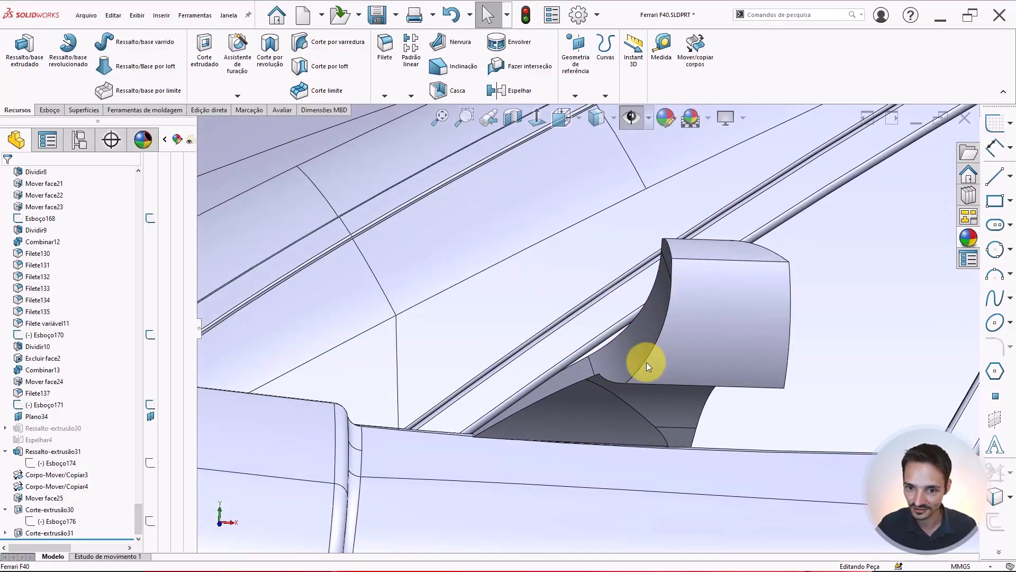
scroll(662, 324, up, 3)
middle_drag(662, 324, 674, 340)
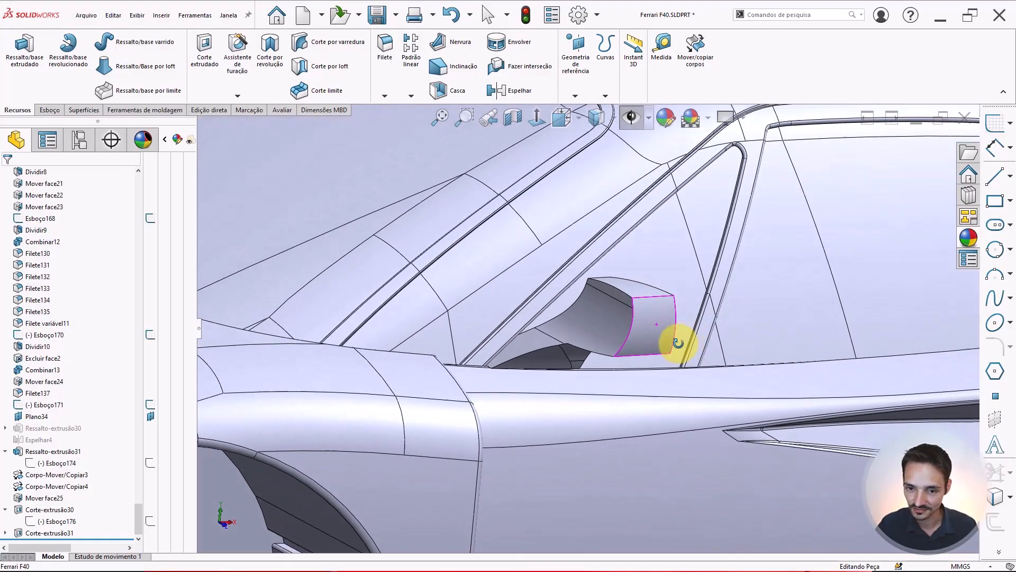
scroll(612, 329, down, 2)
middle_drag(612, 329, 619, 427)
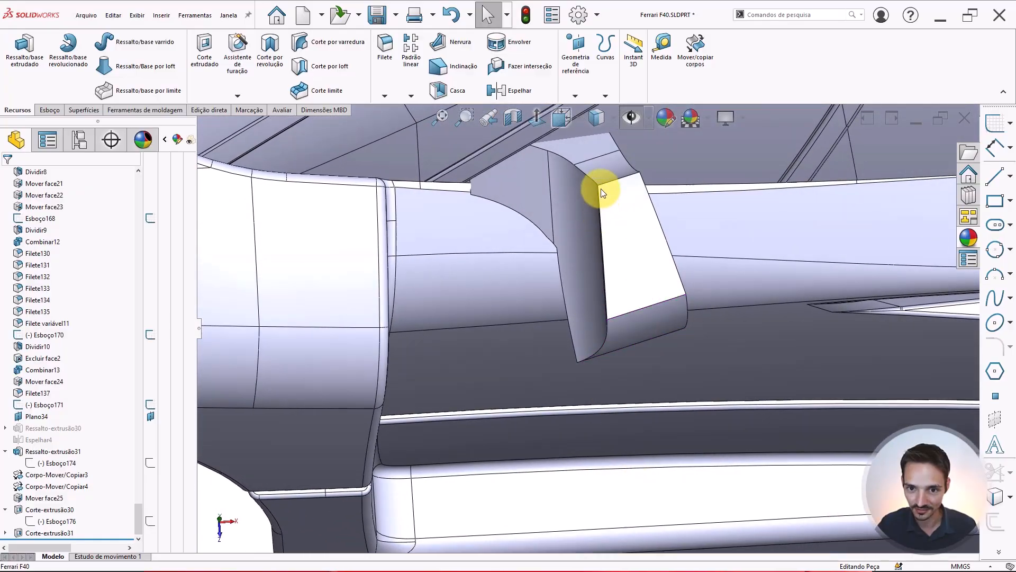
scroll(612, 301, down, 2)
middle_drag(586, 307, 604, 282)
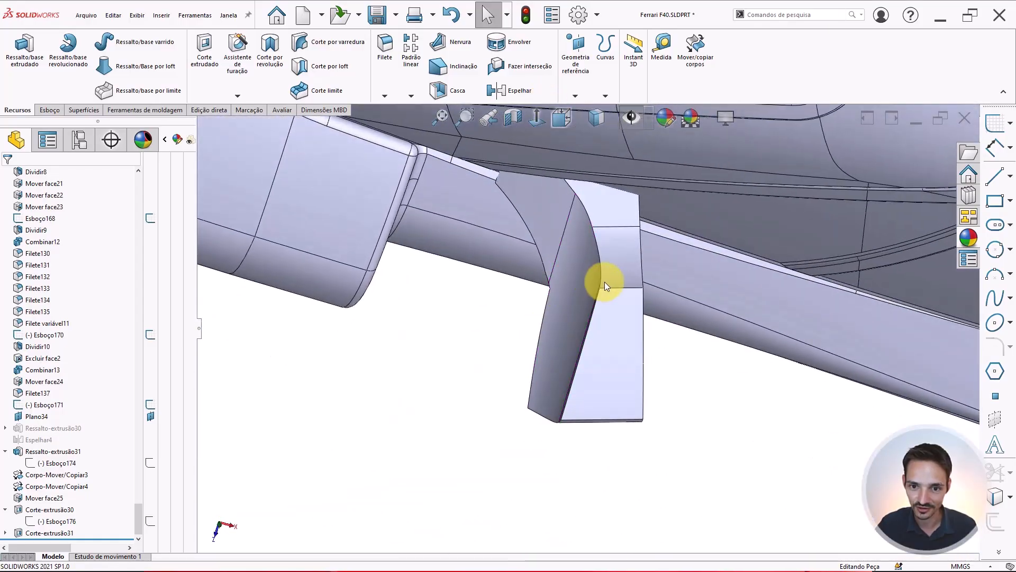
click(617, 289)
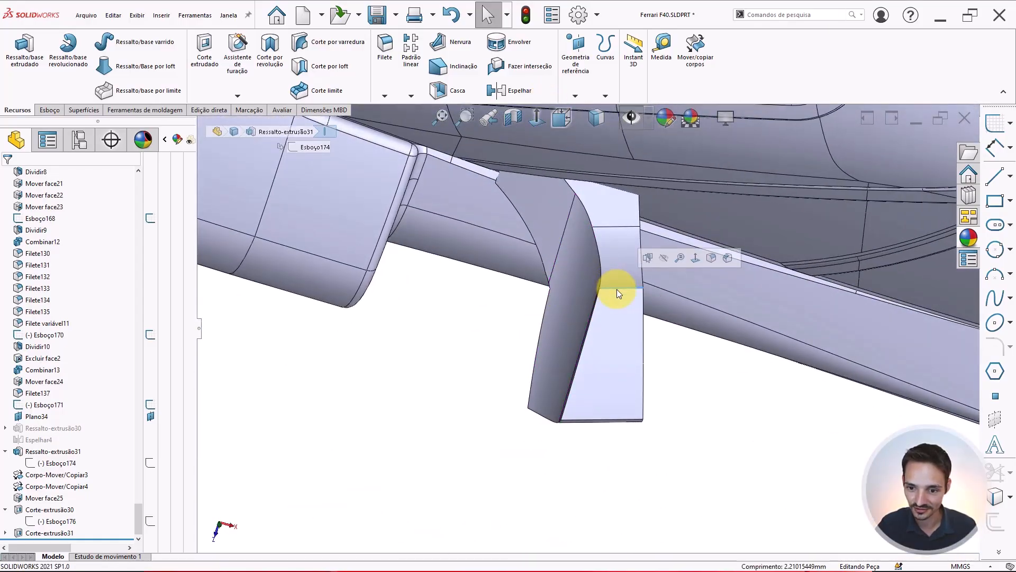
mouse_move(612, 339)
middle_down()
mouse_move(653, 341)
mouse_move(600, 342)
mouse_move(585, 318)
mouse_move(608, 295)
mouse_move(627, 151)
mouse_move(608, 318)
mouse_move(574, 376)
mouse_move(567, 461)
mouse_move(574, 404)
mouse_move(592, 413)
middle_up()
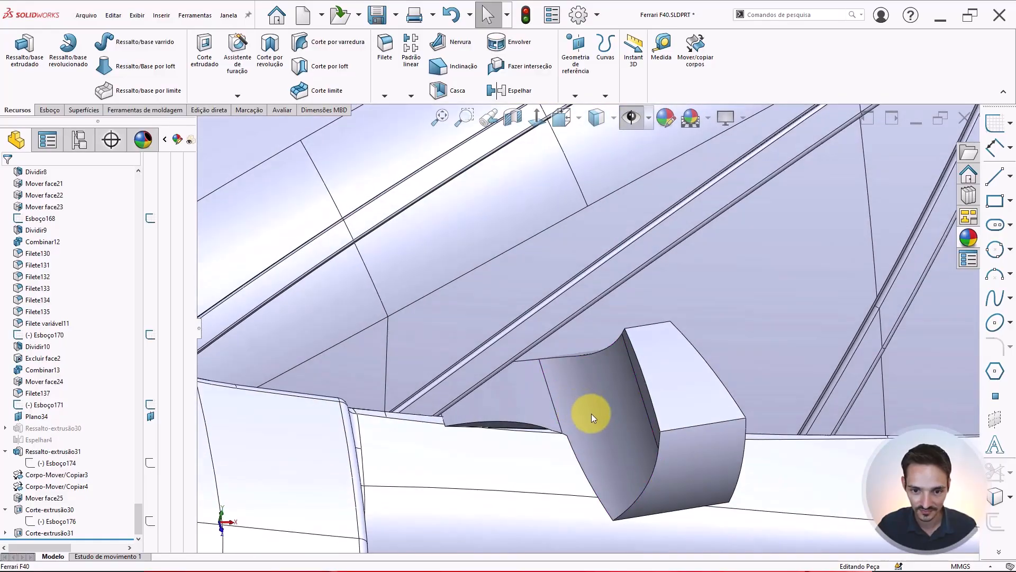
click(592, 412)
scroll(595, 411, up, 4)
key(Escape)
scroll(625, 383, down, 1)
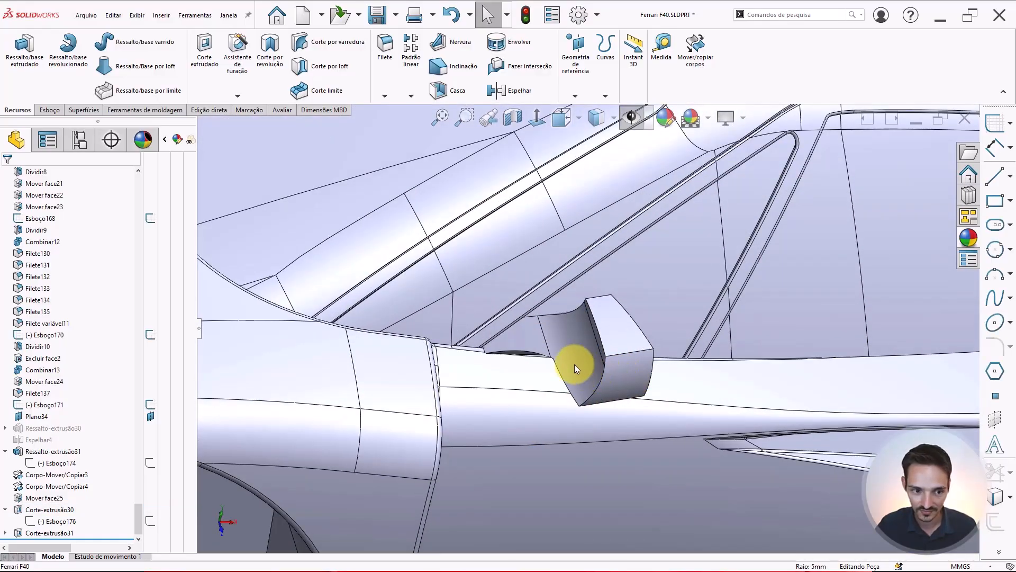
Orbit around the mirror to inspect its cut faces against the car body
click(572, 364)
middle_drag(566, 343, 547, 306)
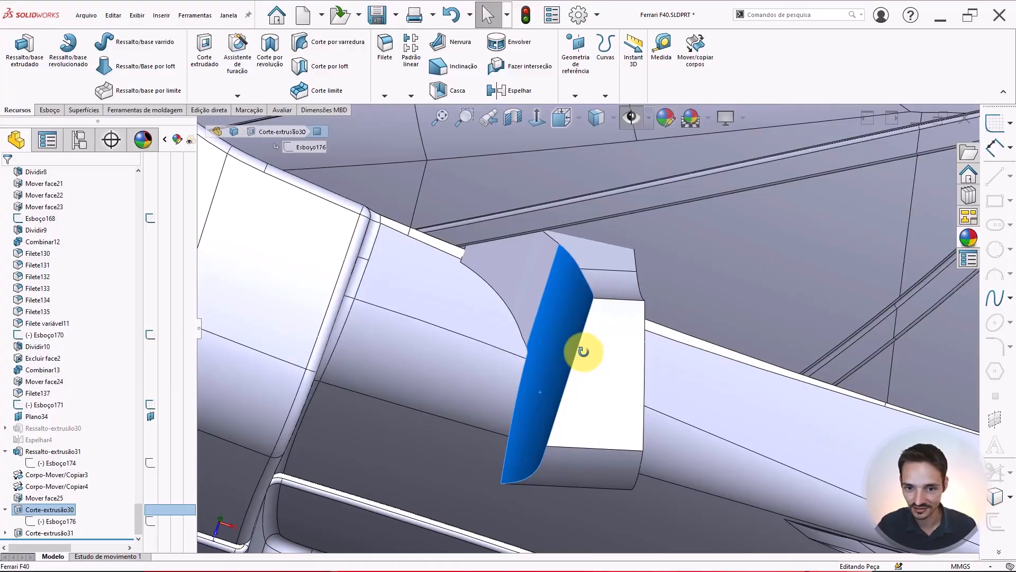
middle_drag(584, 351, 624, 320)
middle_drag(586, 408, 619, 416)
Roll the feature tree back to before the last extruded cut, Corte-extrusão31, and view the mirror from below
click(39, 533)
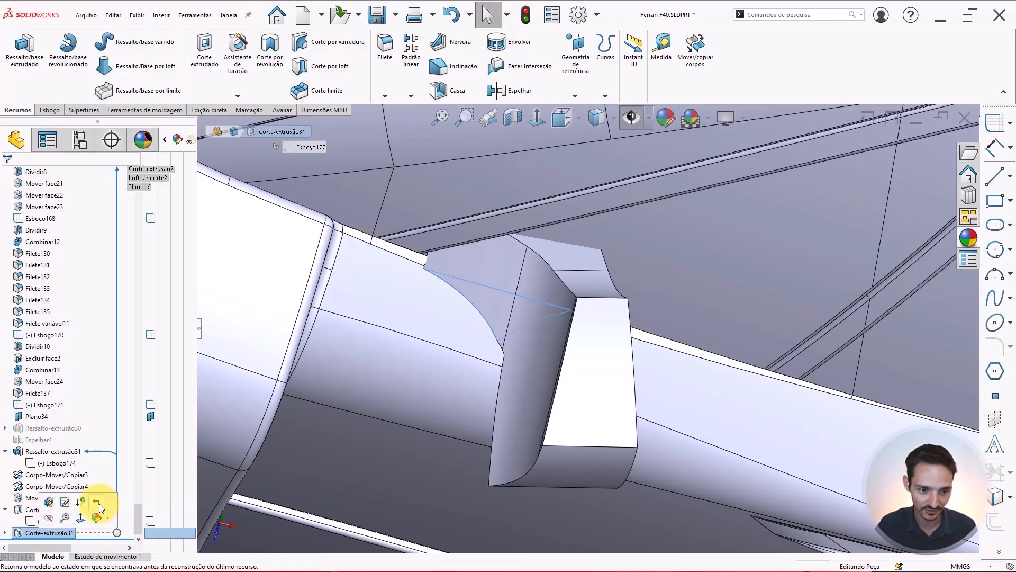
drag(64, 539, 49, 524)
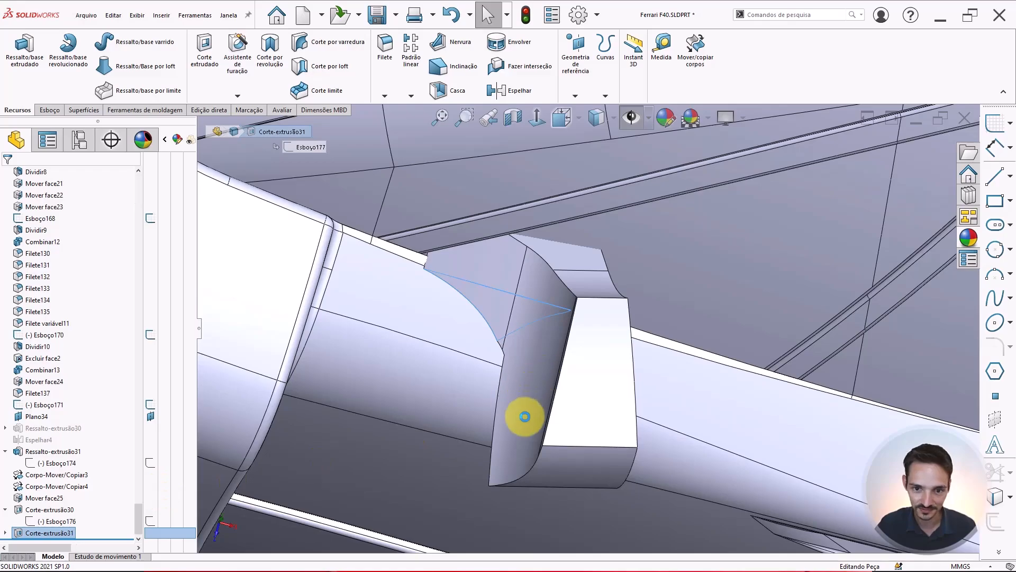
scroll(525, 379, up, 6)
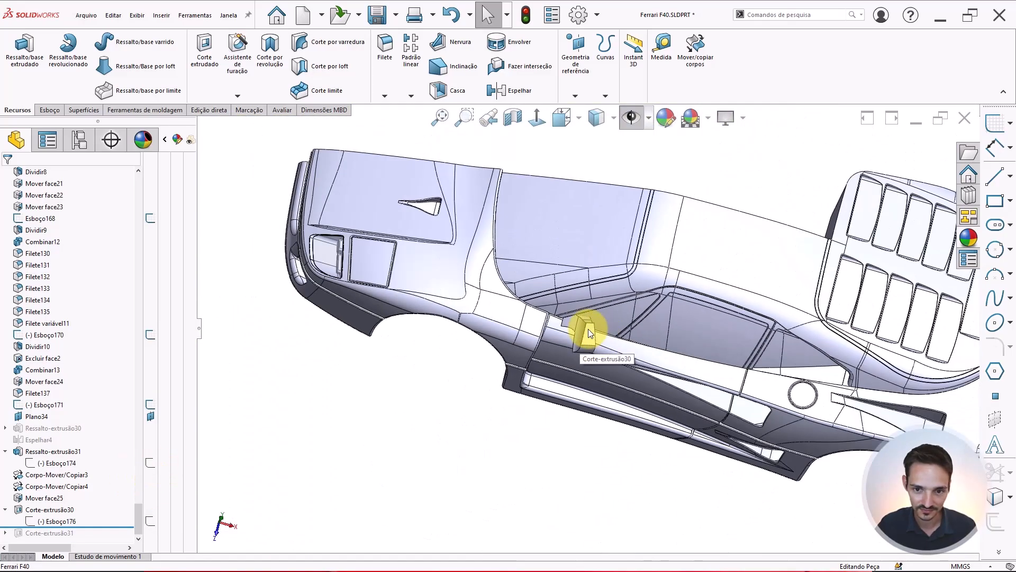
middle_drag(588, 333, 595, 385)
key(ctrl+5)
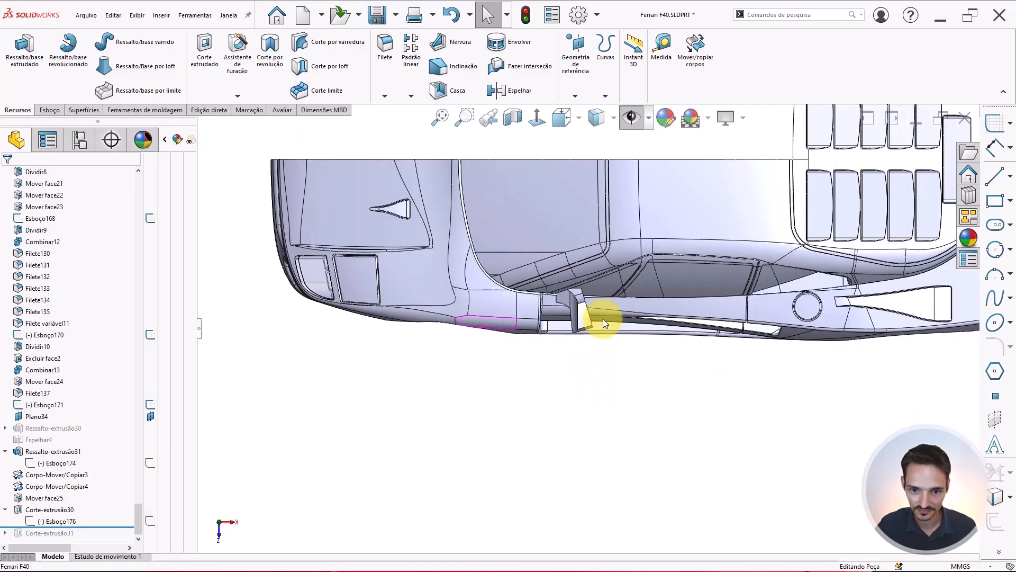
scroll(602, 318, down, 5)
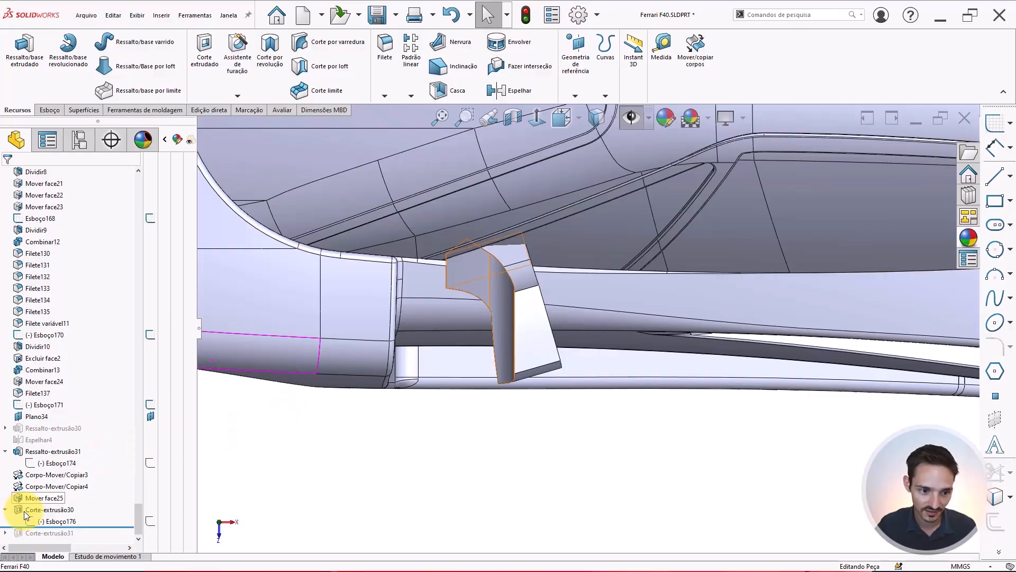
Look over the mirror and its cut sketch Esboço176 from several angles, then save the part
click(40, 521)
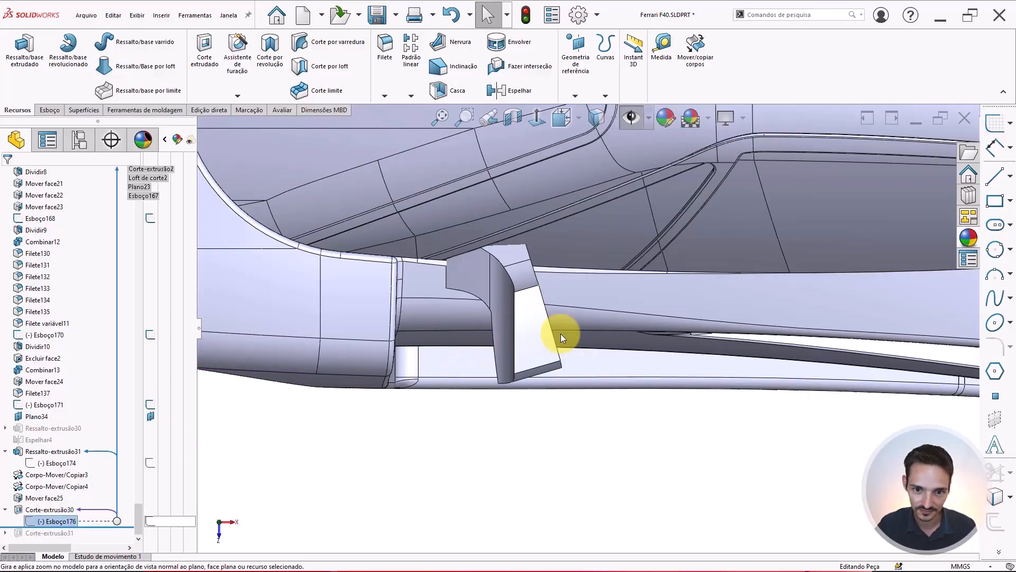
scroll(561, 334, up, 5)
scroll(606, 347, down, 2)
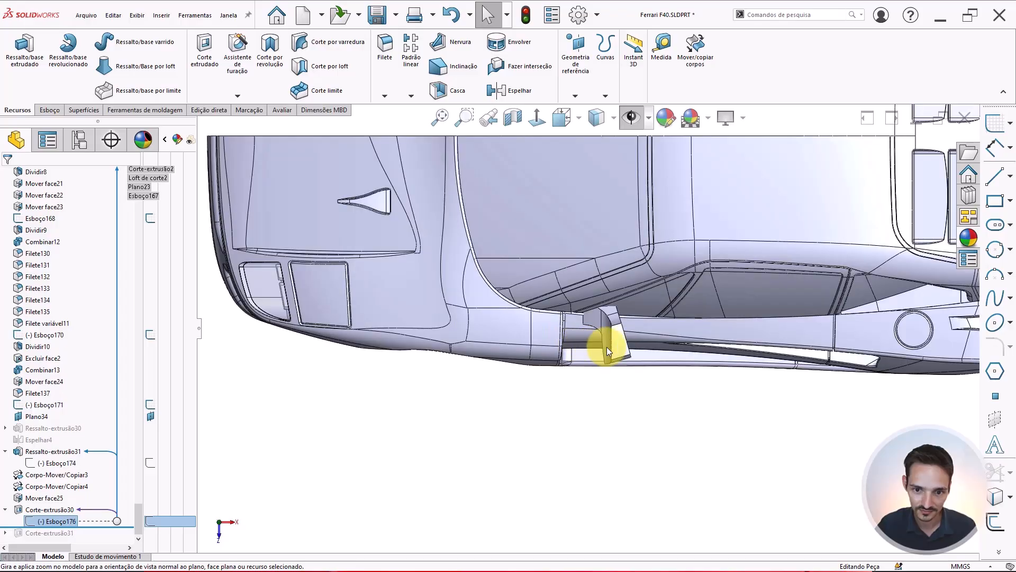
scroll(601, 342, down, 3)
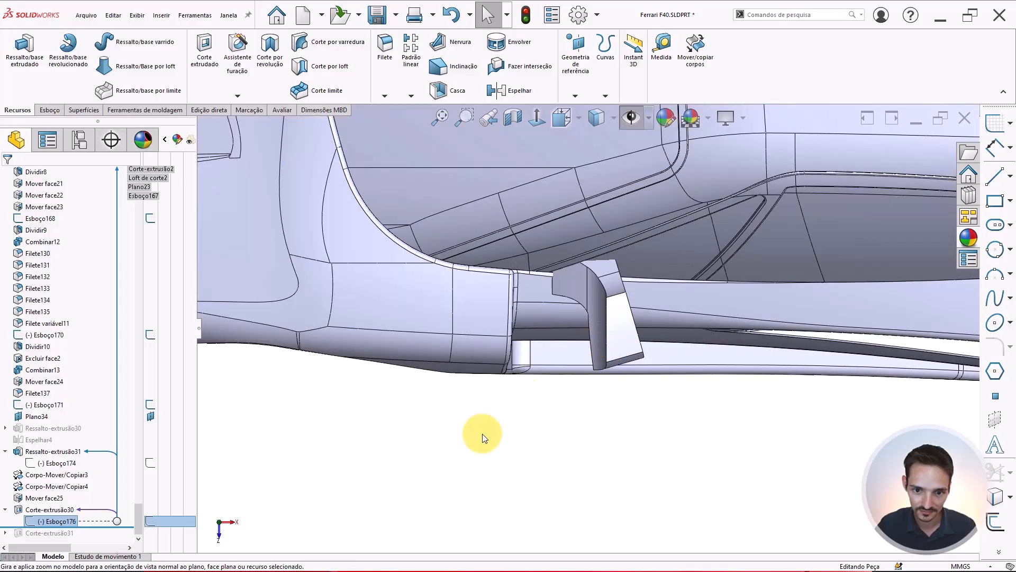
click(49, 517)
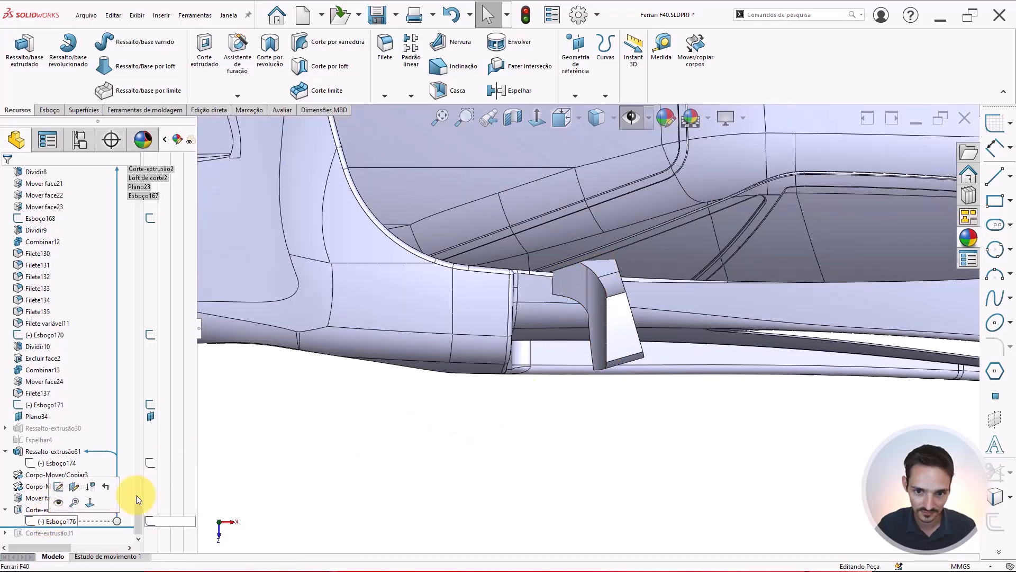
scroll(582, 323, up, 4)
middle_drag(602, 247, 624, 203)
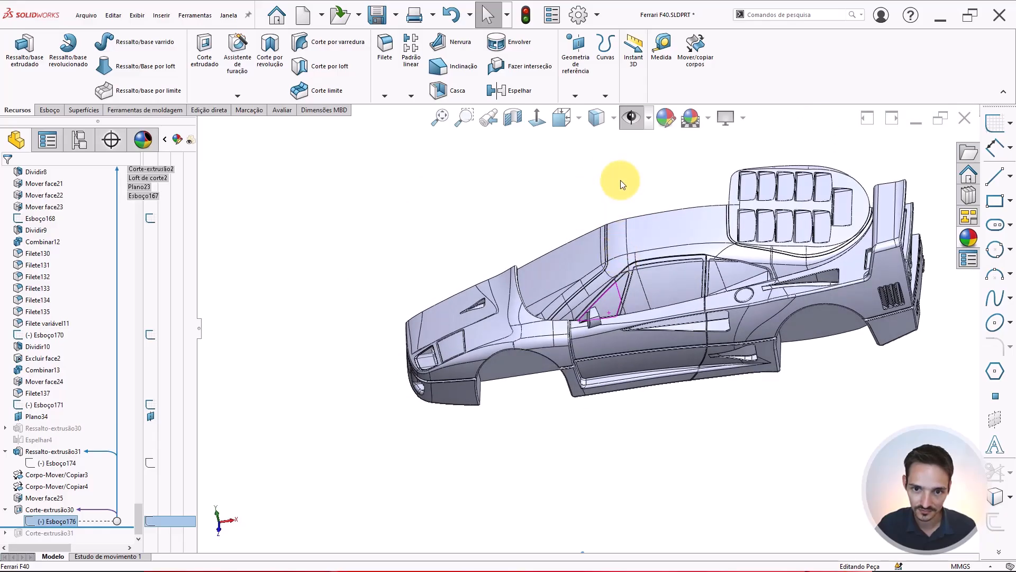
click(621, 180)
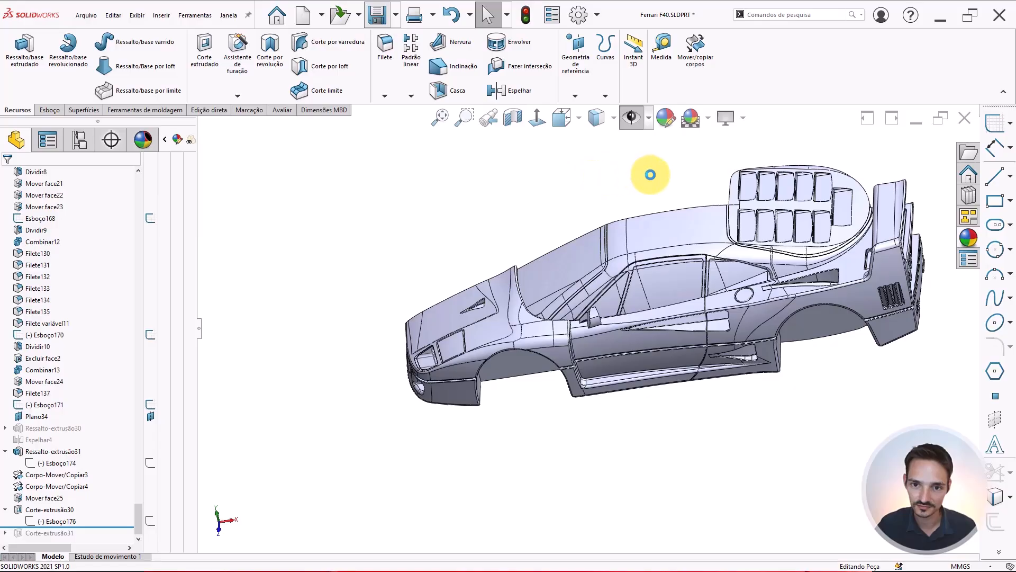
key(ctrl+s)
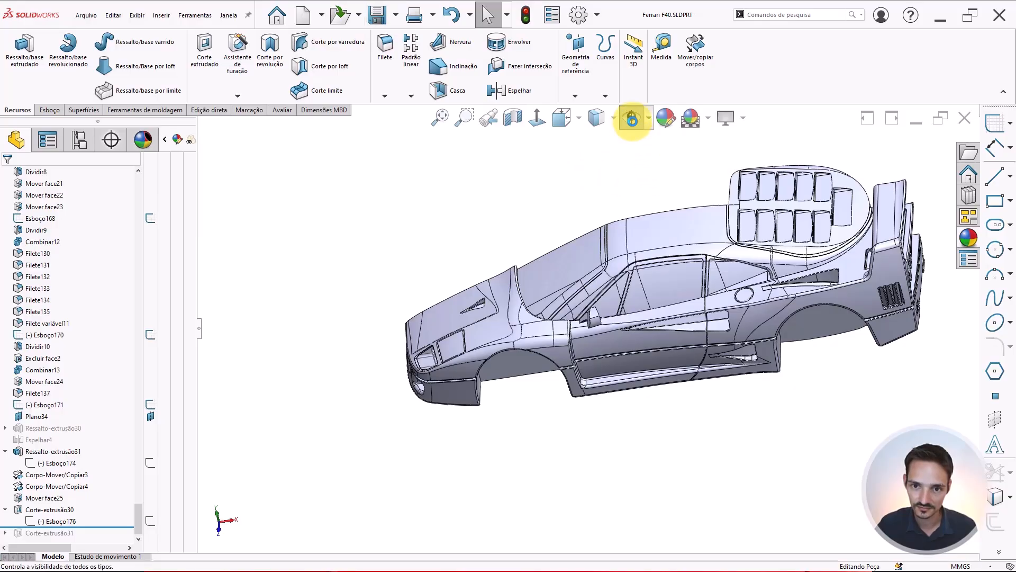
Temporarily show all hidden reference planes, sketches and images to compare the mirror with the reference photos
click(633, 119)
scroll(586, 326, down, 5)
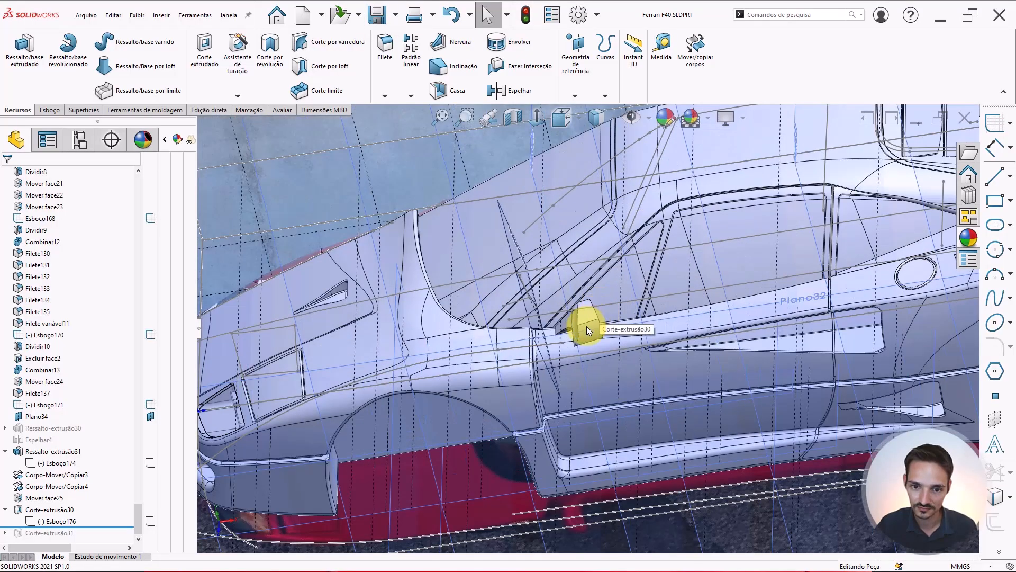
scroll(587, 326, down, 3)
click(46, 522)
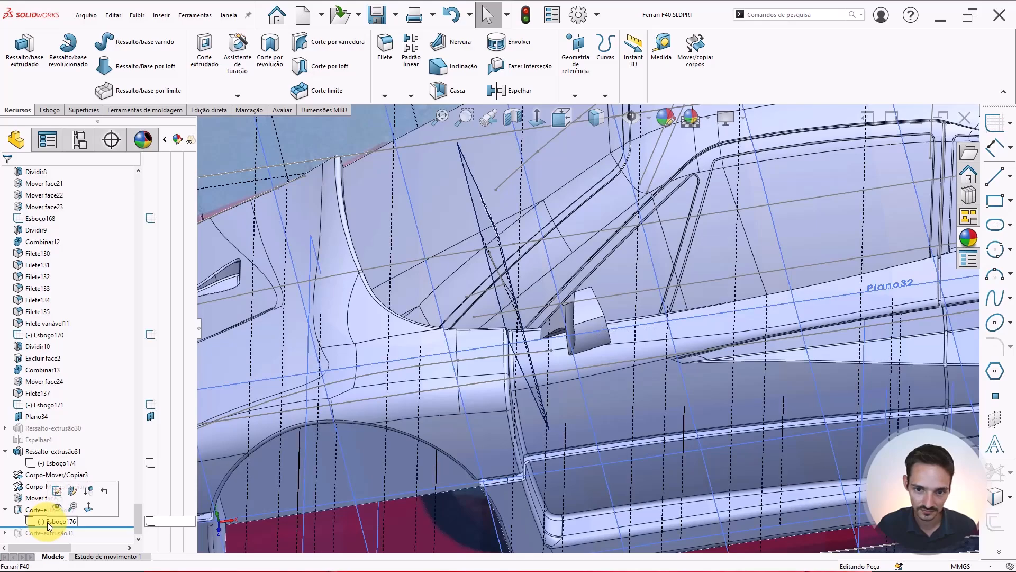
scroll(574, 306, up, 6)
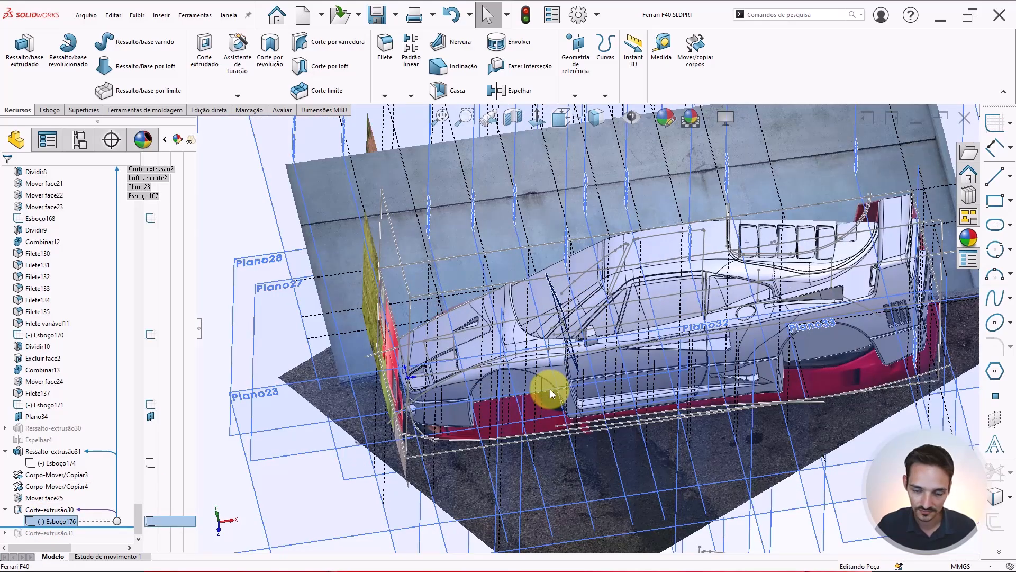
scroll(551, 389, up, 3)
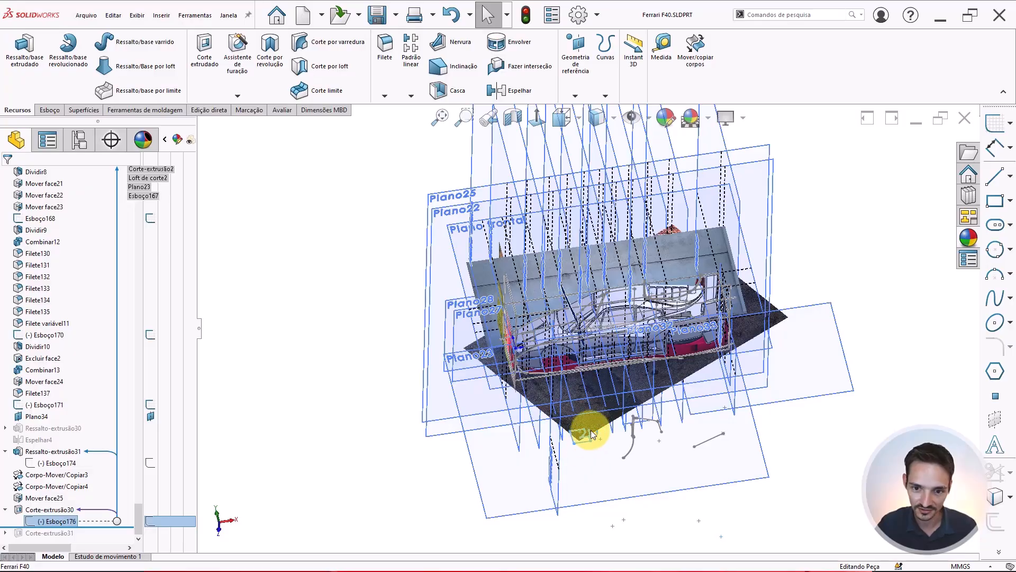
scroll(591, 429, down, 5)
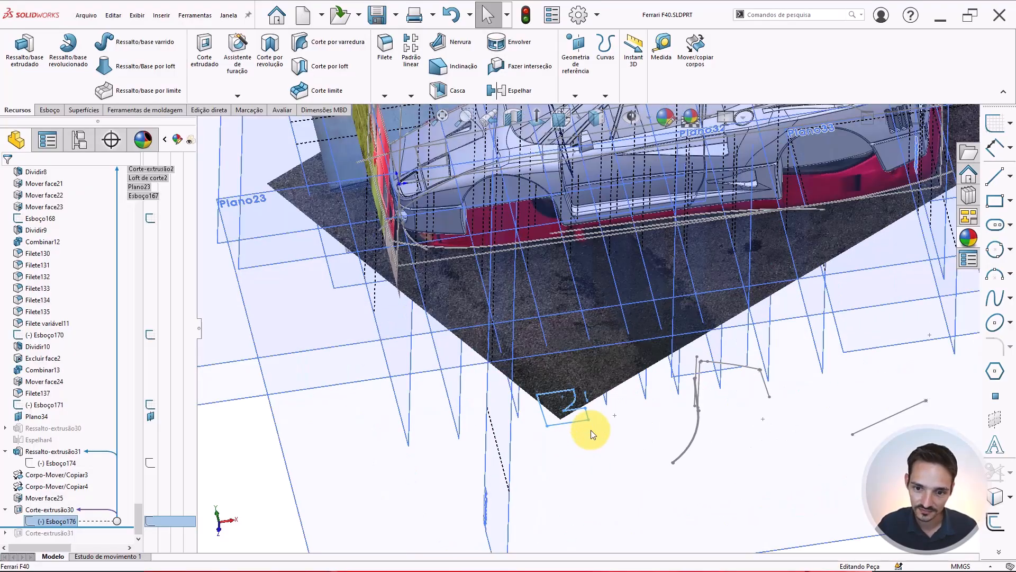
scroll(590, 426, up, 3)
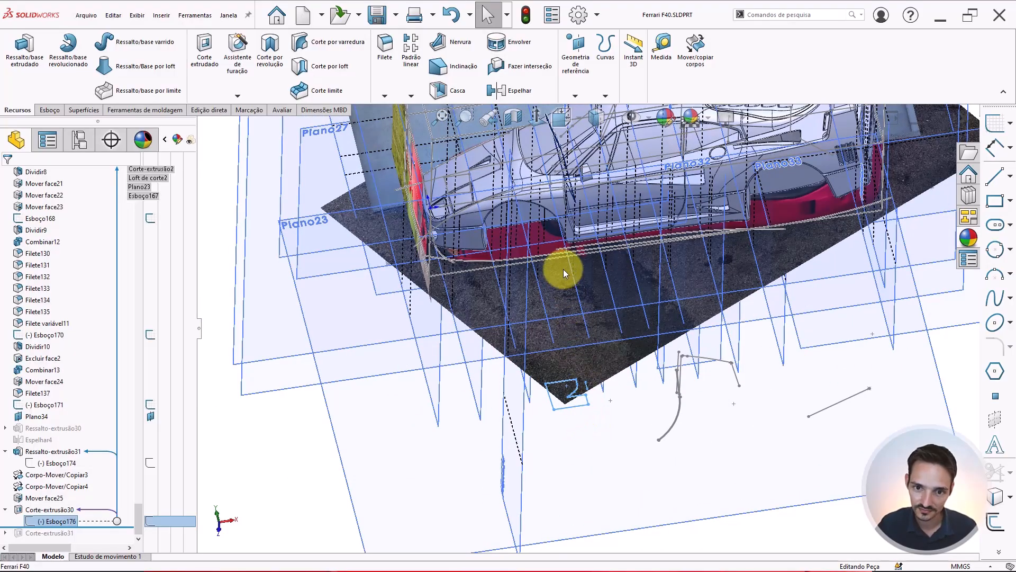
middle_drag(574, 313, 580, 276)
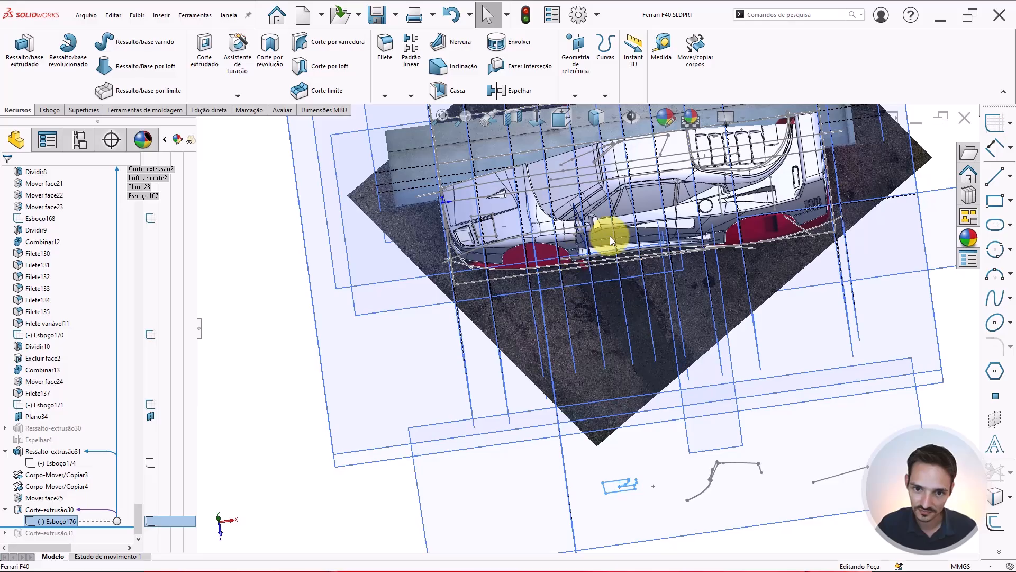
scroll(610, 236, down, 5)
scroll(591, 215, down, 3)
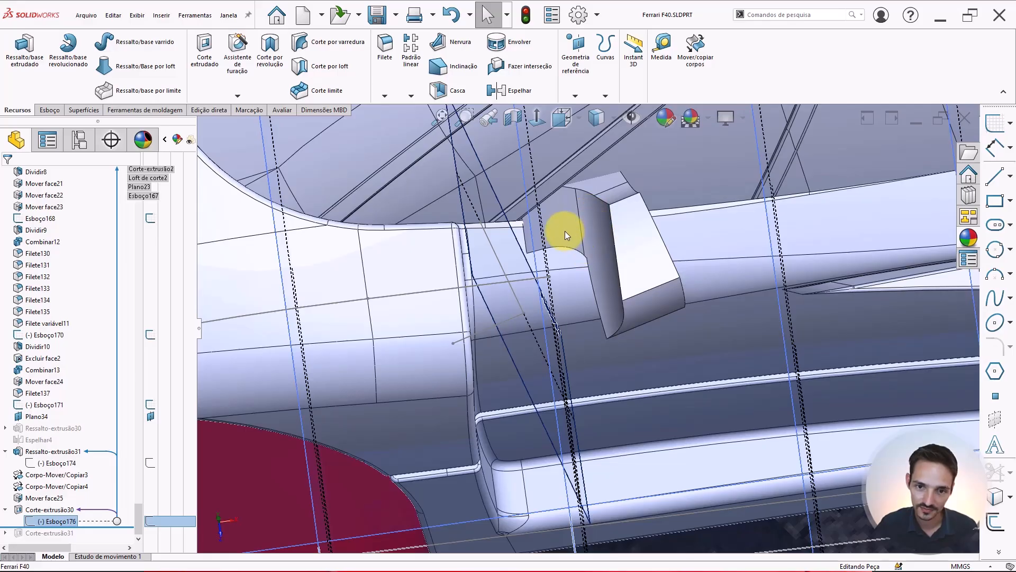
scroll(564, 230, down, 2)
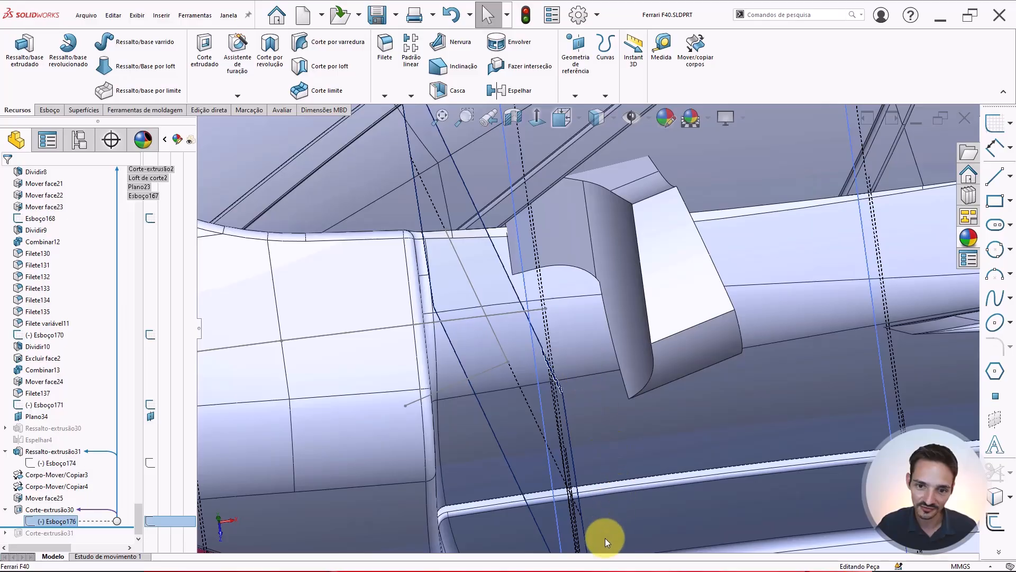
scroll(580, 264, up, 5)
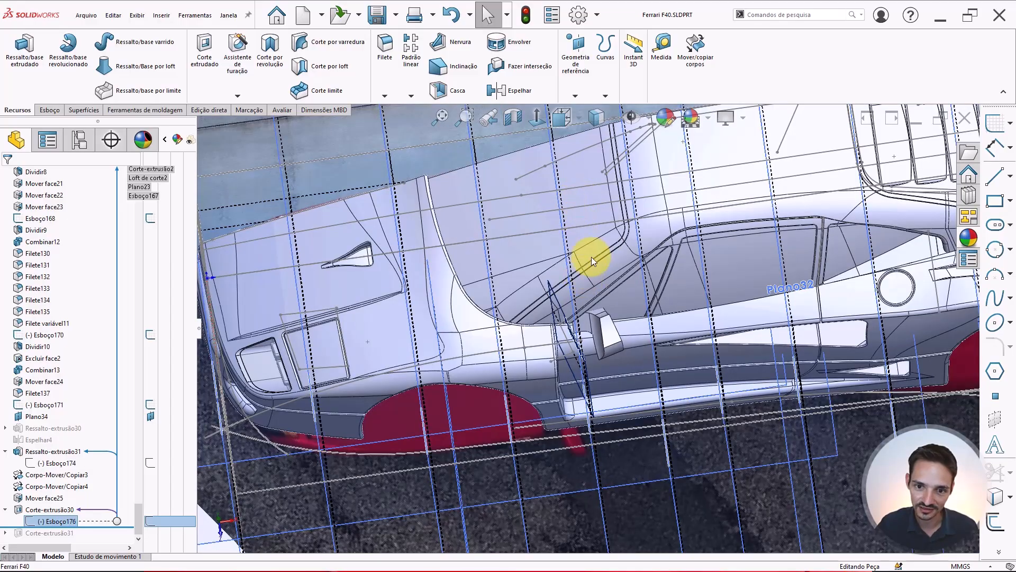
middle_drag(592, 256, 583, 319)
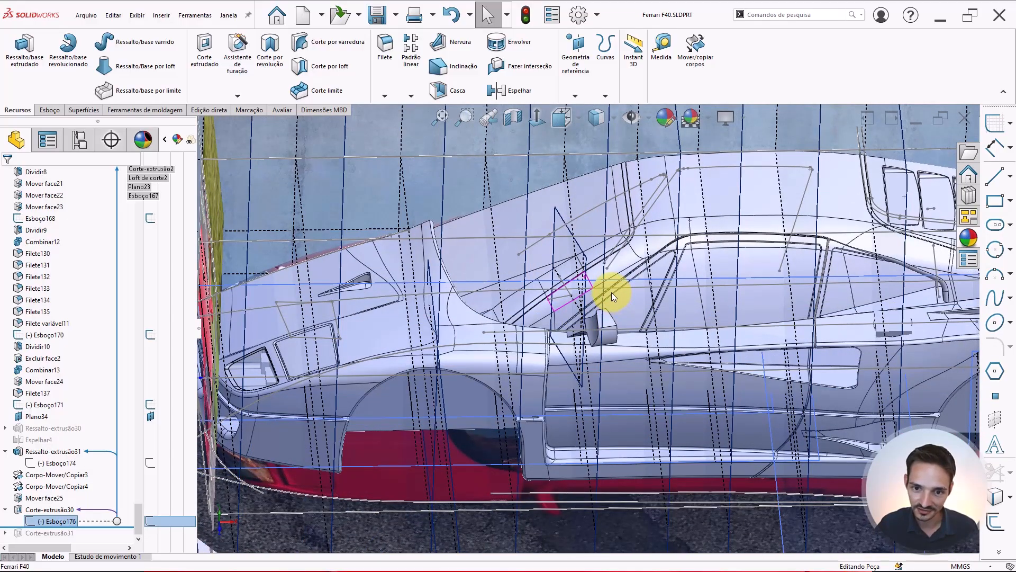
scroll(612, 292, down, 5)
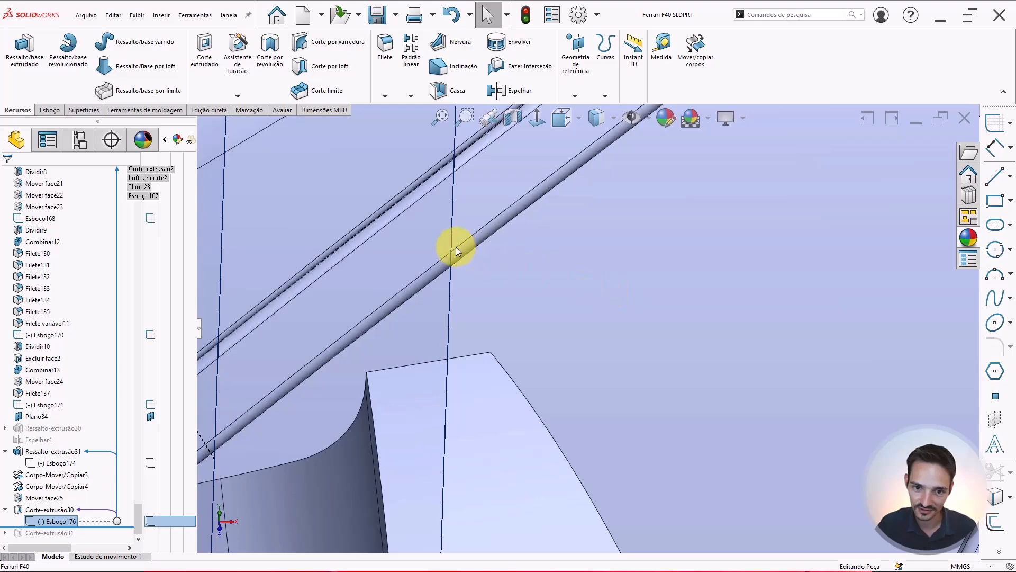
scroll(476, 247, up, 2)
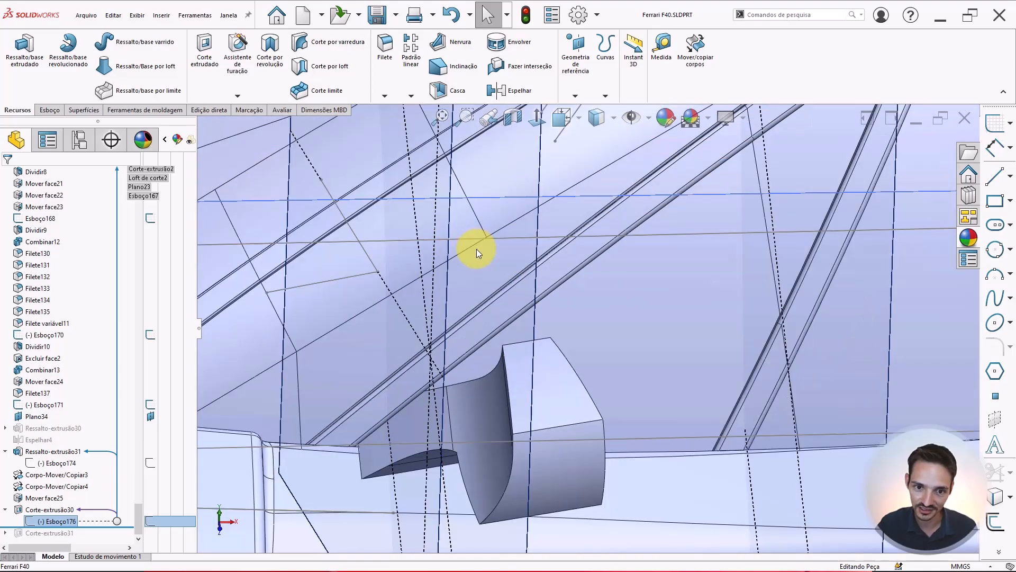
scroll(422, 413, down, 3)
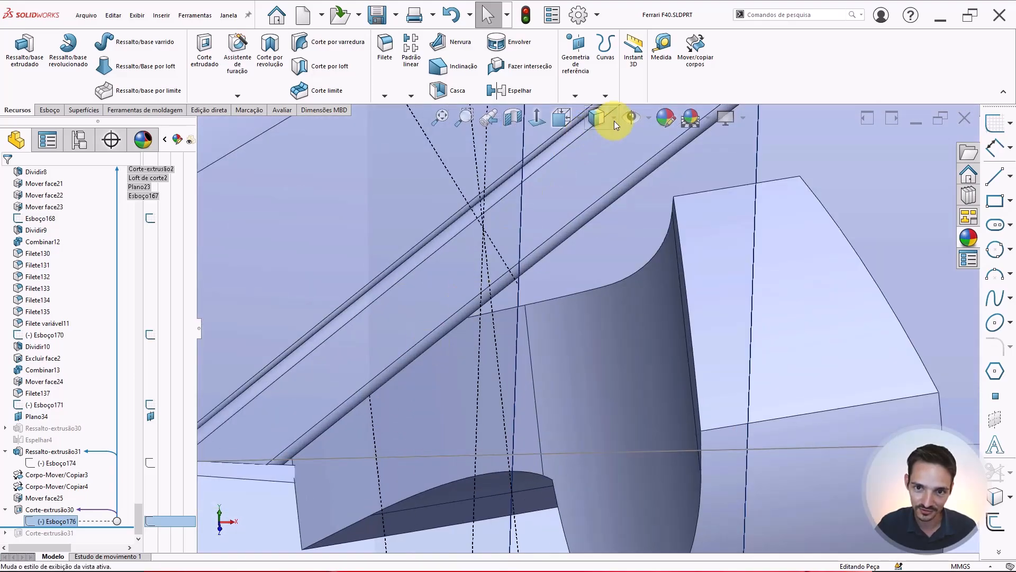
click(631, 117)
Zoom and orbit around the car to examine the mirror's position on the door
mouse_move(457, 385)
middle_down()
mouse_move(460, 338)
mouse_move(447, 288)
mouse_move(460, 290)
middle_up()
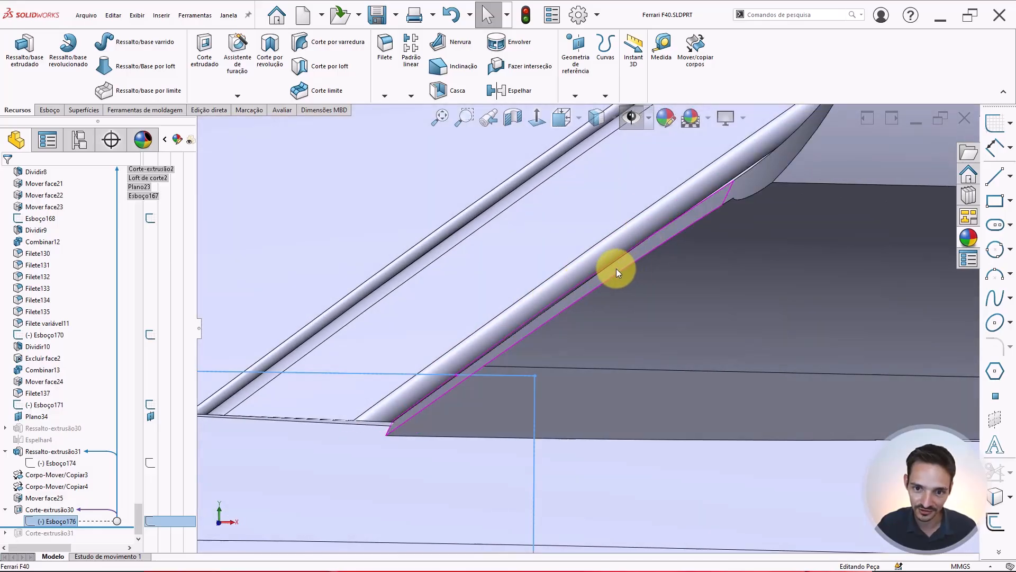
scroll(576, 294, up, 8)
middle_drag(575, 340, 569, 394)
scroll(551, 501, up, 8)
scroll(573, 392, down, 3)
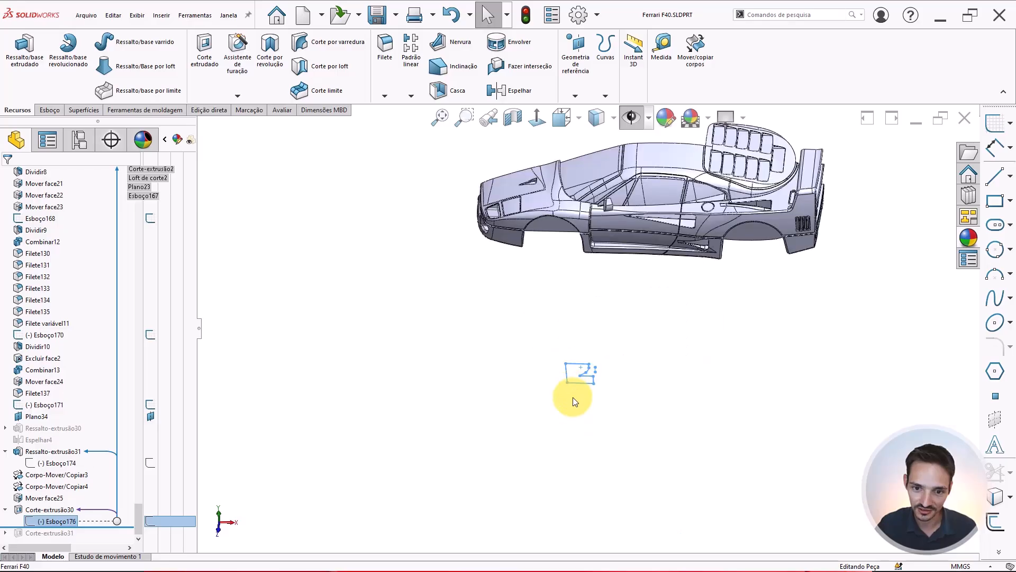
scroll(602, 253, up, 1)
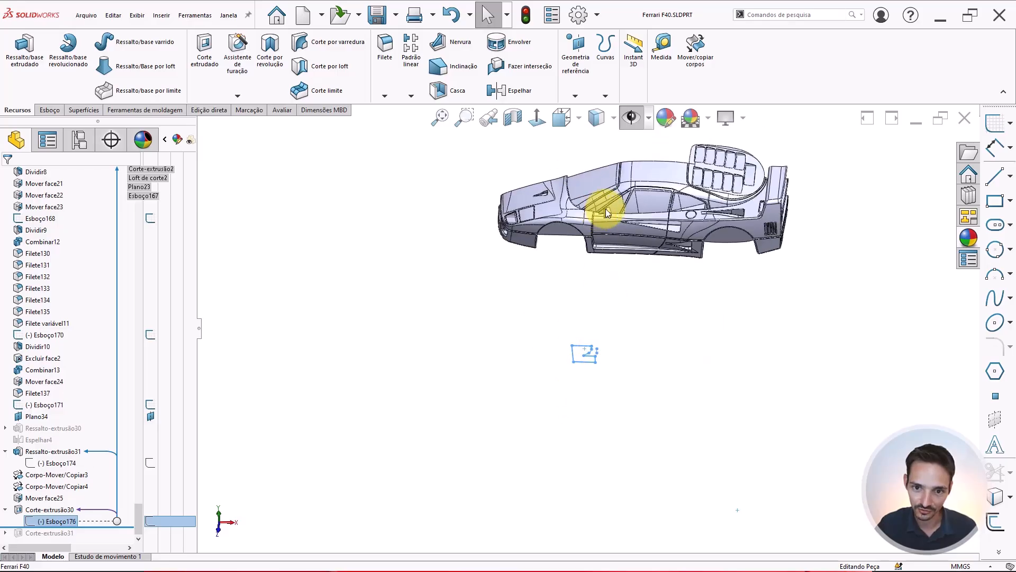
scroll(619, 233, down, 5)
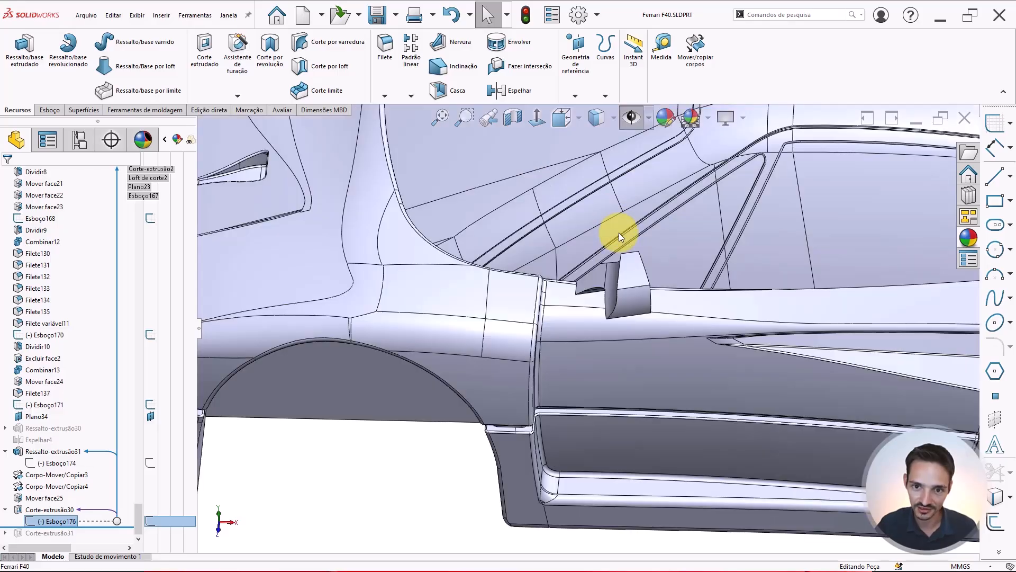
scroll(584, 274, down, 2)
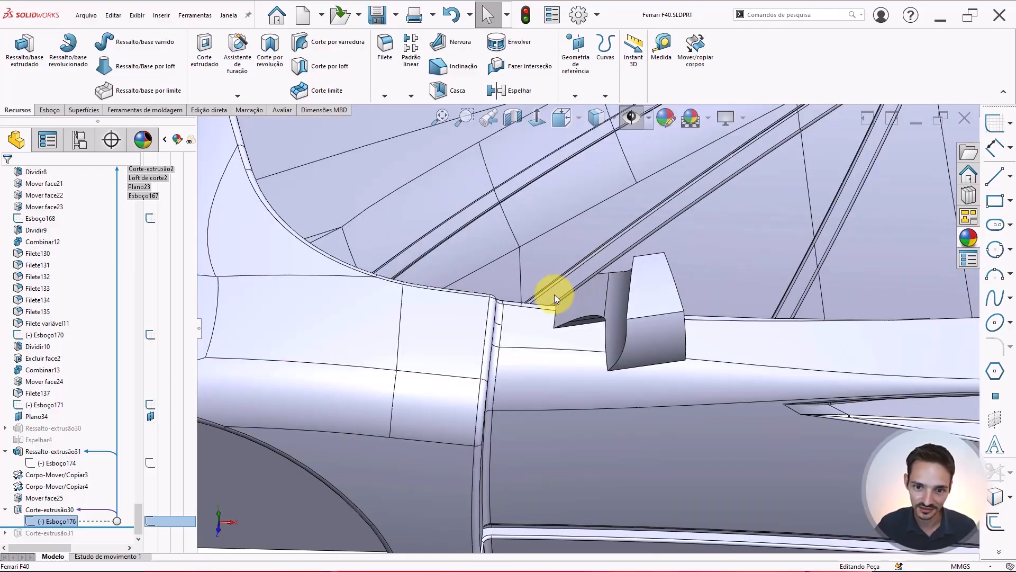
scroll(554, 295, down, 1)
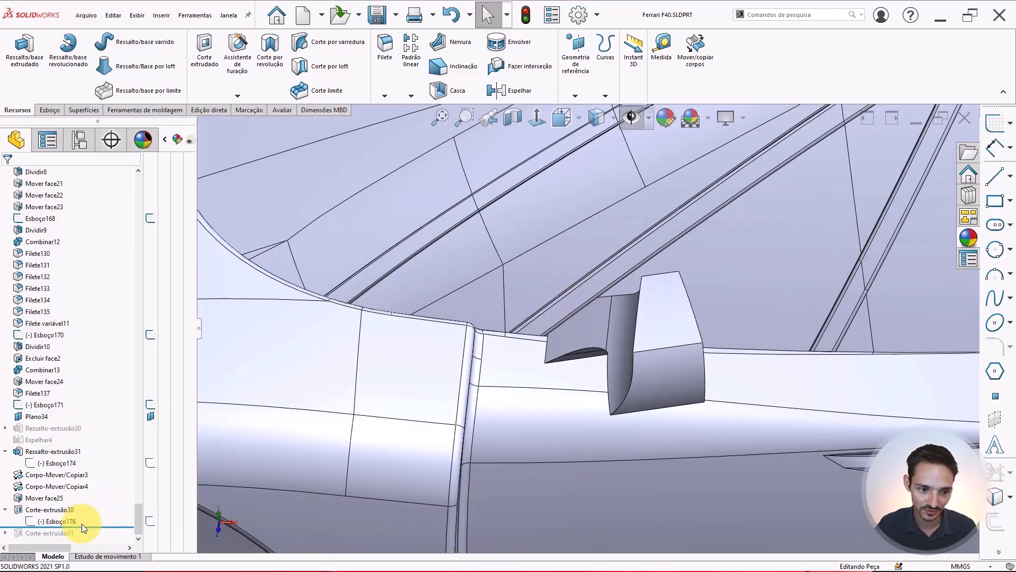
Roll the feature tree forward to include the last cut, Corte-extrusão31, and orbit to check the mirror
drag(94, 528, 93, 538)
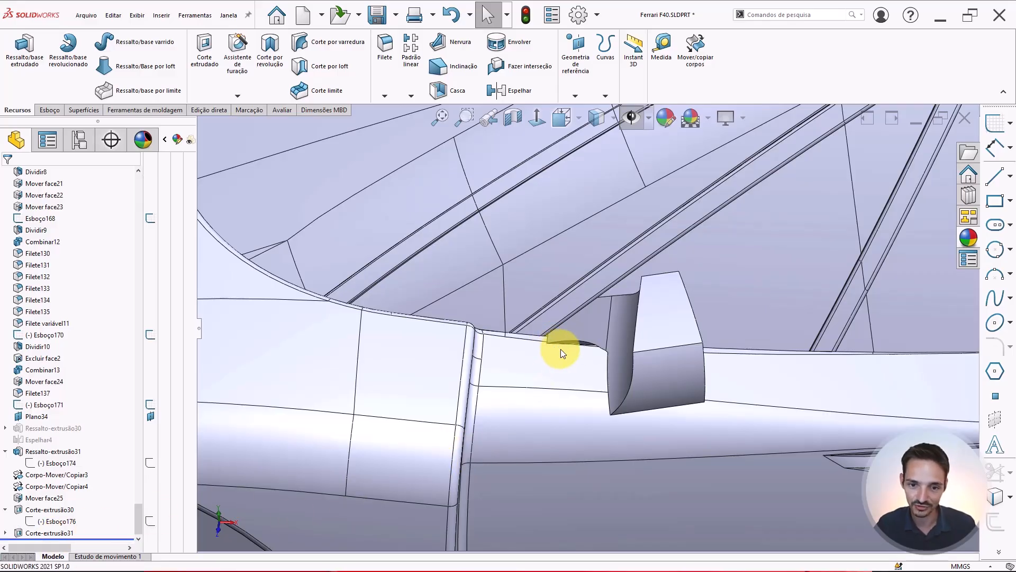
scroll(588, 339, up, 4)
middle_drag(596, 339, 606, 441)
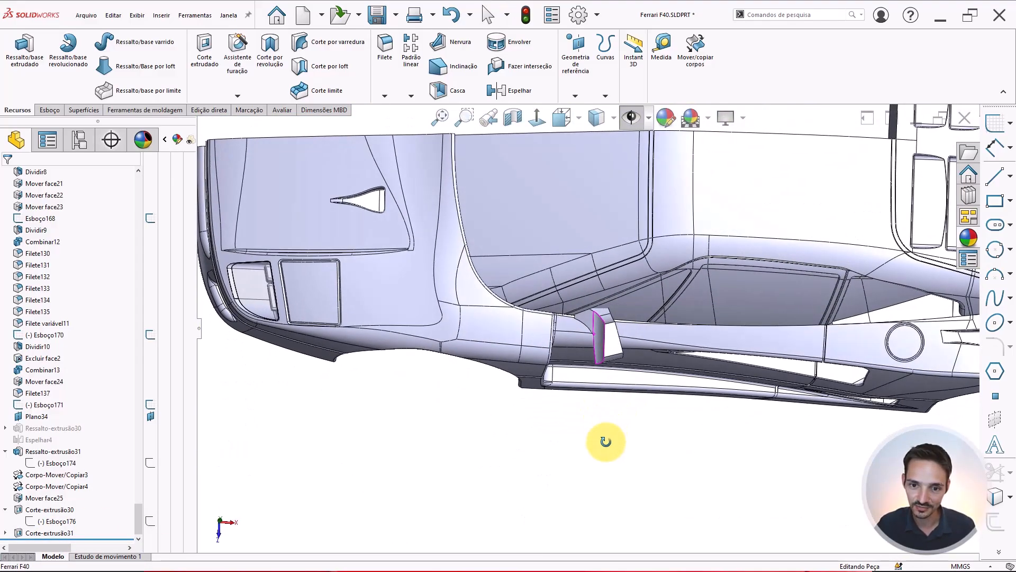
Show the hidden reference planes and images, then start a new sketch on Plano25 over the car's reference image
scroll(605, 344, down, 5)
mouse_move(594, 331)
middle_down()
mouse_move(581, 362)
mouse_move(592, 313)
middle_up()
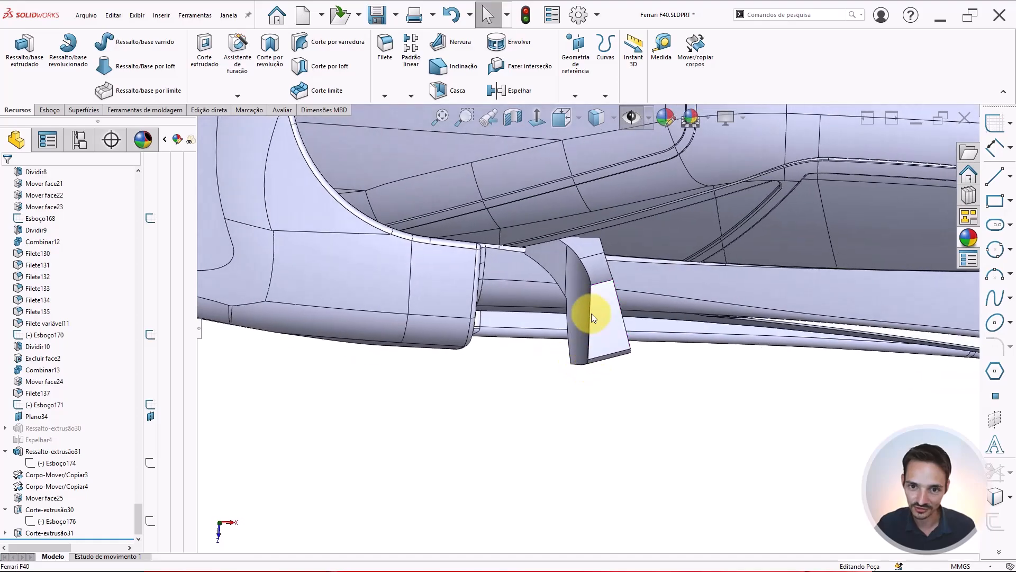
click(538, 117)
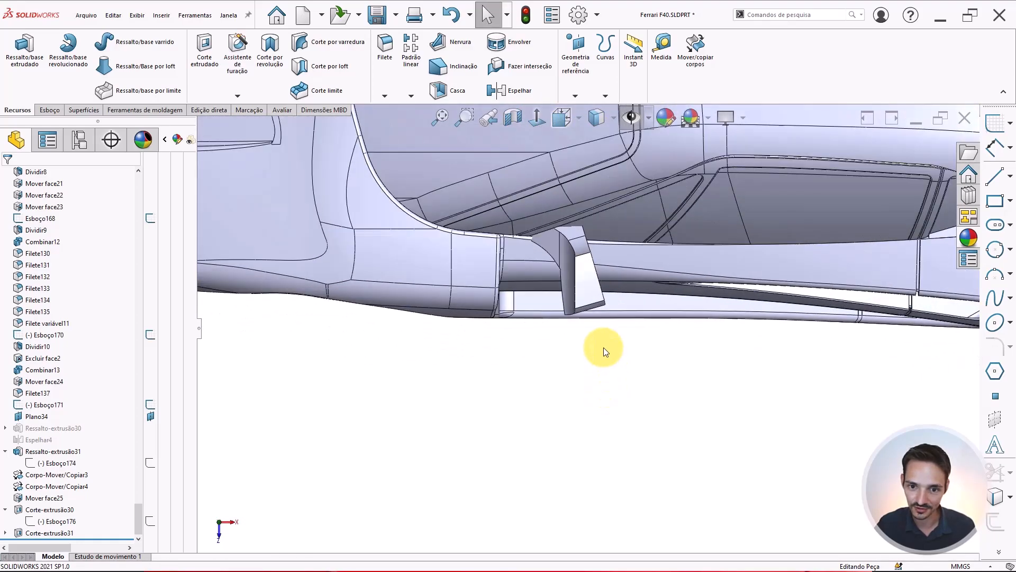
click(638, 118)
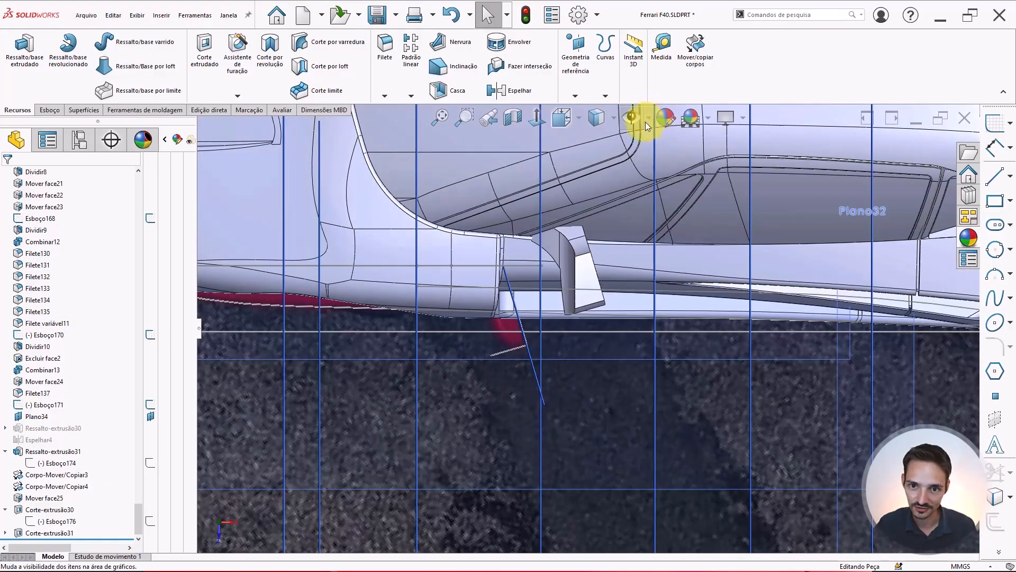
scroll(585, 284, up, 6)
scroll(493, 348, up, 2)
click(443, 390)
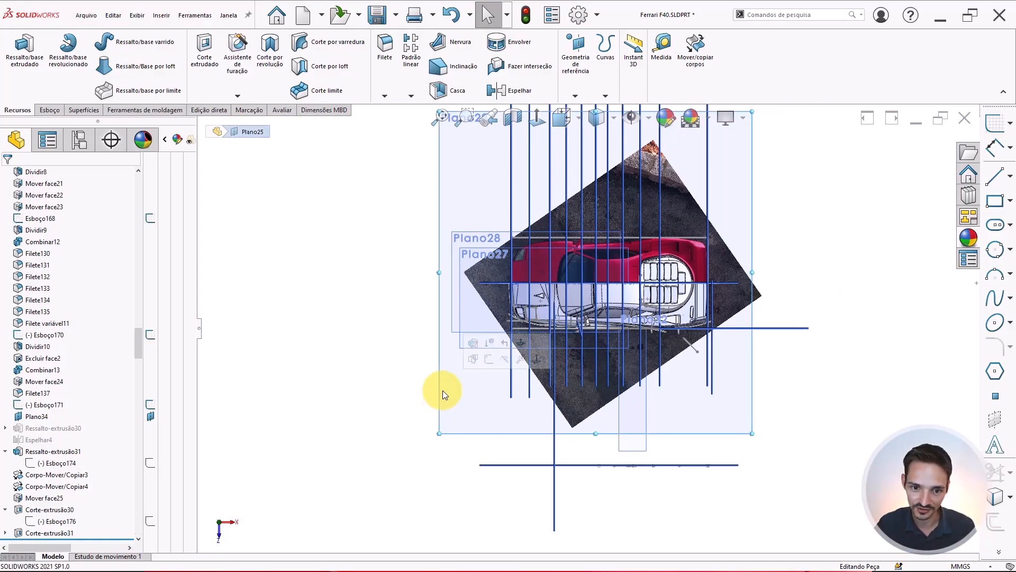
click(491, 365)
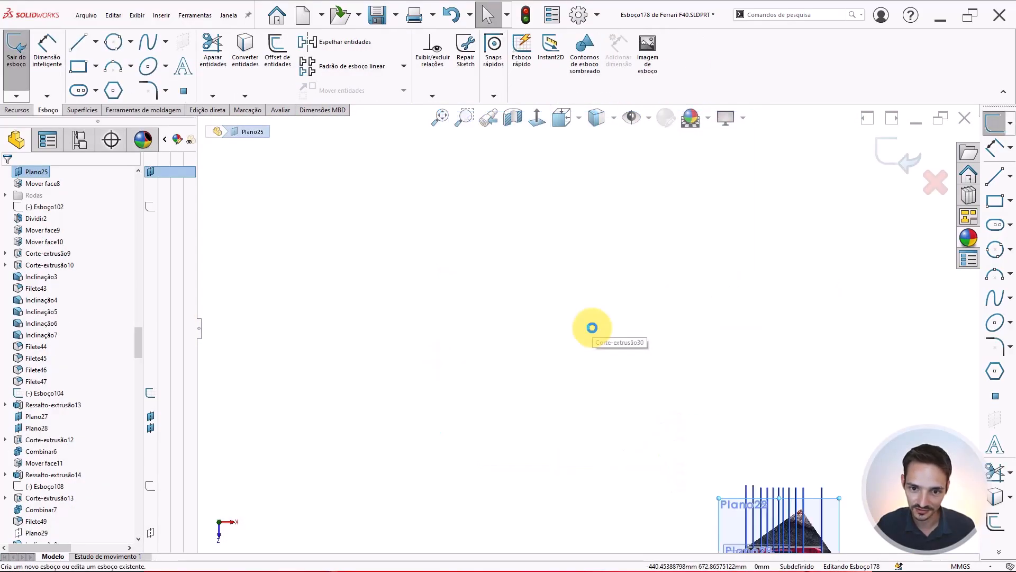
scroll(678, 441, down, 10)
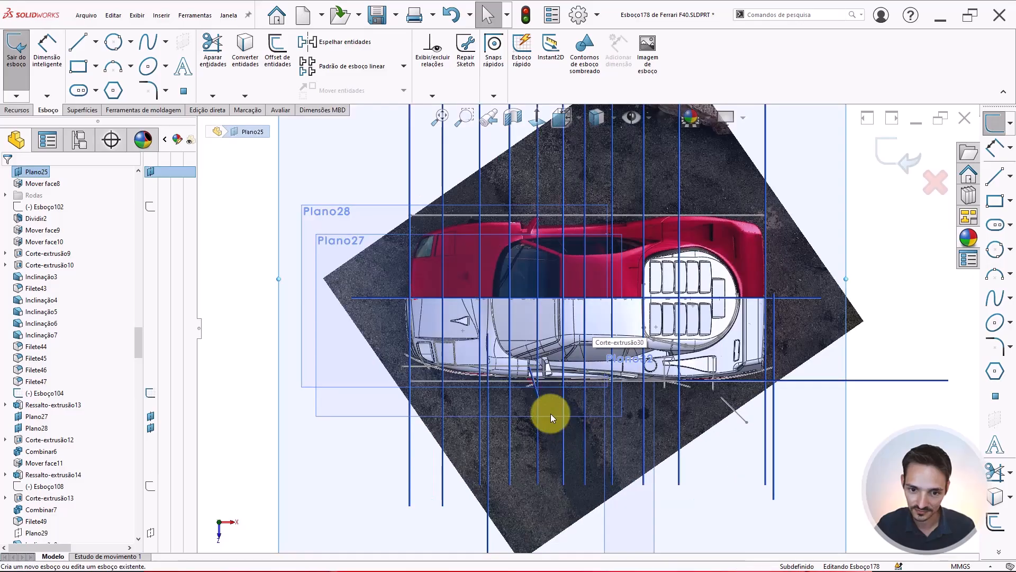
scroll(560, 349, down, 5)
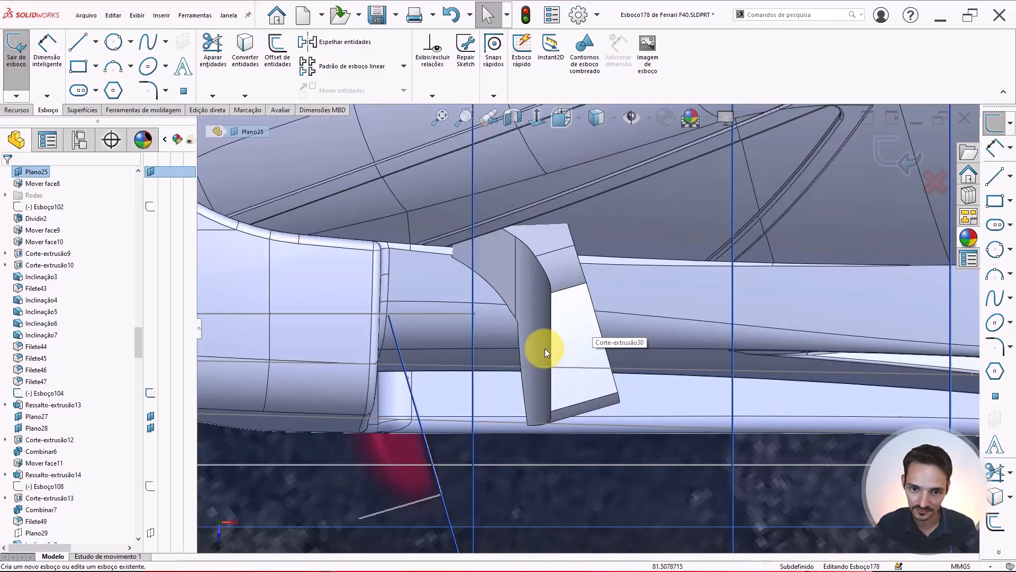
scroll(545, 348, down, 3)
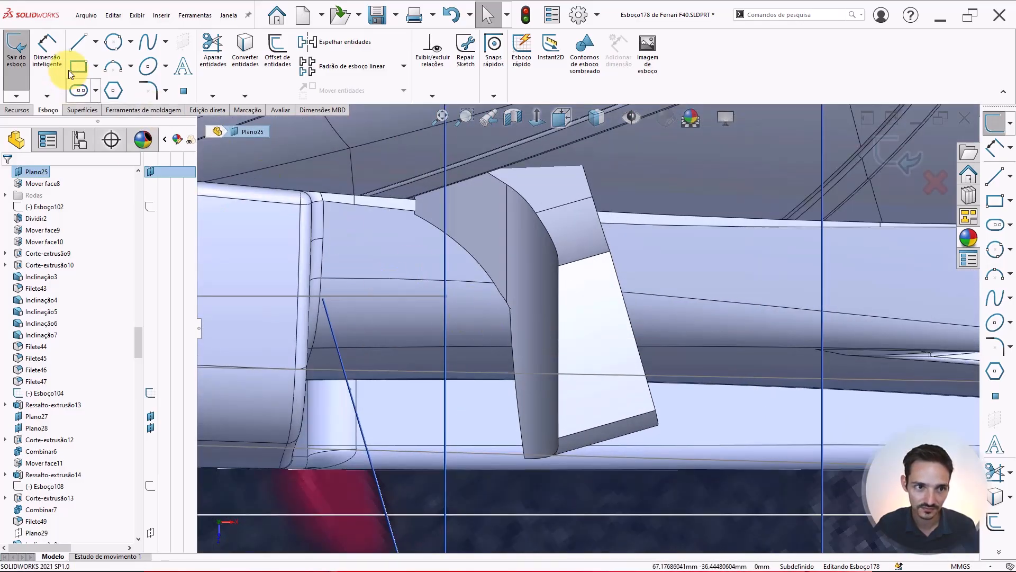
Sketch a slanted line from below the mirror up along the mirror's inner edge
click(77, 41)
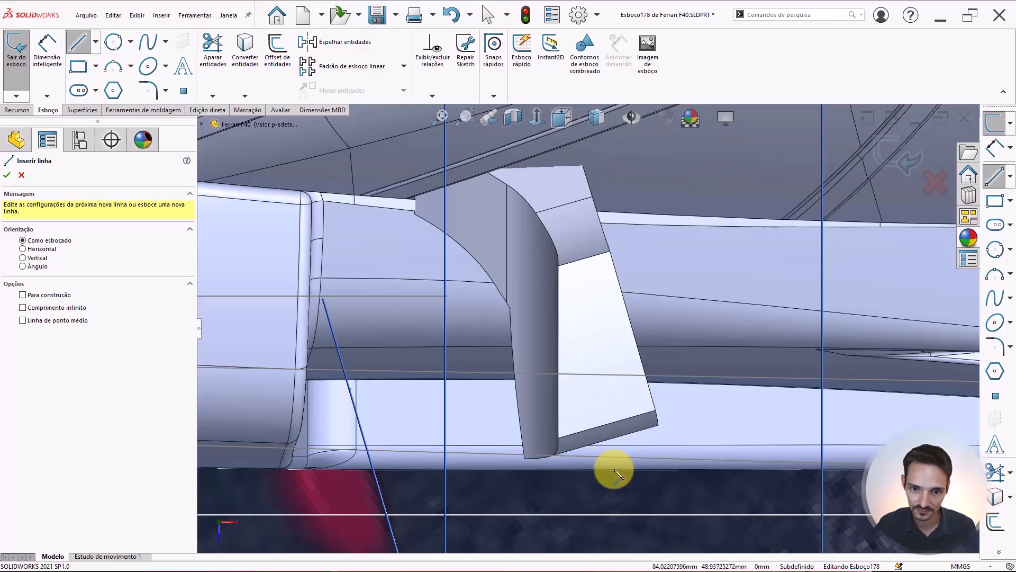
click(610, 486)
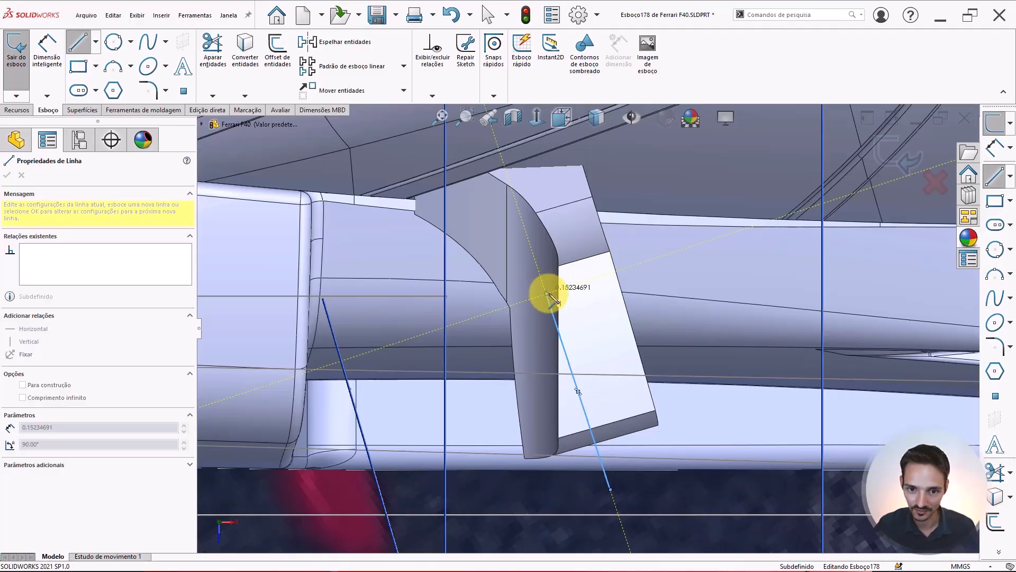
click(548, 296)
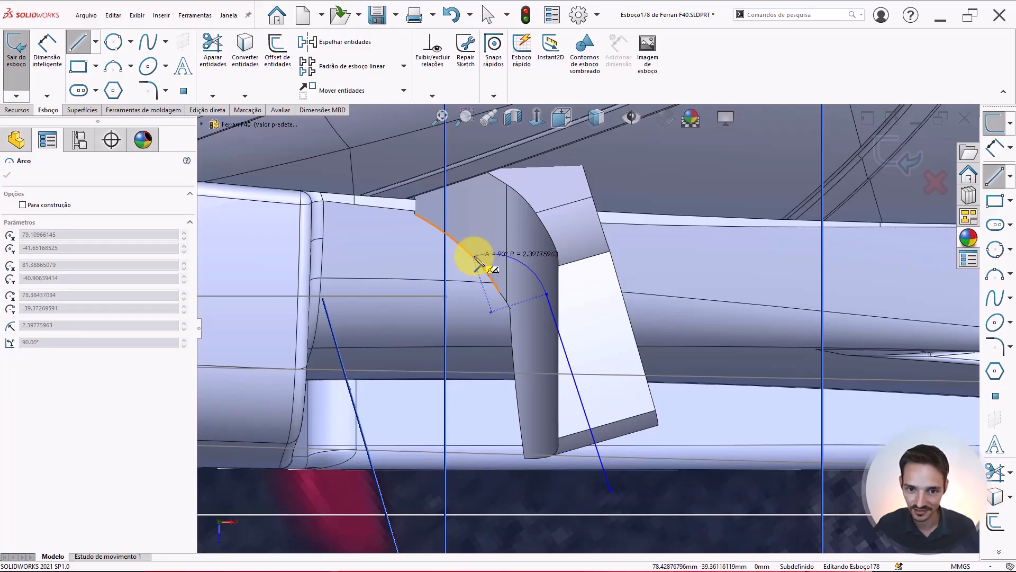
scroll(479, 263, down, 2)
scroll(552, 302, up, 3)
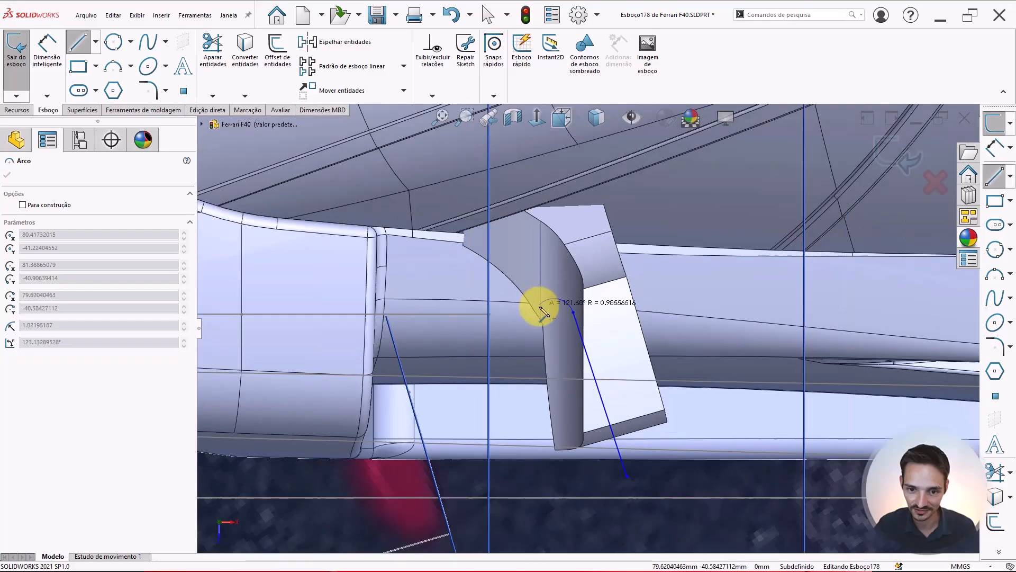
scroll(542, 312, down, 1)
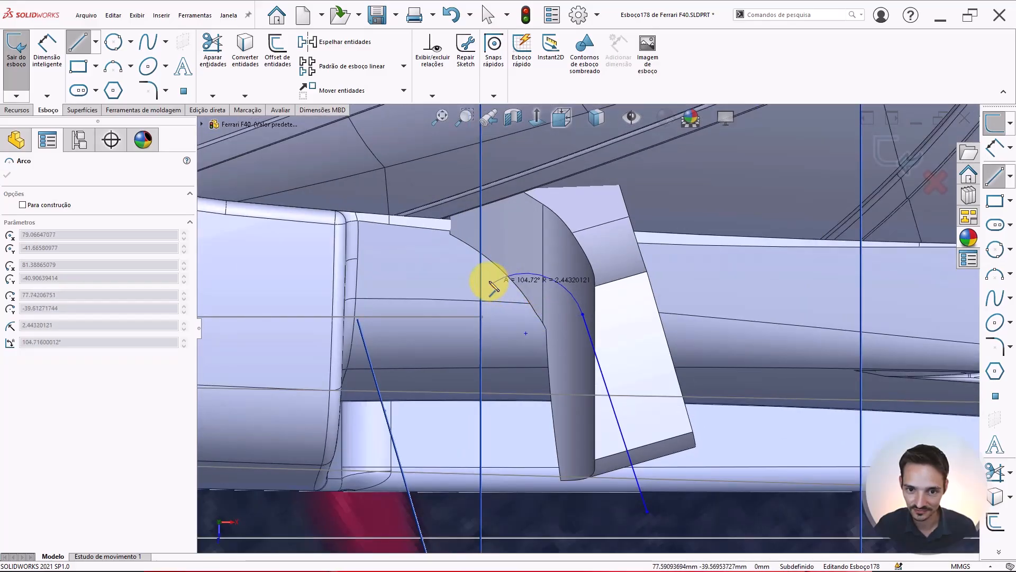
key(Escape)
key(Escape)
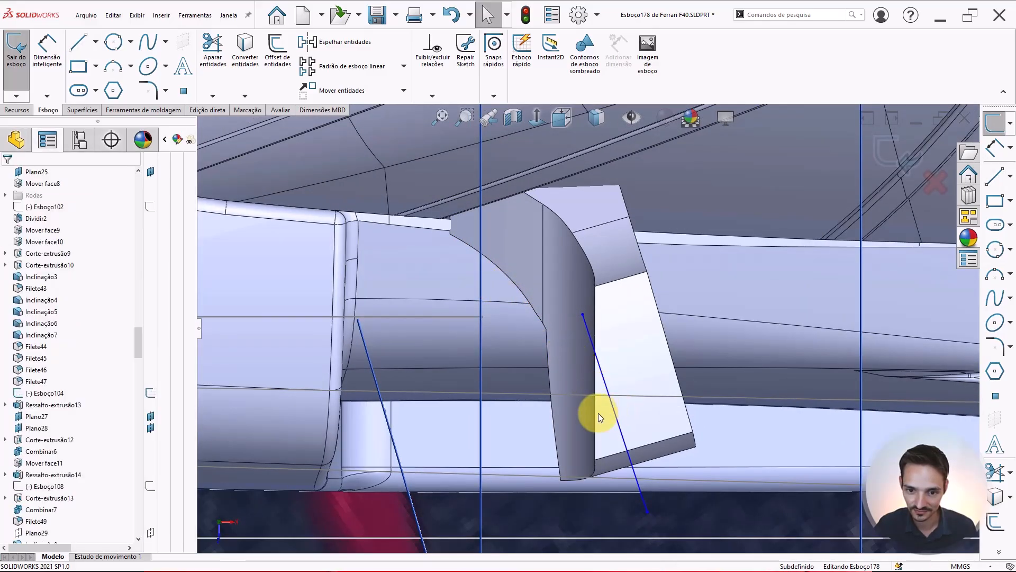
Drag the line's upper endpoint higher, up to the curved inner edge of the mirror
drag(599, 413, 590, 413)
click(563, 321)
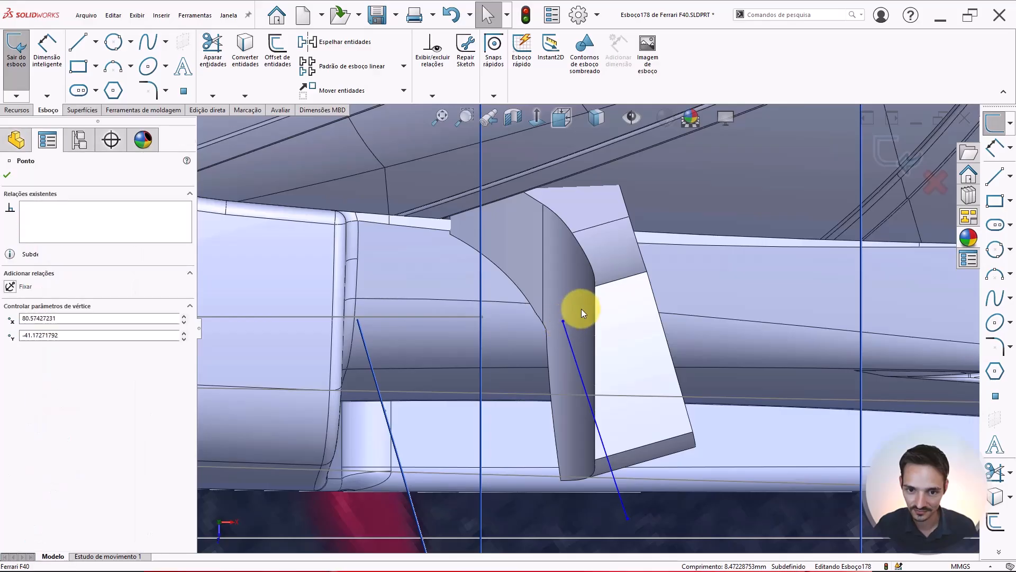
drag(563, 321, 560, 306)
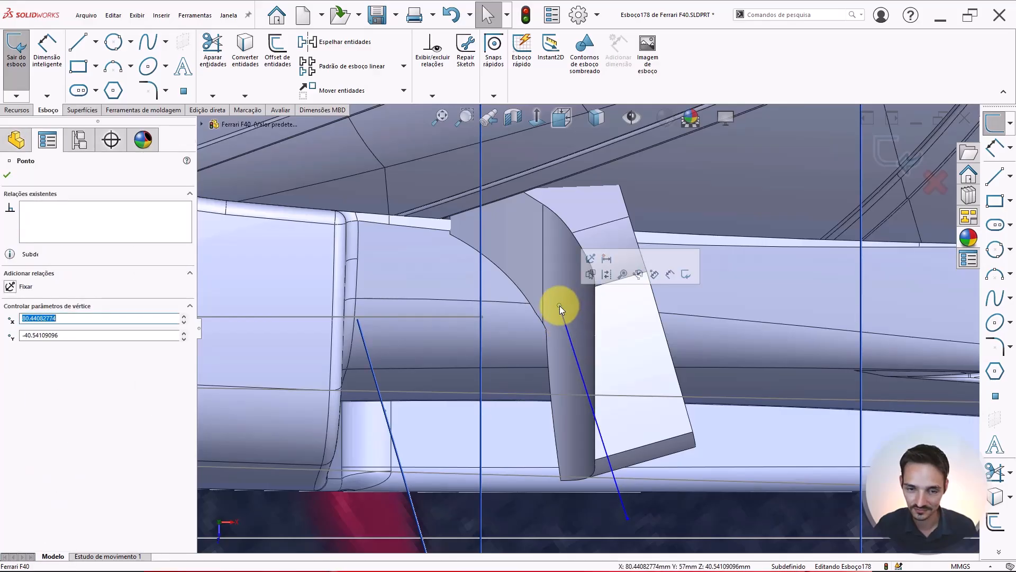
key(Escape)
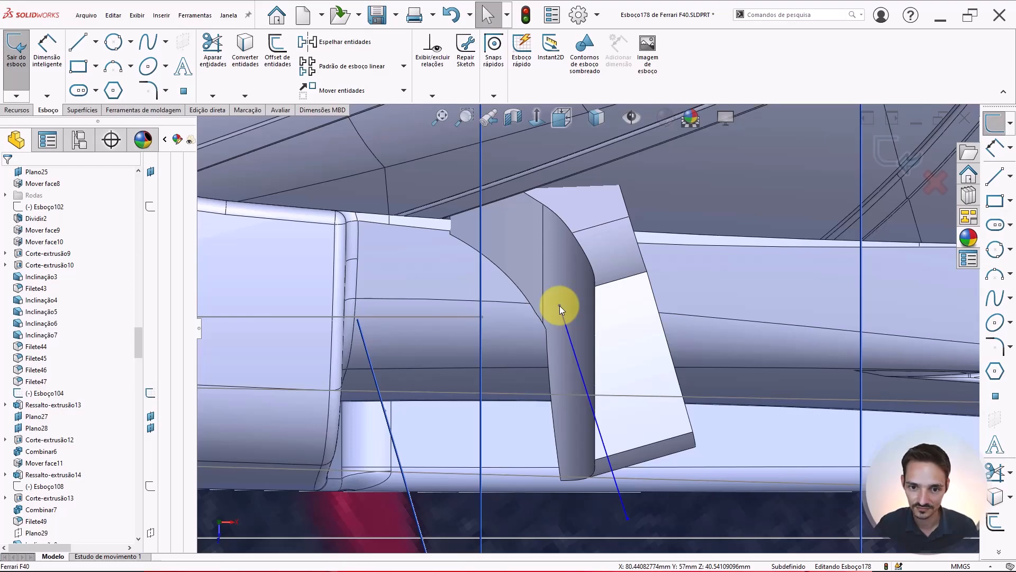
drag(560, 306, 545, 259)
scroll(560, 325, down, 2)
scroll(574, 213, down, 2)
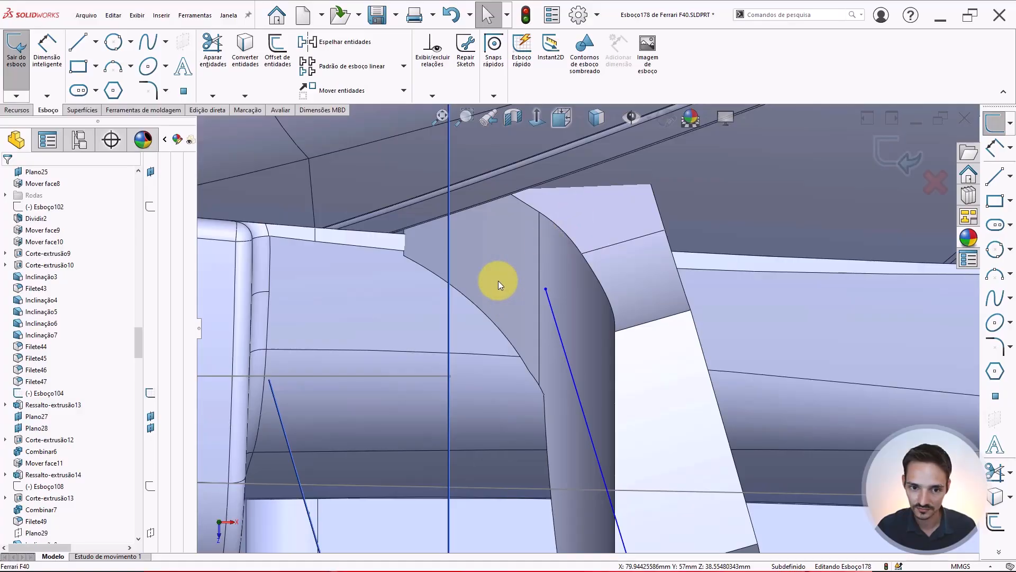
Draw a three-point arc from the mirror's front root corner curving down across the slanted line
click(113, 67)
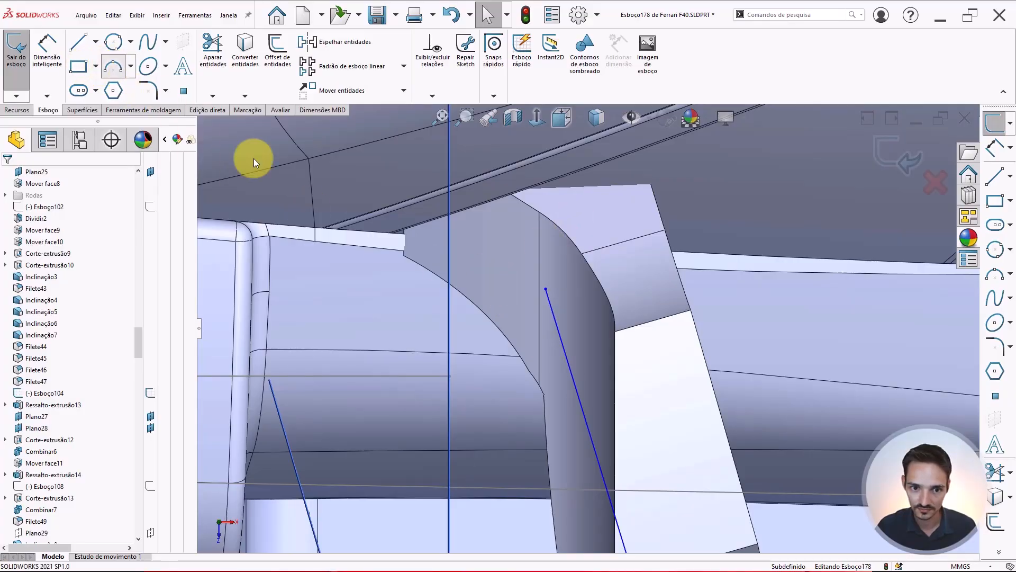
click(401, 261)
click(587, 369)
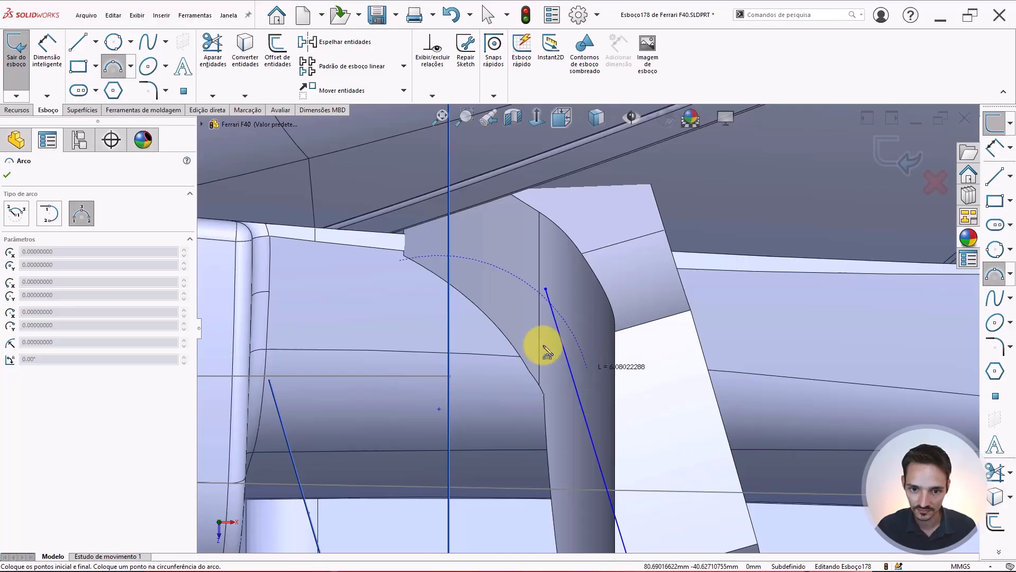
click(524, 317)
key(Escape)
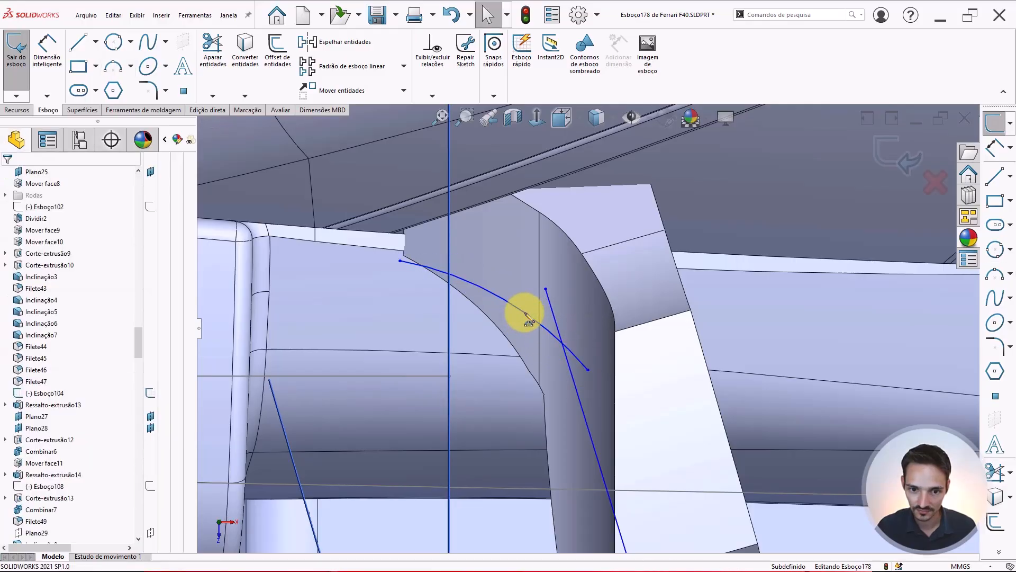
Trim the arc's end that overhangs past the slanted line
scroll(524, 312, up, 1)
scroll(590, 357, up, 3)
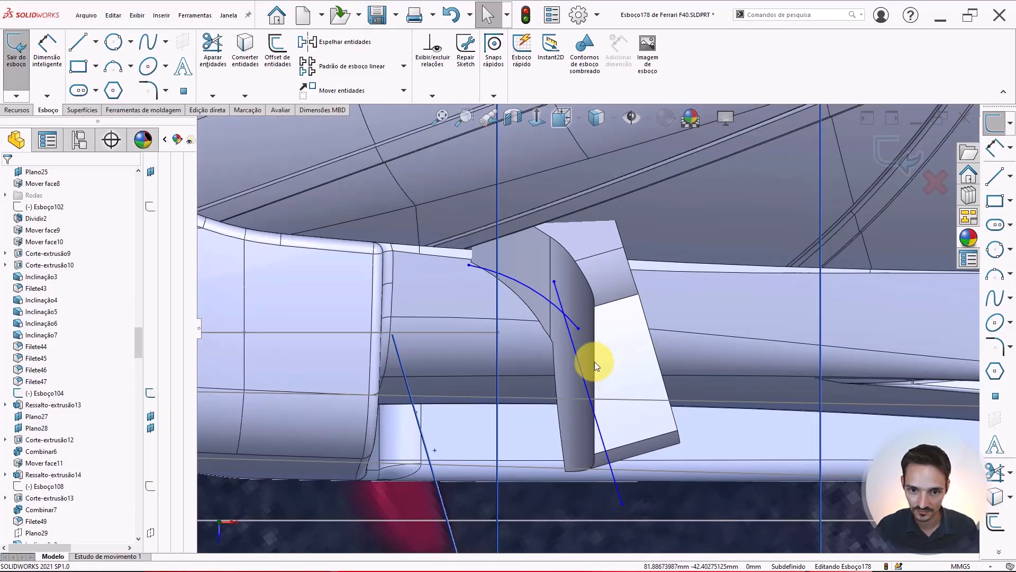
scroll(594, 360, down, 2)
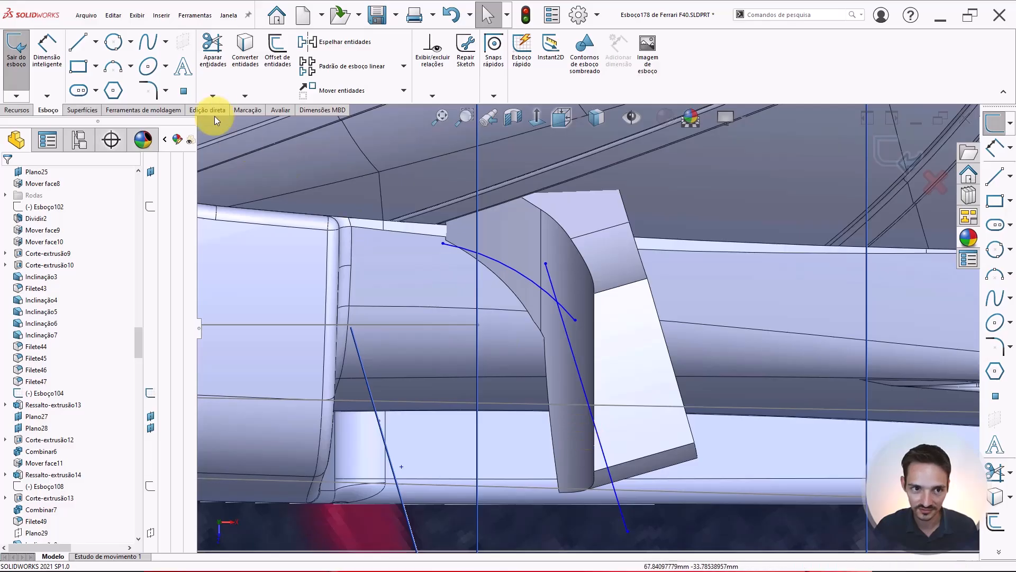
click(215, 53)
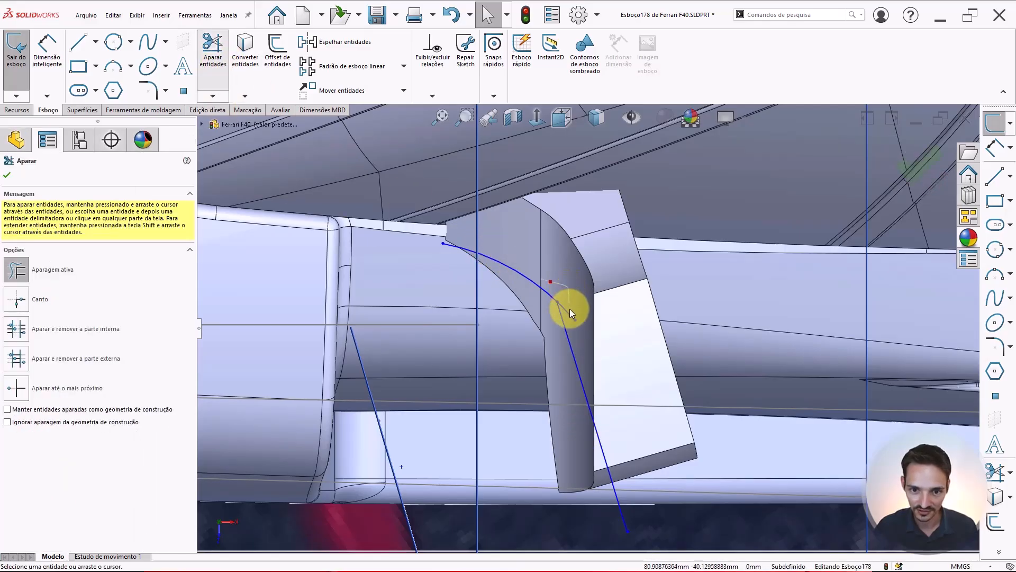
key(Escape)
Close the profile with lines from the arc's start down below the mirror and across to the slanted line's lower end
key(l)
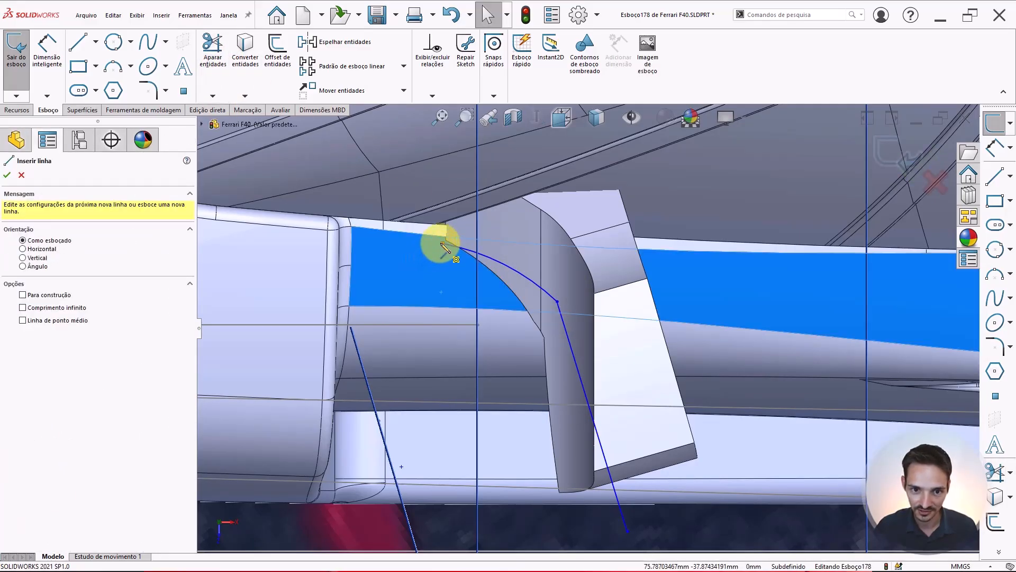
click(444, 246)
scroll(526, 445, up, 3)
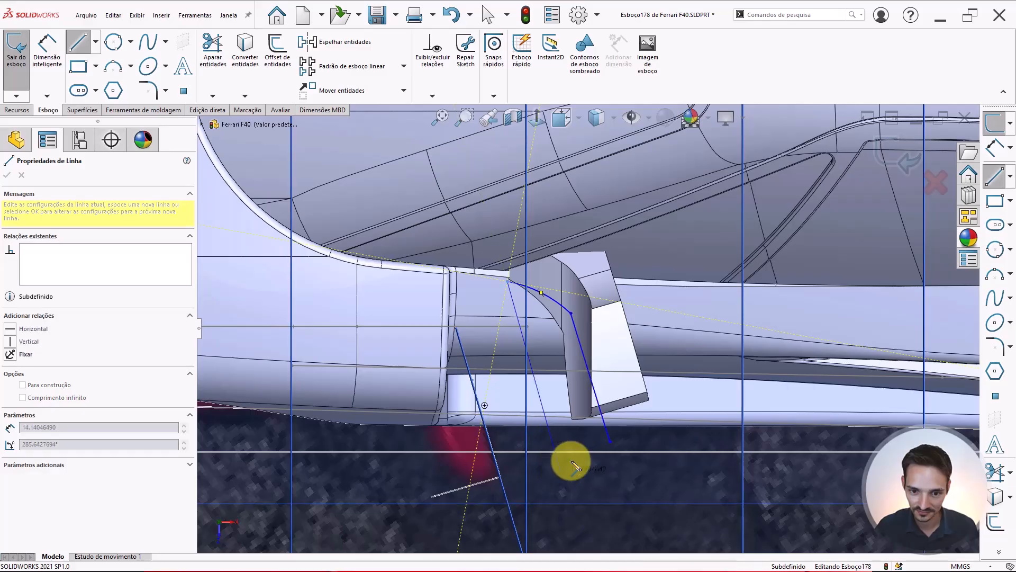
click(561, 470)
click(610, 441)
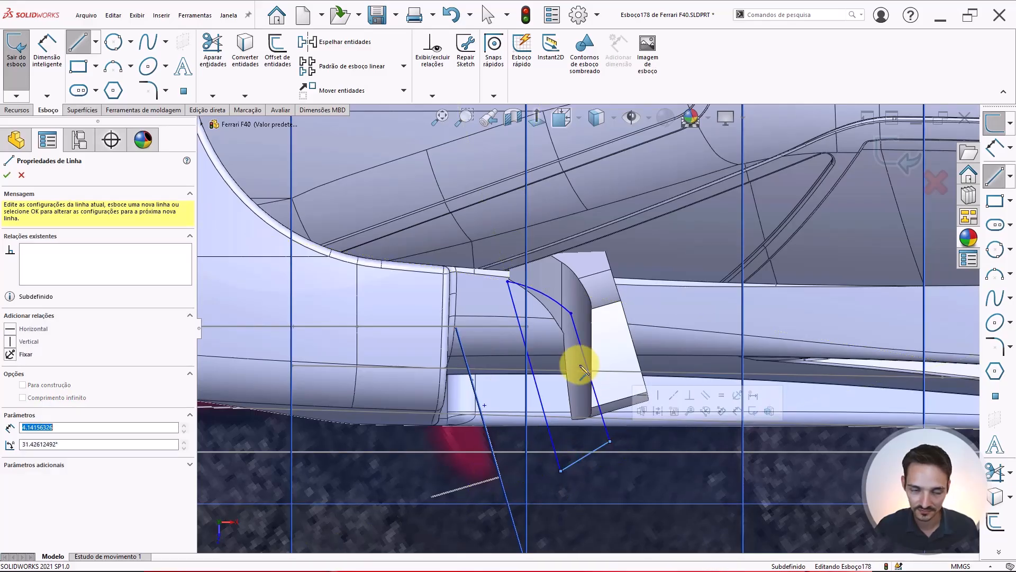
Cut-extrude the profile Passante - Ambos, limited to the selected mirror body Corte-extrusão31
click(17, 109)
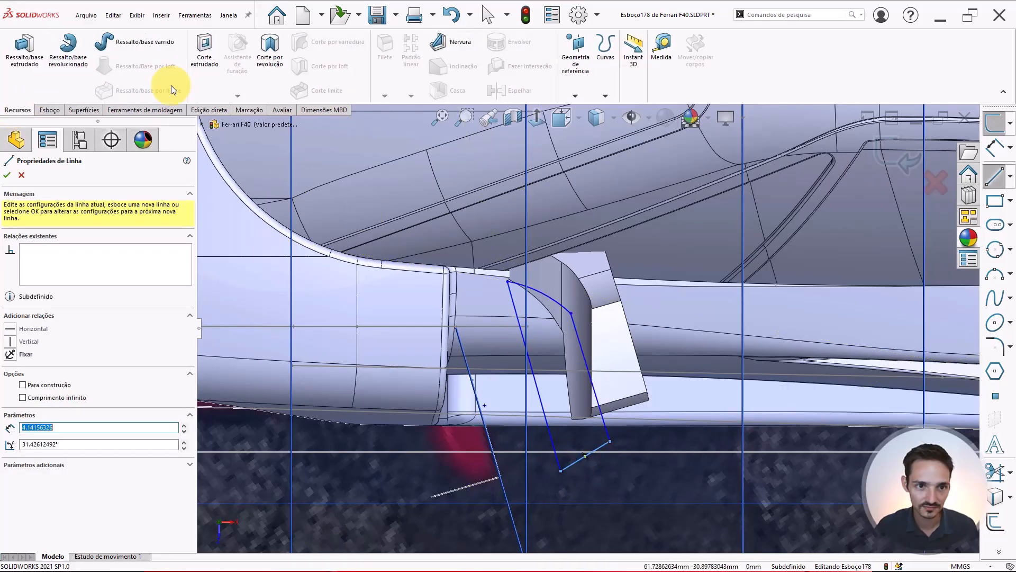
click(203, 60)
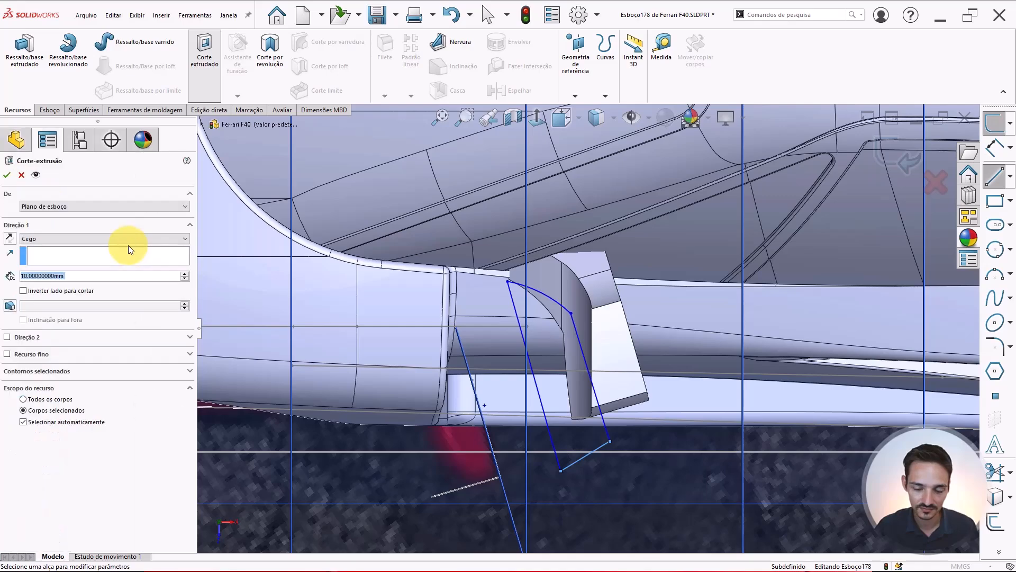
click(83, 255)
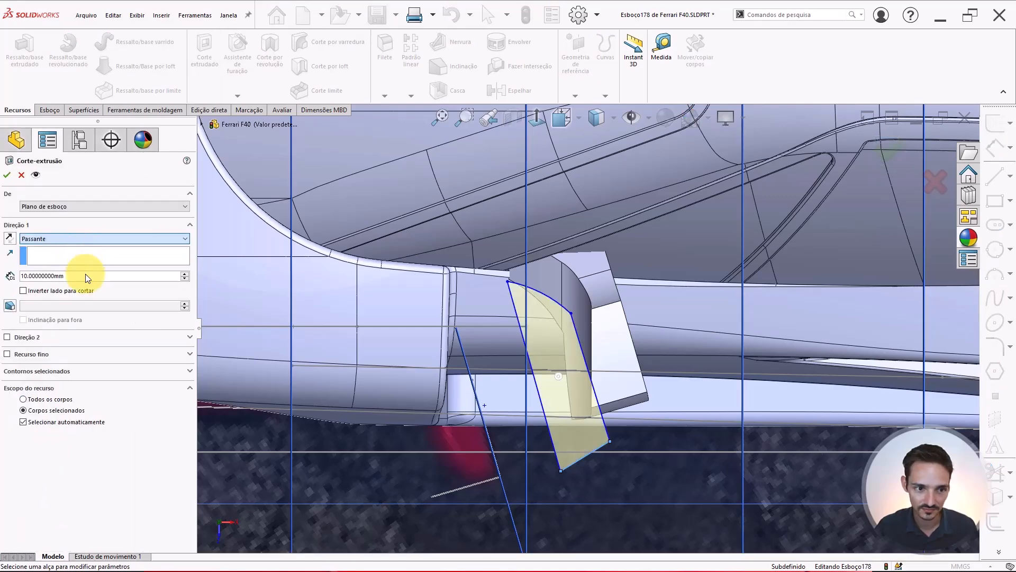
click(57, 236)
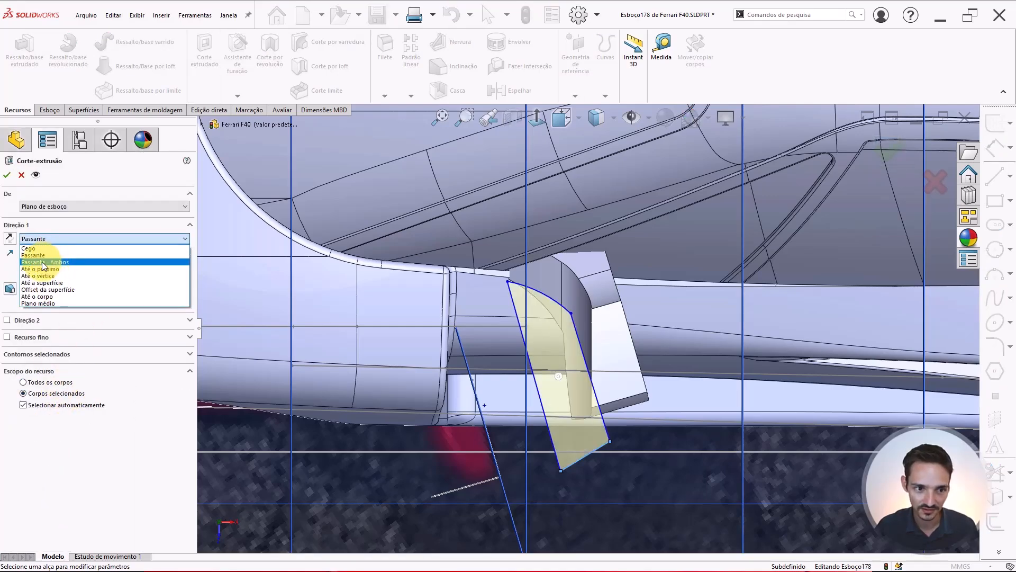
click(43, 261)
click(43, 435)
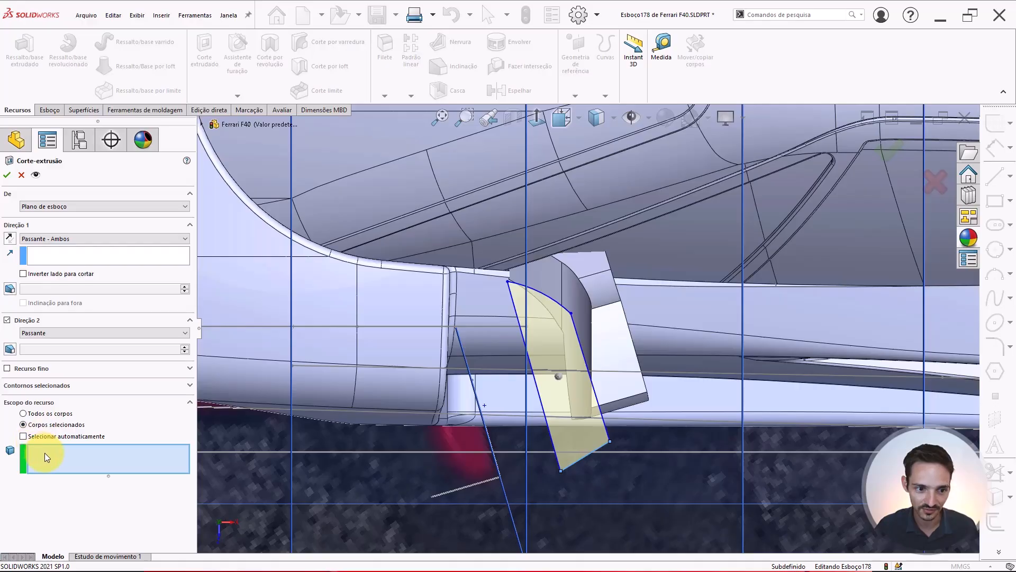
click(575, 323)
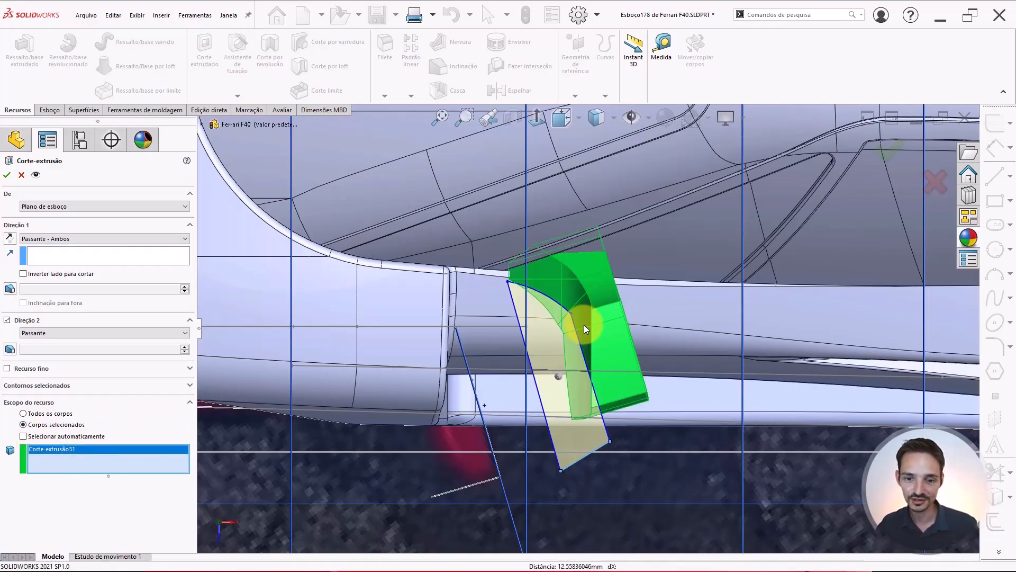
key(Return)
Hide the reference planes, sketches and images again to view the cut mirror
scroll(604, 319, up, 3)
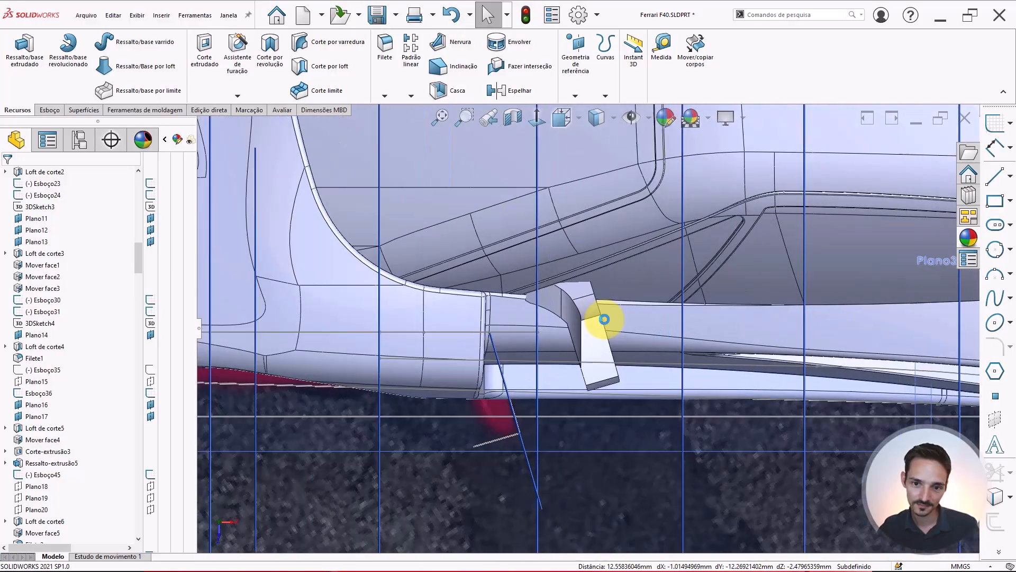
scroll(605, 302, down, 1)
click(637, 116)
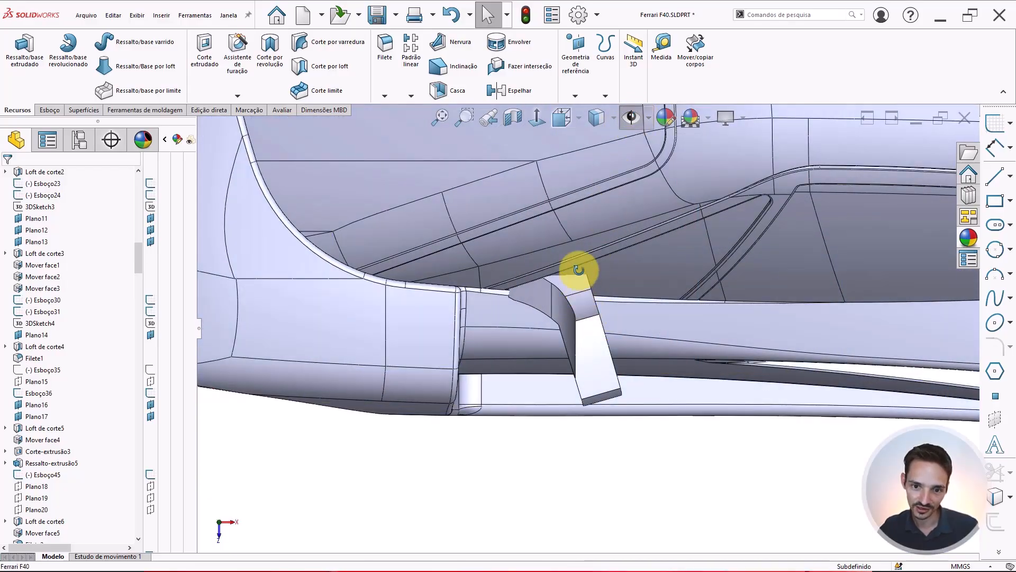
Orbit and zoom around the cut mirror to inspect its shape against the car body from several angles
scroll(578, 268, up, 5)
scroll(573, 332, down, 5)
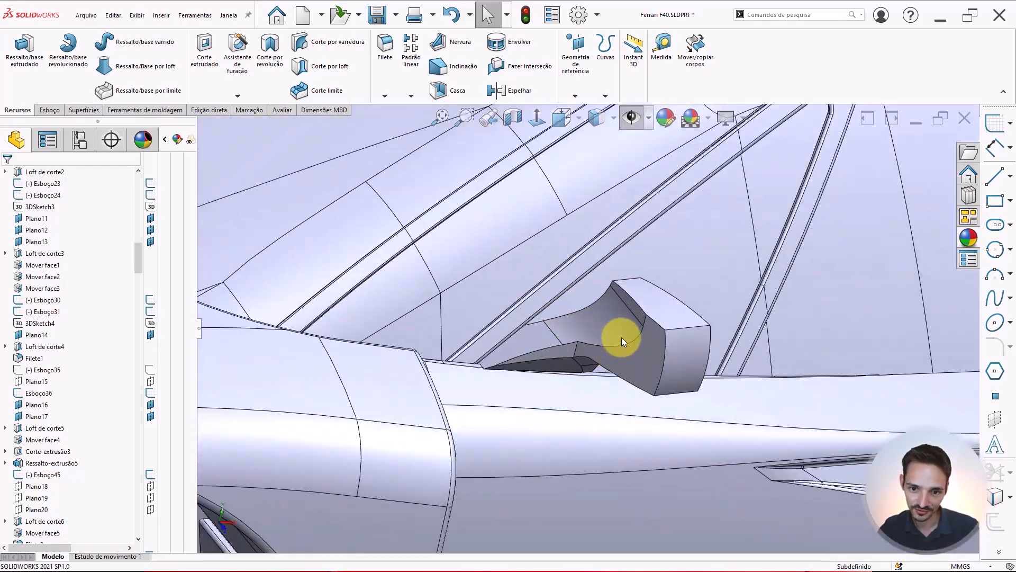
middle_drag(622, 338, 522, 331)
scroll(608, 317, down, 4)
scroll(508, 341, down, 3)
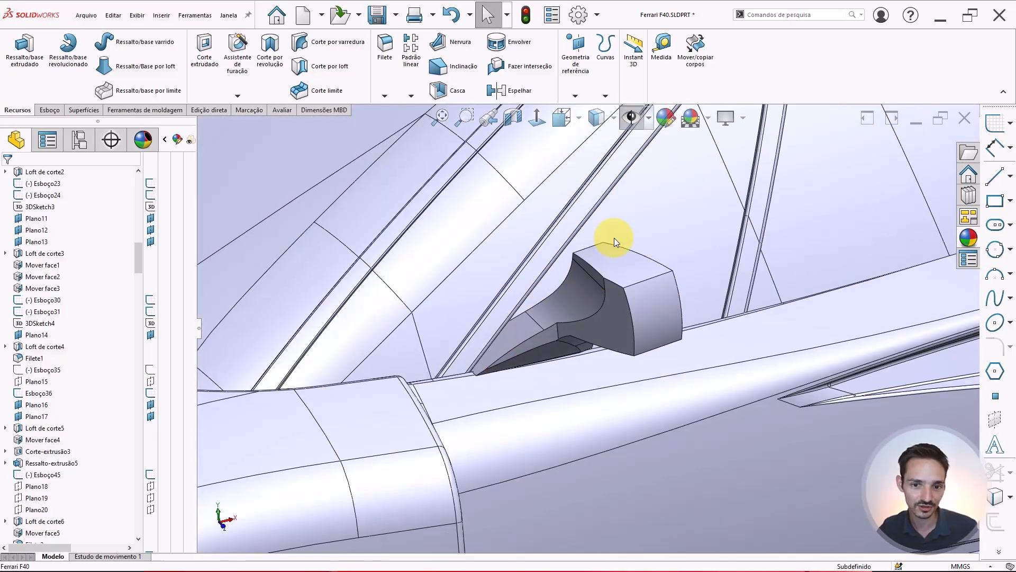
scroll(568, 314, down, 2)
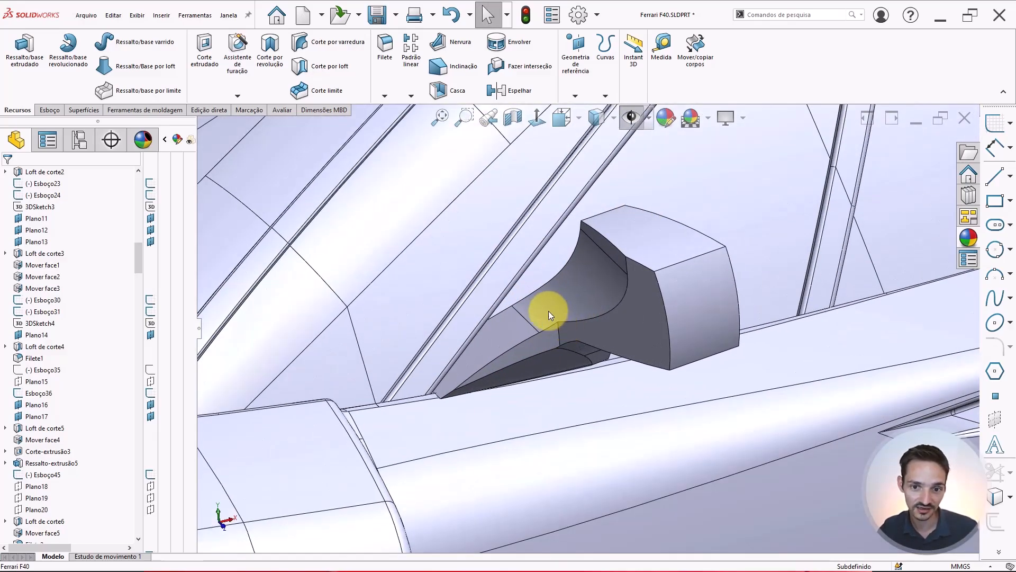
middle_drag(549, 311, 566, 338)
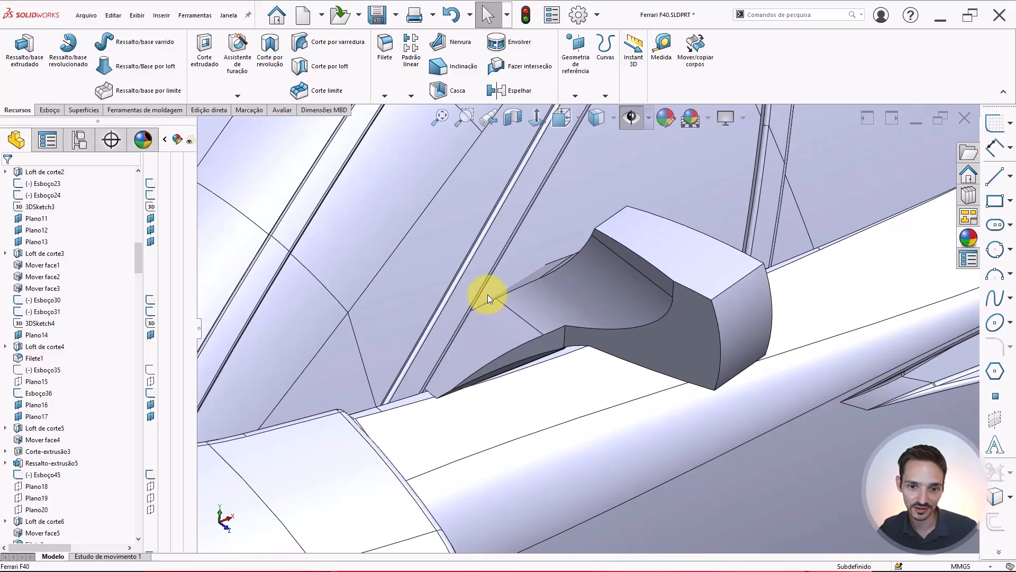
middle_drag(487, 294, 468, 361)
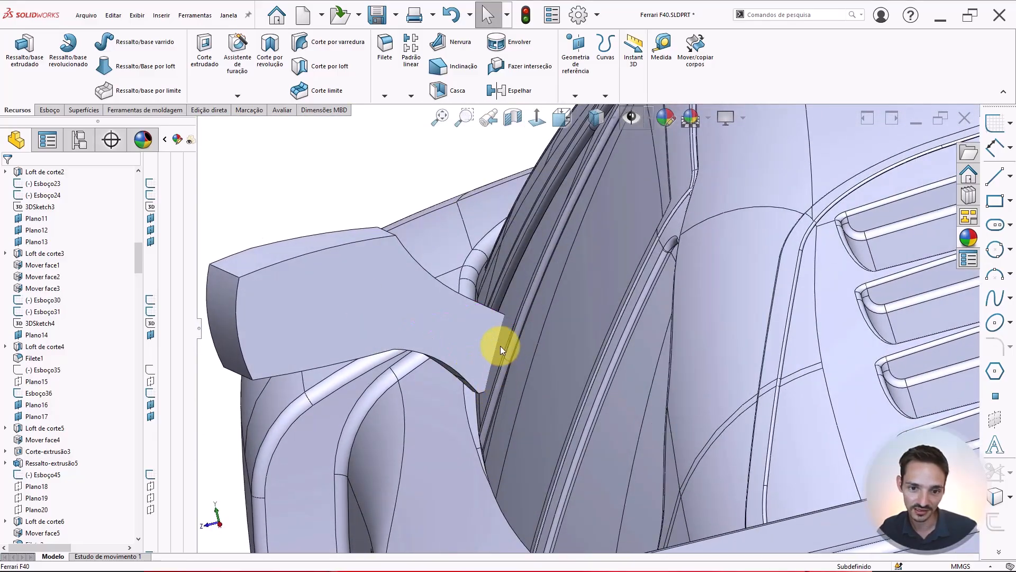
middle_drag(519, 310, 550, 474)
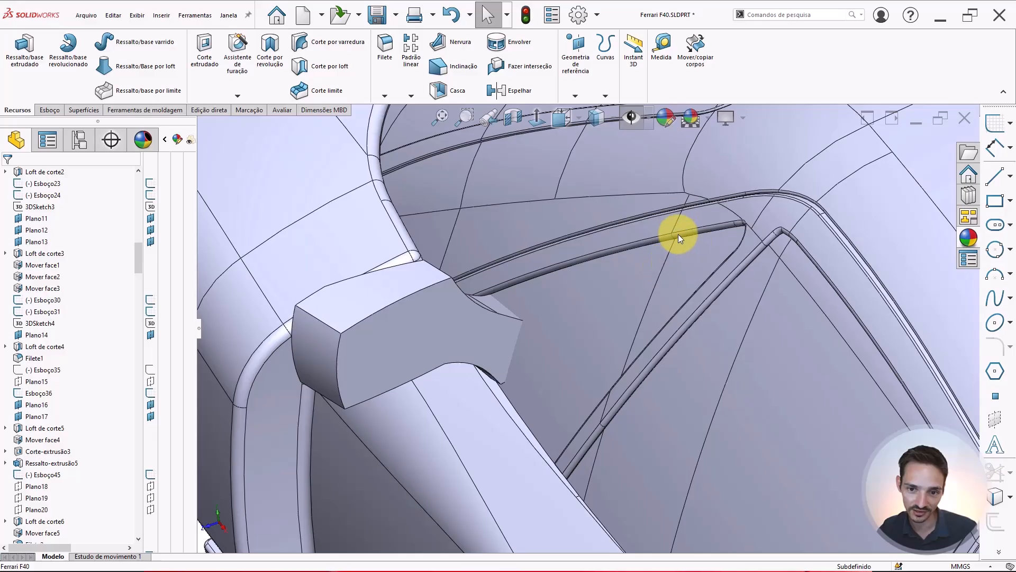
scroll(499, 349, down, 5)
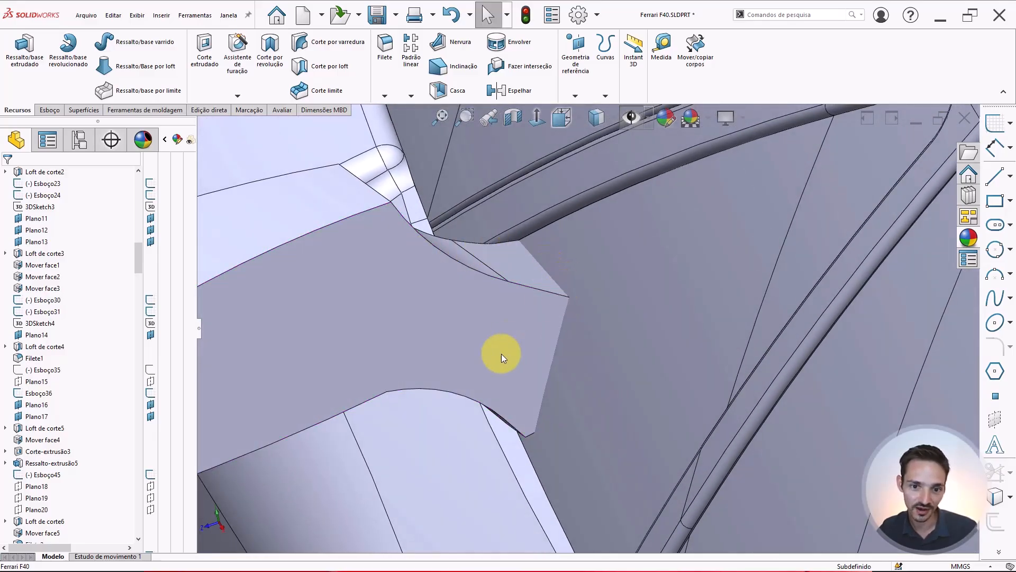
middle_drag(501, 354, 468, 355)
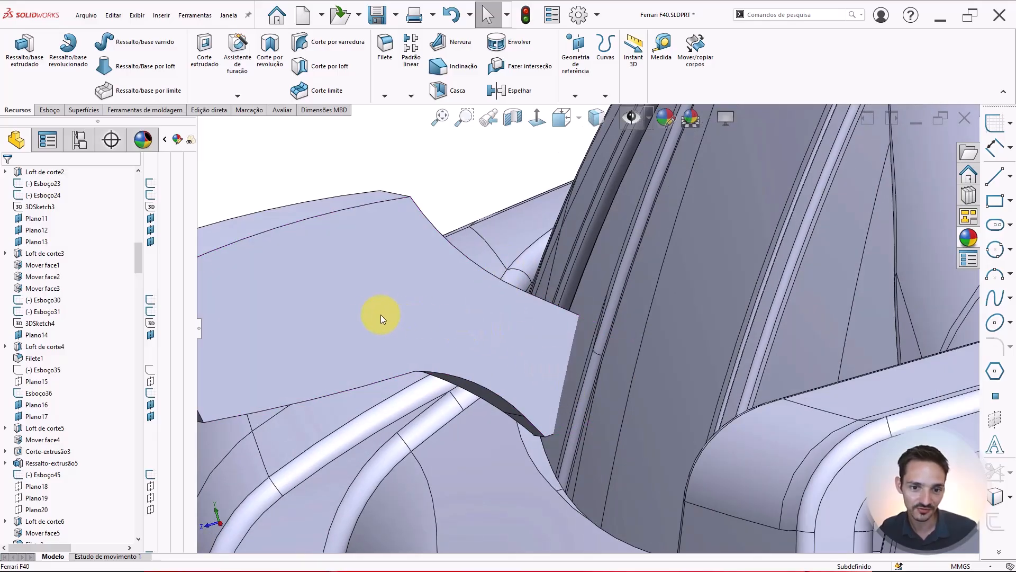
scroll(319, 356, up, 3)
scroll(288, 354, down, 1)
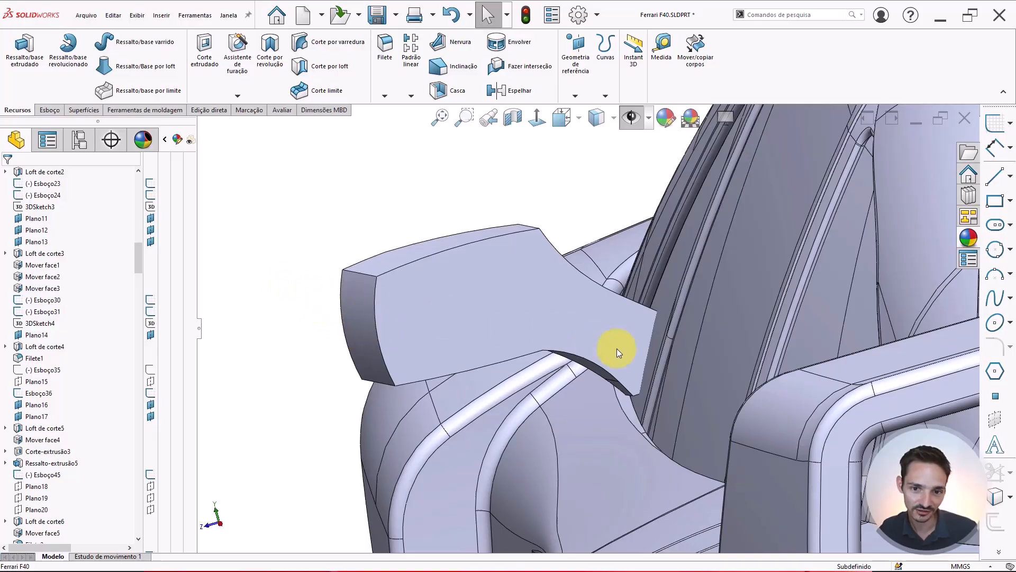
middle_drag(624, 333, 726, 317)
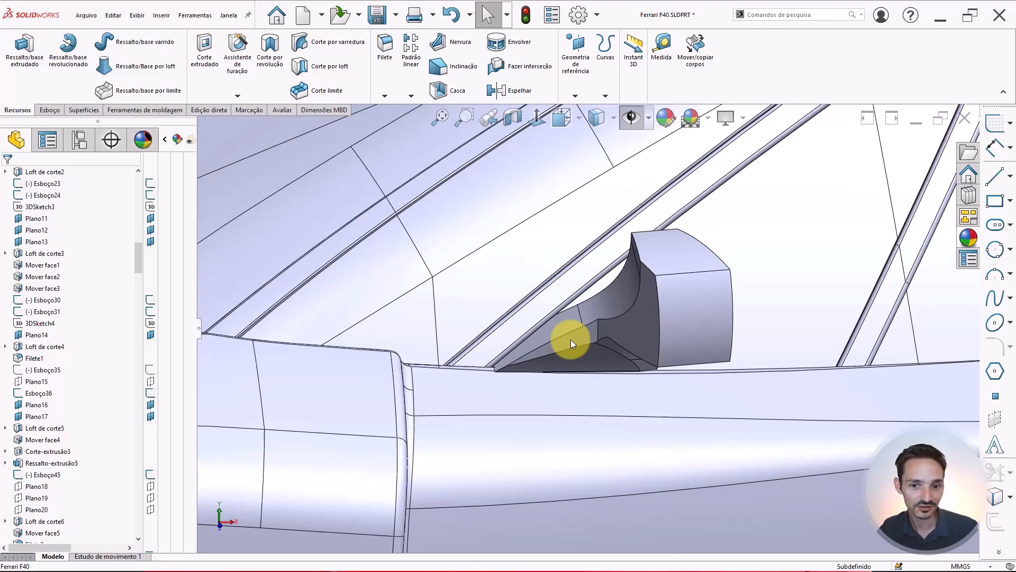
scroll(593, 326, down, 5)
middle_drag(590, 324, 595, 288)
scroll(656, 311, up, 3)
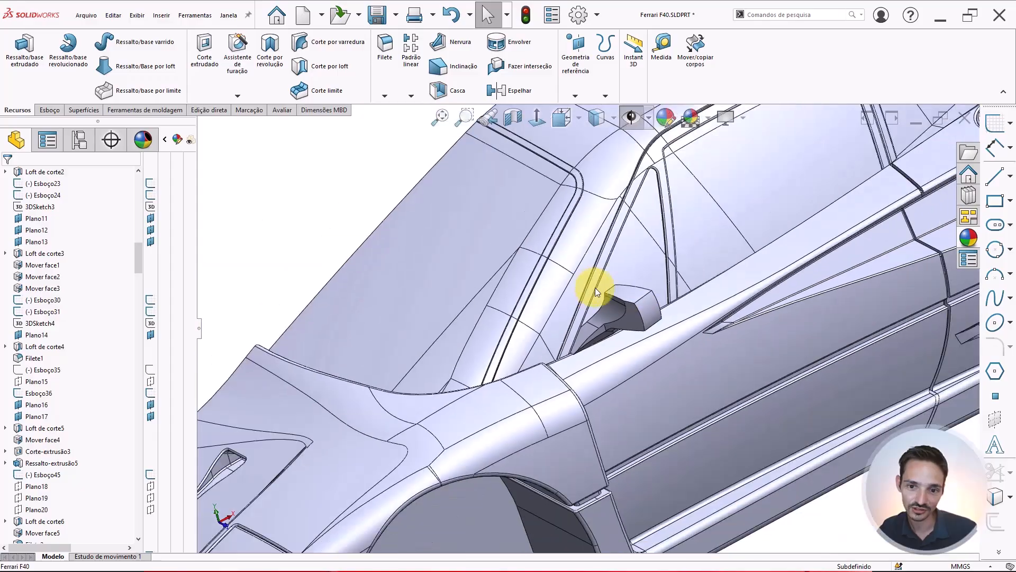
scroll(618, 291, up, 3)
scroll(615, 319, down, 3)
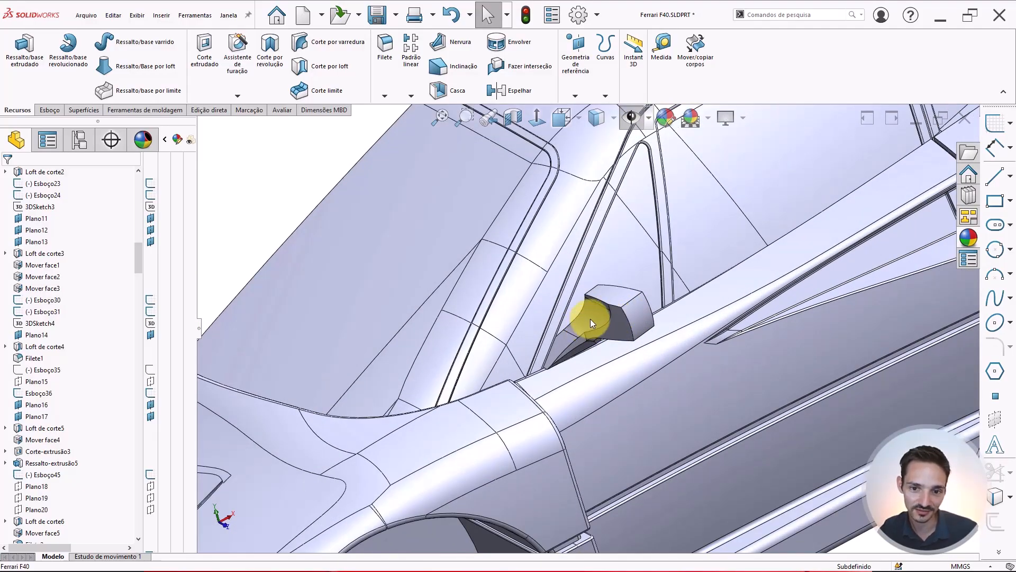
scroll(590, 319, down, 4)
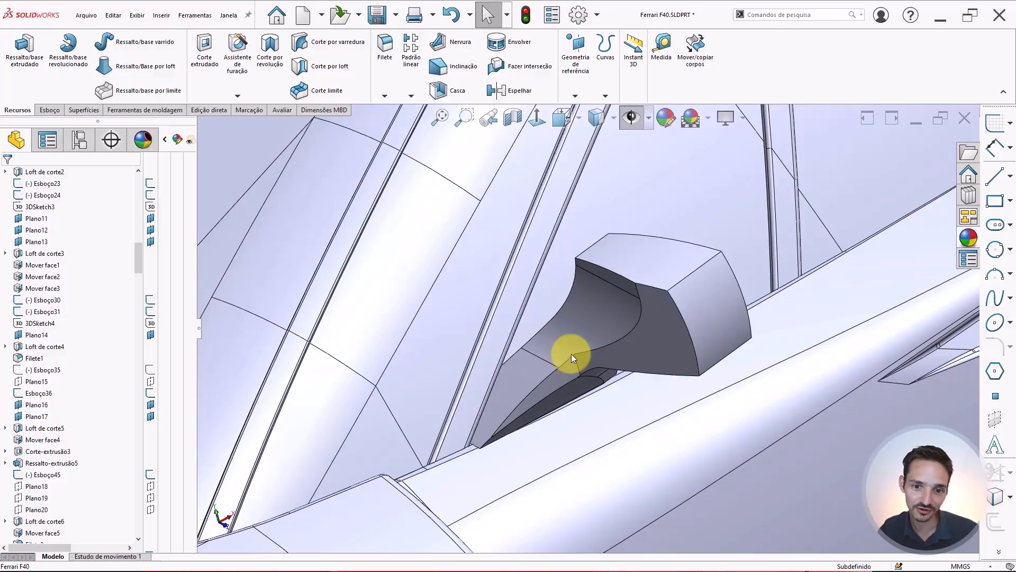
middle_drag(571, 353, 577, 374)
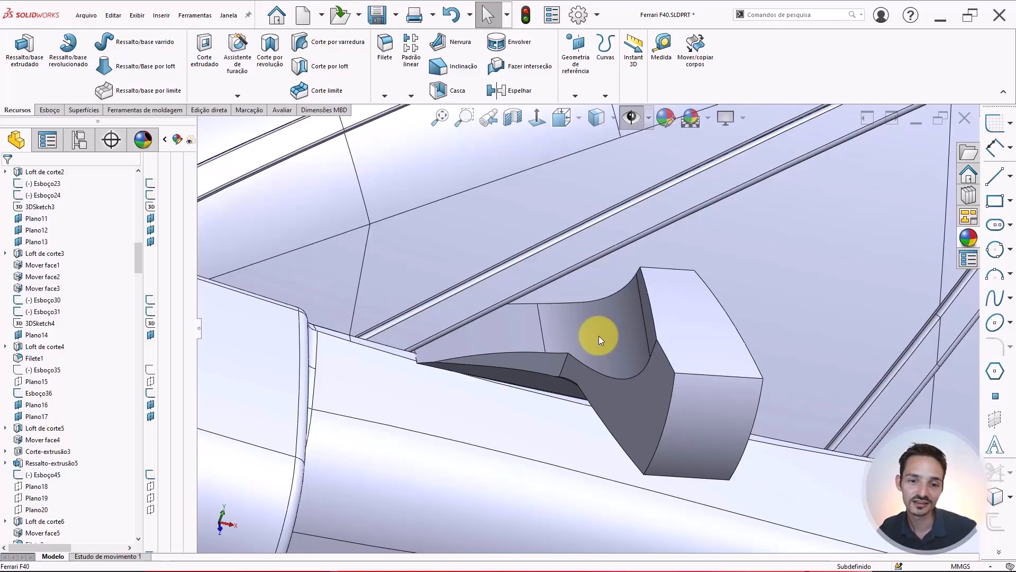
scroll(593, 366, up, 2)
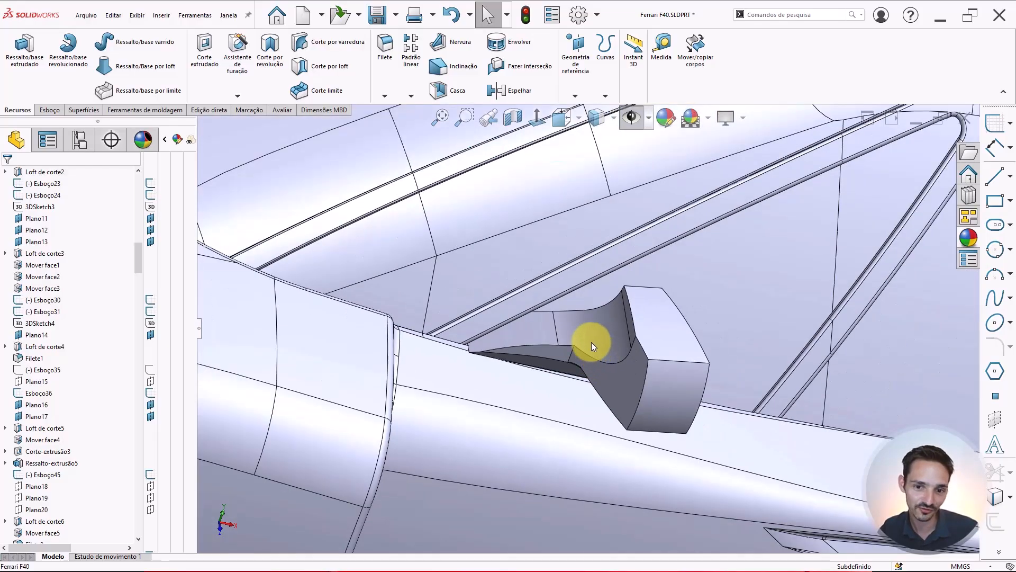
scroll(592, 344, down, 2)
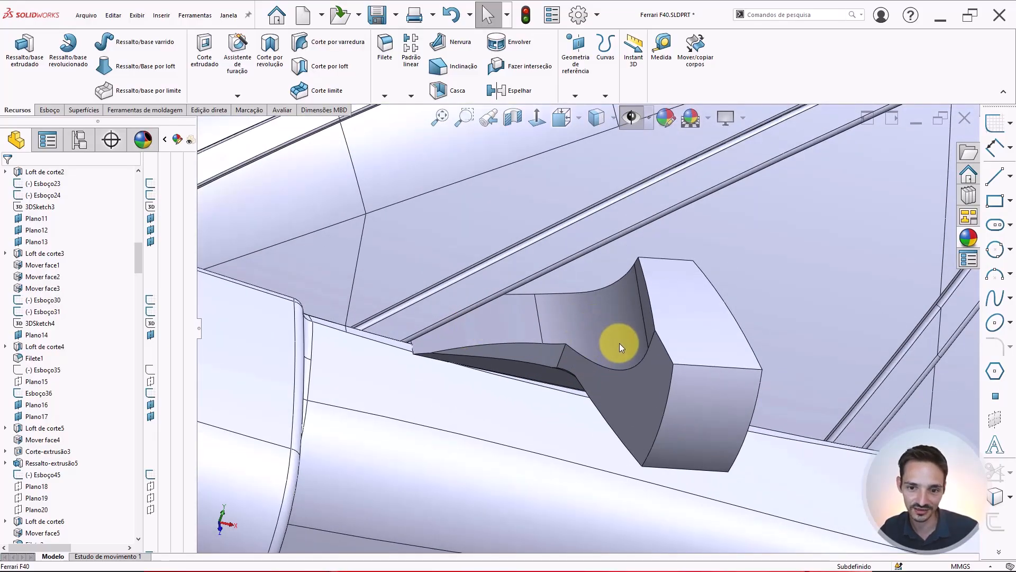
middle_drag(619, 363, 661, 359)
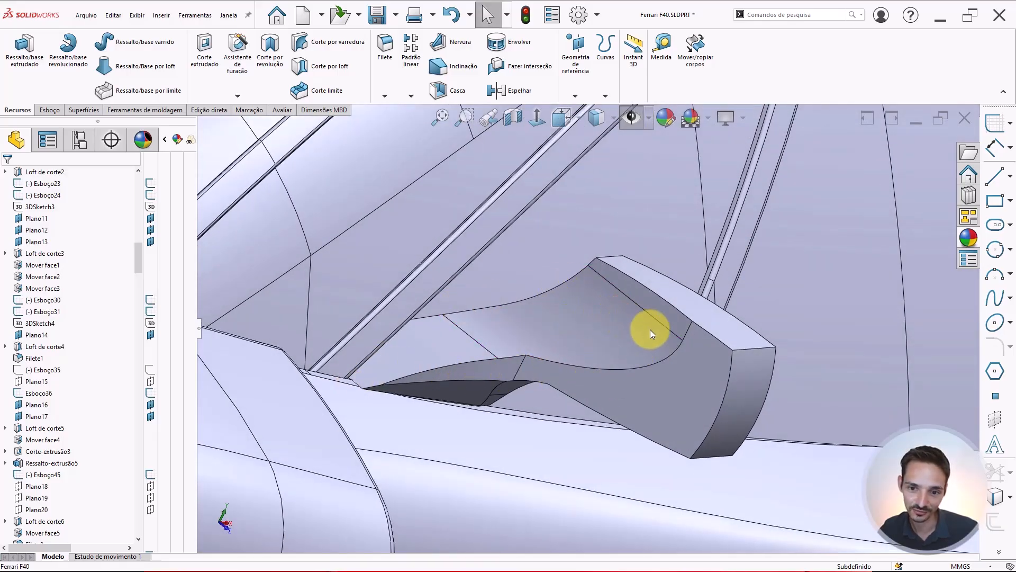
mouse_move(650, 330)
middle_down()
mouse_move(681, 281)
mouse_move(685, 318)
mouse_move(646, 346)
middle_up()
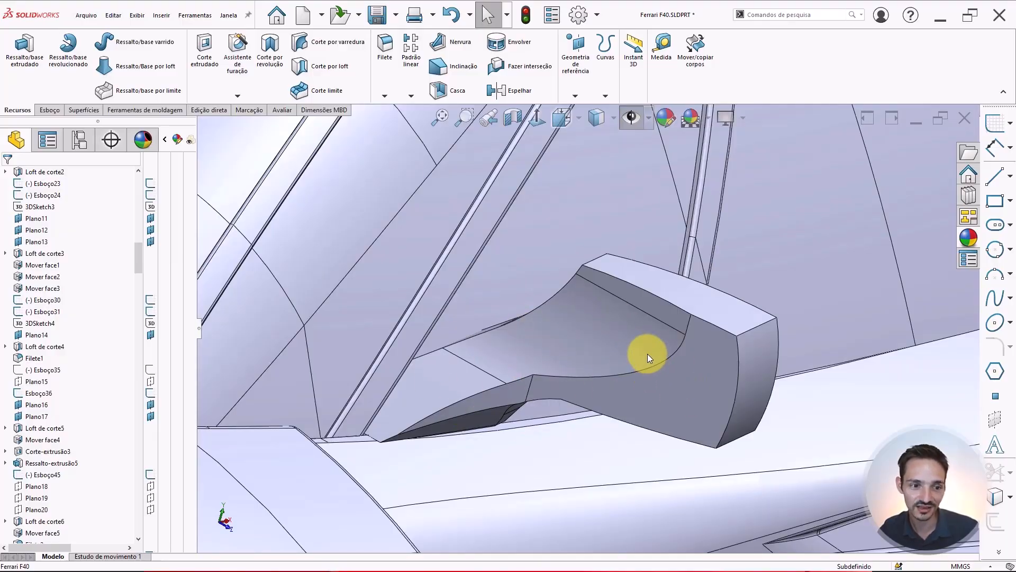
mouse_move(651, 347)
middle_down()
mouse_move(567, 322)
mouse_move(531, 337)
mouse_move(523, 353)
middle_up()
scroll(627, 352, up, 5)
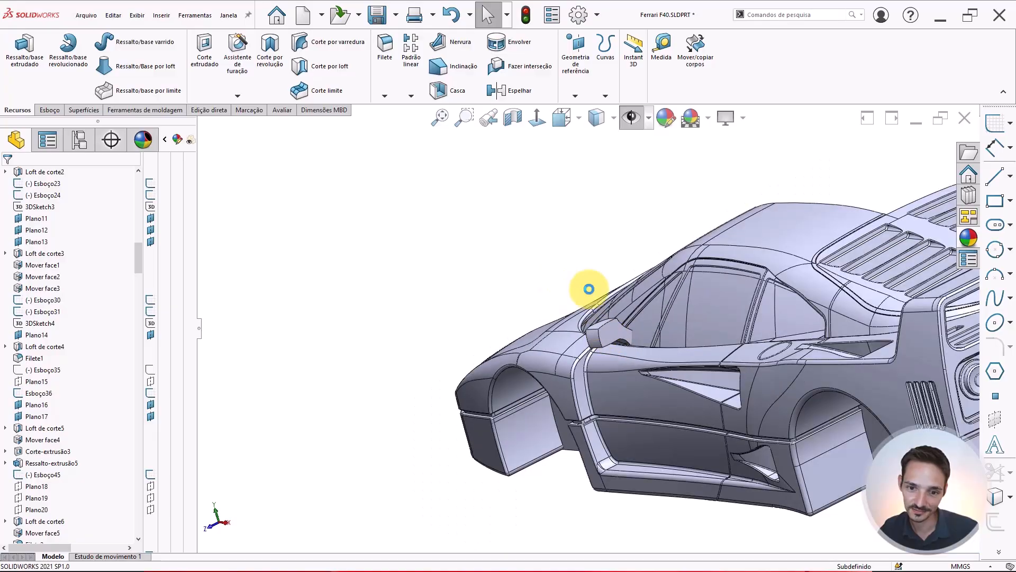
scroll(609, 347, down, 5)
middle_drag(564, 312, 484, 354)
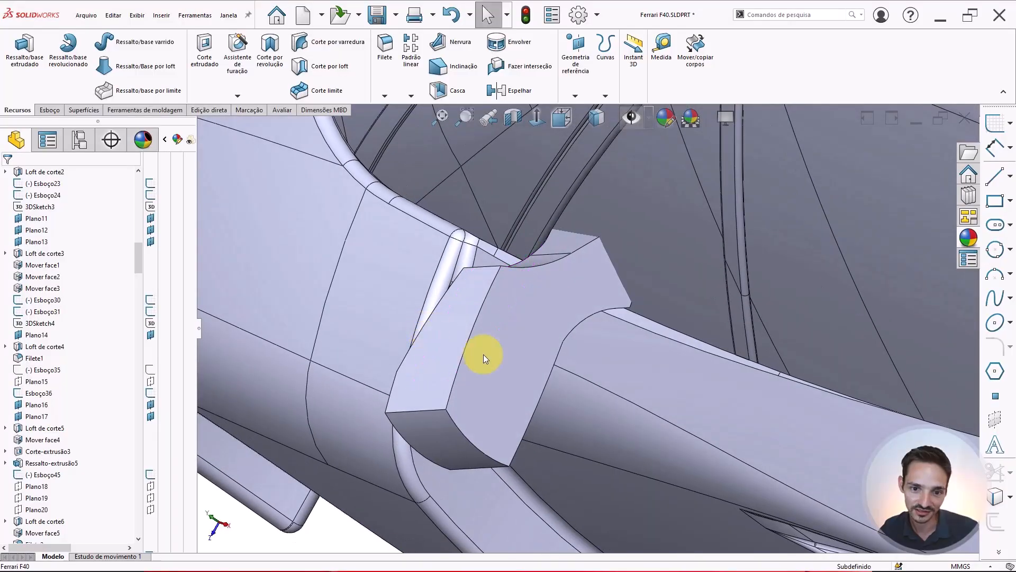
middle_drag(526, 300, 606, 315)
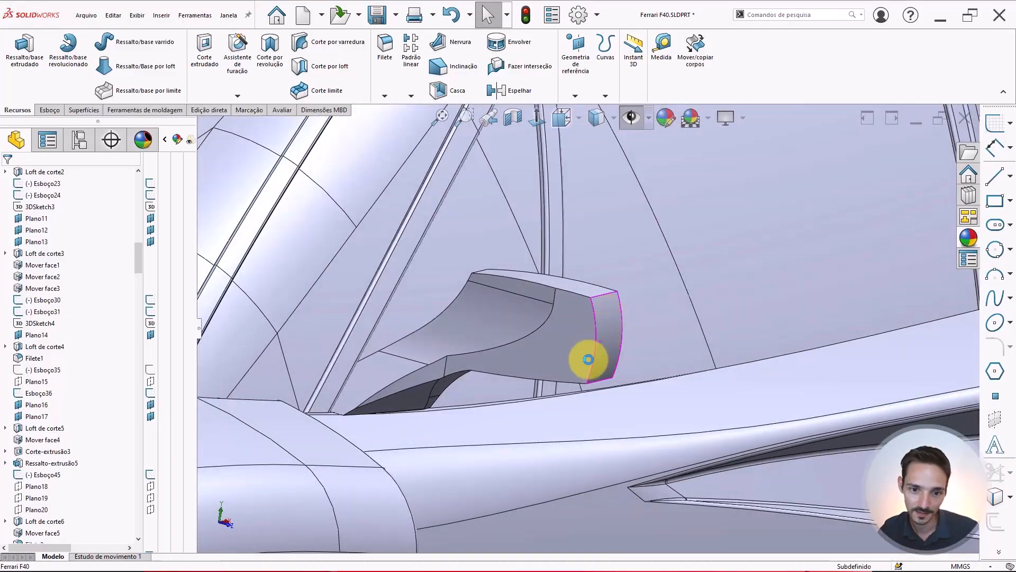
scroll(569, 360, up, 4)
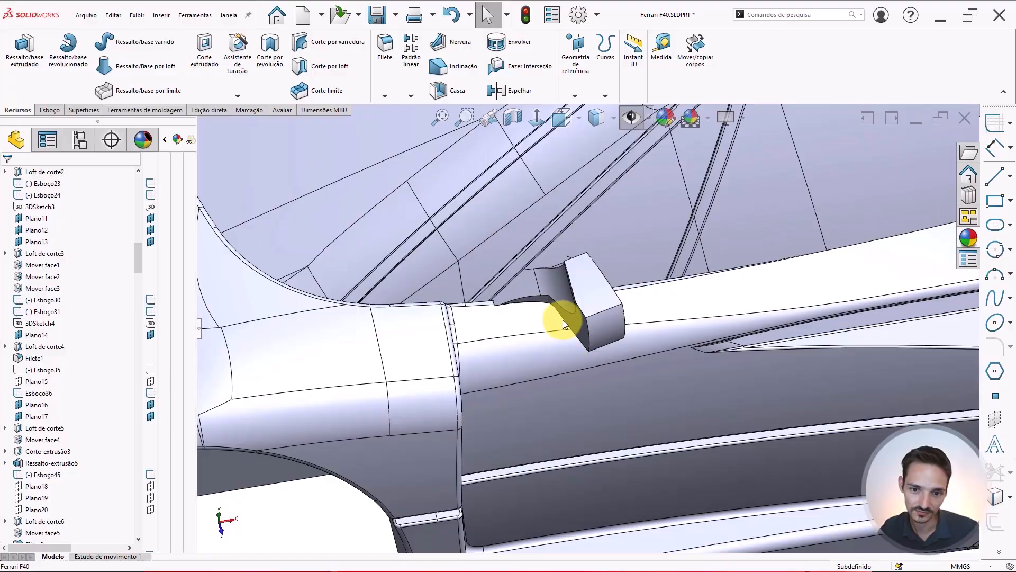
scroll(562, 318, down, 4)
scroll(548, 301, up, 10)
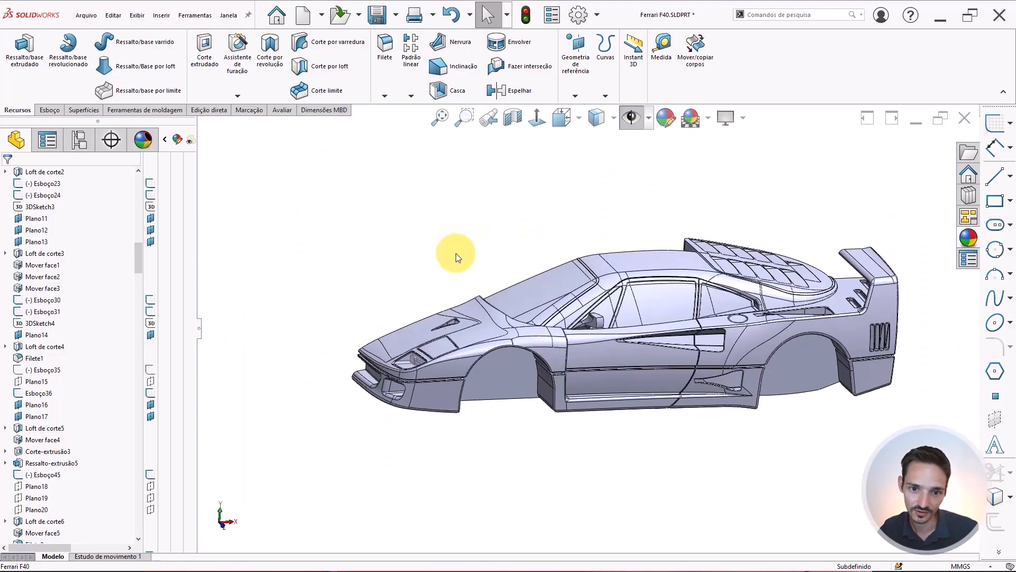
right_drag(456, 254, 493, 233)
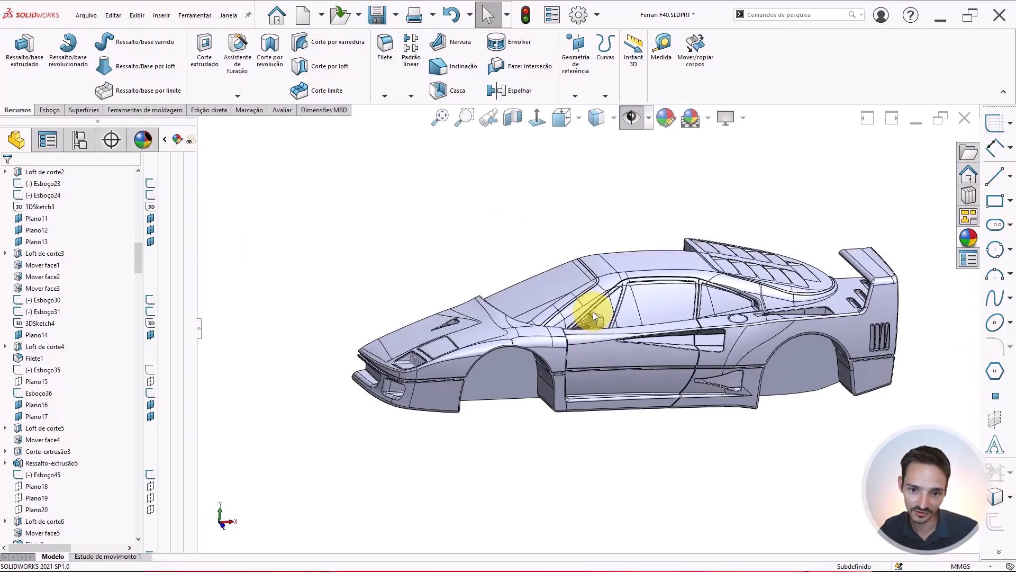
Fillet the curved edge along the top of the mirror arm with a 5 mm radius
scroll(594, 313, down, 6)
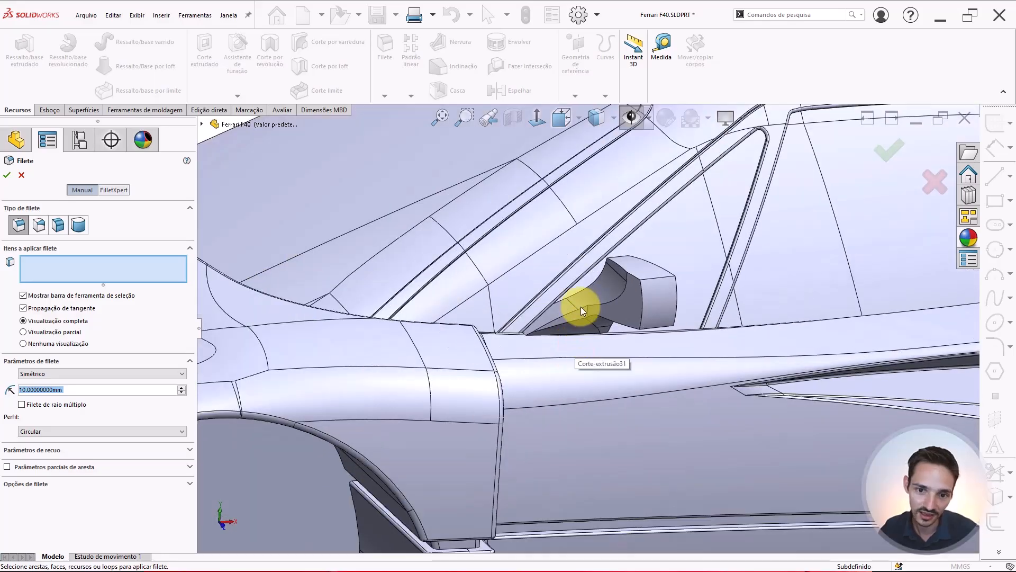
scroll(581, 307, down, 5)
middle_drag(599, 324, 594, 422)
scroll(591, 319, down, 4)
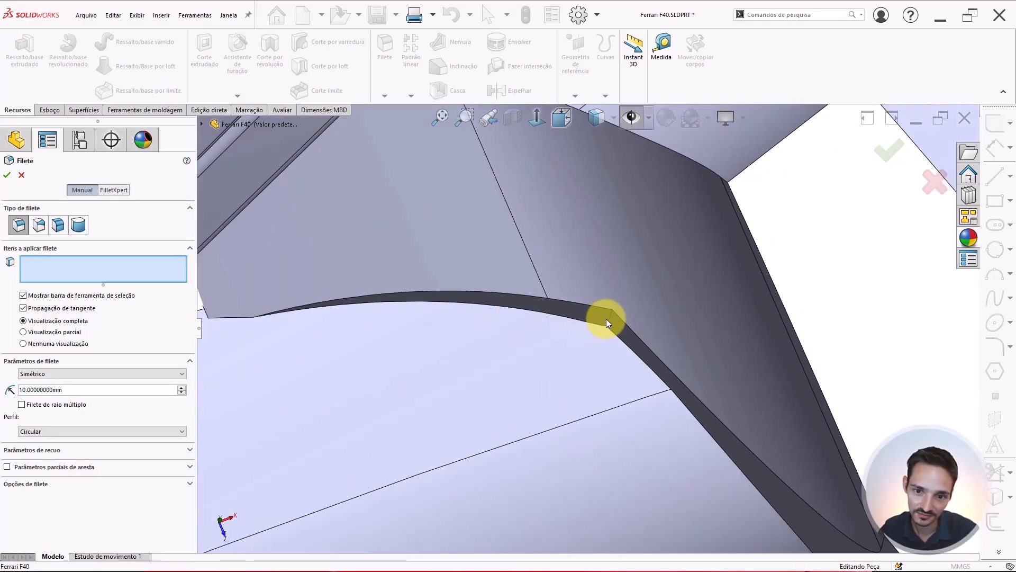
click(611, 315)
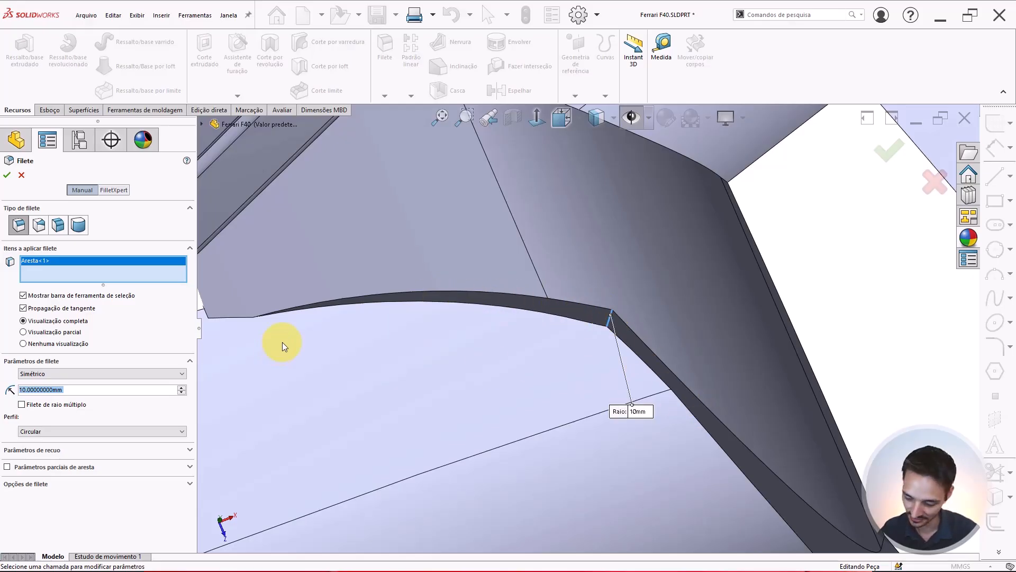
text(5)
key(Return)
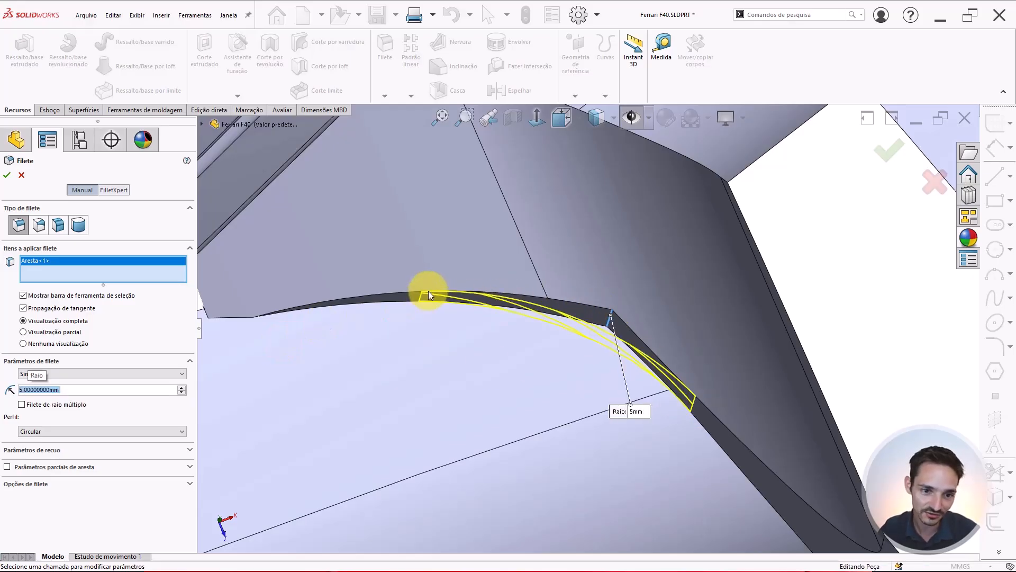
scroll(428, 291, up, 2)
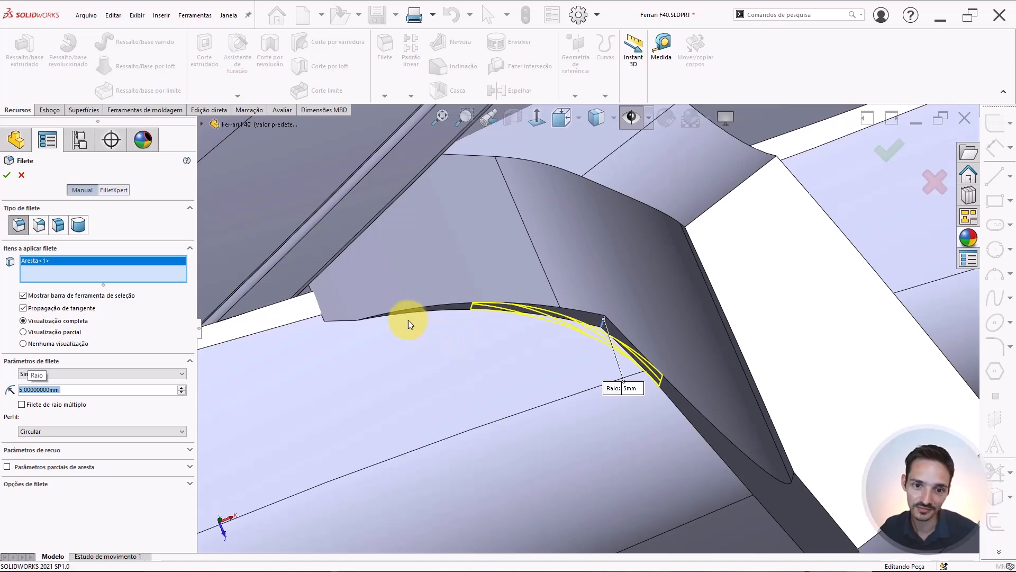
key(Return)
Fillet the lower edge where the mirror arm meets the door base with a 10 mm radius
middle_drag(668, 351, 427, 490)
scroll(612, 401, up, 2)
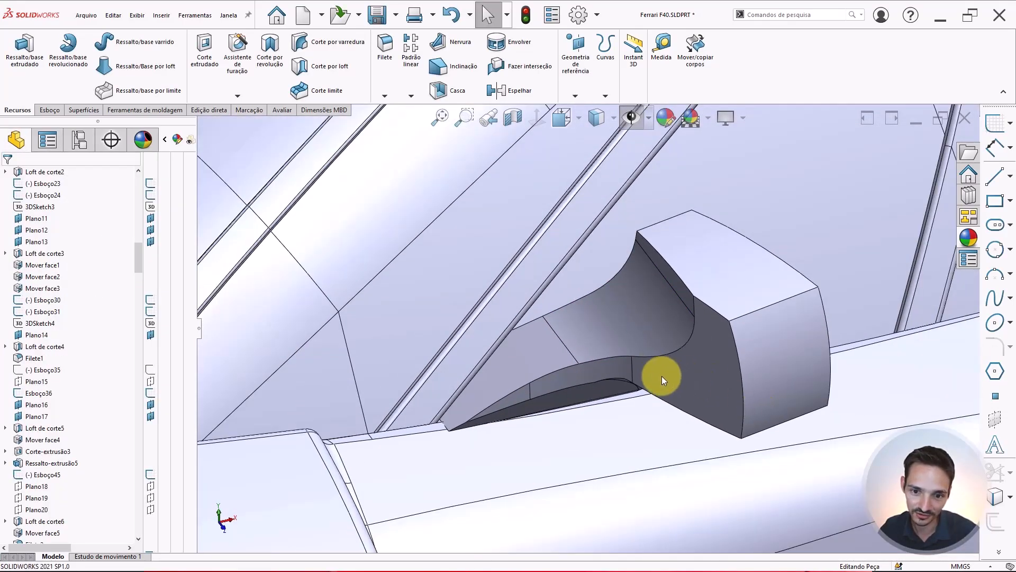
key(Return)
scroll(630, 360, up, 2)
middle_drag(637, 364, 570, 397)
scroll(620, 308, down, 3)
click(574, 379)
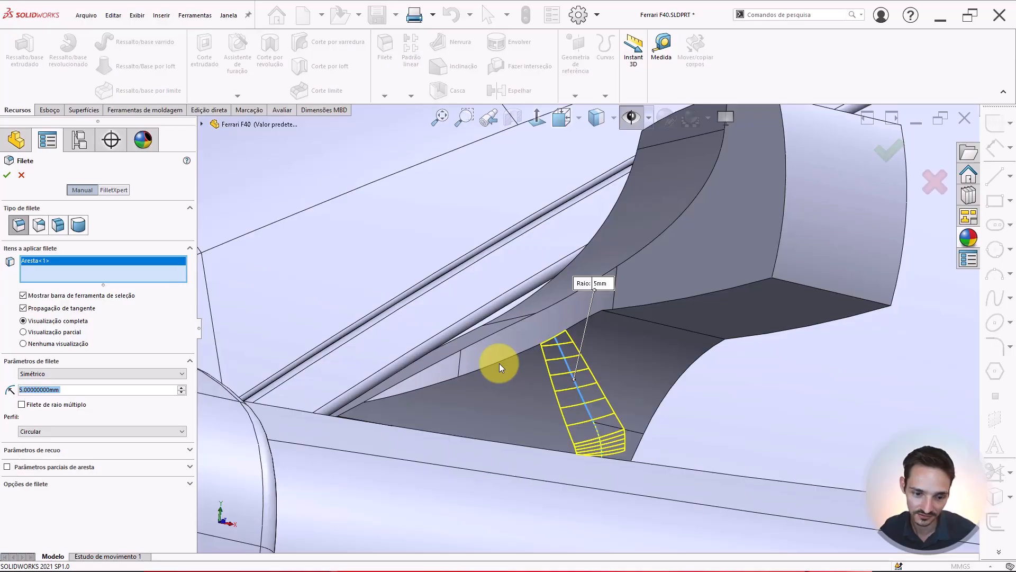
text(10)
key(Return)
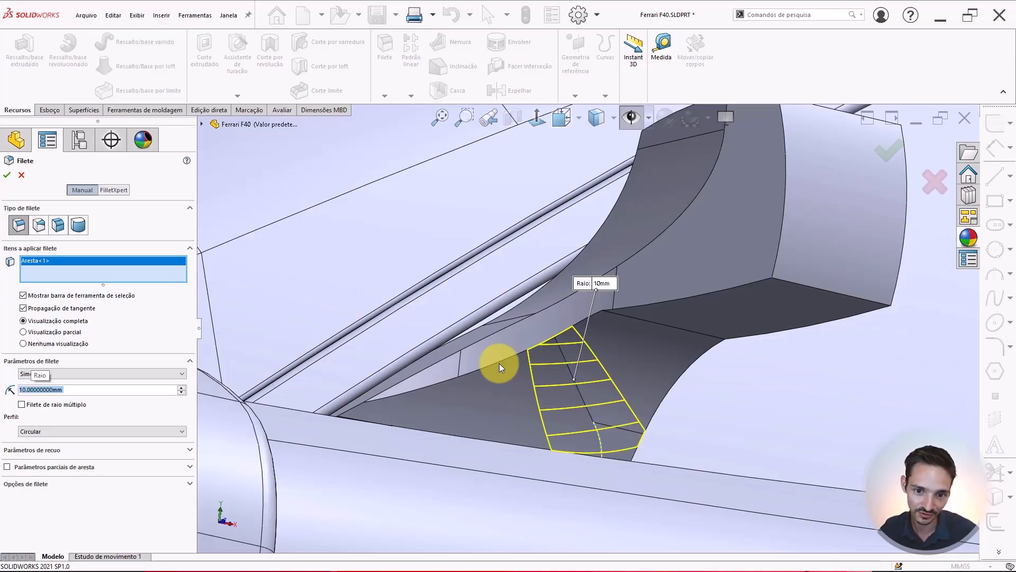
key(Return)
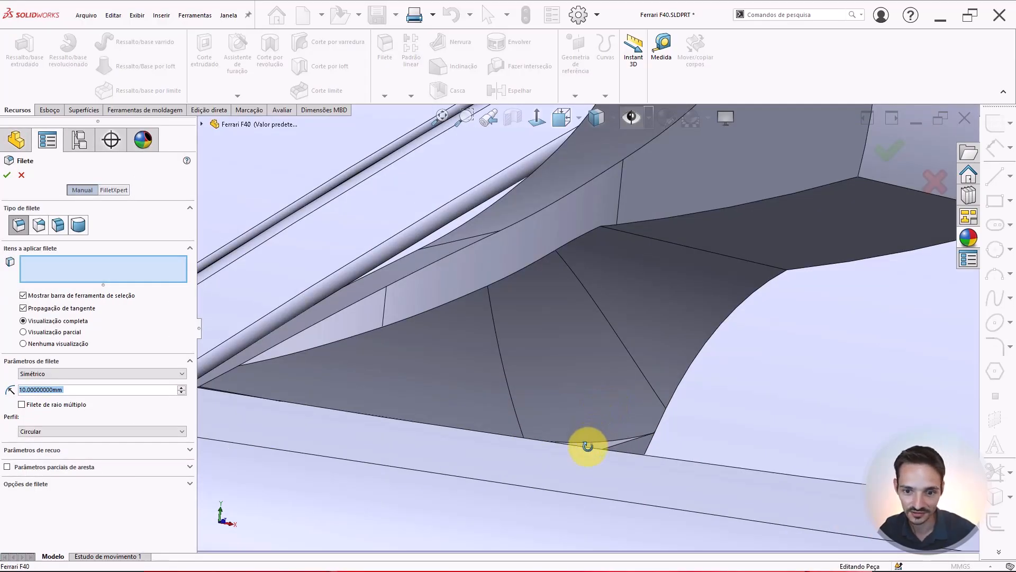
Edit the existing fillet at the base of the mirror arm and change its radius to 5 mm
middle_drag(585, 445, 551, 422)
key(Escape)
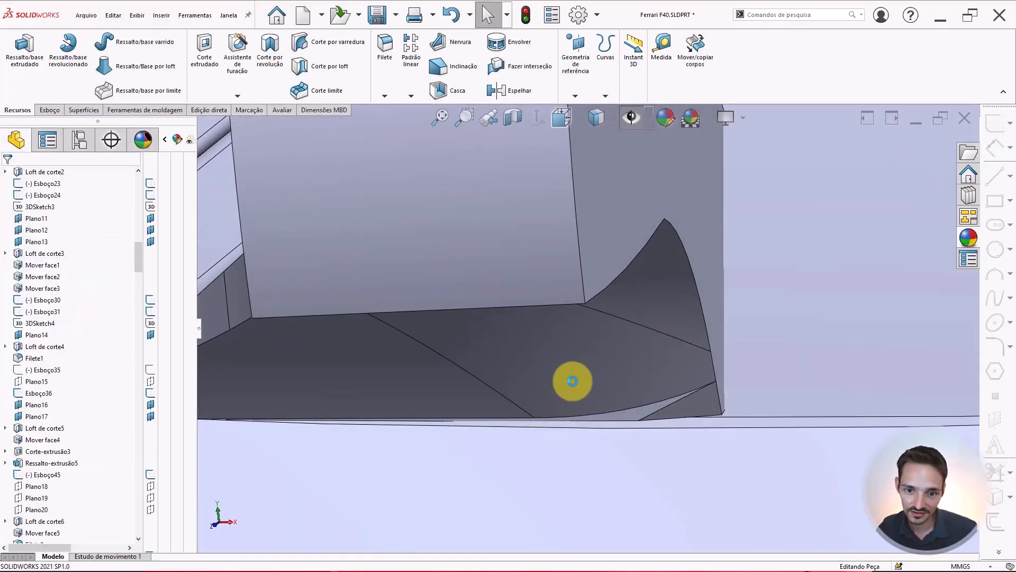
click(571, 382)
middle_drag(570, 383, 576, 313)
click(583, 360)
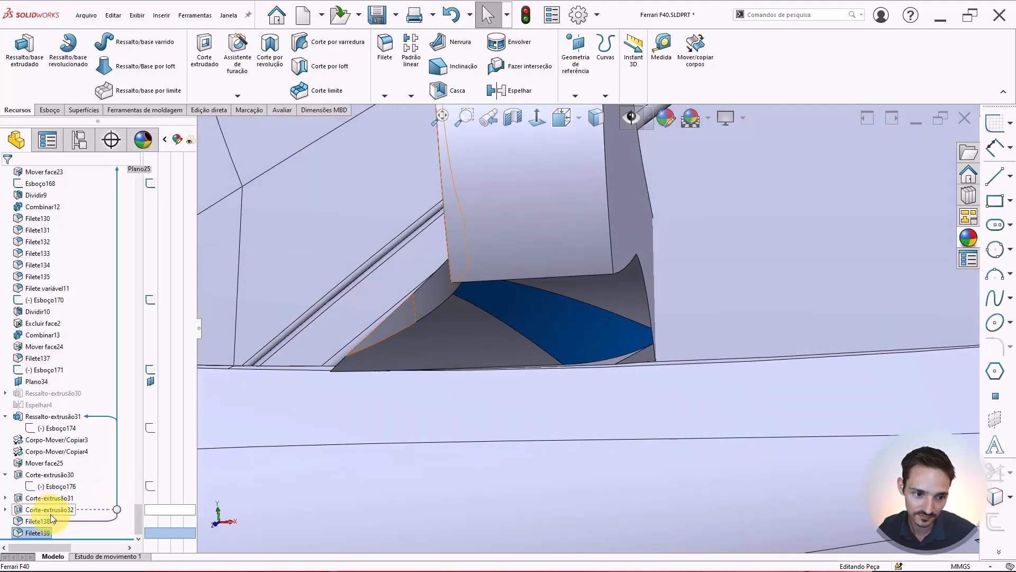
click(27, 532)
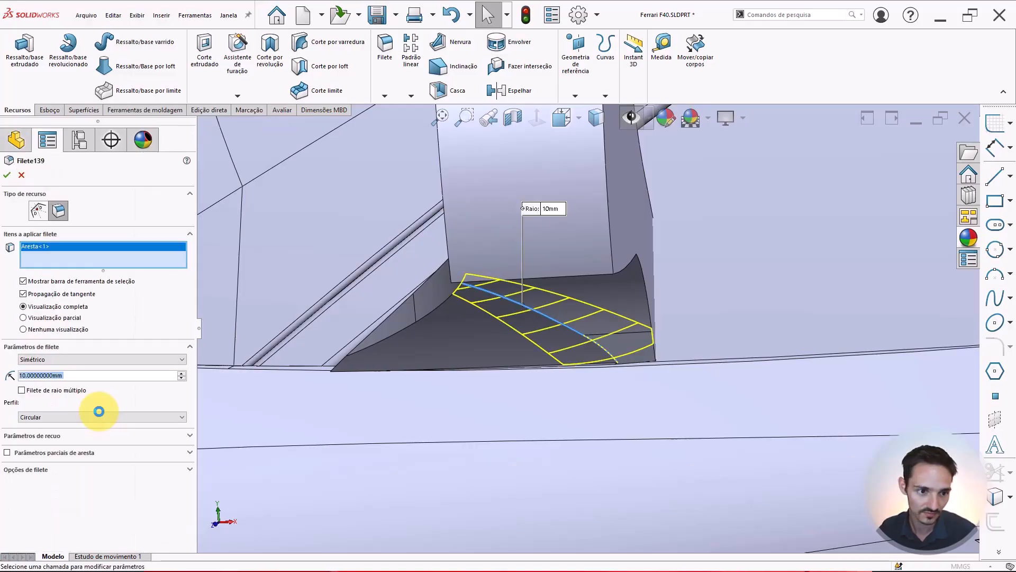
text(7)
key(Return)
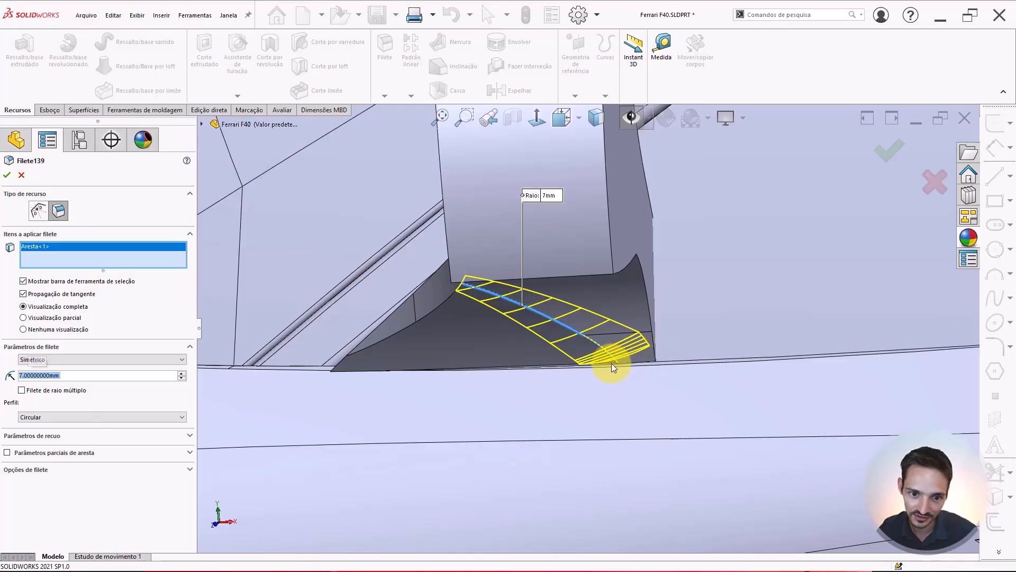
scroll(612, 363, down, 5)
middle_drag(610, 363, 599, 303)
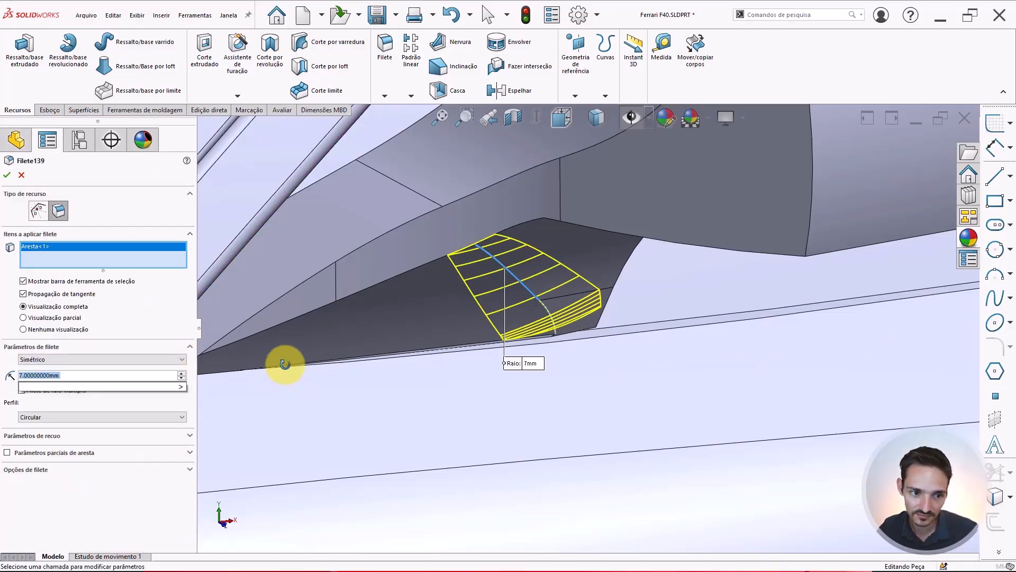
scroll(283, 363, up, 5)
text(5)
key(Return)
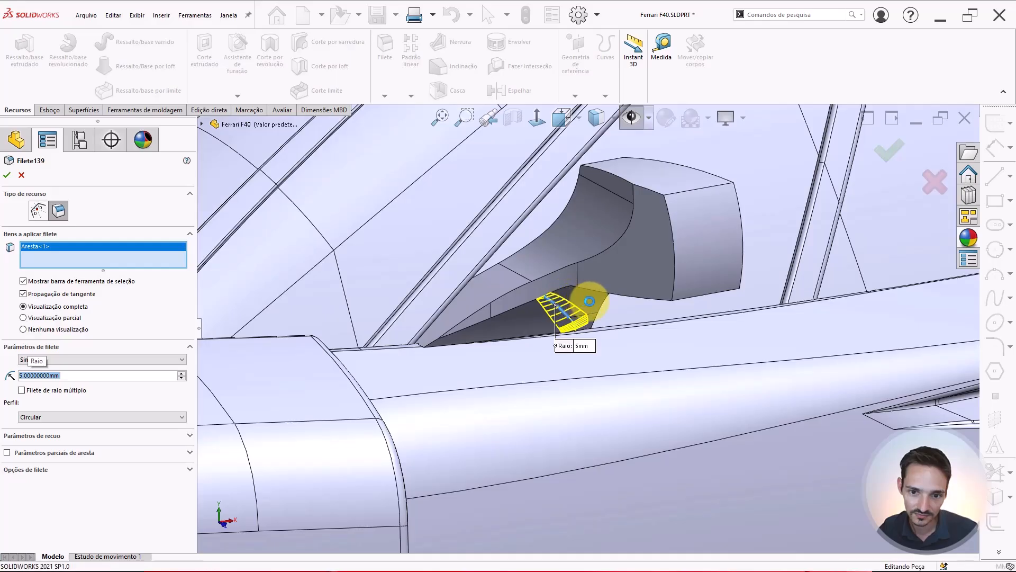
key(Return)
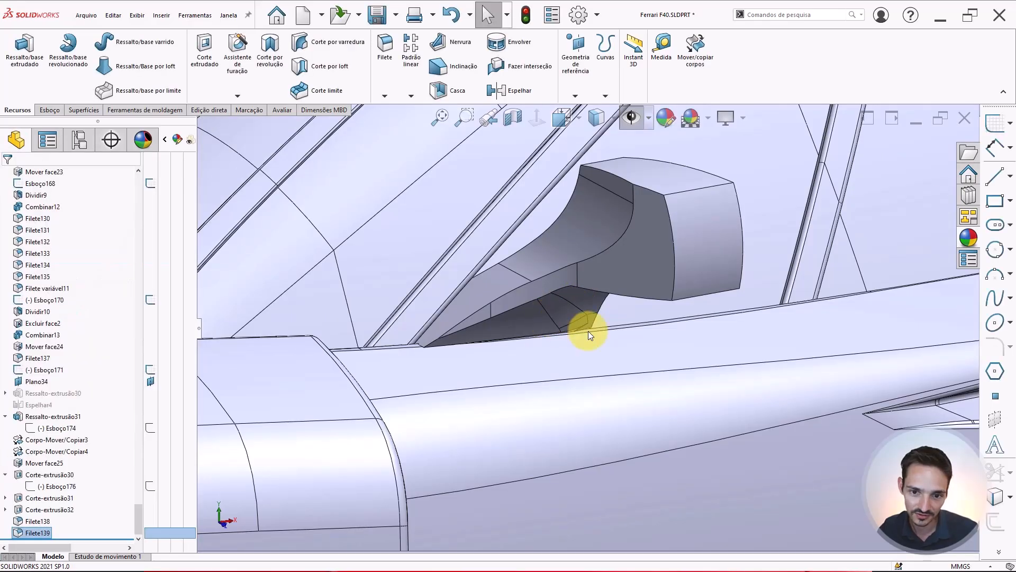
Start a new fillet on the short edge where the top of the mirror arm meets the housing, with tangent propagation turned off
scroll(589, 331, down, 3)
scroll(581, 279, up, 10)
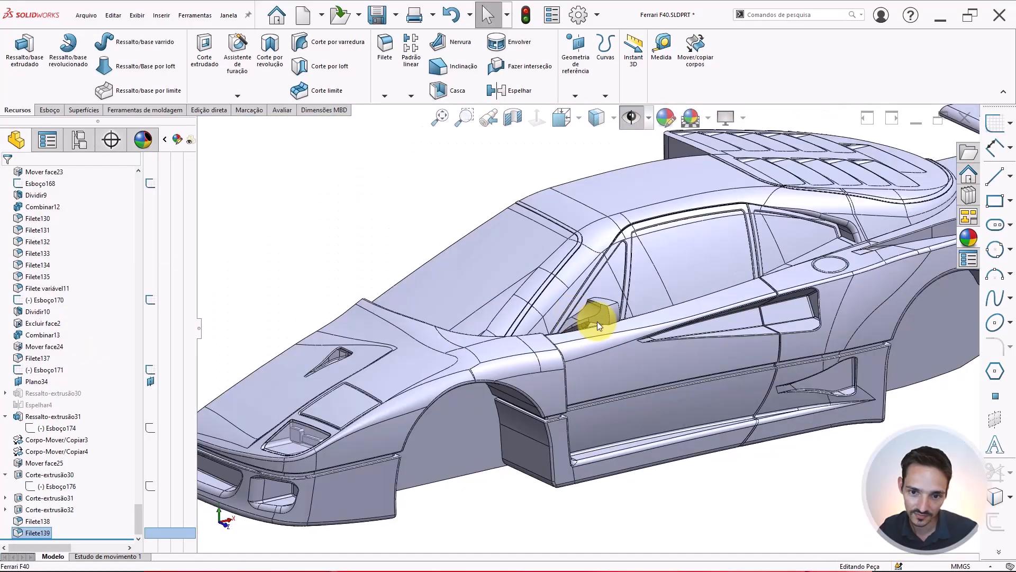
scroll(597, 322, up, 5)
click(468, 260)
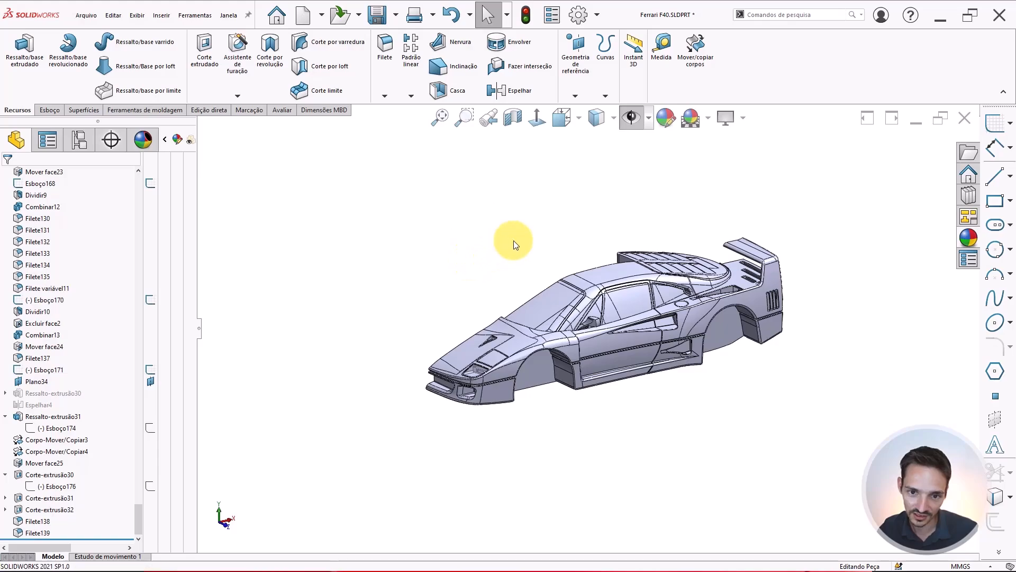
scroll(589, 329, down, 12)
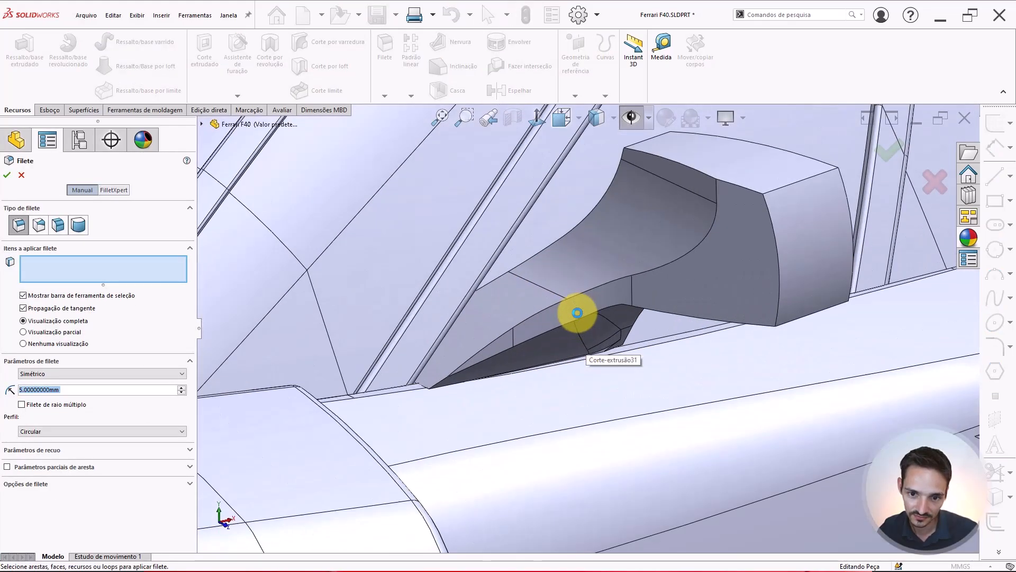
middle_drag(577, 312, 633, 257)
scroll(647, 262, down, 2)
click(625, 252)
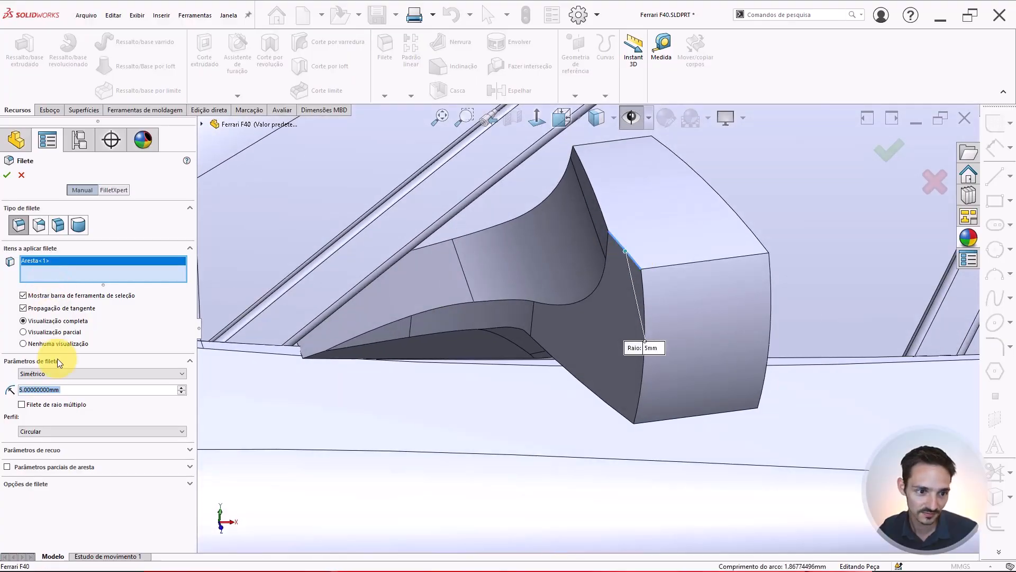
click(31, 307)
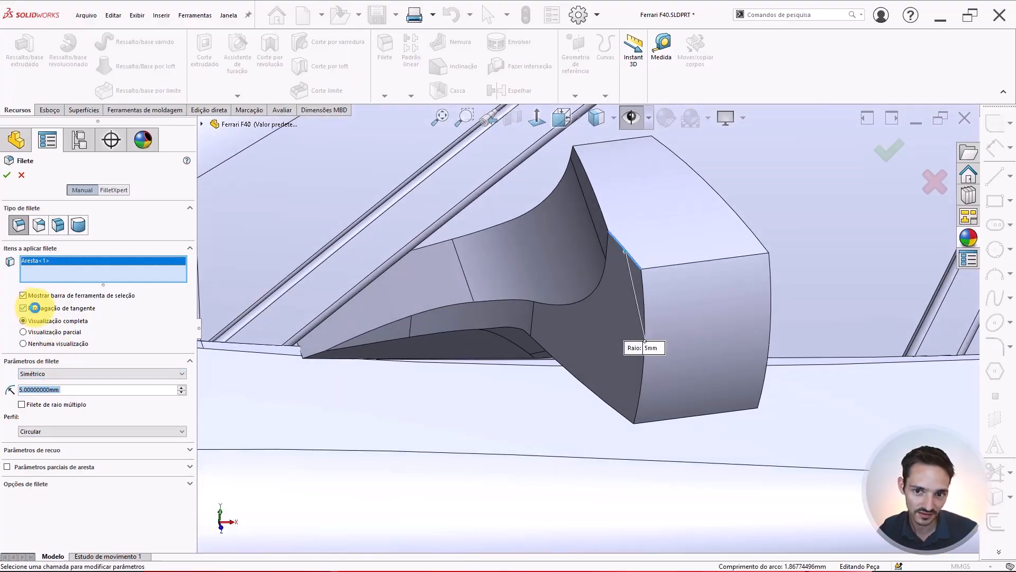
Set this fillet's radius to 2.5 mm and preview it around the mirror housing
middle_drag(674, 275, 616, 263)
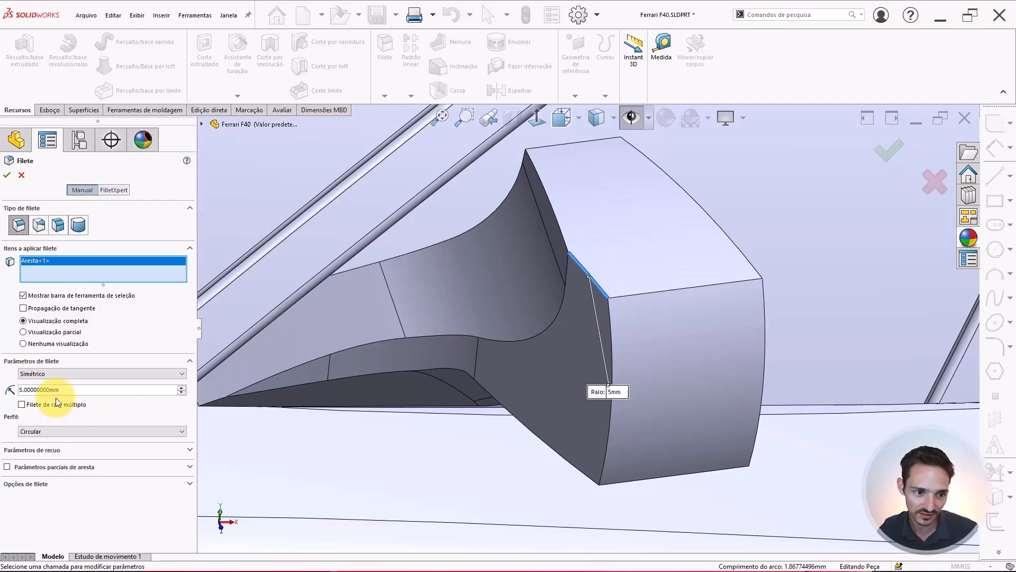
drag(82, 390, 1, 379)
text(1)
key(Return)
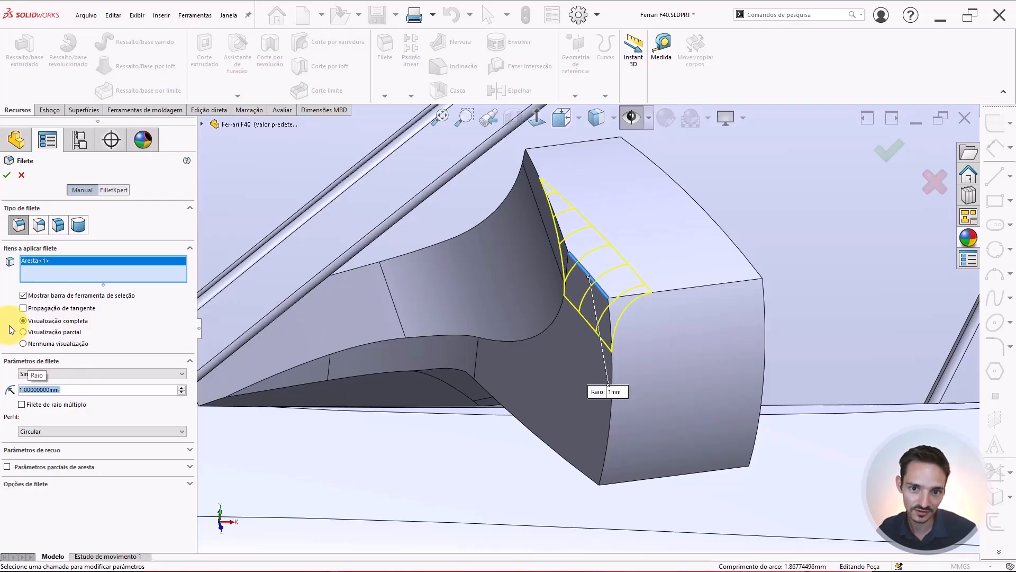
text(2)
key(Return)
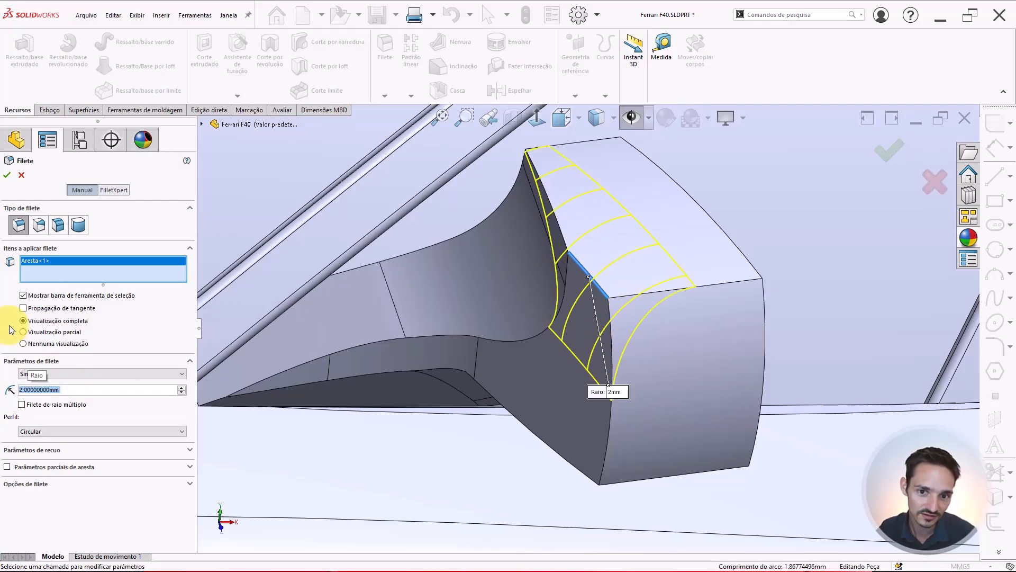
text(3)
key(Return)
text(2.5)
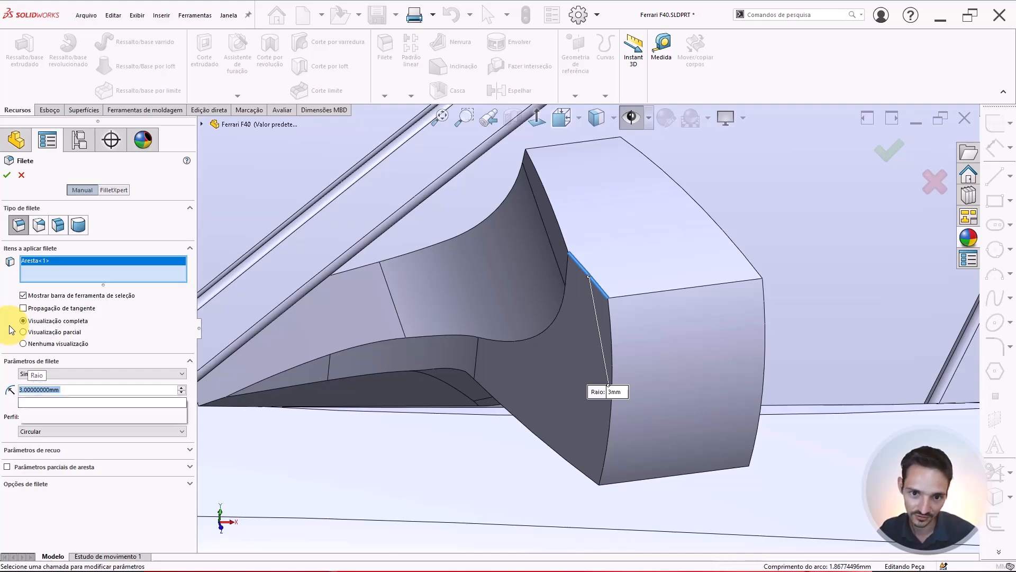
key(Return)
middle_drag(605, 255, 595, 290)
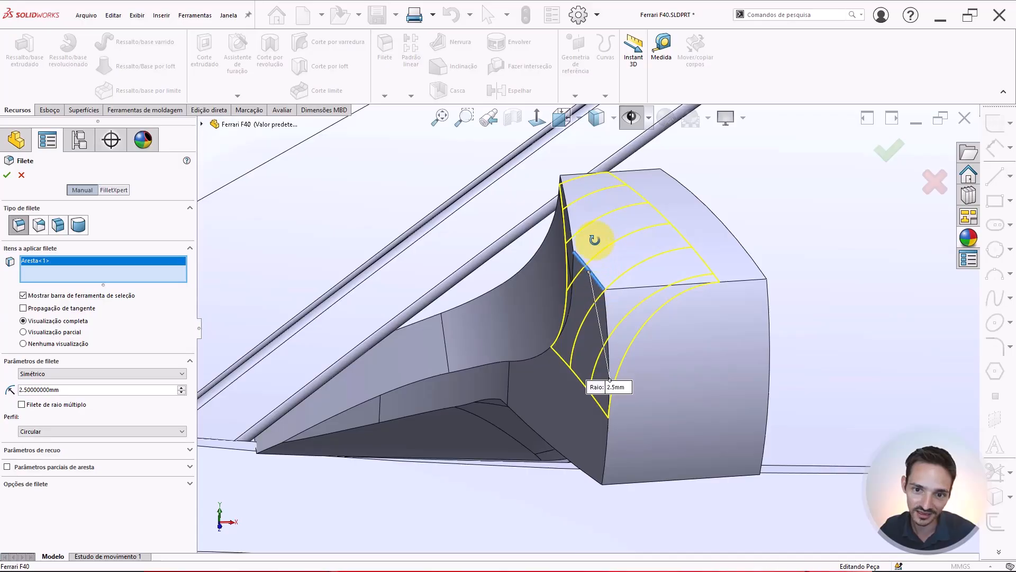
middle_drag(595, 239, 593, 282)
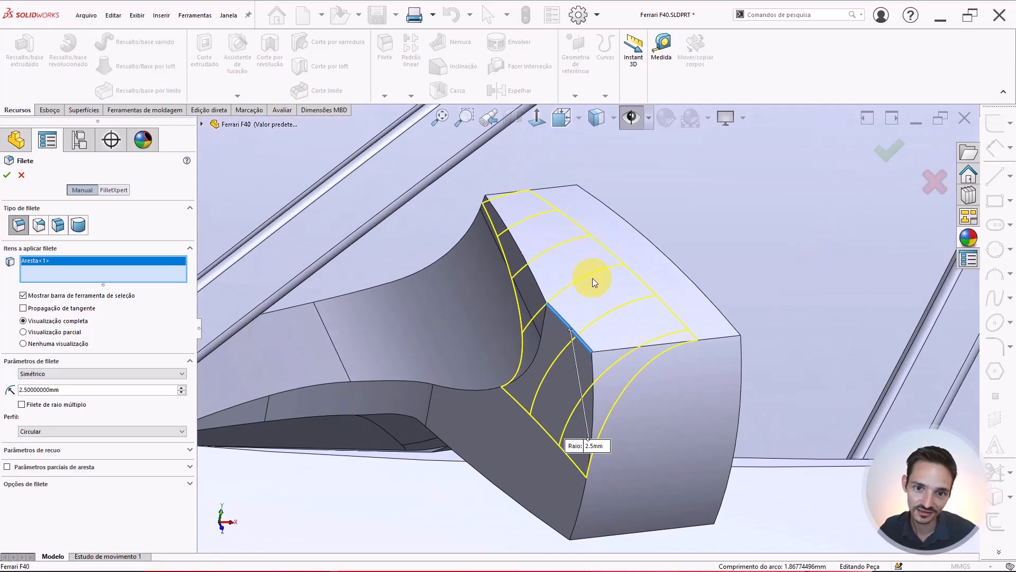
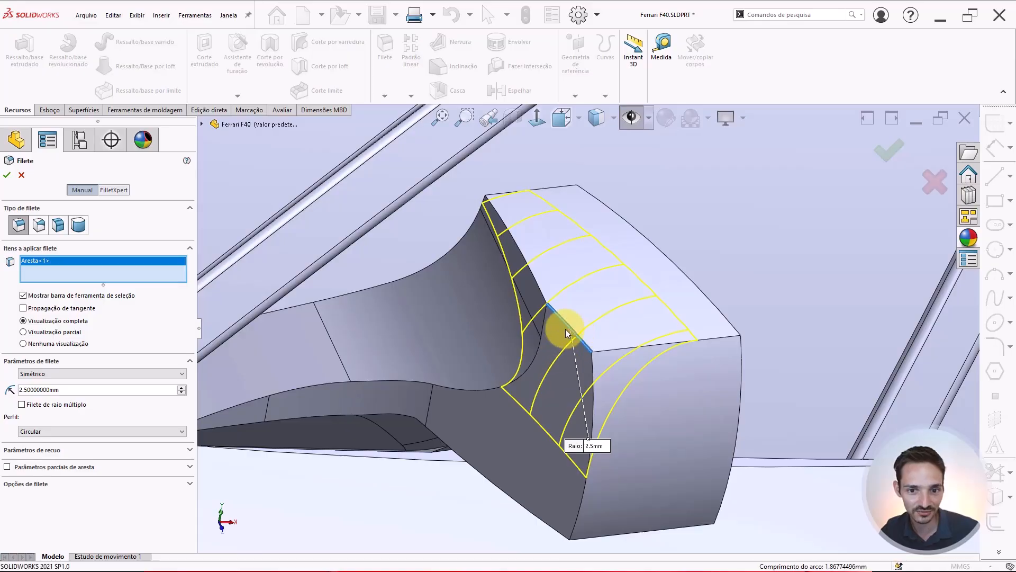
Apply the 2.5 mm fillet where the top of the mirror arm meets the housing
key(Return)
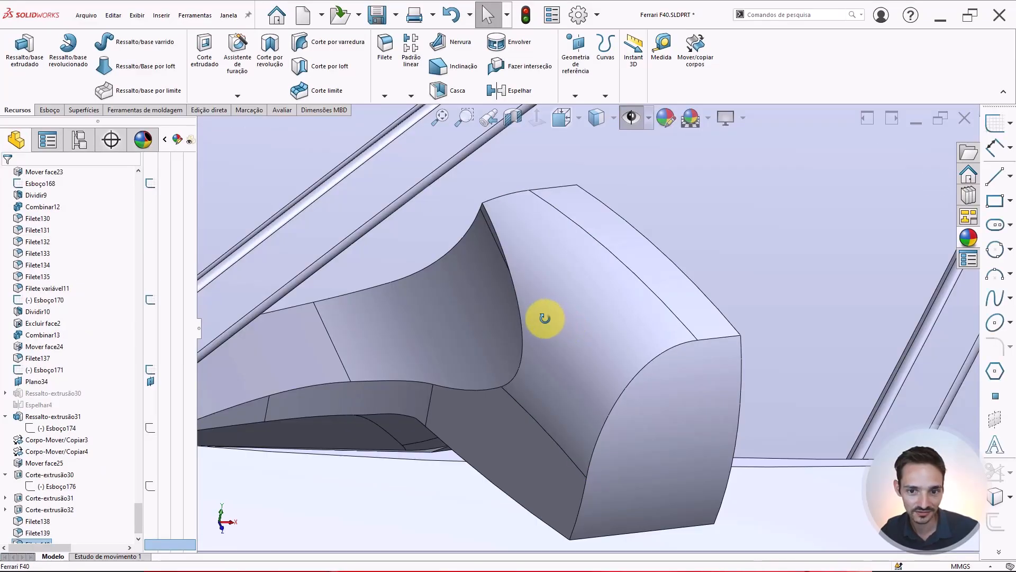
middle_drag(544, 317, 602, 240)
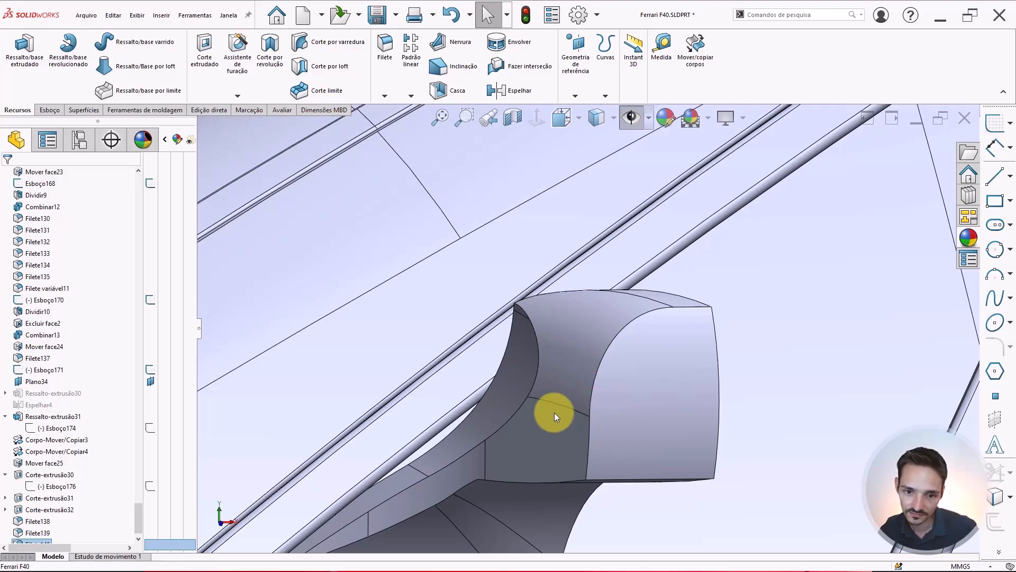
middle_drag(554, 412, 406, 236)
right_drag(406, 236, 448, 211)
scroll(566, 345, down, 5)
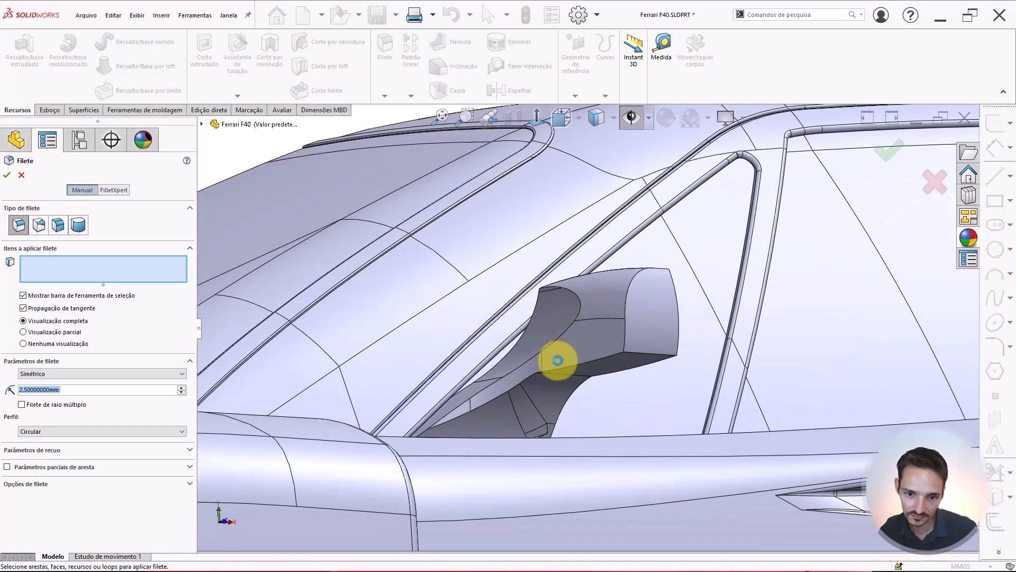
Fillet the edge where the mirror arm meets the underside of the housing with a 5 mm radius and apply it
mouse_move(526, 386)
middle_down()
mouse_move(569, 350)
mouse_move(586, 365)
mouse_move(567, 363)
mouse_move(586, 373)
mouse_move(546, 389)
middle_up()
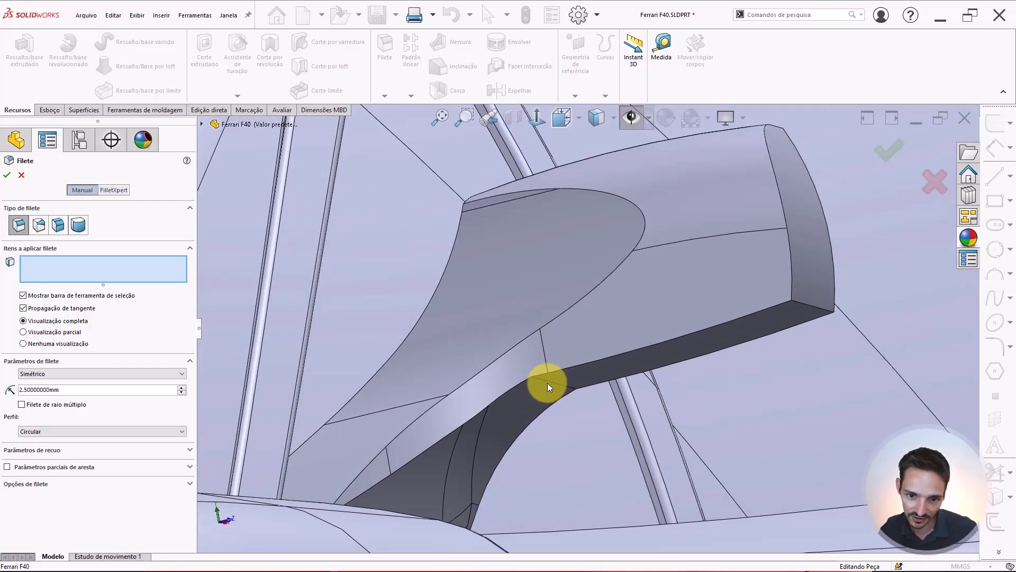
click(551, 382)
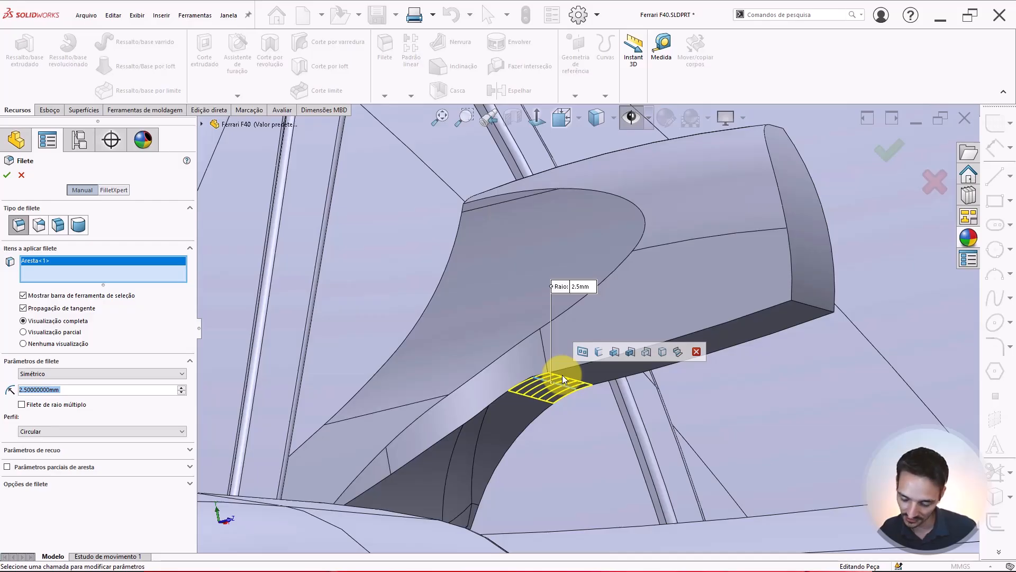
text(5)
key(Return)
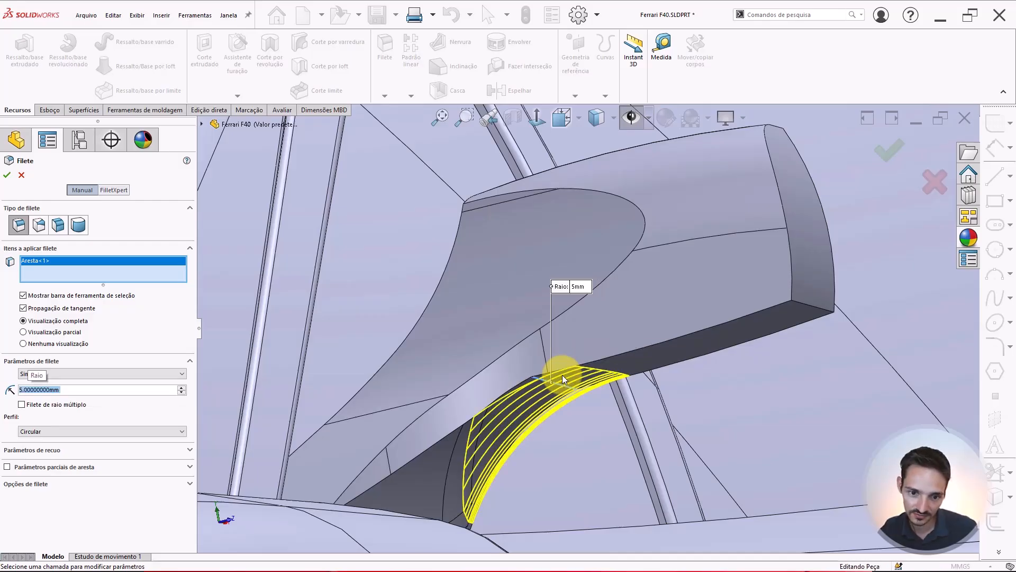
middle_drag(532, 389, 425, 437)
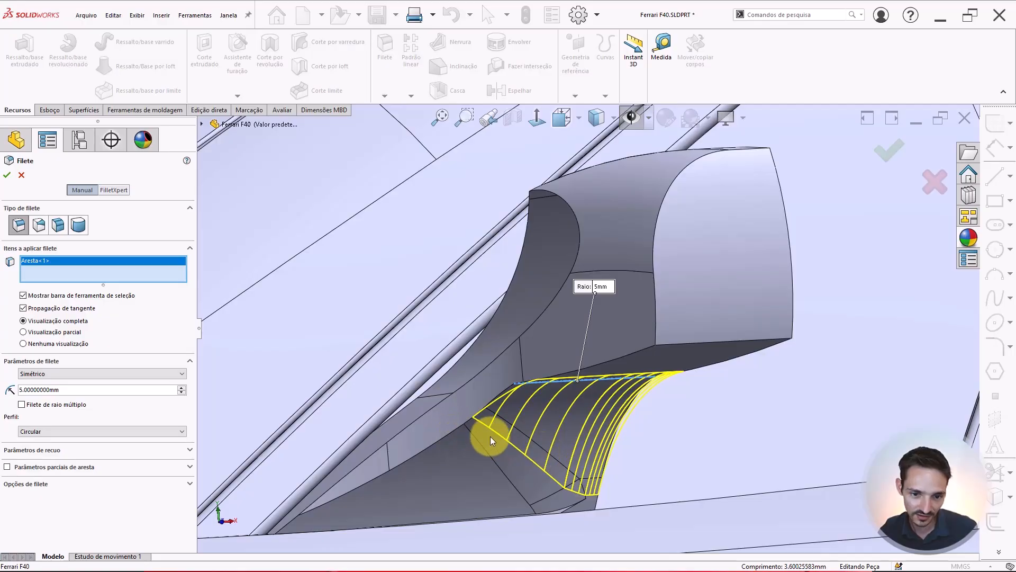
mouse_move(490, 434)
middle_down()
mouse_move(545, 447)
mouse_move(561, 434)
mouse_move(488, 426)
middle_up()
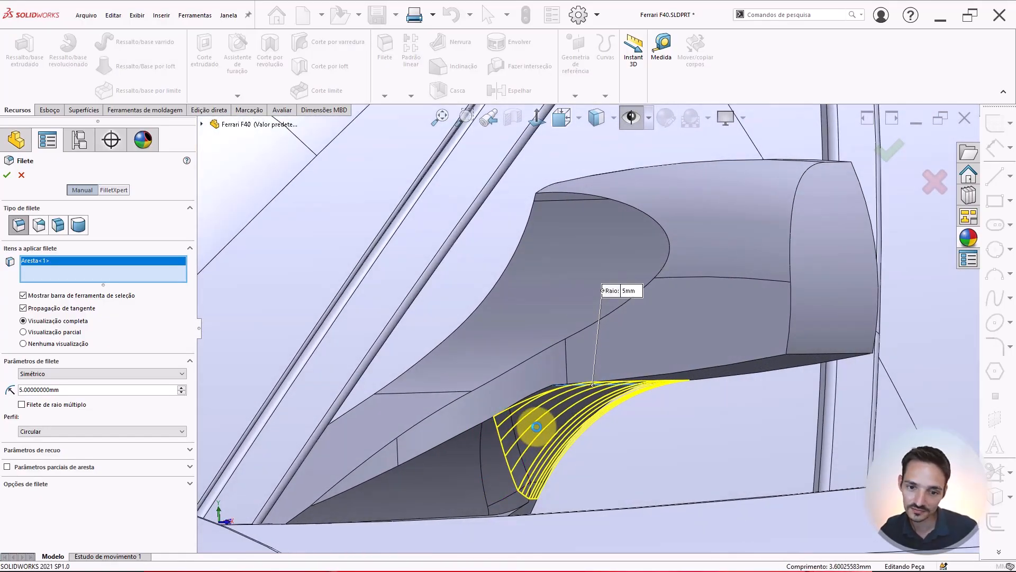
key(Return)
Fillet the curved outer edge of the mirror housing's front face with a 2 mm radius and apply it
middle_drag(556, 415, 570, 370)
scroll(570, 370, up, 4)
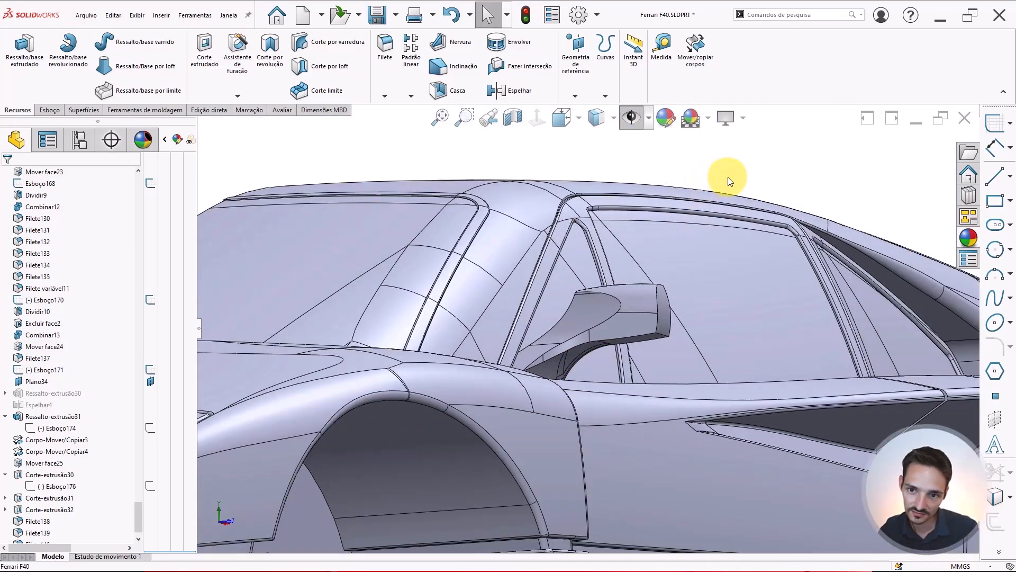
scroll(571, 332, down, 3)
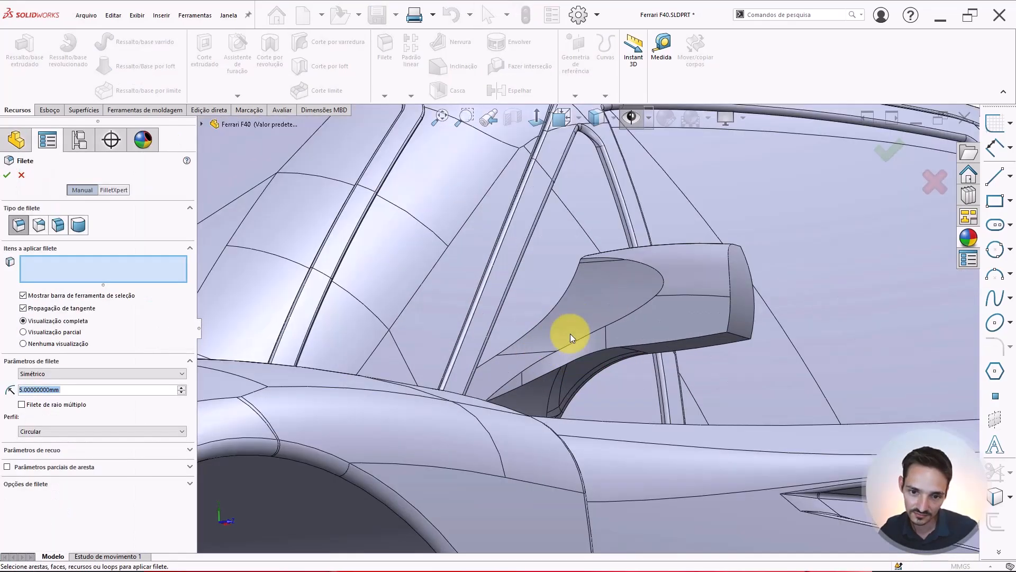
scroll(542, 345, down, 3)
middle_drag(555, 343, 680, 258)
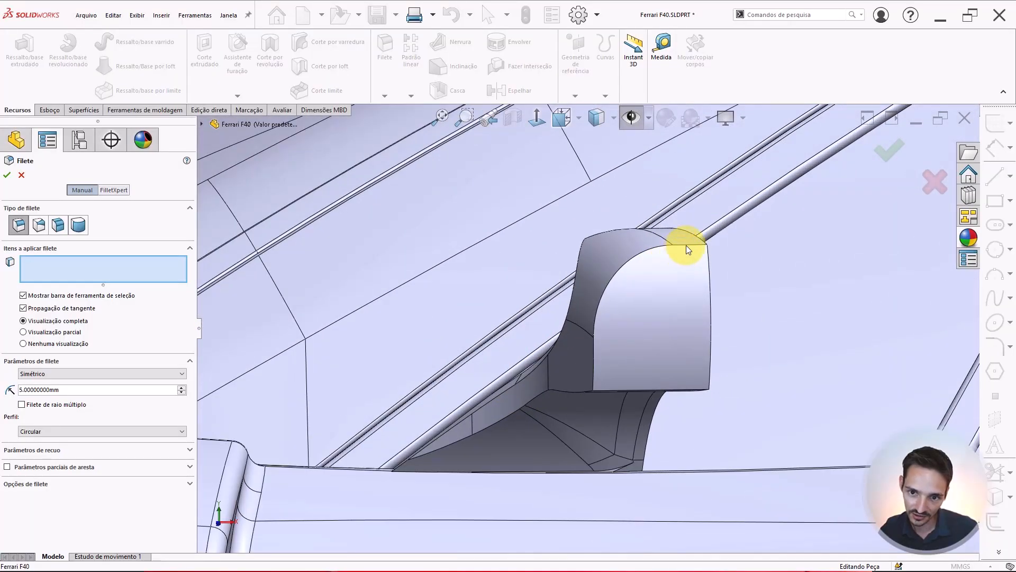
click(686, 246)
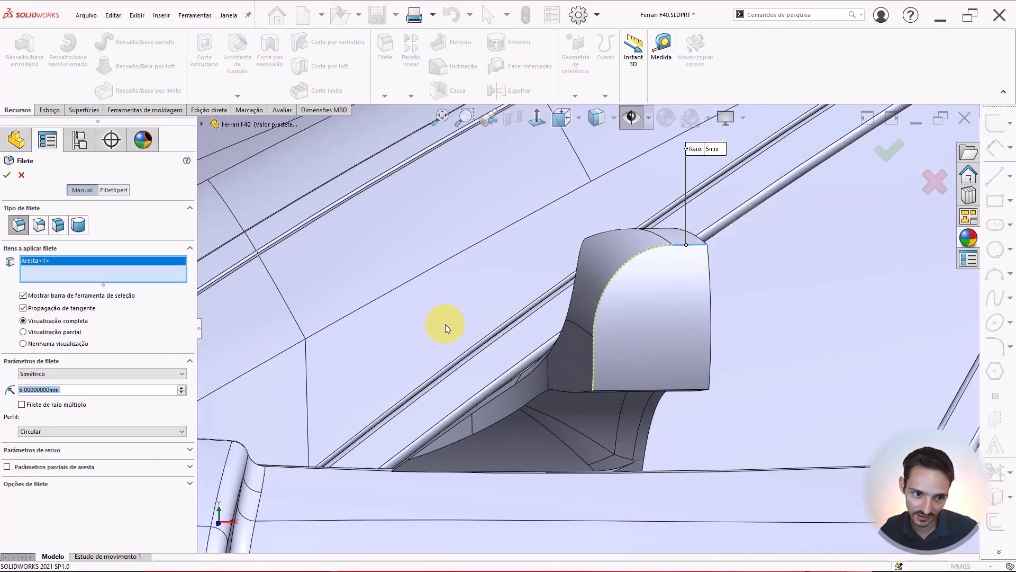
text(3)
key(Return)
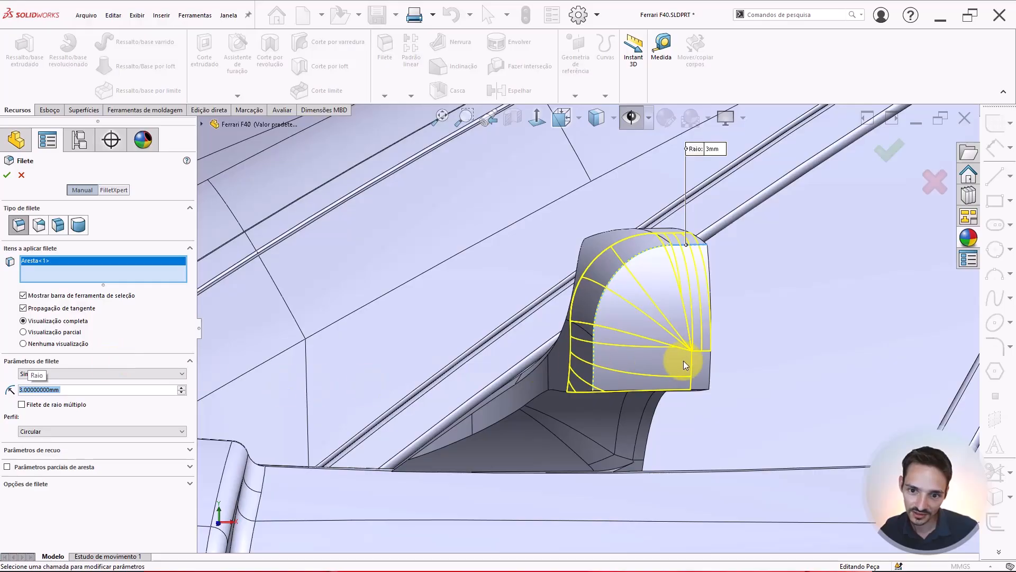
middle_drag(684, 360, 717, 371)
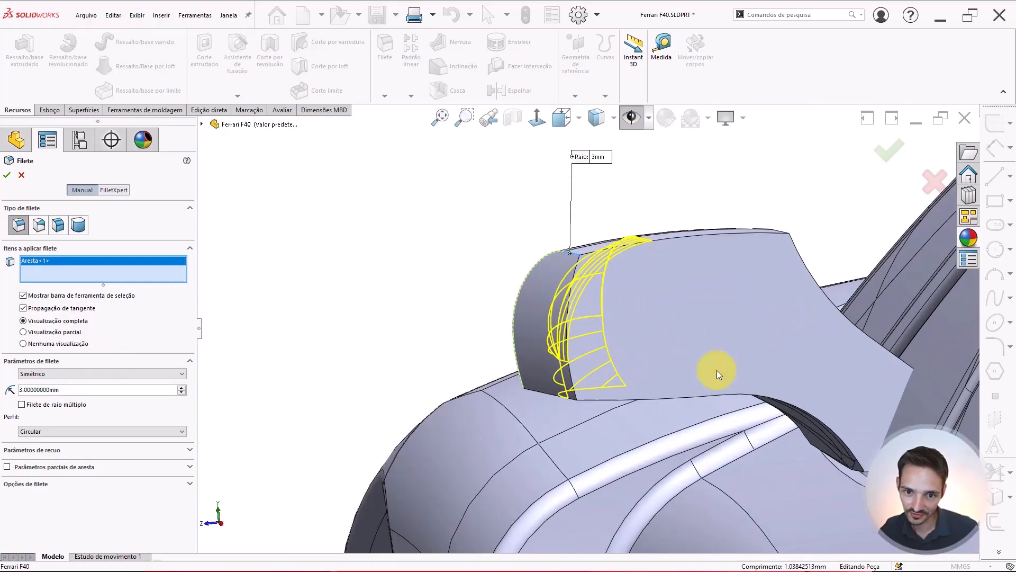
text(2)
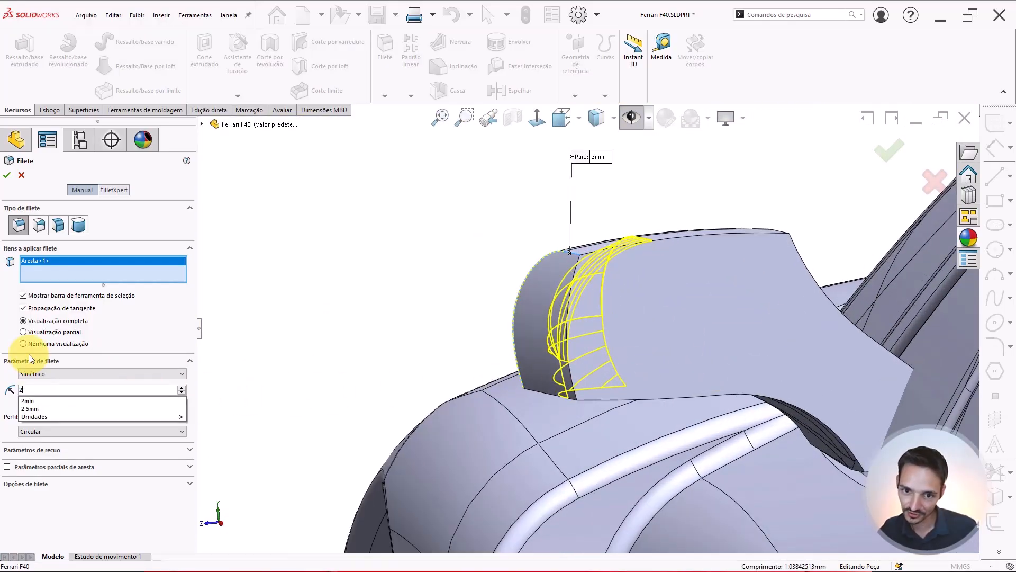
key(Return)
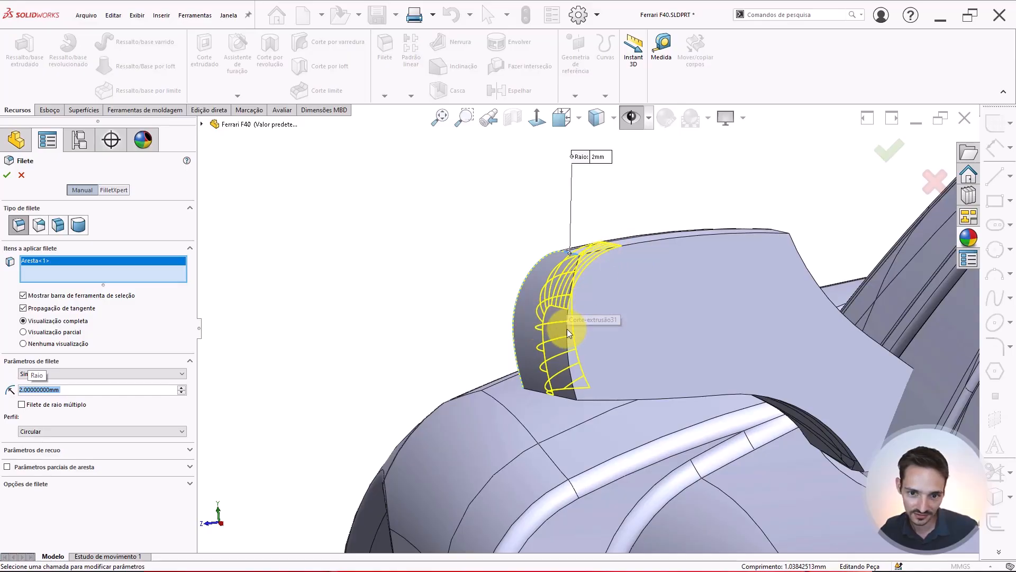
middle_drag(567, 329, 557, 268)
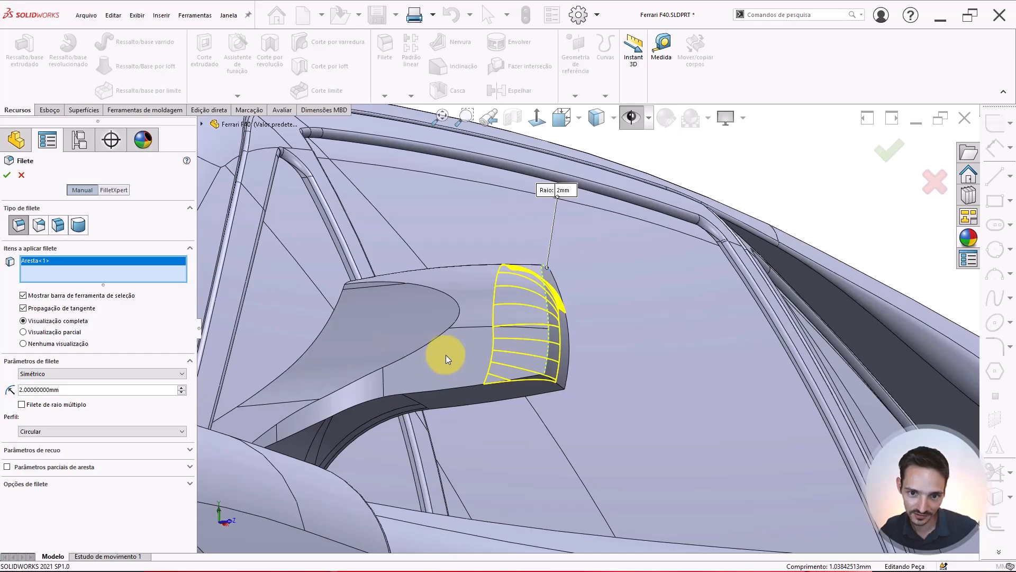
key(Return)
Start a new fillet on the two edges where the top of the arm meets the housing's inner side, radius 2.5 mm
scroll(484, 356, up, 3)
middle_drag(502, 337, 535, 354)
scroll(535, 354, up, 6)
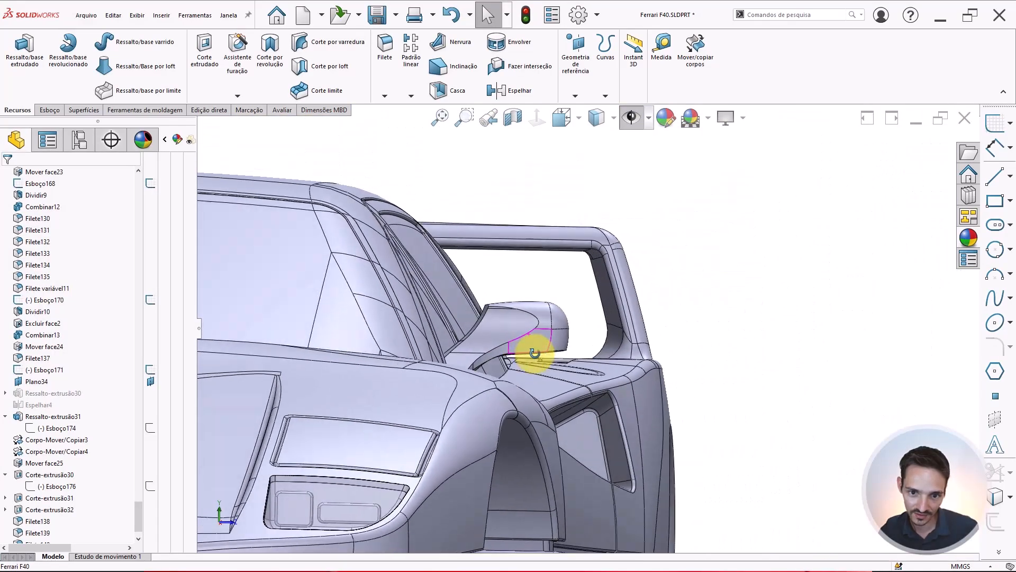
scroll(582, 332, down, 8)
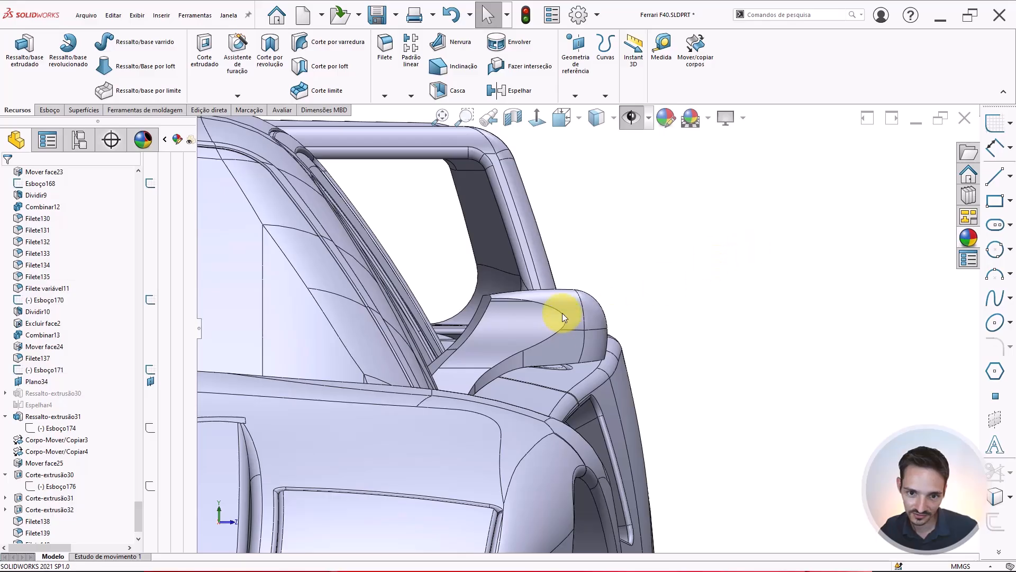
key(Return)
scroll(556, 316, down, 3)
middle_drag(488, 311, 440, 301)
scroll(437, 239, down, 3)
click(441, 234)
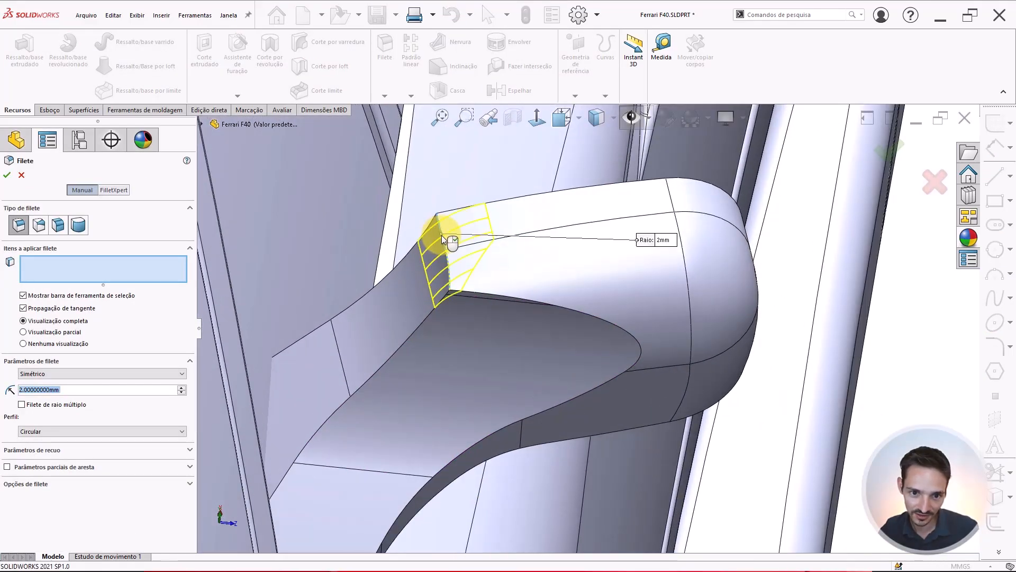
click(449, 275)
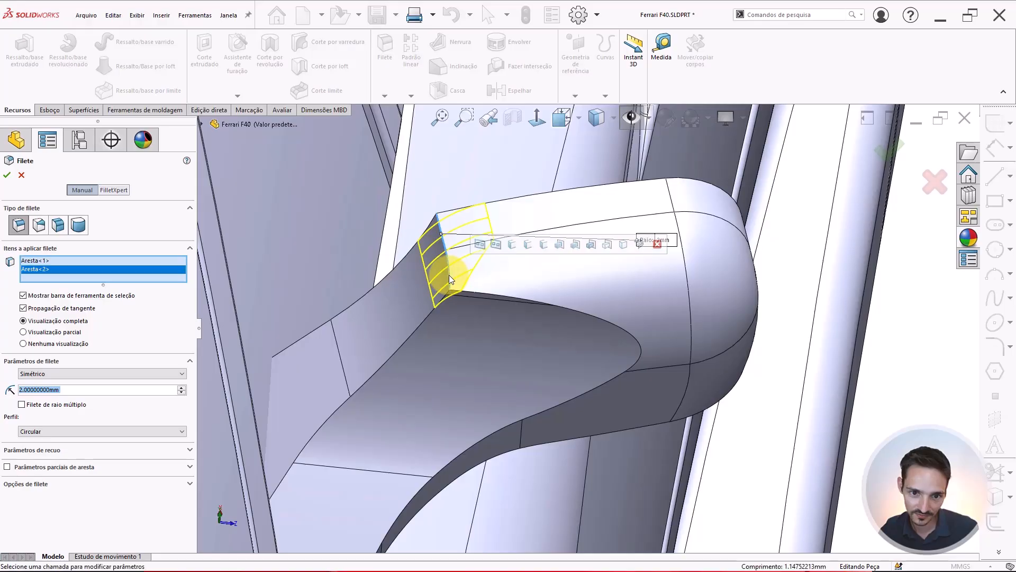
text(2.5)
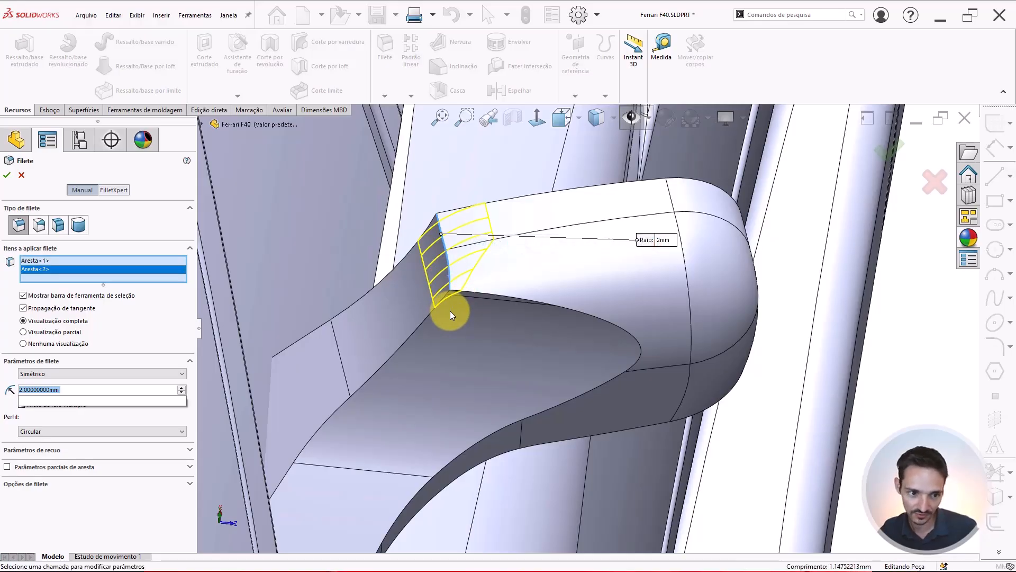
key(Return)
Set the two-edge fillet's radius to 3 mm and apply it
middle_drag(466, 372, 465, 249)
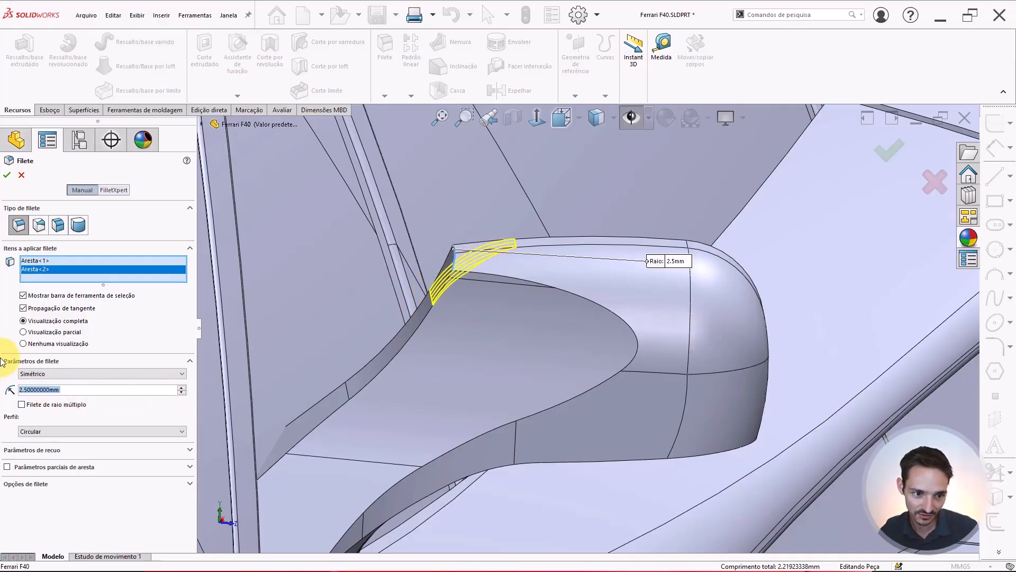
text(3)
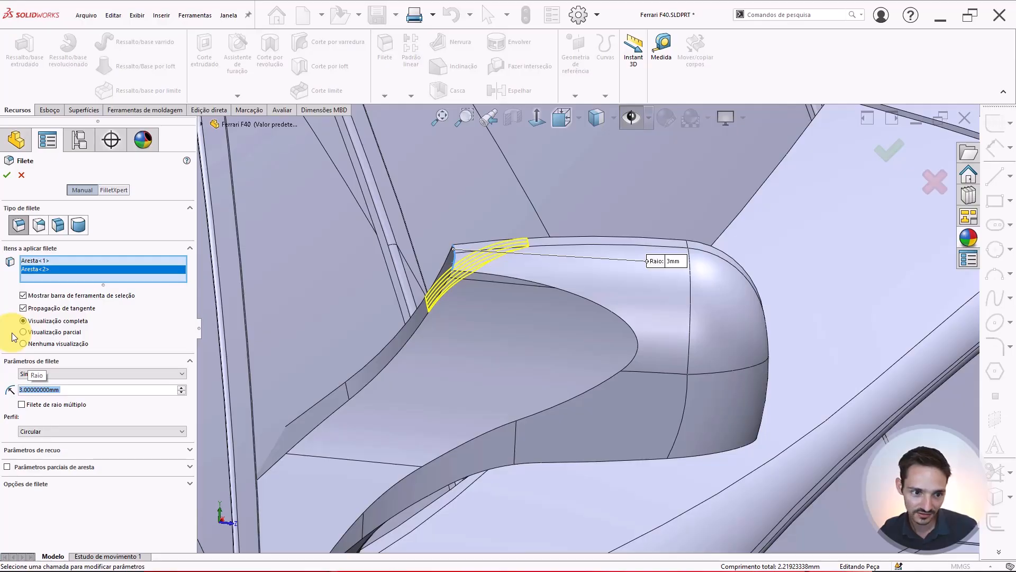
text(5)
key(Return)
middle_drag(319, 373, 530, 294)
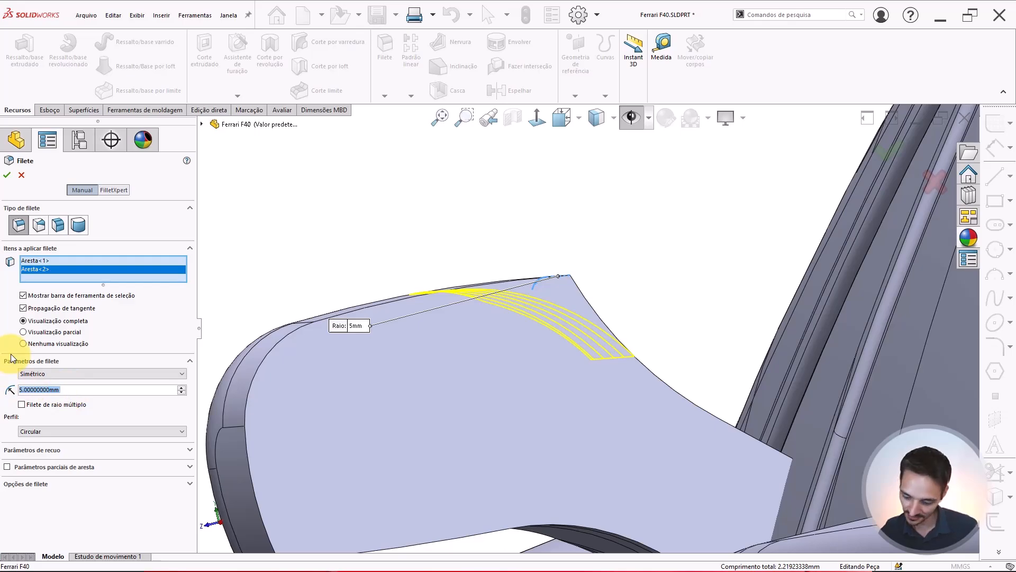
text(4)
key(Return)
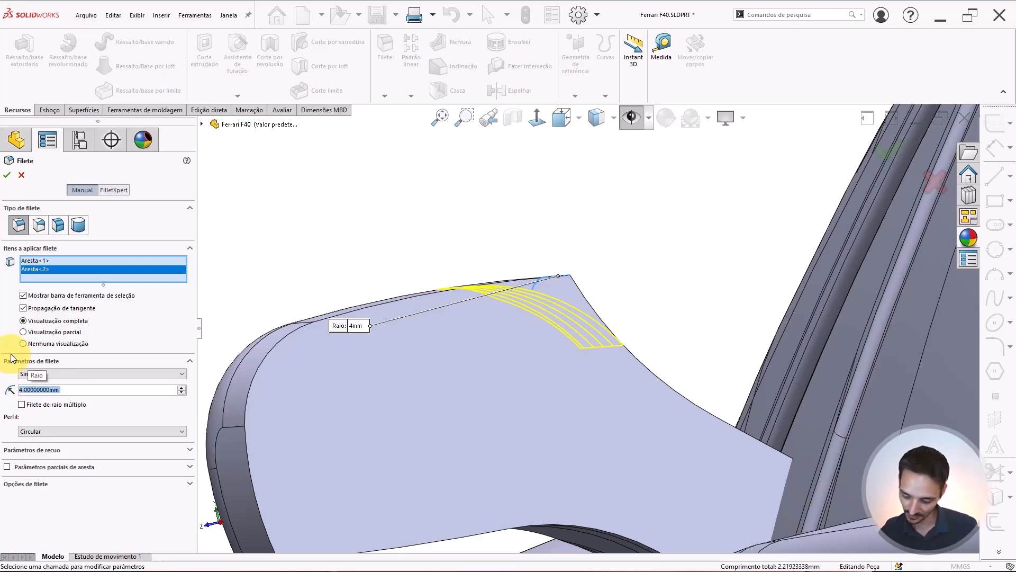
text(3)
key(Return)
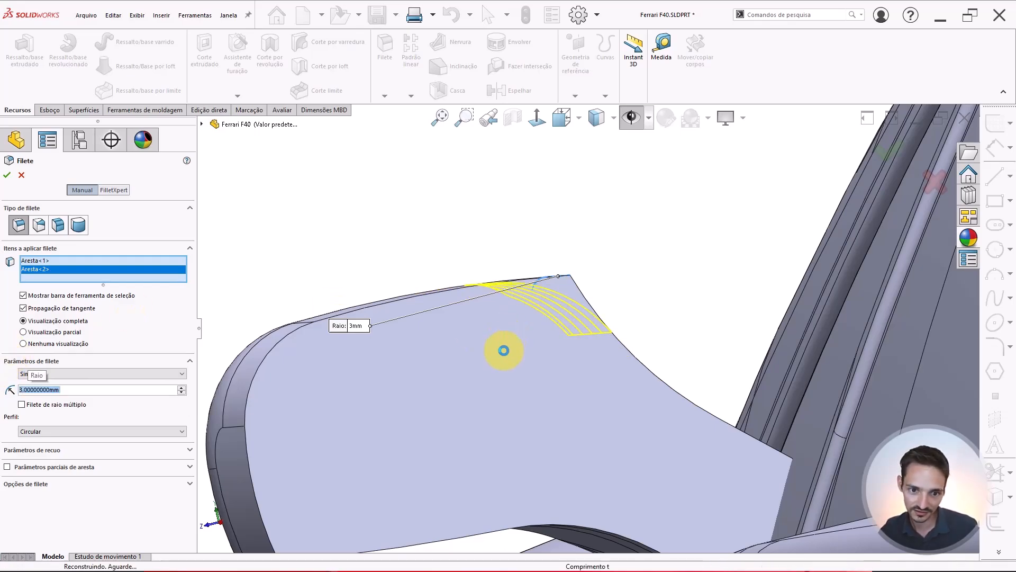
key(Return)
Fillet the short edge at the housing's lower inner corner above the arm with a 1.5 mm radius, without tangent propagation, and apply it
scroll(519, 357, up, 5)
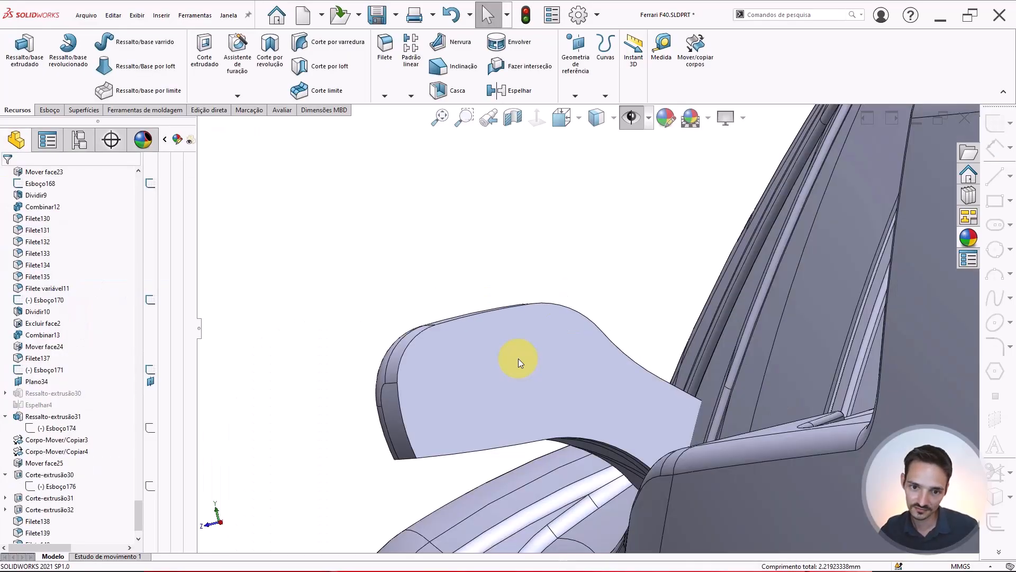
scroll(503, 344, up, 8)
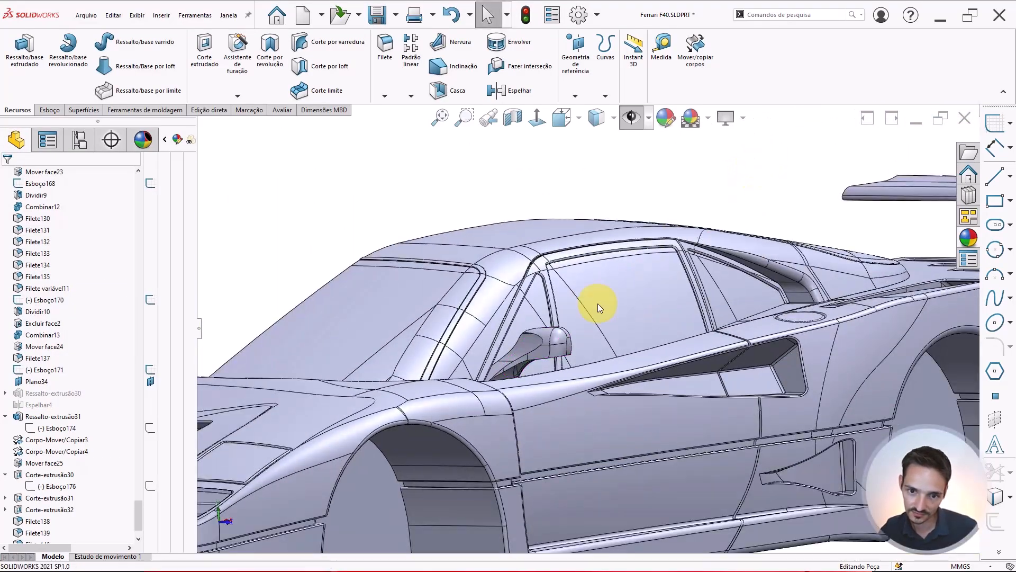
key(Return)
scroll(558, 336, down, 5)
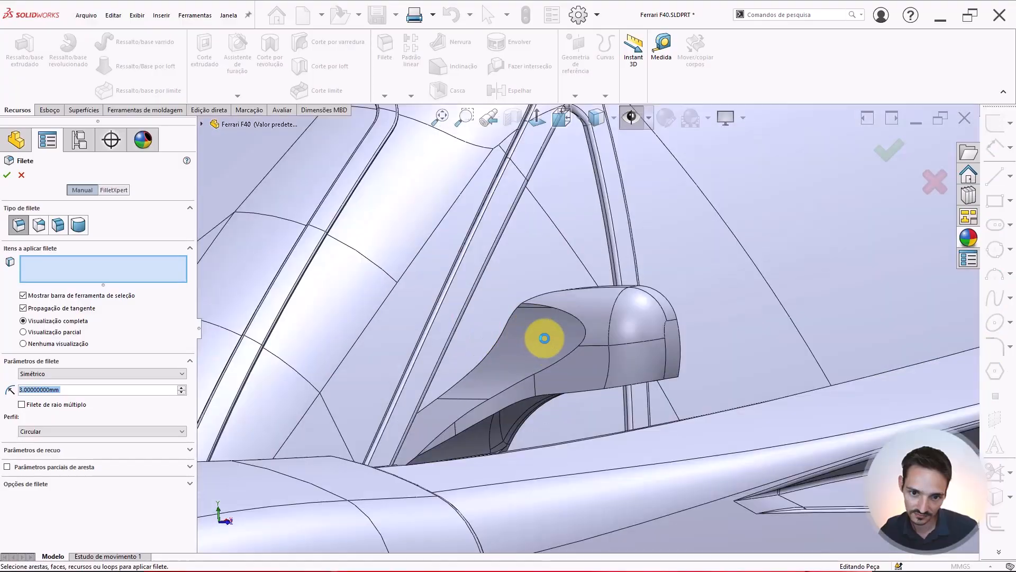
middle_drag(544, 335, 415, 268)
scroll(492, 334, down, 5)
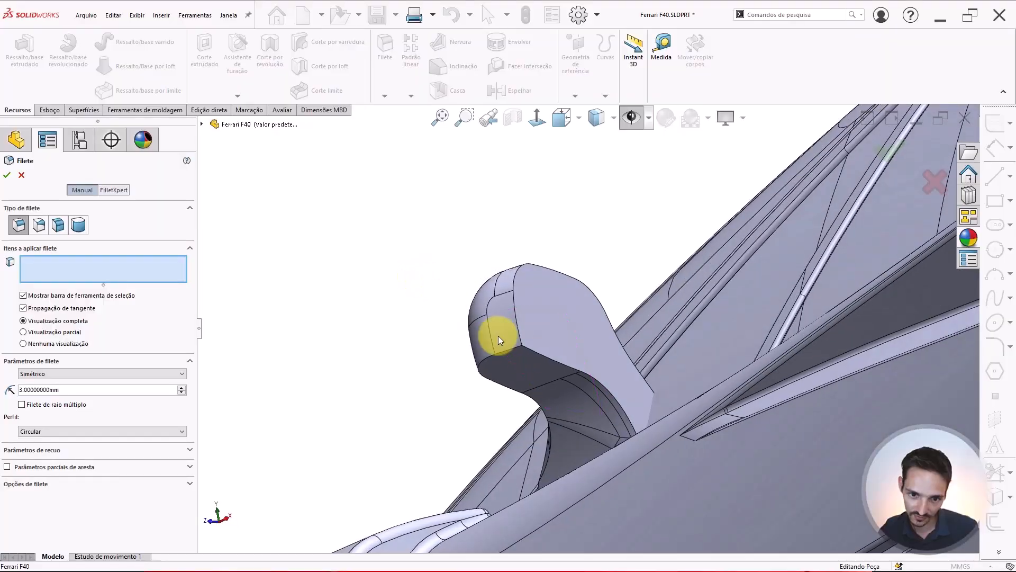
click(546, 355)
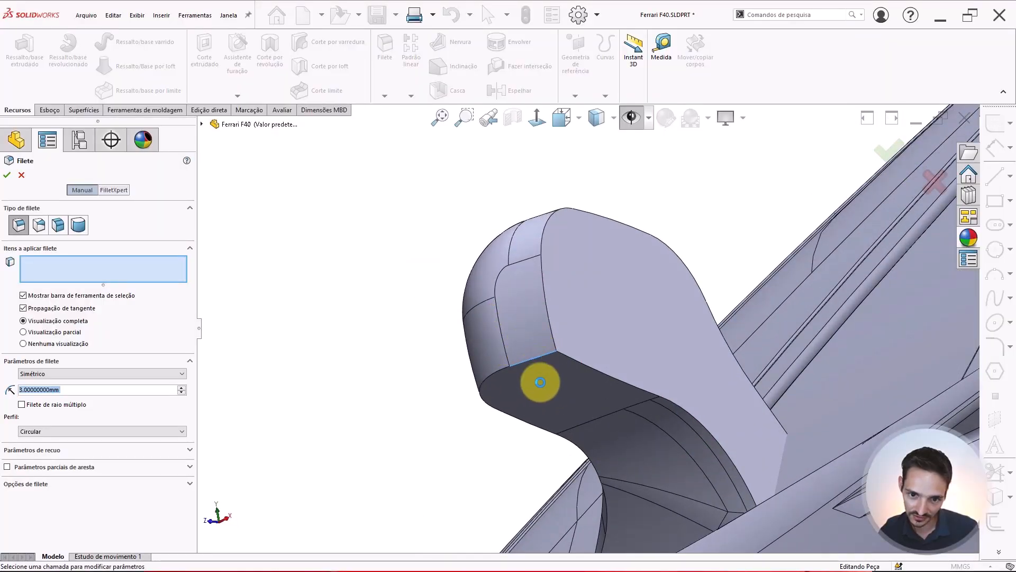
click(548, 377)
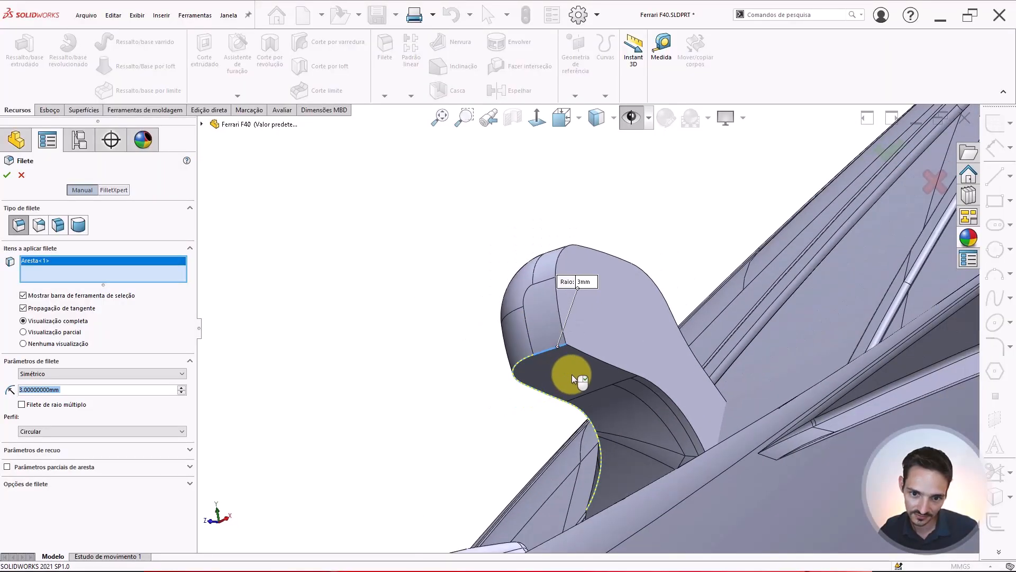
mouse_move(572, 374)
middle_down()
mouse_move(672, 381)
mouse_move(634, 359)
mouse_move(649, 368)
mouse_move(570, 386)
middle_up()
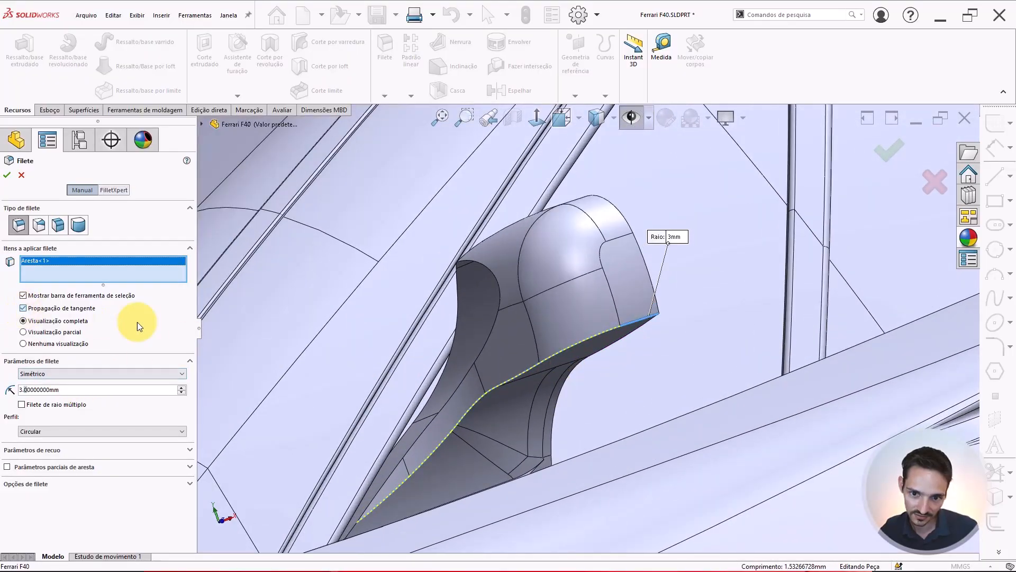
middle_drag(544, 328, 471, 342)
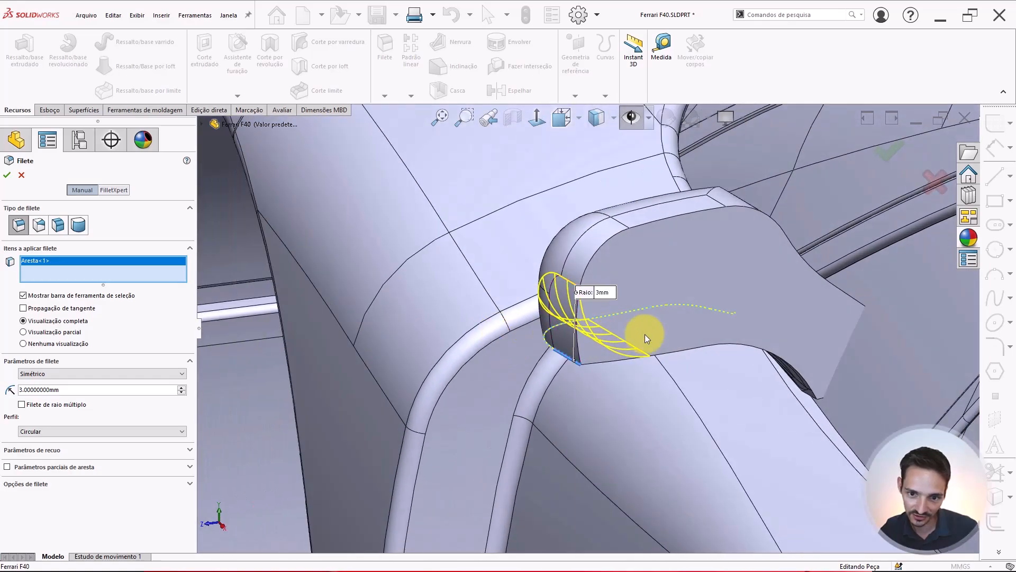
scroll(646, 337, down, 2)
double_click(141, 388)
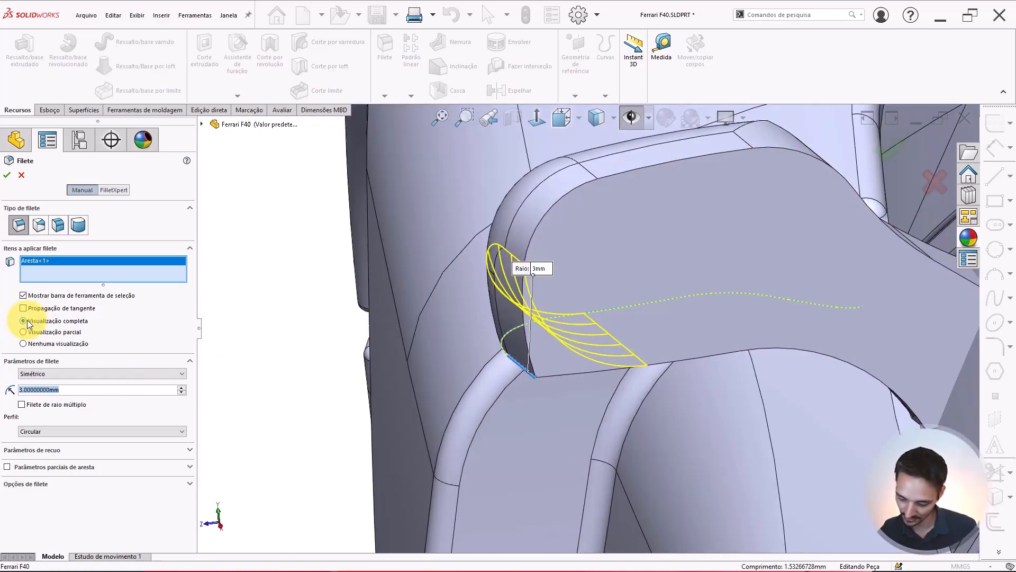
text(2)
key(Return)
text(1.5)
key(Return)
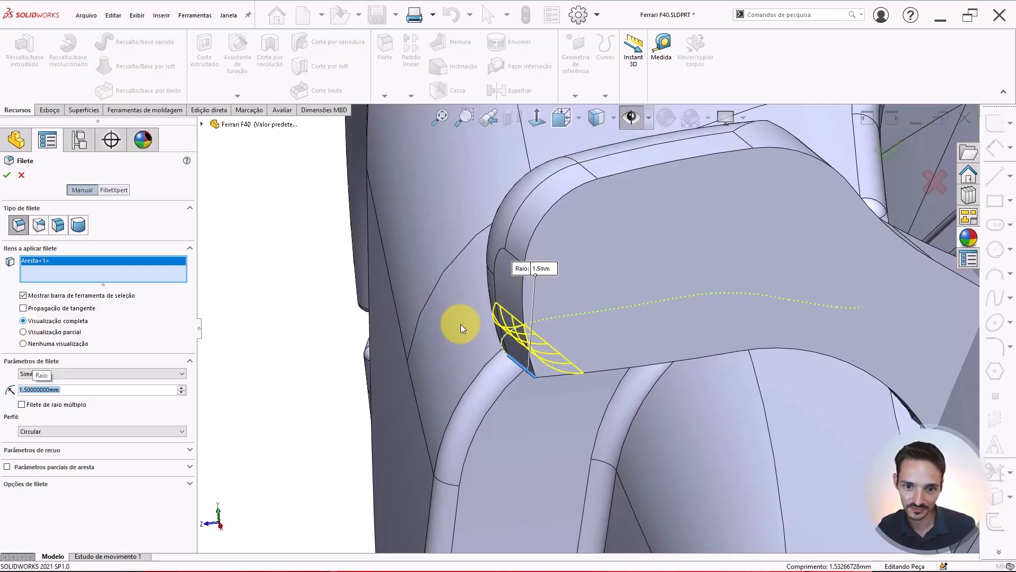
key(Return)
Fillet the long edge running along the top of the mirror arm into the housing with a 2 mm radius and apply it
scroll(566, 331, up, 6)
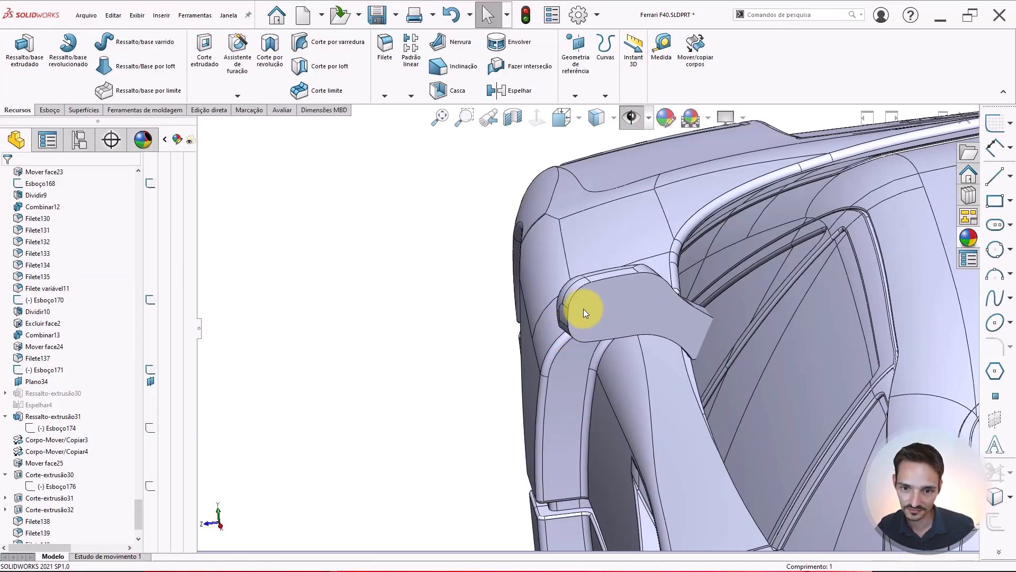
middle_drag(583, 310, 605, 291)
scroll(607, 295, down, 3)
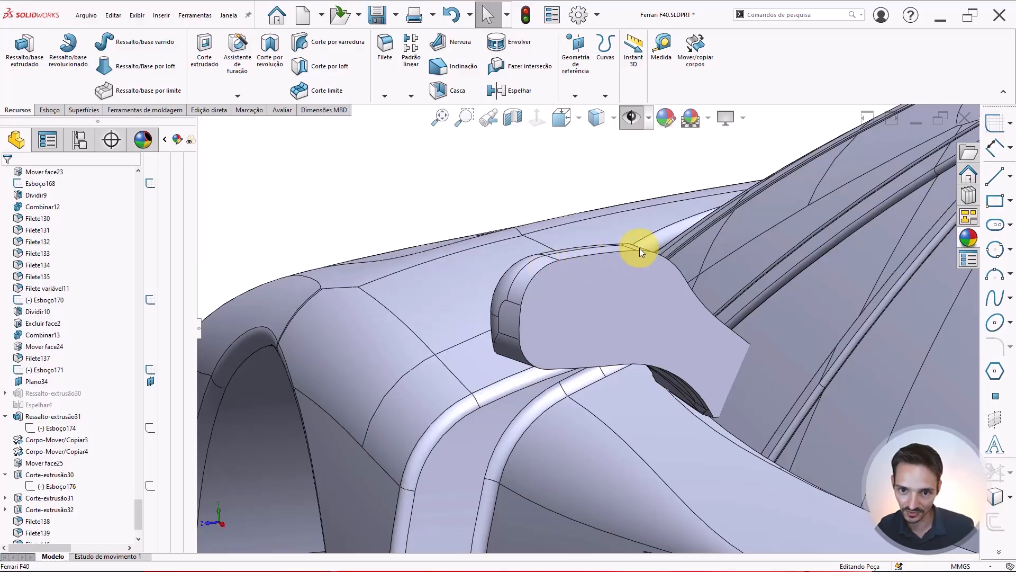
scroll(654, 288, up, 5)
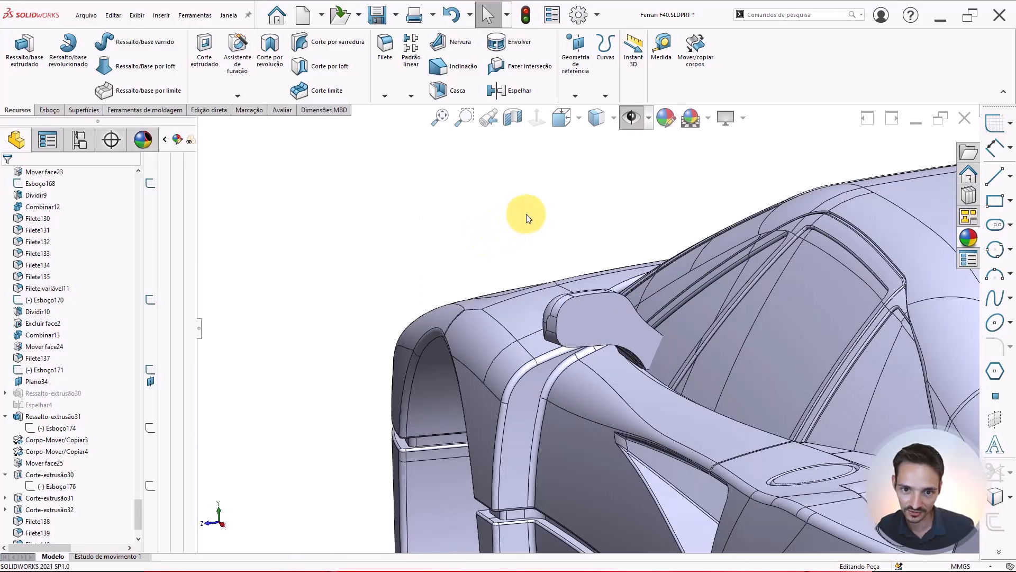
key(Return)
scroll(582, 318, down, 3)
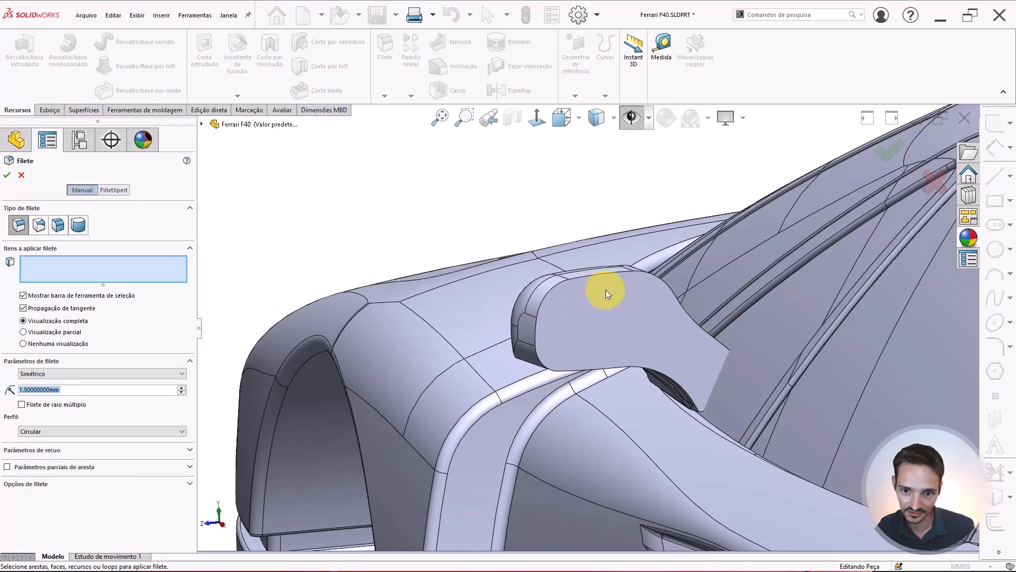
middle_drag(579, 314, 689, 314)
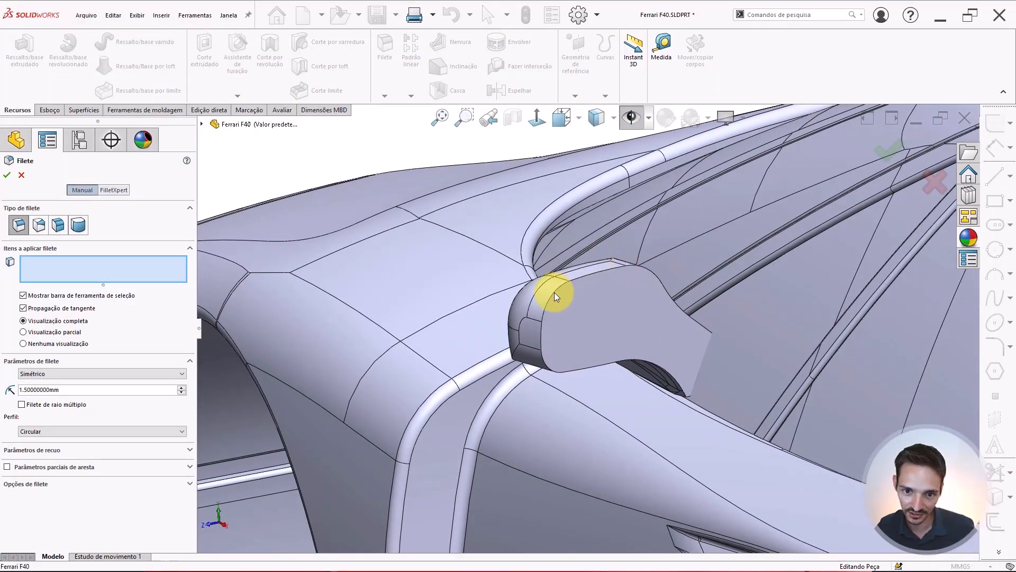
middle_drag(601, 329, 712, 240)
middle_drag(614, 329, 609, 272)
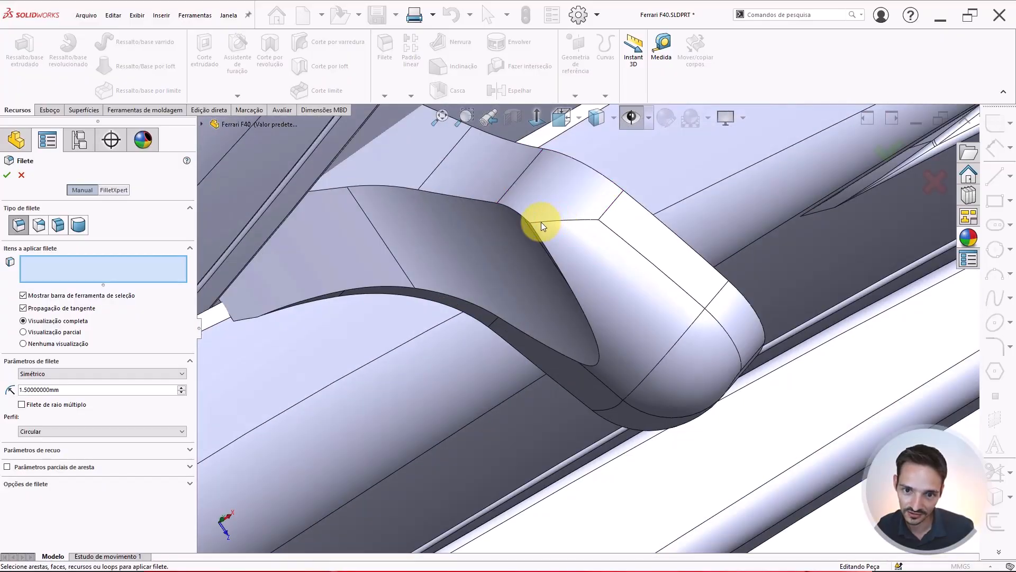
middle_drag(588, 223, 569, 400)
scroll(524, 413, down, 2)
middle_drag(491, 375, 494, 277)
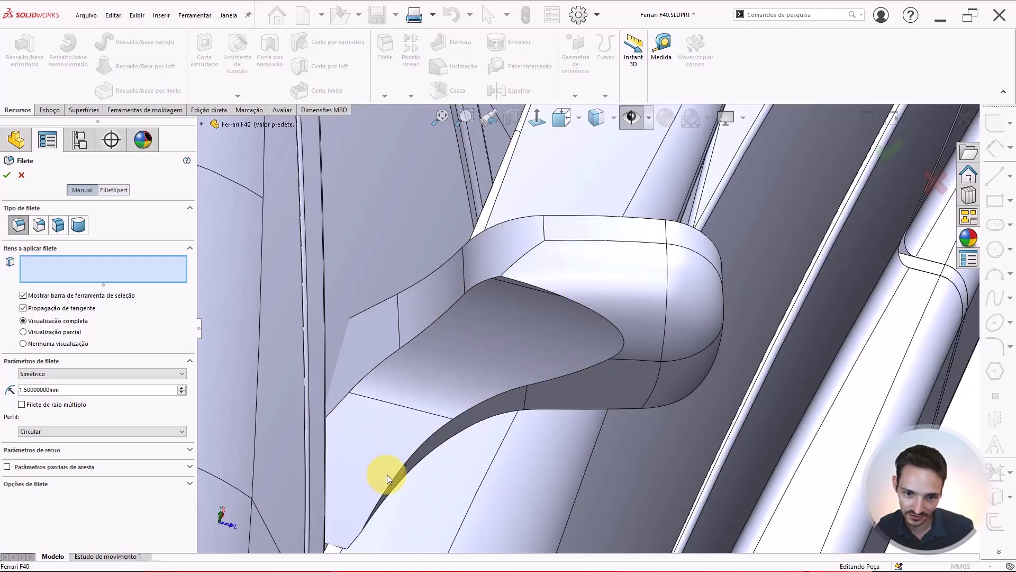
middle_drag(387, 475, 483, 239)
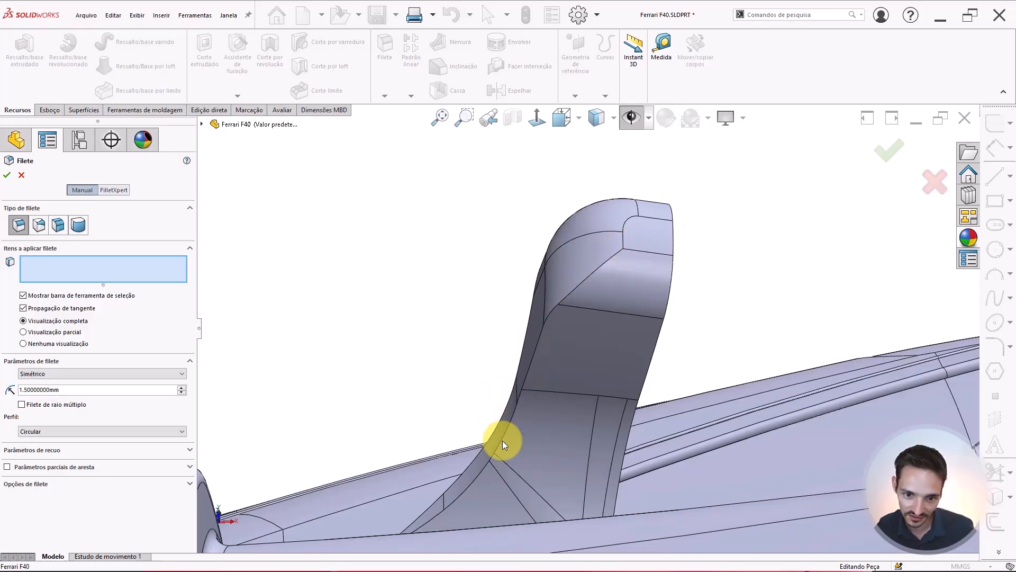
middle_drag(452, 498, 552, 341)
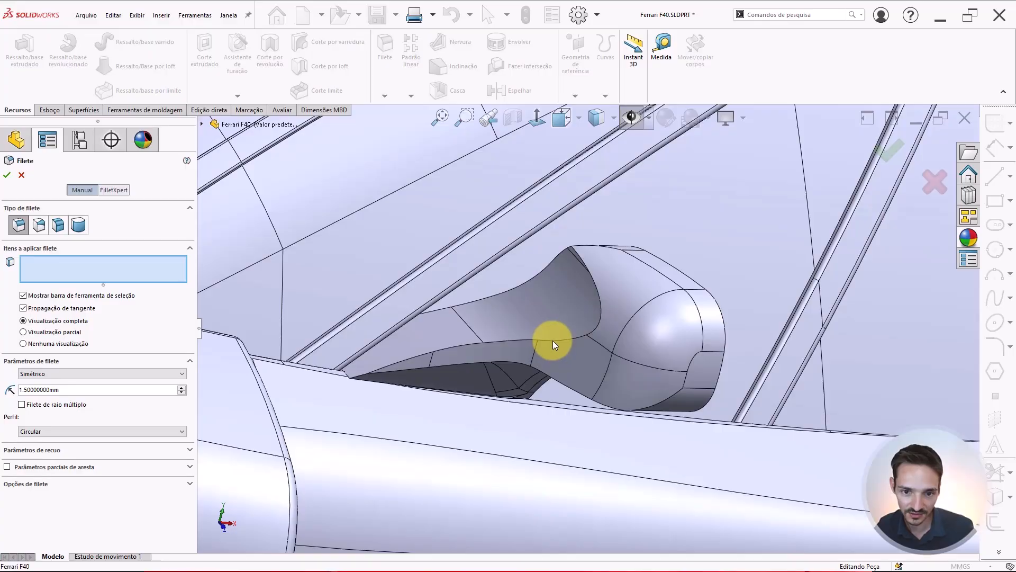
click(553, 340)
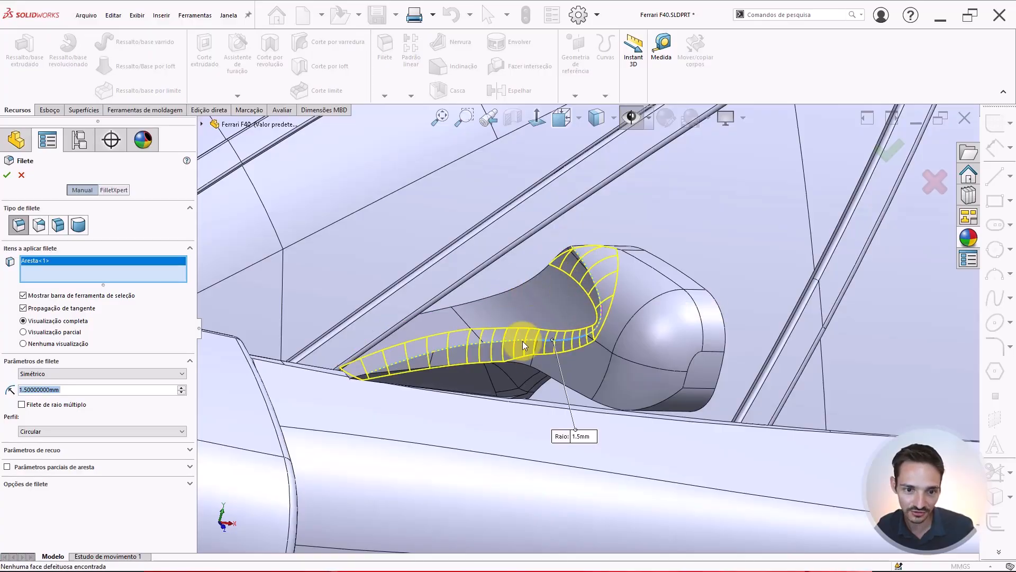
middle_drag(522, 345, 554, 257)
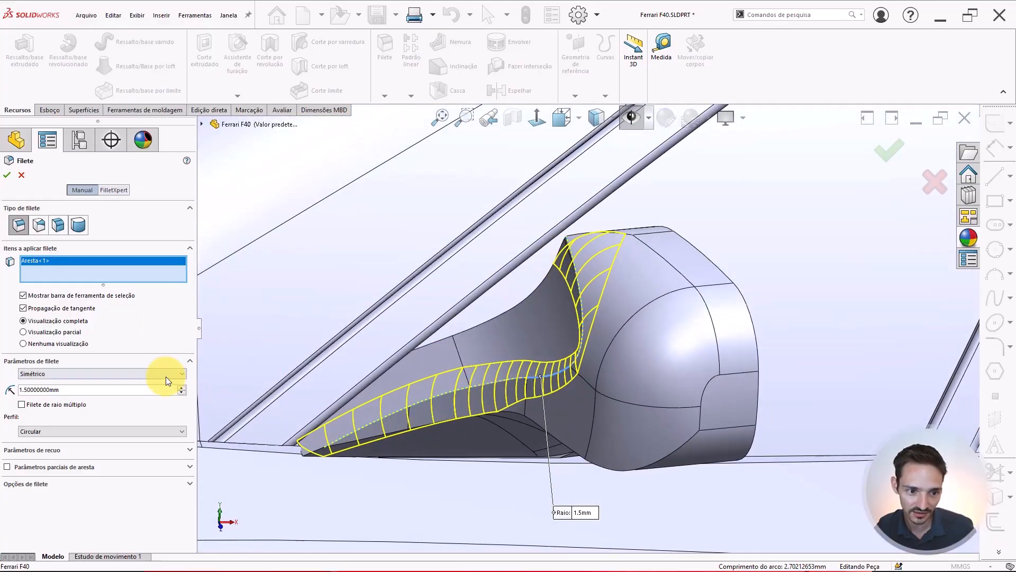
double_click(123, 391)
text(2)
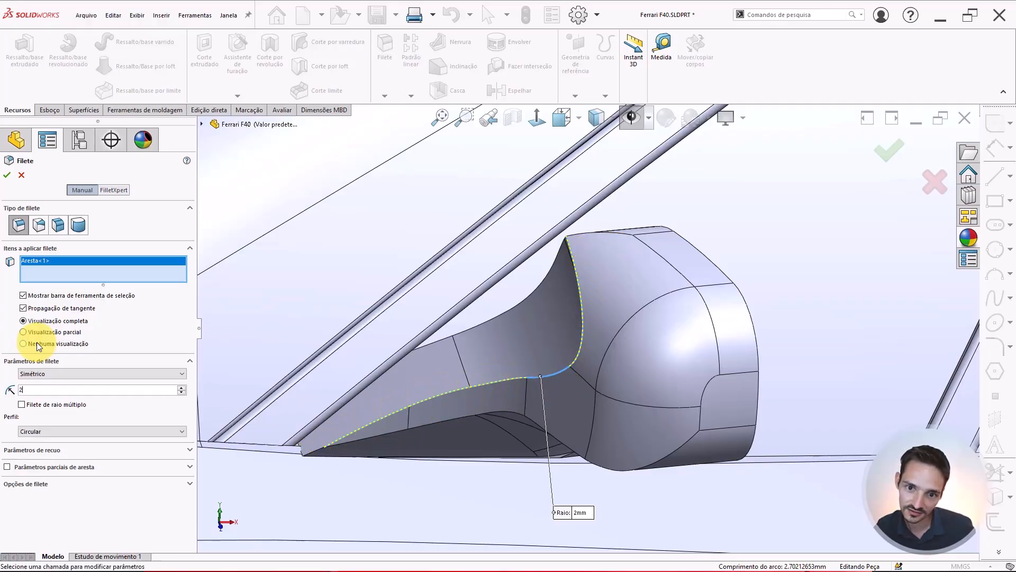
key(Return)
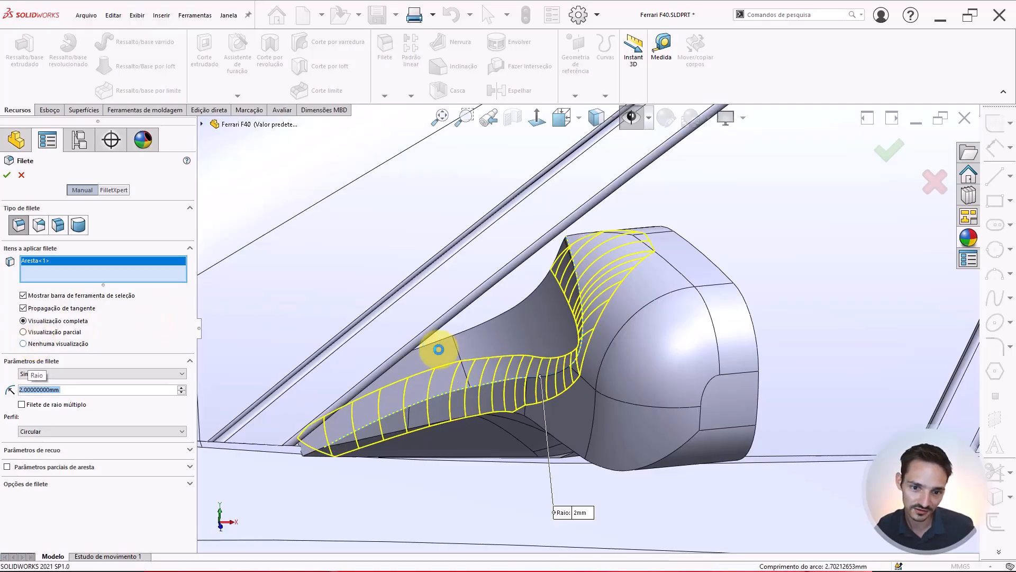
key(Return)
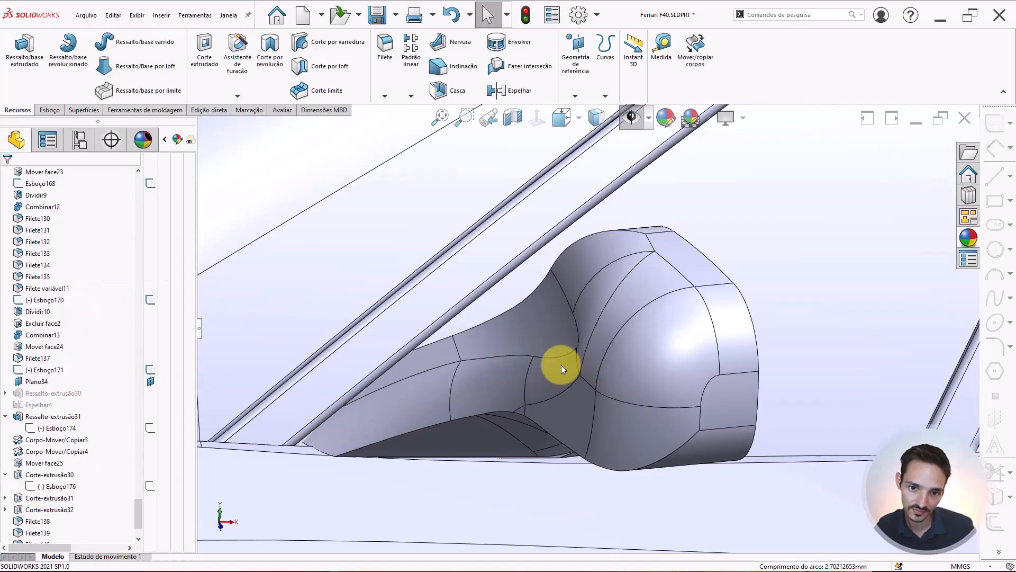
Fillet the edge where the upper arm blends into the housing's inner side with a 2 mm radius and apply it
middle_drag(561, 364, 624, 333)
scroll(652, 336, up, 3)
scroll(652, 337, up, 3)
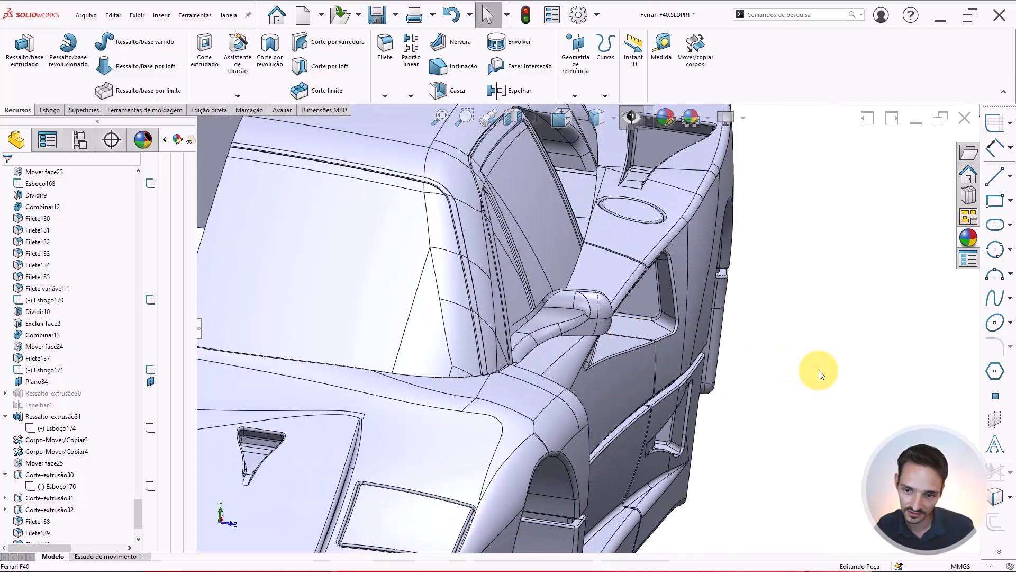
key(Return)
scroll(551, 316, down, 4)
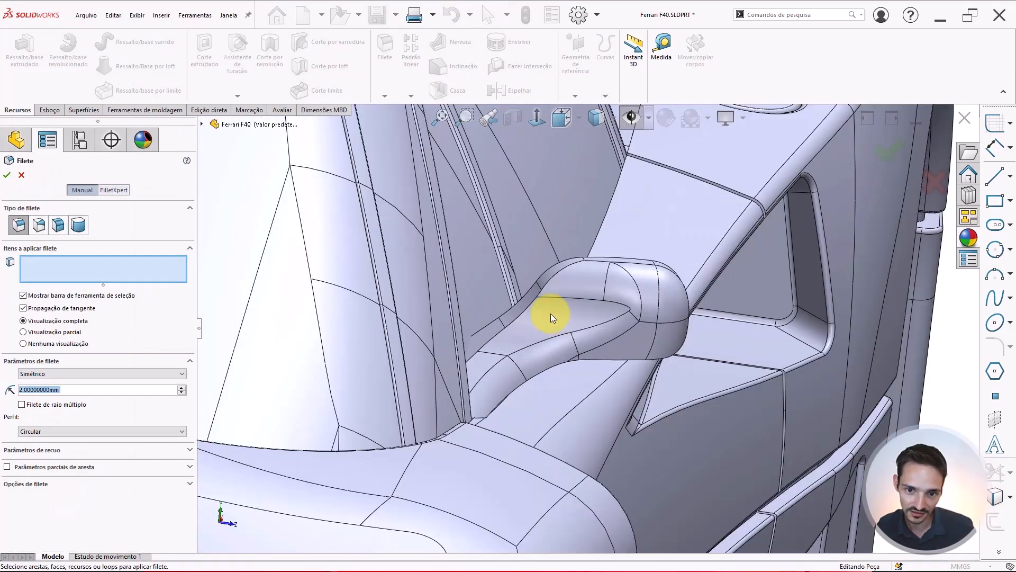
scroll(530, 311, down, 3)
middle_drag(540, 294, 525, 374)
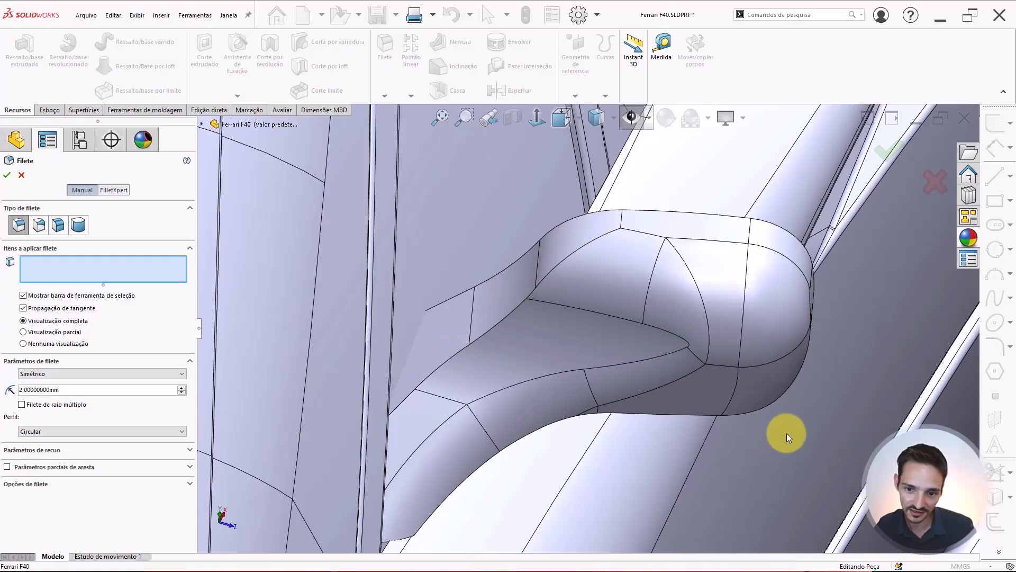
middle_drag(713, 356, 658, 227)
middle_drag(717, 365, 596, 303)
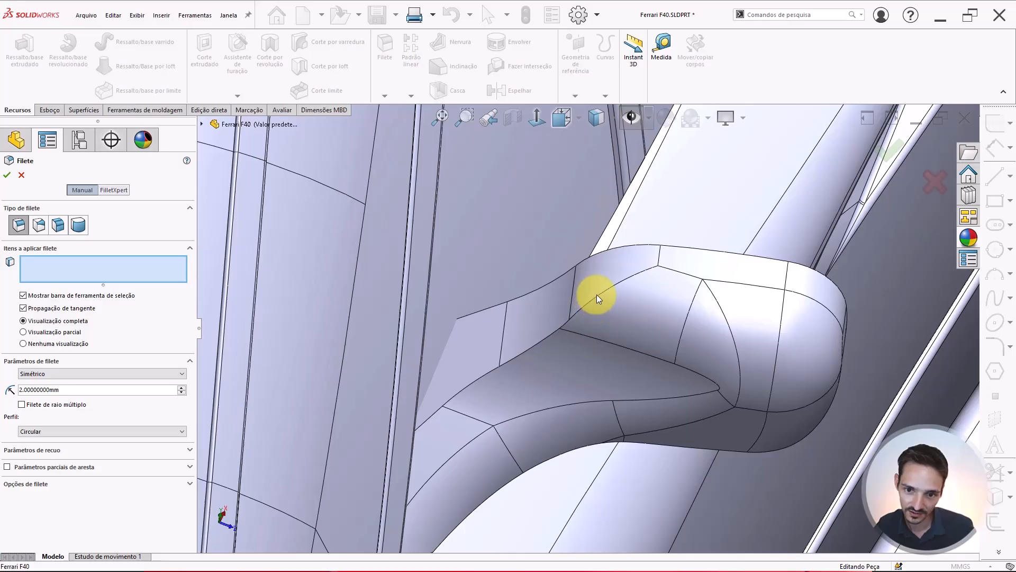
click(596, 295)
click(604, 292)
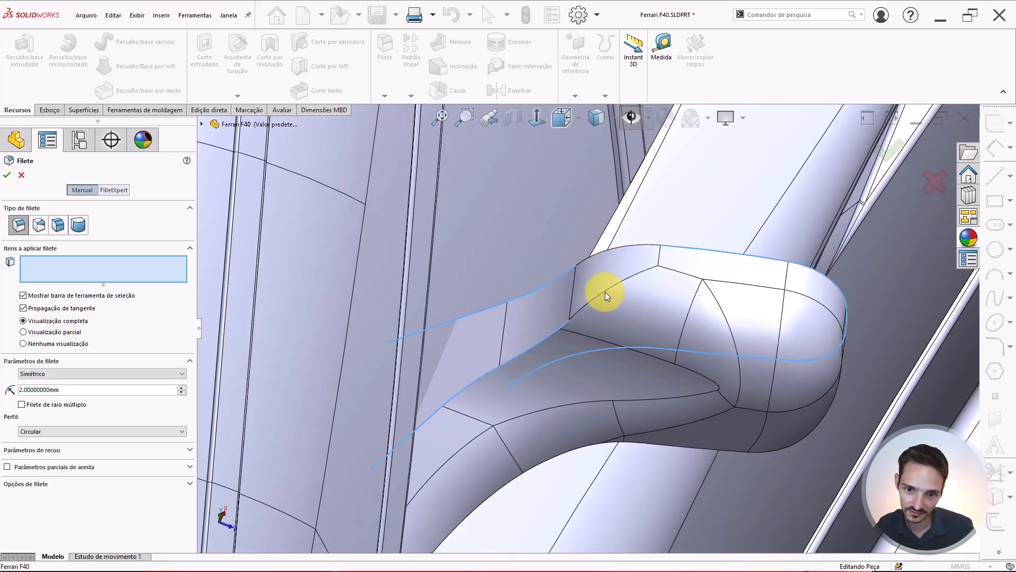
click(606, 291)
middle_drag(564, 335, 531, 294)
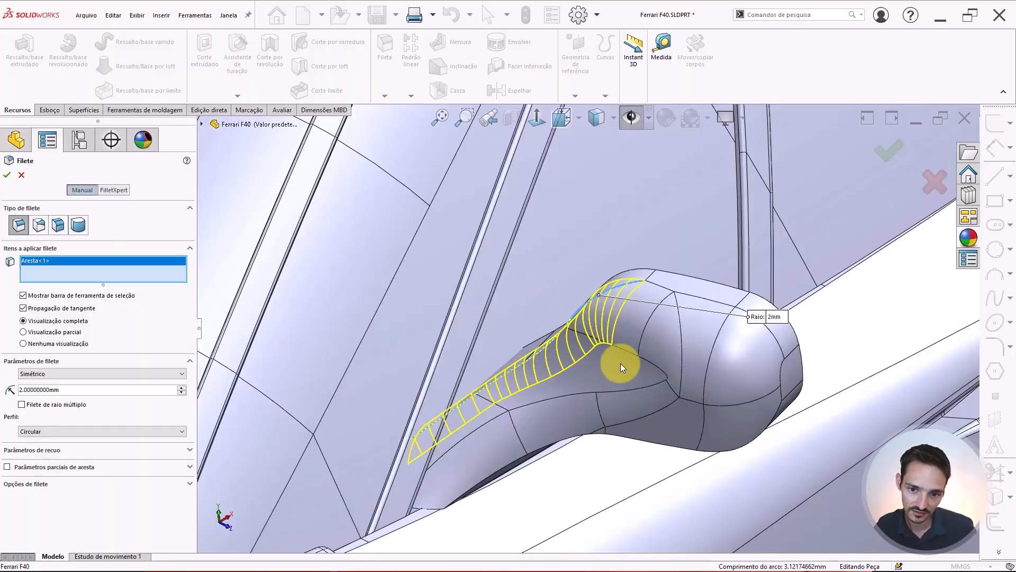
middle_drag(621, 363, 595, 375)
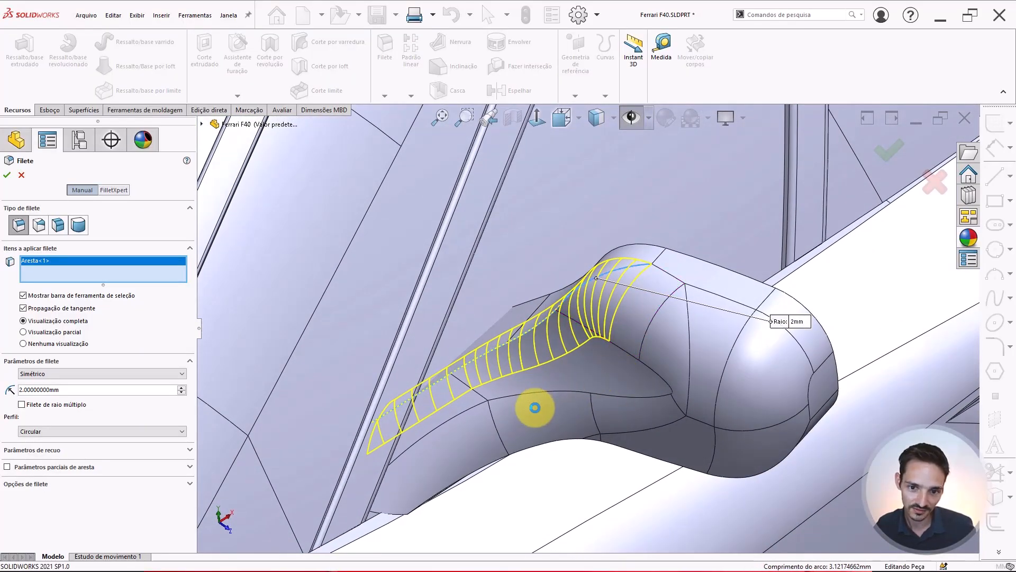
key(Return)
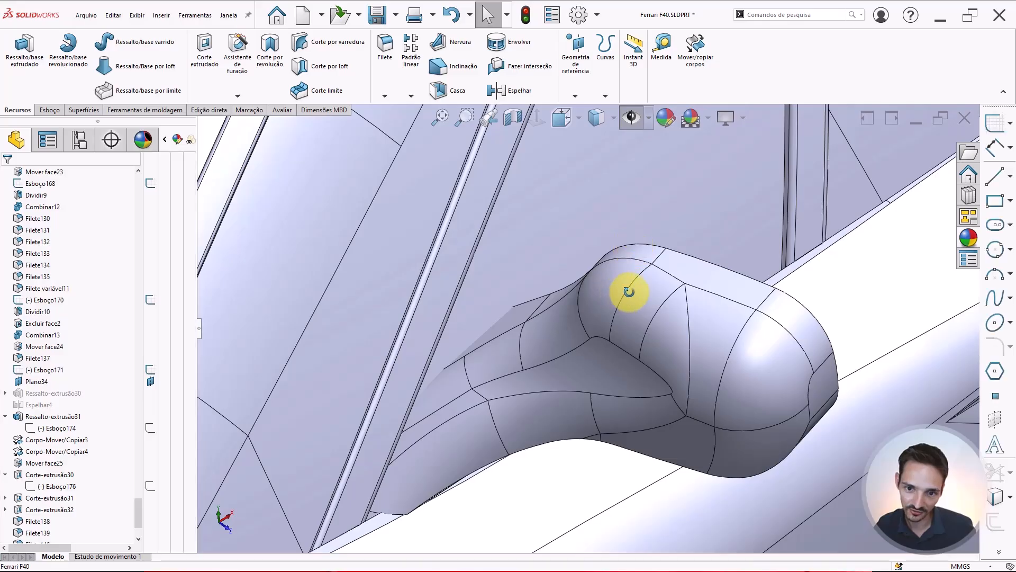
Start a new fillet and select the two edges where the mirror arm's lower side meets the car body
middle_drag(629, 291, 592, 289)
scroll(612, 343, up, 6)
scroll(612, 343, down, 5)
scroll(594, 252, up, 4)
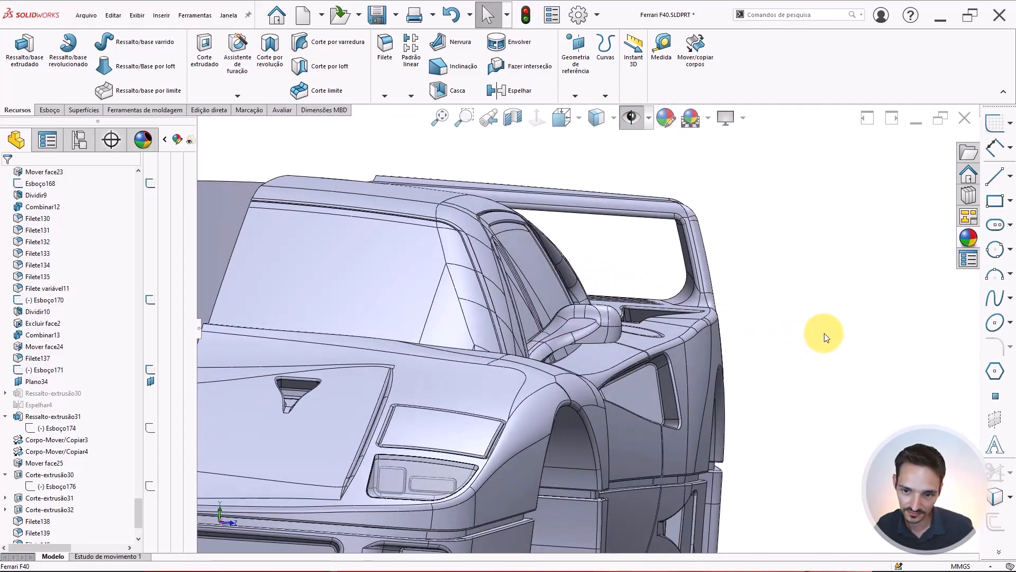
key(Return)
scroll(565, 355, down, 5)
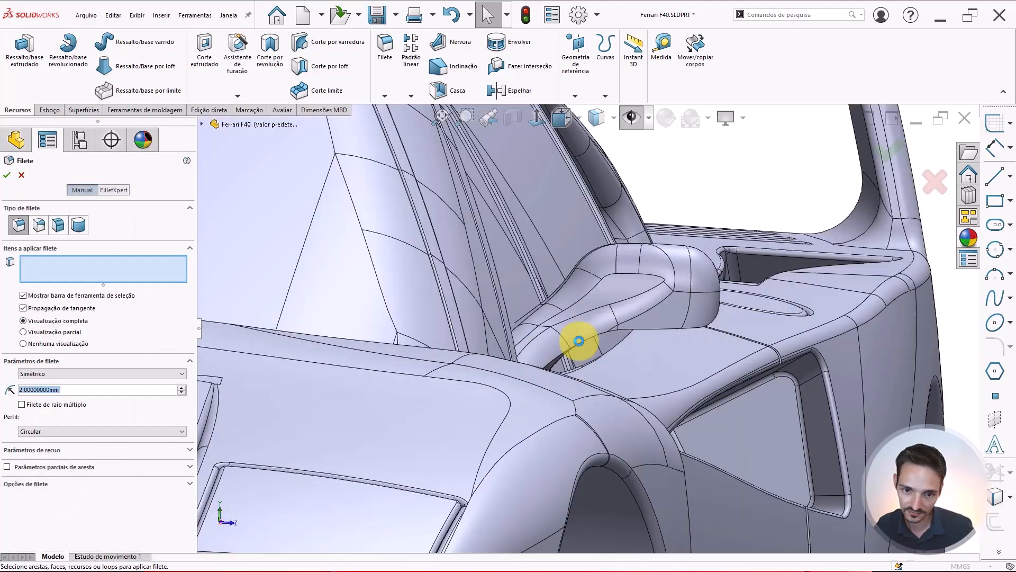
middle_drag(551, 335, 500, 317)
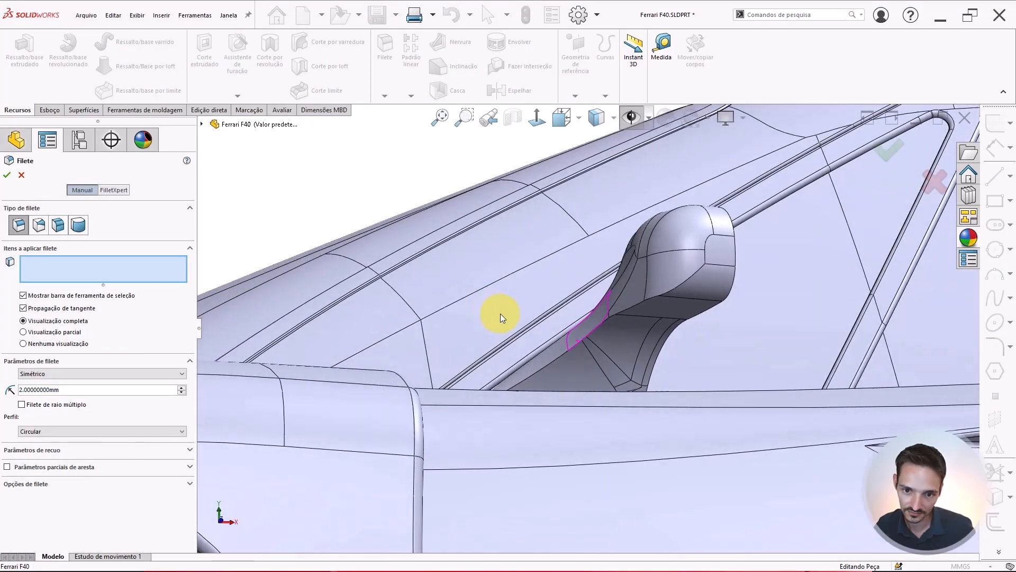
scroll(623, 310, down, 3)
click(627, 310)
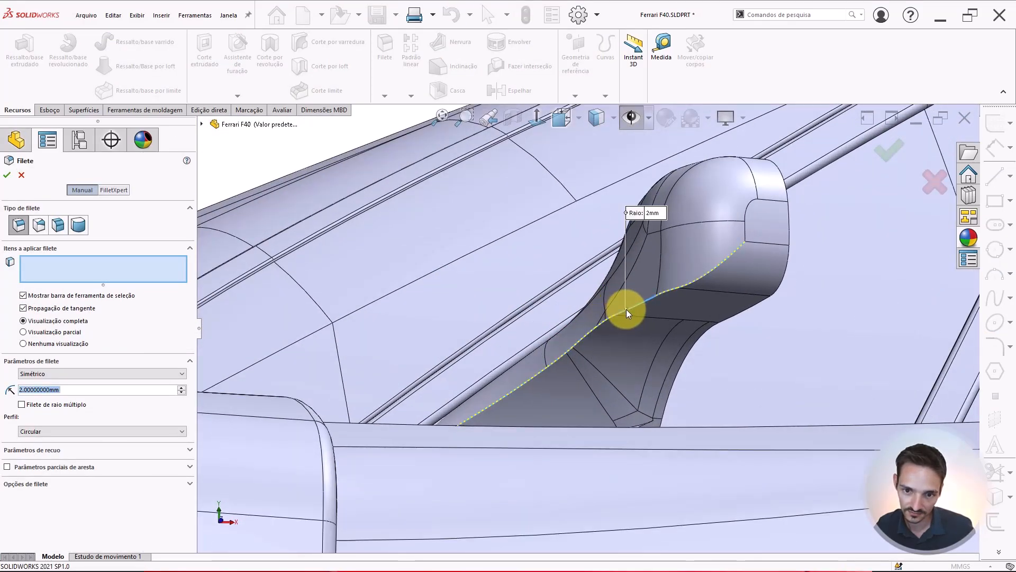
middle_drag(556, 339, 536, 382)
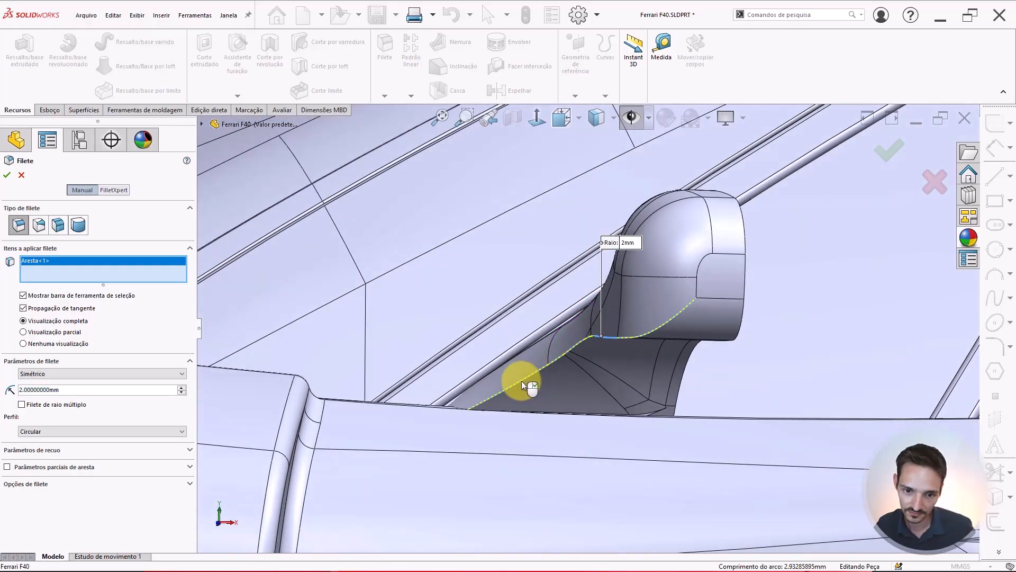
click(522, 381)
middle_drag(556, 362, 644, 310)
scroll(644, 311, down, 1)
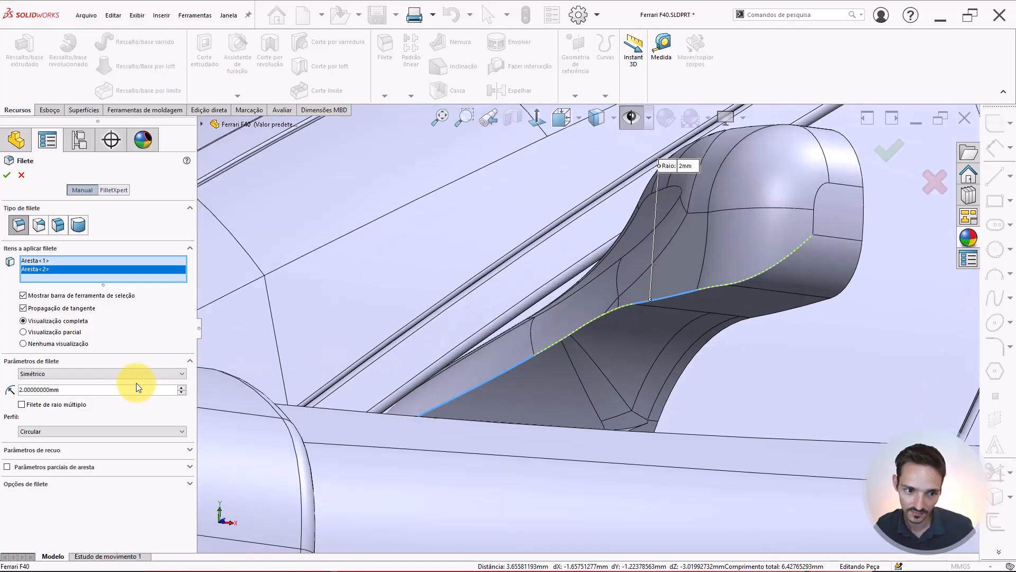
Set the fillet radius to 1 mm
drag(135, 389, 73, 371)
text(1.5)
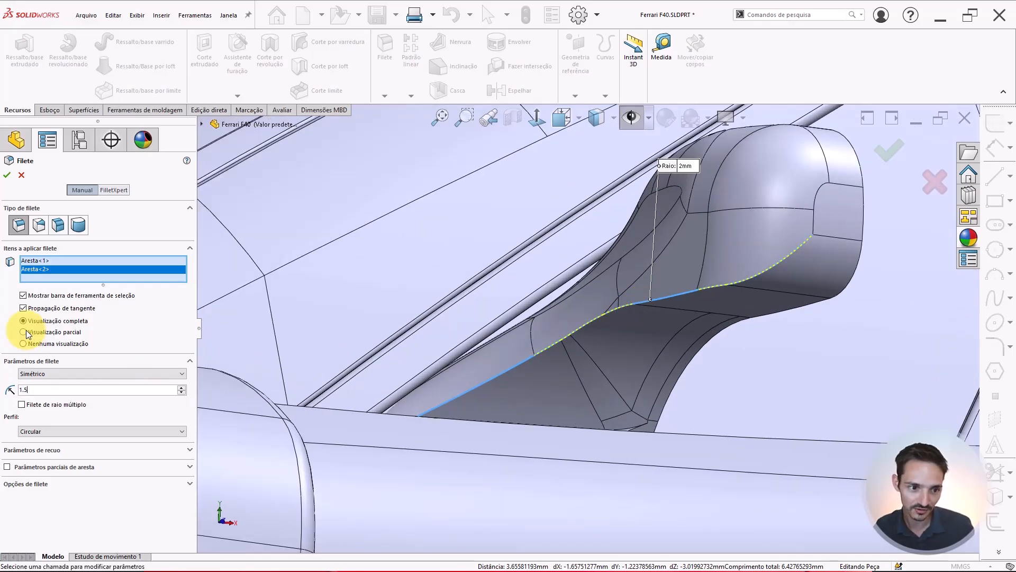
key(Return)
text(1)
key(Return)
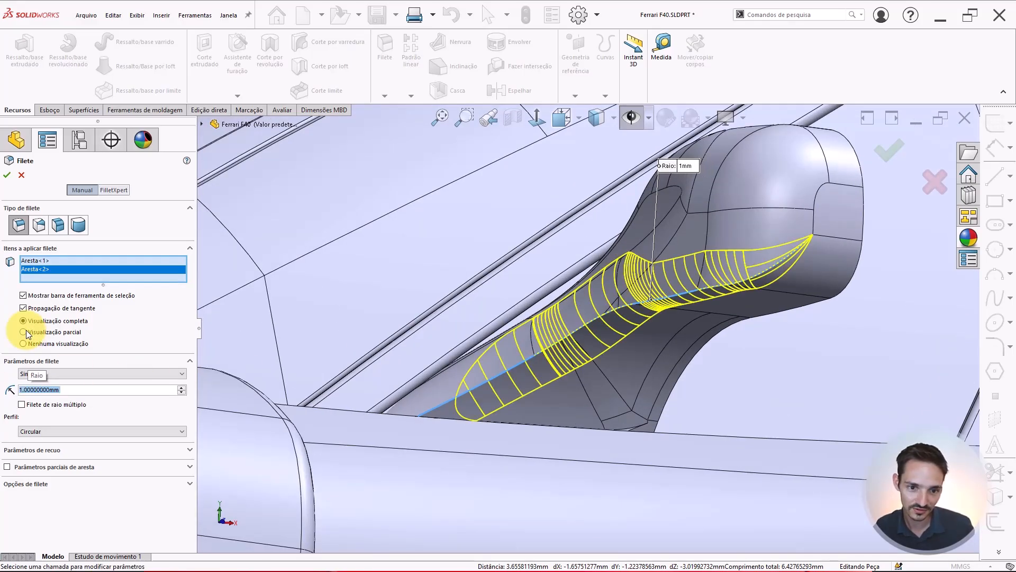
Switch to a variable-radius fillet and set the radius at the arm's front end vertex to 0.5 mm
middle_drag(682, 356, 487, 350)
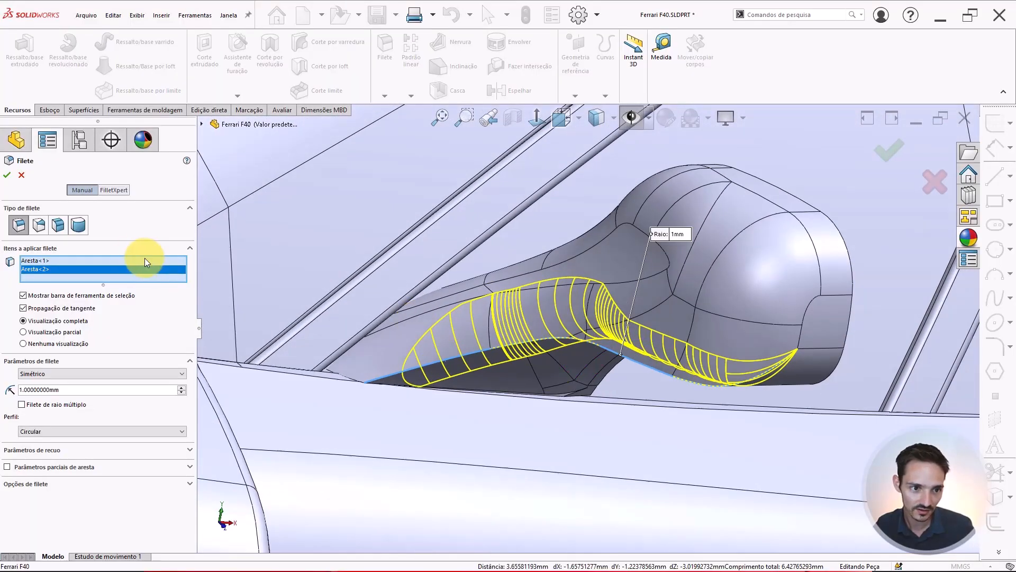
click(40, 233)
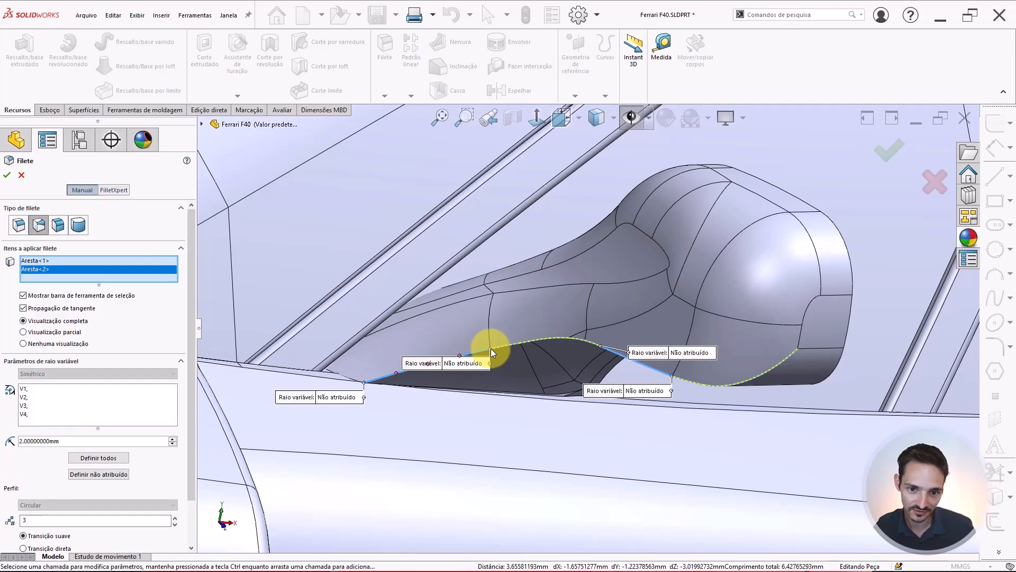
middle_drag(519, 332, 492, 349)
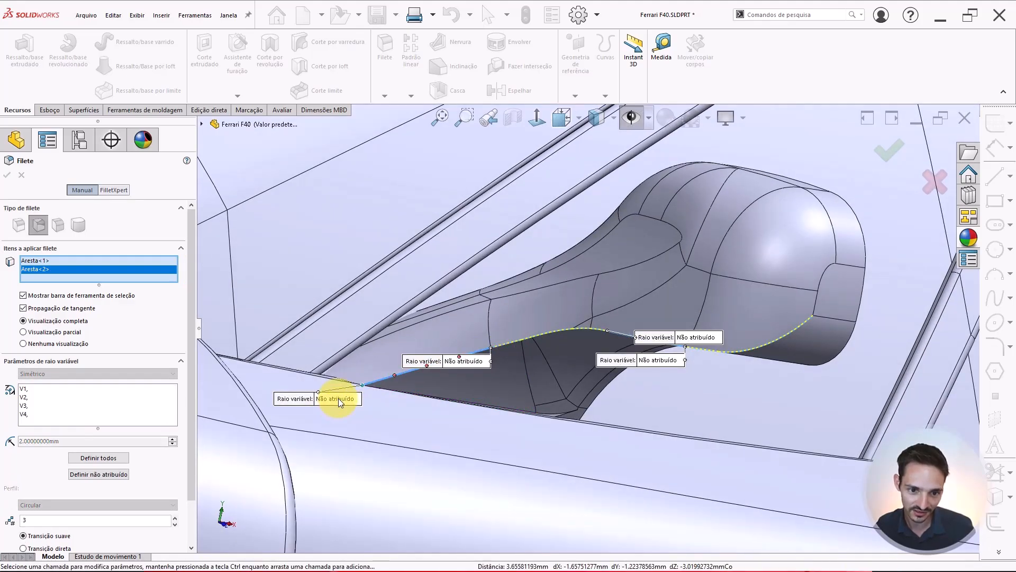
click(338, 398)
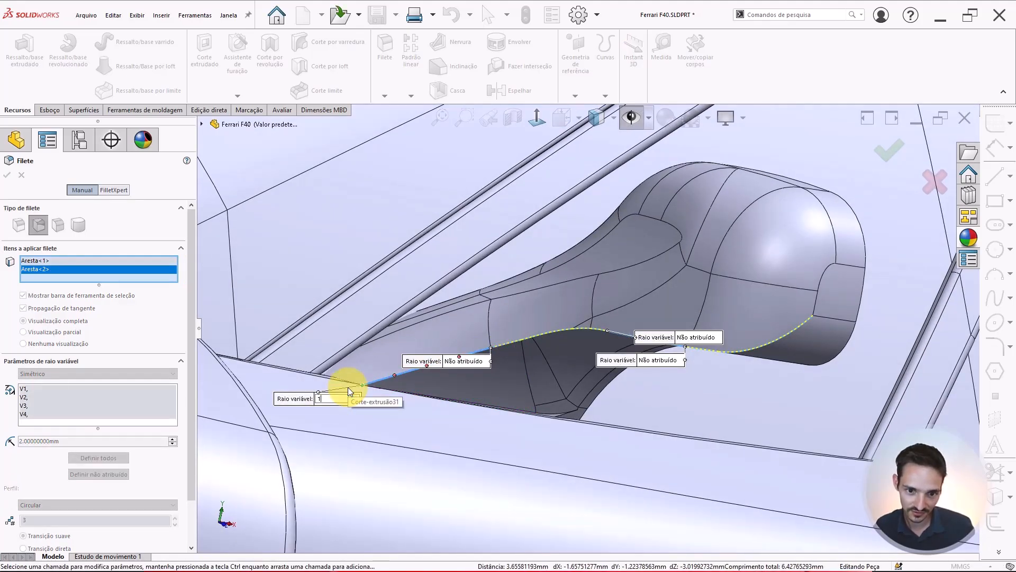
text(1)
key(Return)
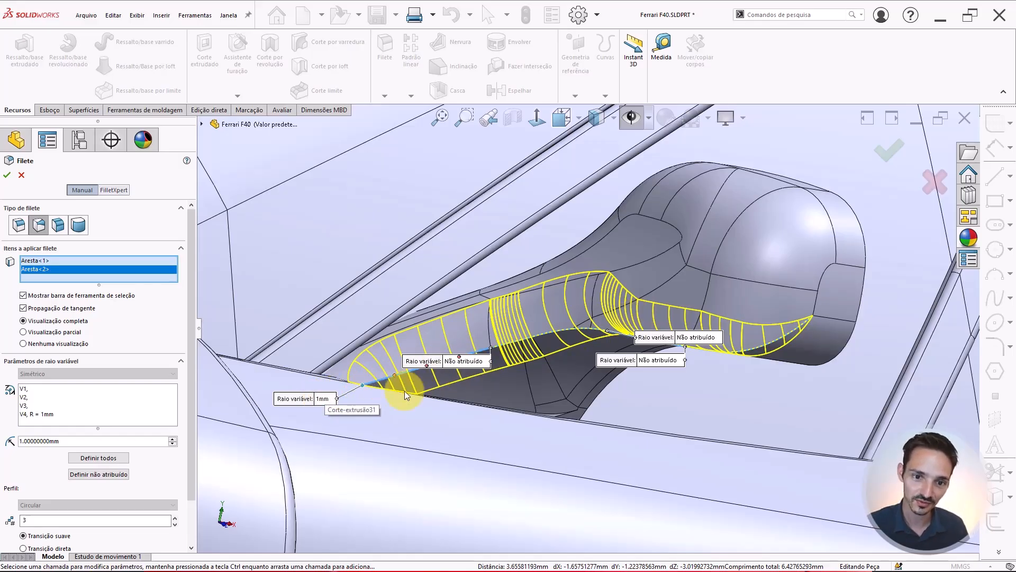
click(328, 397)
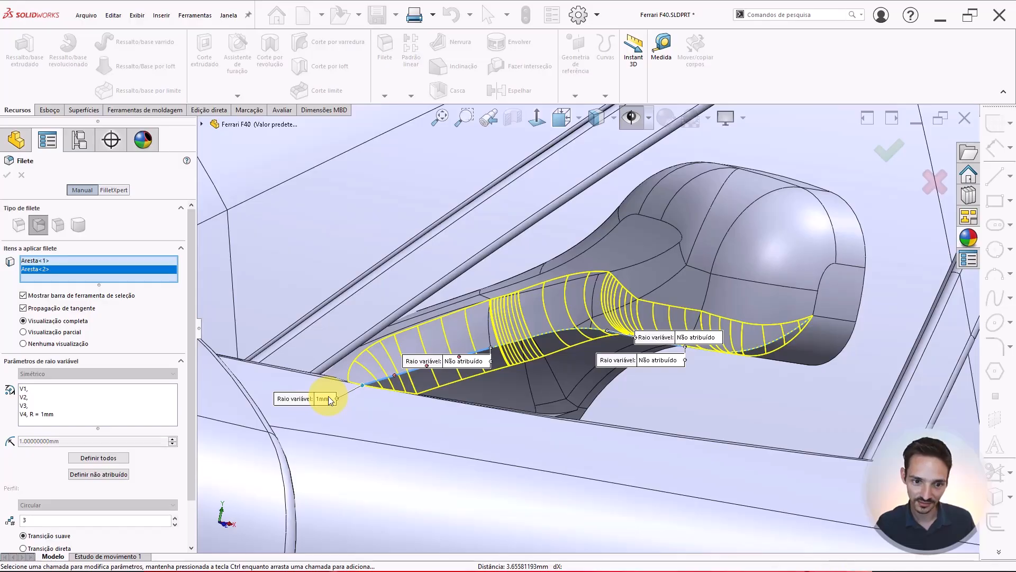
text(.5)
key(Return)
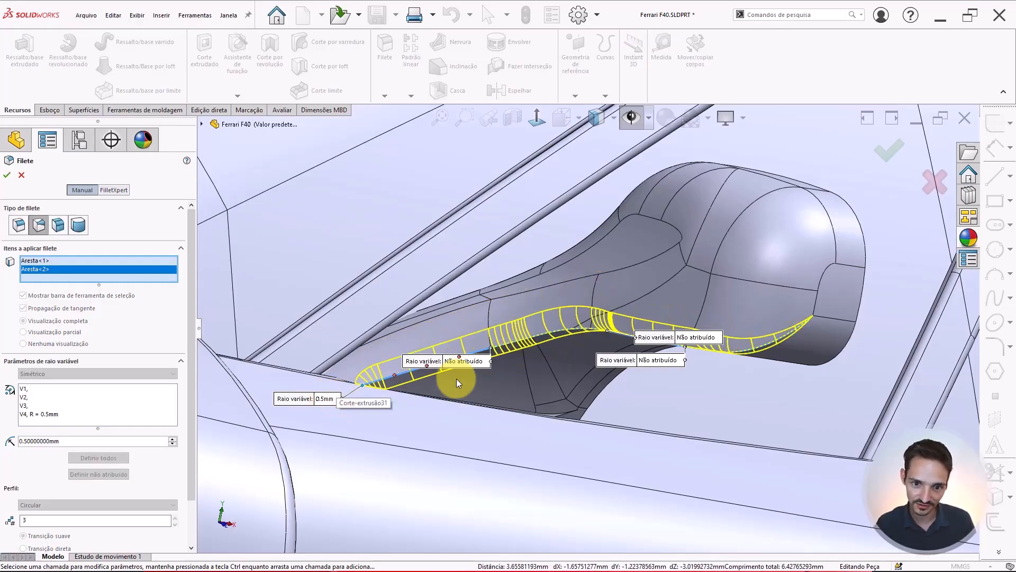
Set the radius at the arm's middle vertex to 1 mm and add the edge under the housing to the fillet
click(477, 365)
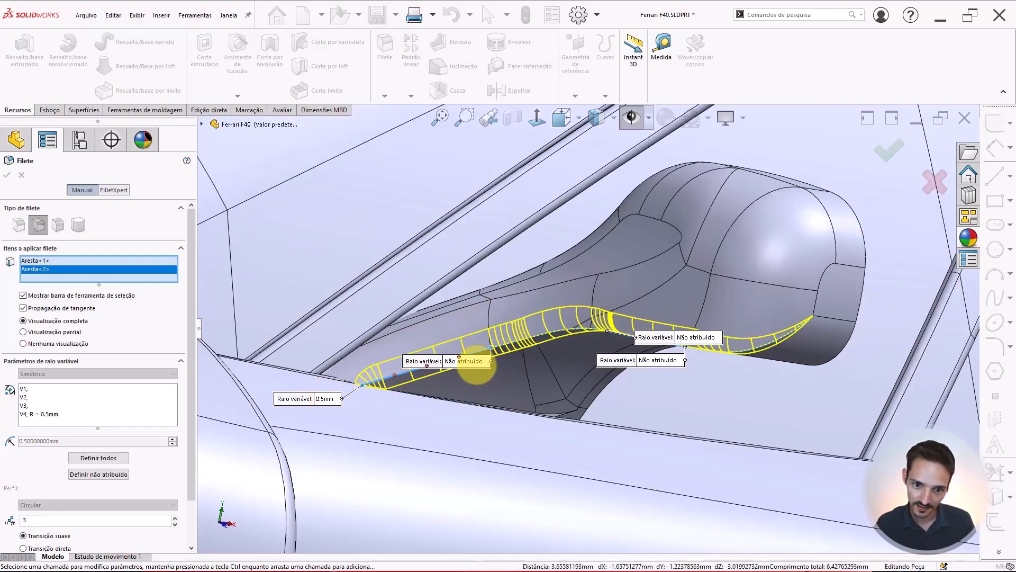
text(1)
key(Return)
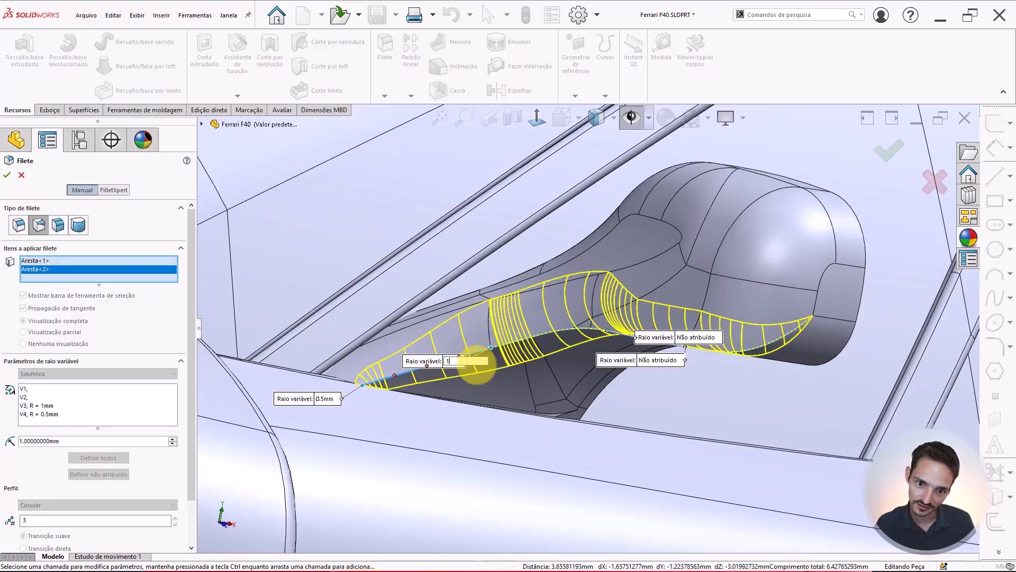
middle_drag(567, 329, 542, 316)
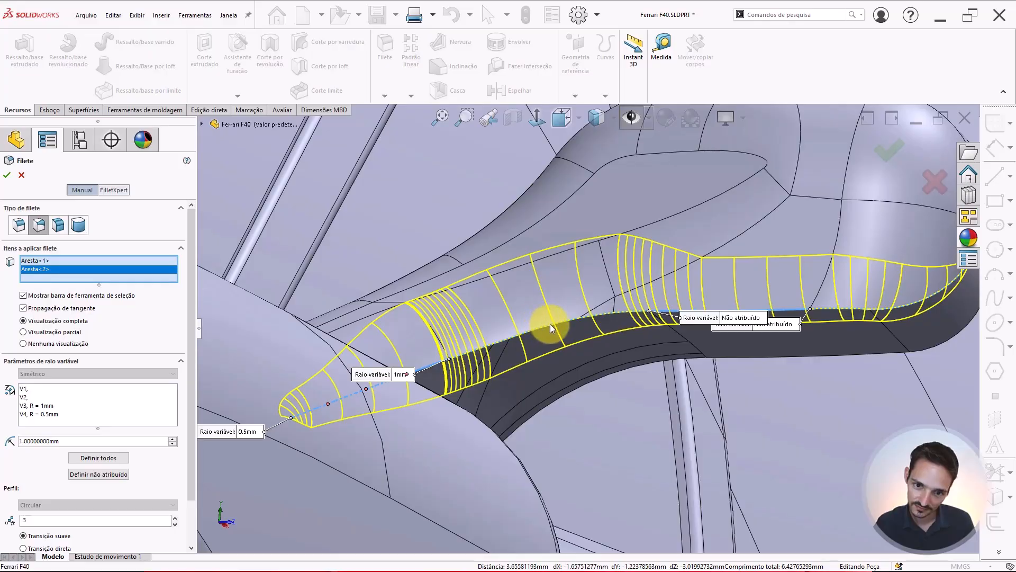
click(550, 324)
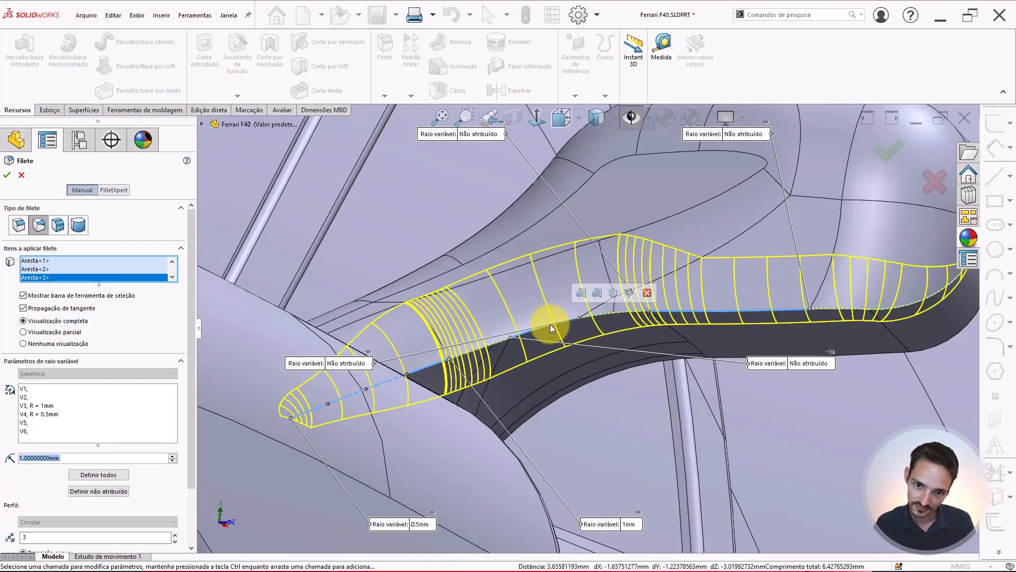
middle_drag(551, 324, 472, 176)
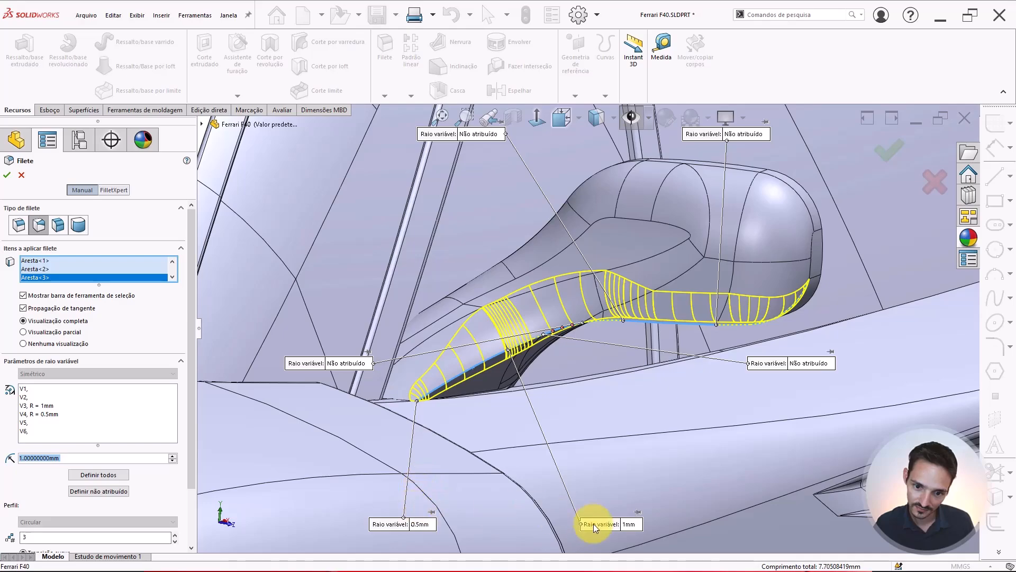
Set the middle vertex and the housing end vertex radii to 0.5 mm and apply the variable-radius fillet
click(638, 525)
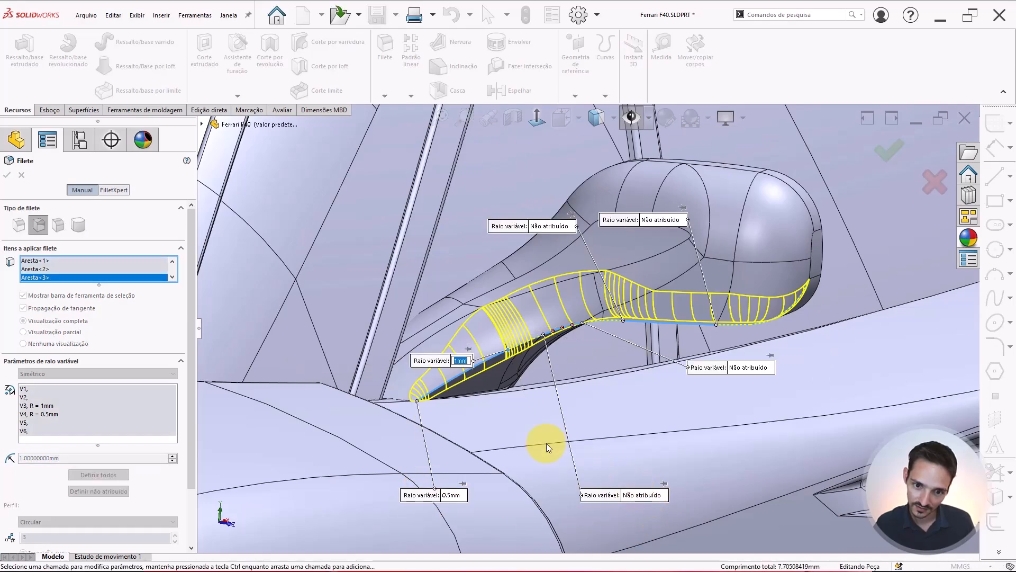
text(0.5)
key(Return)
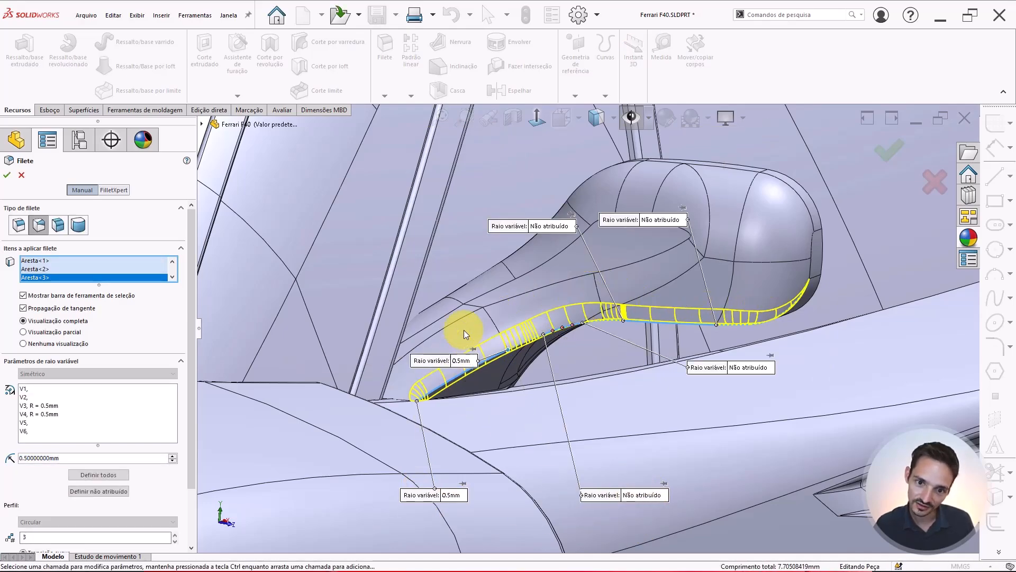
click(655, 496)
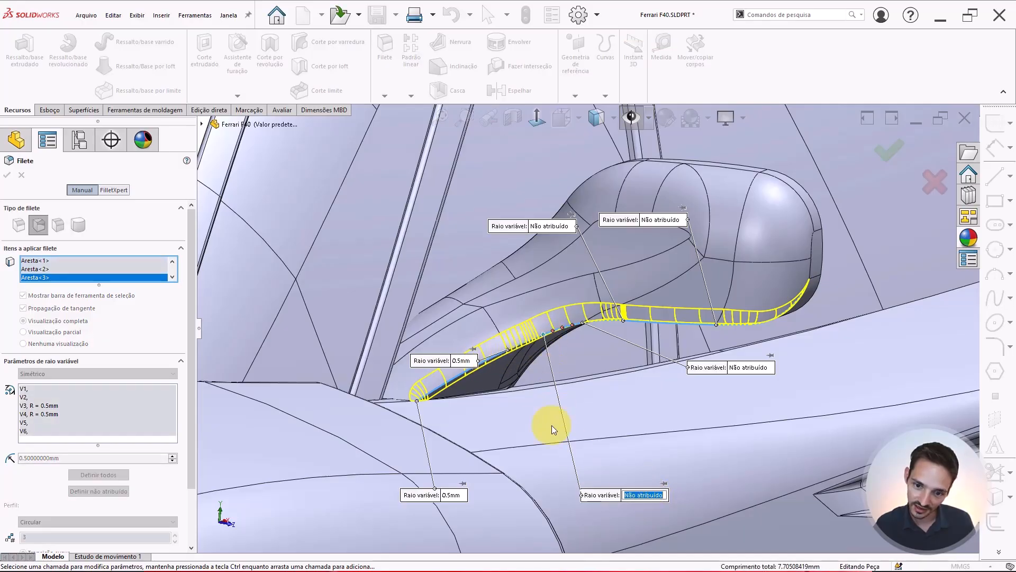
text(1)
key(Return)
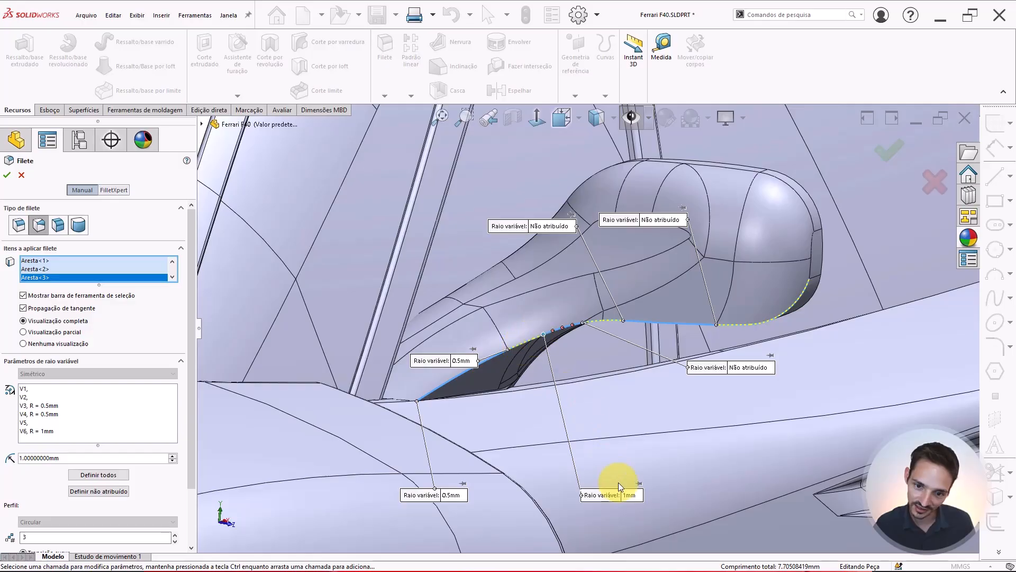
click(627, 493)
text(.6)
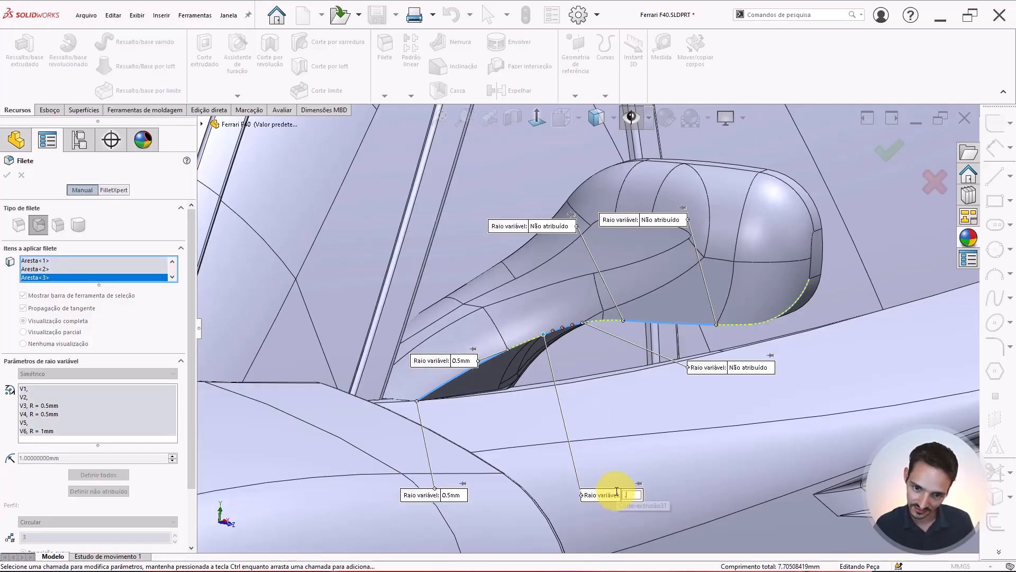
key(Return)
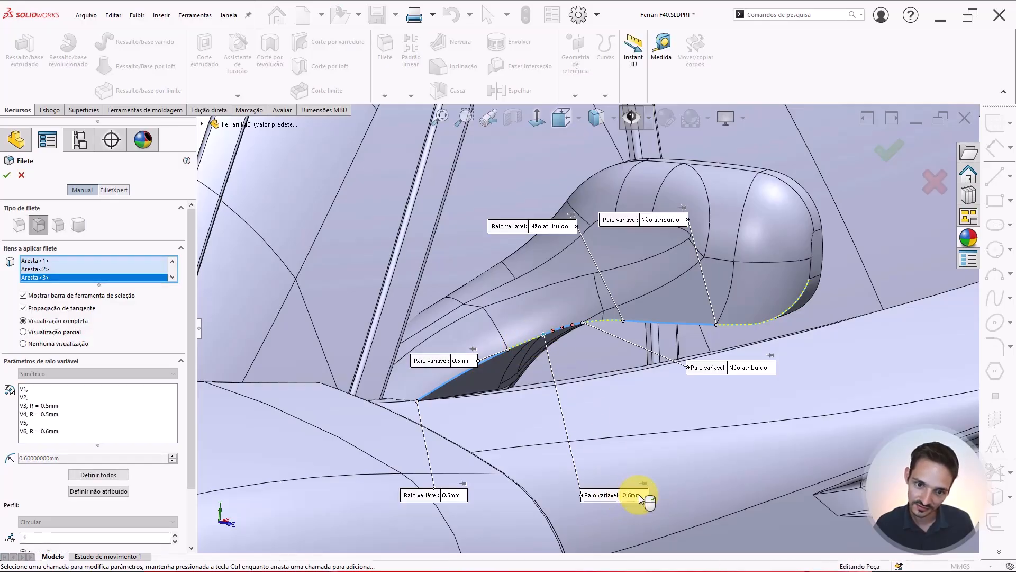
click(633, 494)
text(.5)
key(Return)
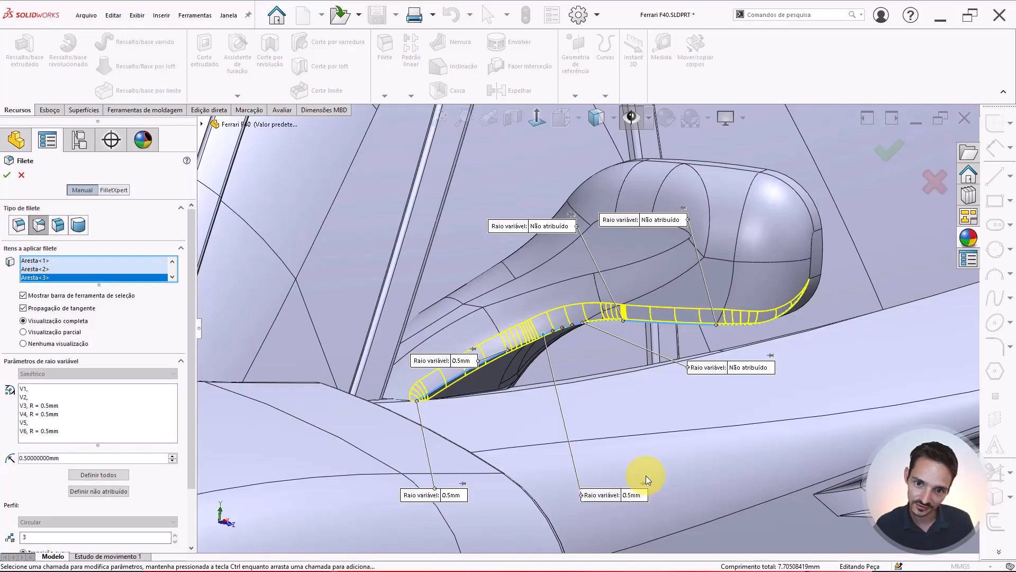
middle_drag(642, 250, 649, 311)
scroll(664, 307, up, 5)
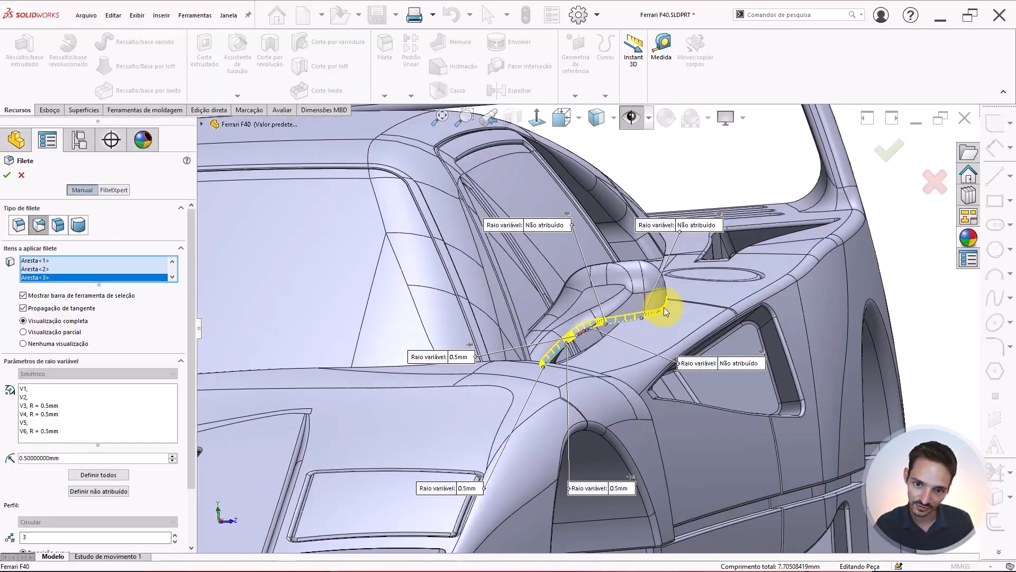
key(Return)
Start another fillet on the edge along the arm's upper inner side into the housing with a 0.5 mm radius
scroll(740, 323, up, 7)
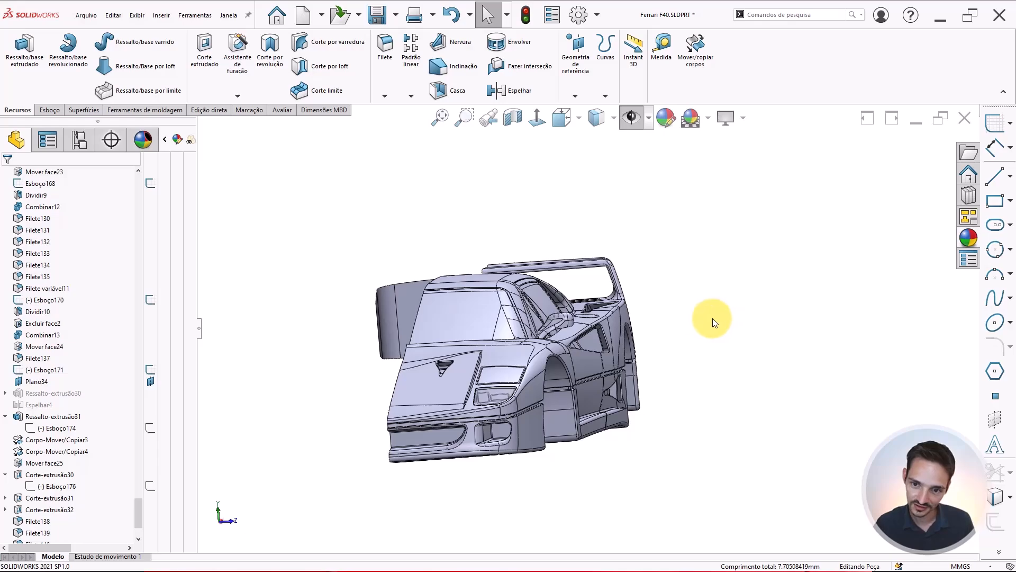
scroll(558, 328, up, 8)
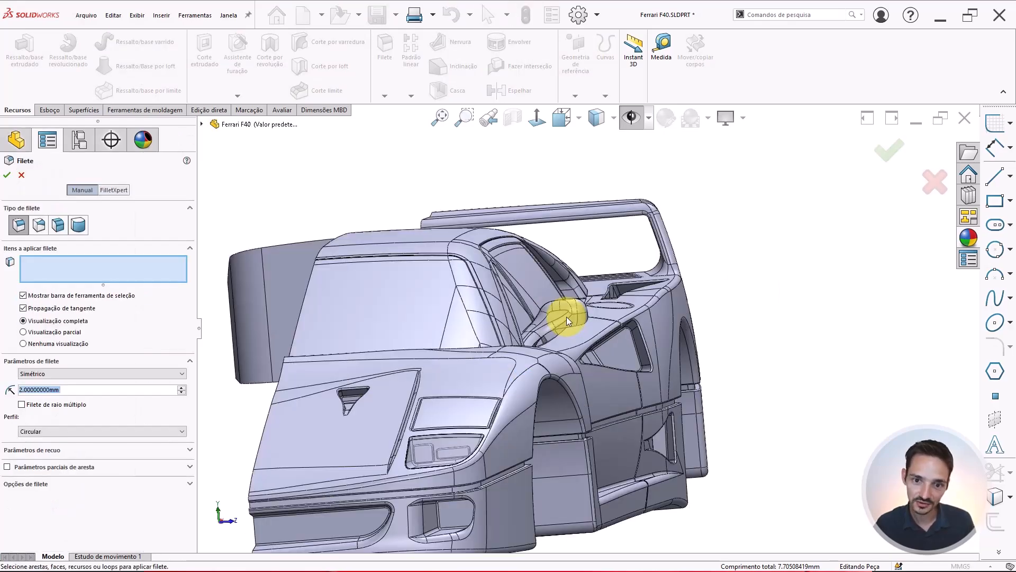
scroll(537, 342, up, 10)
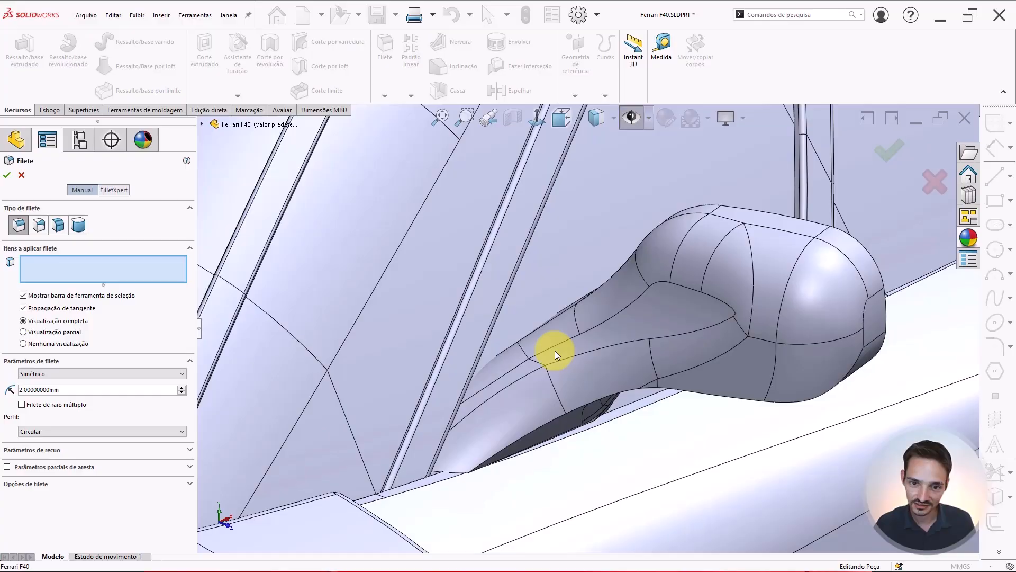
middle_drag(555, 350, 550, 301)
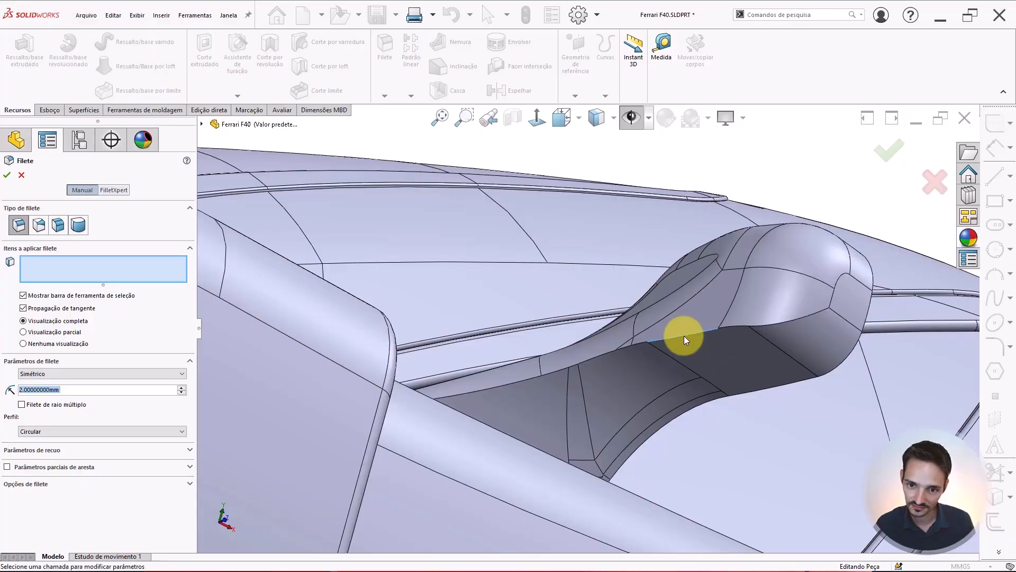
click(680, 337)
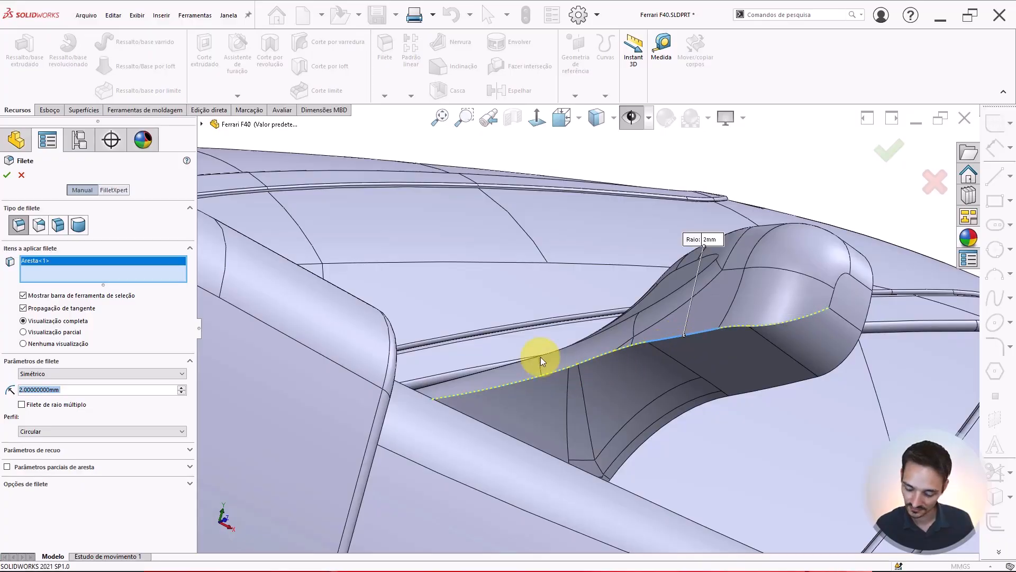
text(0.5)
key(Return)
Set the fillet radius on the arm's upper inner edge to 0.8 mm and apply the fillet
middle_drag(613, 371, 545, 350)
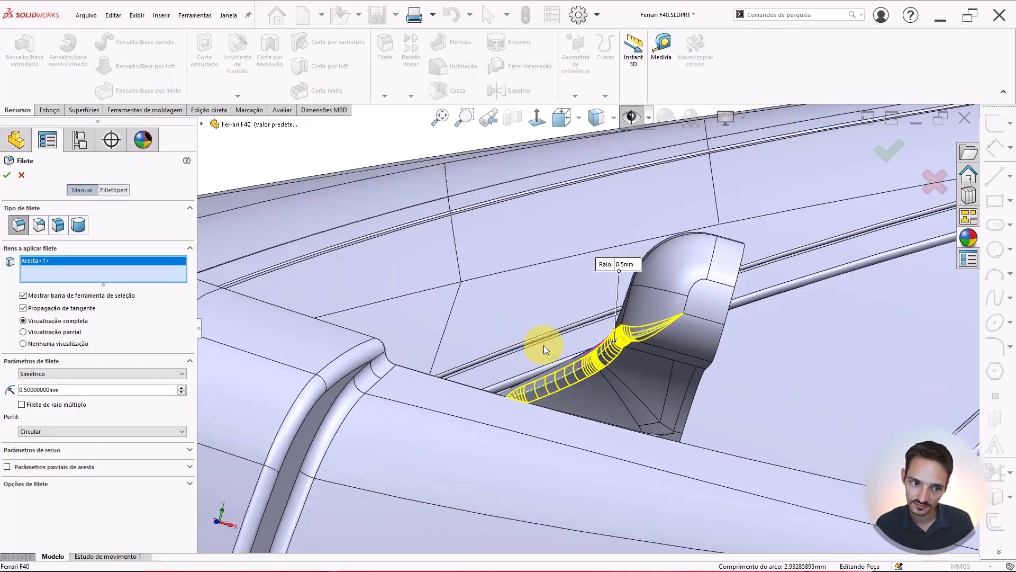
drag(123, 390, 1, 374)
text(1)
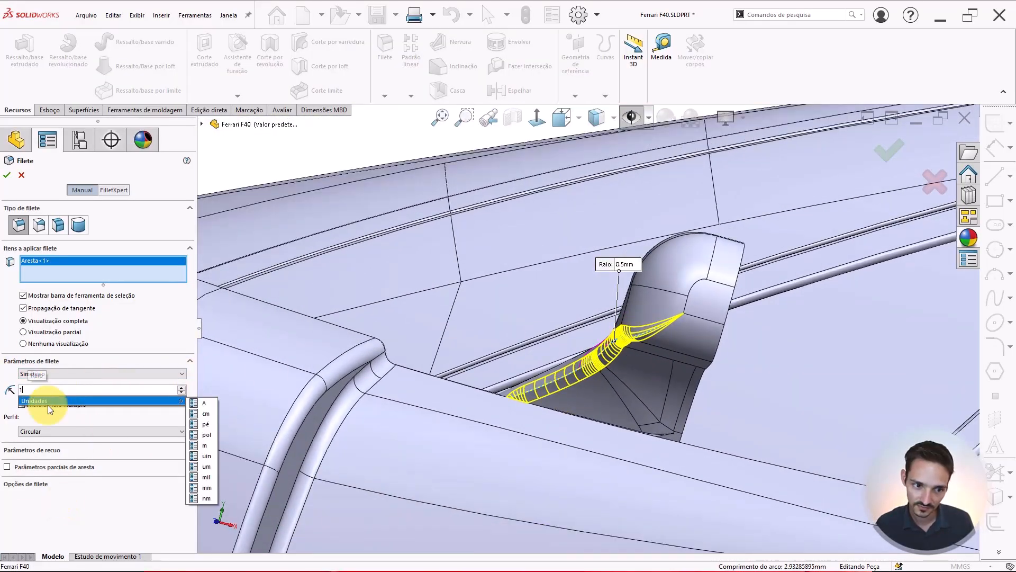
key(Return)
middle_drag(602, 340, 620, 433)
click(90, 498)
scroll(642, 358, down, 1)
middle_drag(637, 376, 581, 364)
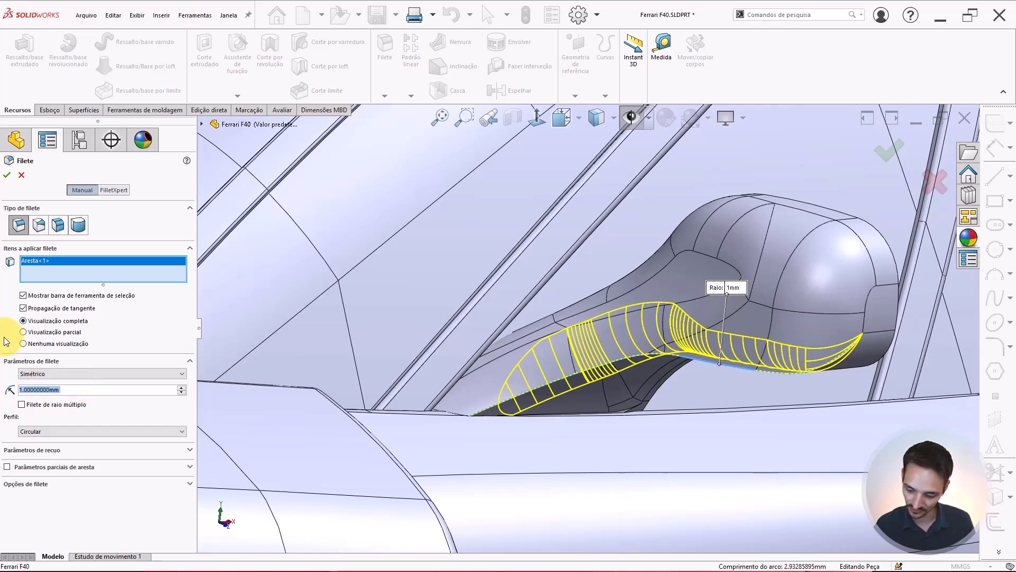
text(0.8)
key(Return)
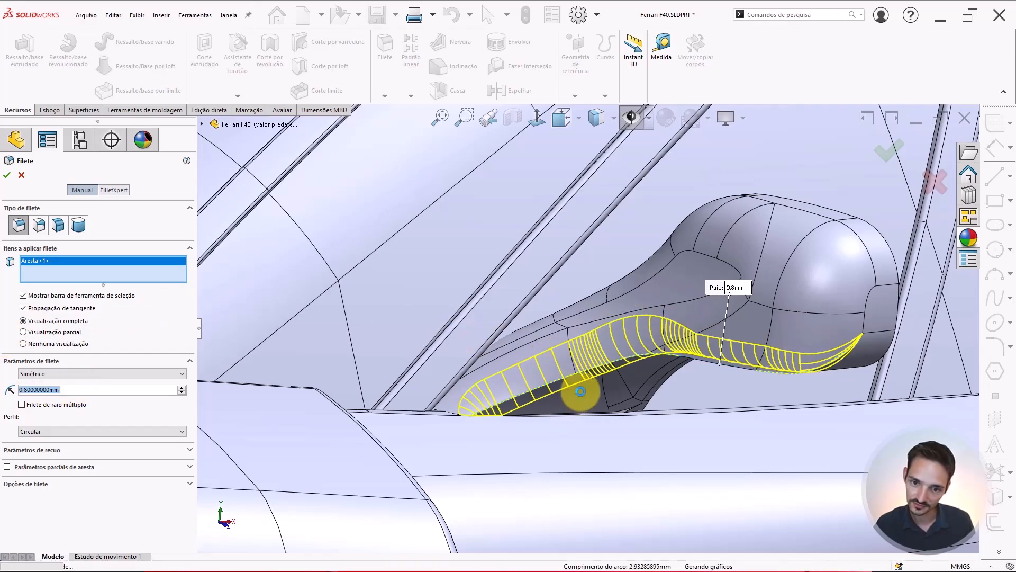
key(Return)
Save the part
middle_drag(590, 353, 651, 336)
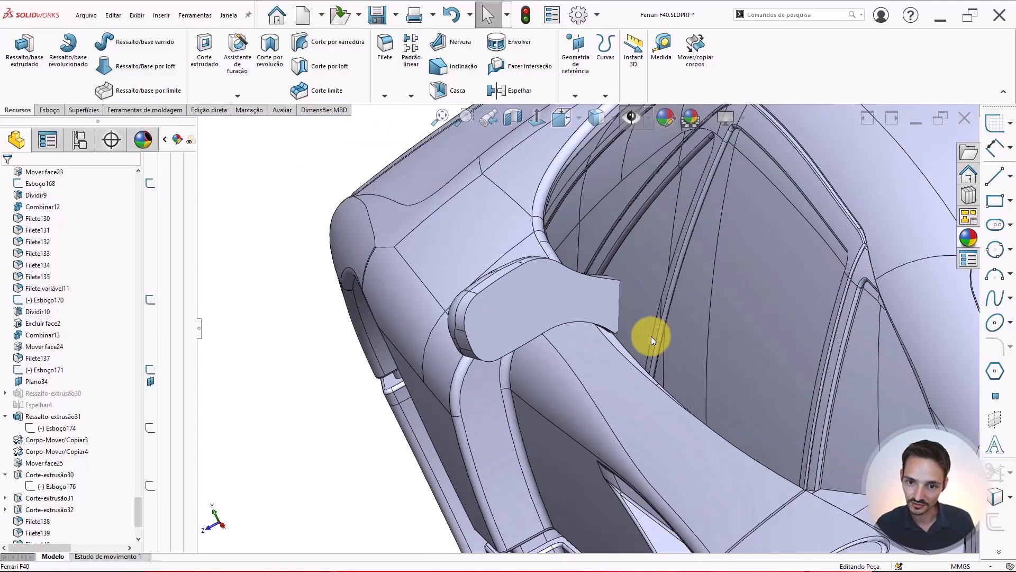
scroll(624, 315, up, 7)
middle_drag(572, 307, 616, 270)
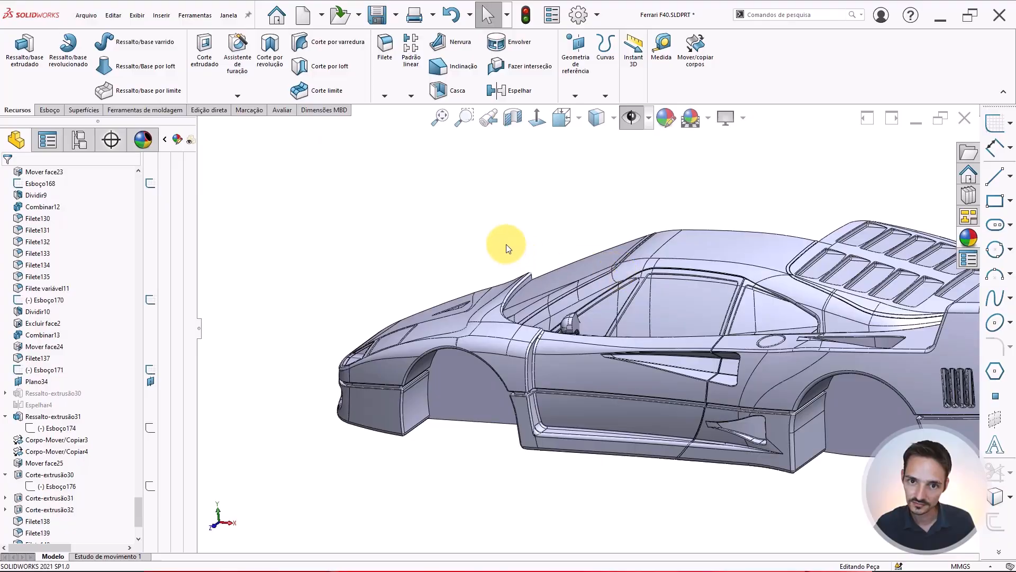
click(372, 25)
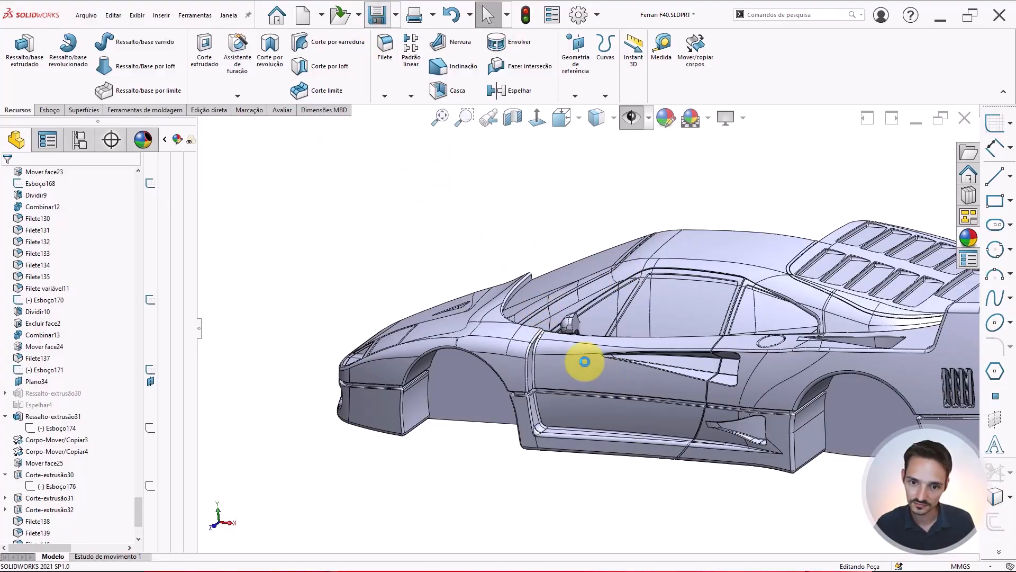
Inspect the filleted mirror up close, switching the display between shaded with and without edges
scroll(588, 345, down, 2)
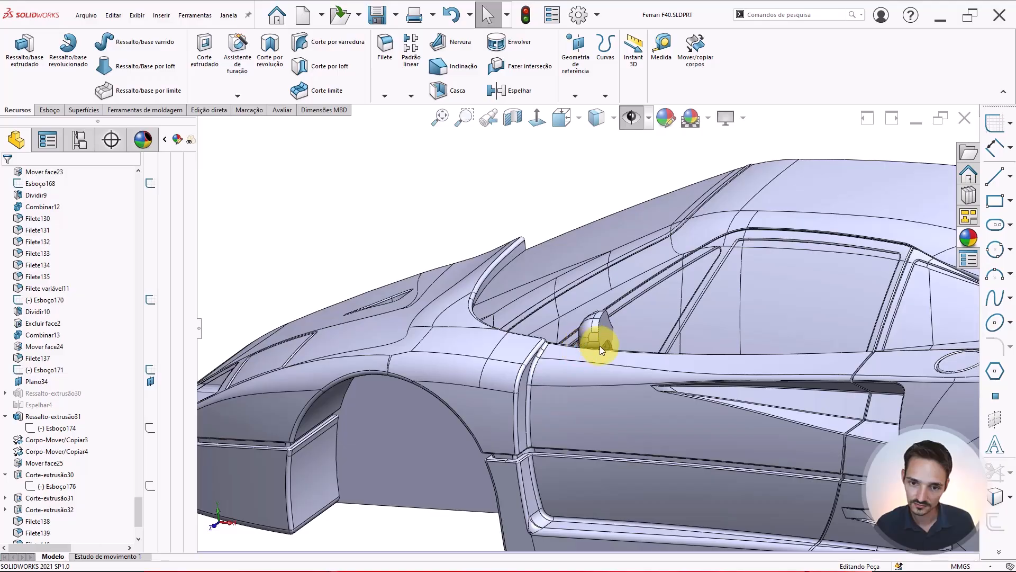
scroll(614, 347, down, 5)
middle_drag(661, 335, 674, 260)
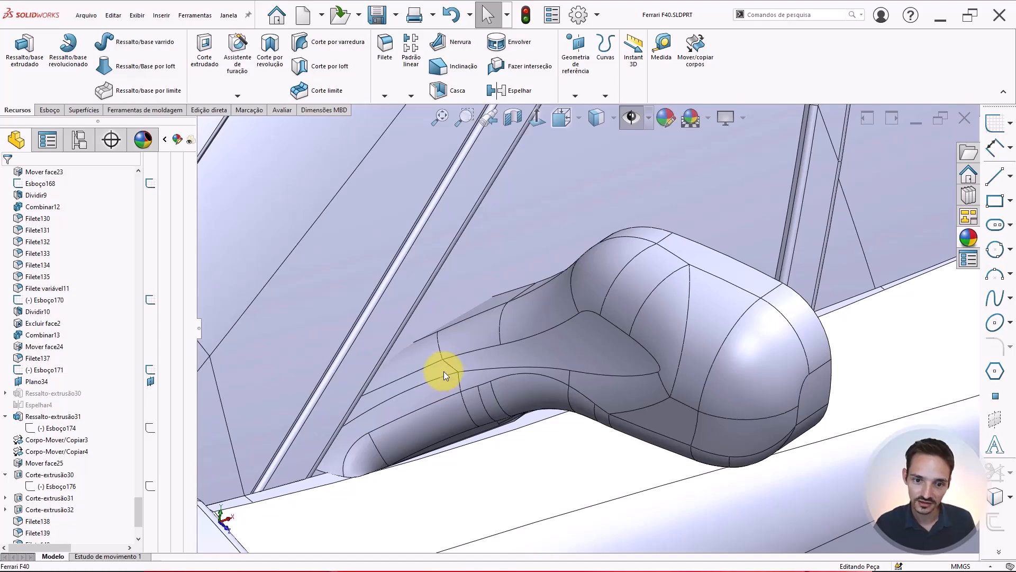
click(532, 328)
middle_drag(601, 381, 583, 155)
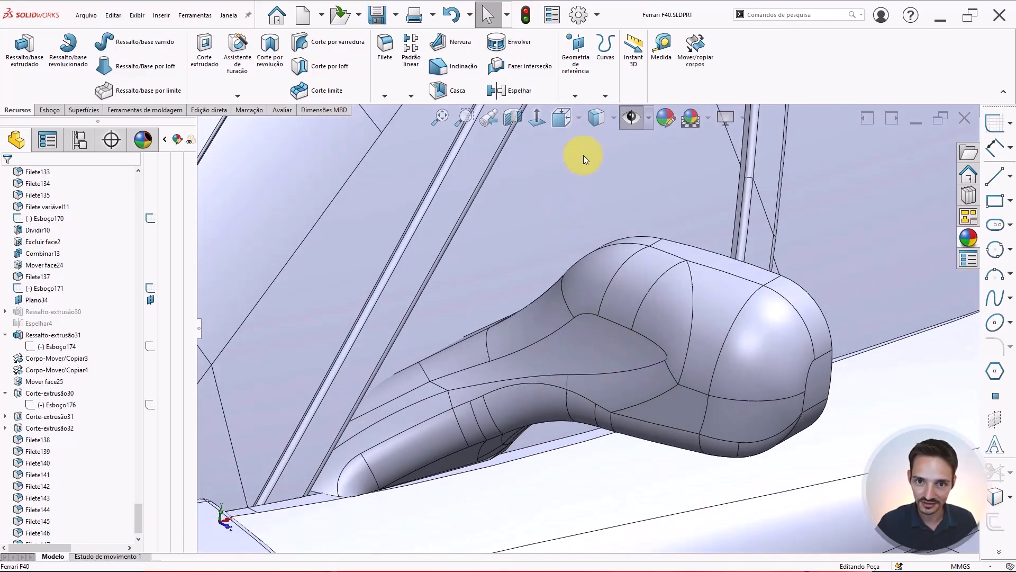
click(595, 116)
click(590, 202)
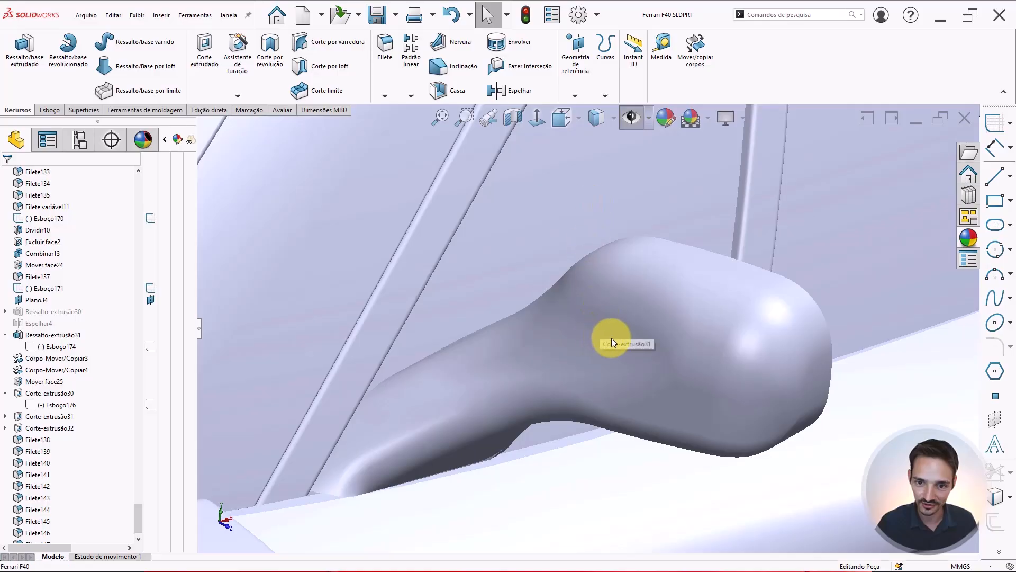
mouse_move(611, 338)
middle_down()
mouse_move(595, 216)
mouse_move(608, 272)
mouse_move(411, 284)
mouse_move(411, 392)
mouse_move(434, 222)
mouse_move(462, 259)
mouse_move(456, 250)
middle_up()
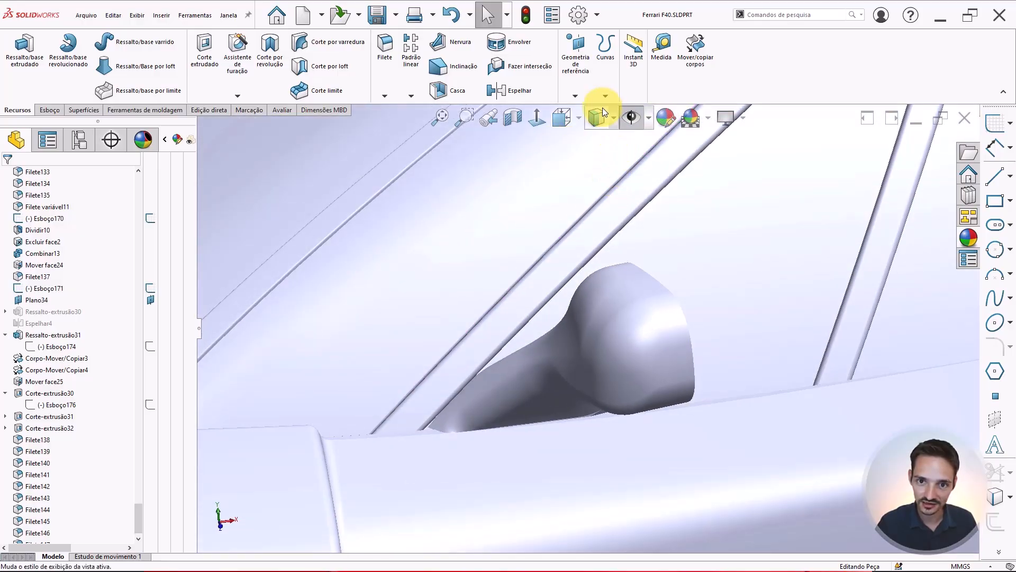
mouse_move(599, 110)
click(598, 141)
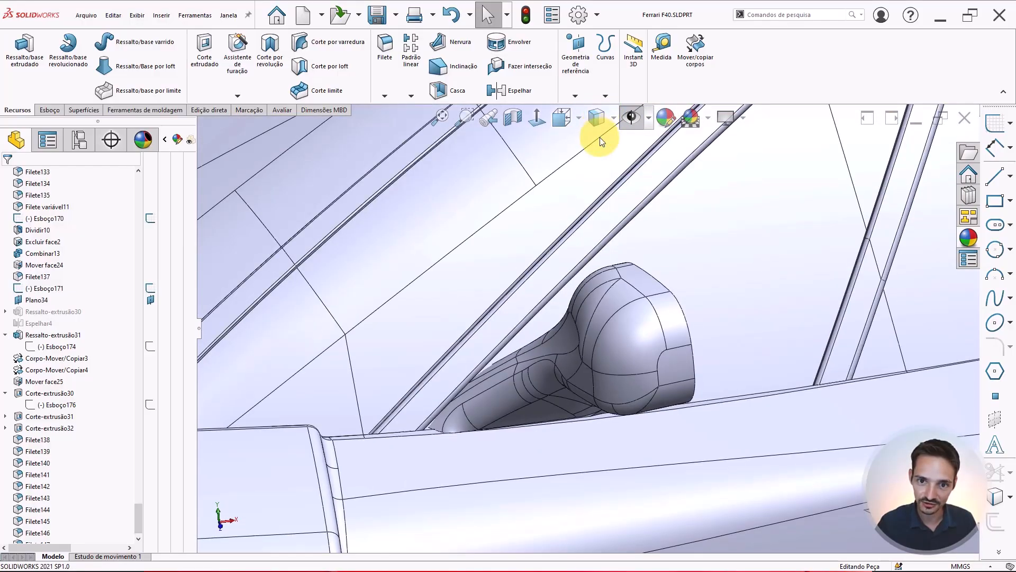
Orbit and zoom around the mirror and door to examine the mirror's shape from several angles
mouse_move(510, 291)
middle_down()
mouse_move(535, 315)
mouse_move(506, 367)
middle_up()
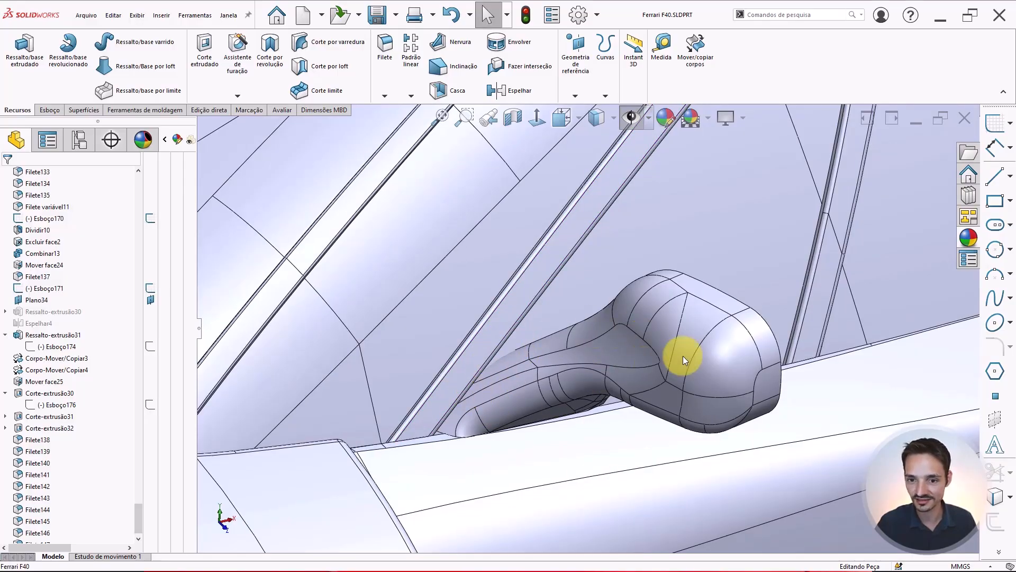
scroll(712, 387, up, 1)
scroll(712, 386, down, 1)
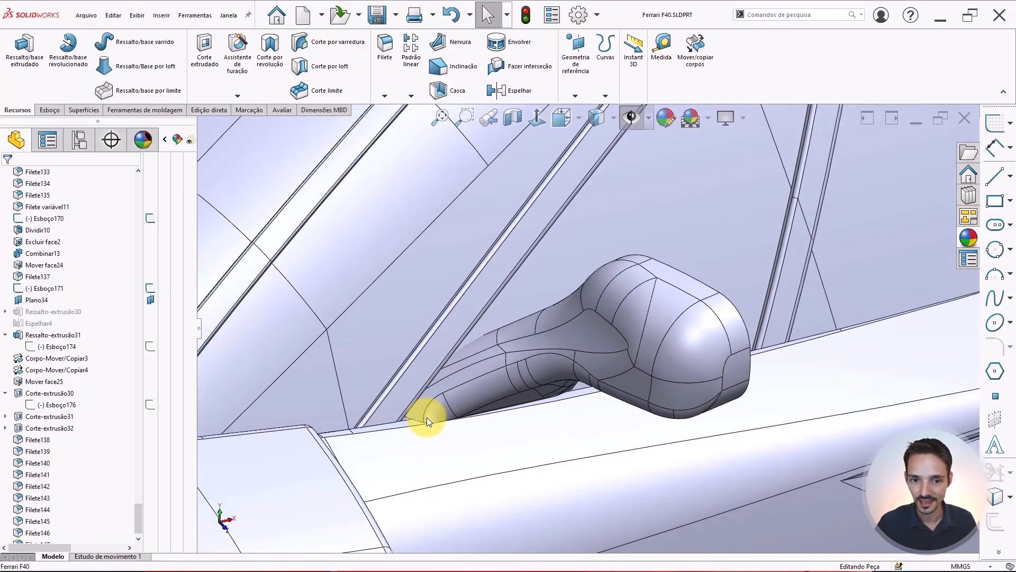
mouse_move(426, 417)
middle_down()
mouse_move(503, 336)
mouse_move(431, 415)
middle_up()
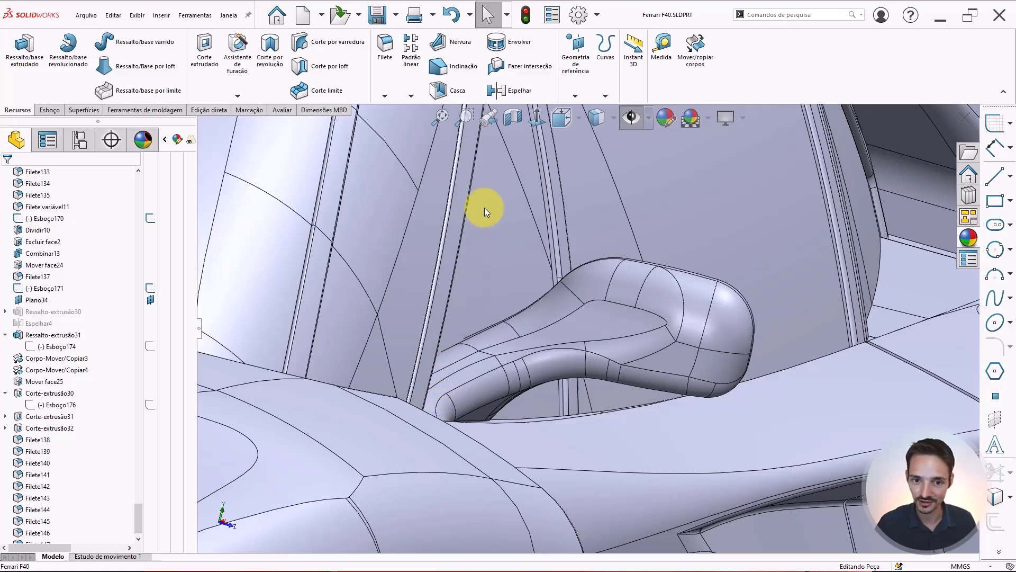
middle_drag(491, 398, 422, 396)
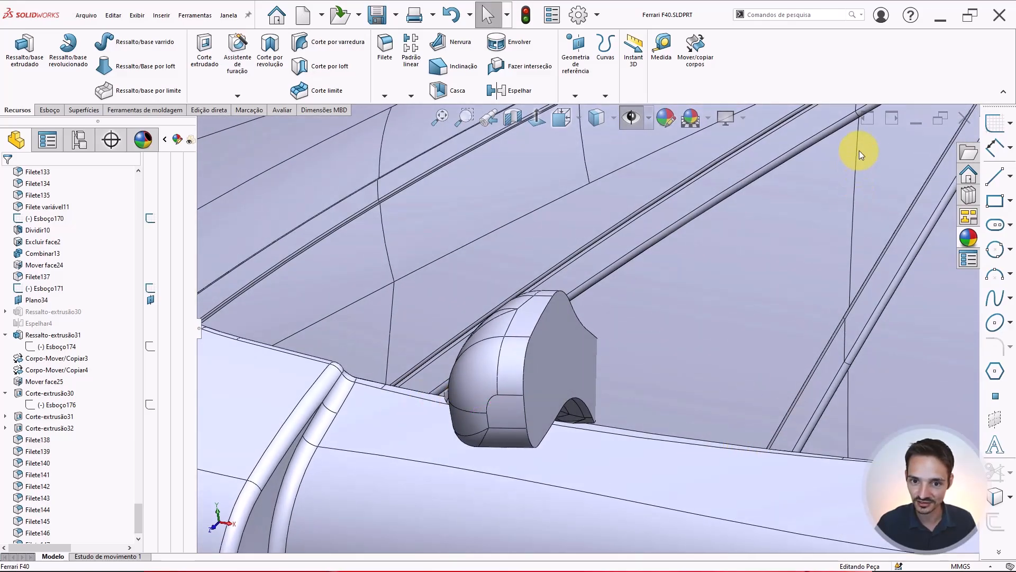
middle_drag(716, 268, 646, 313)
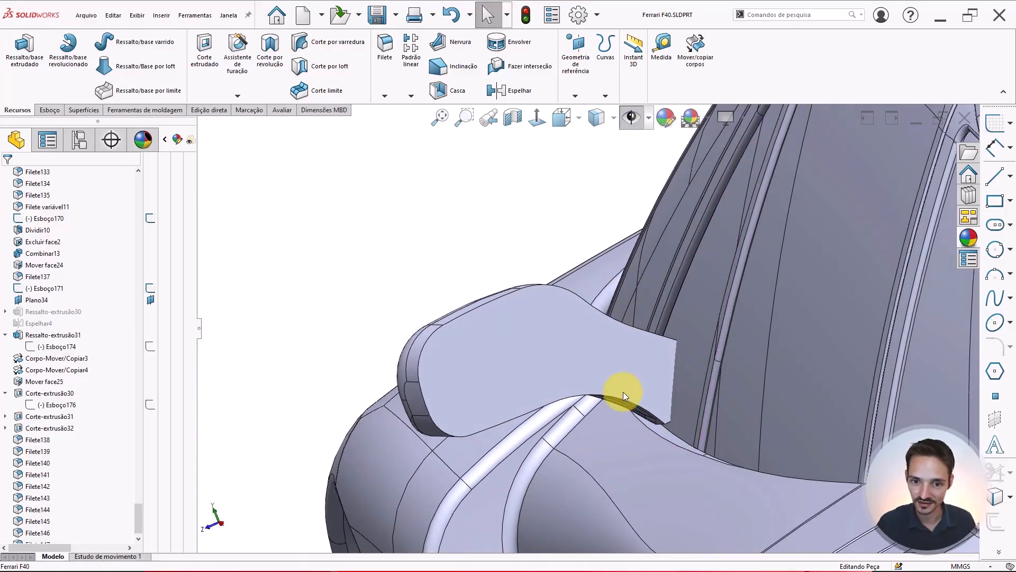
middle_drag(623, 391, 607, 410)
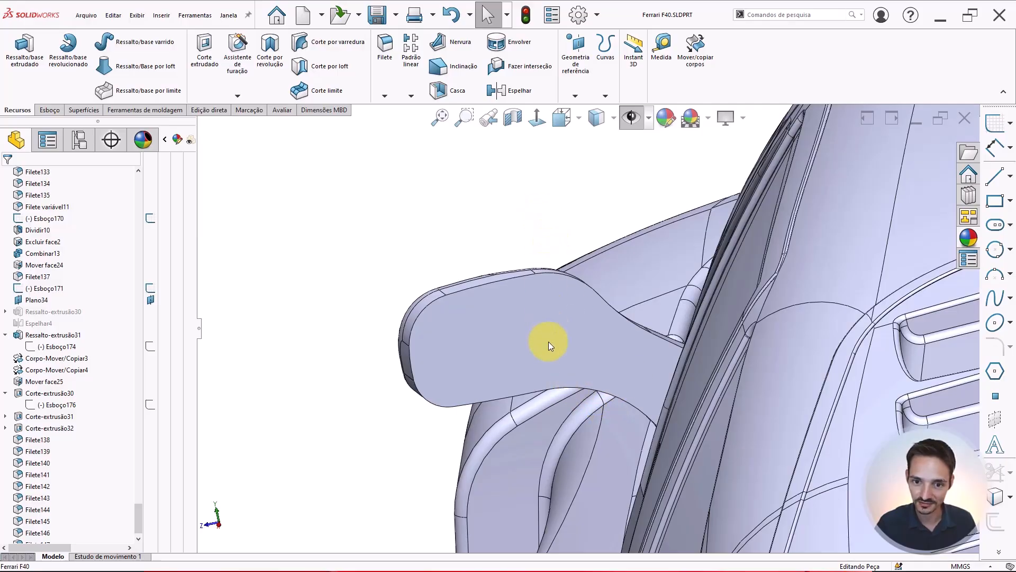
middle_drag(551, 382, 701, 348)
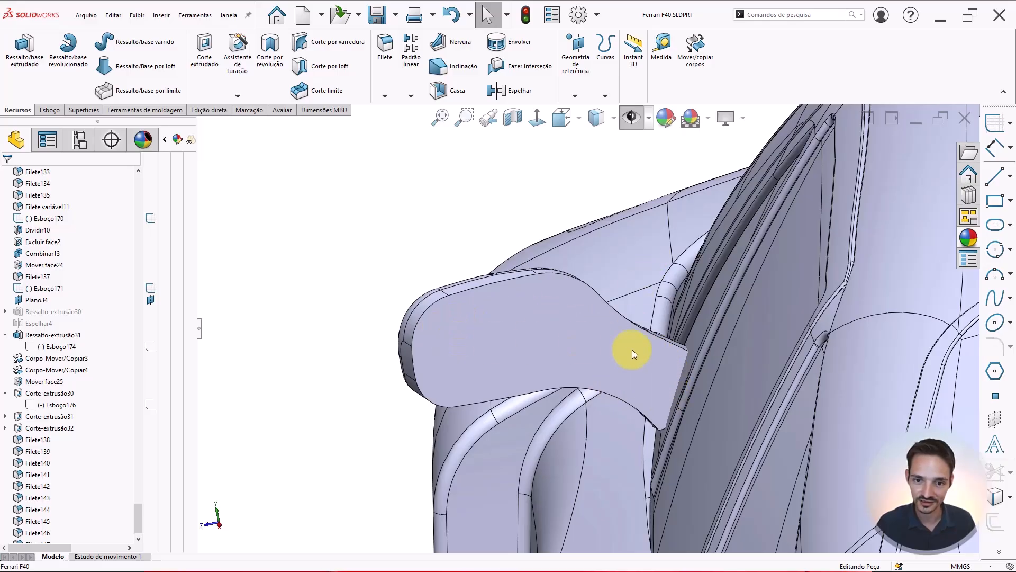
scroll(632, 349, up, 4)
middle_drag(632, 350, 615, 393)
scroll(545, 377, down, 3)
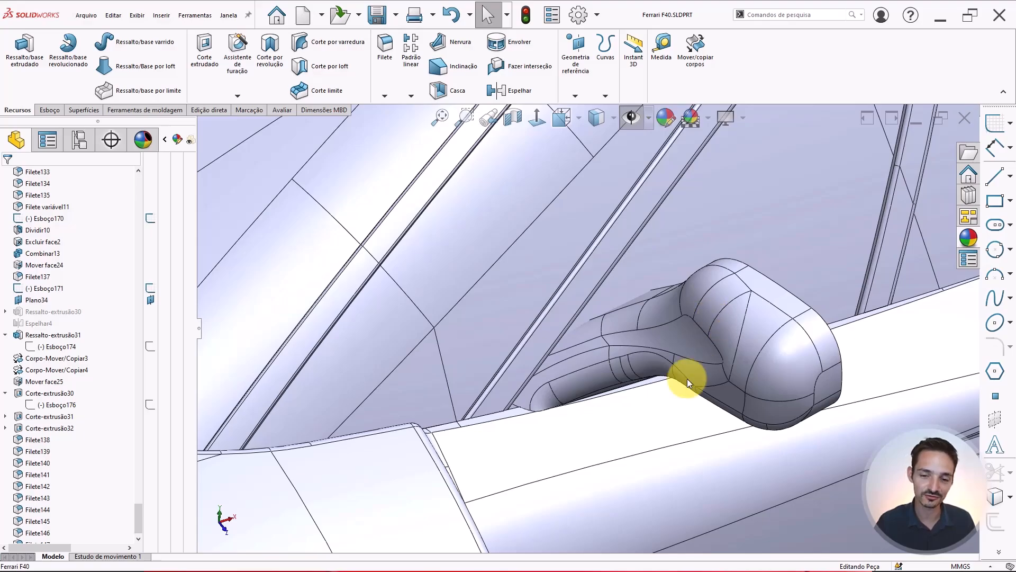
scroll(678, 354, up, 4)
scroll(646, 330, down, 4)
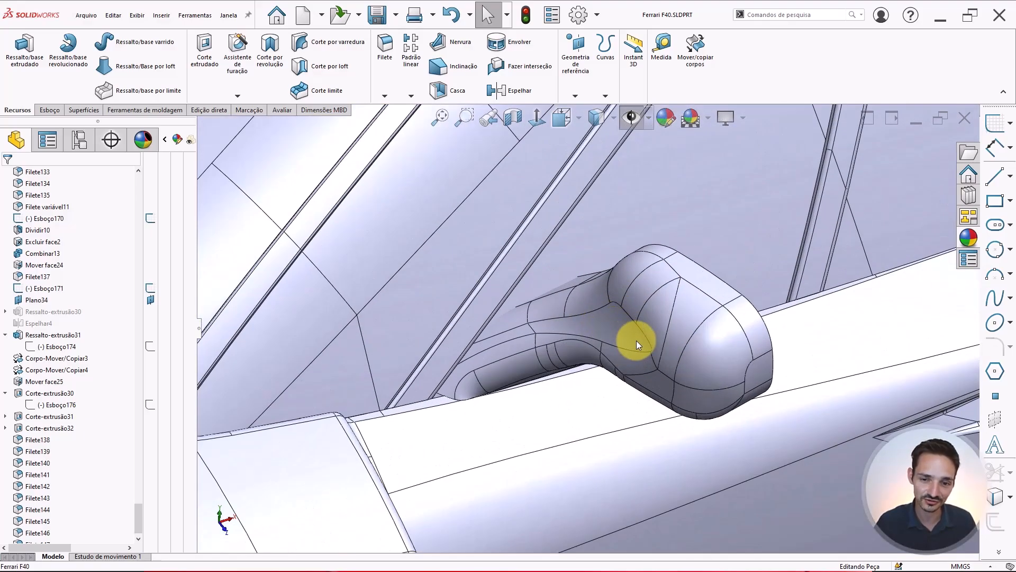
middle_drag(636, 340, 472, 329)
scroll(580, 324, up, 3)
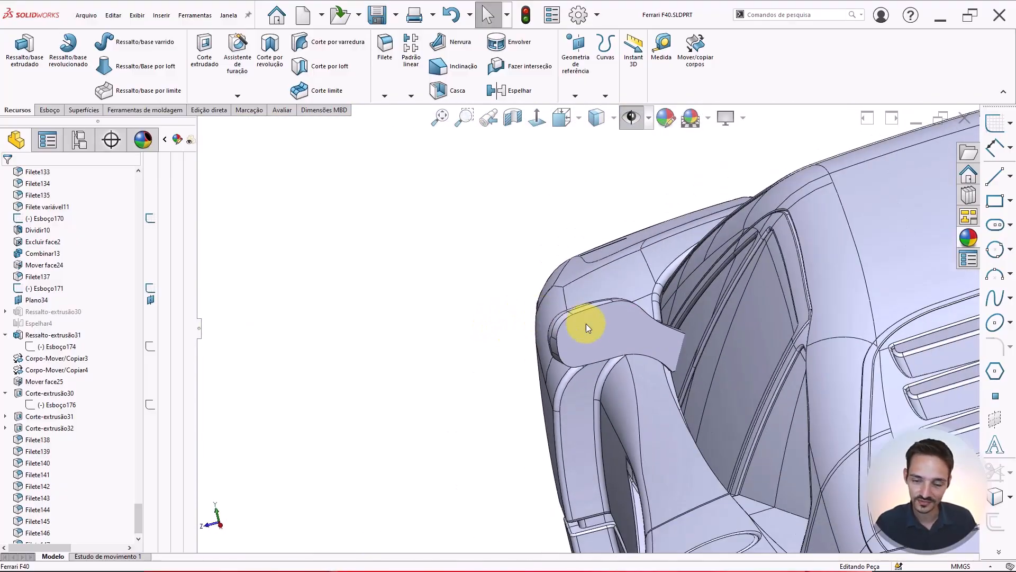
scroll(635, 325, down, 4)
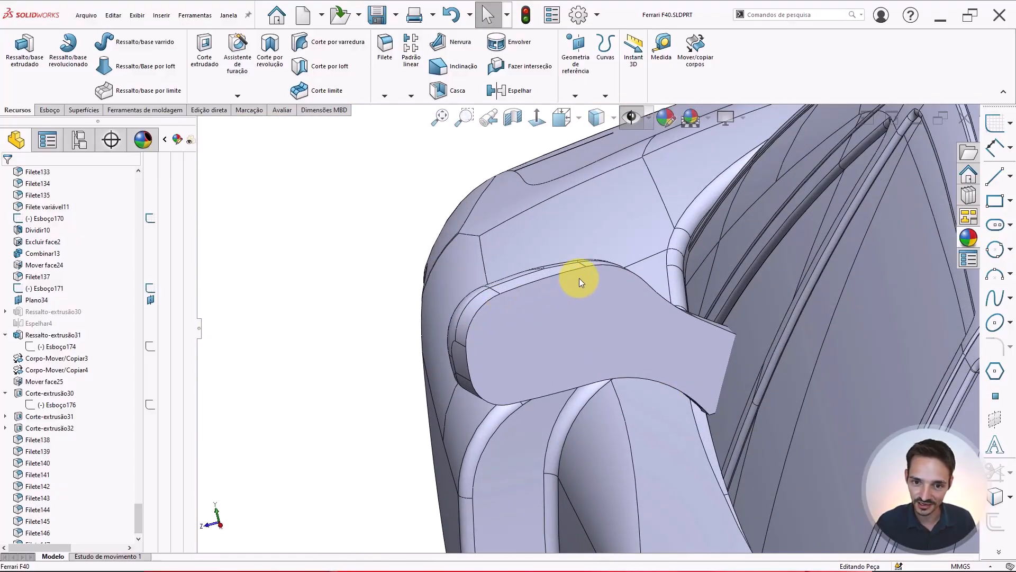
scroll(573, 370, up, 3)
scroll(535, 376, down, 4)
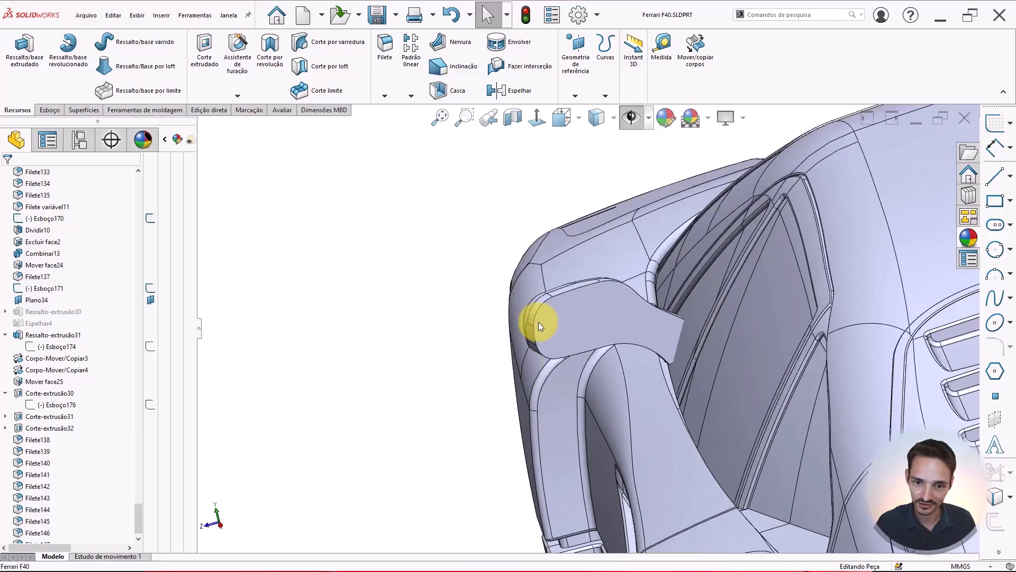
Start a new sketch on the flat outer face of the mirror housing
click(620, 314)
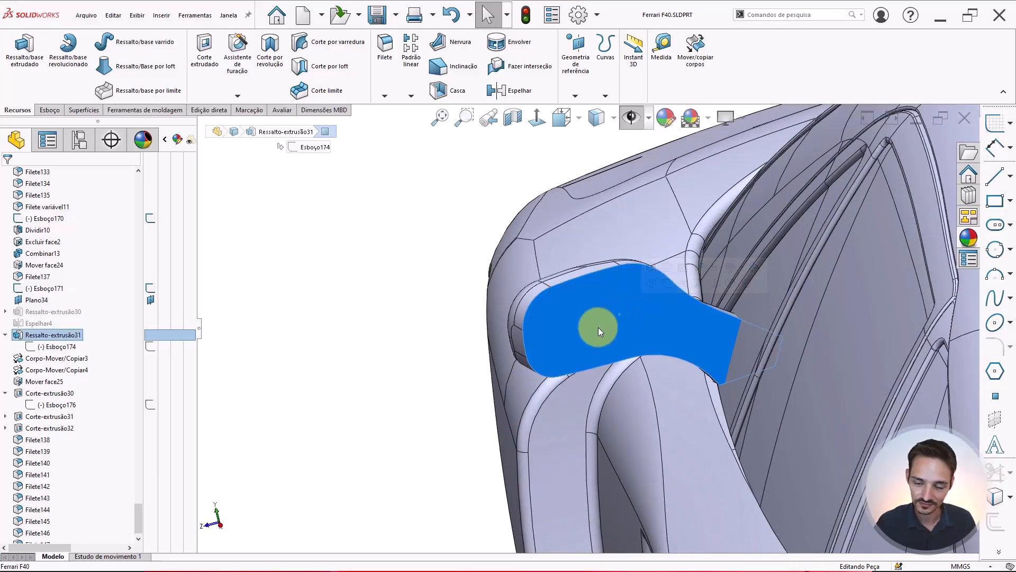
middle_drag(595, 329, 548, 339)
middle_drag(595, 317, 604, 310)
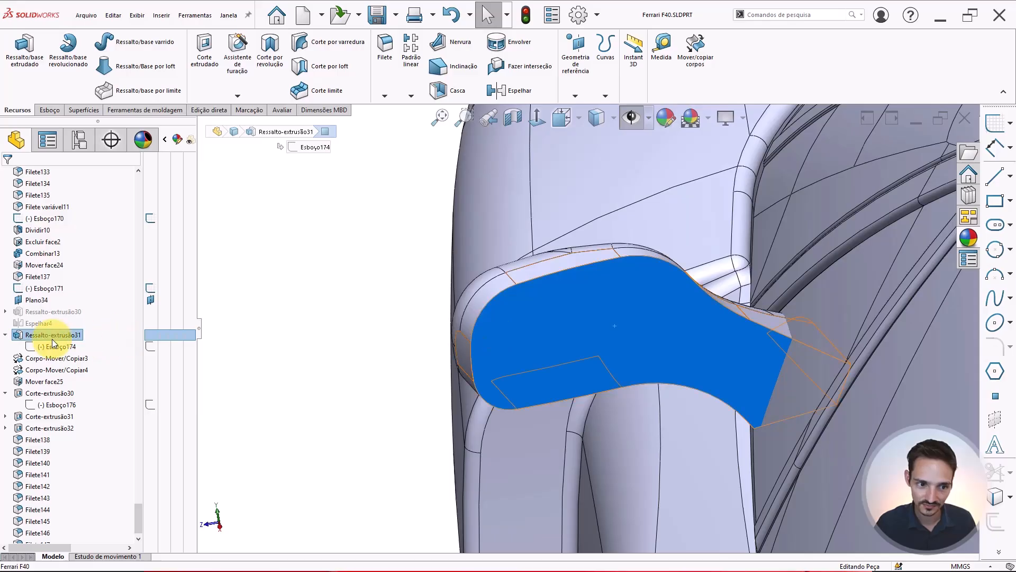
click(432, 364)
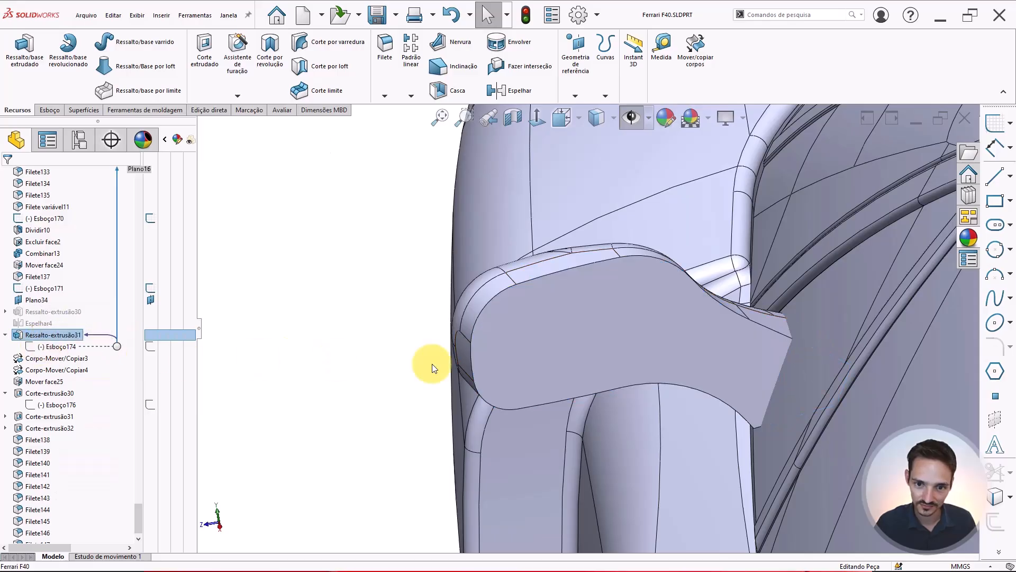
click(597, 321)
click(647, 294)
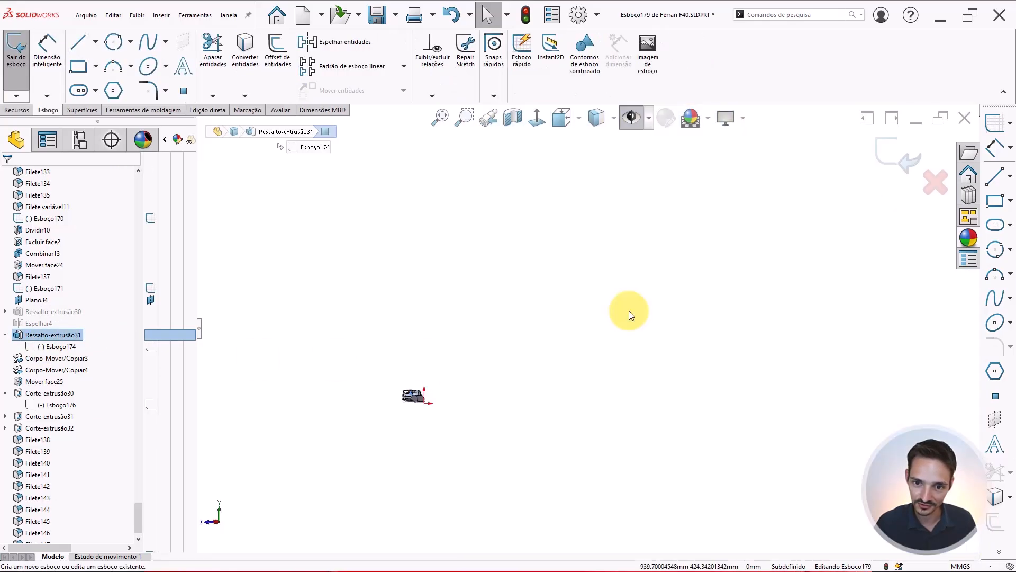
Isolate the mirror body Filete147 from the solid bodies list
scroll(563, 304, down, 5)
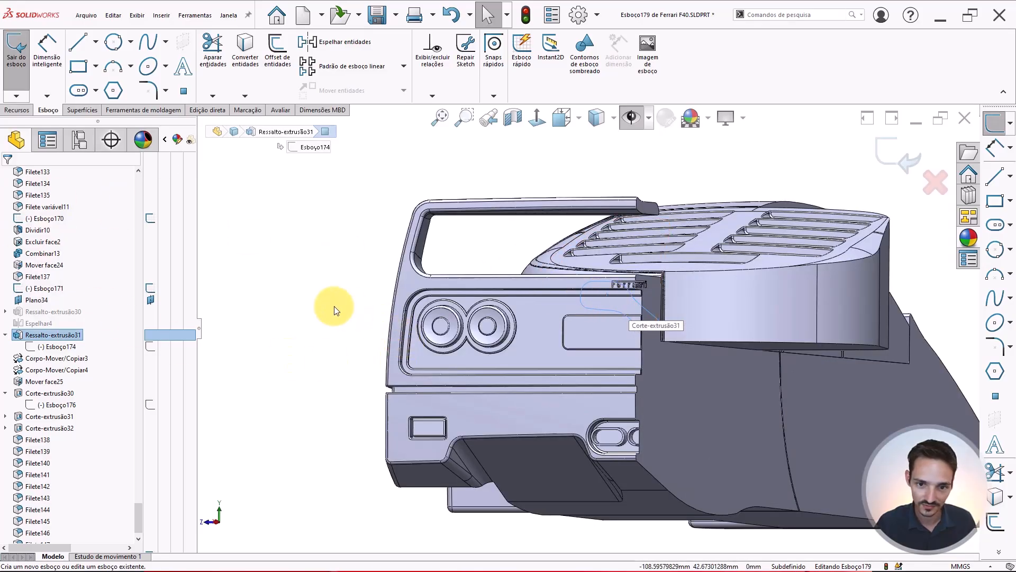
middle_drag(334, 306, 449, 268)
scroll(363, 318, up, 4)
scroll(466, 275, down, 5)
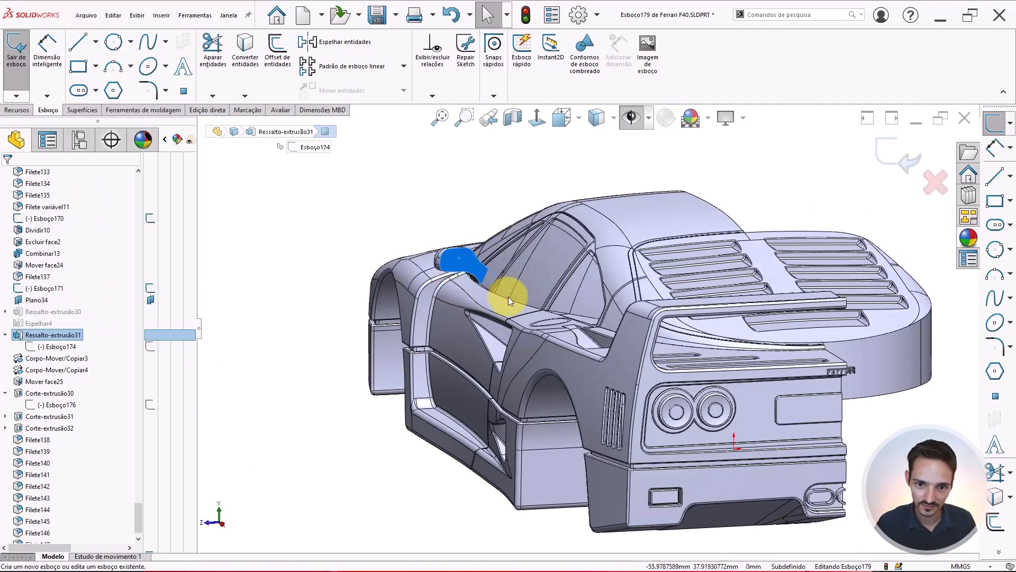
right_click(484, 268)
click(379, 227)
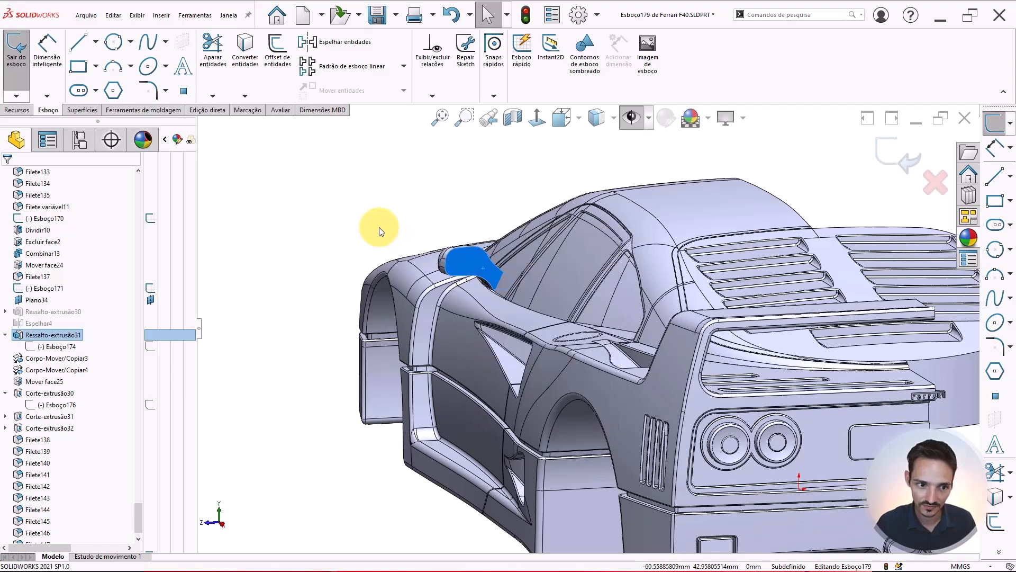
drag(136, 509, 153, 272)
scroll(120, 223, up, 15)
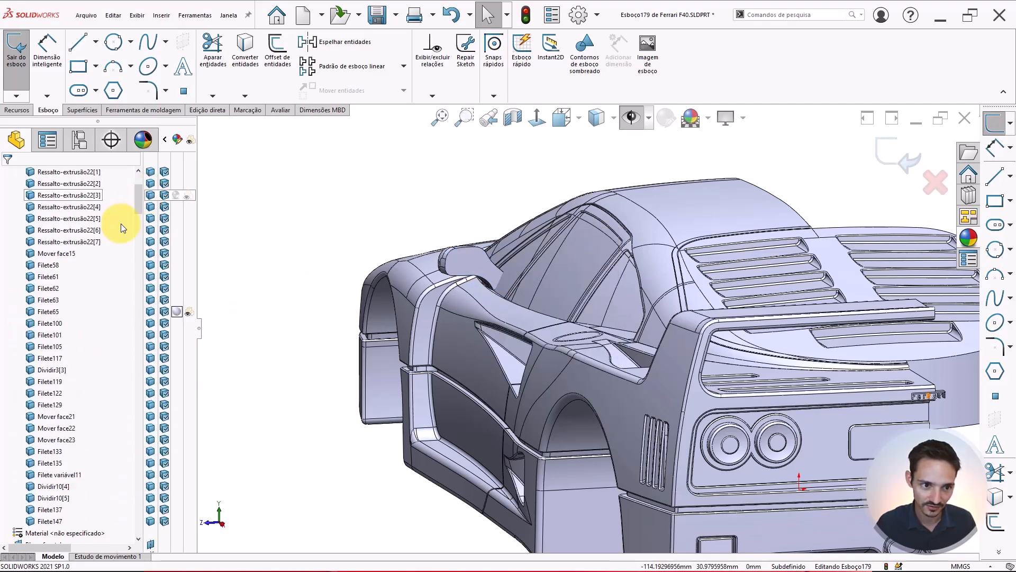
right_click(44, 383)
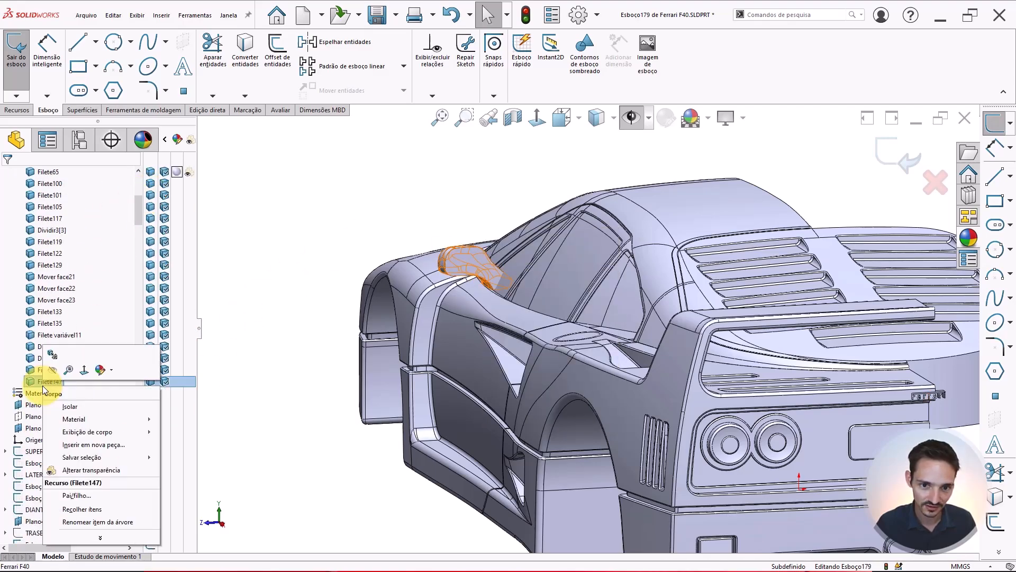
click(78, 402)
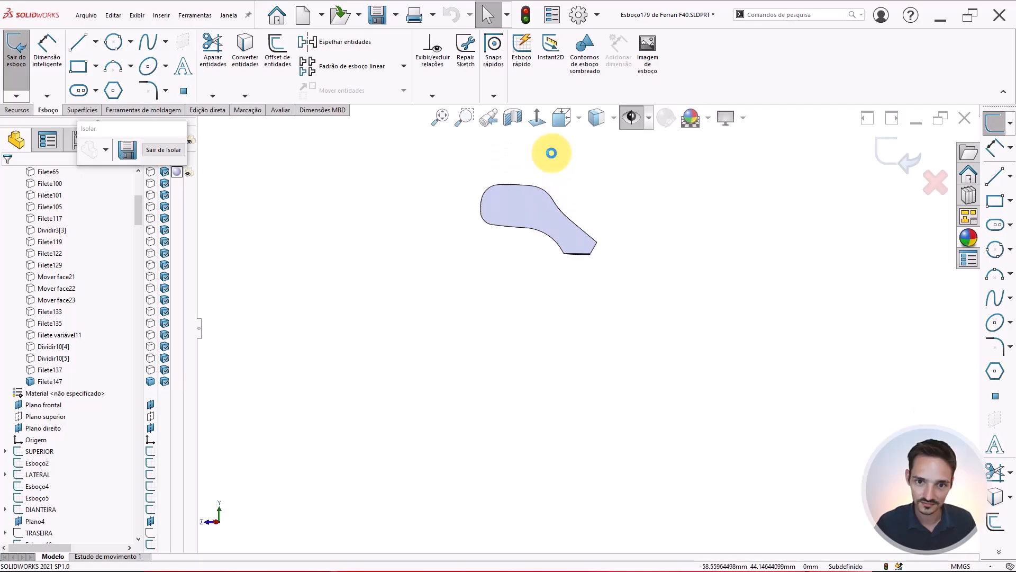
Offset the mirror housing face's outline inward by 0.4 mm
click(544, 241)
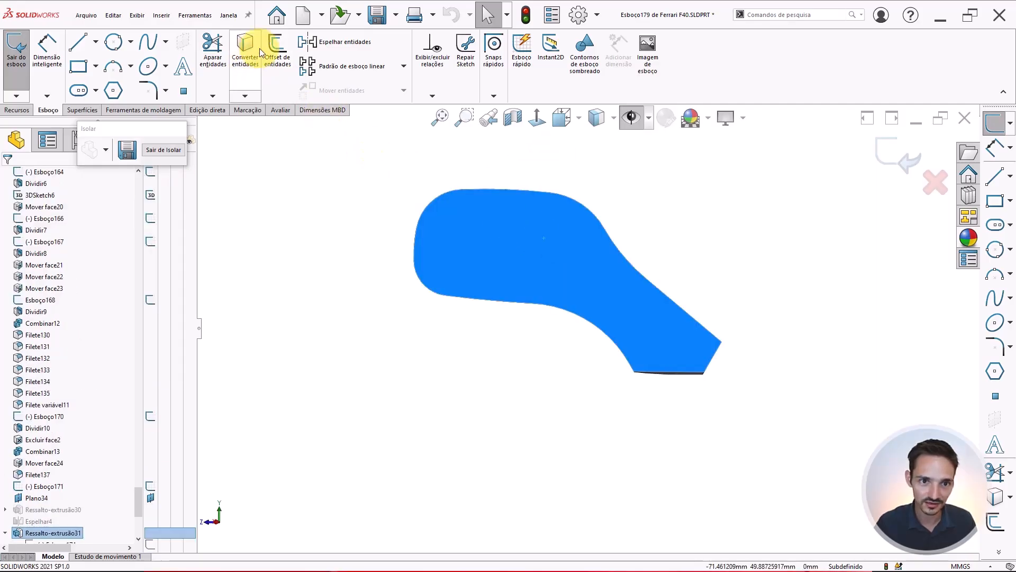
click(277, 50)
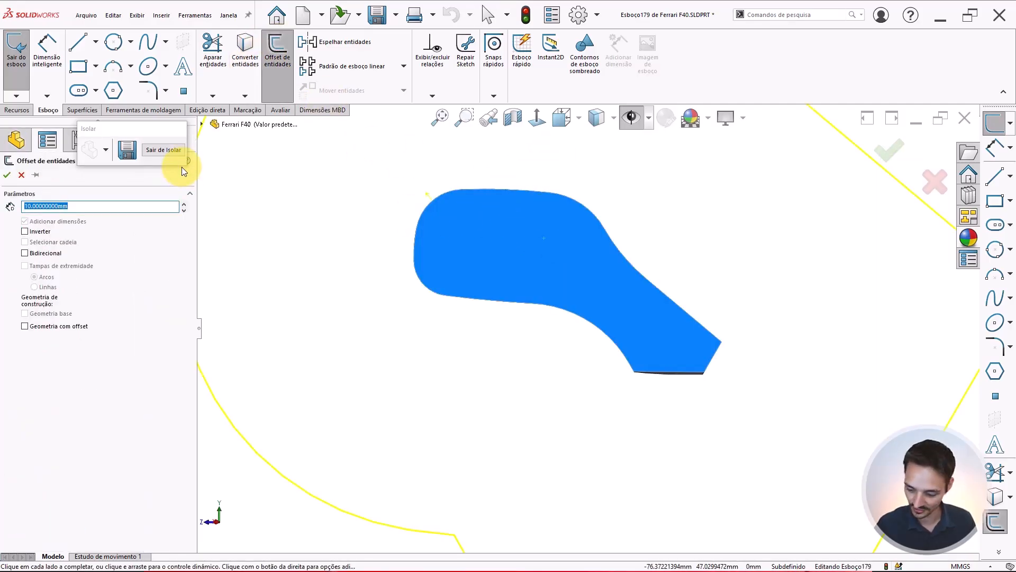
key(BackSpace)
text(.3)
key(Return)
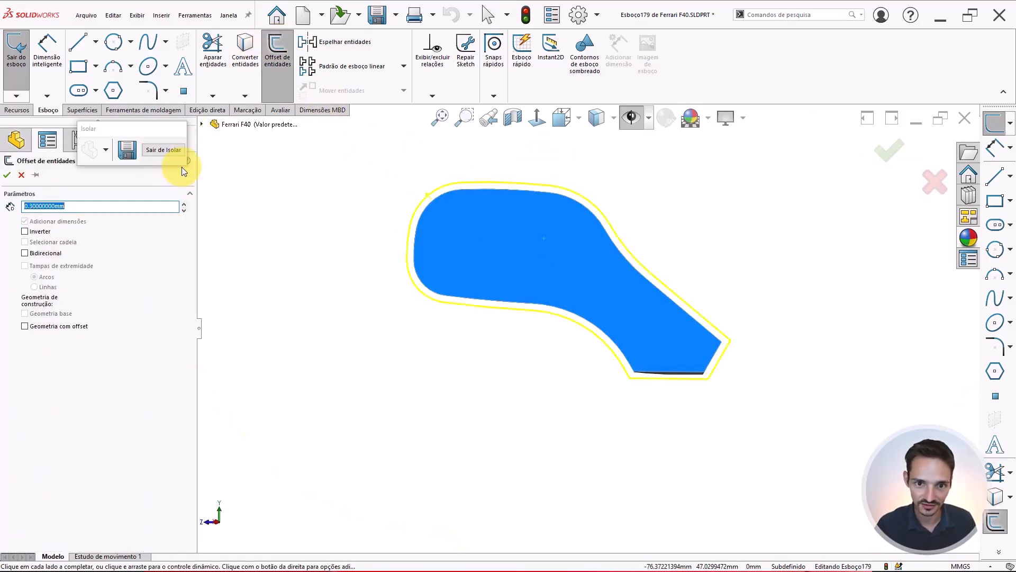
click(24, 231)
scroll(548, 273, down, 2)
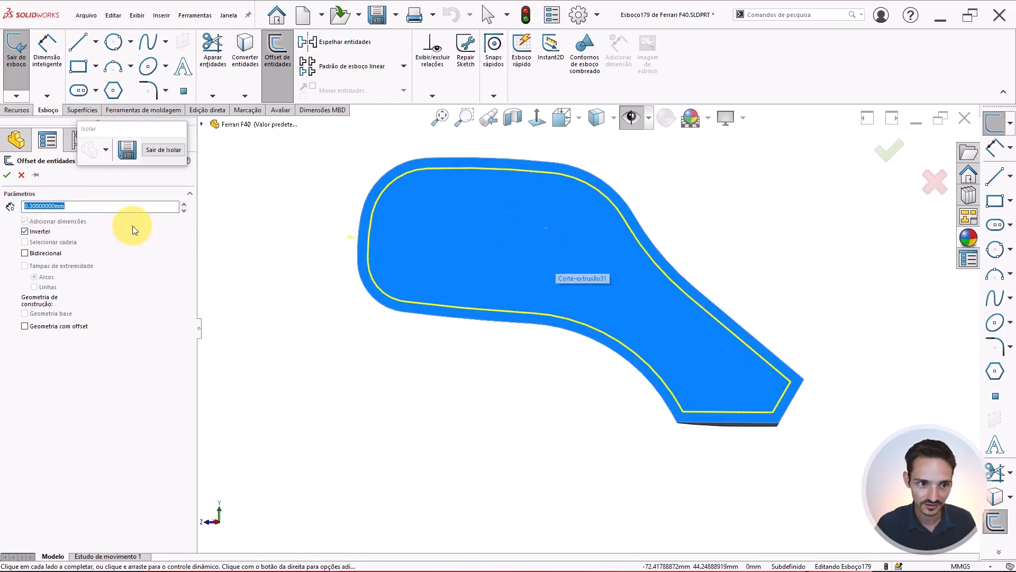
text(.4)
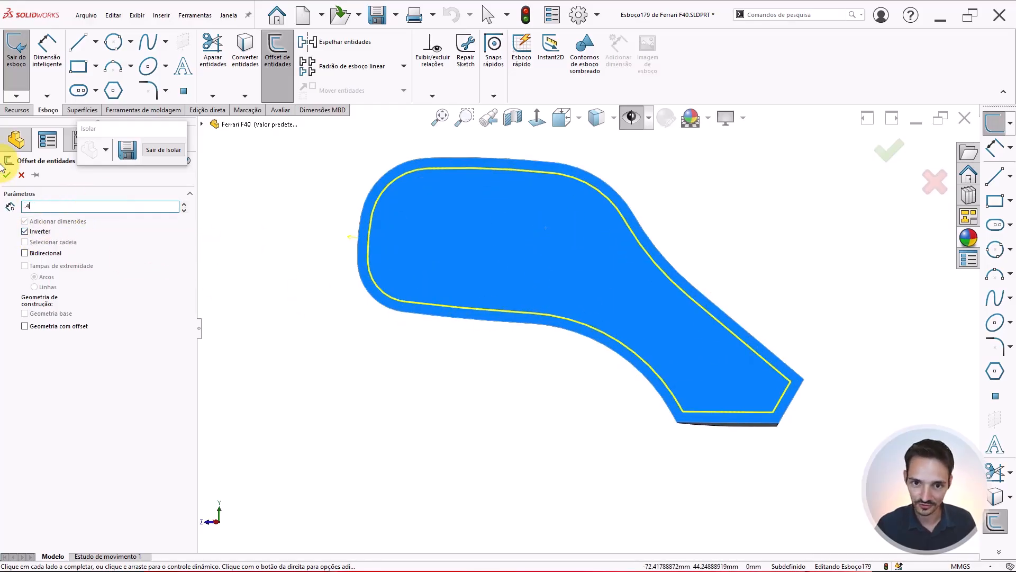
key(Return)
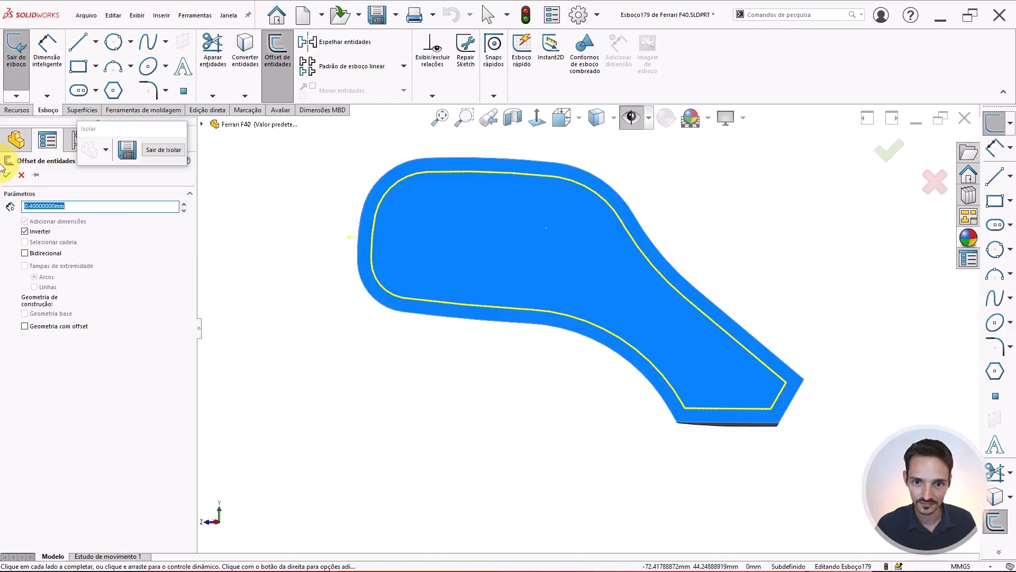
click(6, 174)
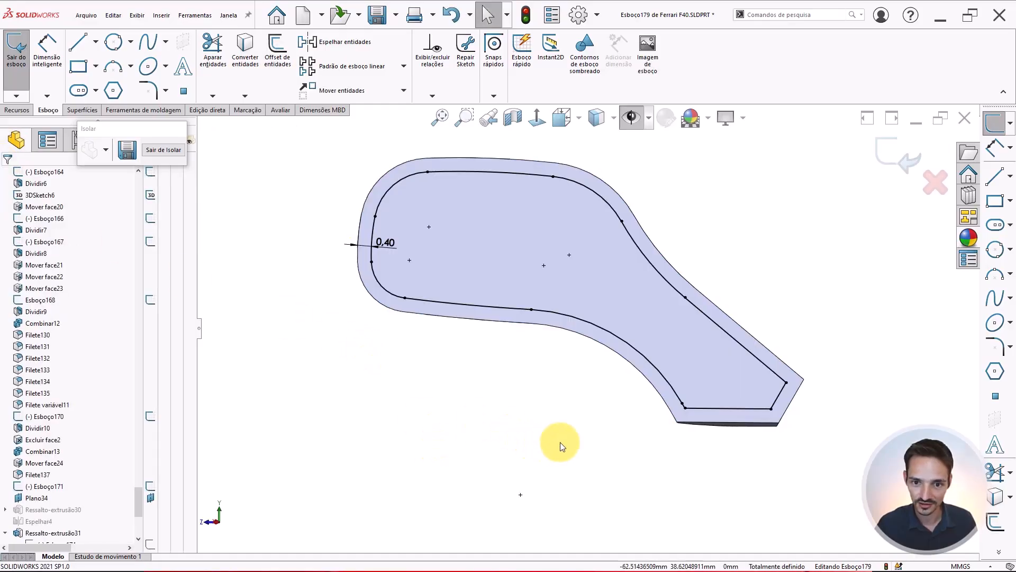
Sketch a three-point arc across the housing face, cutting through the offset outline
click(112, 69)
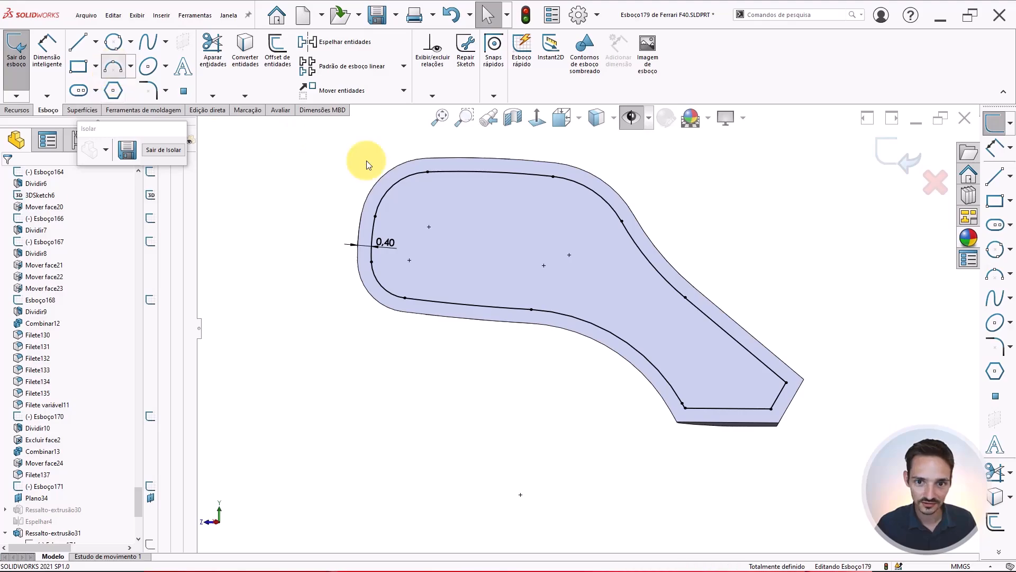
click(575, 158)
click(553, 347)
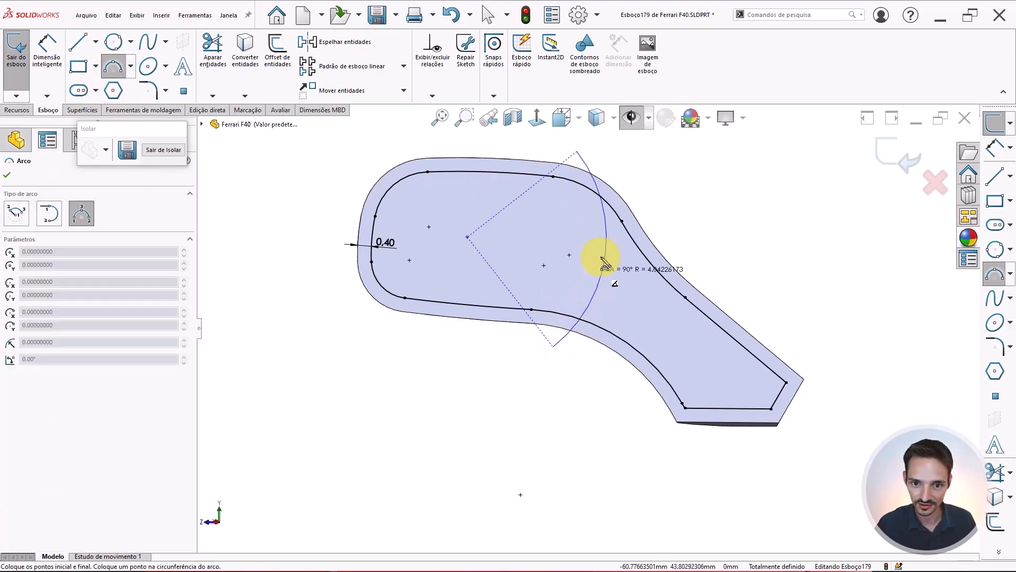
click(592, 253)
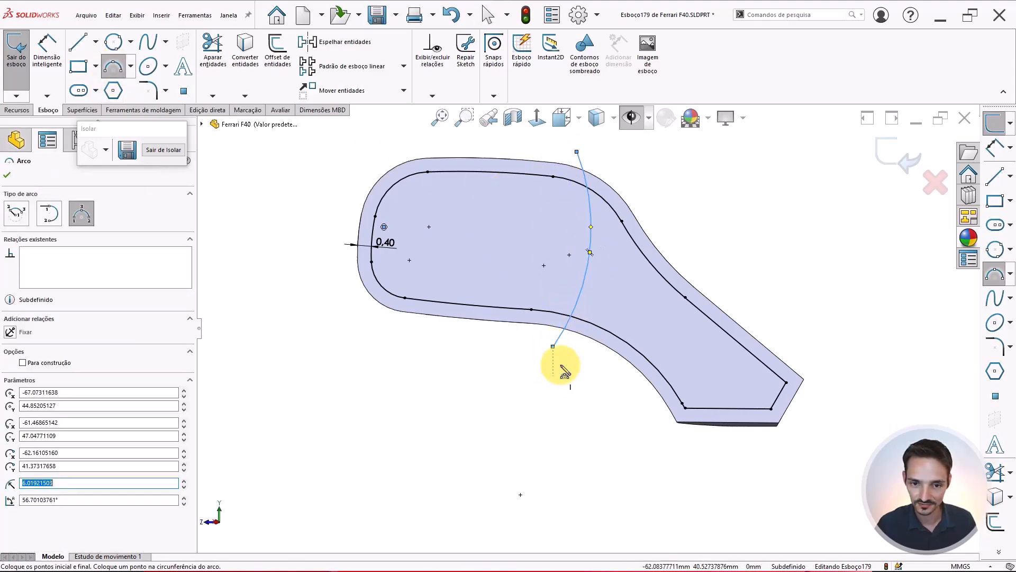
key(Escape)
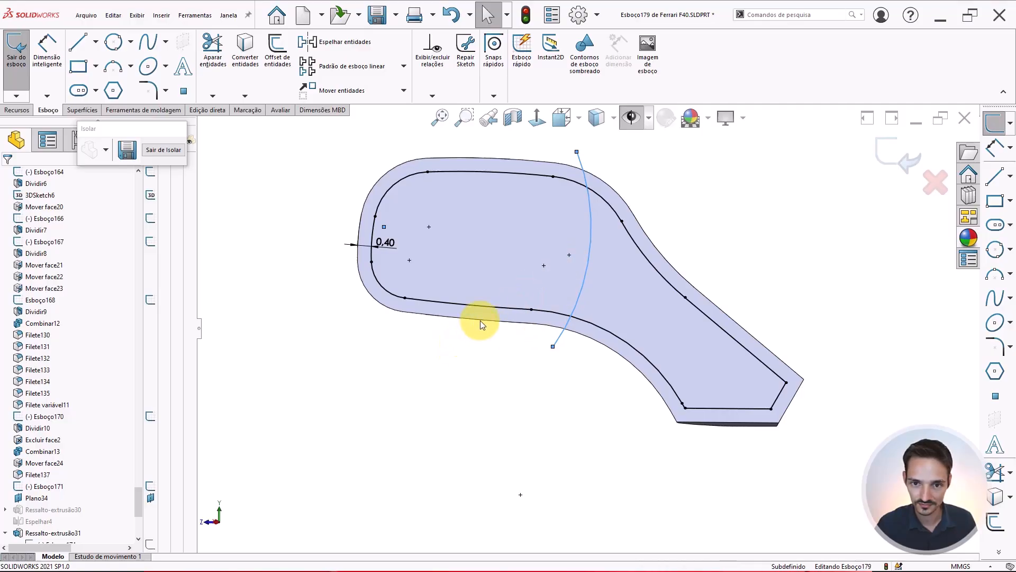
Show the reference images to compare the arc's position on the car, then hide them again
click(642, 117)
scroll(570, 197, up, 8)
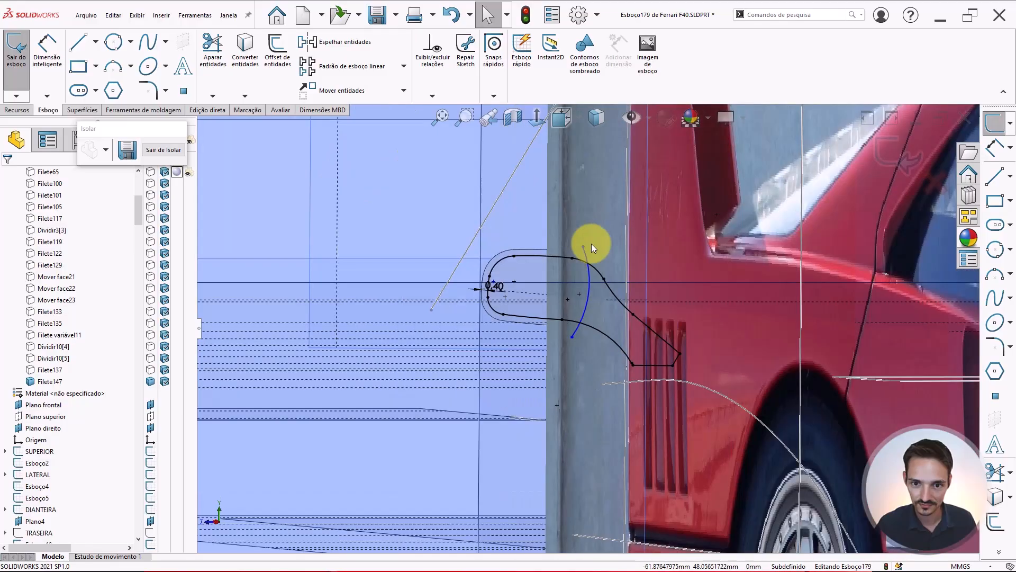
scroll(717, 279, up, 5)
scroll(842, 326, up, 5)
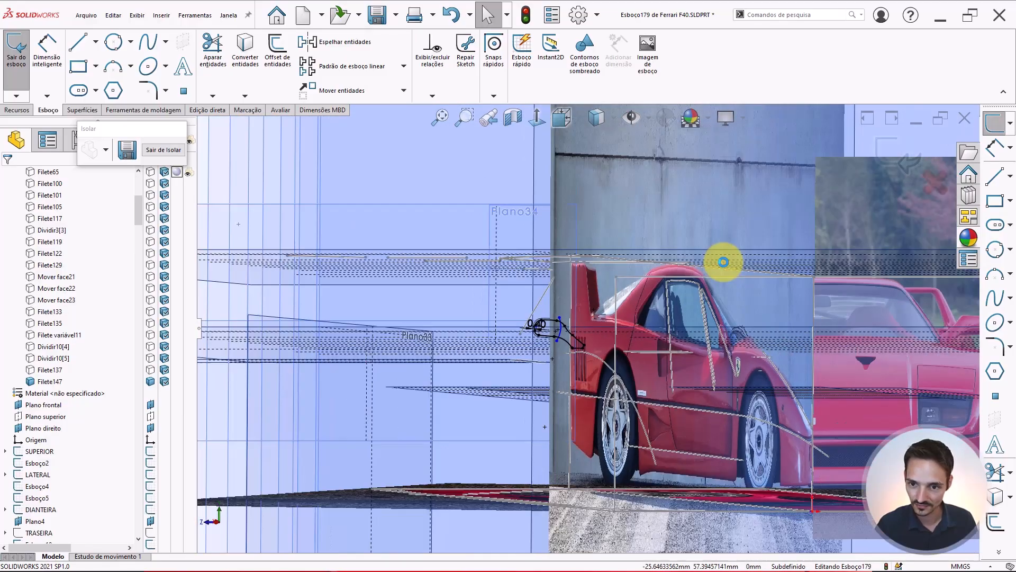
scroll(654, 334, up, 3)
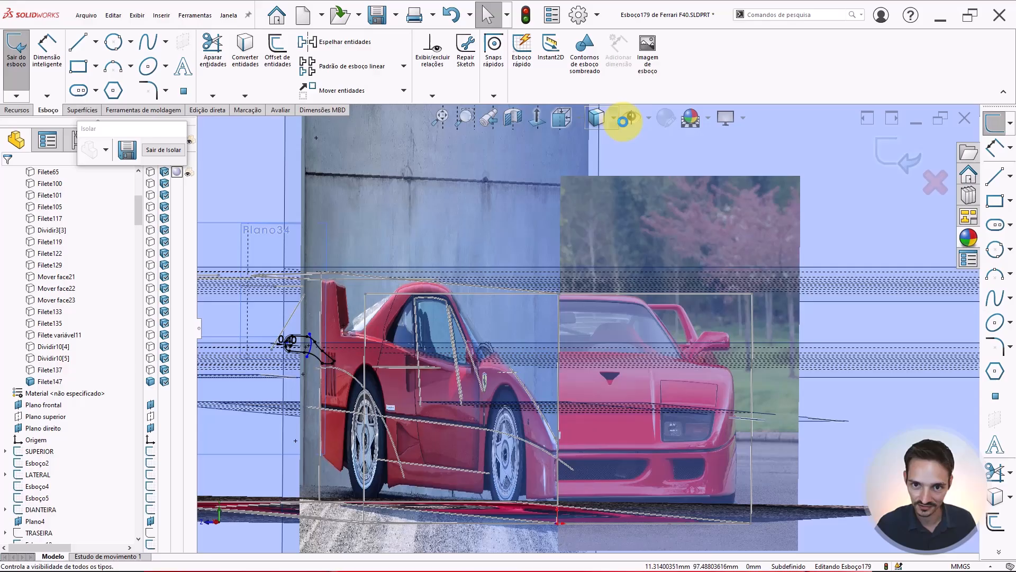
click(630, 118)
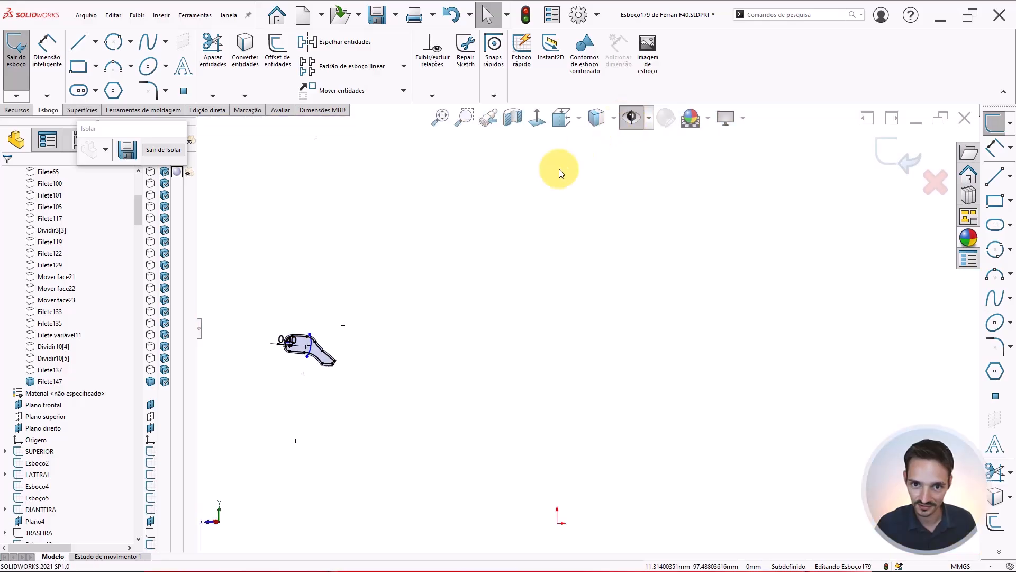
scroll(380, 340, up, 2)
scroll(380, 340, down, 6)
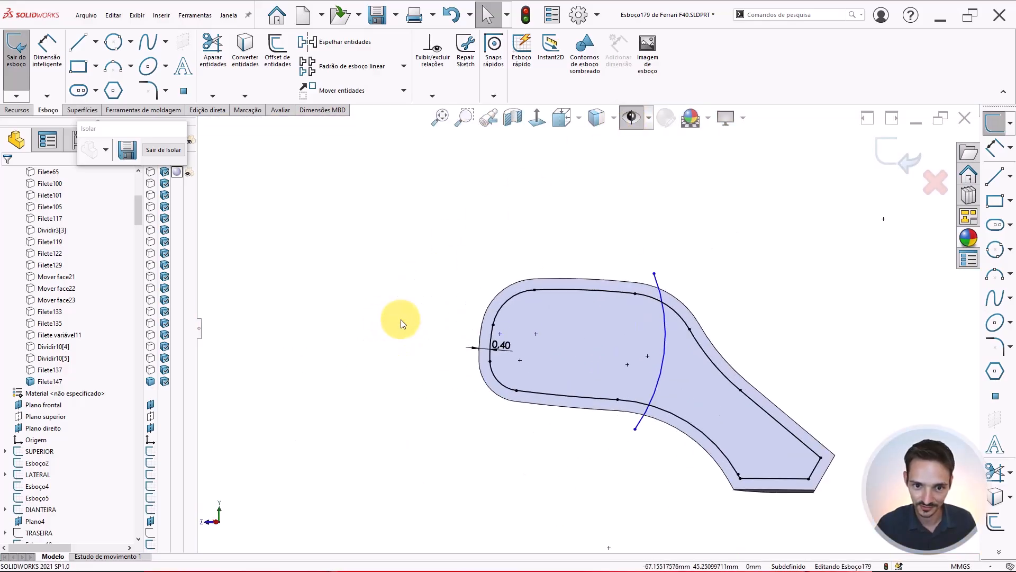
scroll(636, 327, down, 2)
scroll(624, 416, down, 1)
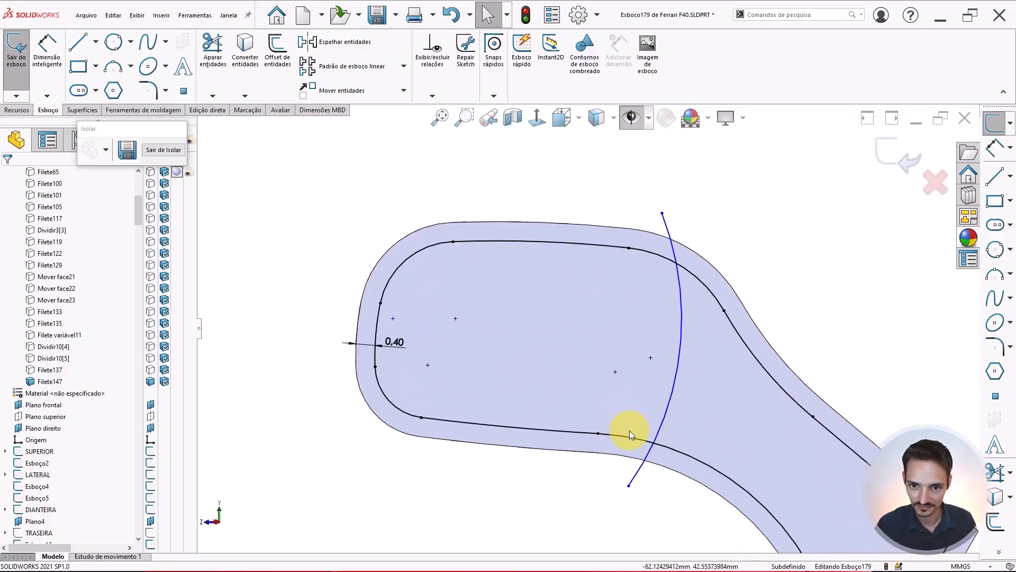
Reposition the arc's endpoints and curvature so it crosses the housing face from top to bottom edge
ctrl+middle_drag(618, 461, 656, 443)
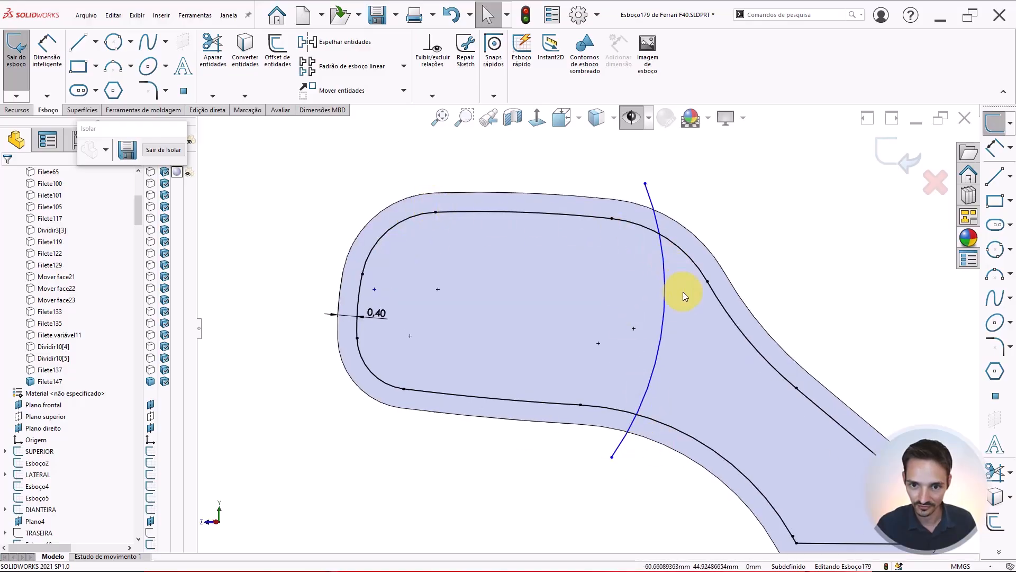
drag(664, 292, 603, 456)
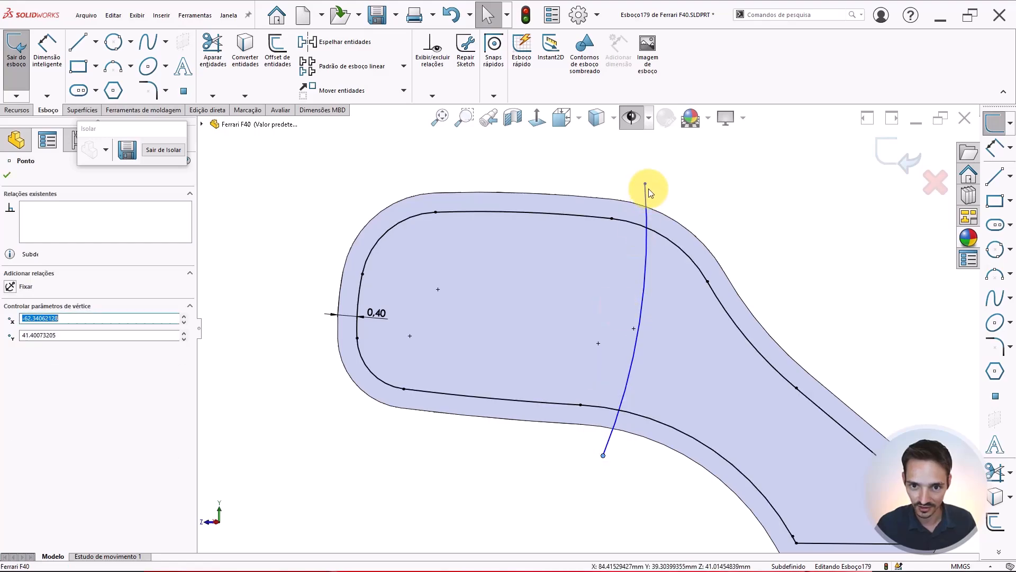
drag(647, 181, 641, 155)
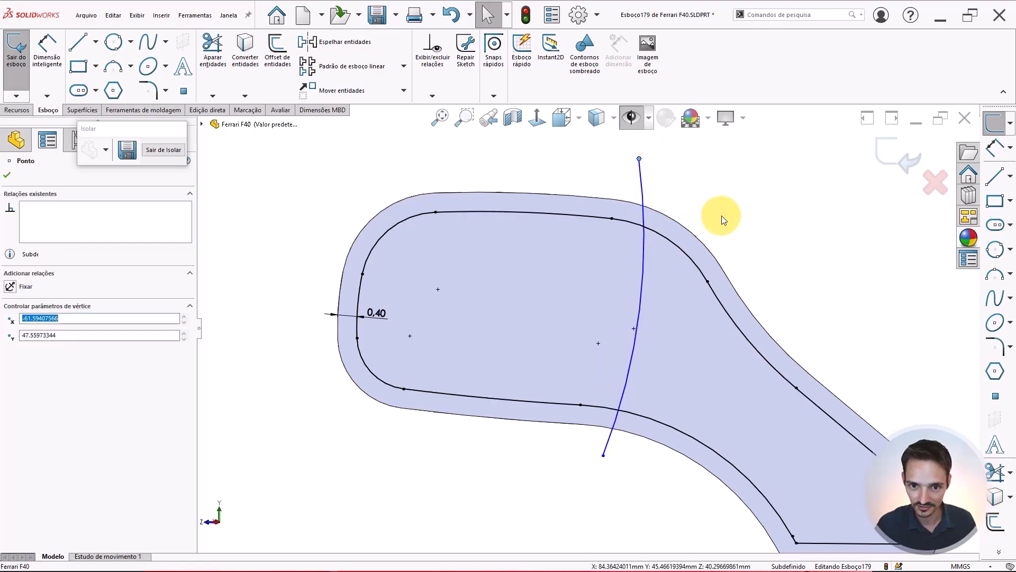
key(Escape)
key(z)
scroll(735, 316, down, 3)
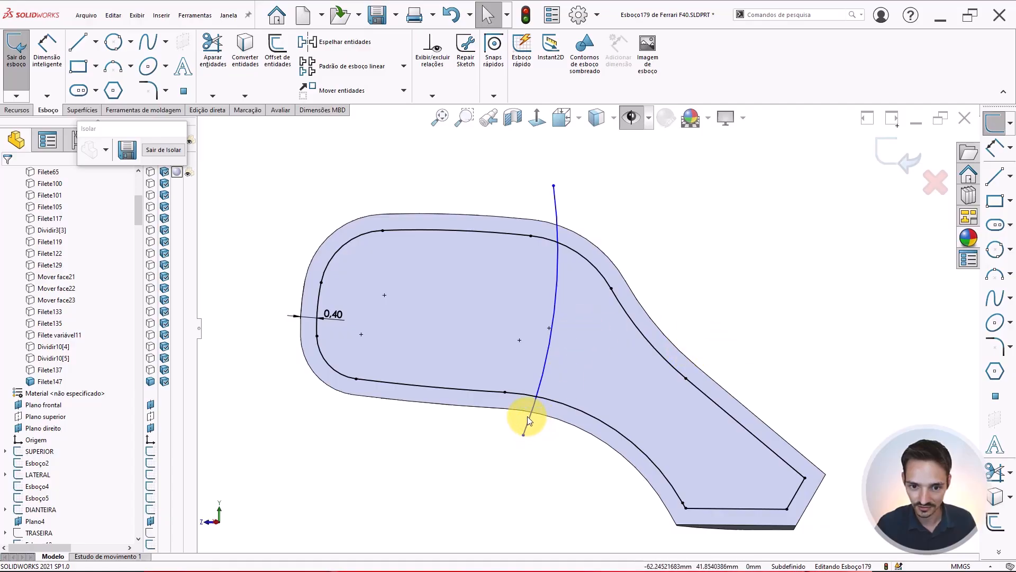
drag(529, 416, 549, 441)
drag(603, 274, 562, 282)
click(535, 451)
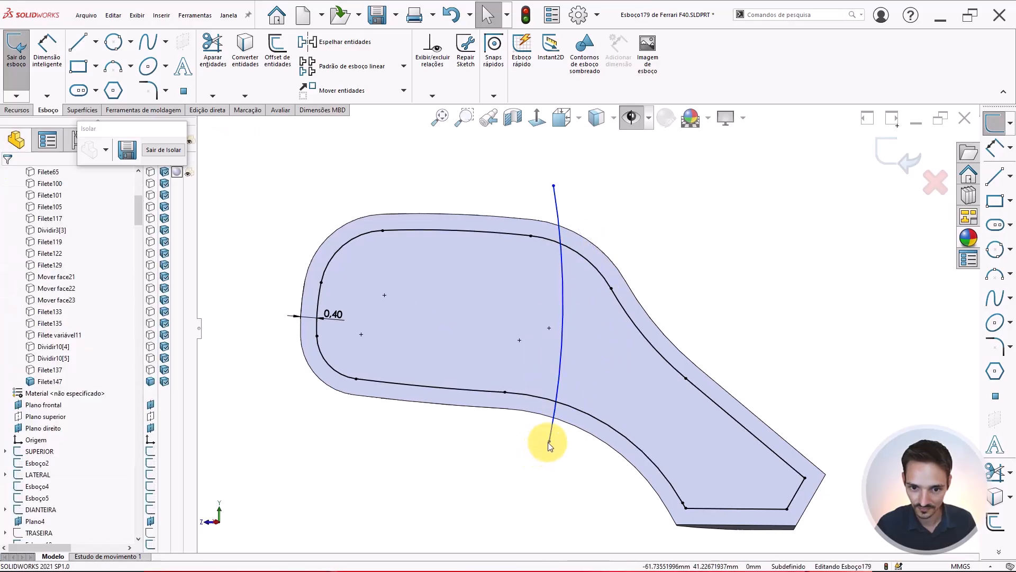
mouse_move(548, 443)
mouse_down()
mouse_move(524, 425)
mouse_move(546, 439)
mouse_up()
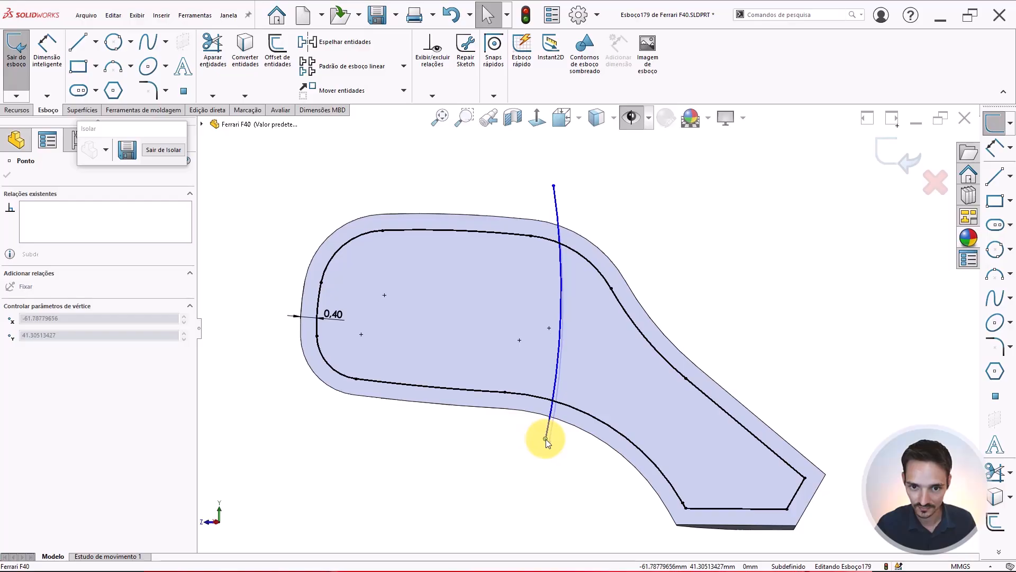
drag(554, 186, 560, 191)
click(616, 220)
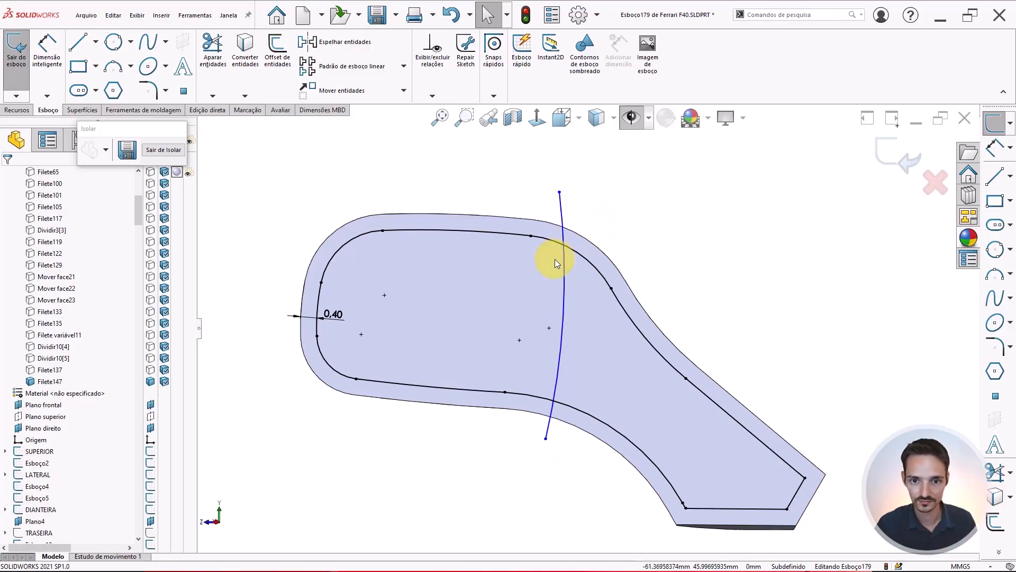
click(575, 271)
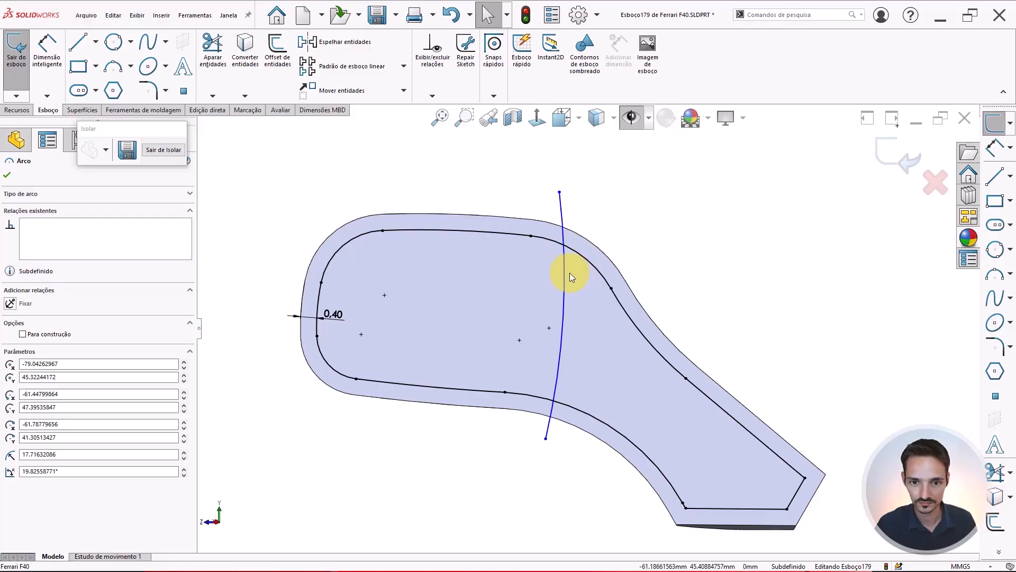
drag(569, 272, 568, 273)
click(509, 170)
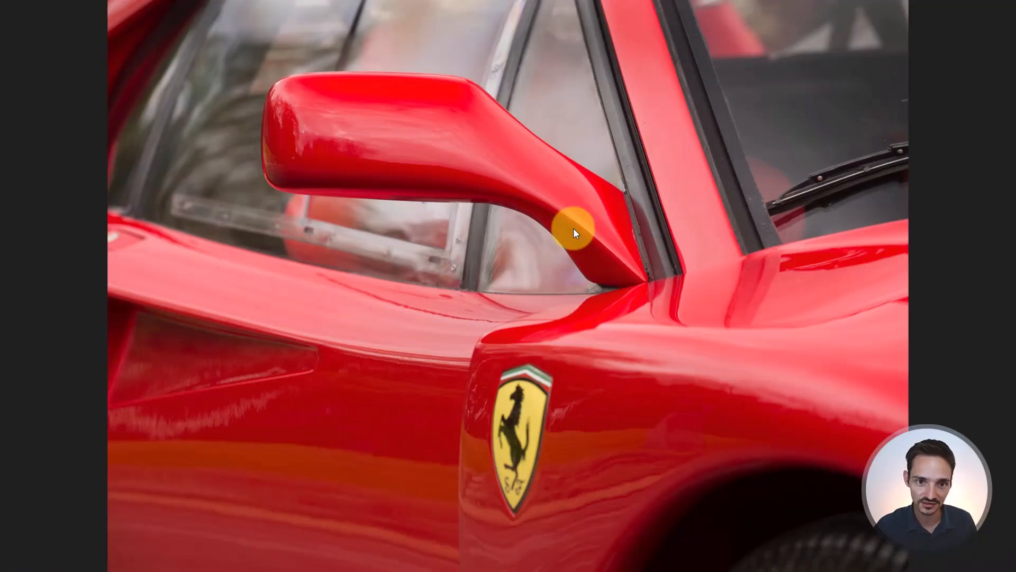
Browse the Ferrari F40 reference photos to study the side mirror's shape from different angles
key(Right)
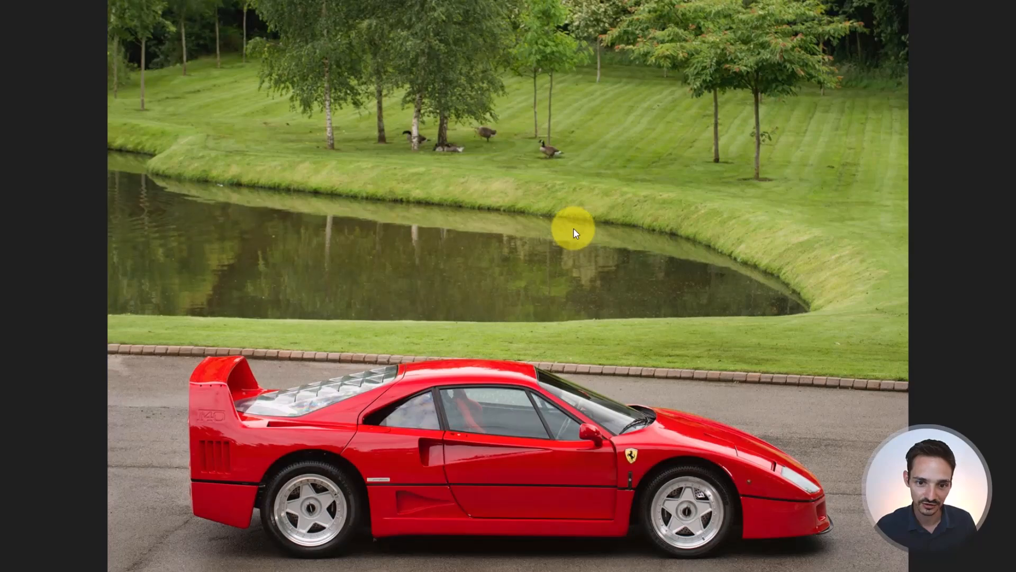
key(Right)
scroll(426, 218, up, 5)
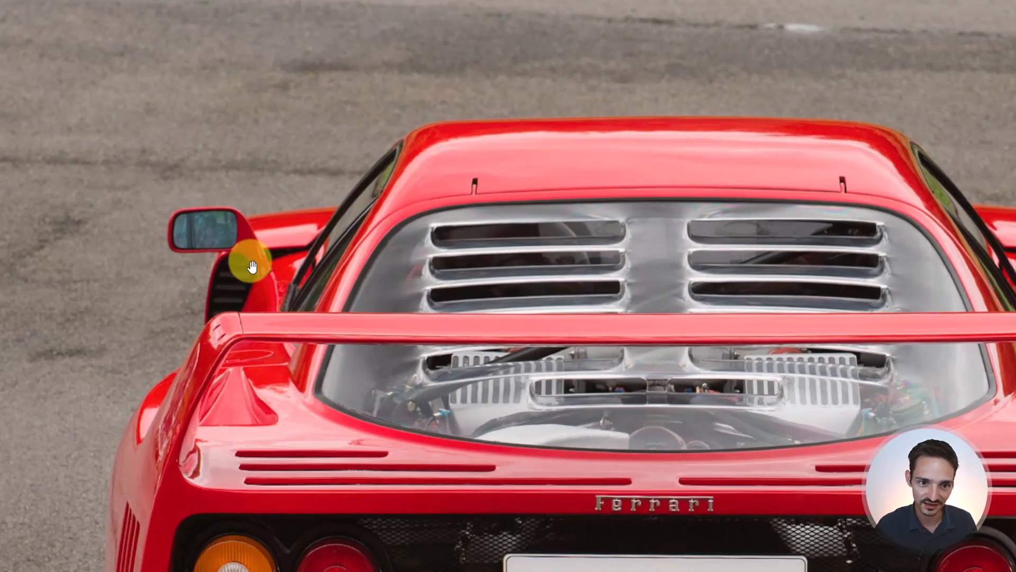
scroll(227, 236, up, 4)
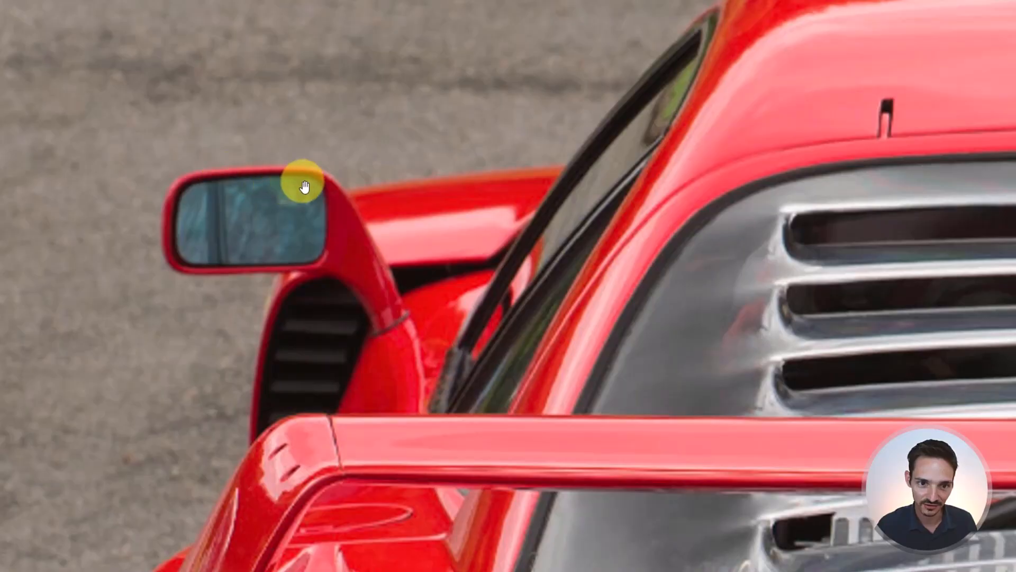
scroll(215, 205, down, 1)
scroll(217, 209, down, 6)
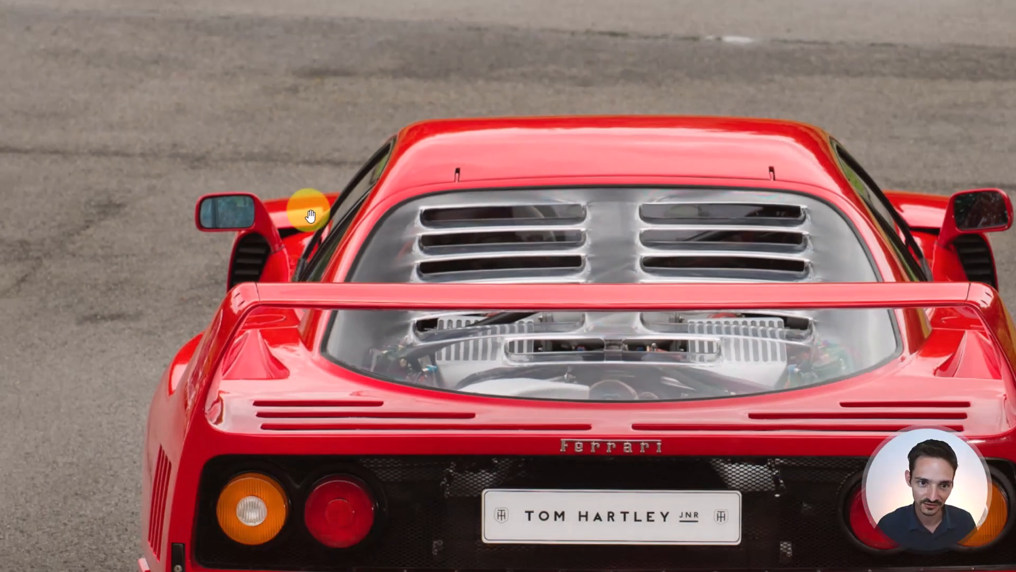
key(Right)
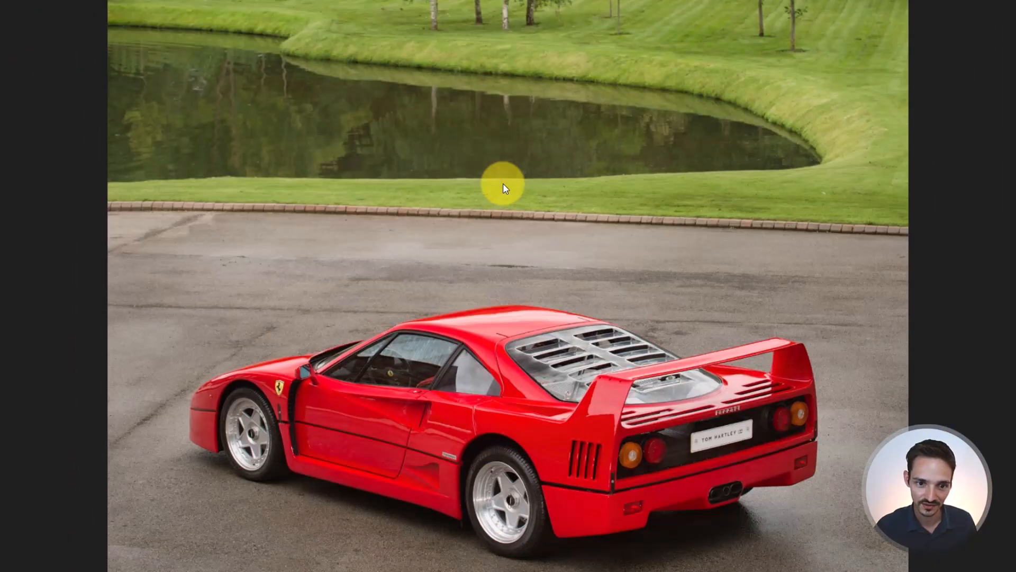
key(Right)
key(Right)
key(Right)
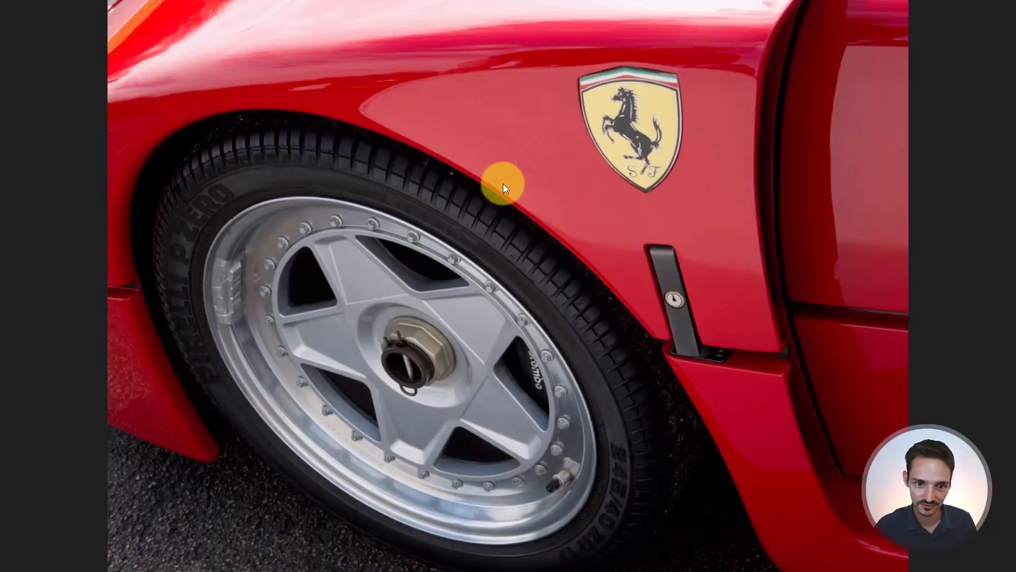
key(Right)
key(Right)
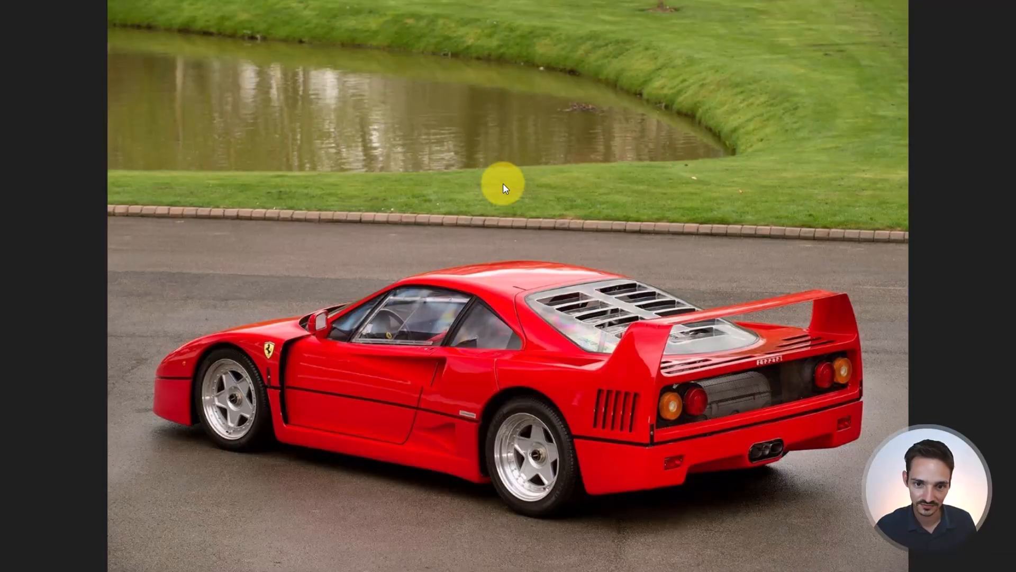
scroll(388, 279, up, 9)
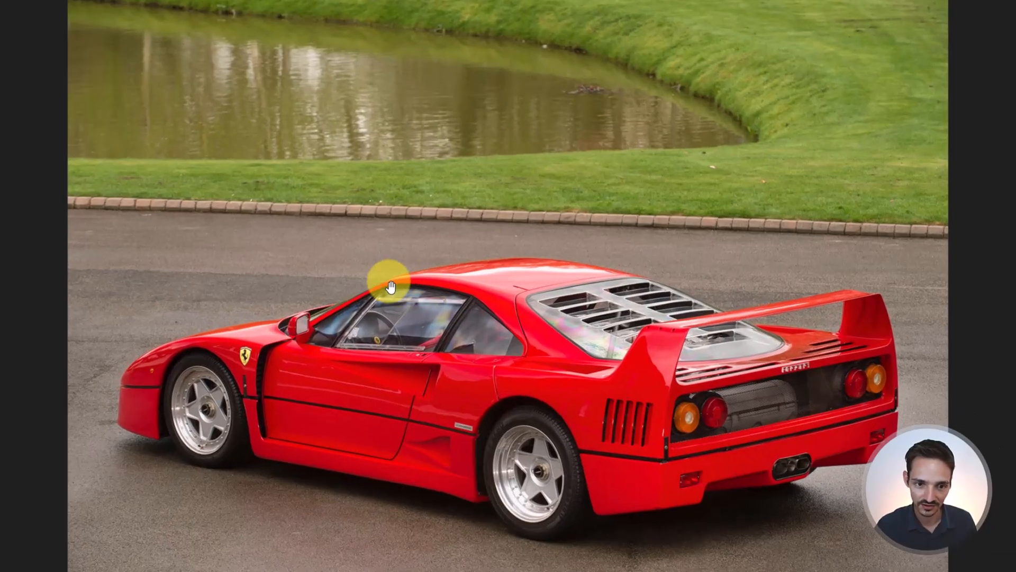
scroll(258, 361, up, 2)
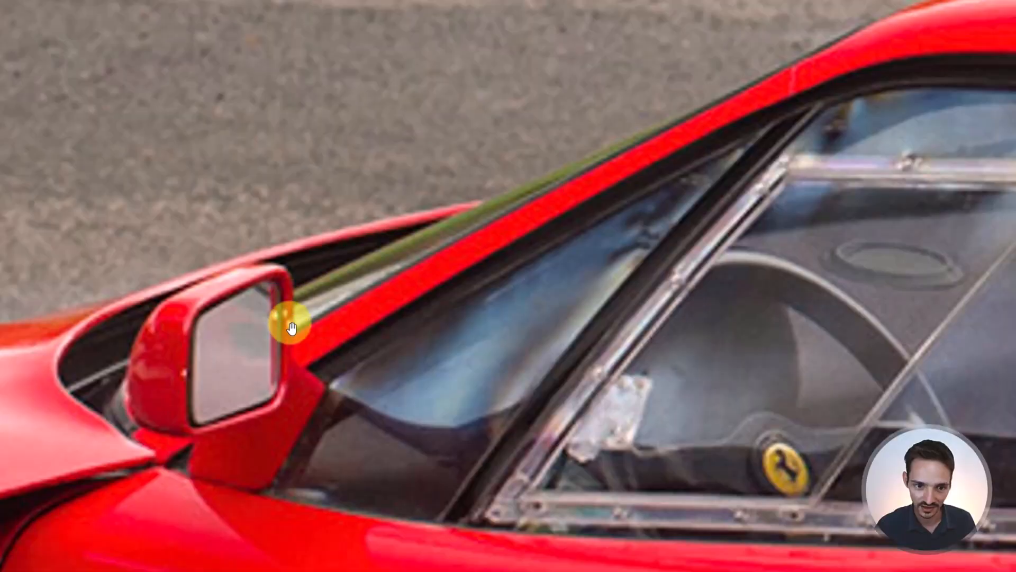
Zoom into and flip through the F40 reference photos to study the mirror glass and housing from rear and side angles
scroll(287, 394, down, 1)
scroll(286, 398, down, 9)
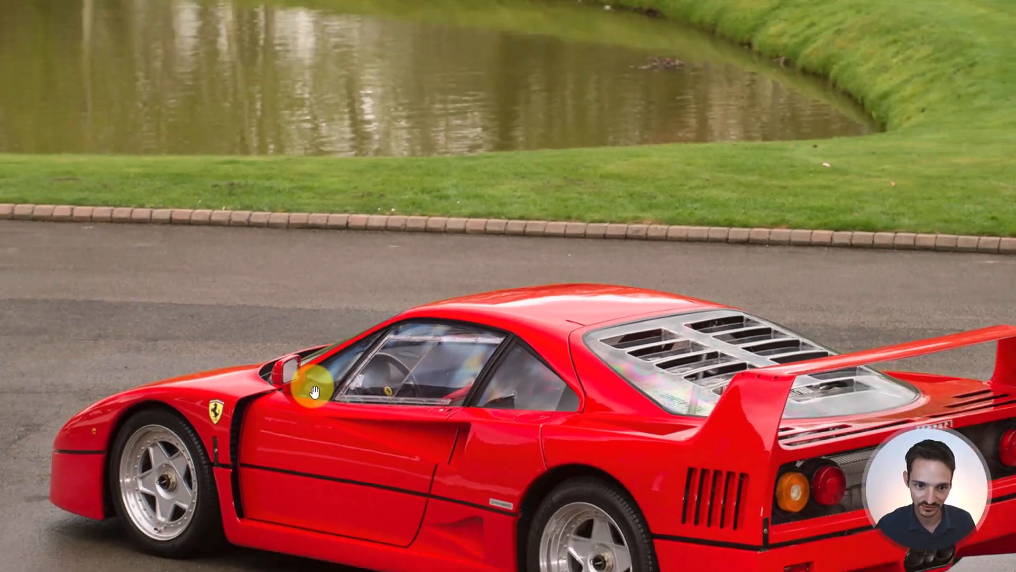
key(Right)
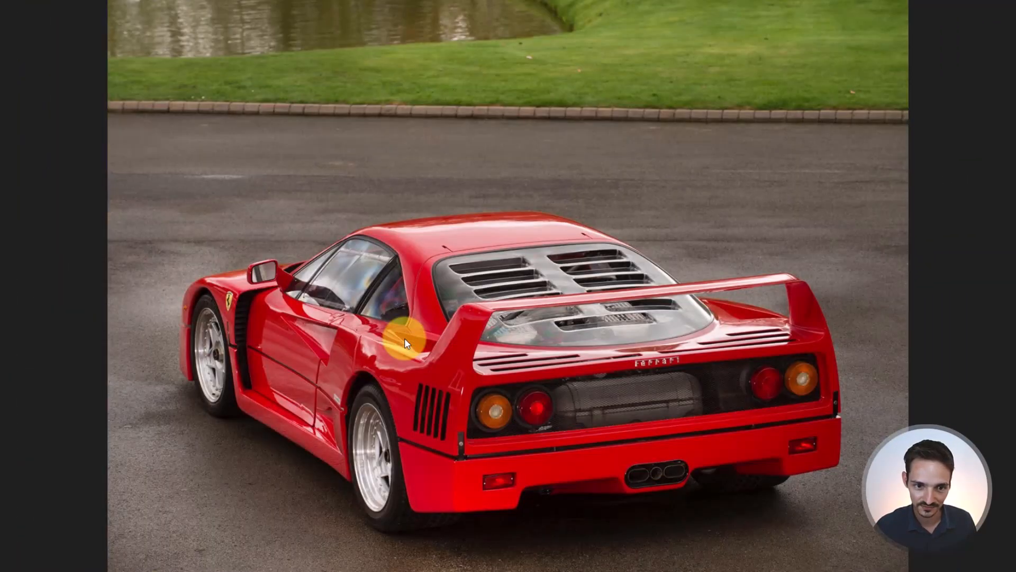
scroll(204, 317, up, 6)
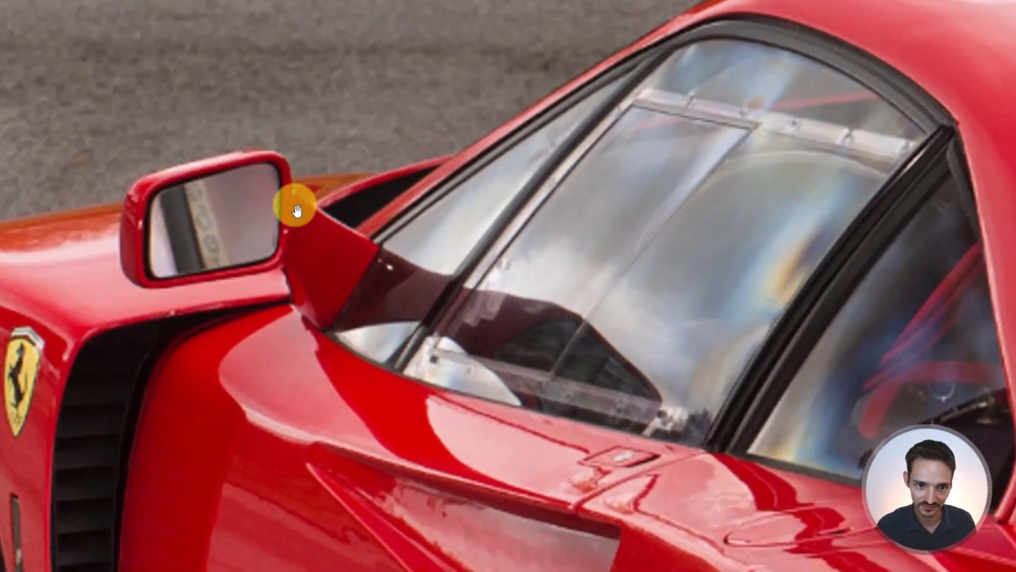
scroll(316, 212, down, 3)
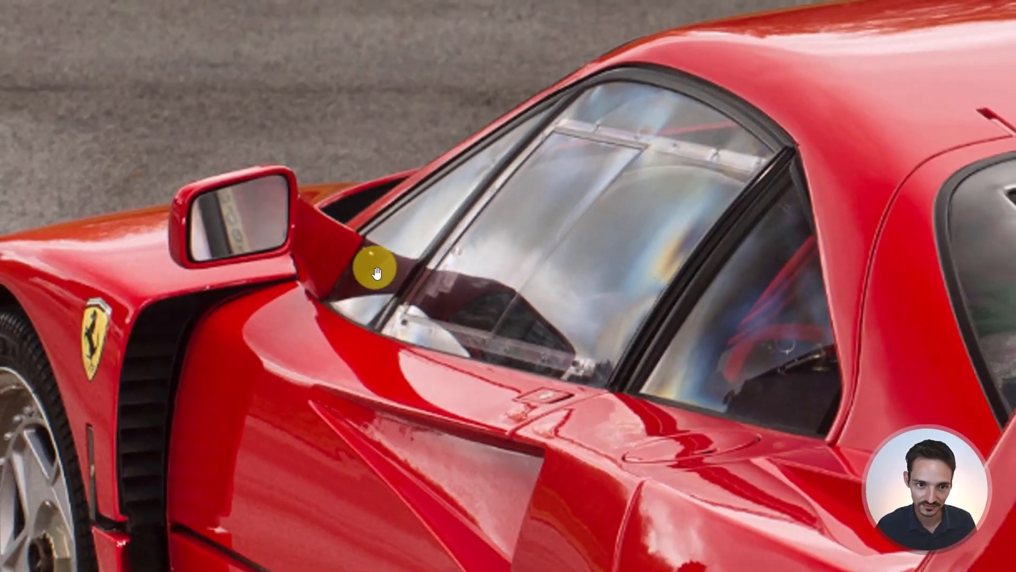
scroll(374, 268, down, 2)
scroll(375, 264, down, 3)
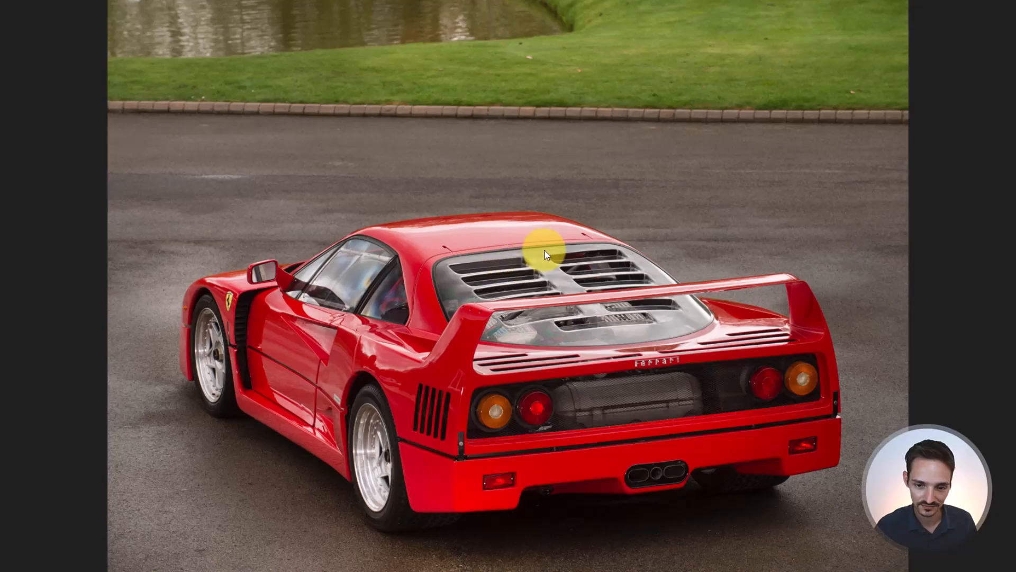
key(Right)
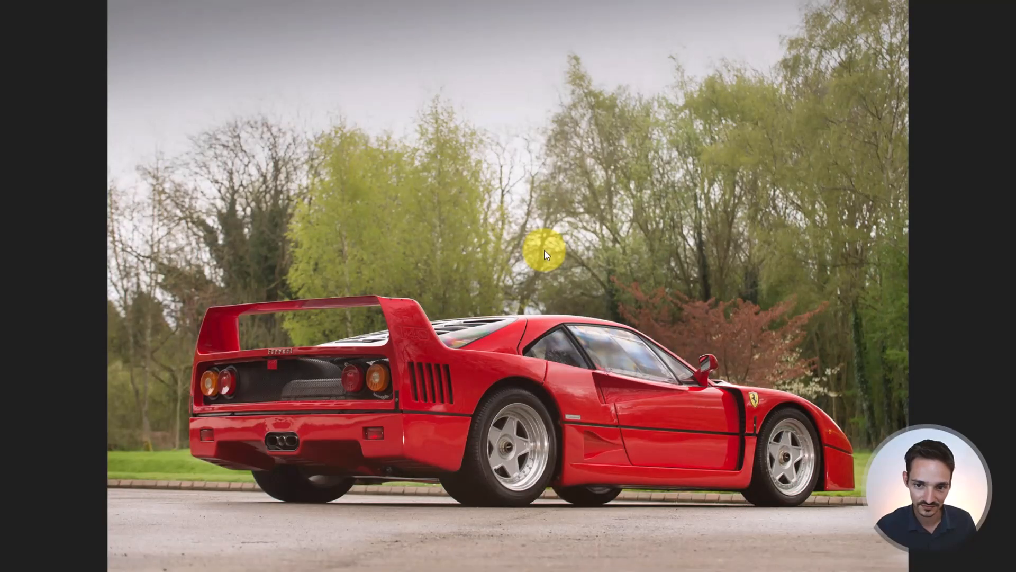
key(Right)
key(Right)
key(Right)
key(Right)
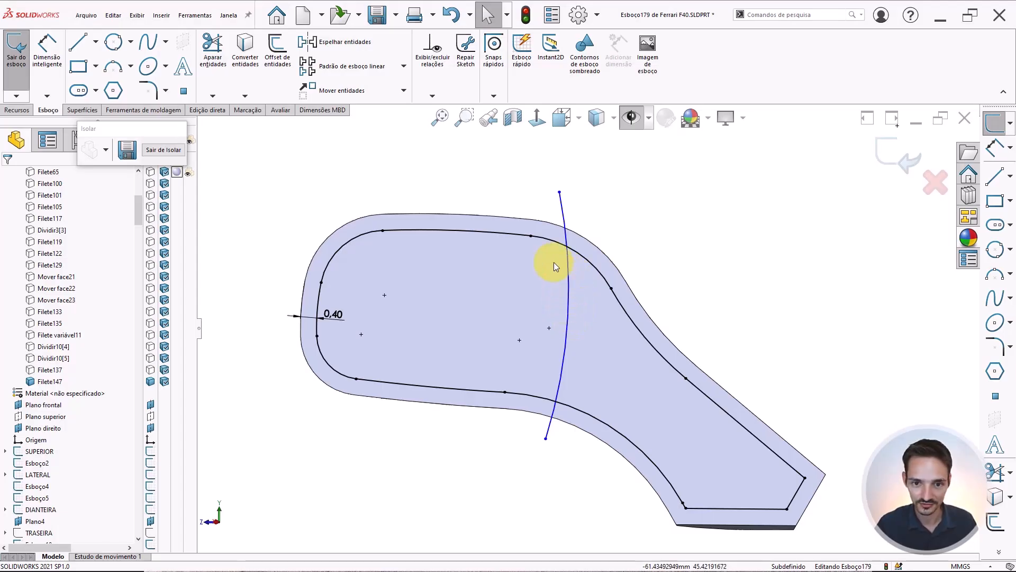
Trim and delete the offset outline segments beyond the arc, keeping only the mirror-glass portion
click(210, 48)
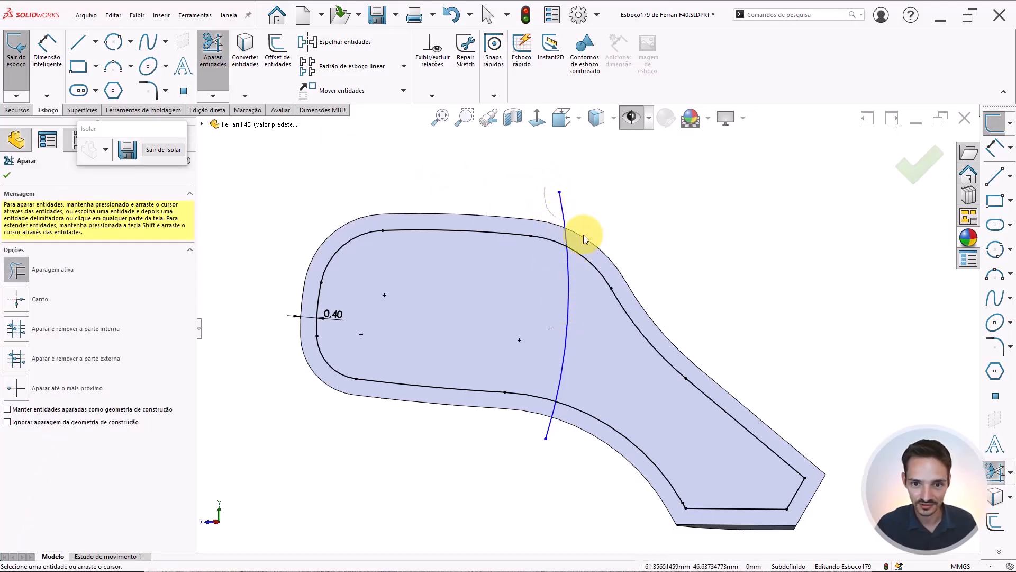
drag(589, 316, 562, 425)
scroll(656, 376, up, 3)
key(Escape)
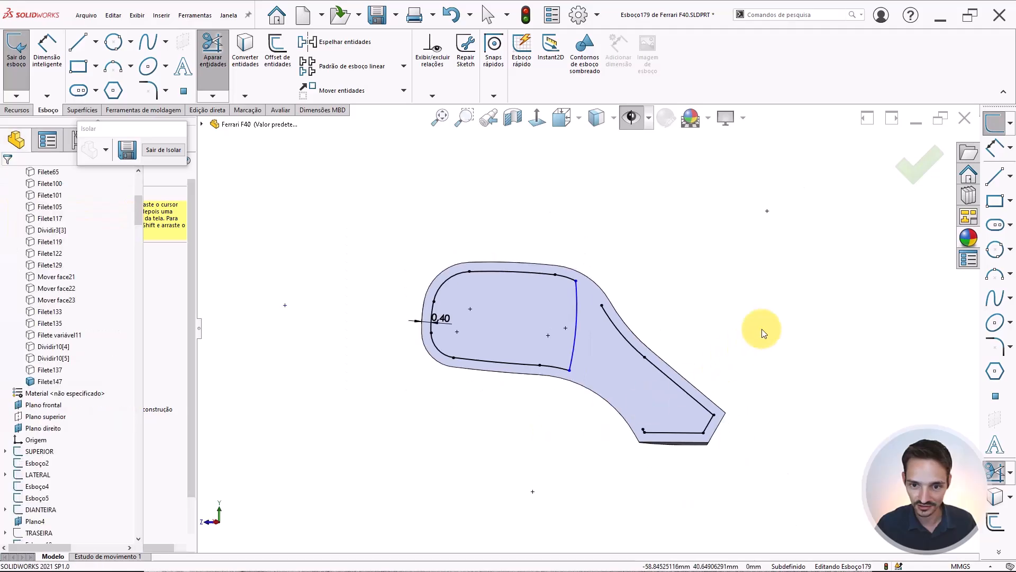
drag(785, 312, 624, 478)
key(Delete)
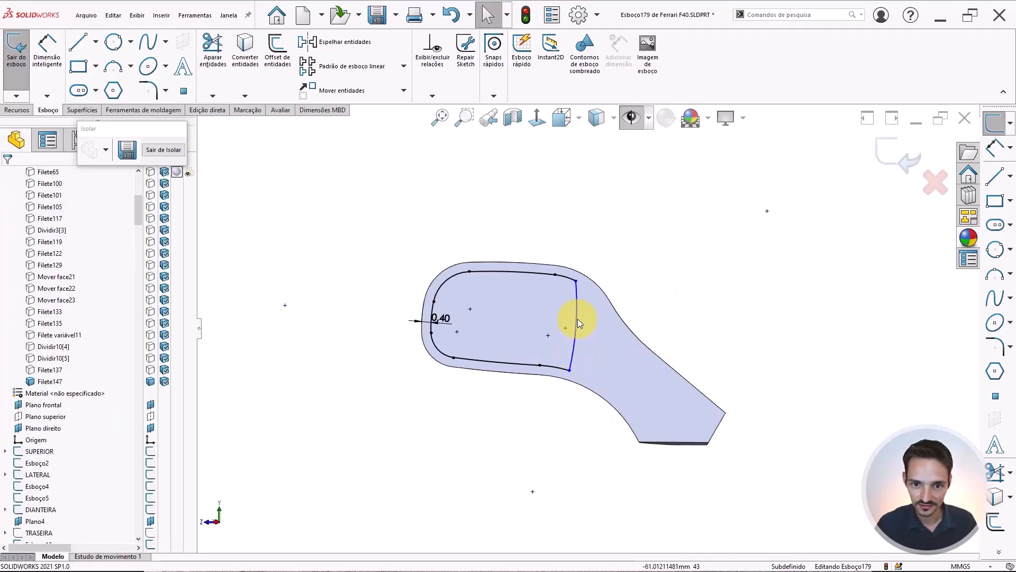
Delete the small bottom offset arc and extend the lower offset line past the vertical arc
scroll(577, 319, down, 3)
click(520, 377)
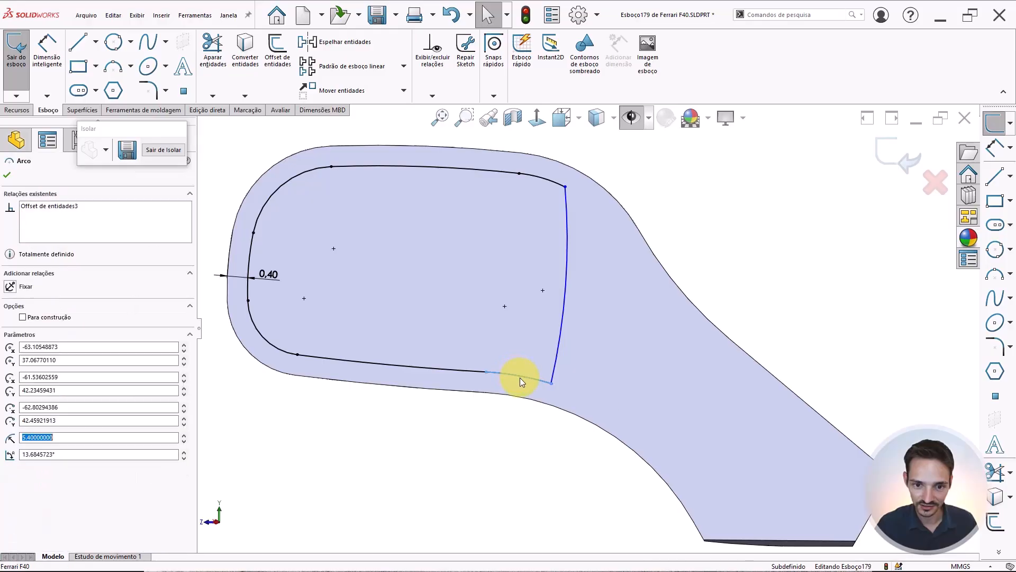
key(Delete)
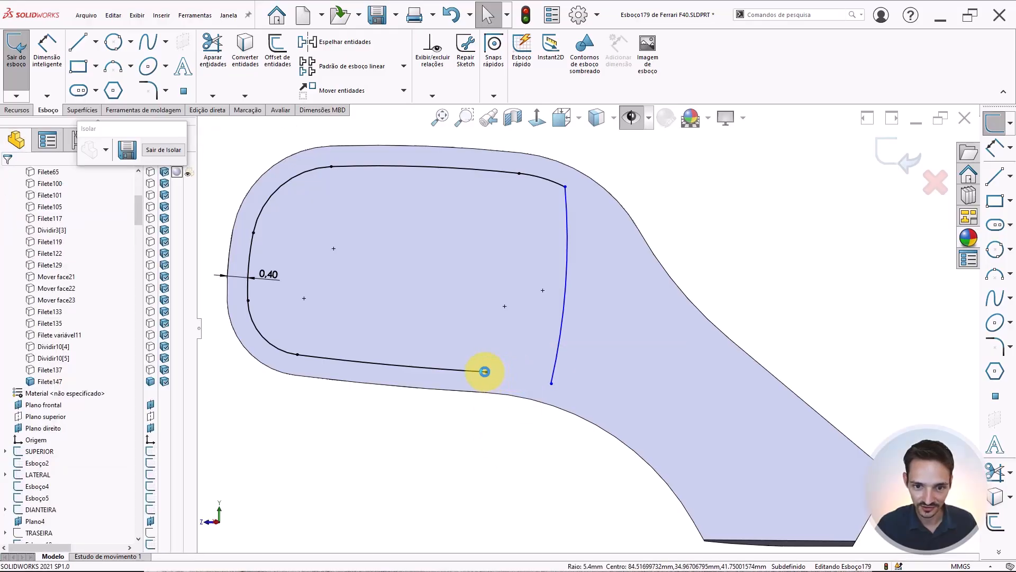
drag(484, 371, 634, 376)
Trim the lower line's excess beyond the arc to close the glass profile's bottom corner
click(212, 51)
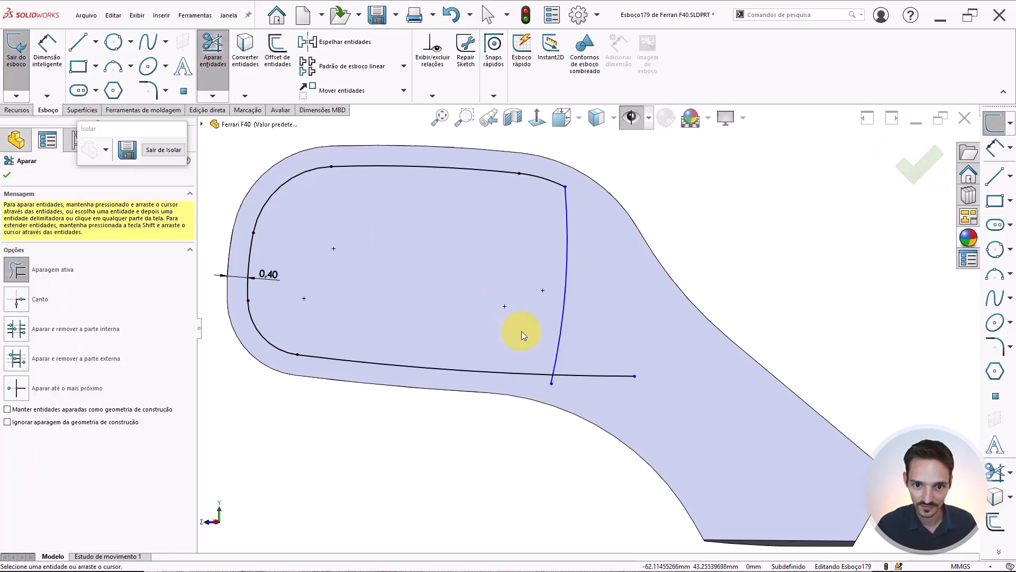
scroll(522, 333, up, 2)
scroll(566, 332, down, 4)
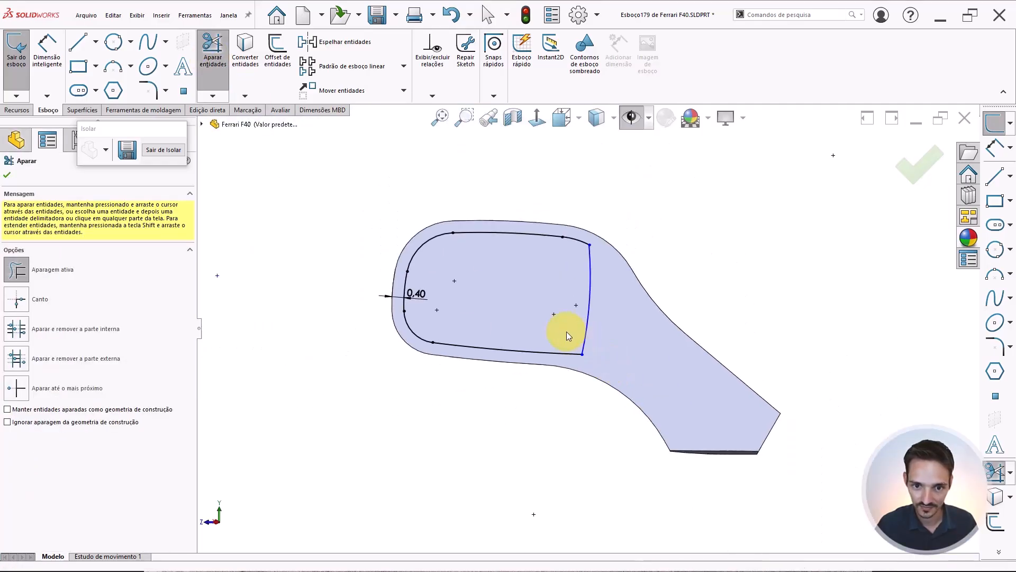
scroll(536, 349, up, 3)
scroll(584, 318, down, 2)
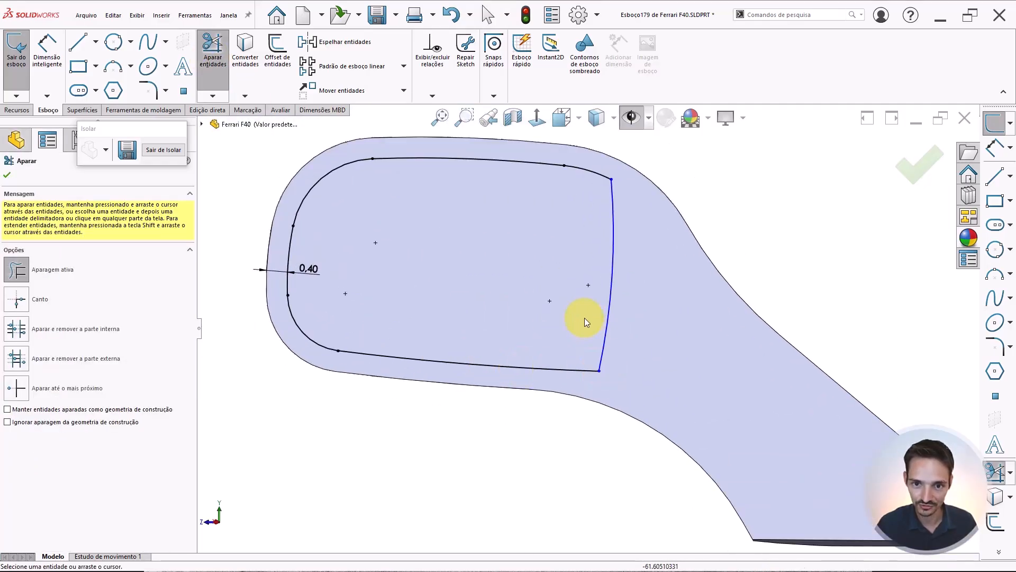
scroll(586, 236, up, 4)
scroll(592, 300, down, 3)
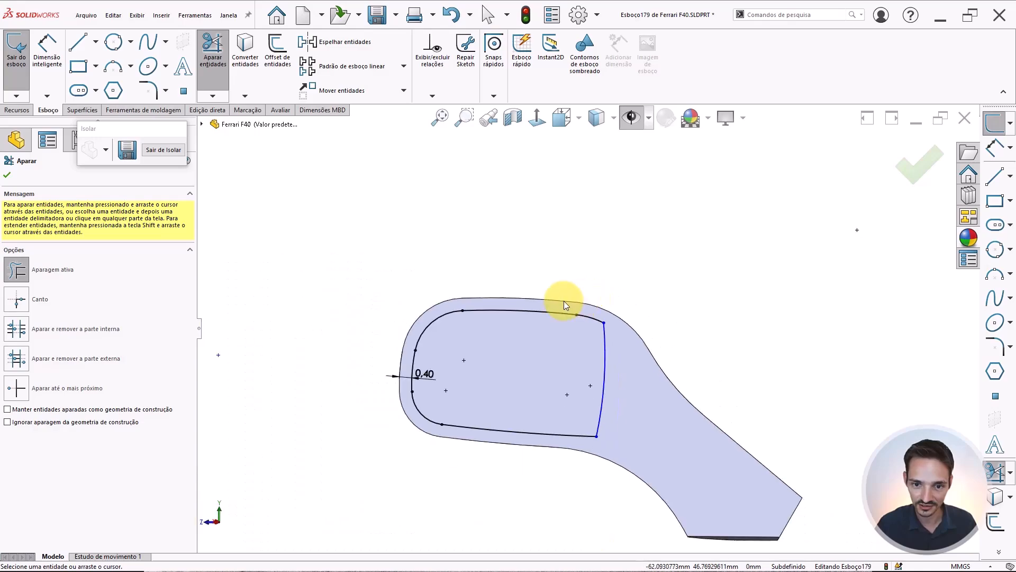
key(Escape)
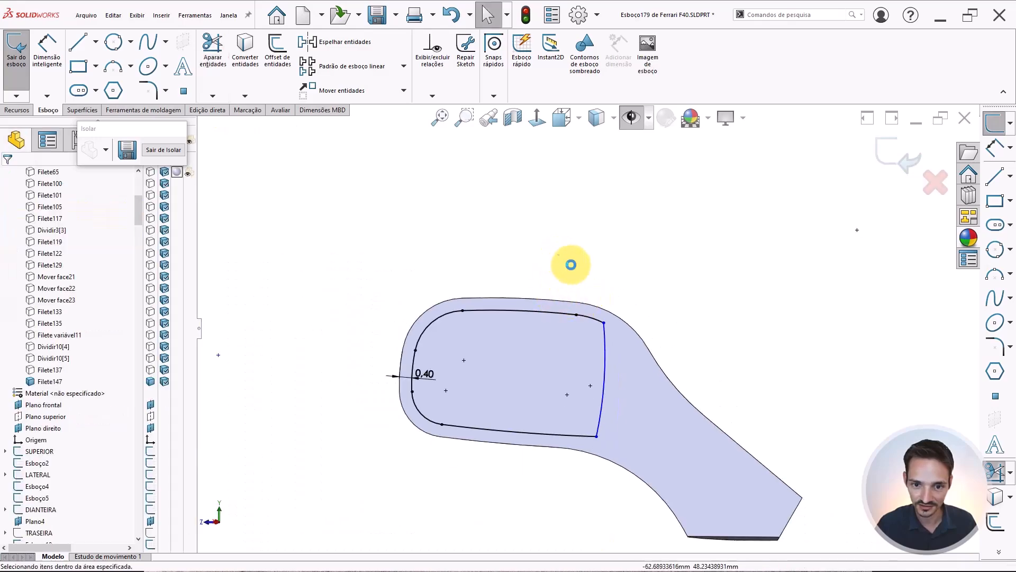
Fillet the two corners where the arc meets the offset outline with a 1 mm sketch fillet
click(149, 88)
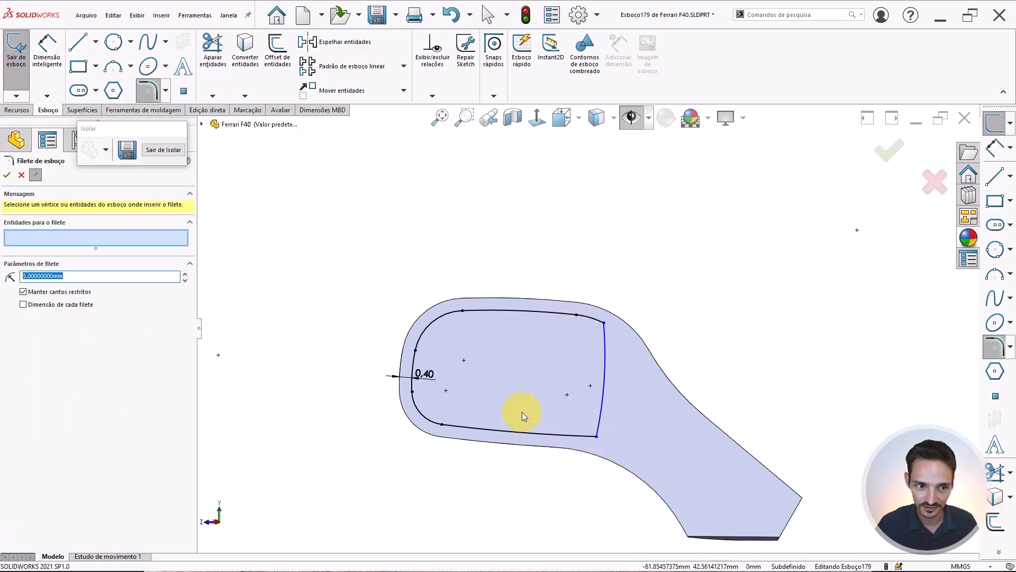
text(2)
key(Return)
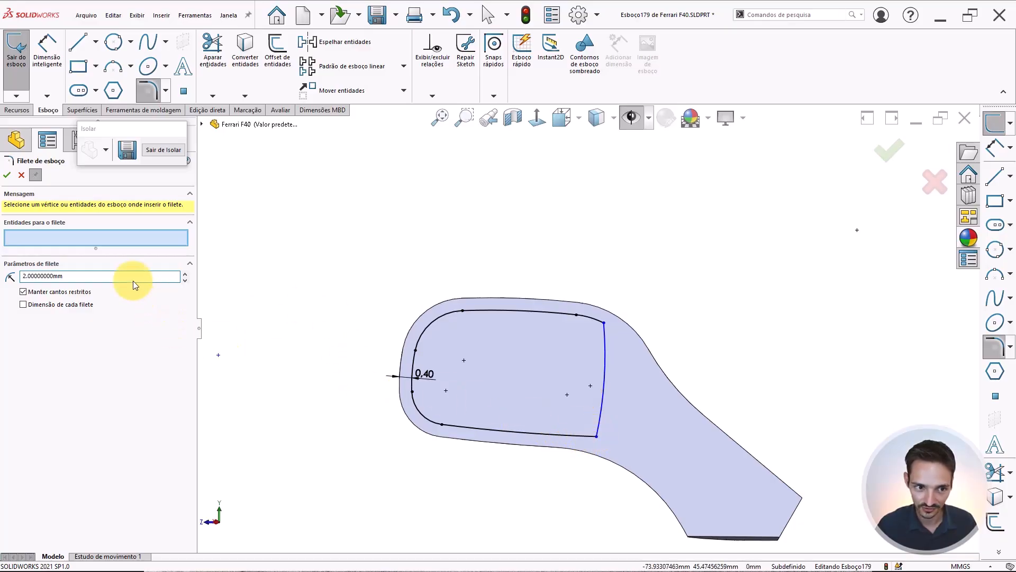
drag(84, 276, 0, 229)
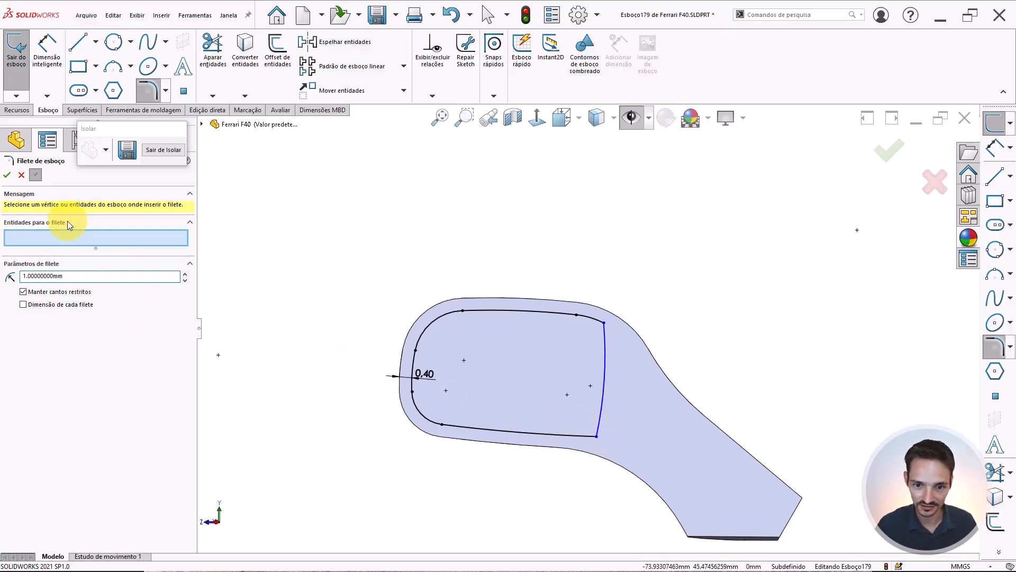
click(597, 436)
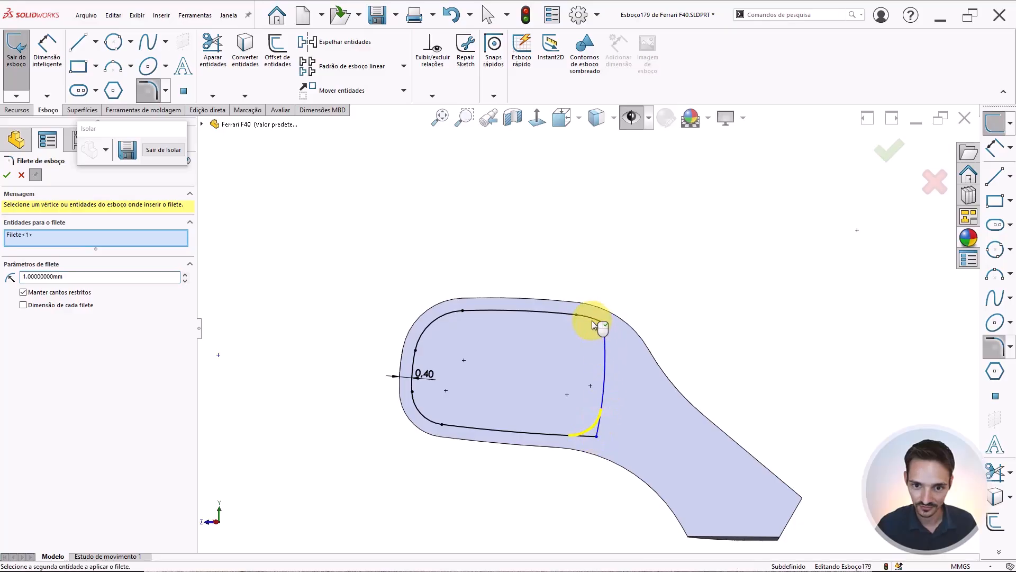
scroll(604, 324, down, 5)
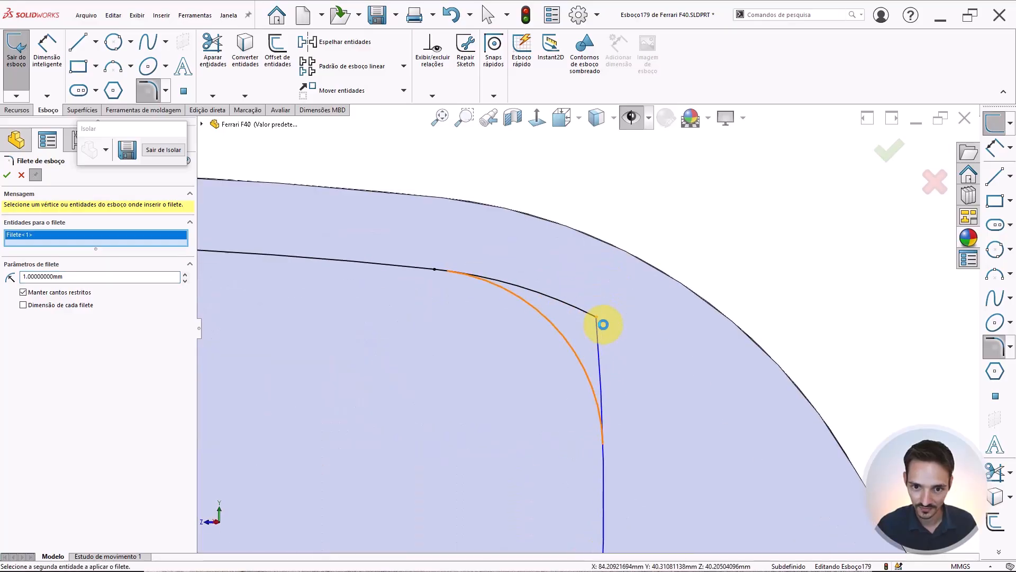
click(595, 320)
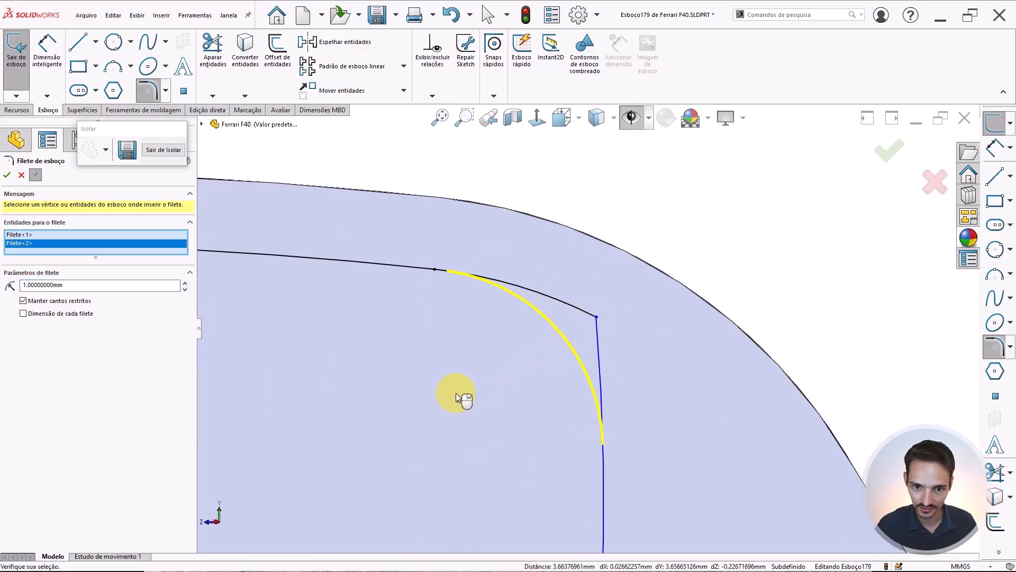
scroll(460, 392, up, 6)
key(Escape)
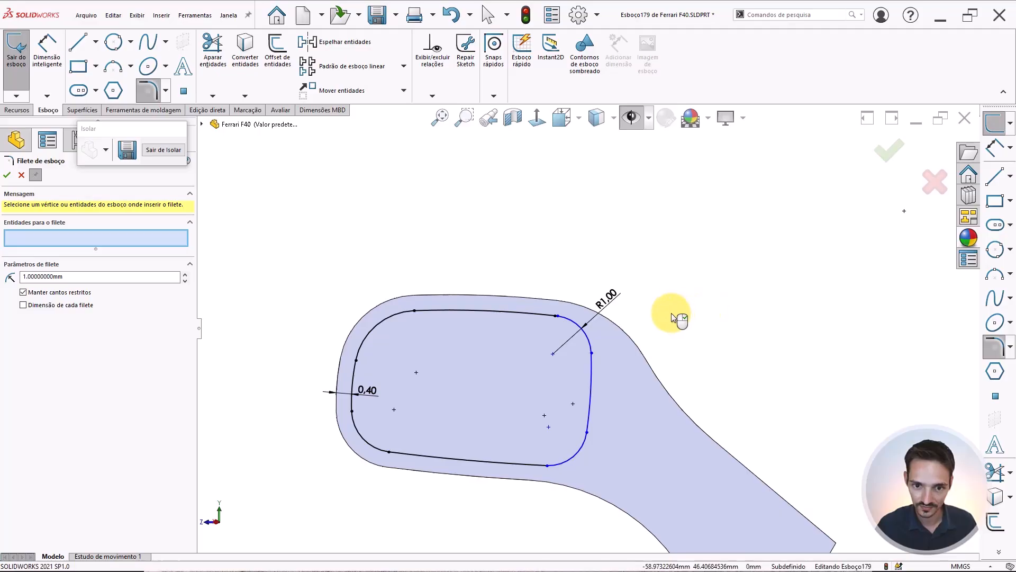
Cut-extrude the mirror glass profile 0.3 mm deep into the housing face
scroll(582, 326, up, 3)
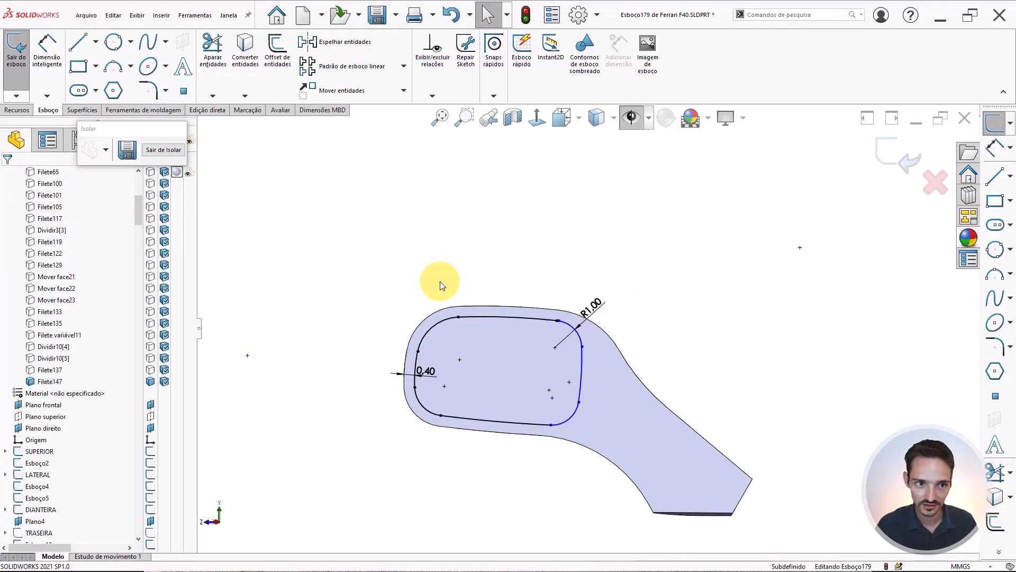
click(16, 109)
click(201, 56)
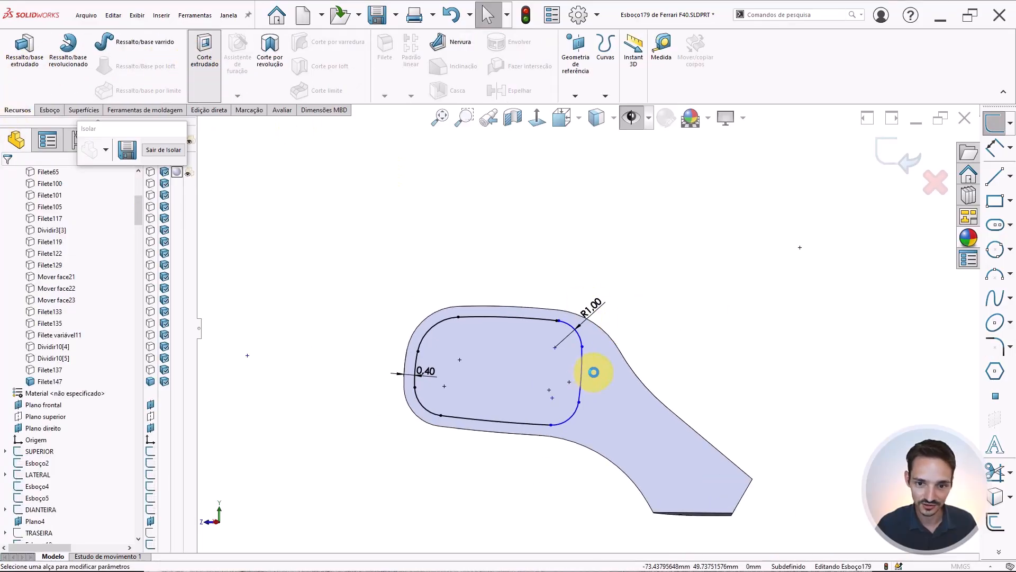
middle_drag(547, 359, 578, 407)
double_click(91, 277)
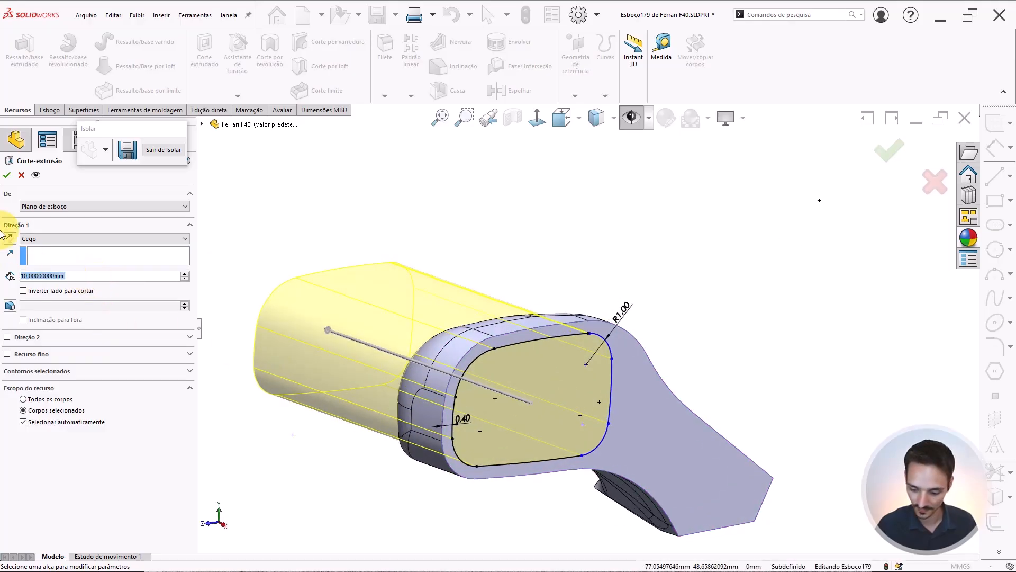
text(1)
key(Return)
text(.)
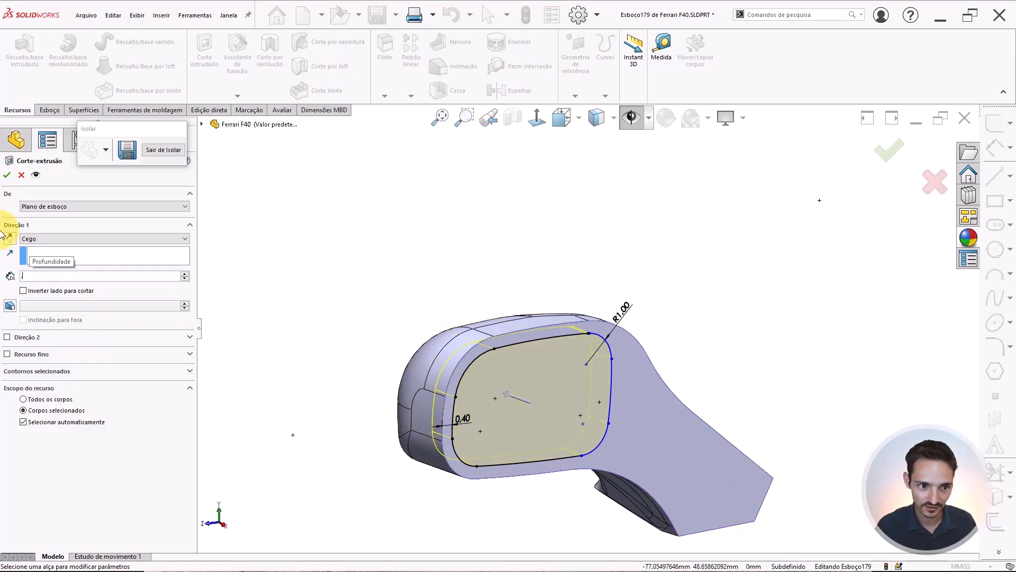
text(3)
key(Return)
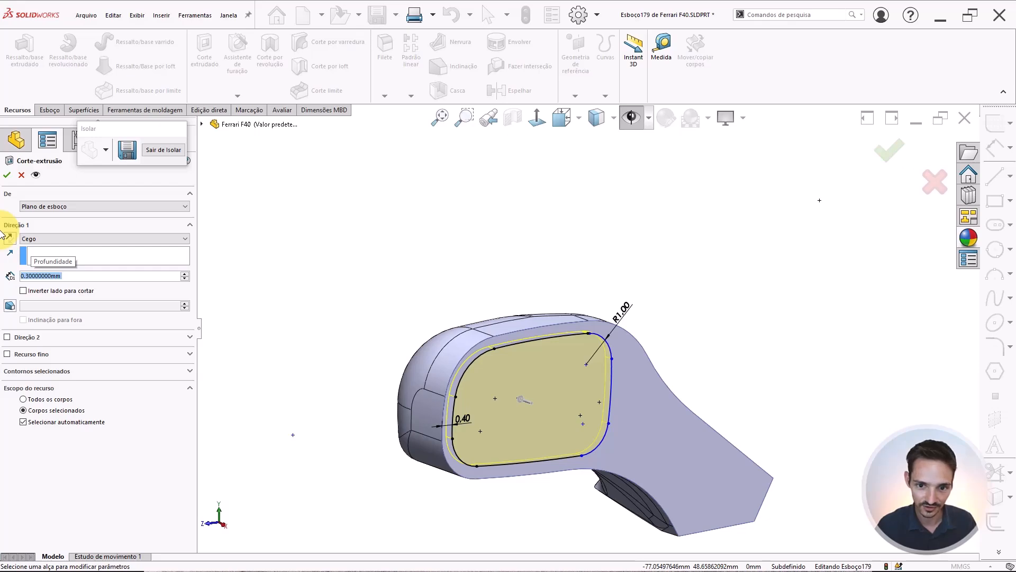
key(Return)
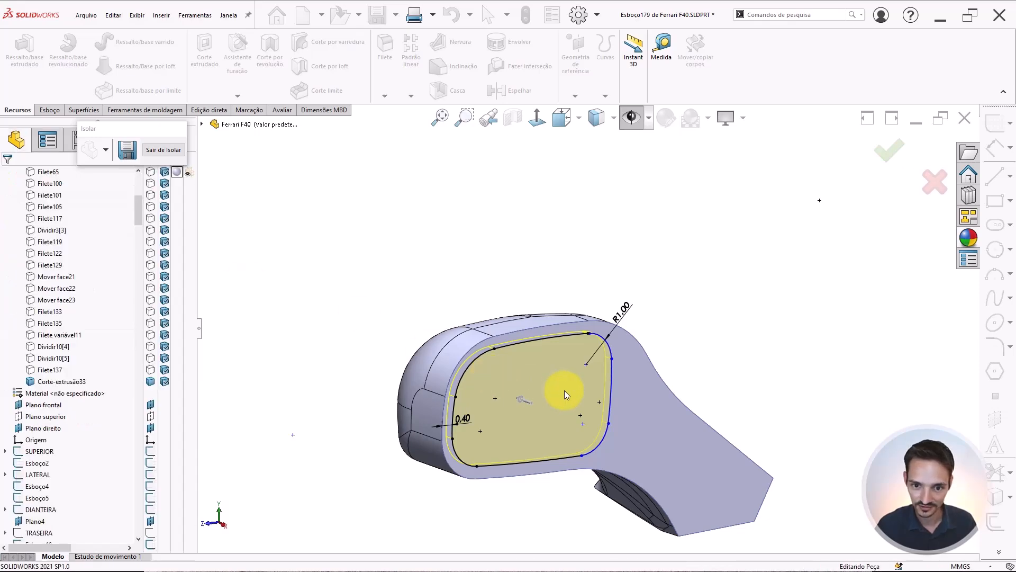
Start a sketch on the recessed glass face and offset its outline inward by 0.1 mm
click(571, 361)
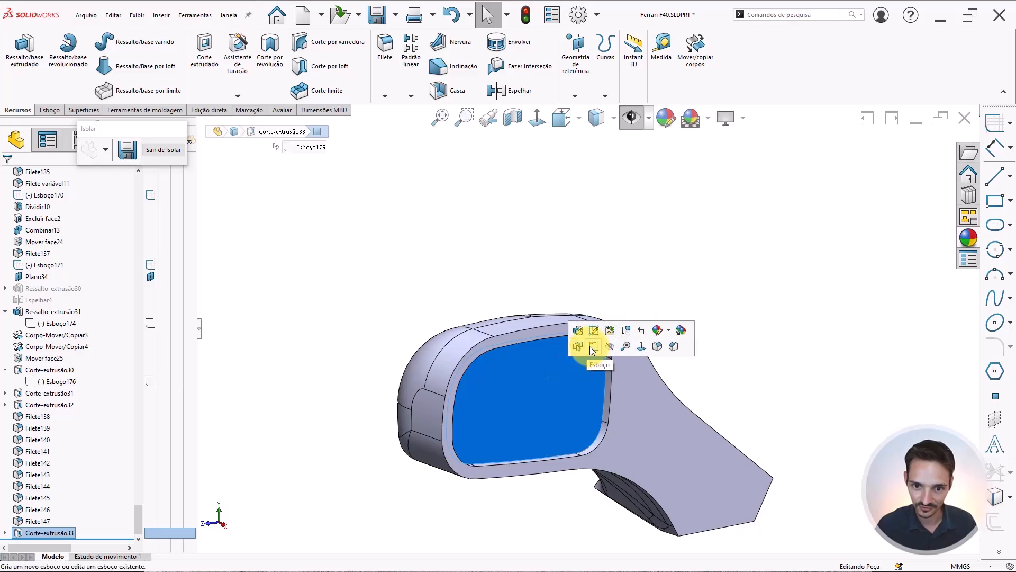
click(592, 350)
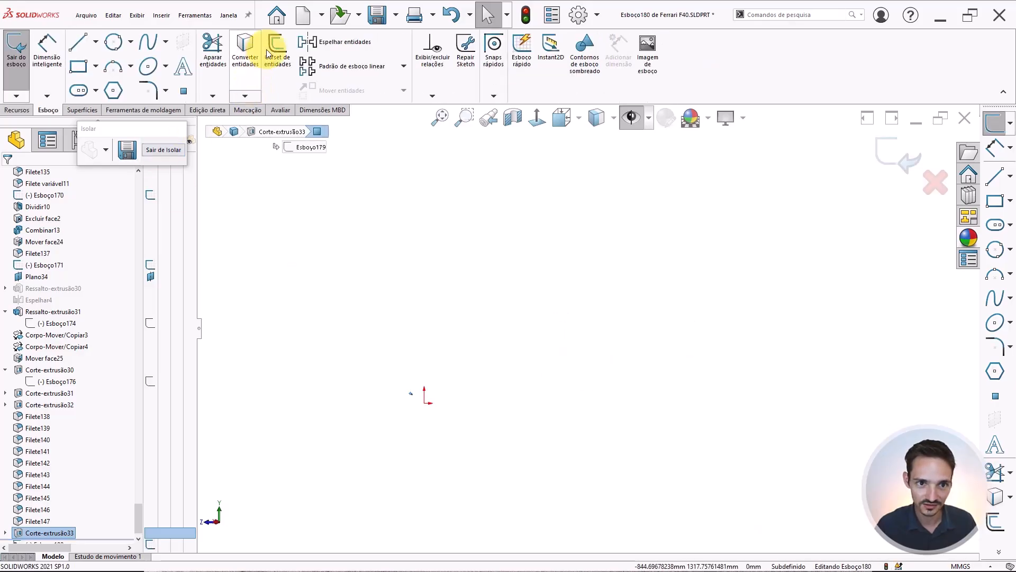
click(281, 43)
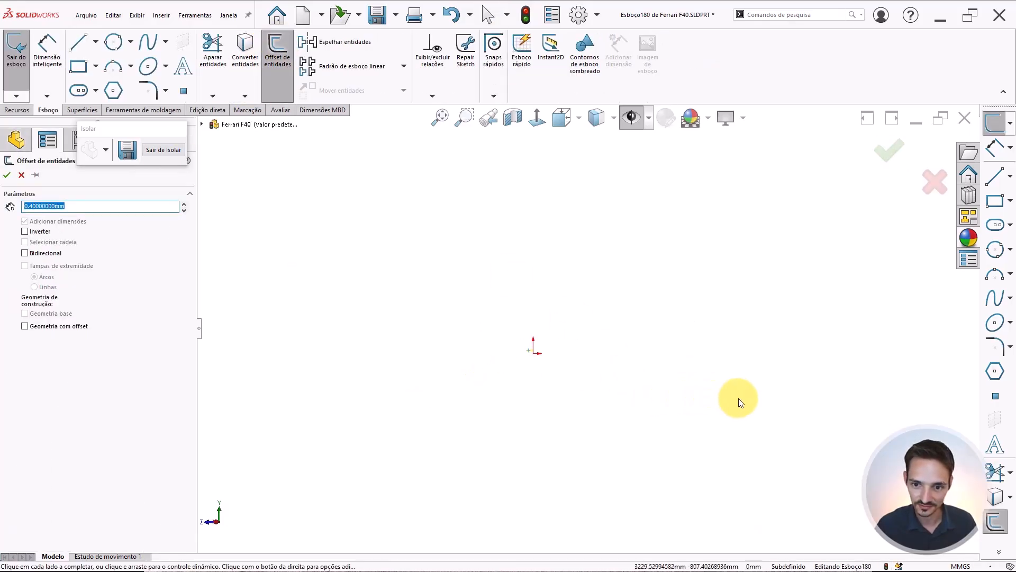
scroll(587, 333, down, 15)
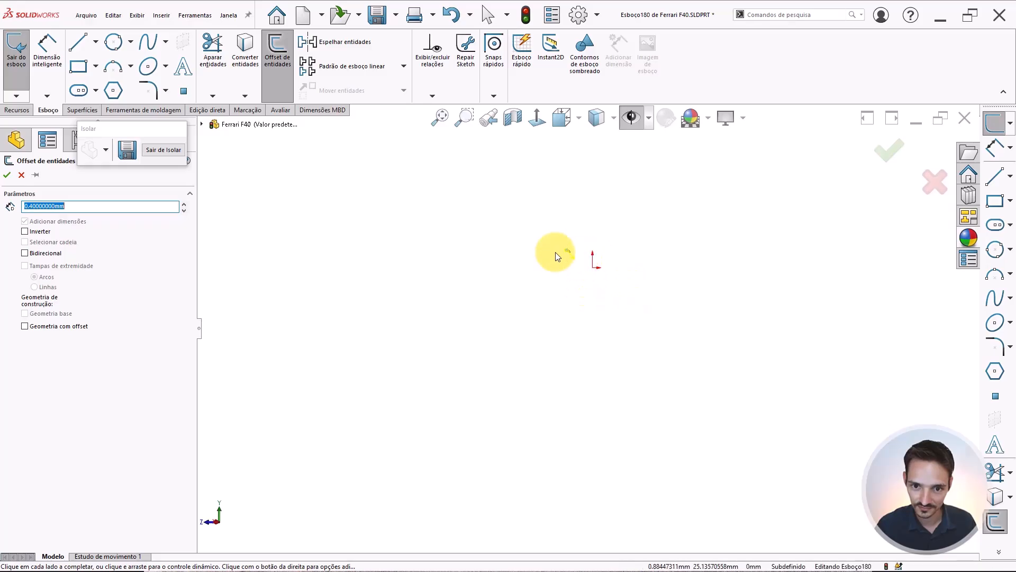
scroll(569, 286, down, 10)
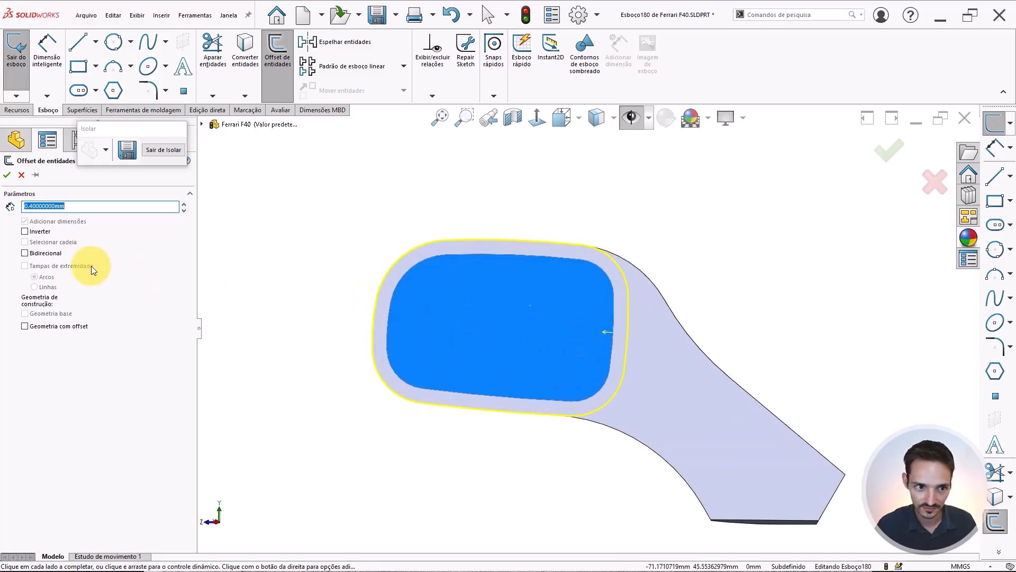
click(42, 233)
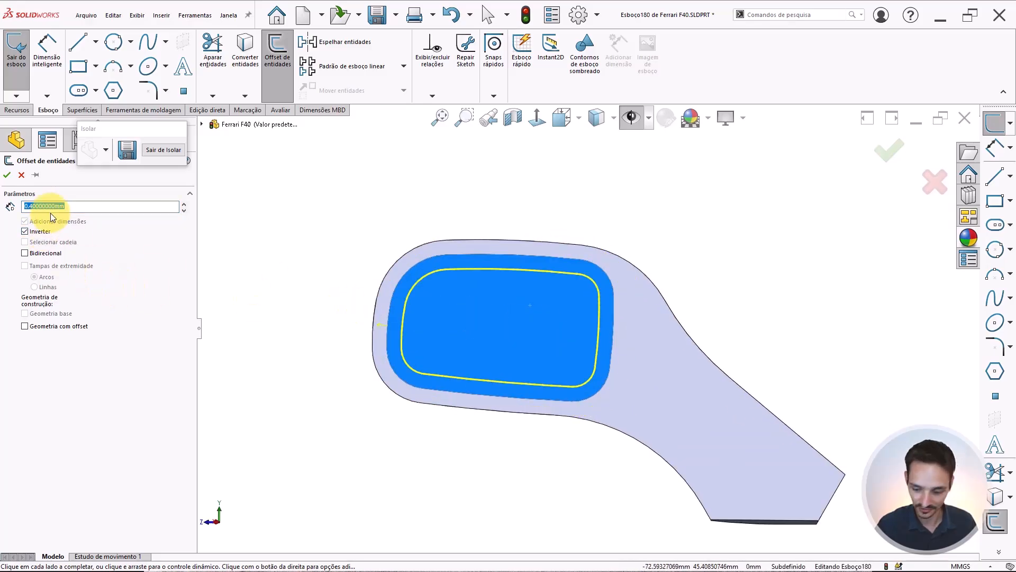
text(.2)
key(Return)
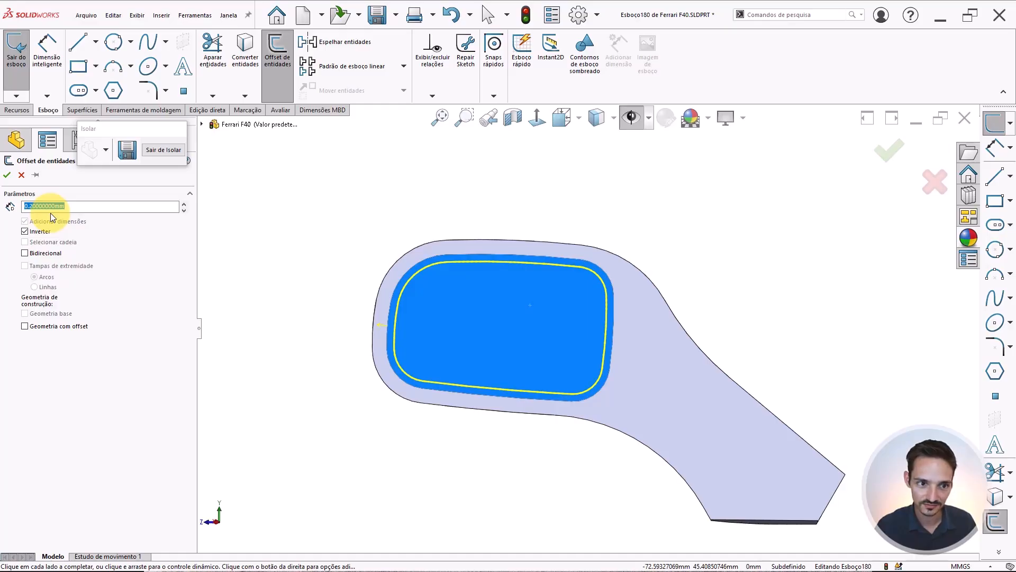
text(.15)
text(.)
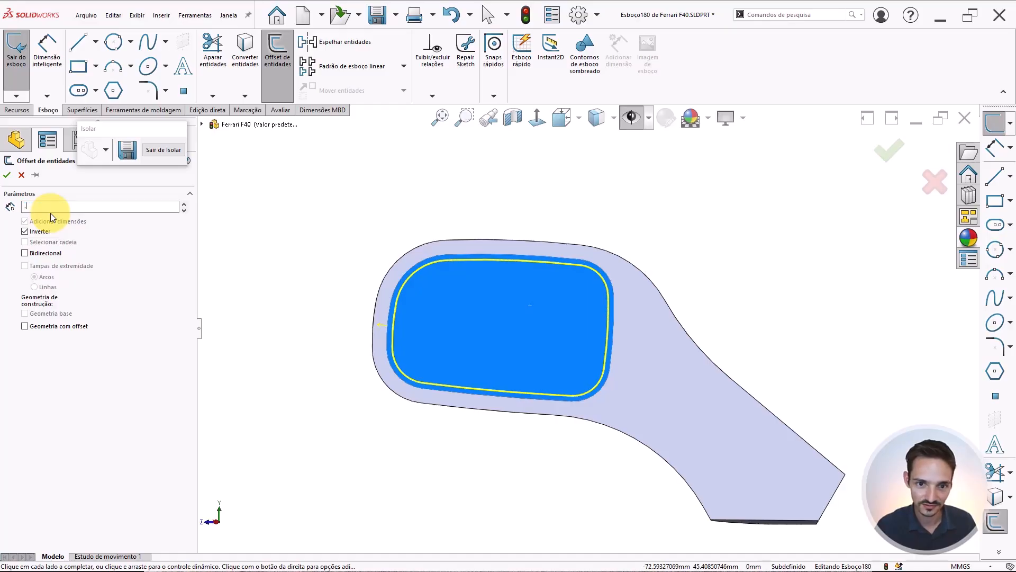
text(1)
key(Return)
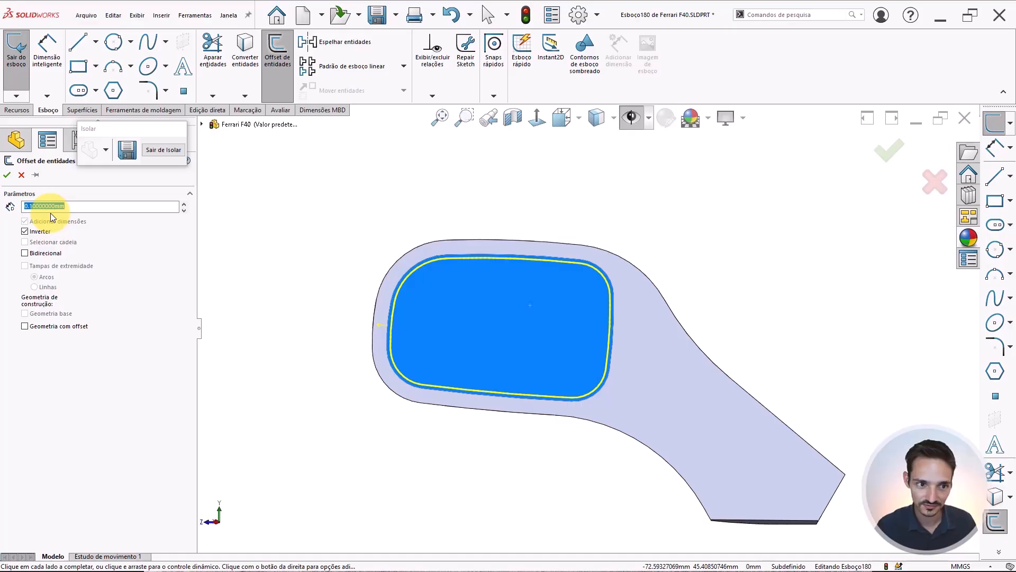
key(Return)
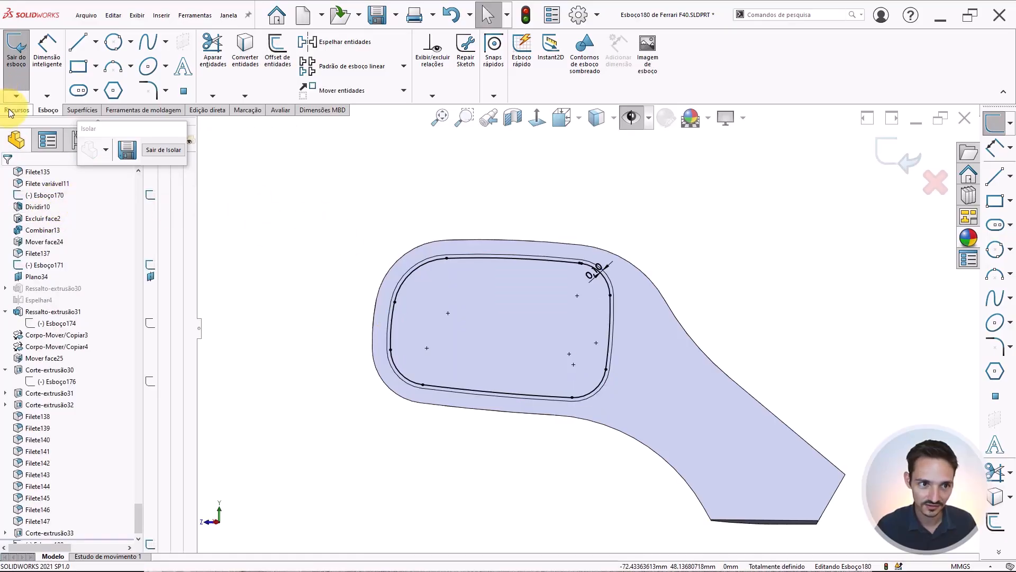
Extrude the offset profile 0.25 mm as a separate glass body without merging it into the housing
click(11, 111)
click(25, 58)
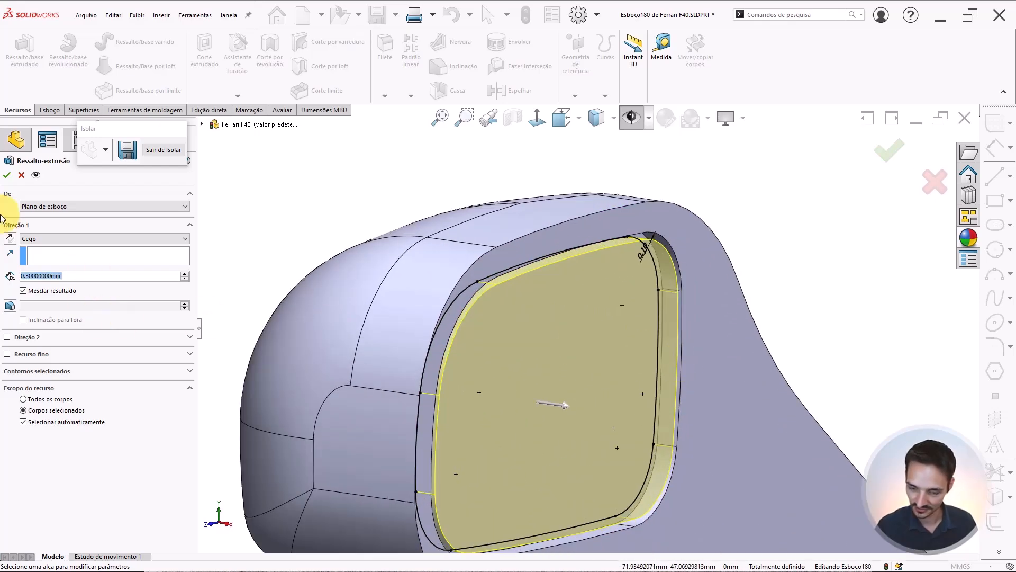
text(0.25)
key(Return)
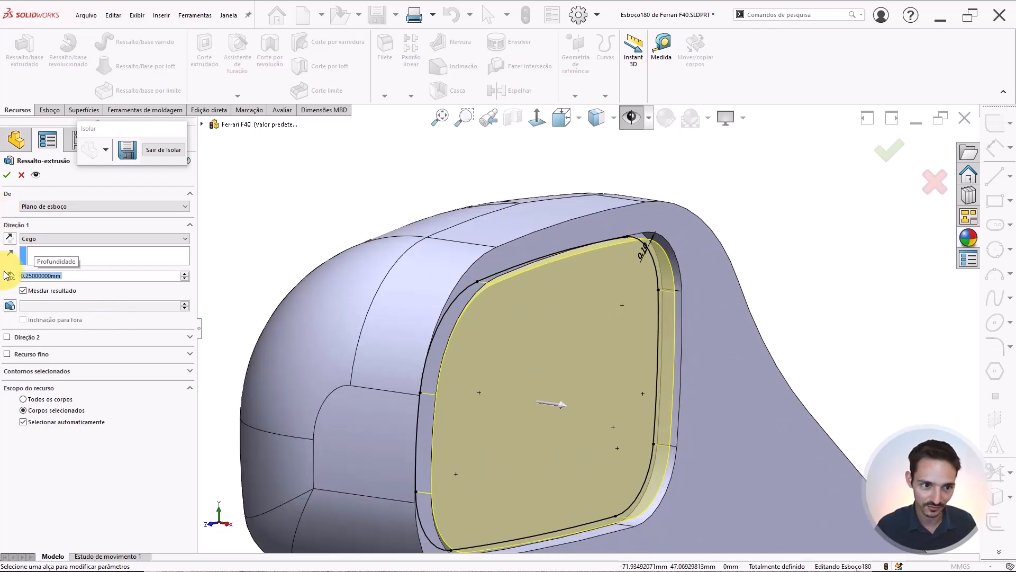
click(23, 291)
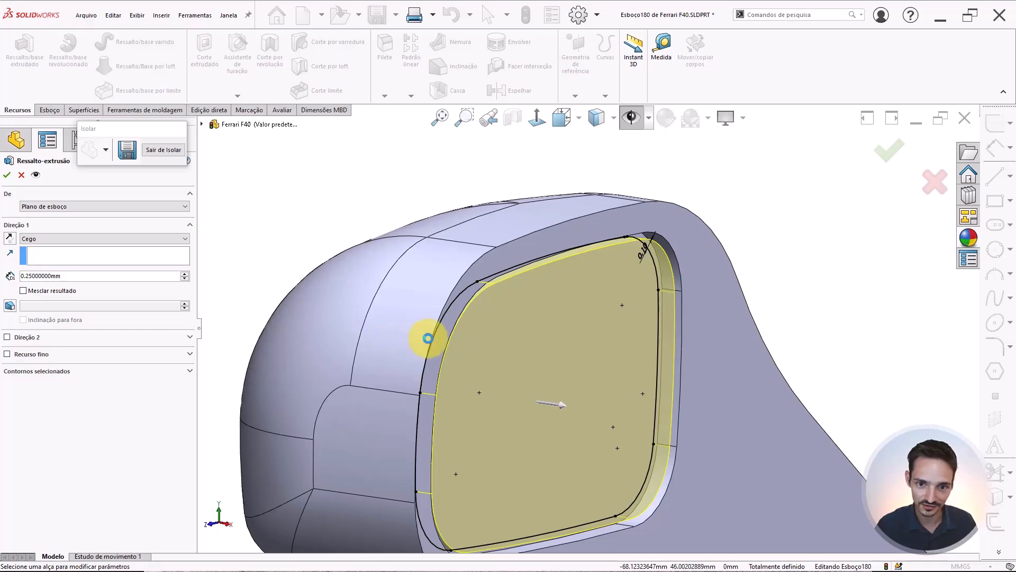
right_click(486, 344)
Fillet the outer edge of the mirror housing's front face with a 0.25 mm radius
middle_drag(579, 351, 557, 353)
right_drag(276, 322, 318, 298)
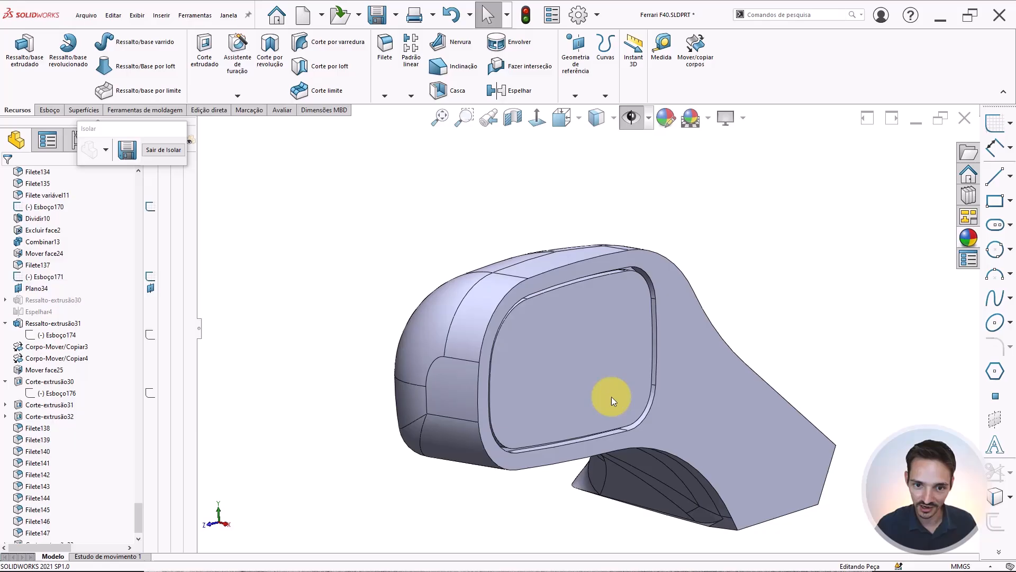
click(717, 490)
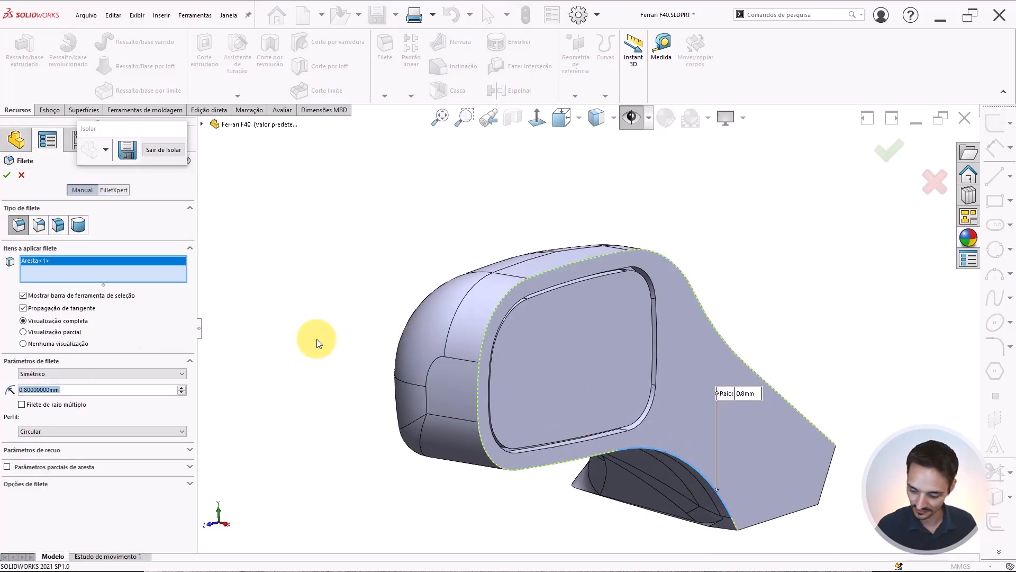
text(0.3)
key(Return)
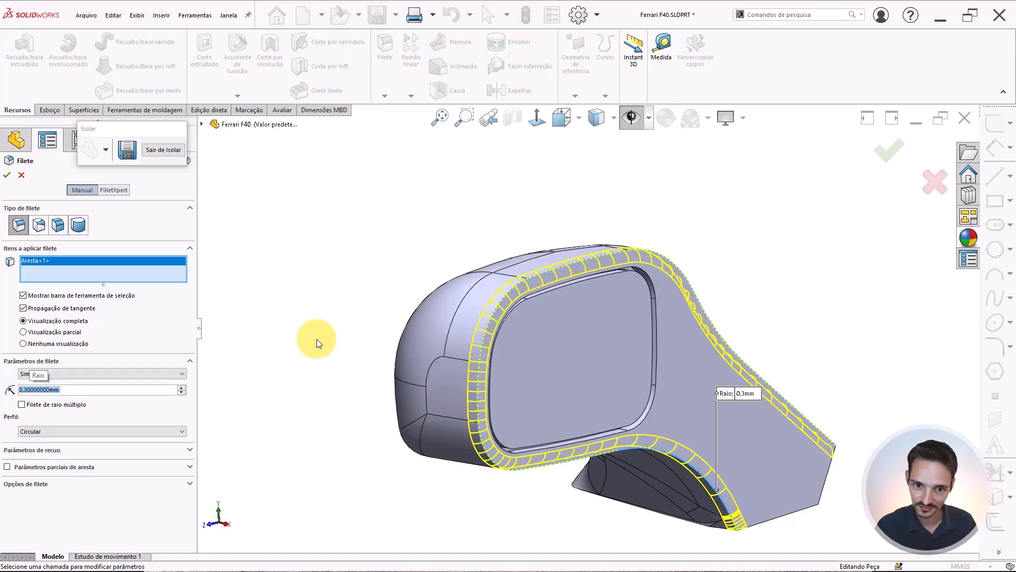
text(0.25)
key(Return)
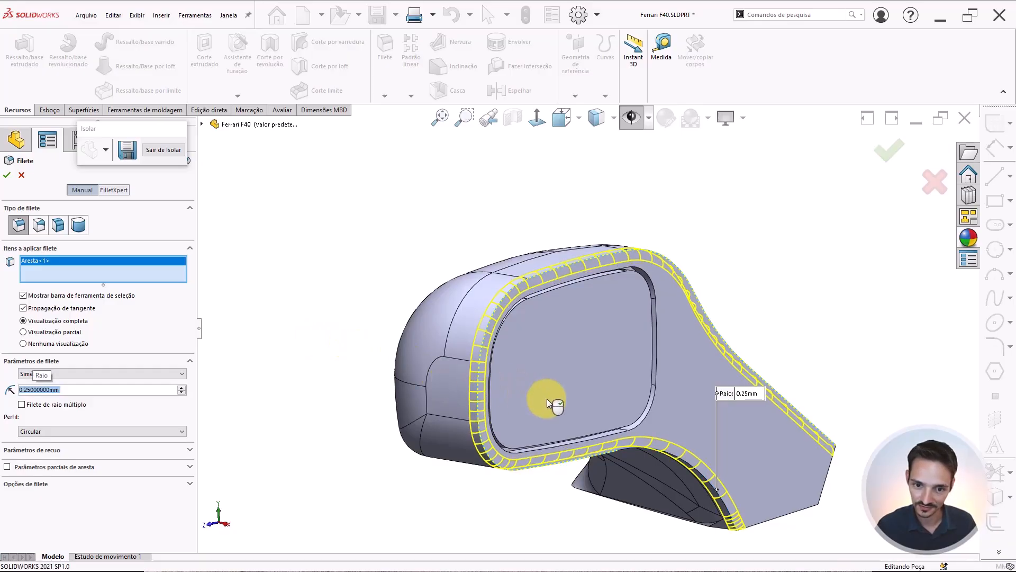
right_click(375, 313)
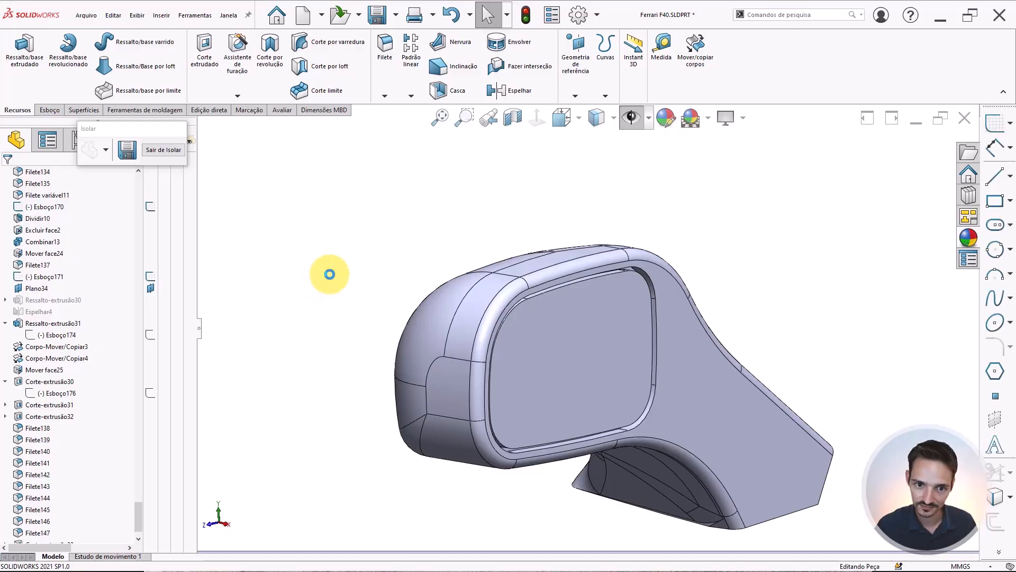
Fillet the inner edge of the glass recess with a 0.1 mm radius
key(Return)
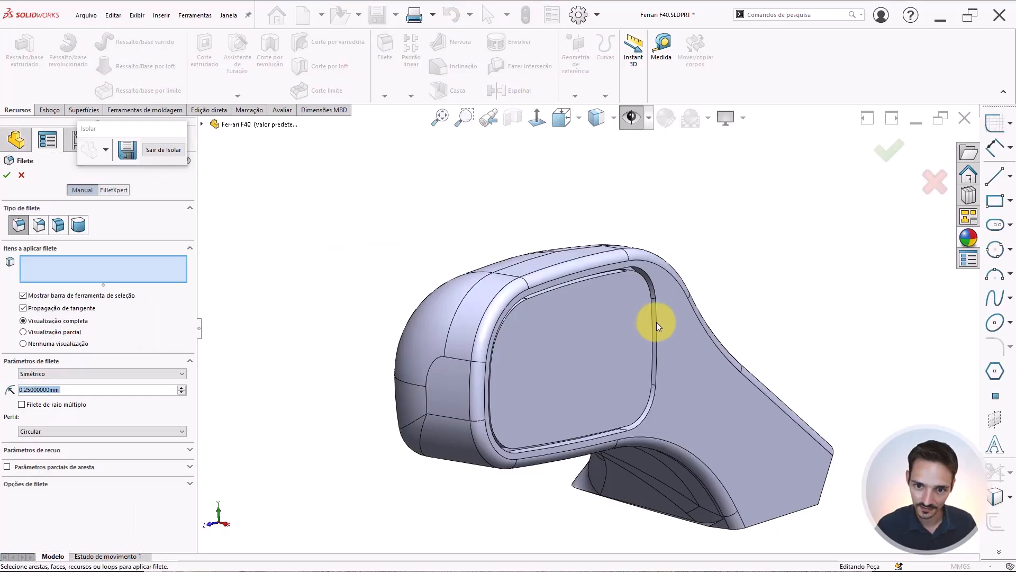
click(657, 322)
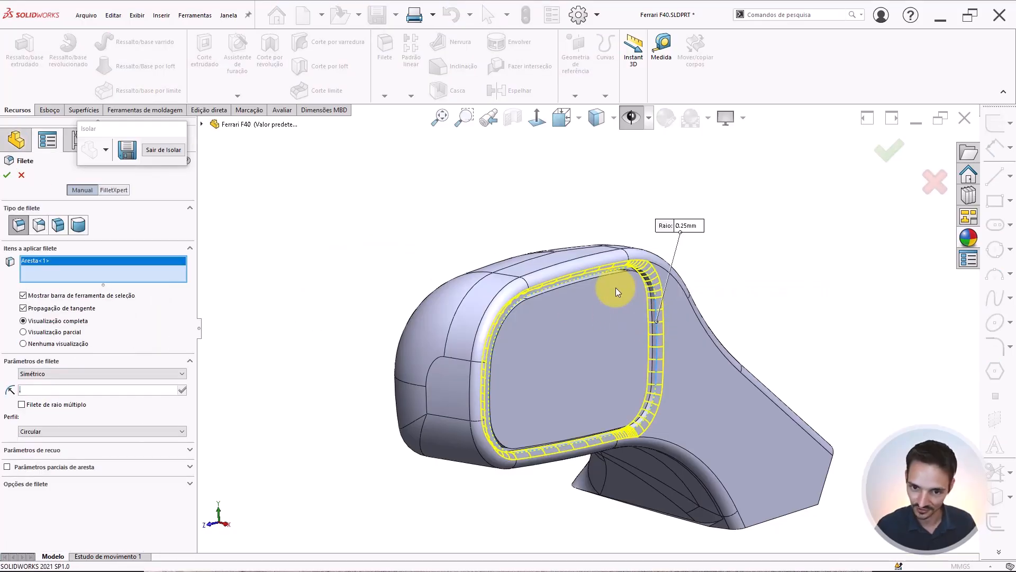
text(0.1)
key(Return)
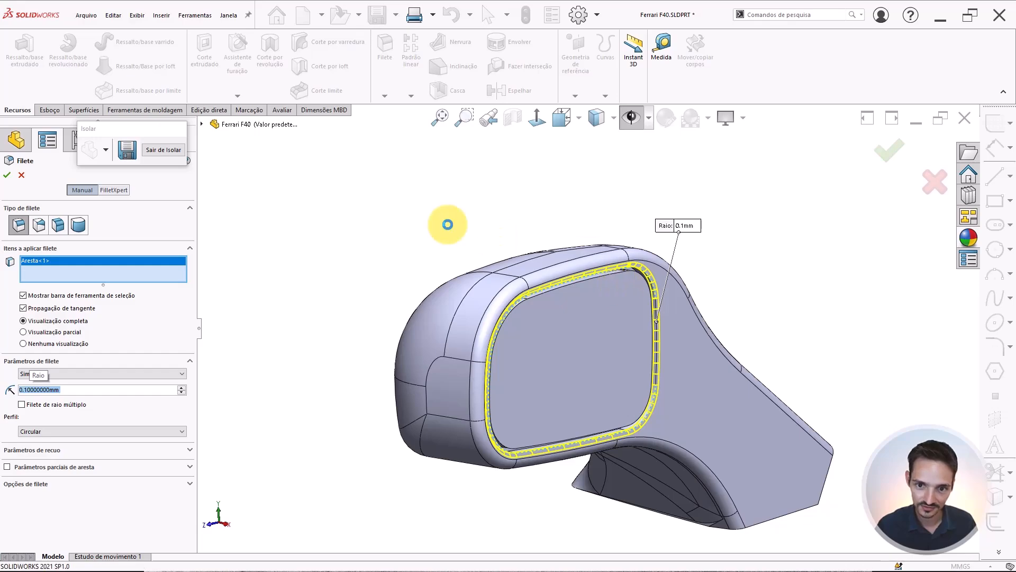
right_click(438, 220)
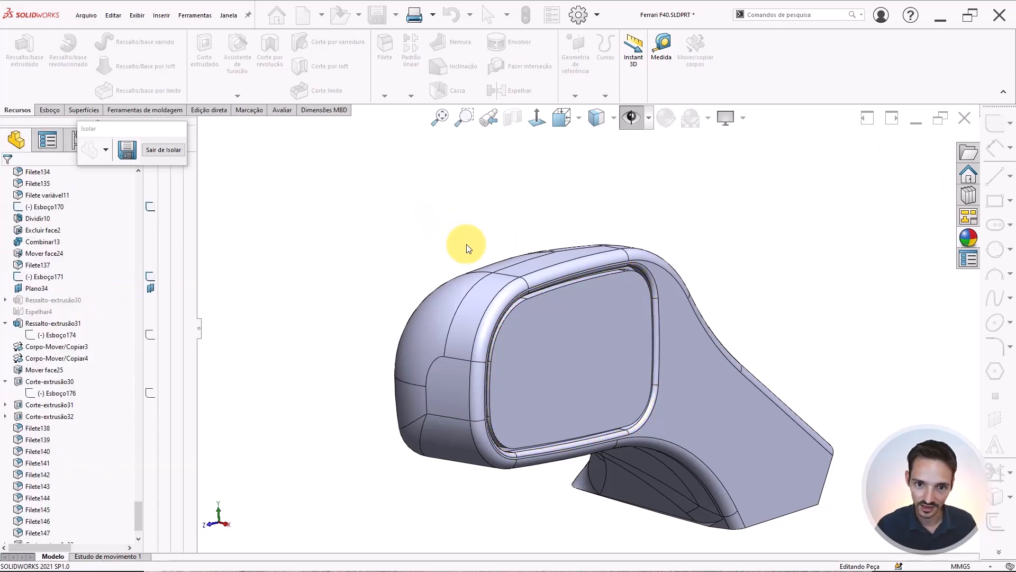
Fillet the edges of the mirror glass's front face with a 0.05 mm radius
key(Return)
click(544, 317)
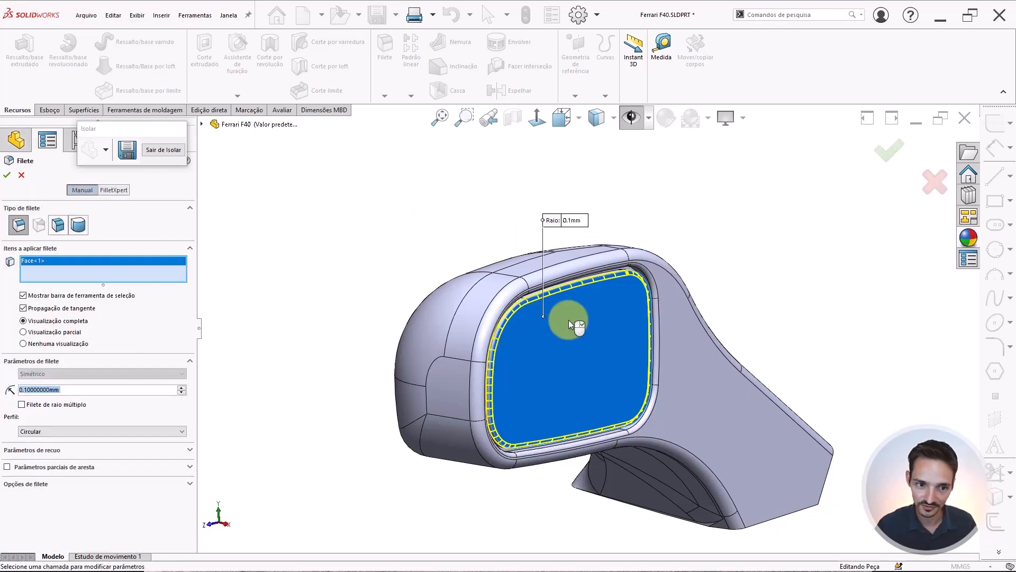
middle_drag(635, 364, 620, 318)
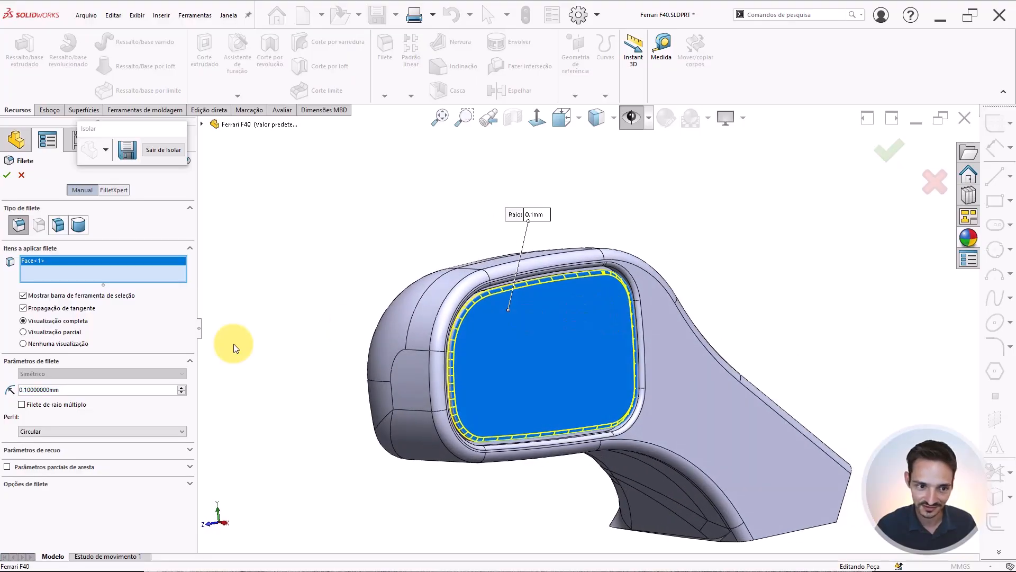
click(118, 389)
text(0.05)
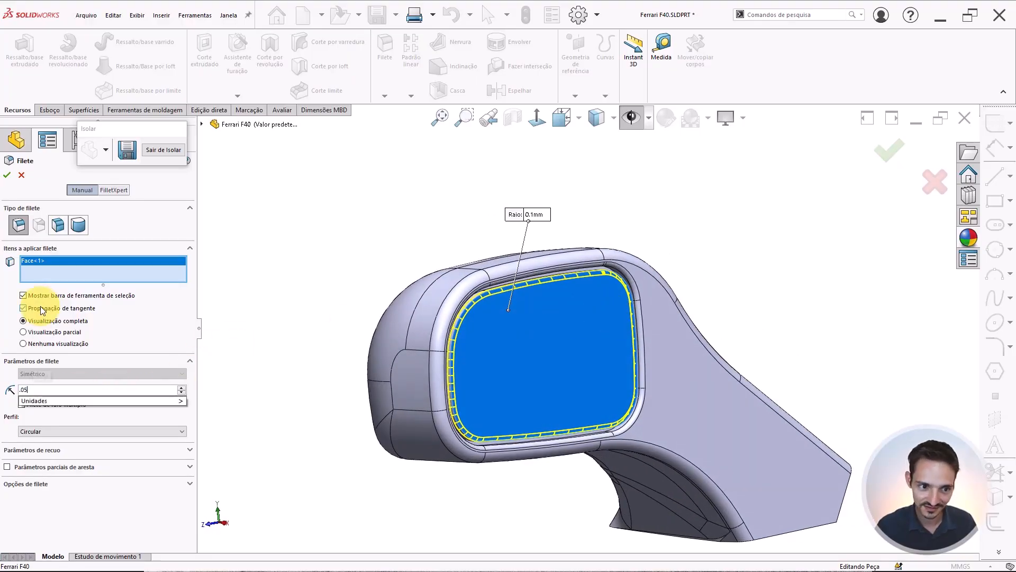
key(Return)
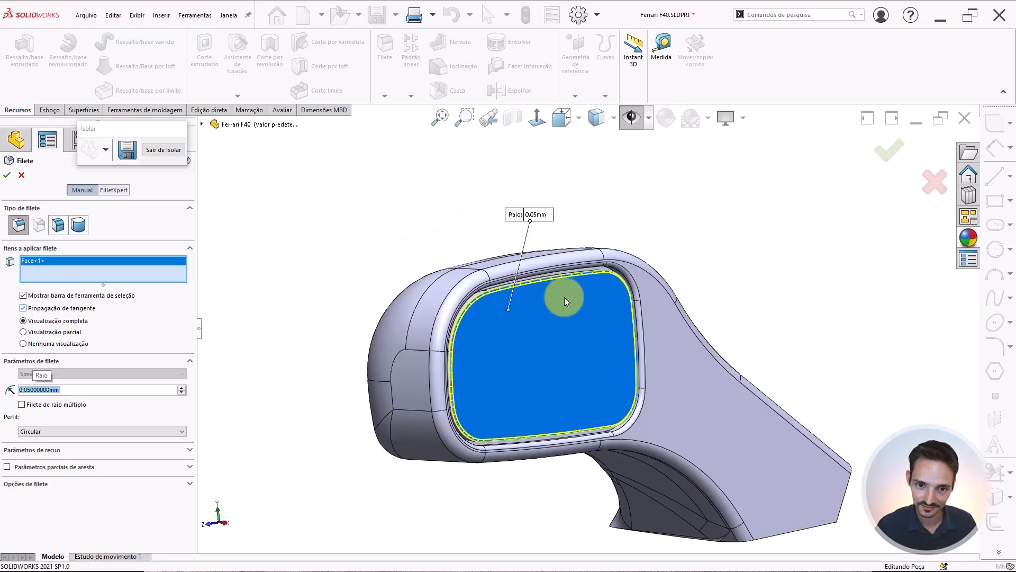
key(Return)
Exit isolation mode to bring back the rest of the car model
scroll(551, 361, down, 3)
scroll(545, 355, up, 3)
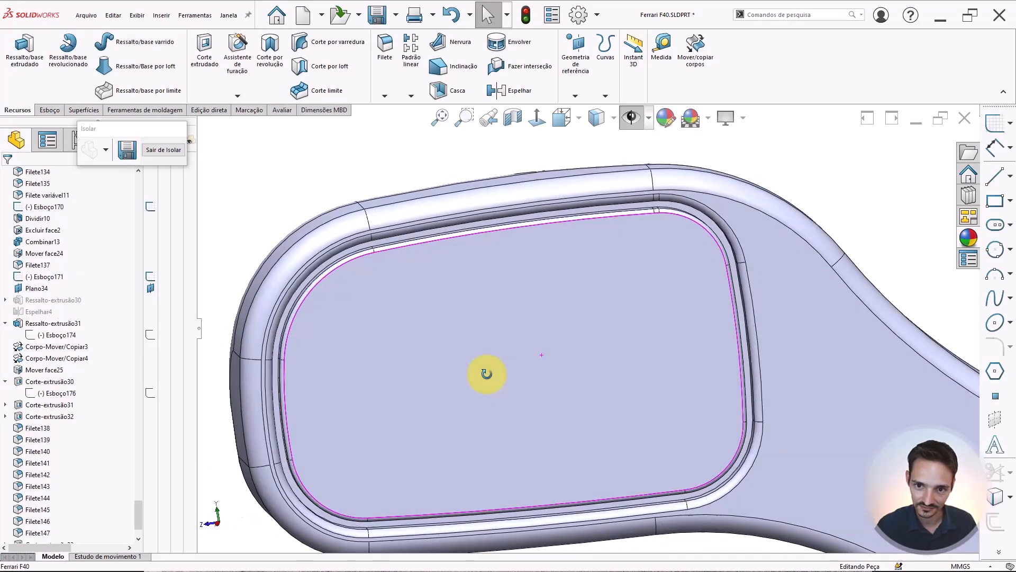
middle_drag(484, 363, 536, 420)
scroll(541, 350, up, 3)
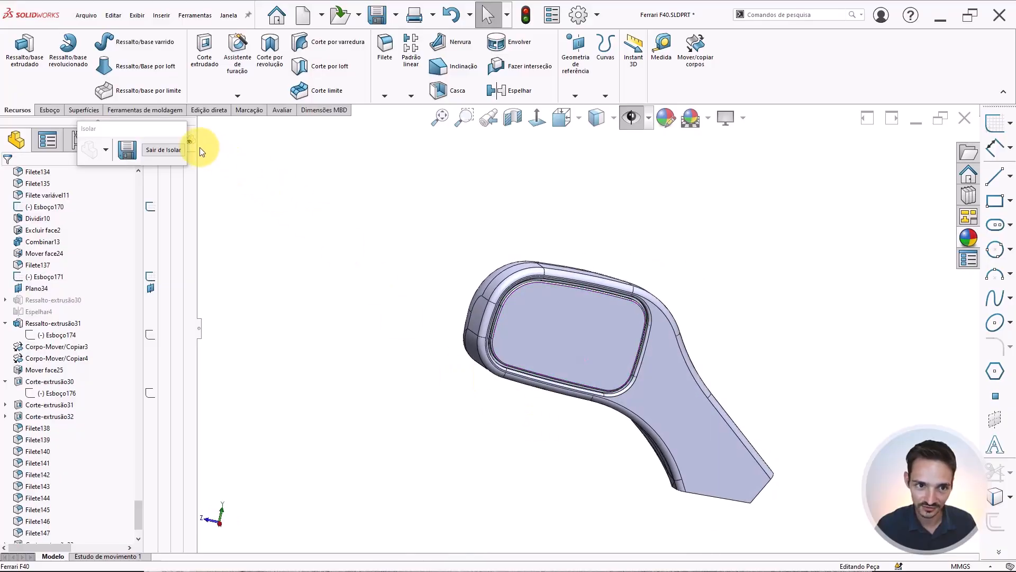
click(157, 150)
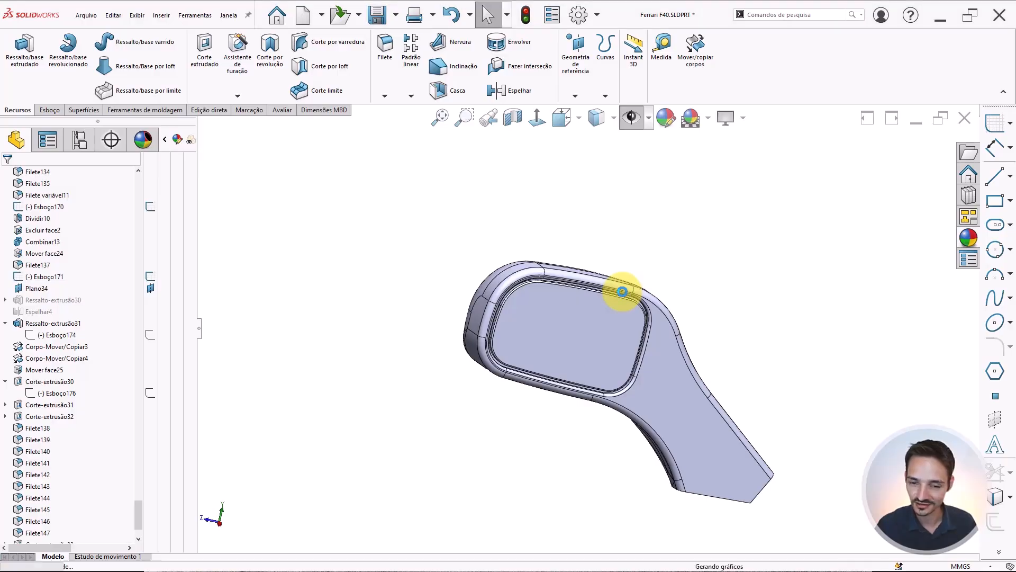
Inspect the finished side mirror in place on the car body from several angles
scroll(605, 334, up, 4)
scroll(608, 338, down, 5)
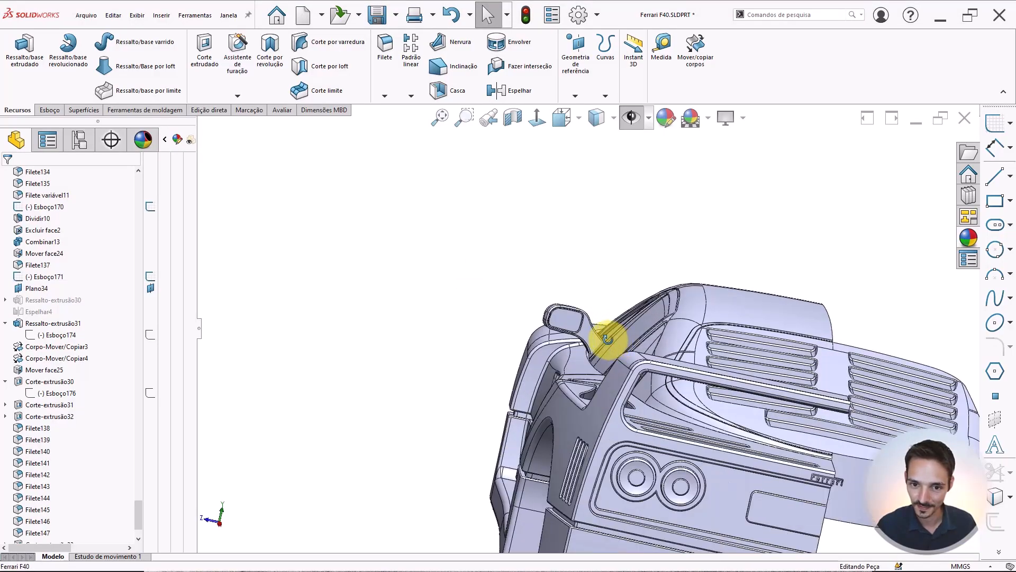
middle_drag(608, 338, 797, 338)
scroll(631, 348, down, 3)
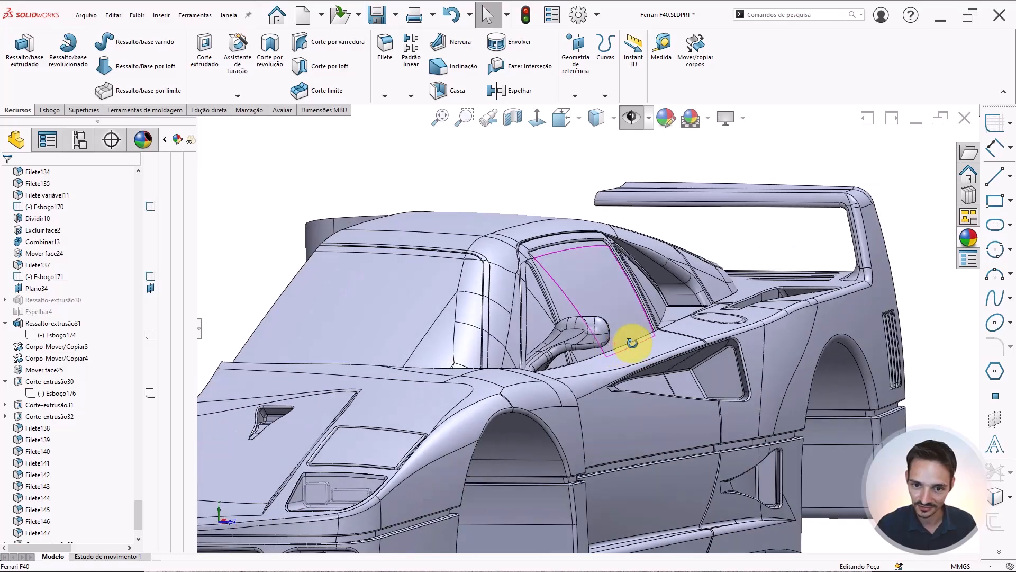
middle_drag(632, 343, 553, 322)
scroll(553, 323, up, 3)
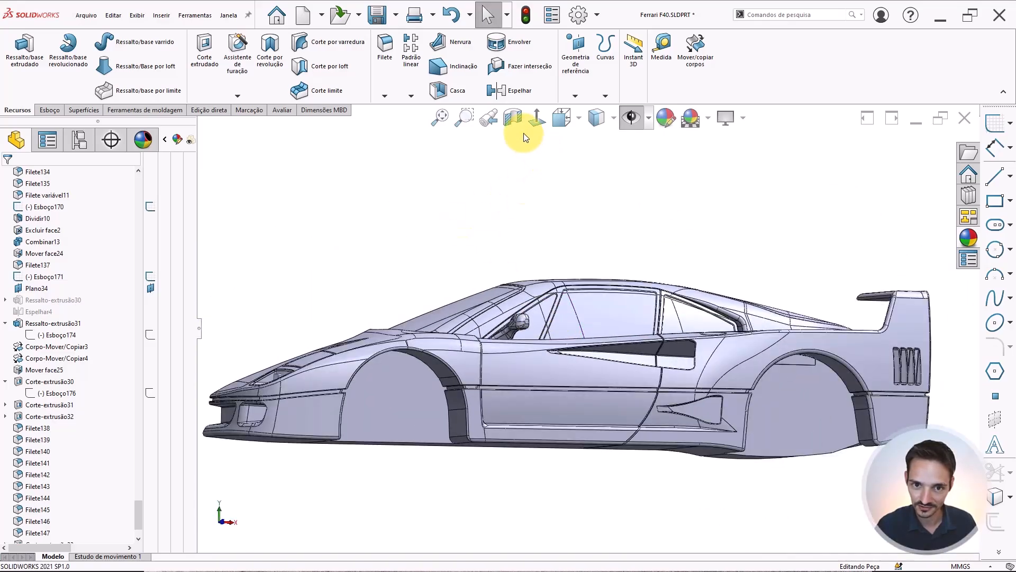
click(536, 119)
scroll(683, 333, down, 3)
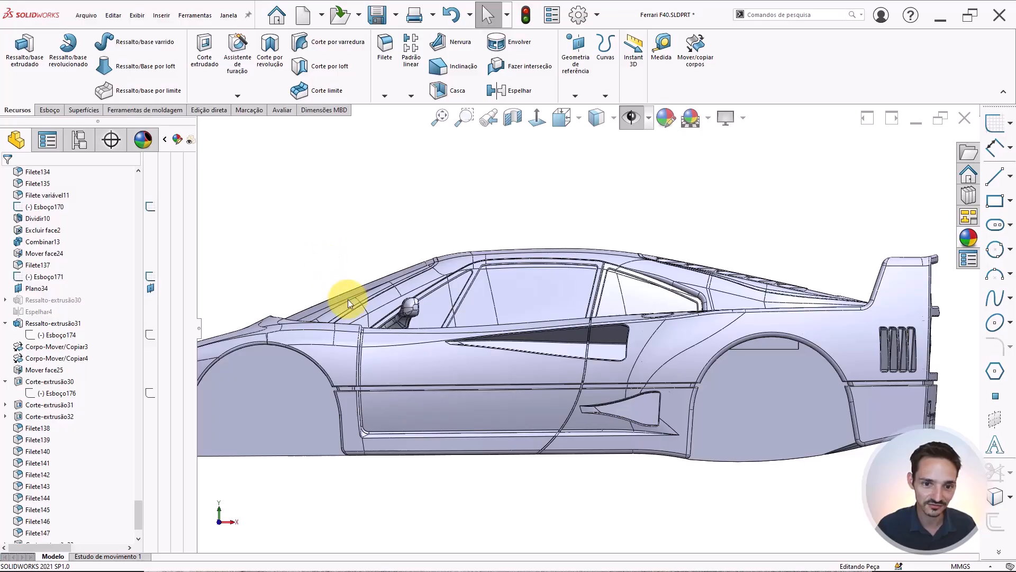
scroll(410, 319, down, 3)
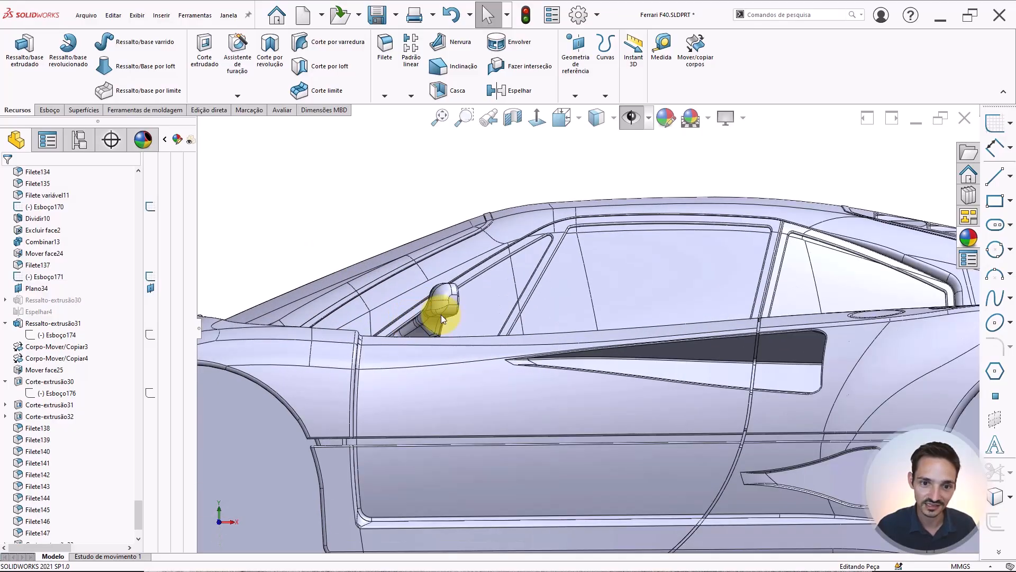
scroll(426, 316, down, 2)
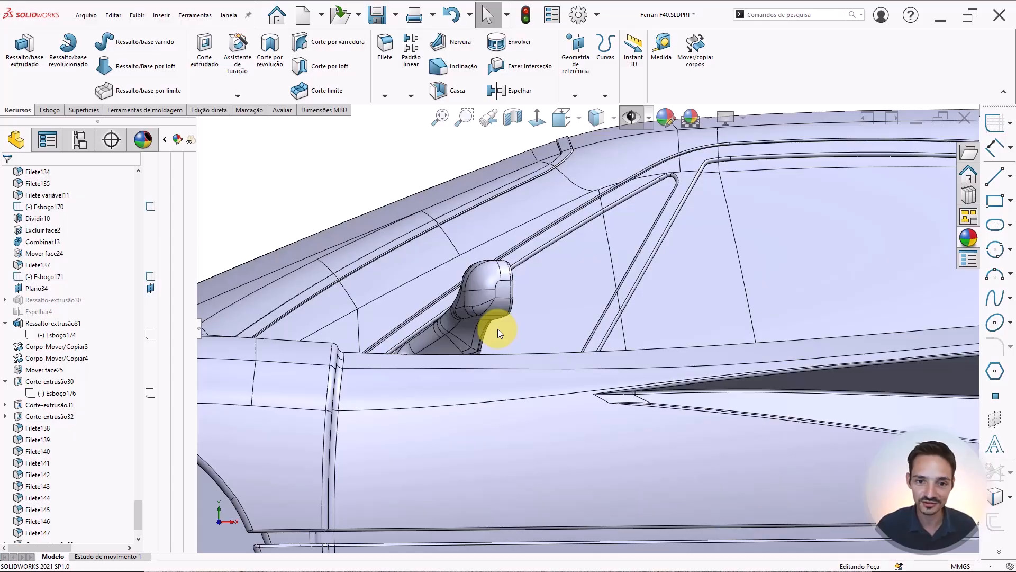
Examine the side mirror's arm and base on the car body closely, orbiting and zooming around it from the front and side
scroll(481, 304, down, 2)
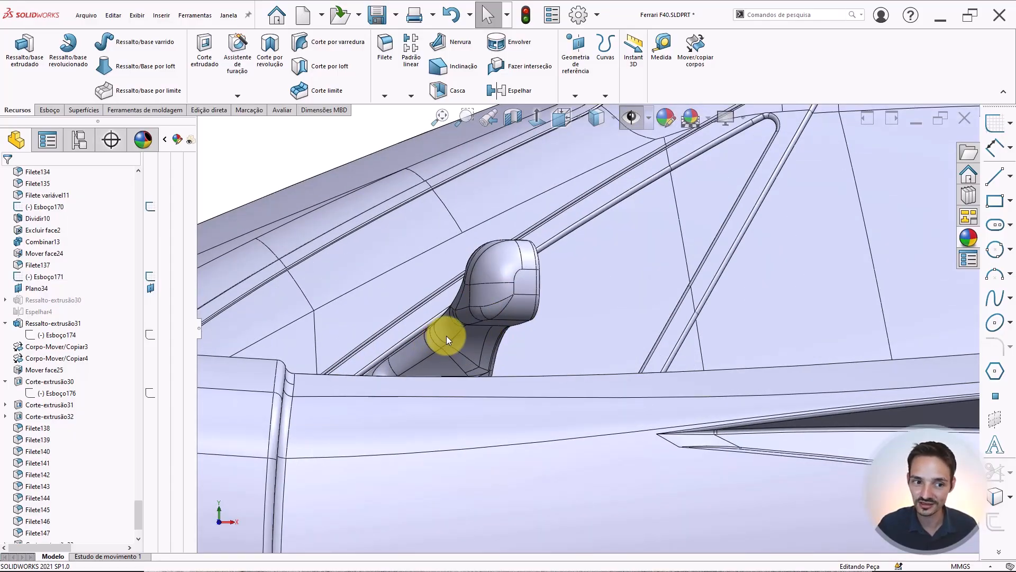
mouse_move(419, 361)
middle_down()
mouse_move(456, 348)
mouse_move(419, 370)
middle_up()
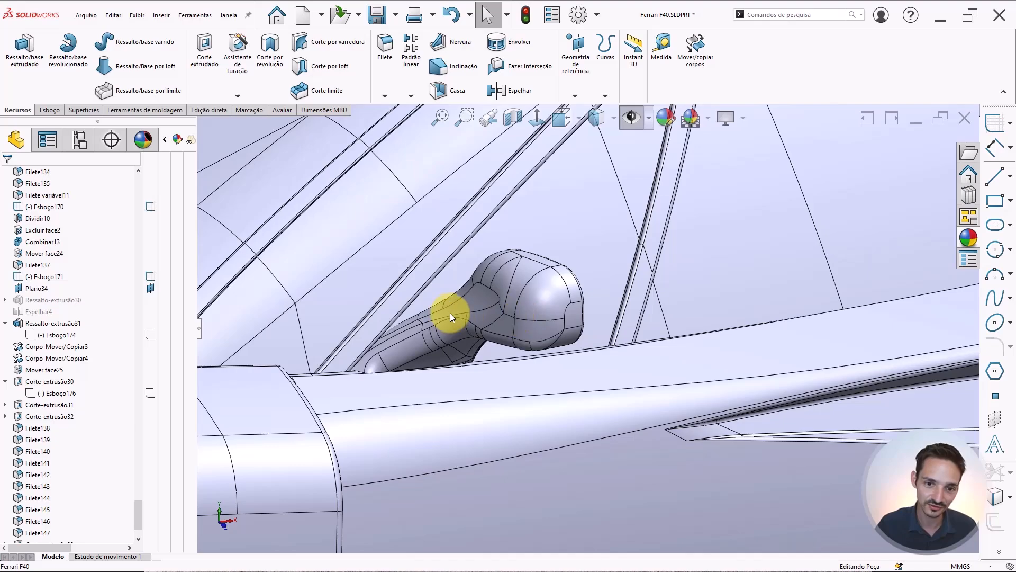
middle_drag(450, 313, 406, 368)
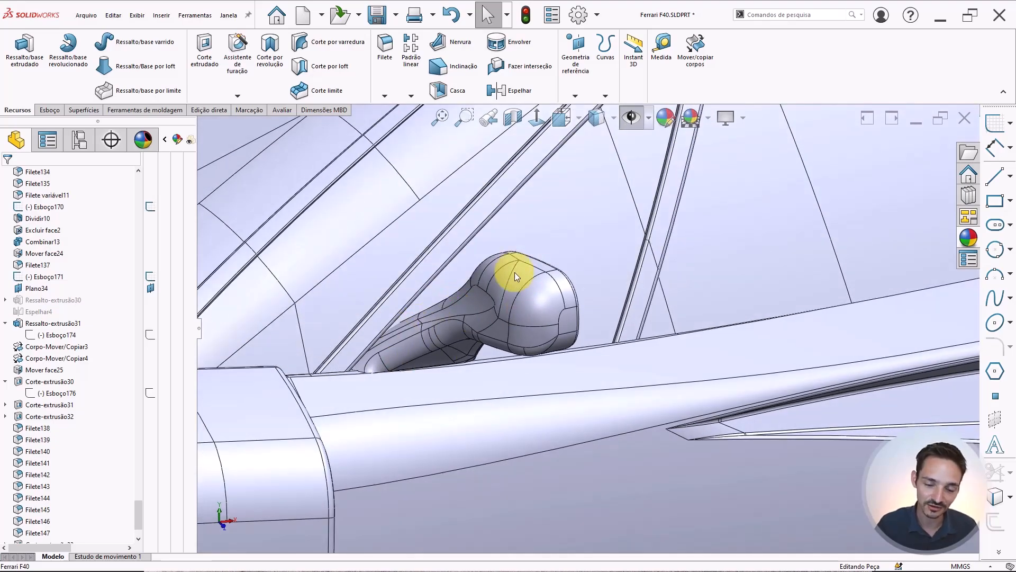
key(f)
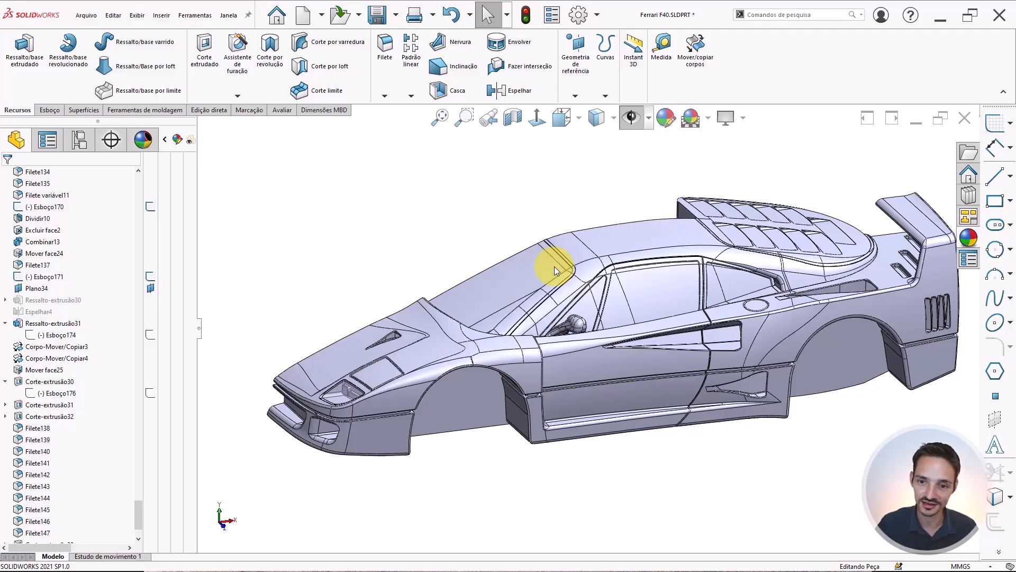
scroll(577, 324, down, 8)
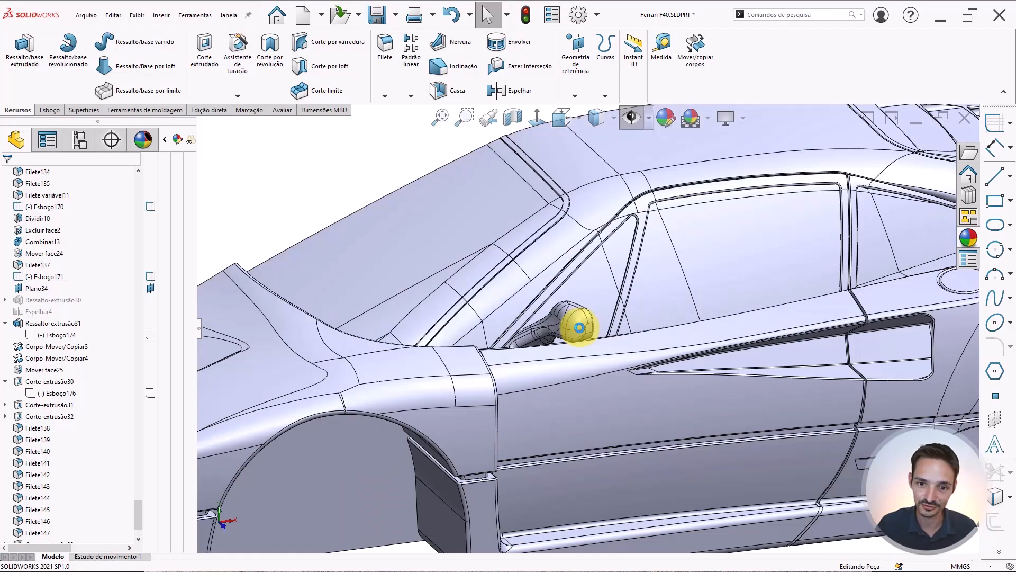
scroll(551, 326, up, 5)
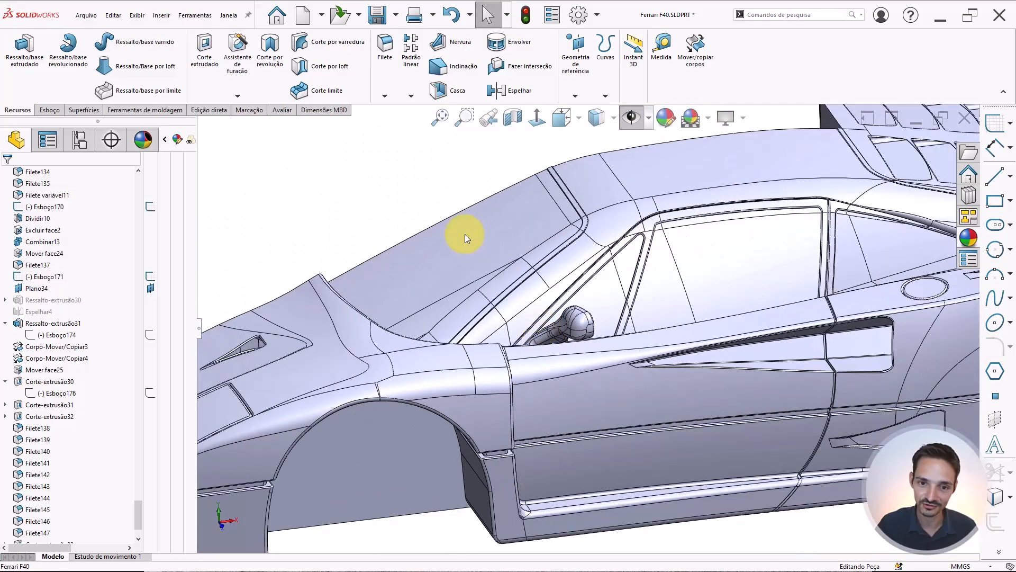
scroll(589, 342, up, 3)
middle_drag(579, 322, 731, 263)
click(536, 118)
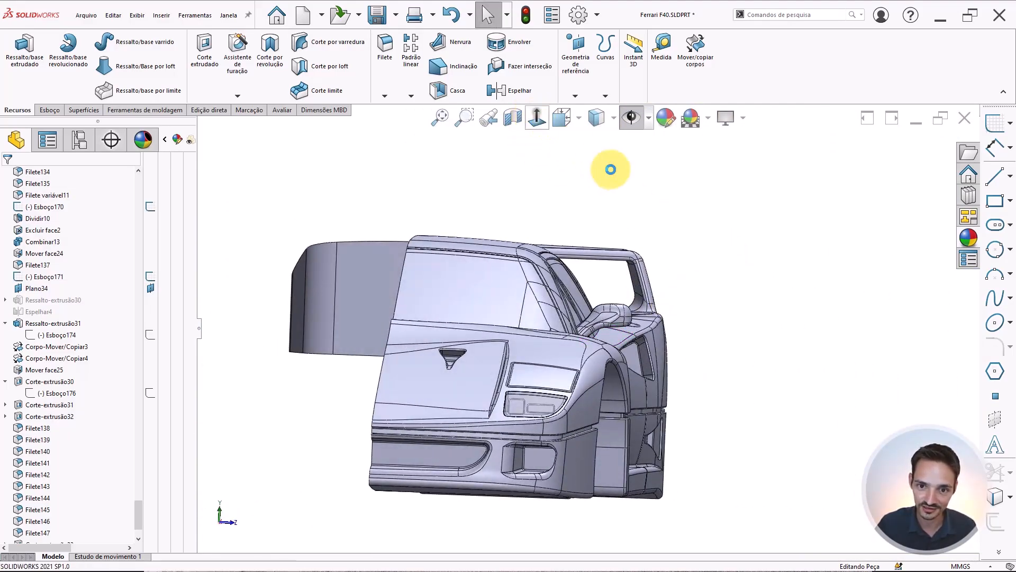
scroll(613, 290, down, 6)
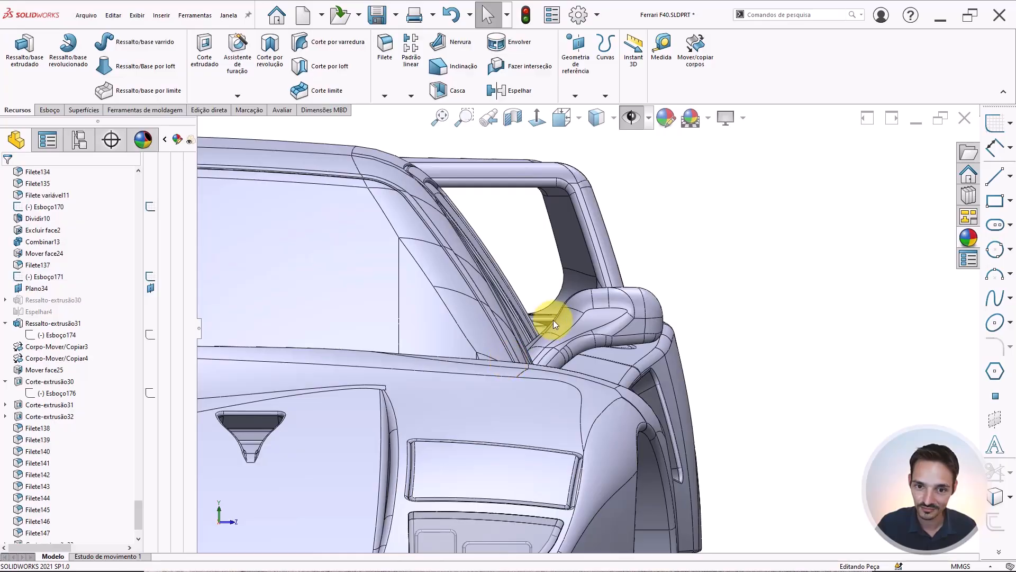
scroll(554, 320, down, 3)
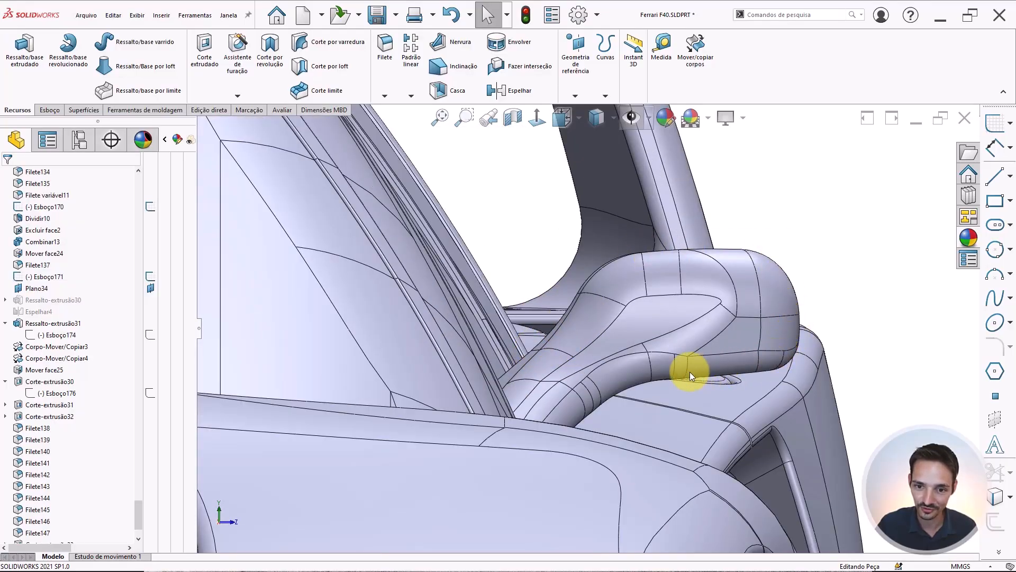
scroll(563, 419, up, 5)
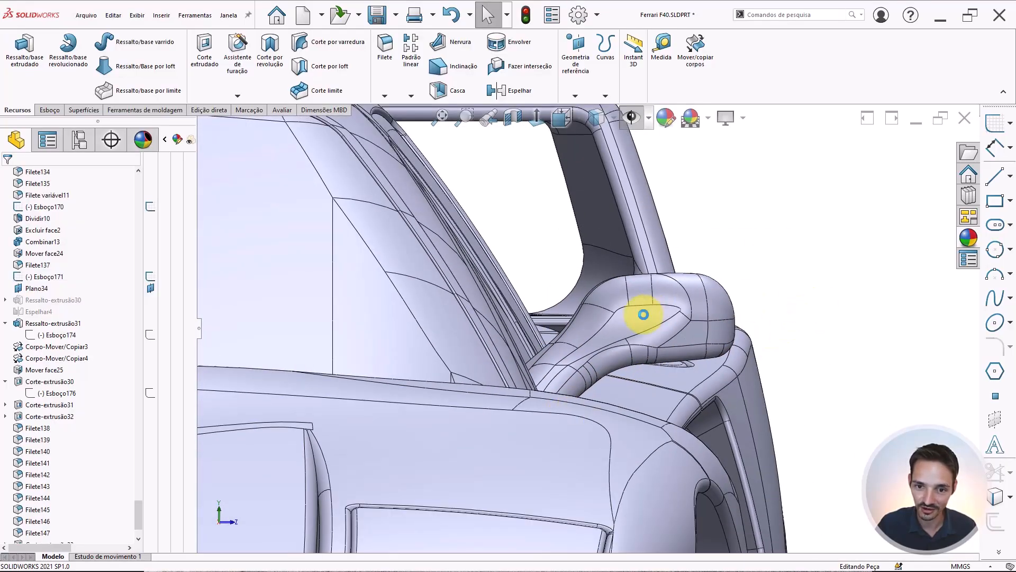
scroll(645, 313, up, 3)
middle_drag(586, 325, 487, 254)
scroll(498, 341, up, 4)
scroll(318, 354, down, 7)
scroll(545, 334, up, 5)
scroll(561, 339, down, 5)
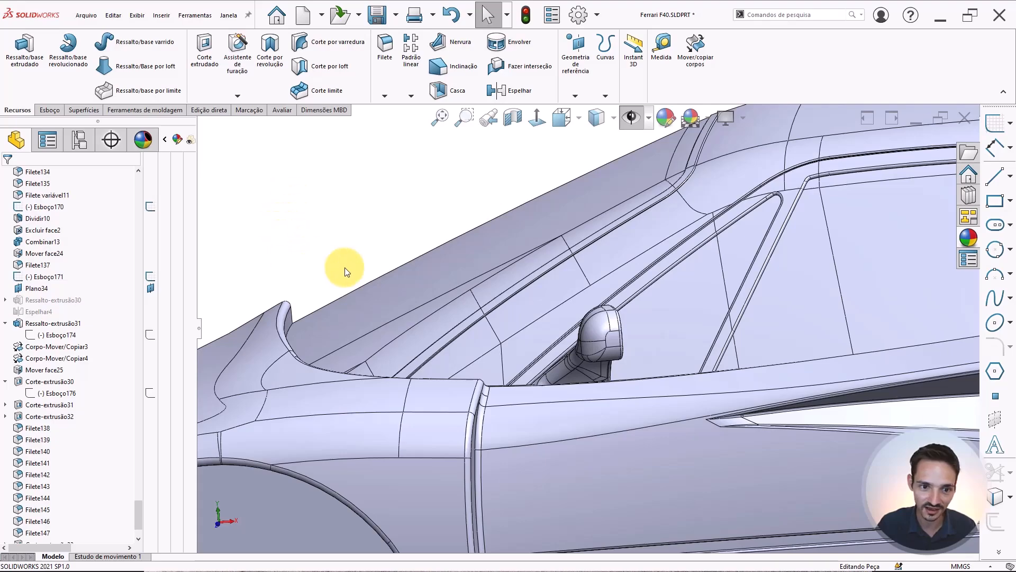
middle_drag(540, 316, 547, 295)
scroll(90, 352, down, 2)
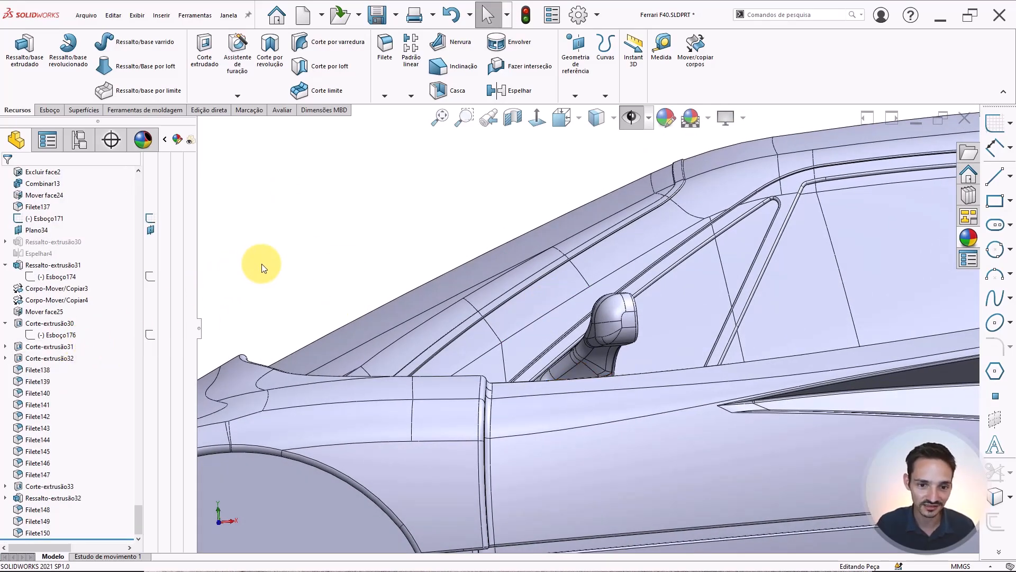
scroll(601, 352, down, 4)
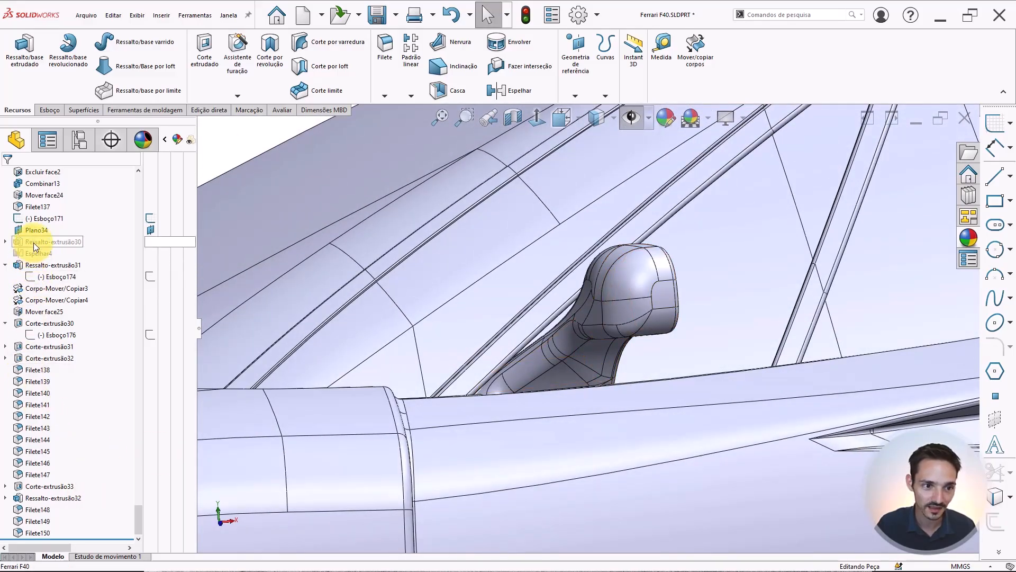
Expand the suppressed Ressalto-extrusão30 feature and select its sketch Esboço172 to examine its outline against the mirror
click(5, 241)
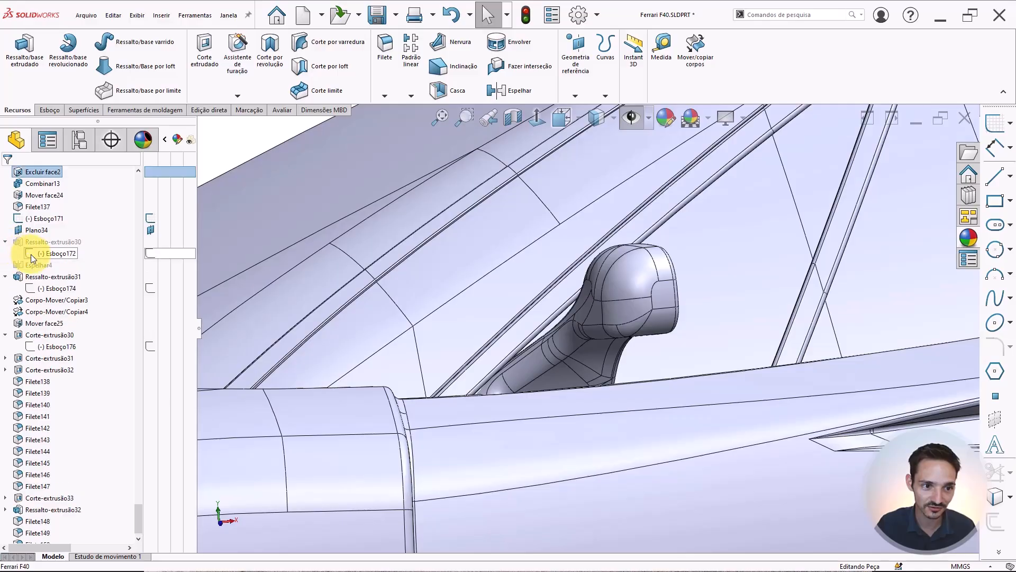
click(31, 253)
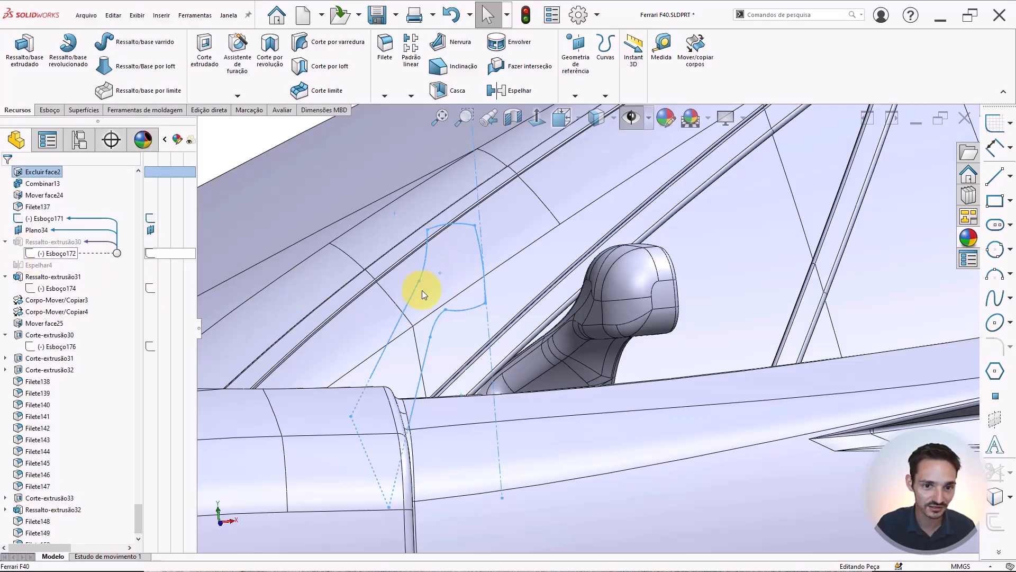
scroll(468, 258, up, 1)
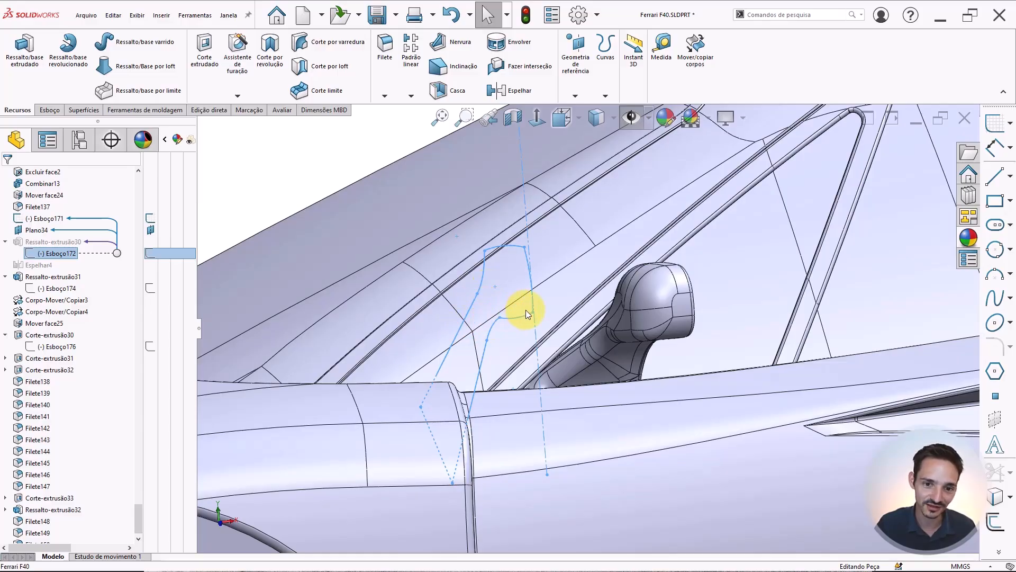
middle_drag(526, 309, 562, 316)
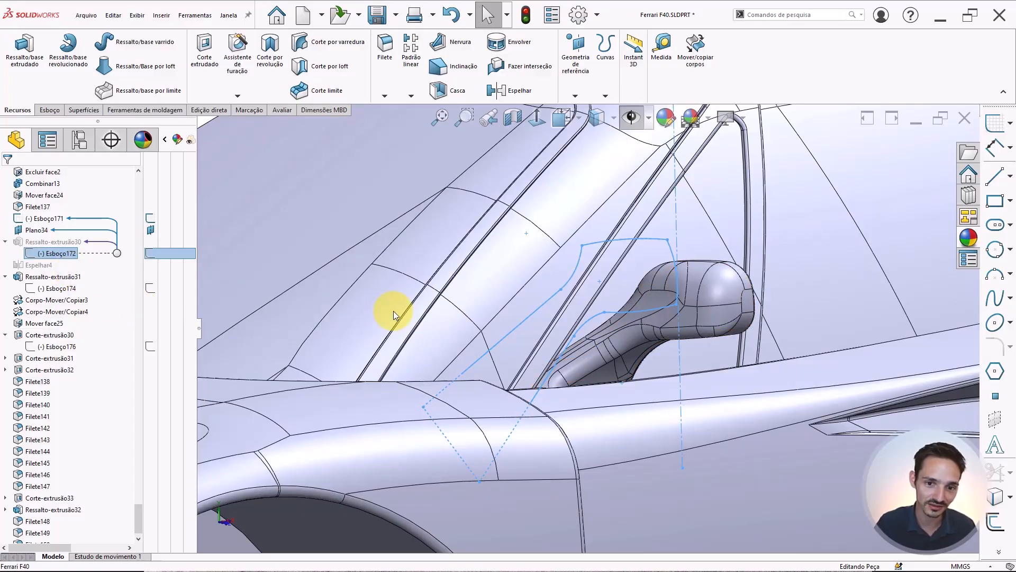
key(Escape)
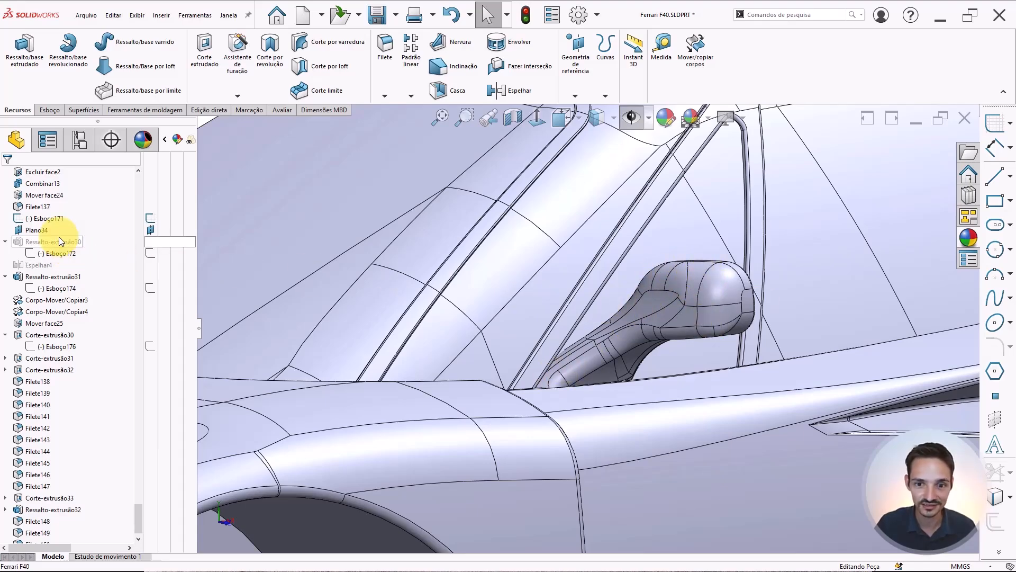
scroll(517, 291, up, 5)
middle_drag(593, 307, 670, 299)
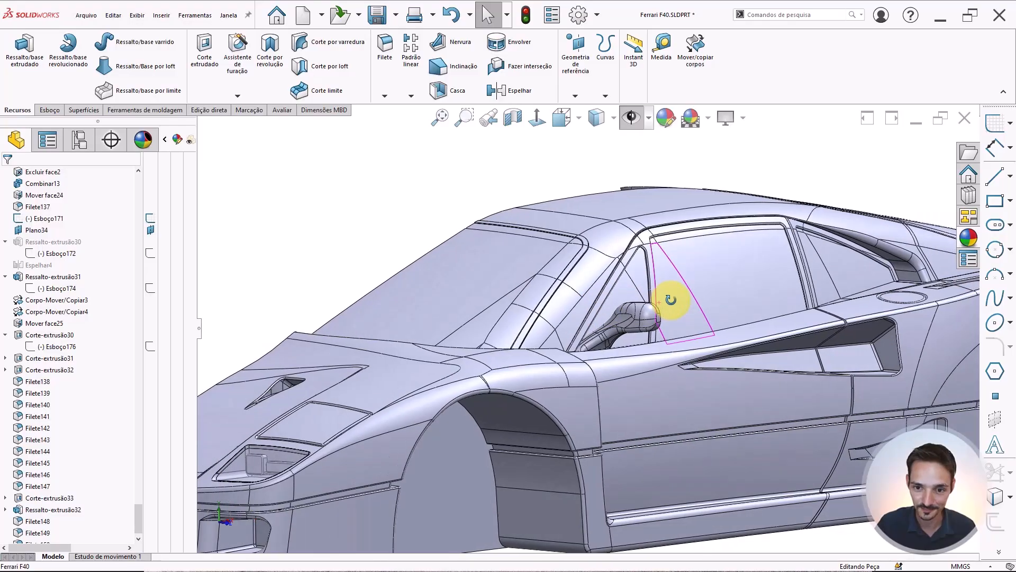
scroll(671, 299, up, 6)
scroll(358, 220, up, 3)
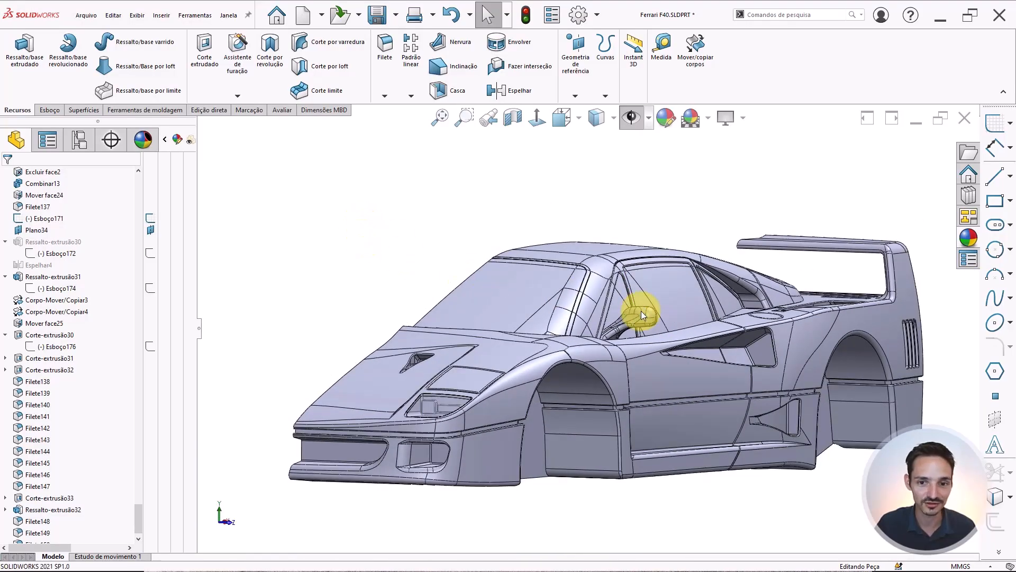
scroll(642, 315, down, 2)
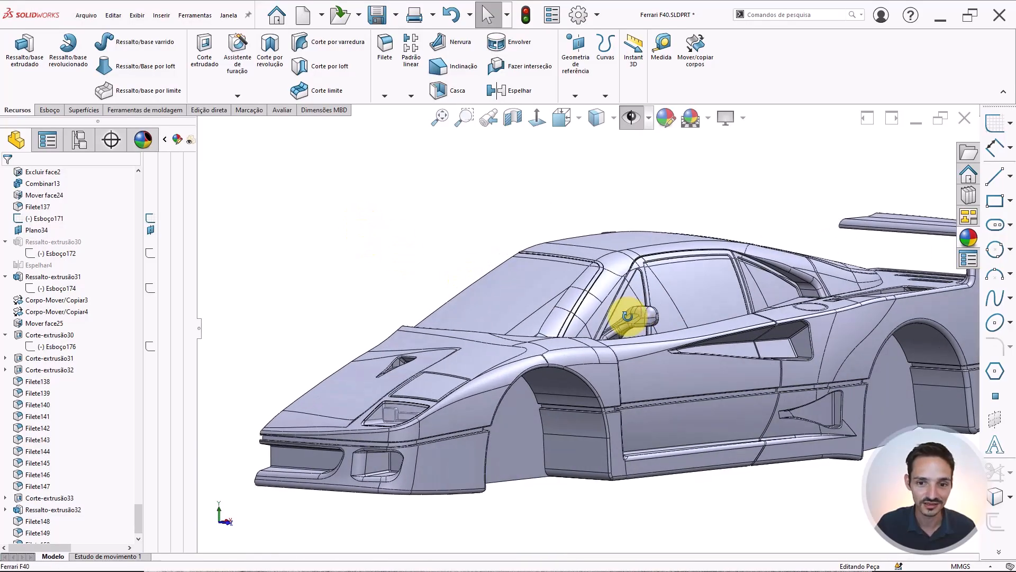
Delete the suppressed Ressalto-extrusão30 feature while keeping its sketch Esboço172 in the tree
click(32, 238)
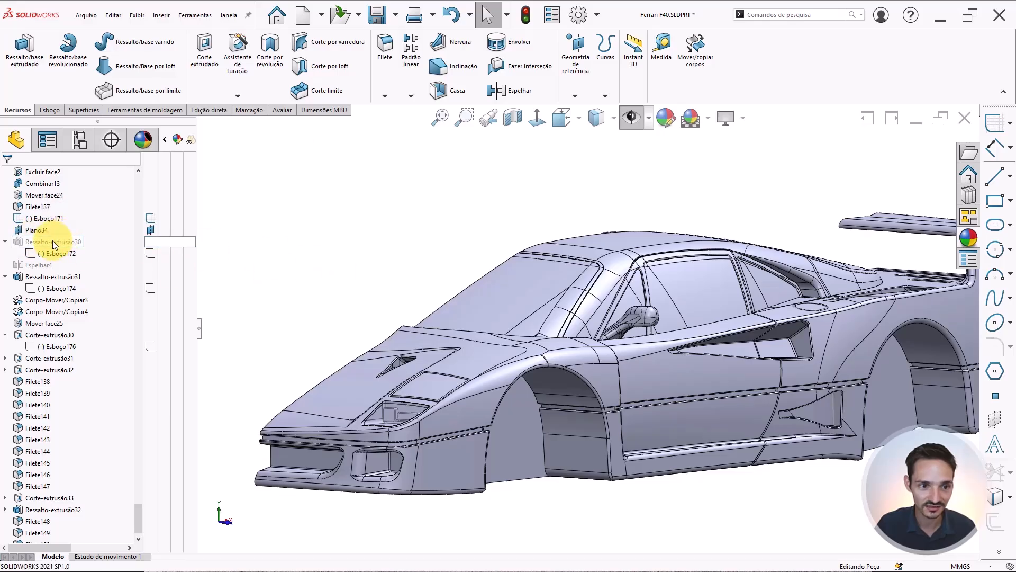
mouse_move(53, 240)
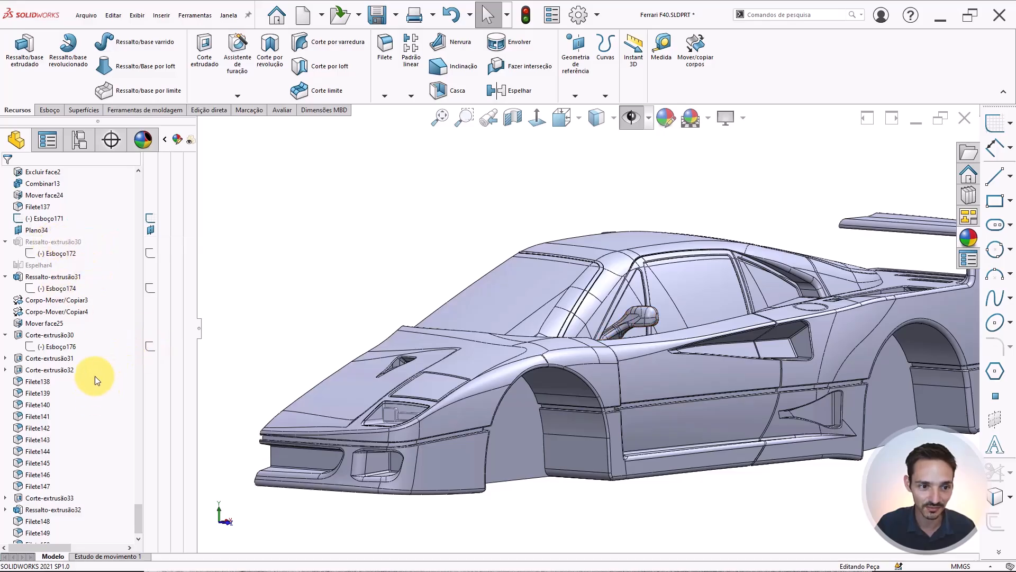
click(47, 241)
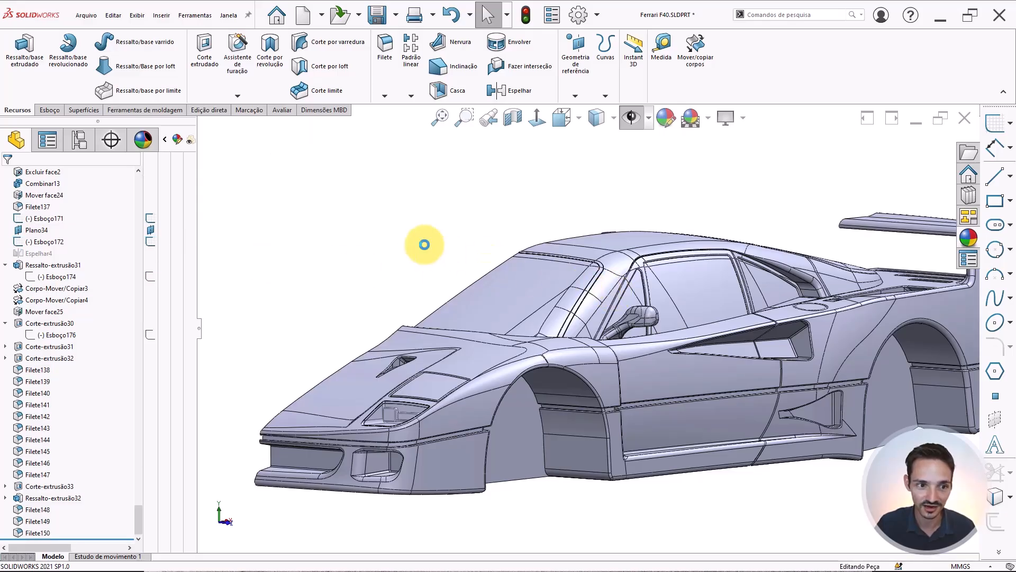
Select sketch Esboço171 to check its references, then zoom back in on the mirror
scroll(594, 309, up, 1)
scroll(596, 313, down, 1)
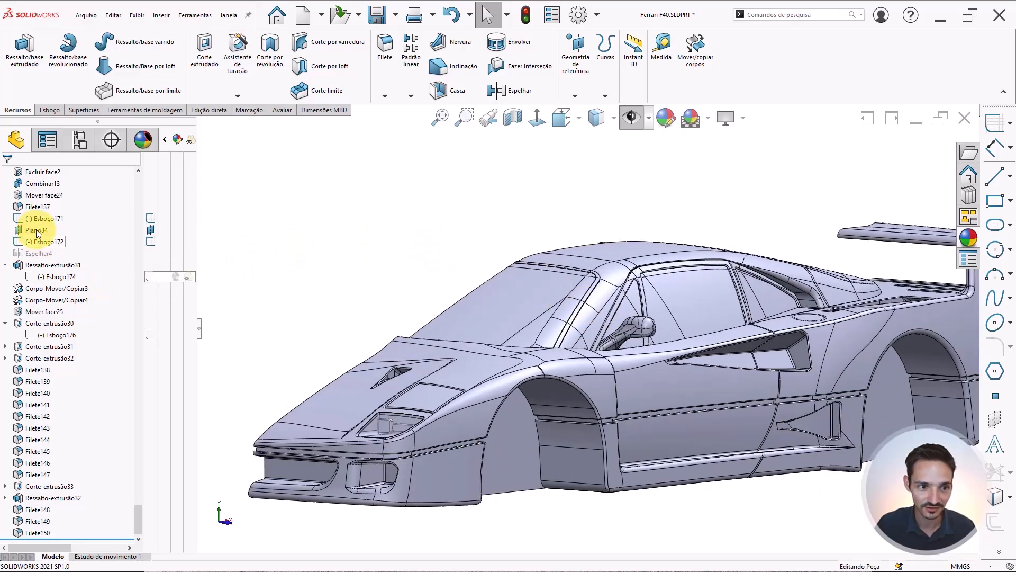
click(37, 218)
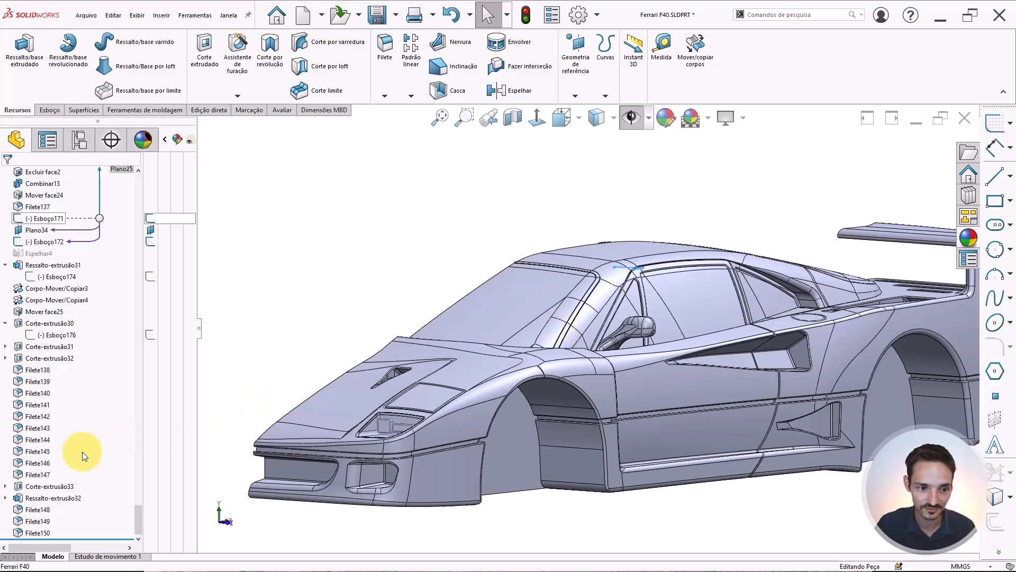
click(186, 377)
scroll(609, 326, up, 3)
middle_drag(623, 327, 625, 359)
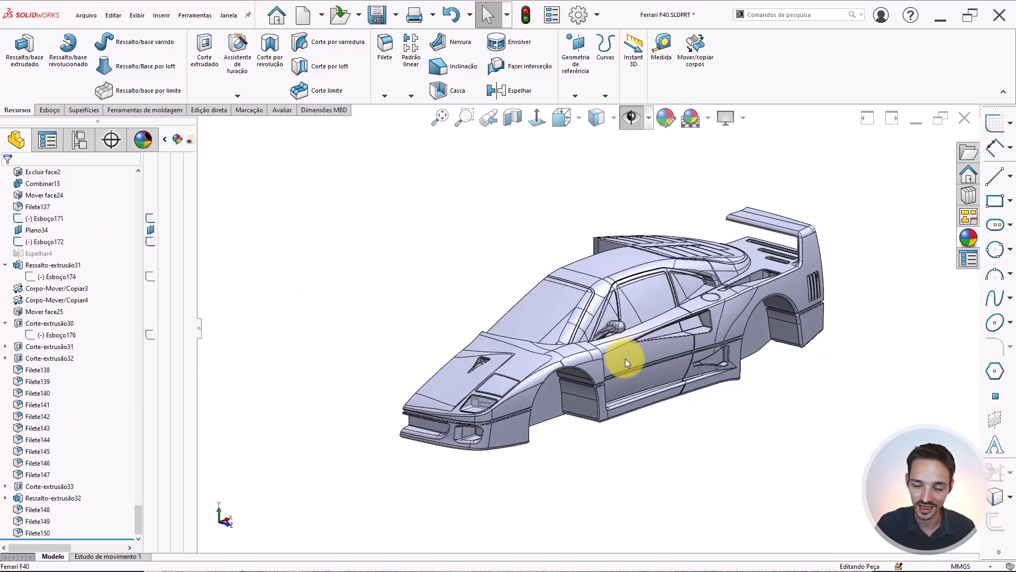
scroll(611, 335, down, 5)
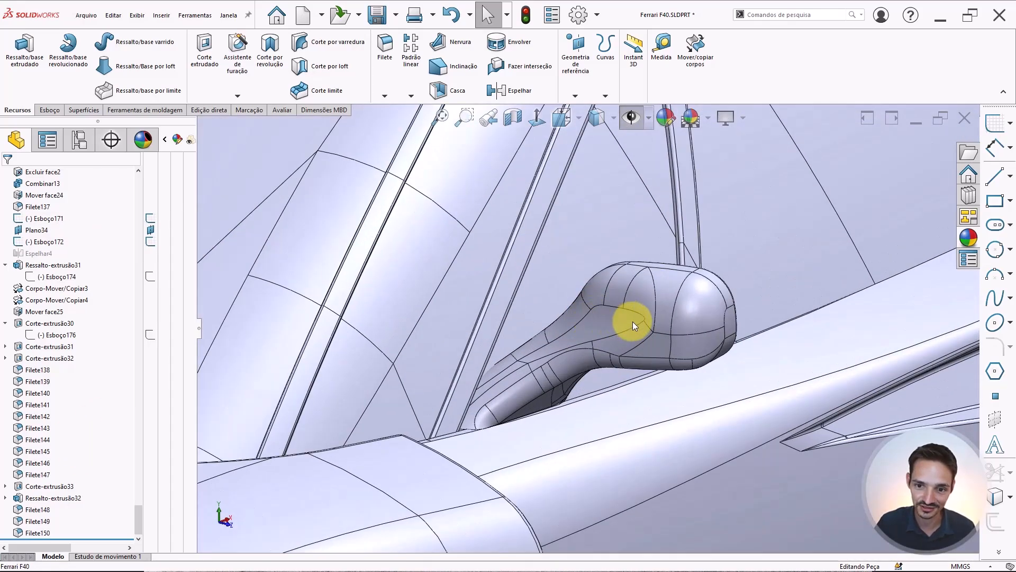